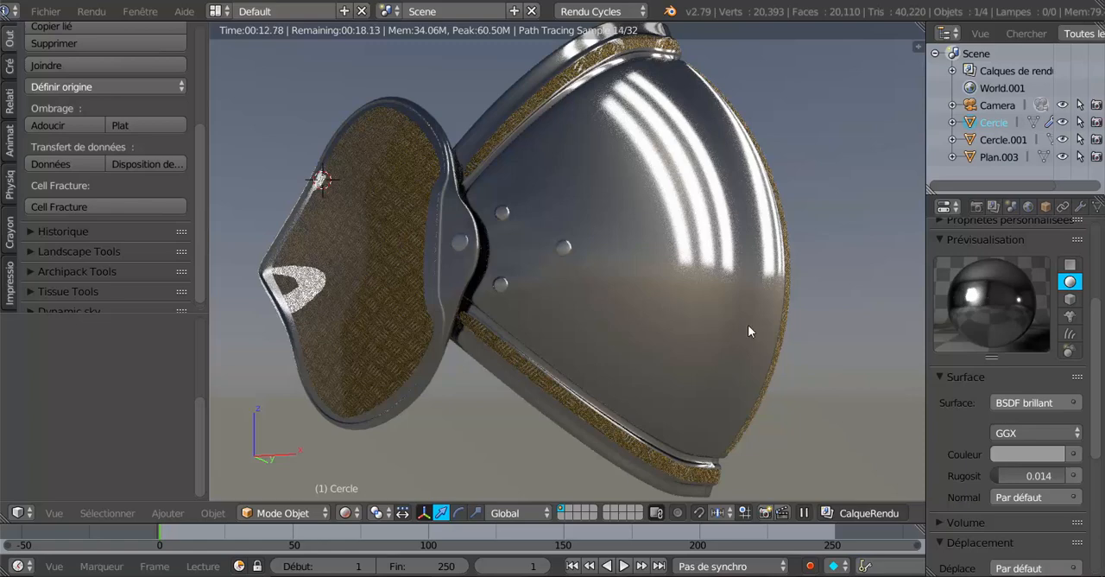
Switch to the Blender window with the grey elbow guard and examine the model and its principled material settings
mouse_move(806, 576)
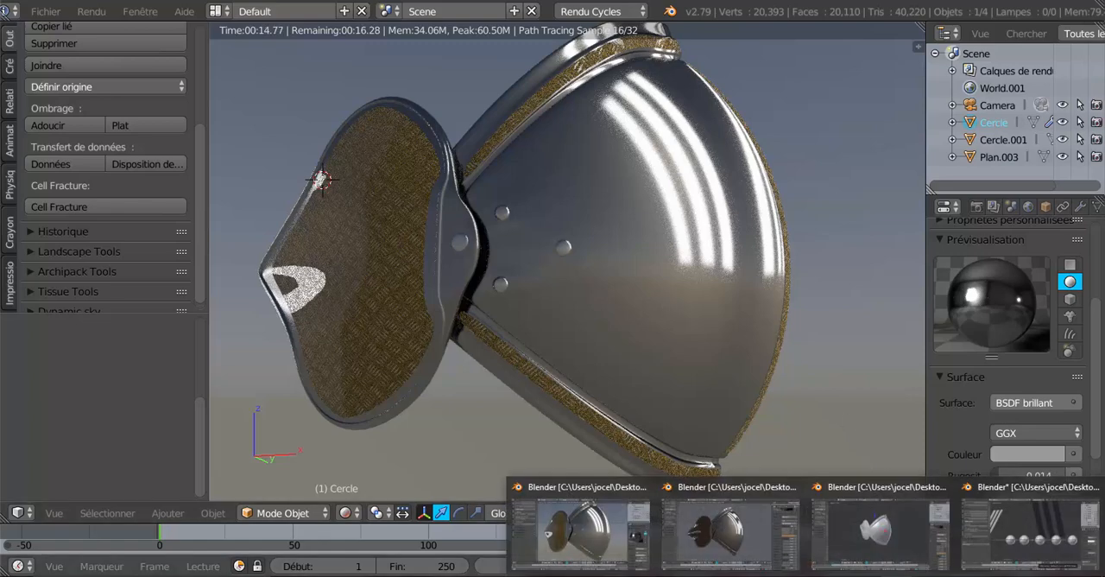
click(885, 553)
middle_drag(591, 411, 625, 390)
scroll(741, 398, up, 3)
drag(941, 325, 870, 320)
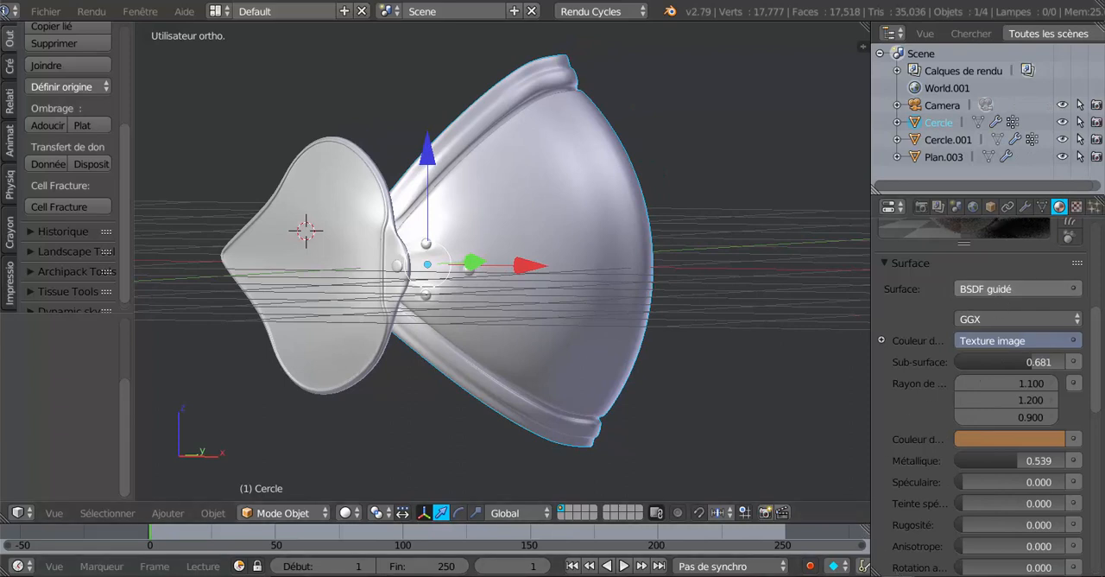
mouse_move(808, 576)
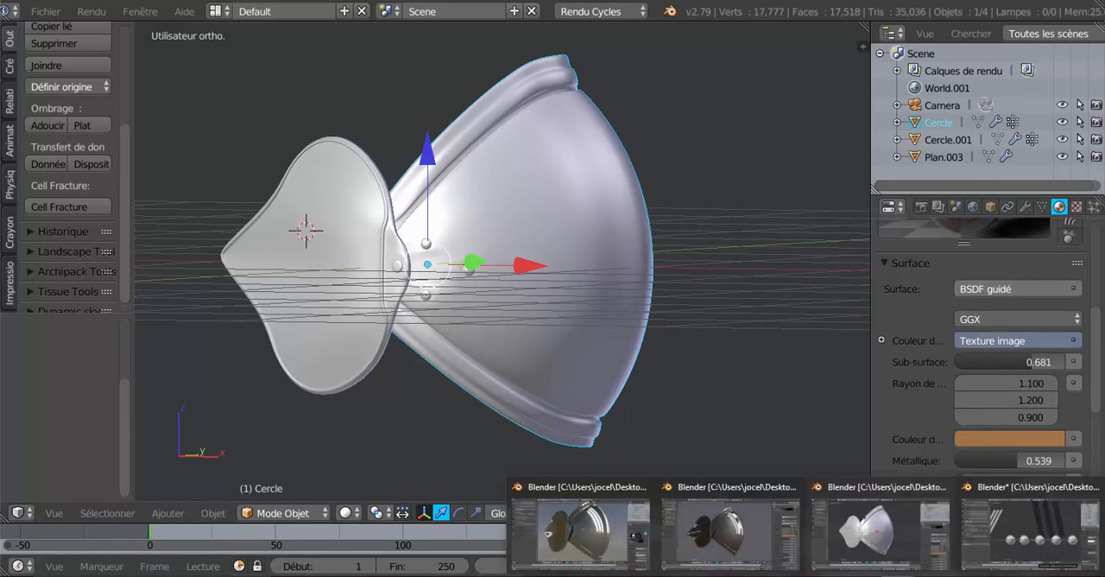
click(862, 543)
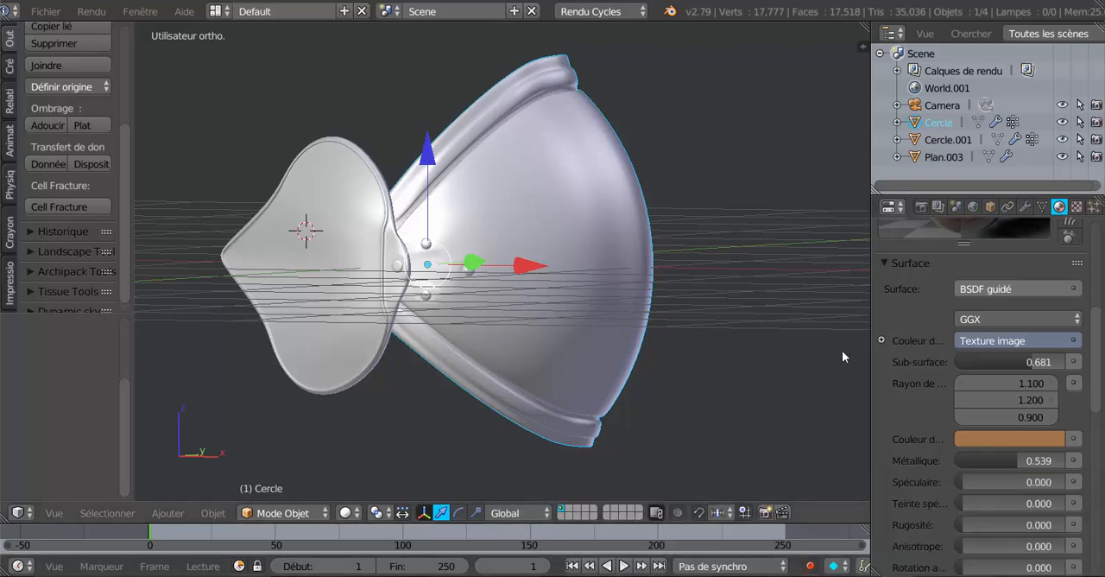
scroll(885, 369, down, 5)
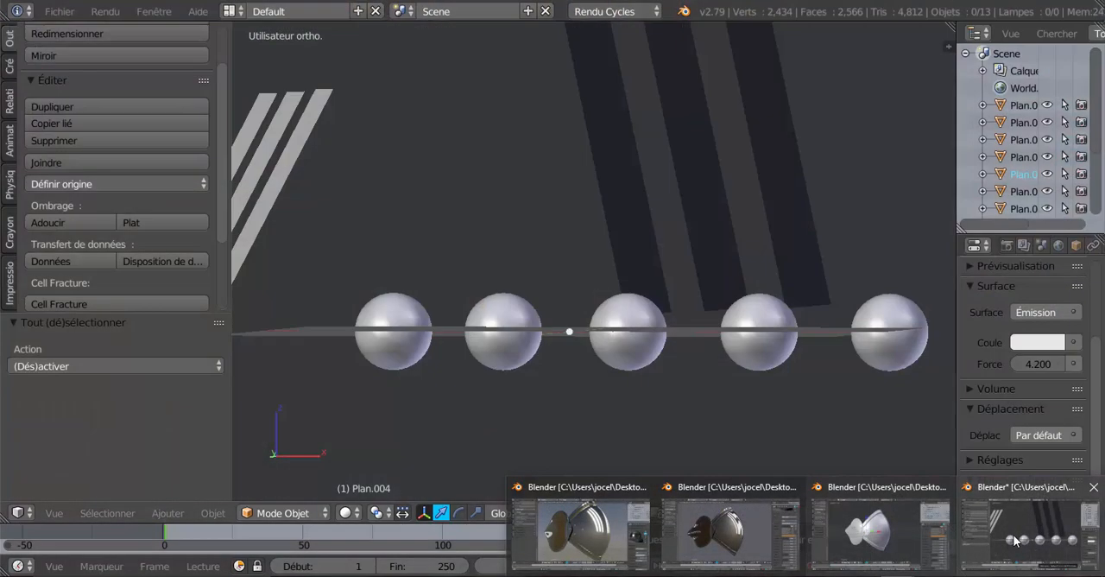
Switch to the file with the five test spheres, preview their metal materials in Rendered shading, and return to Solid shading
click(1016, 540)
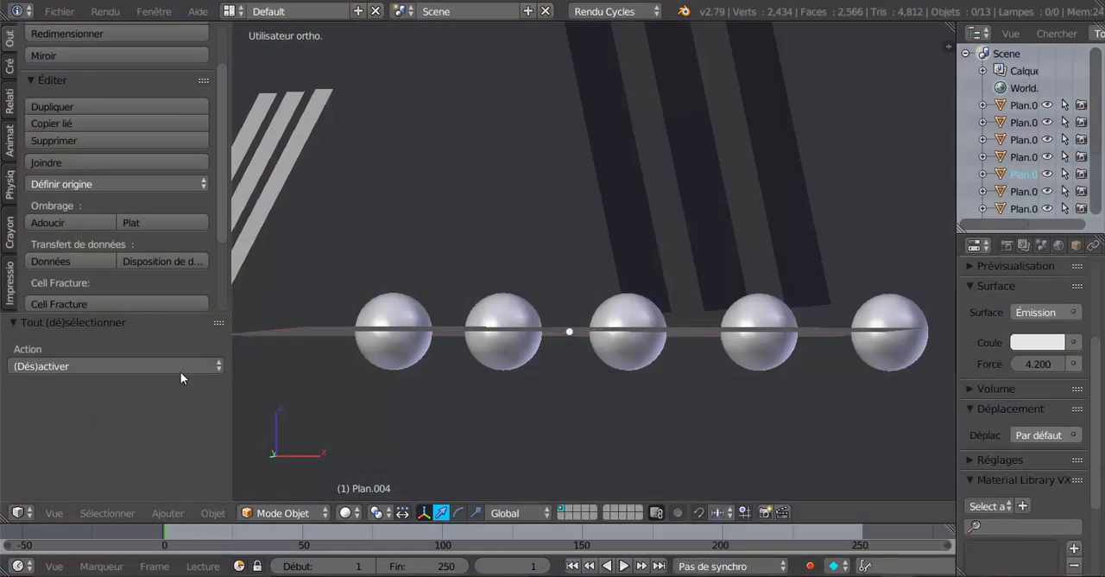
drag(230, 397, 118, 397)
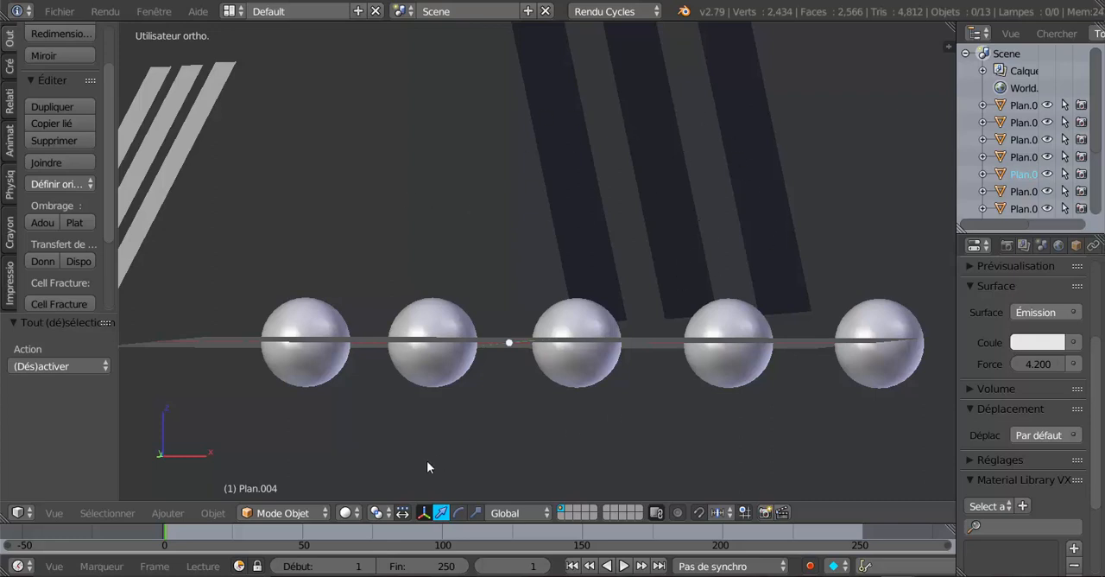
click(346, 513)
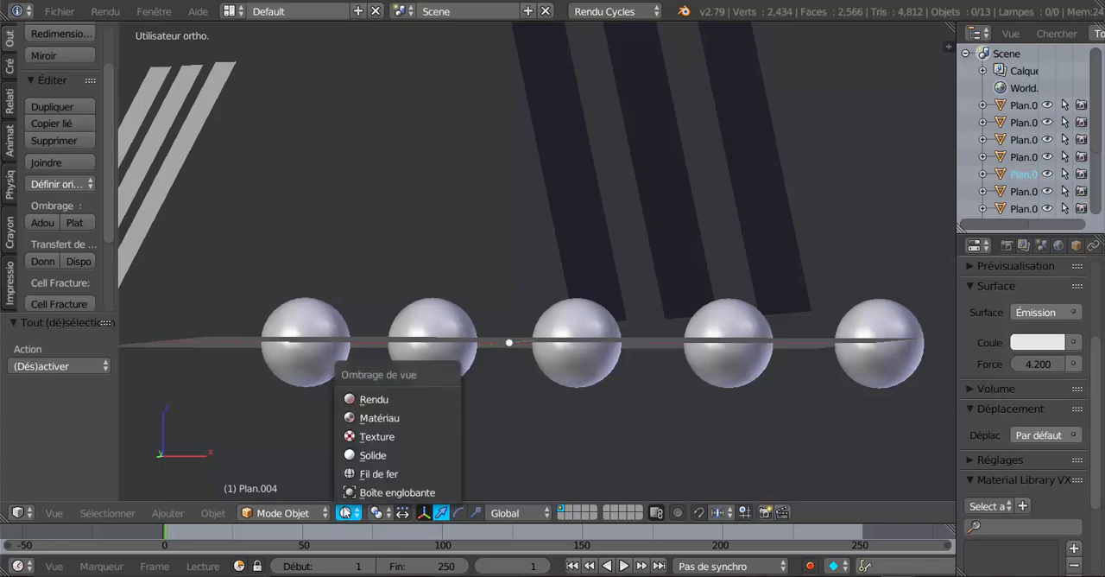
click(371, 400)
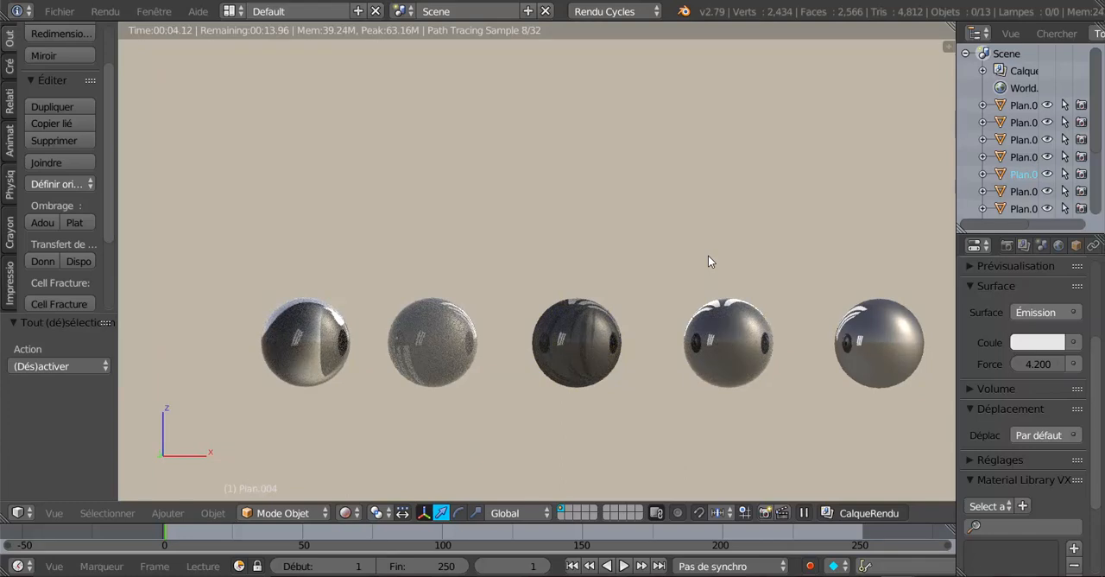
scroll(708, 261, down, 1)
click(345, 513)
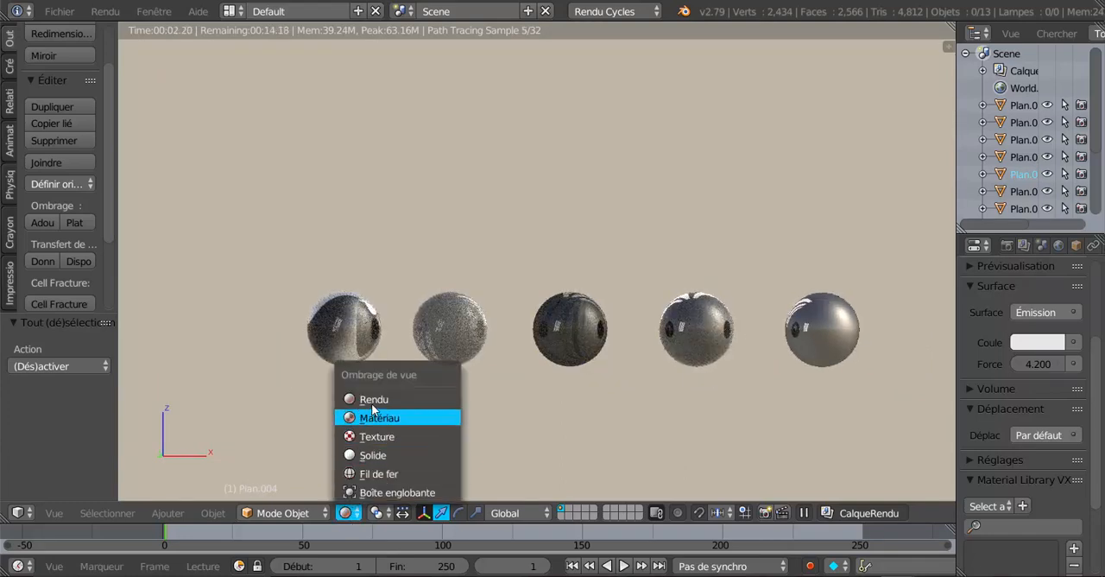
click(375, 455)
scroll(413, 405, down, 2)
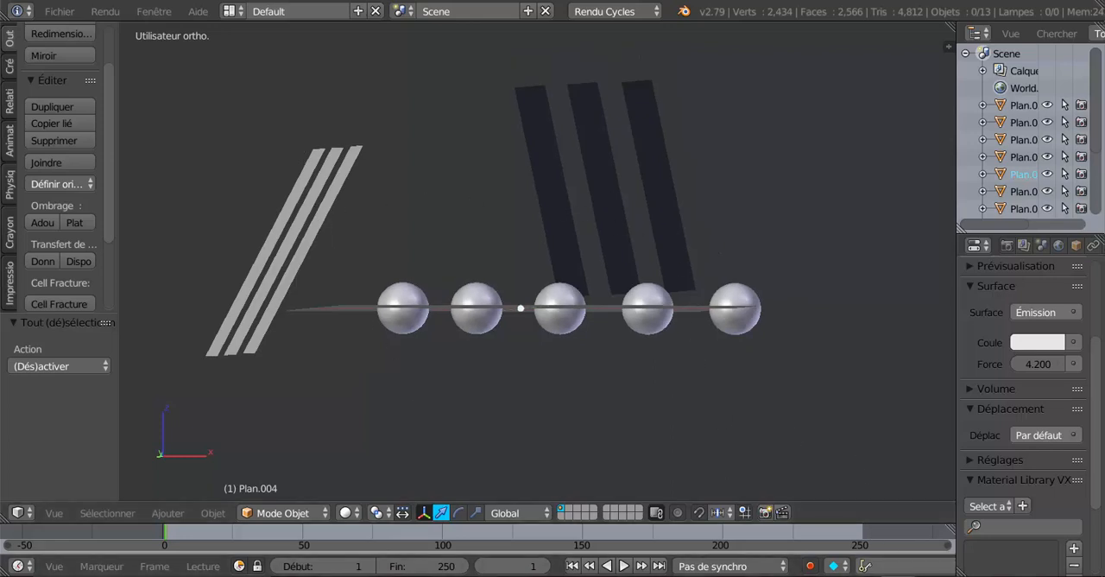
Switch to the tutorial elbow guard file, preview the model in Rendered shading, and return to Solid shading
mouse_move(803, 576)
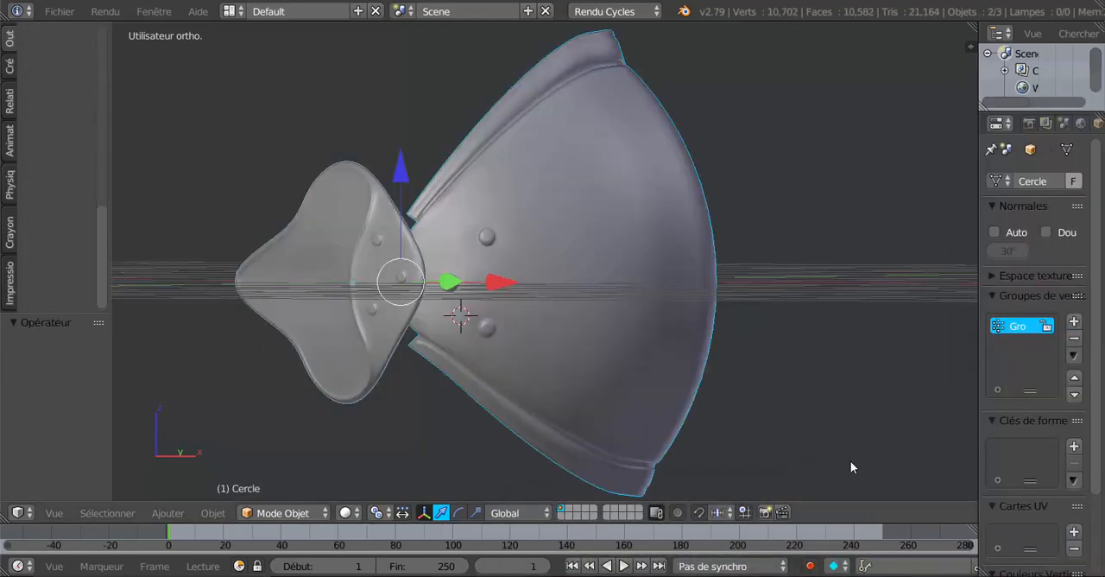
middle_drag(618, 400, 561, 386)
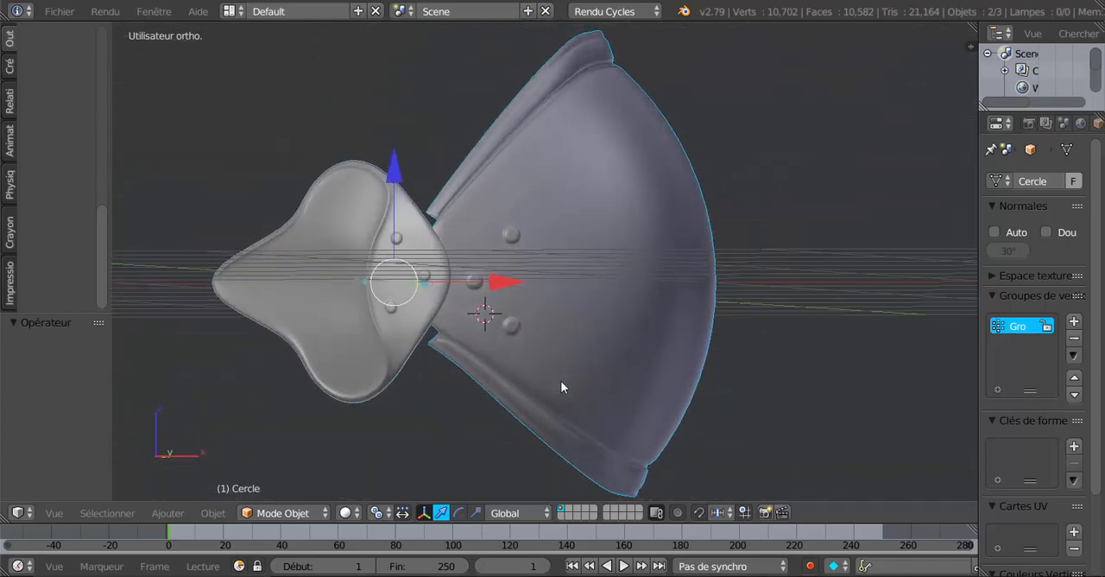
middle_drag(474, 471, 518, 436)
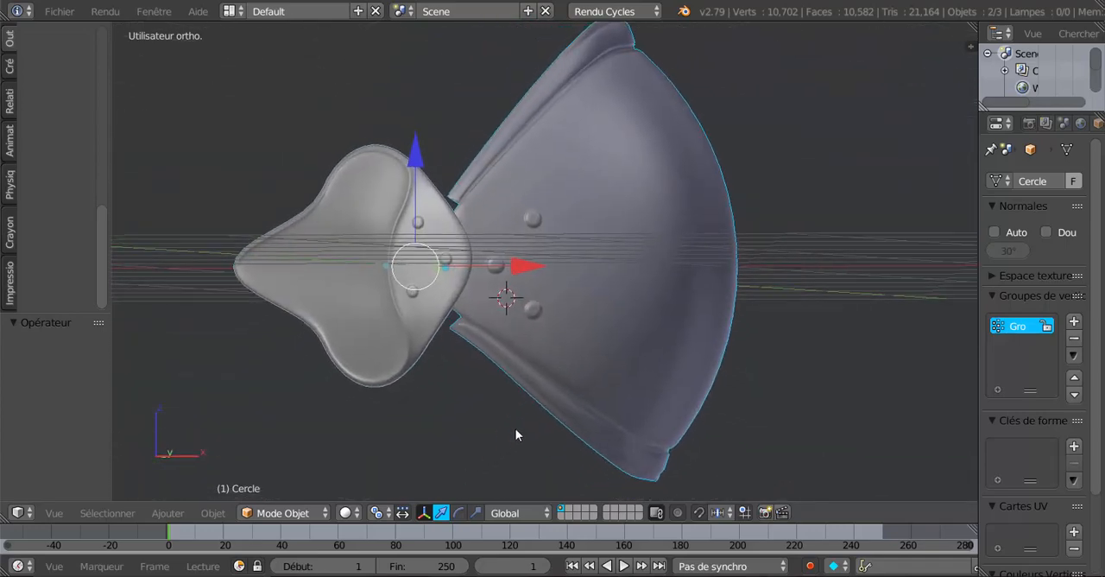
click(344, 512)
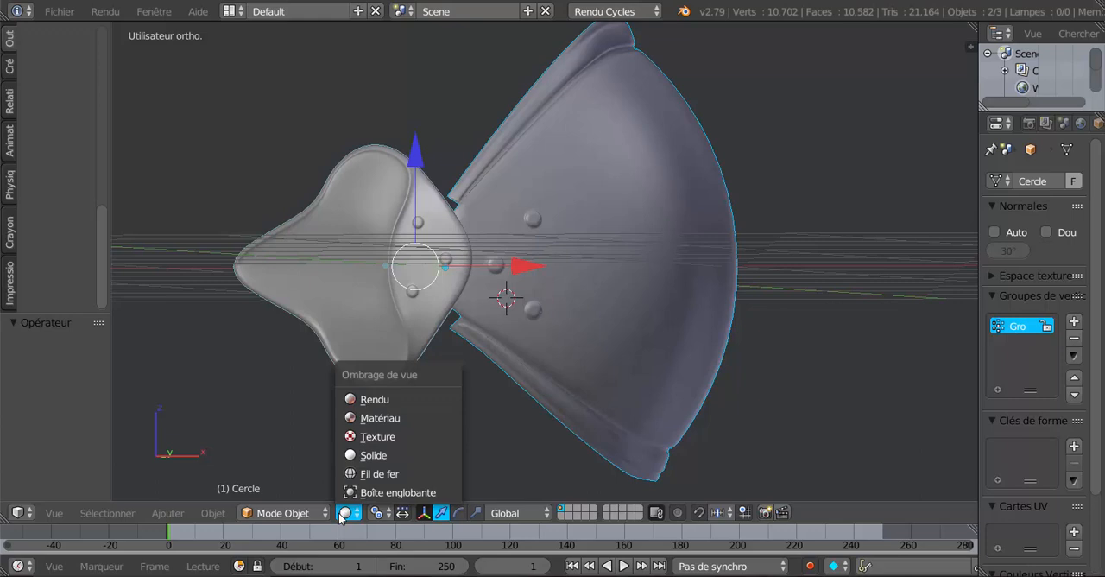
click(371, 401)
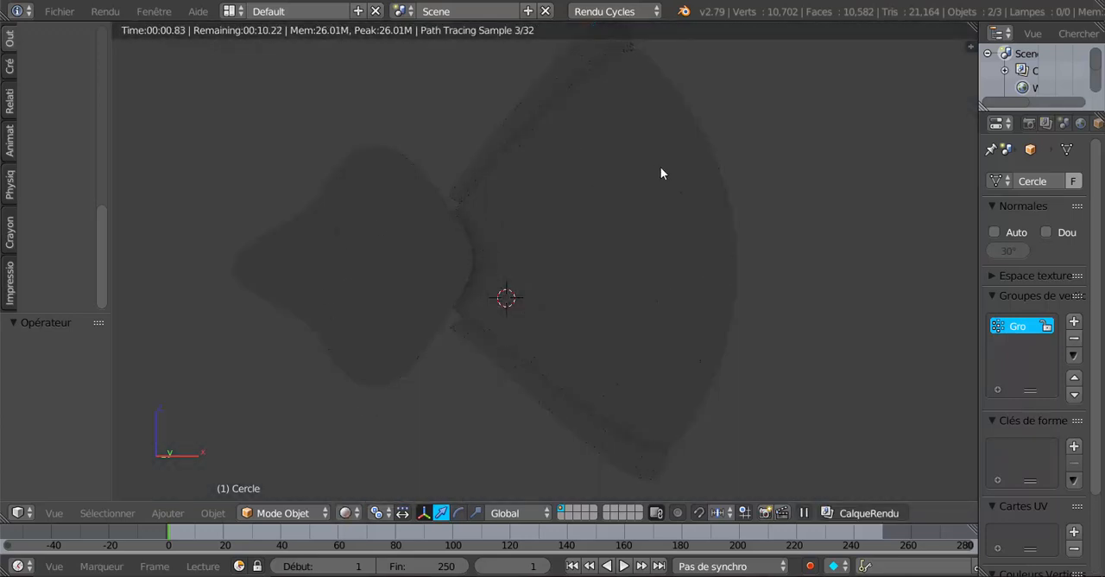
click(346, 513)
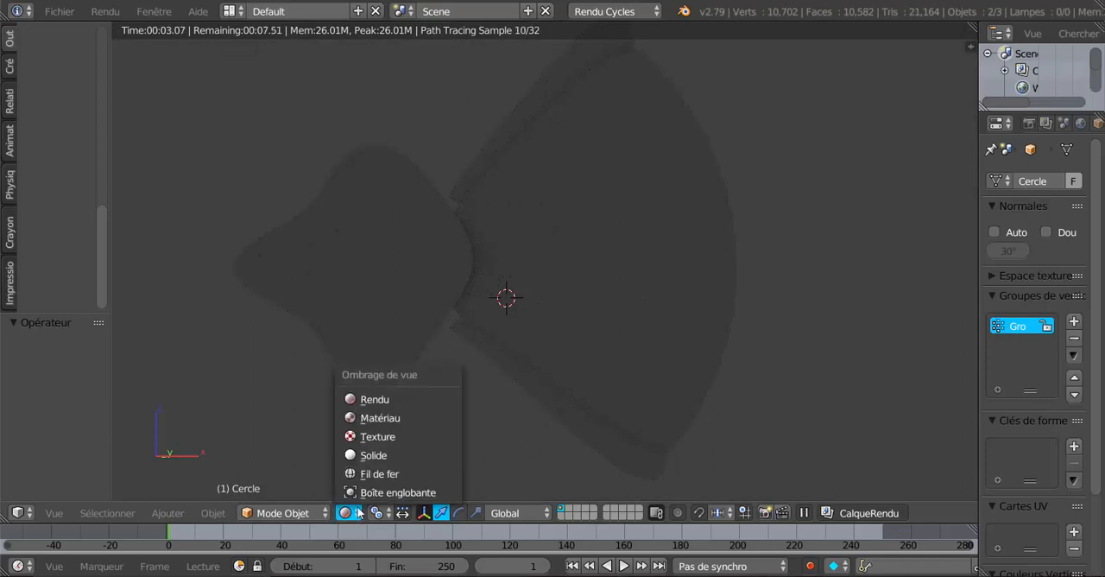
click(372, 455)
scroll(377, 457, down, 1)
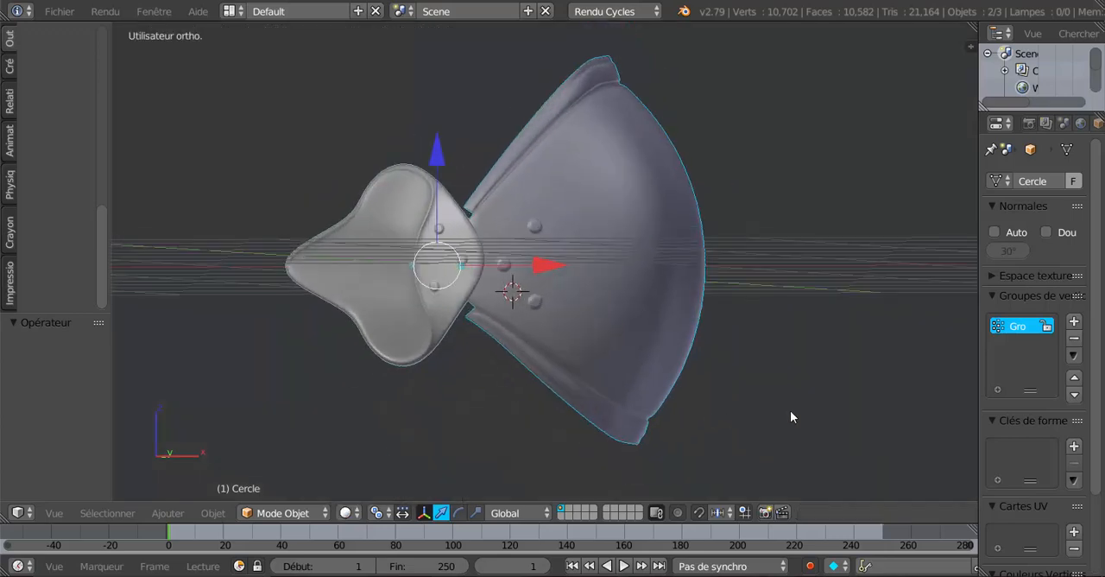
Start appending from Textures Métal Armure.blend in the desktop's Textures Métal Armure folder and open its Object category
middle_drag(805, 461, 774, 441)
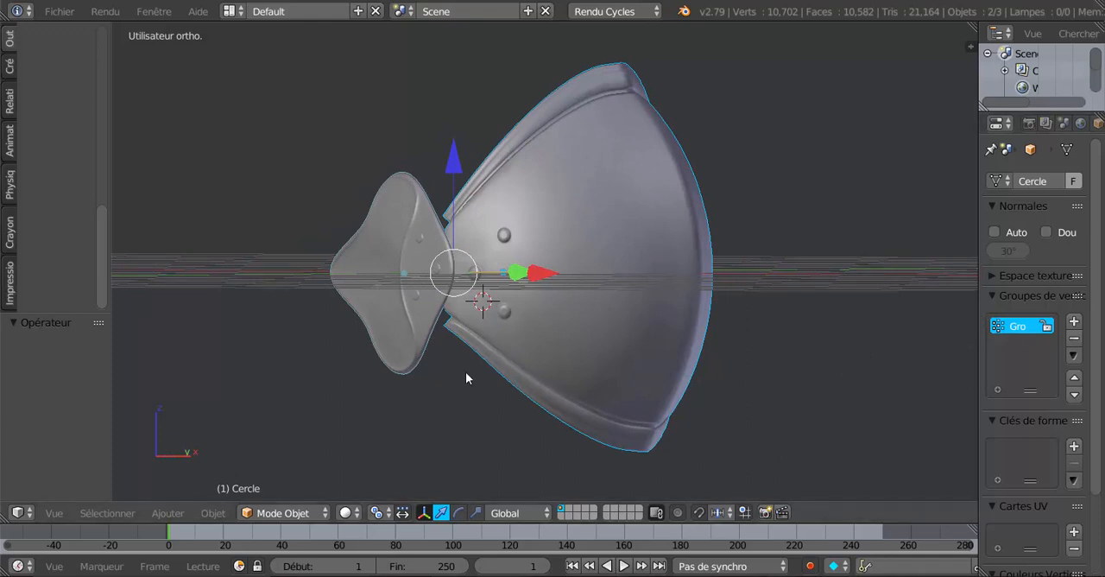
scroll(346, 382, down, 3)
scroll(346, 382, up, 2)
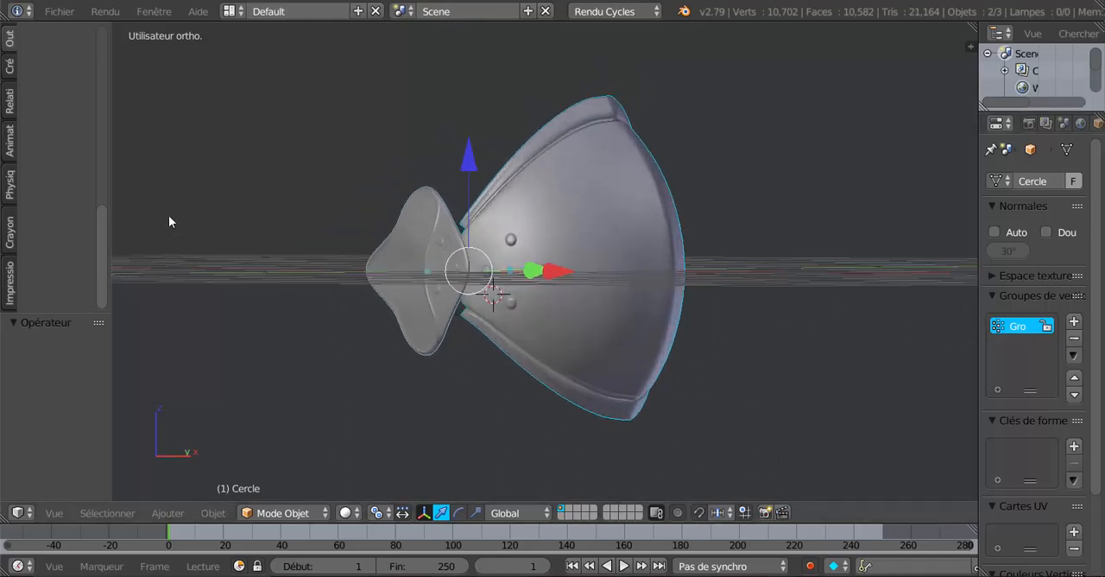
click(53, 11)
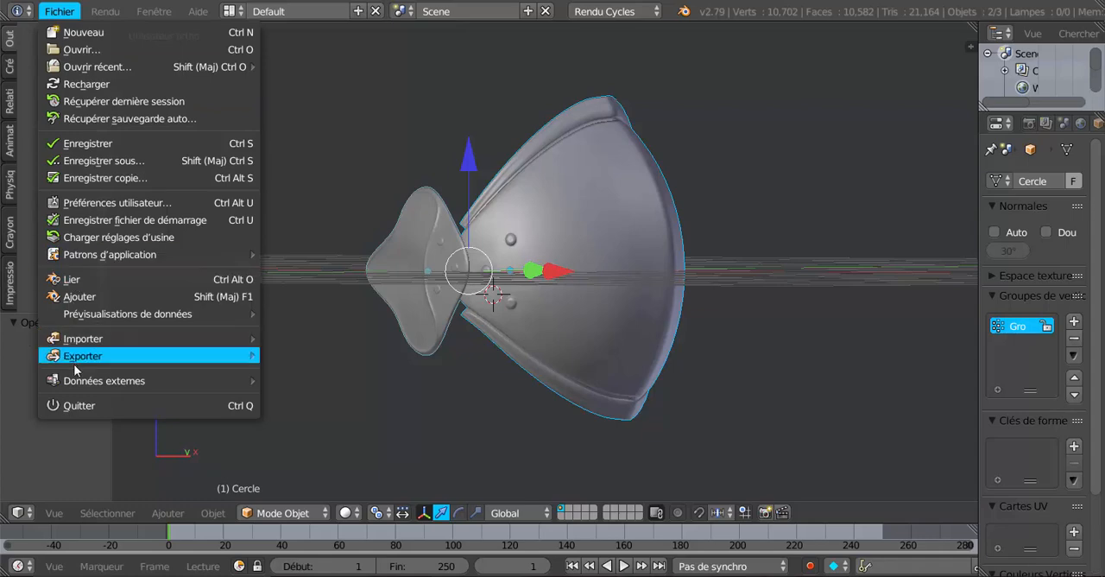
mouse_move(80, 338)
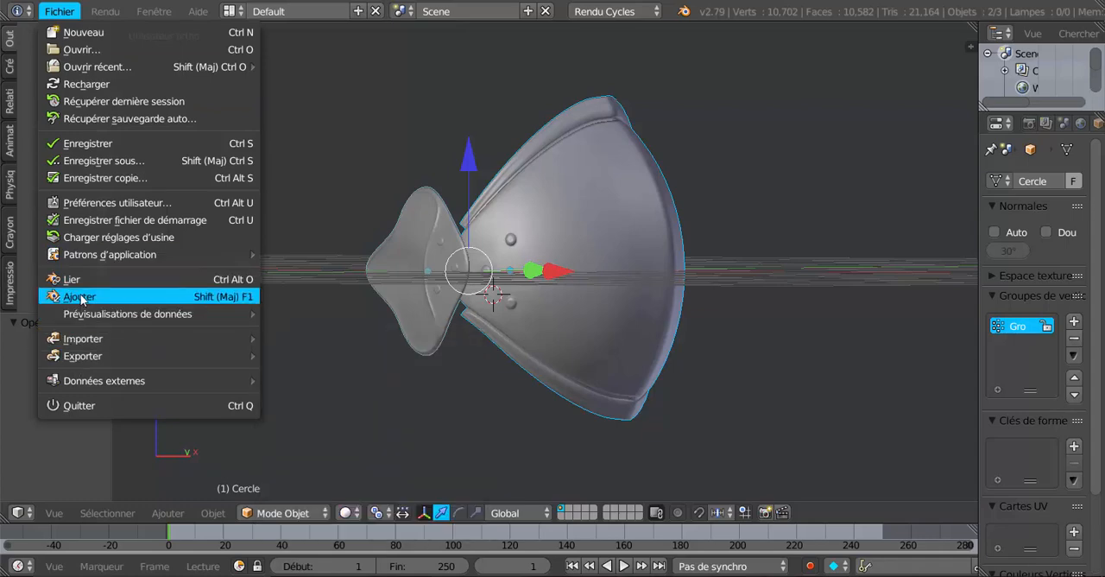
click(80, 295)
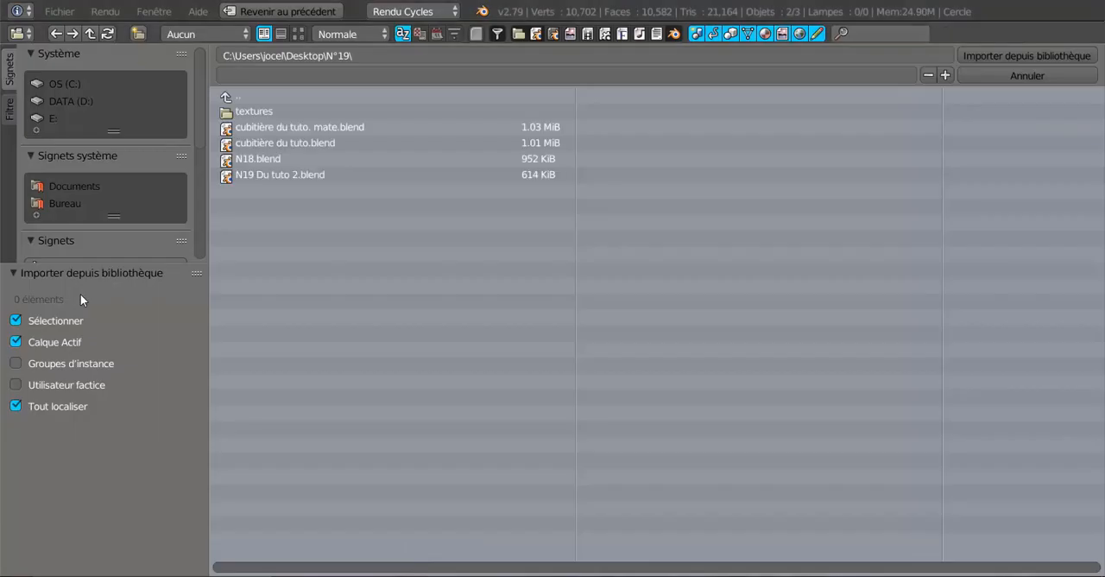
click(65, 205)
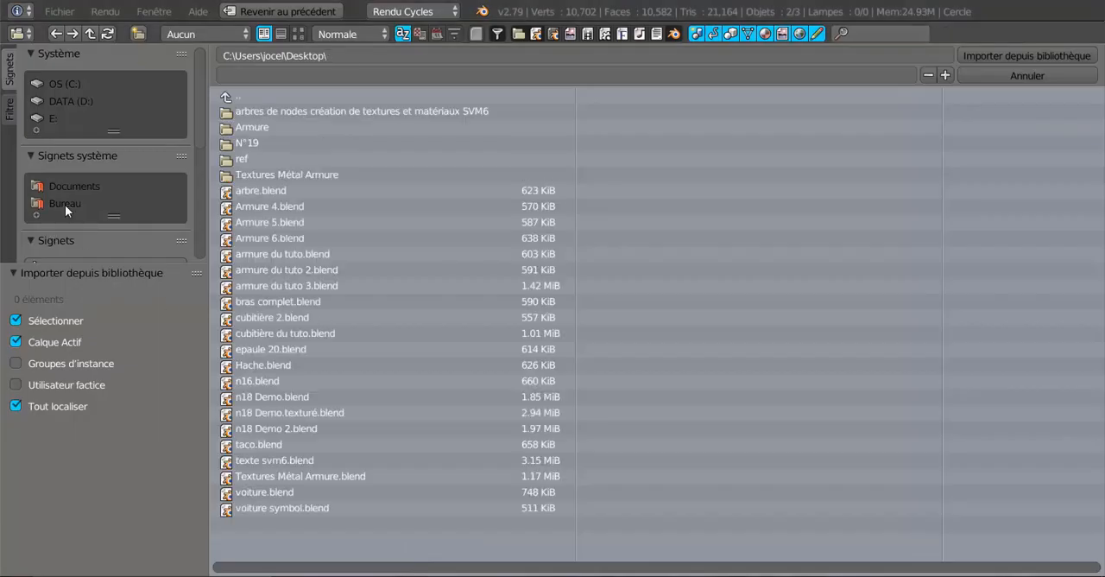
click(277, 174)
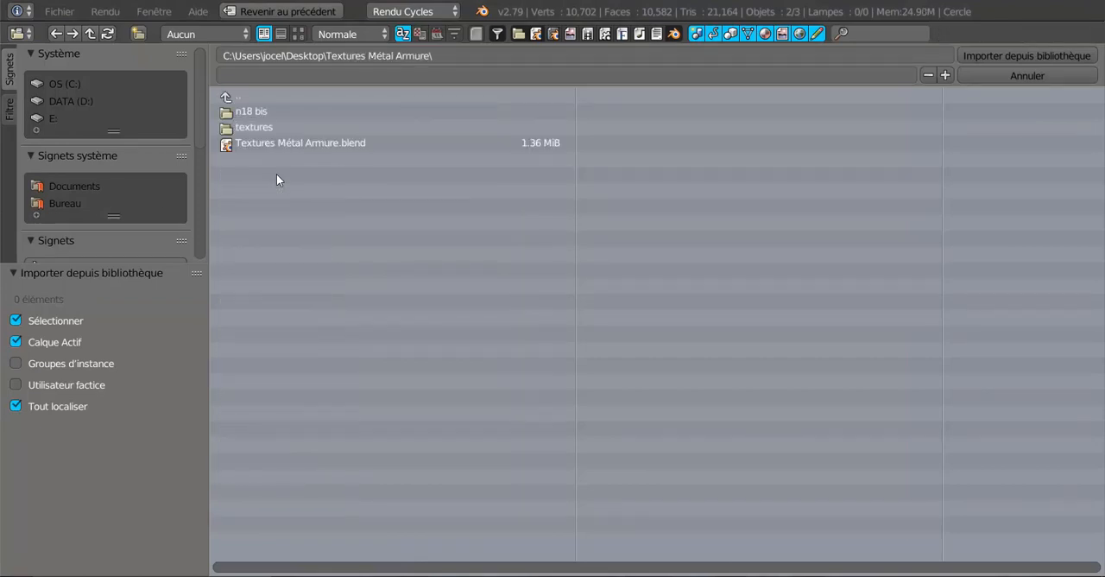
click(325, 141)
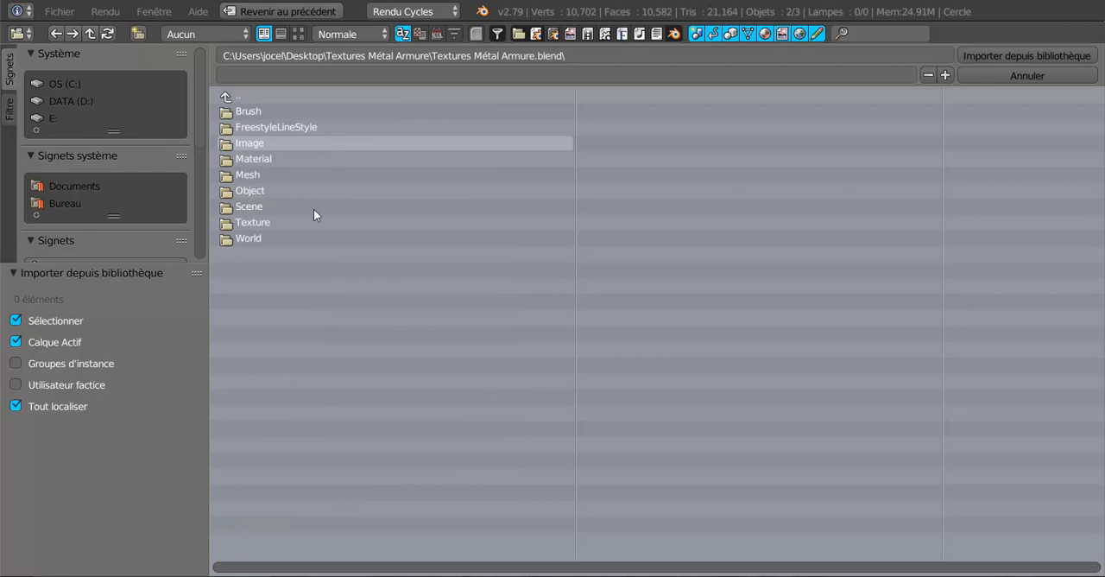
click(245, 190)
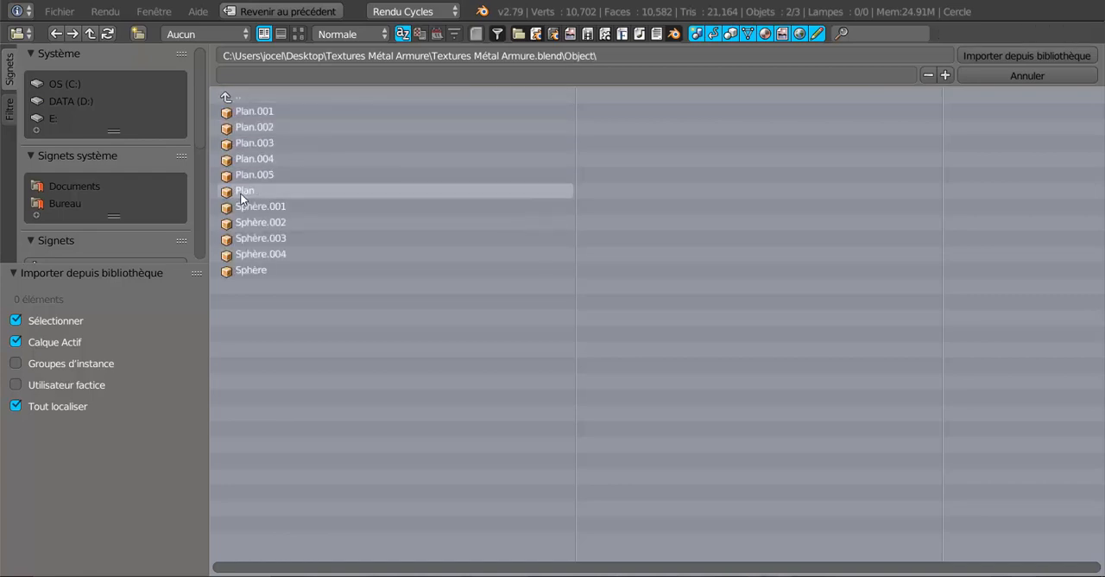
Append the objects Plan and Plan.001 through Plan.005 from the library file into the scene
click(244, 192)
shift+click(250, 174)
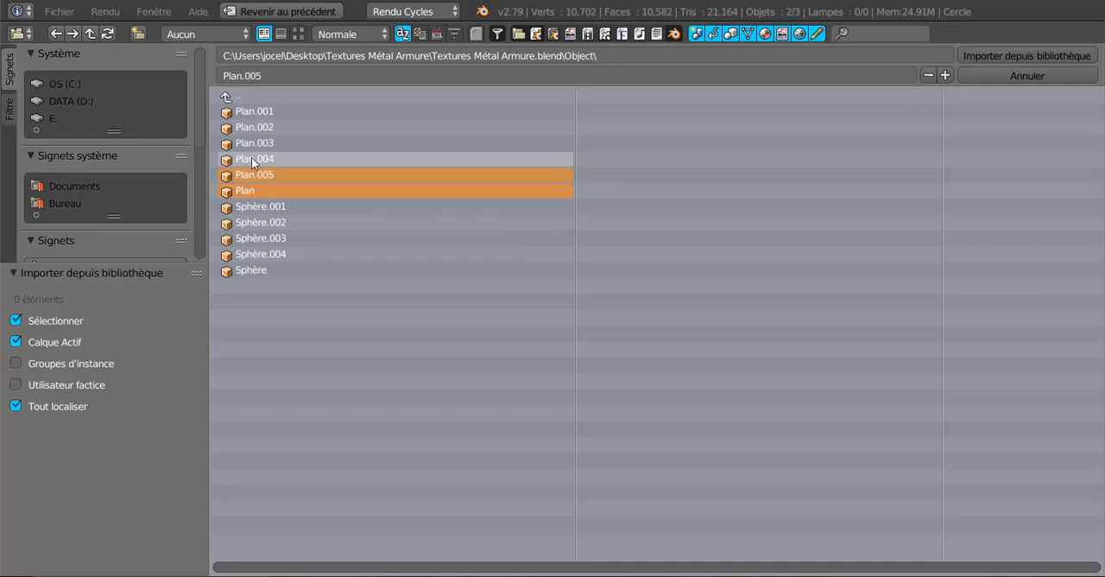
shift+click(251, 160)
shift+click(251, 142)
shift+click(251, 127)
shift+click(252, 111)
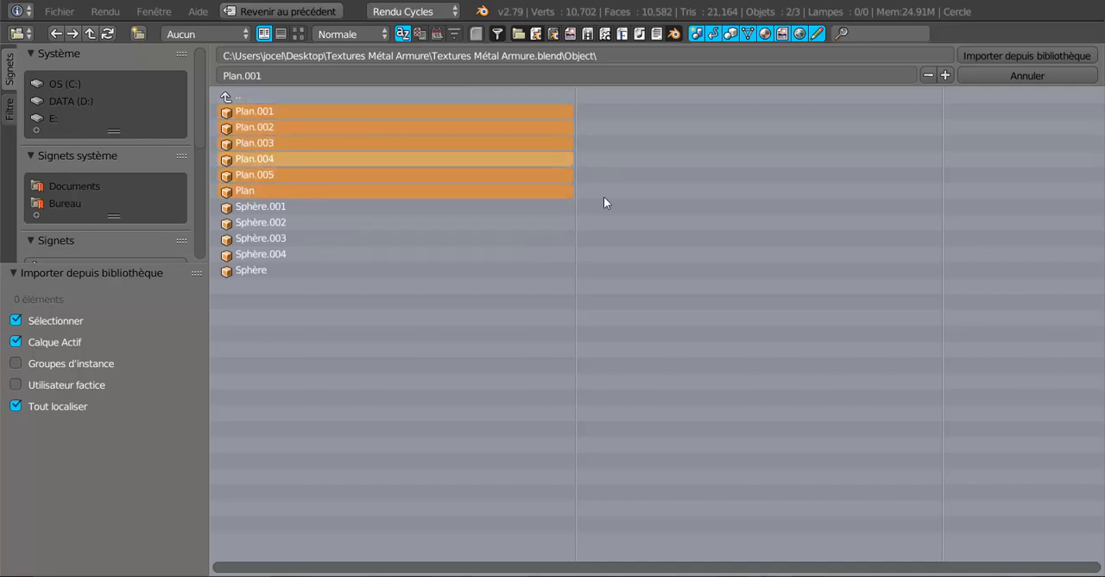
click(1018, 54)
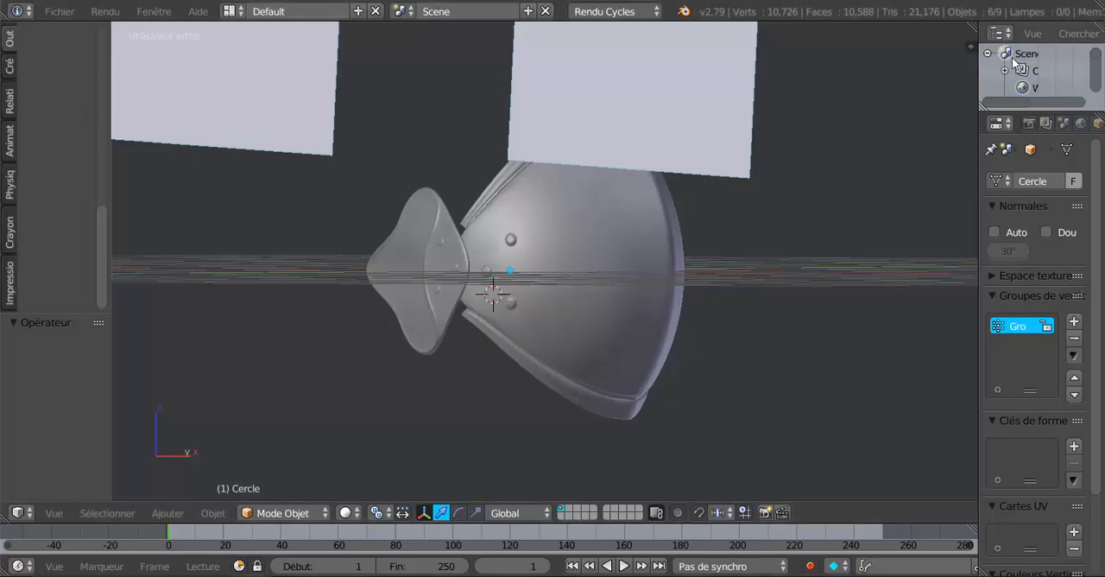
Select all six appended planes individually, covering both groups of three on either side of the elbow guard
scroll(654, 254, down, 6)
middle_drag(654, 254, 753, 344)
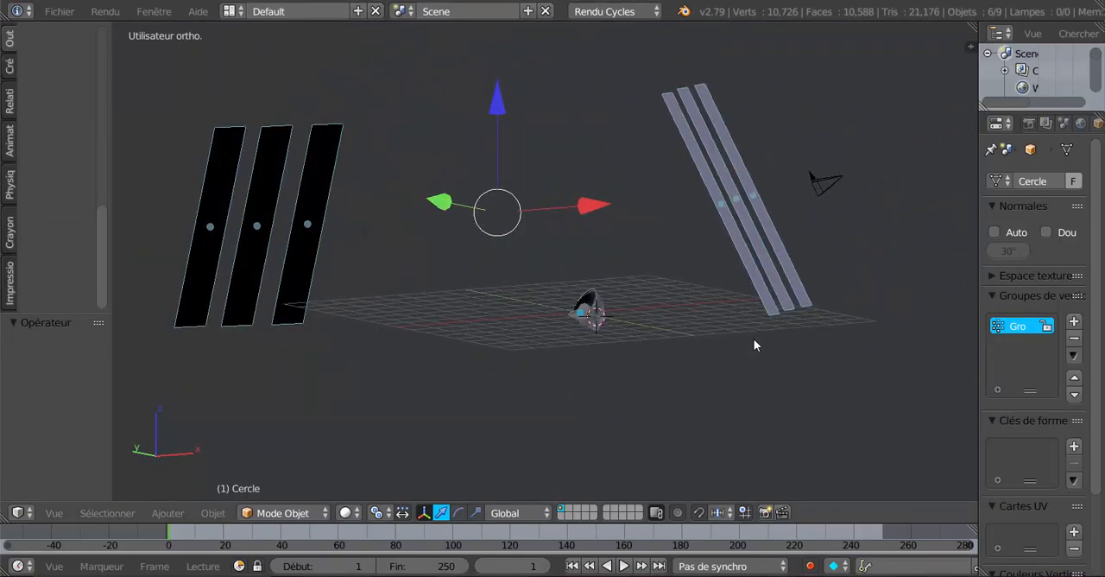
mouse_move(644, 338)
middle_down()
mouse_move(550, 363)
mouse_move(437, 338)
mouse_move(626, 339)
middle_up()
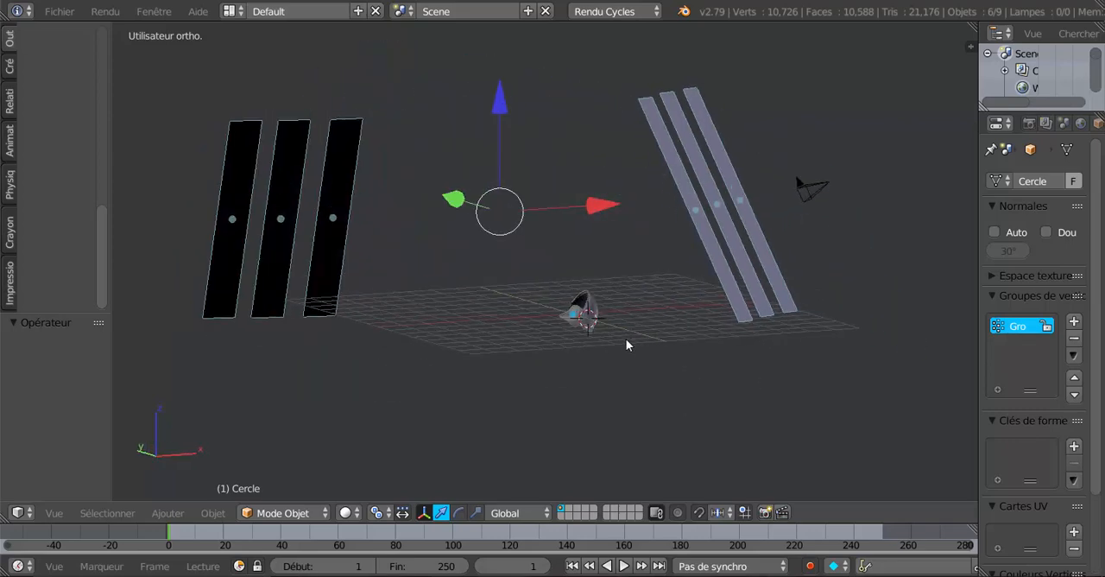
right_click(700, 226)
shift+right_click(720, 217)
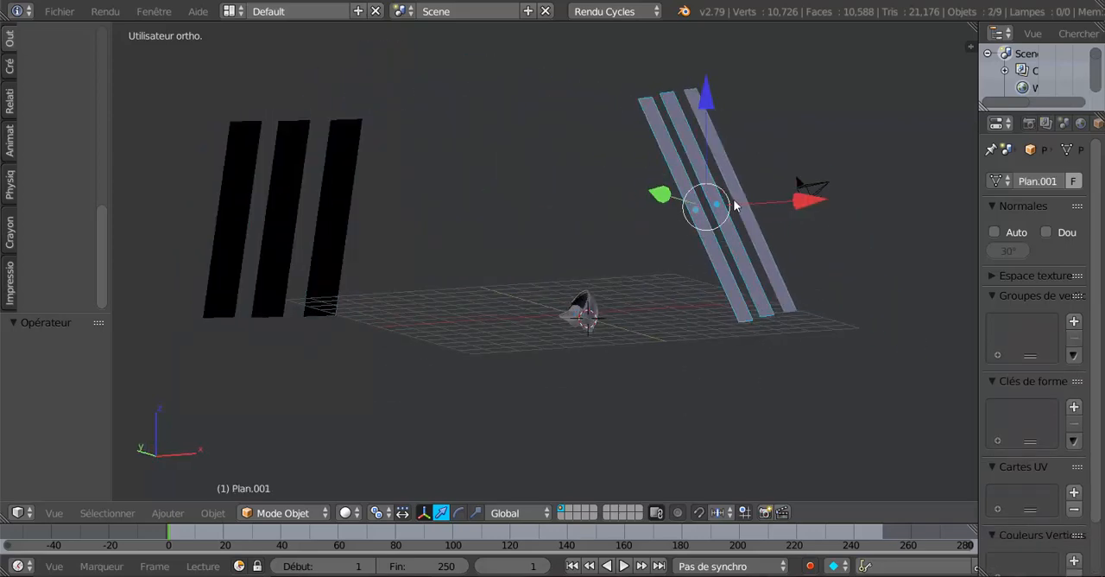
shift+right_click(735, 205)
shift+right_click(326, 214)
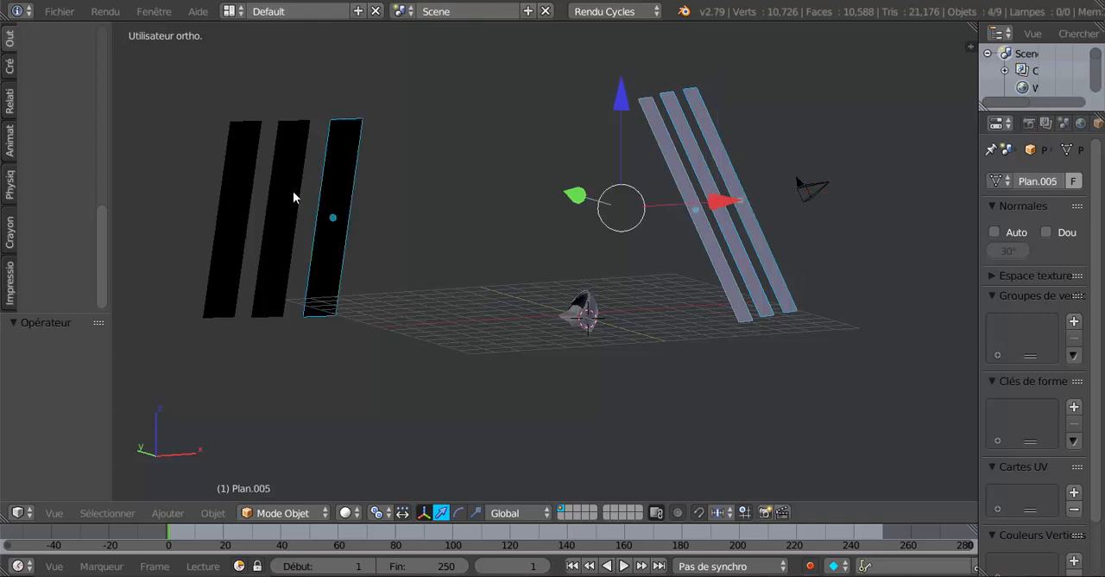
shift+right_click(293, 198)
shift+right_click(239, 198)
middle_drag(219, 340, 389, 391)
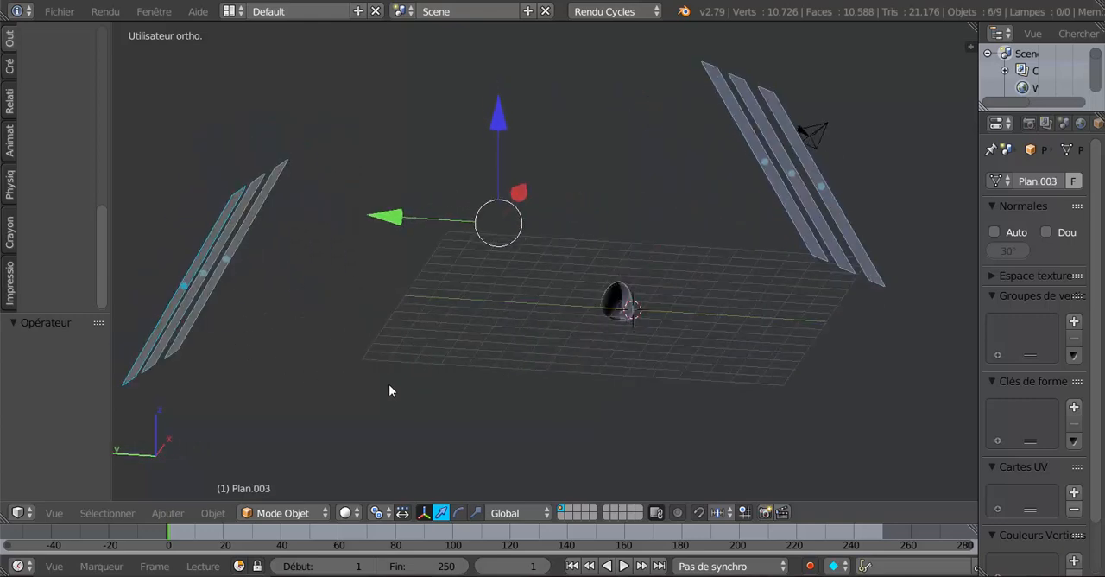
Join the six selected planes into a single object
scroll(101, 204, up, 3)
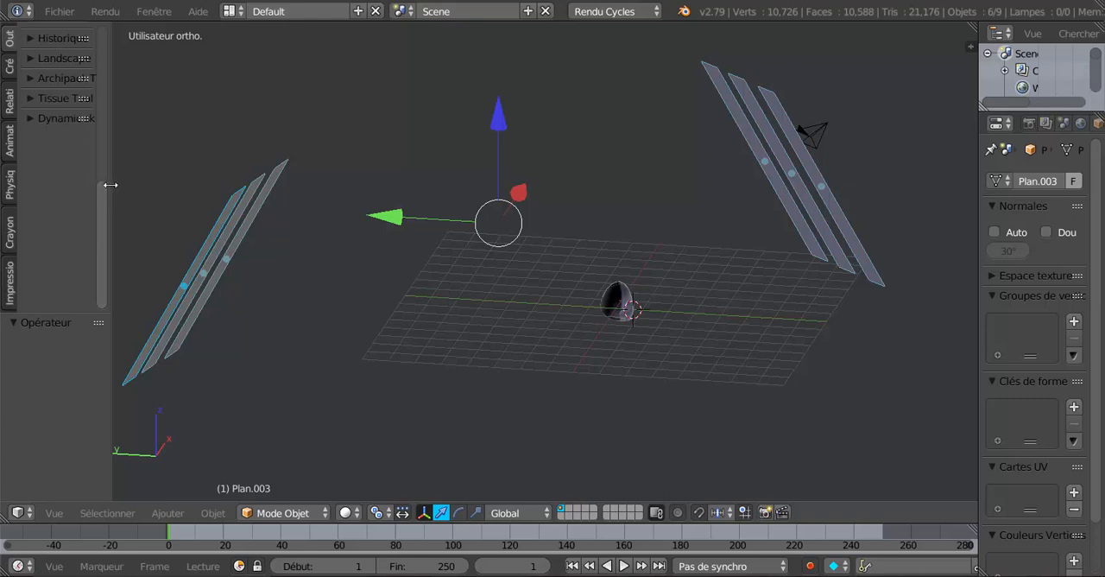
drag(111, 185, 200, 175)
click(8, 40)
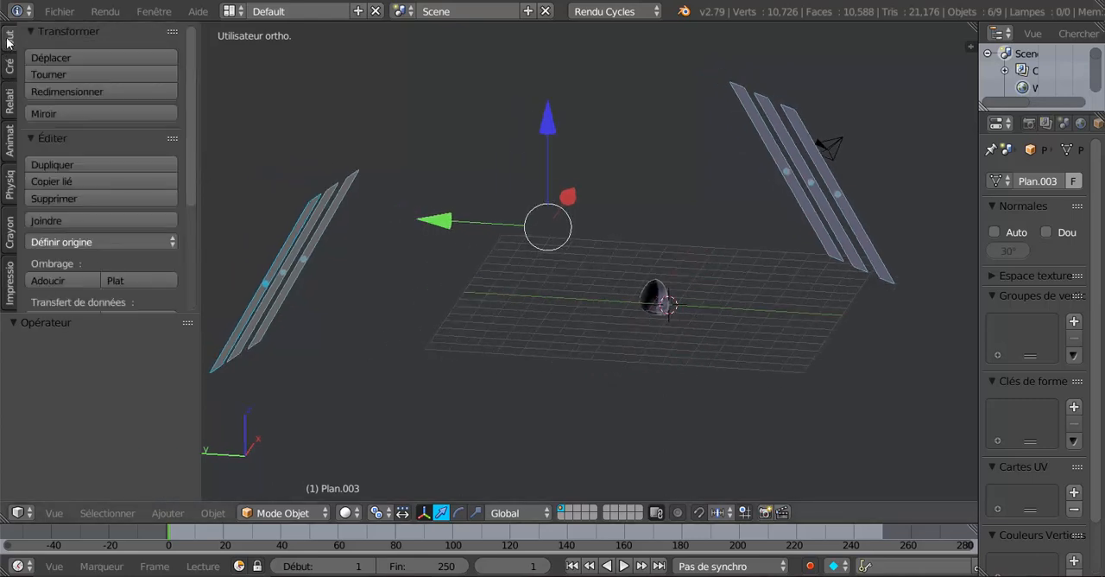
click(45, 220)
middle_drag(502, 380, 572, 388)
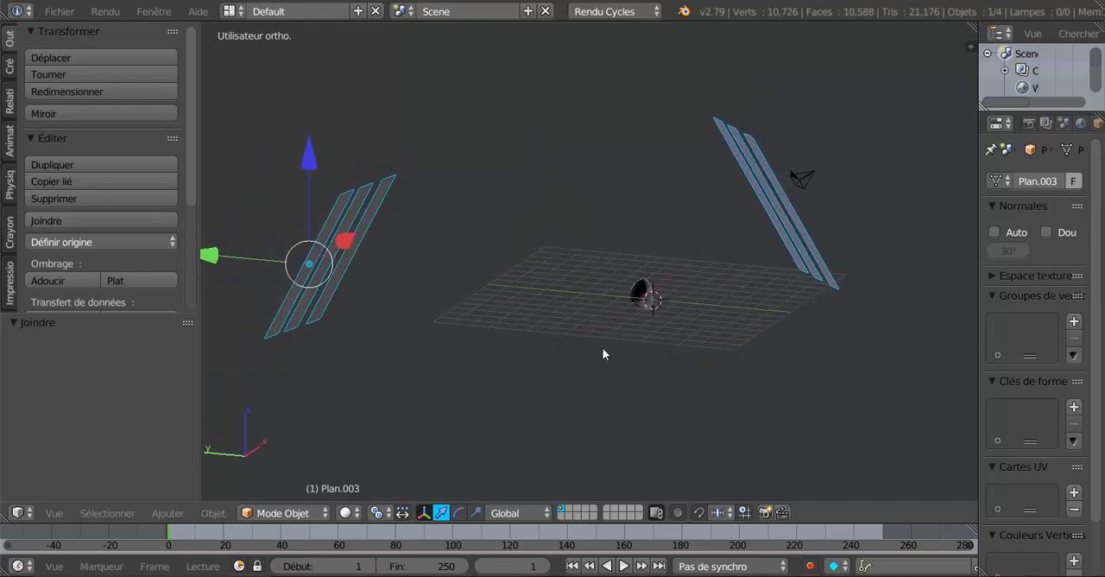
key(g)
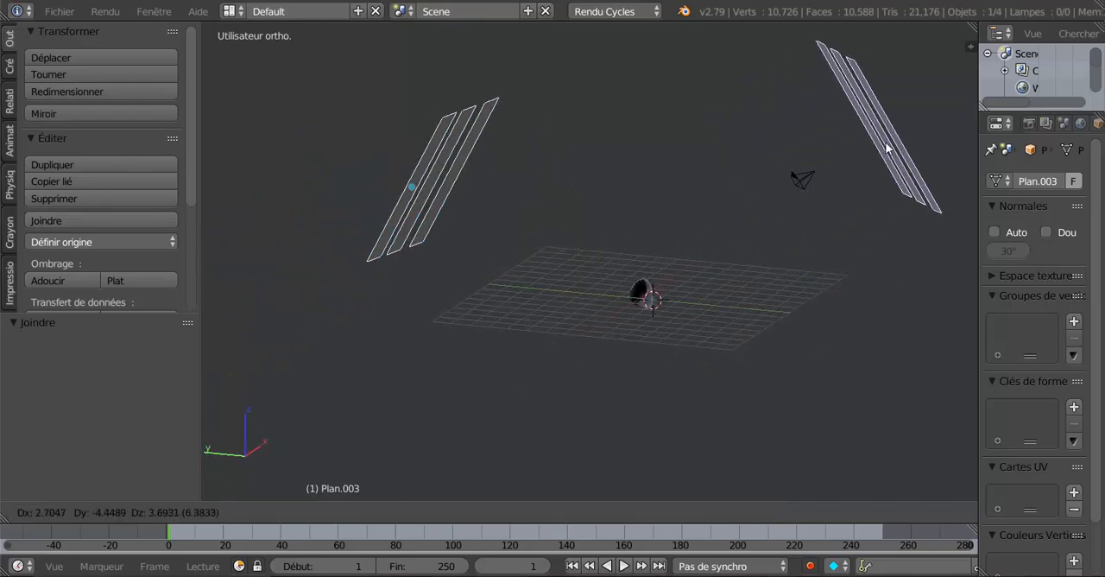
right_click(824, 228)
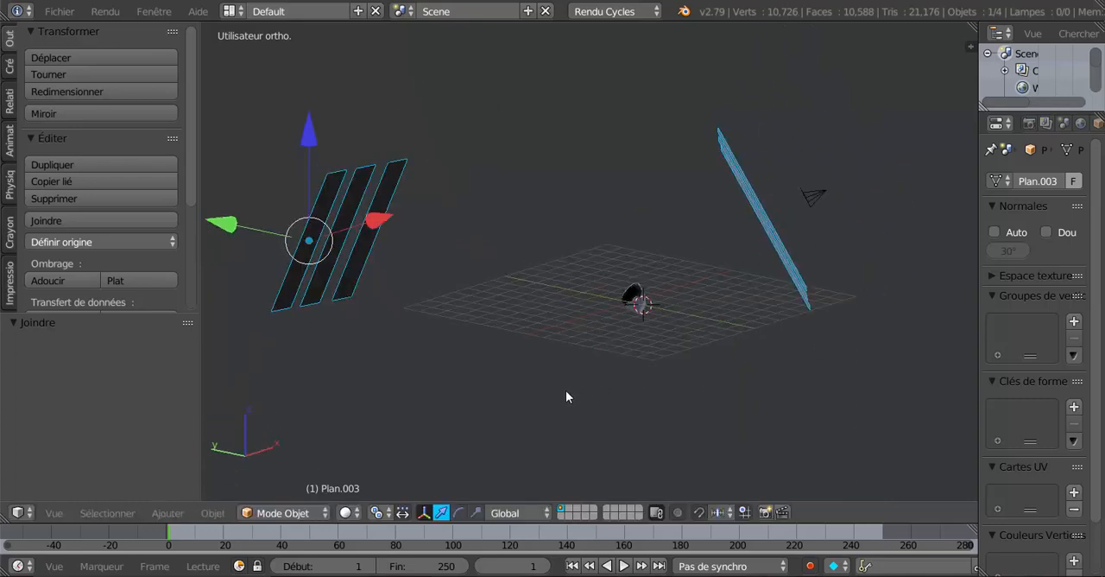
Snap the 3D cursor to the scene centre beside the elbow guard
middle_drag(568, 388, 621, 400)
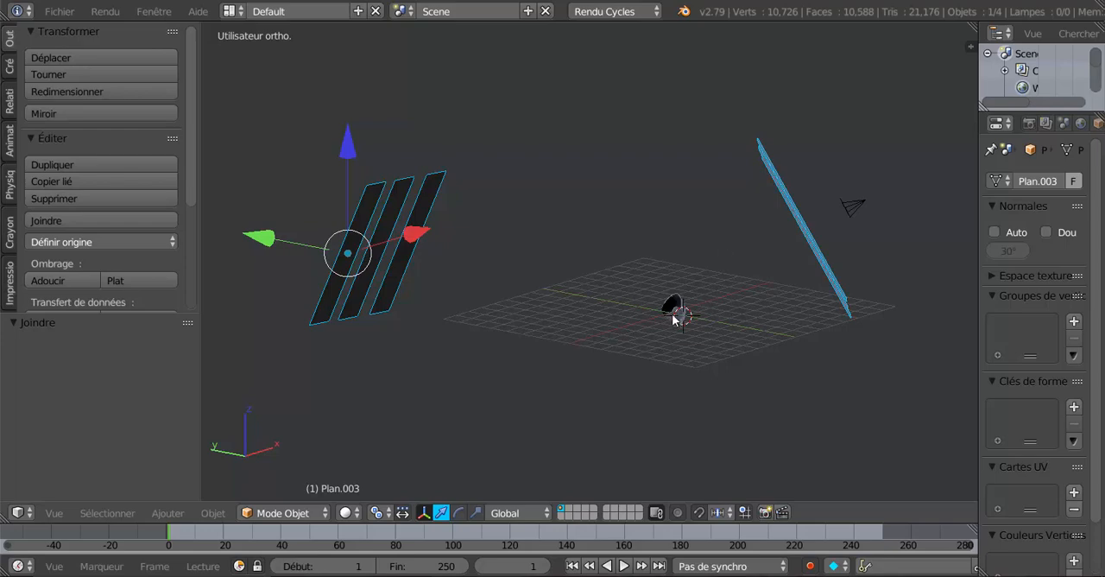
middle_drag(677, 318, 772, 419)
scroll(659, 392, up, 2)
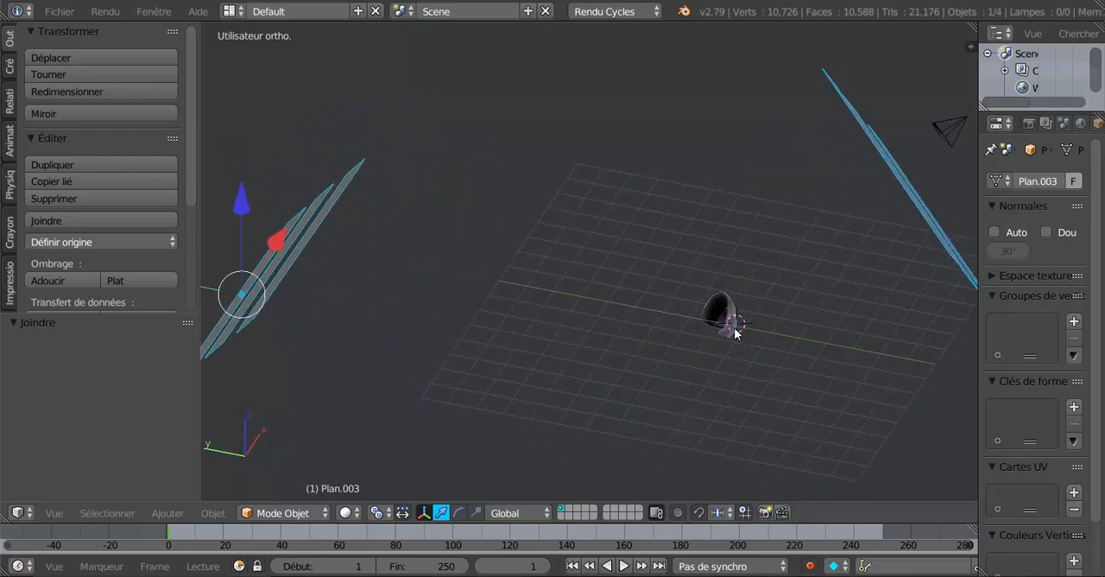
middle_drag(733, 328, 684, 341)
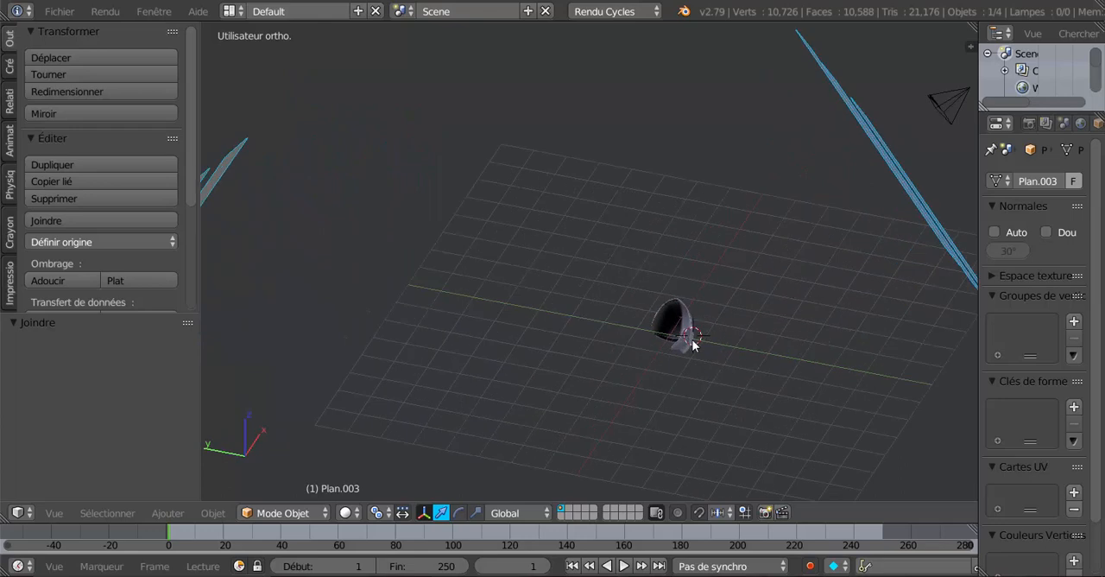
key(shift+s)
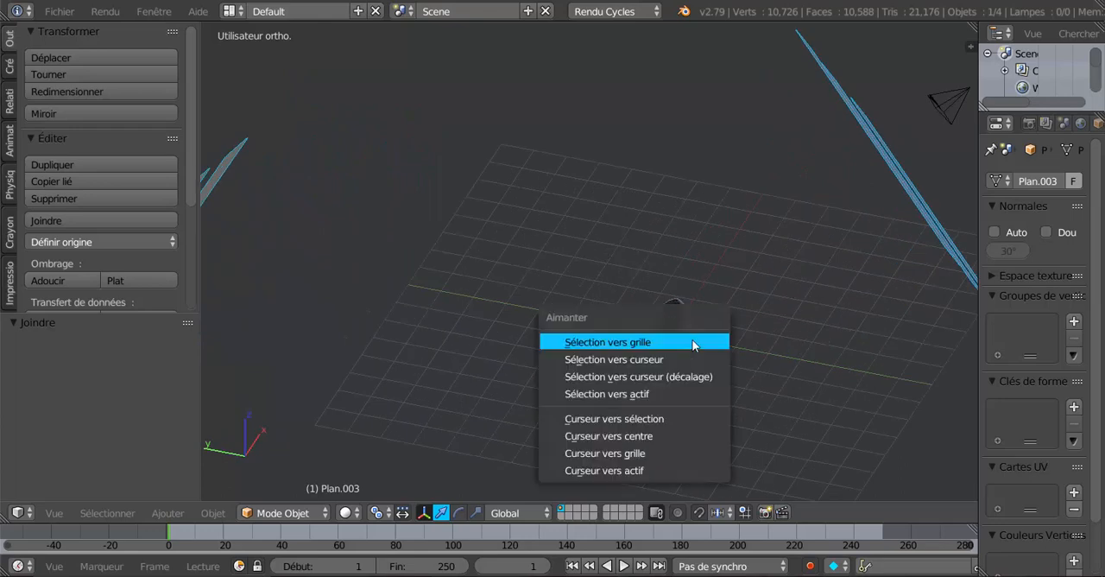
click(663, 434)
middle_drag(653, 430, 696, 390)
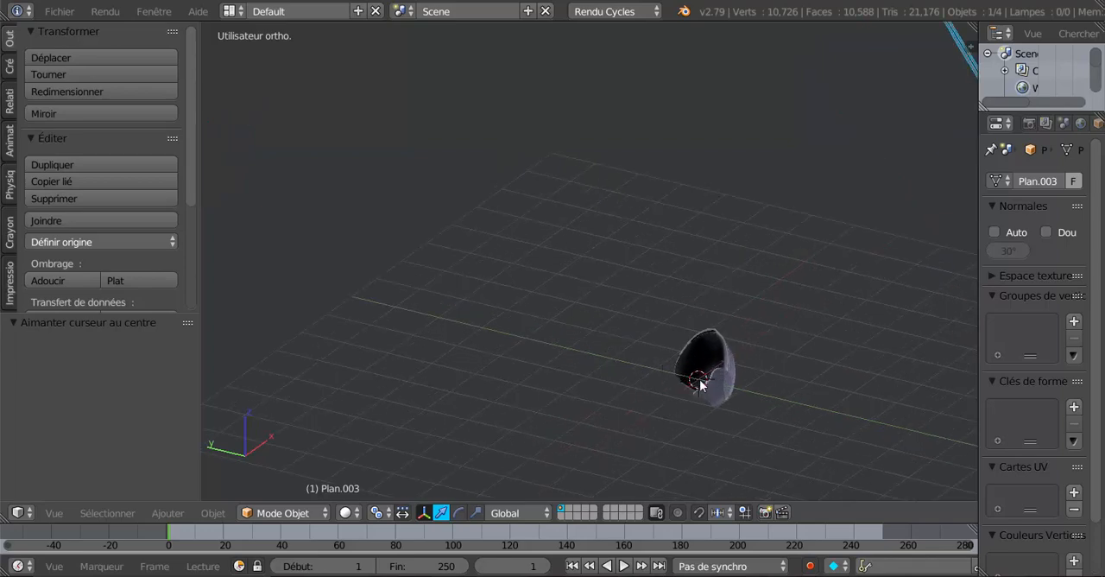
Set the joined planes' origin to the 3D cursor
scroll(701, 385, down, 5)
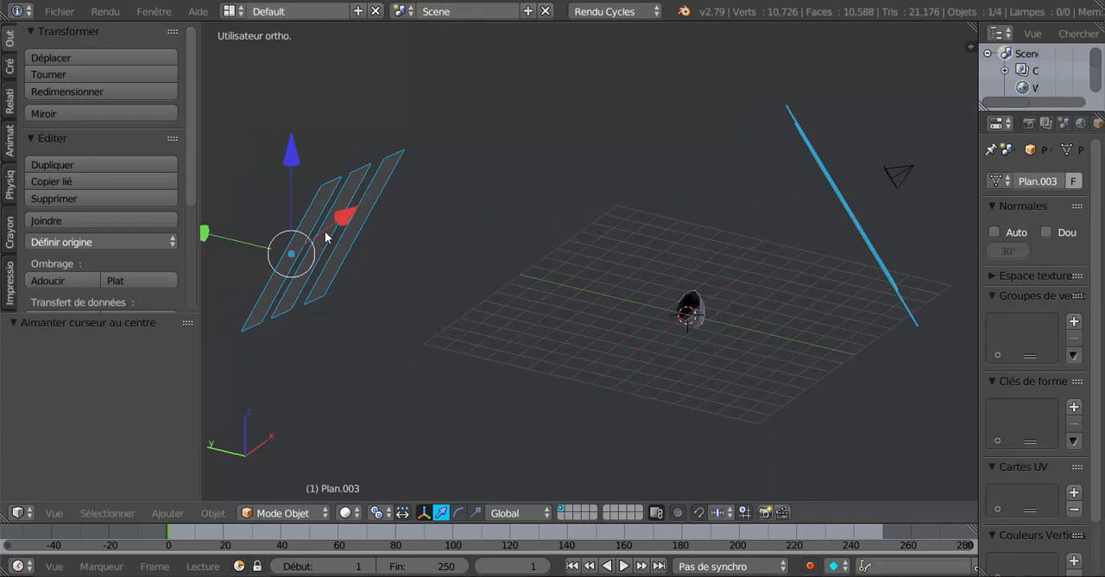
click(76, 242)
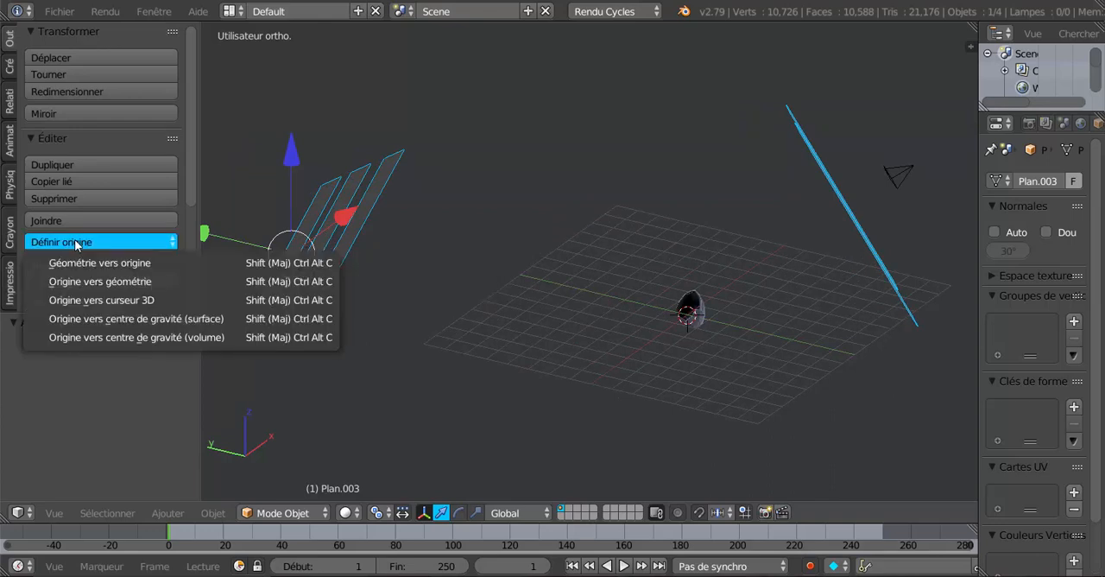
click(101, 298)
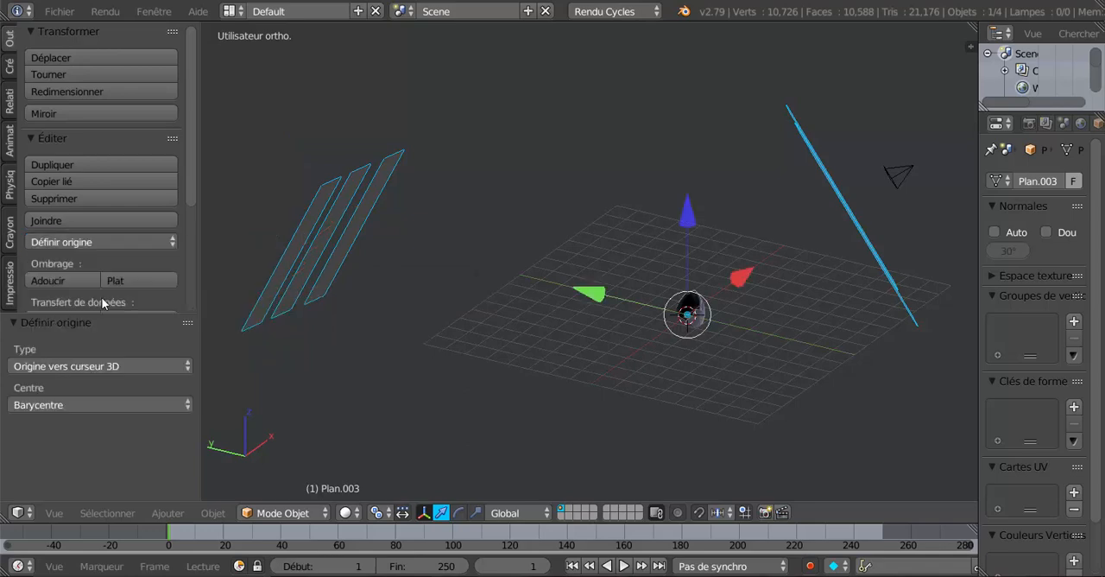
scroll(691, 387, down, 3)
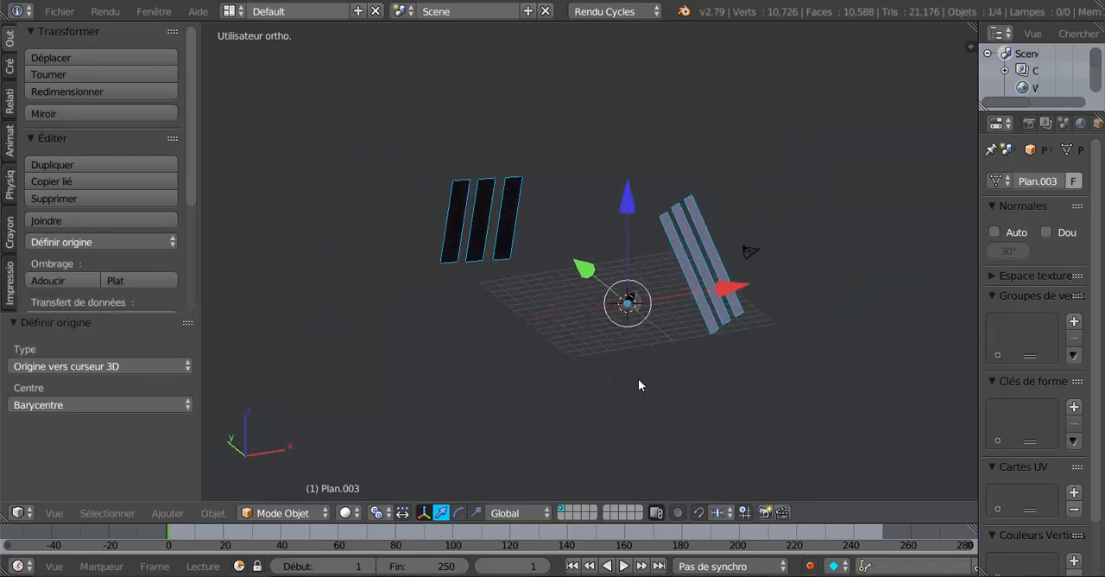
key(r)
key(z)
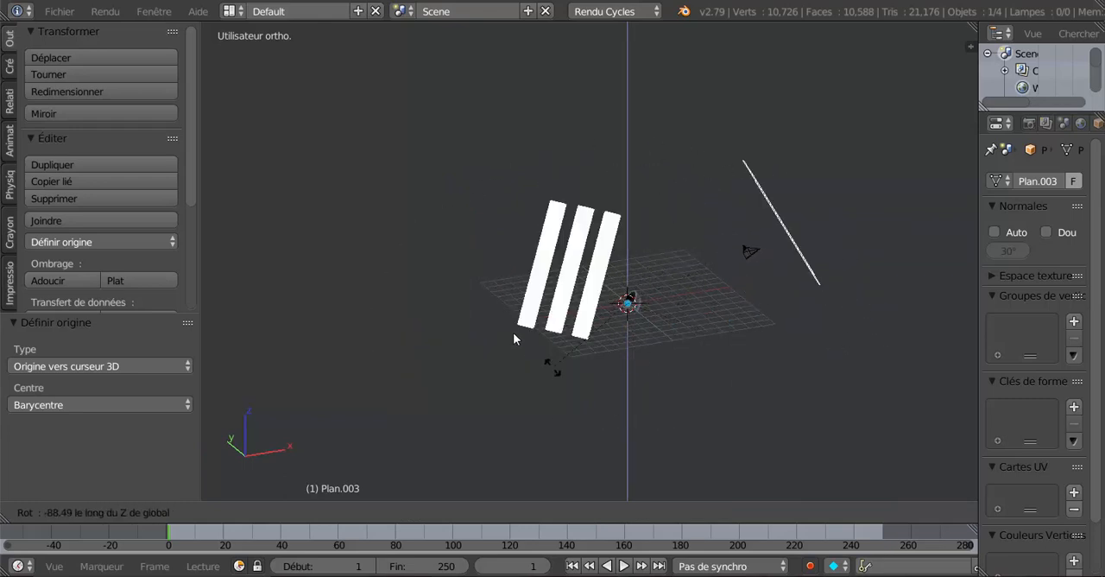
click(786, 367)
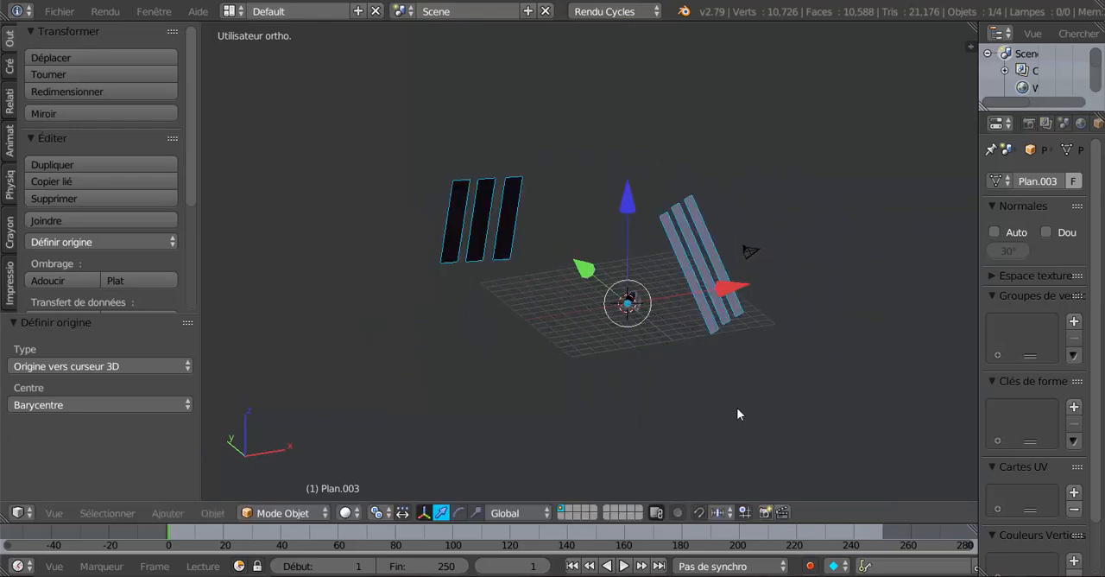
middle_drag(737, 407, 692, 394)
scroll(743, 398, up, 2)
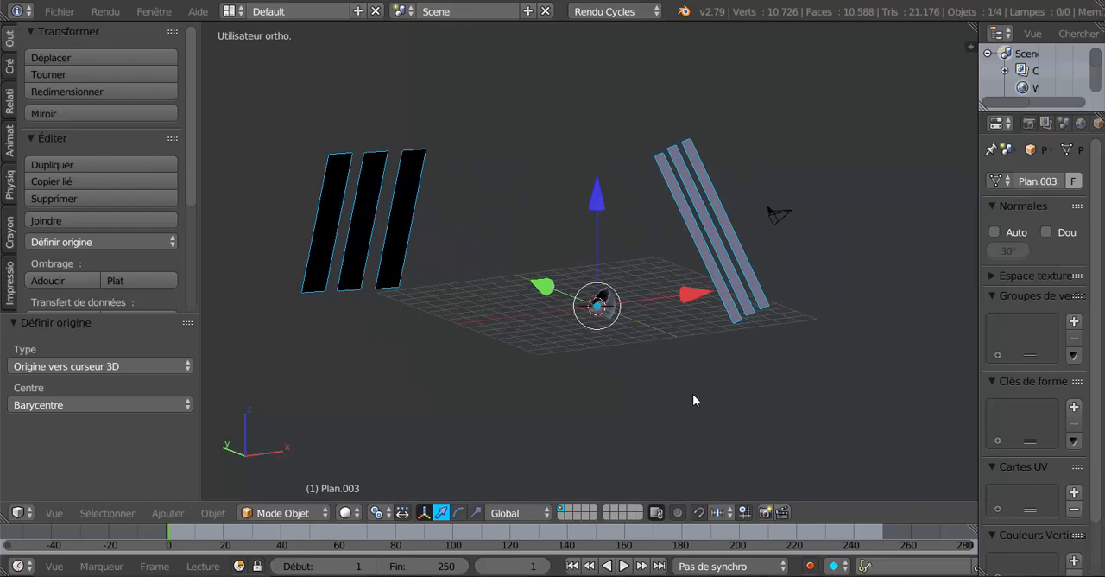
scroll(693, 396, up, 2)
drag(199, 332, 142, 337)
shift+middle_drag(479, 396, 533, 400)
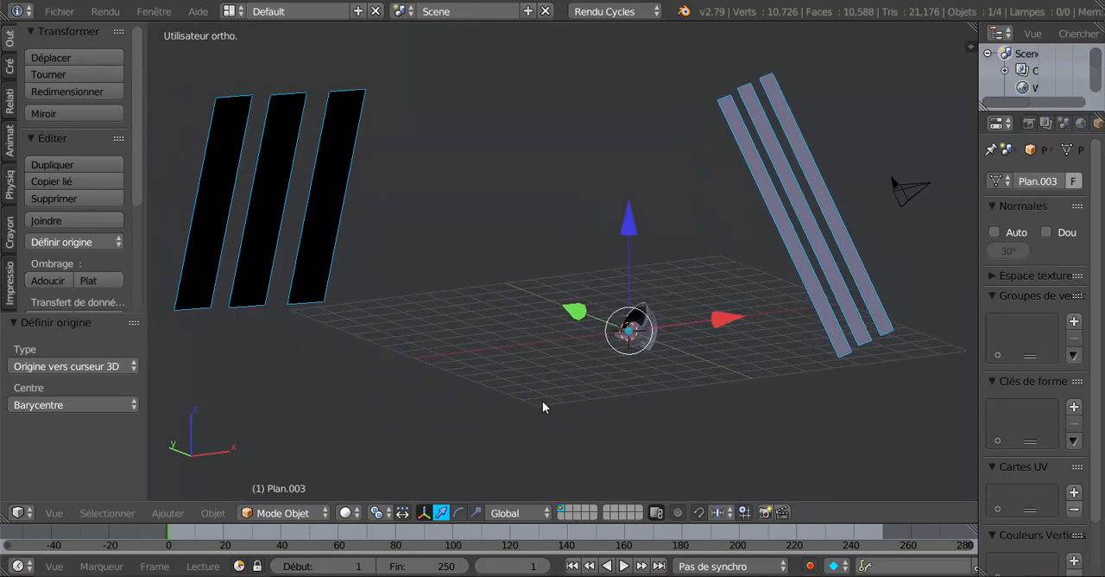
scroll(557, 404, down, 1)
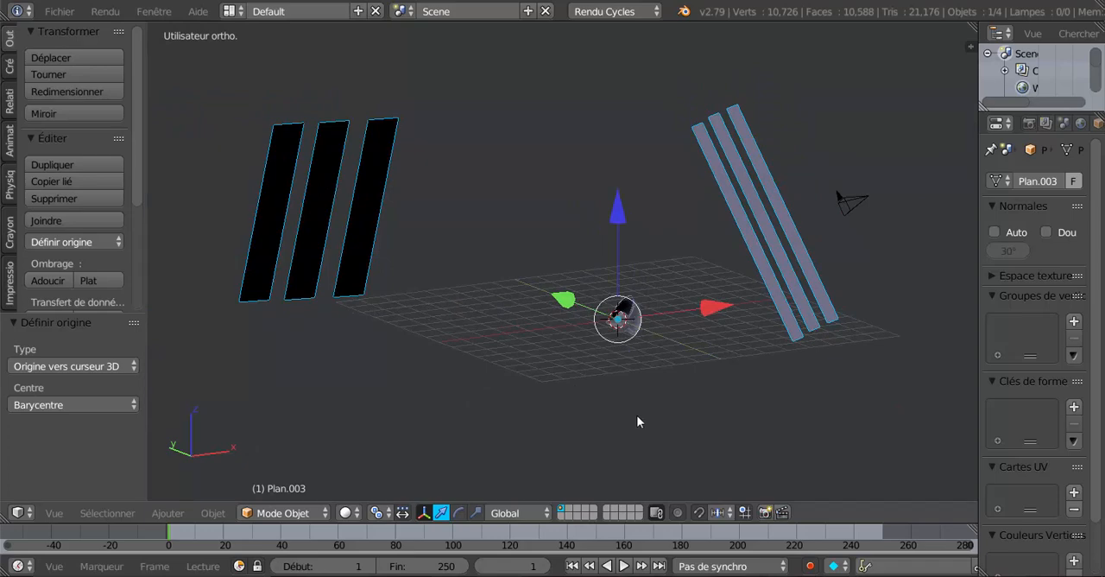
key(r)
key(x)
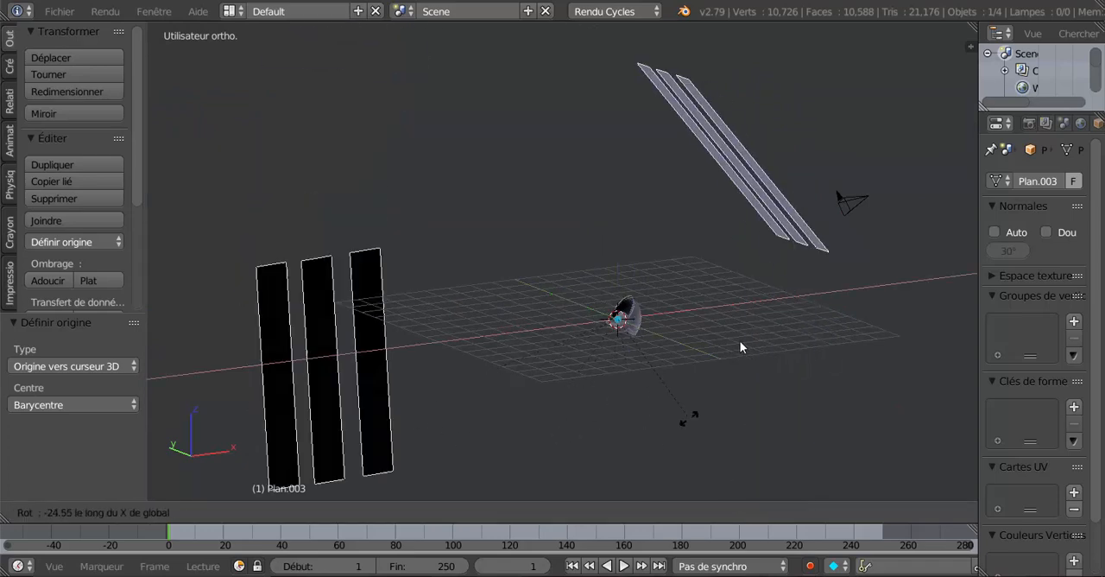
click(657, 464)
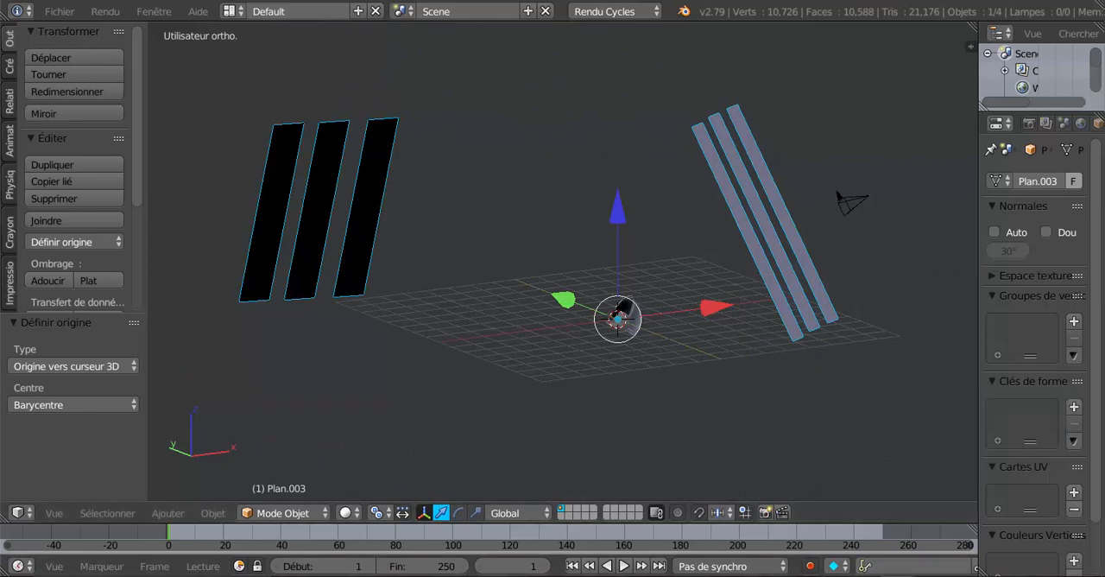
Switch to the Blender window with the metal sample spheres and join its six light planes into a single object
mouse_move(807, 576)
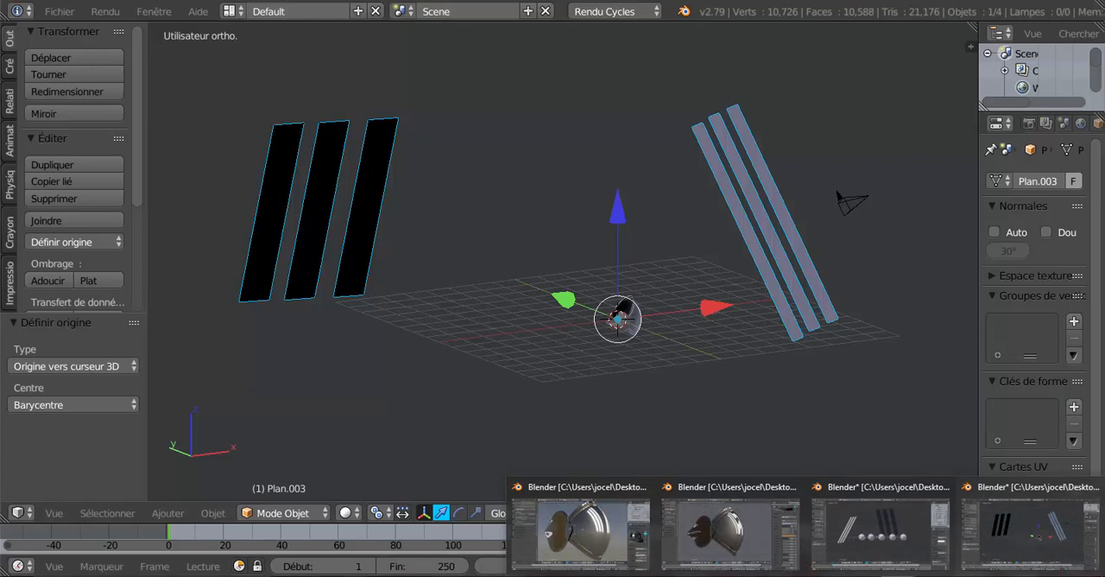
click(880, 527)
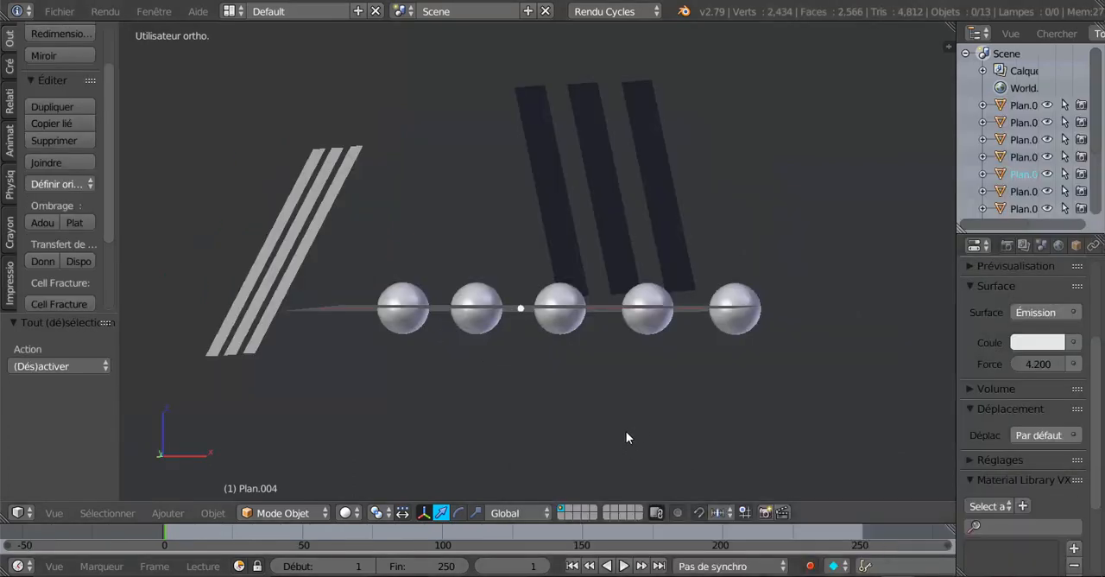
middle_drag(626, 437, 549, 473)
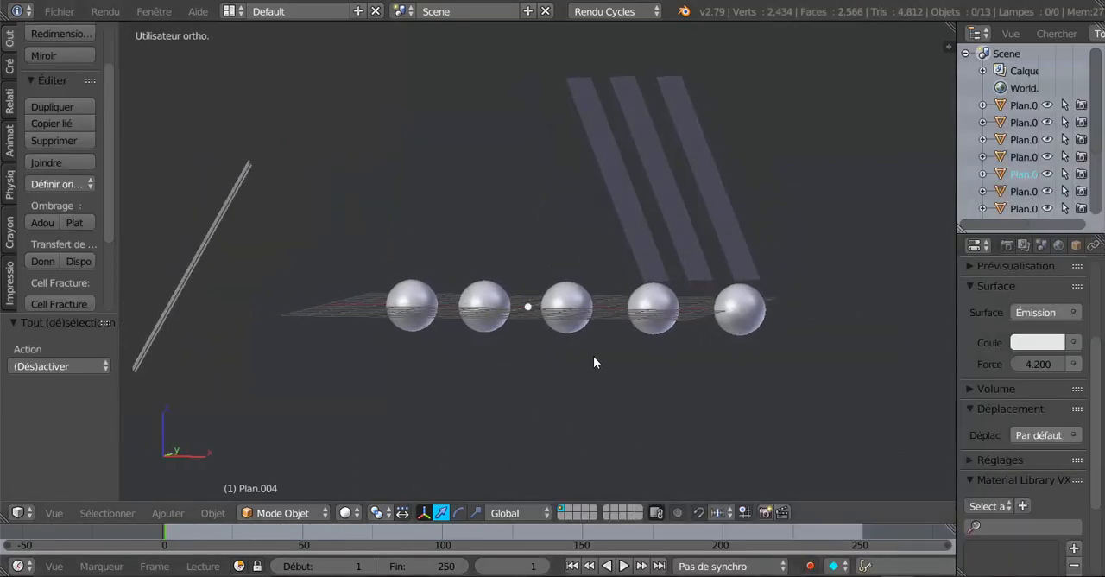
right_click(728, 233)
shift+right_click(674, 238)
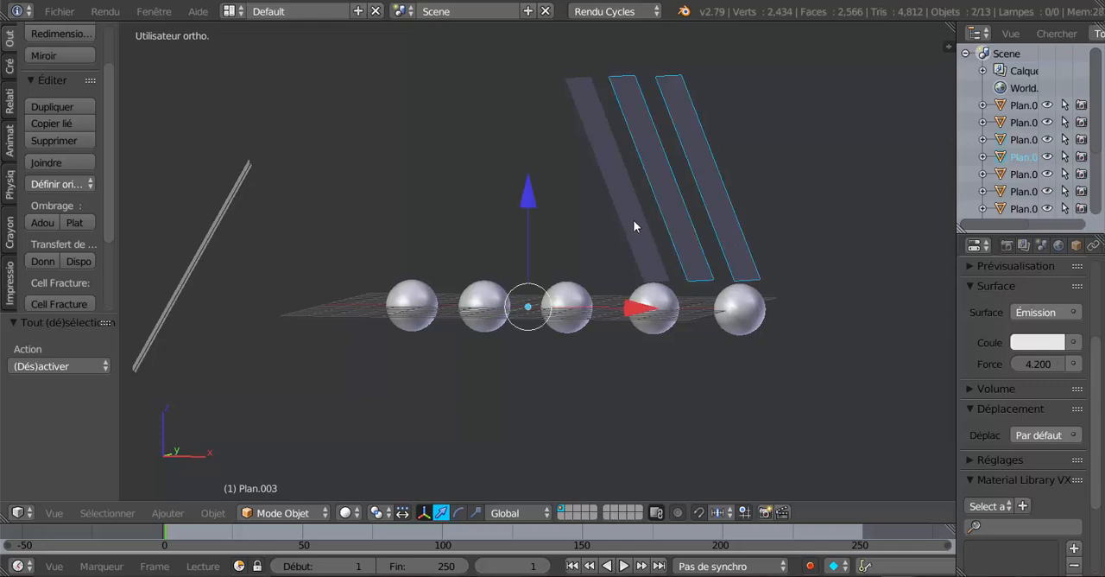
shift+right_click(635, 217)
middle_drag(454, 416, 422, 427)
shift+right_click(451, 363)
shift+right_click(389, 378)
shift+right_click(386, 382)
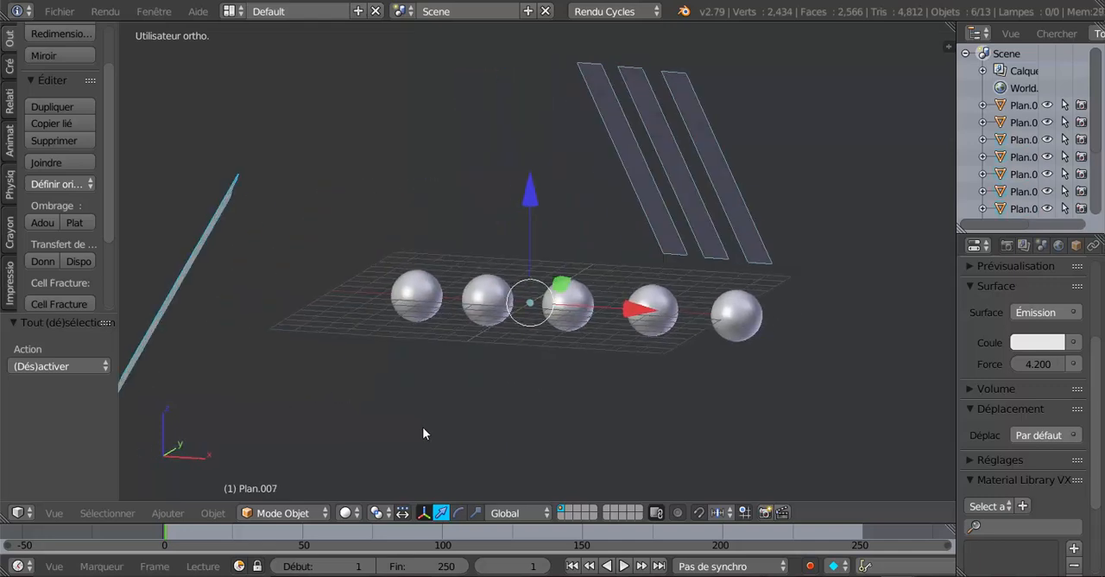
click(43, 162)
middle_drag(550, 365, 605, 317)
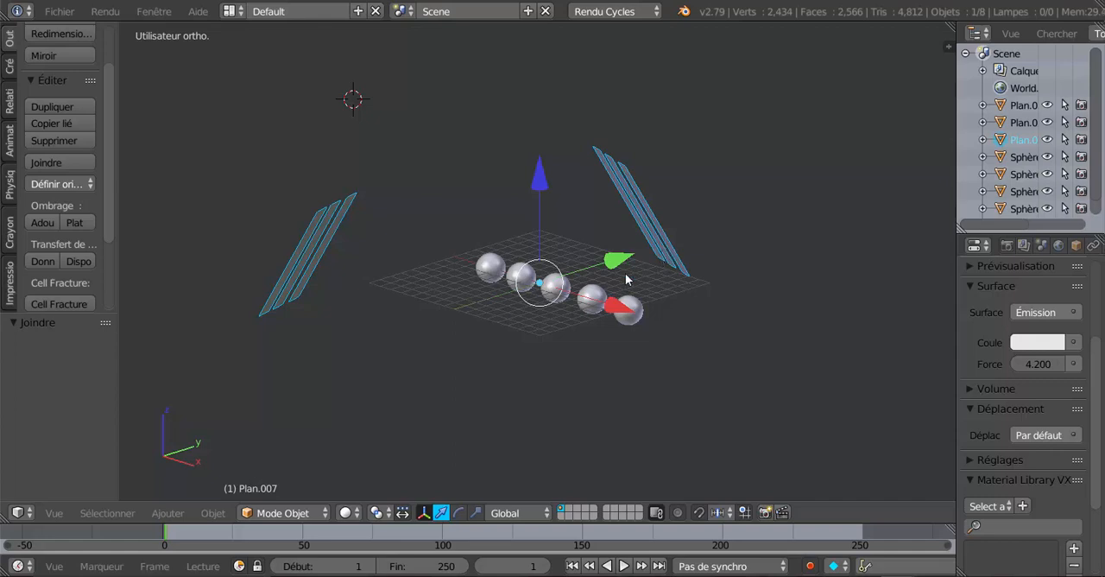
key(r)
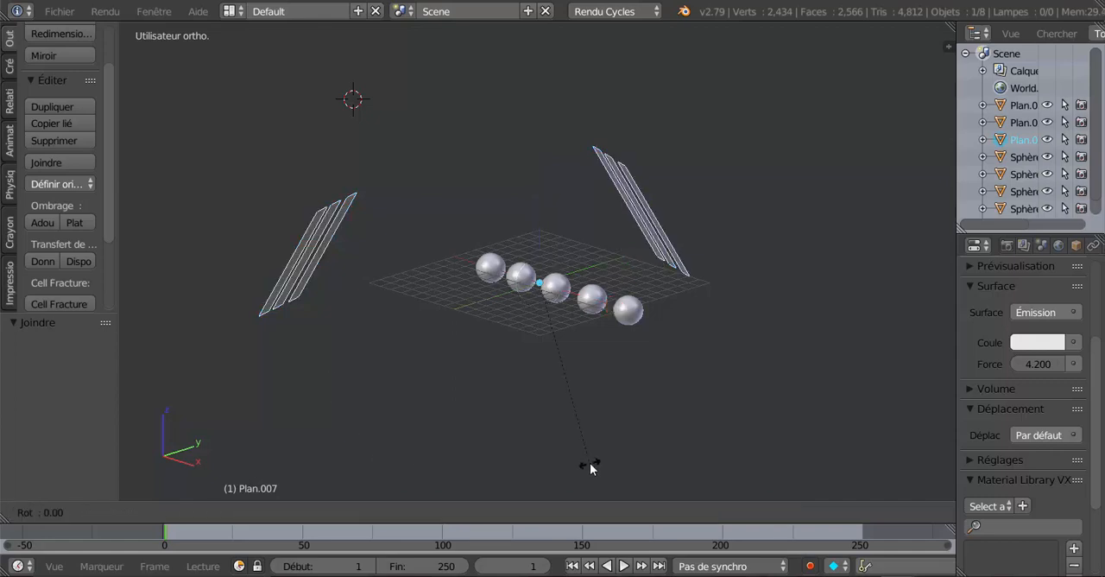
key(z)
click(514, 477)
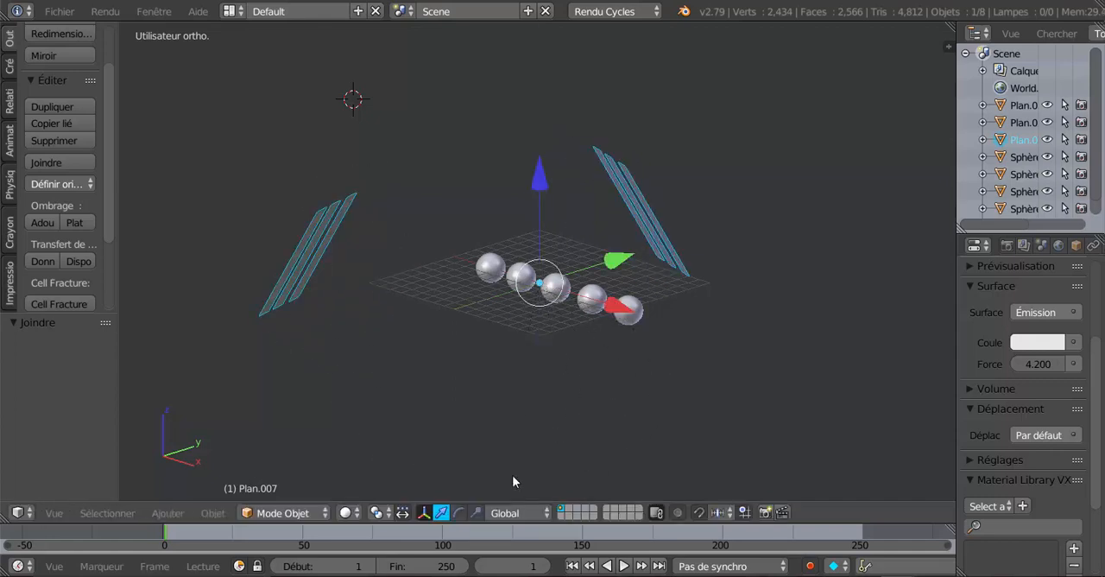
Preview the five metal spheres in Rendered shading, seen close up from the front
click(346, 513)
click(371, 400)
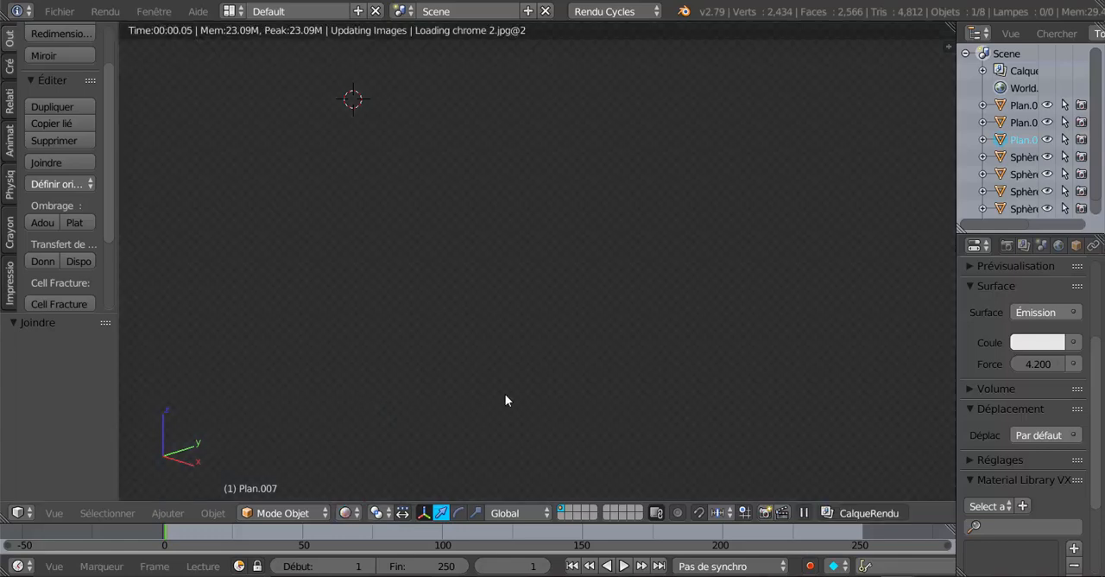
middle_drag(506, 395, 619, 384)
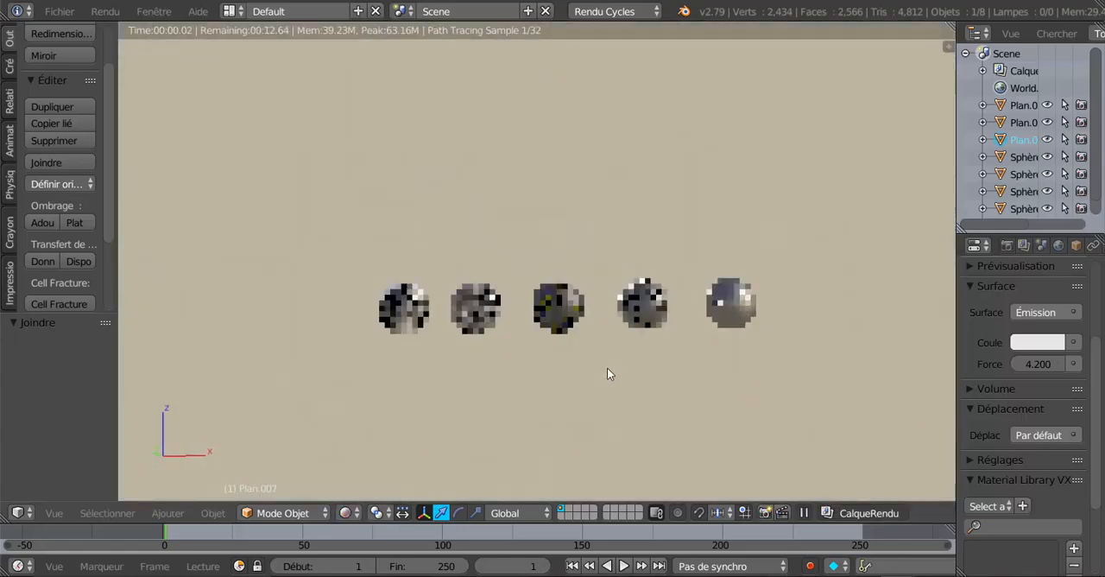
scroll(613, 368, up, 3)
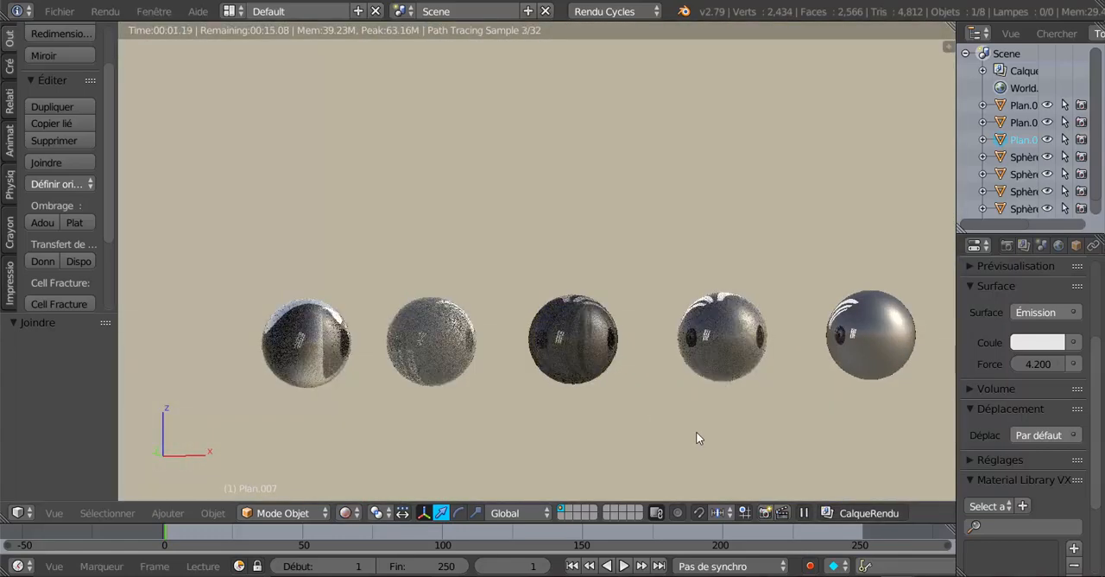
Rotate the joined light planes 135° about the global Z axis and examine the reflections on the spheres
key(r)
key(z)
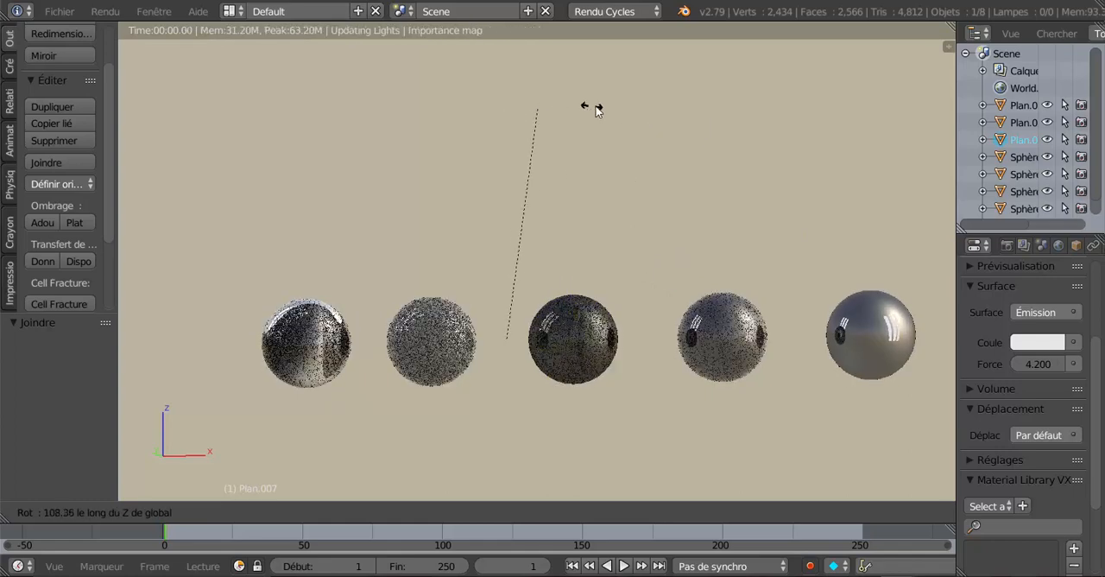
click(422, 100)
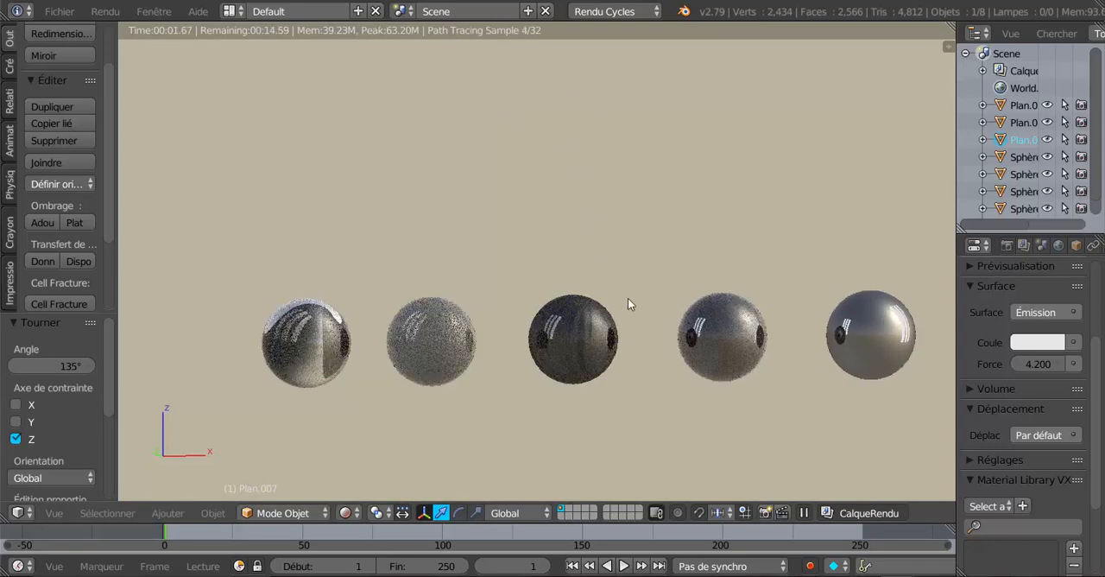
middle_drag(622, 420, 547, 396)
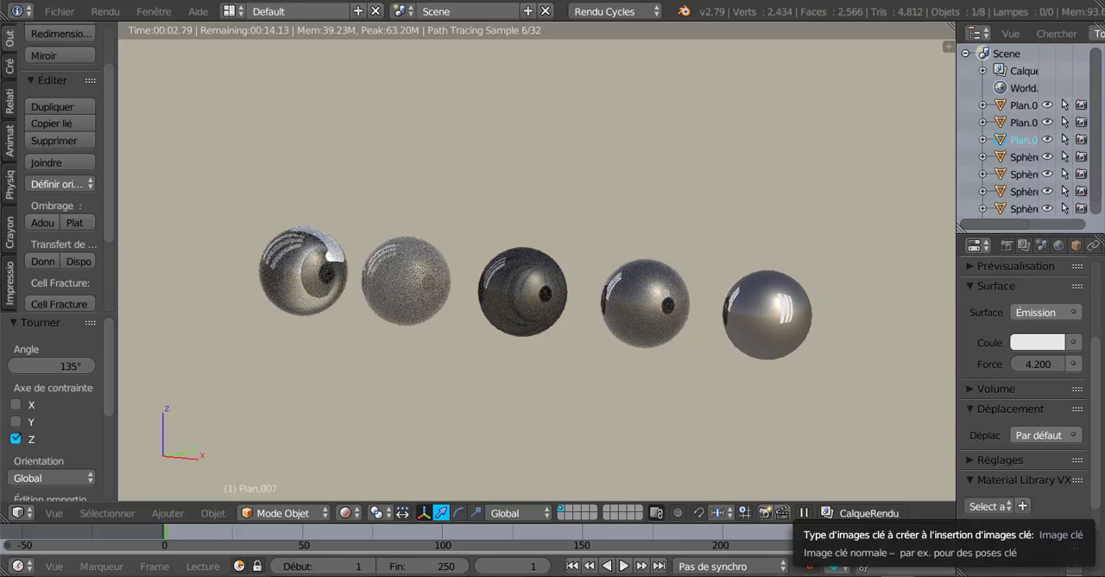
Switch to the Blender window with the elbow guard and show it close up in Rendered shading
mouse_move(809, 575)
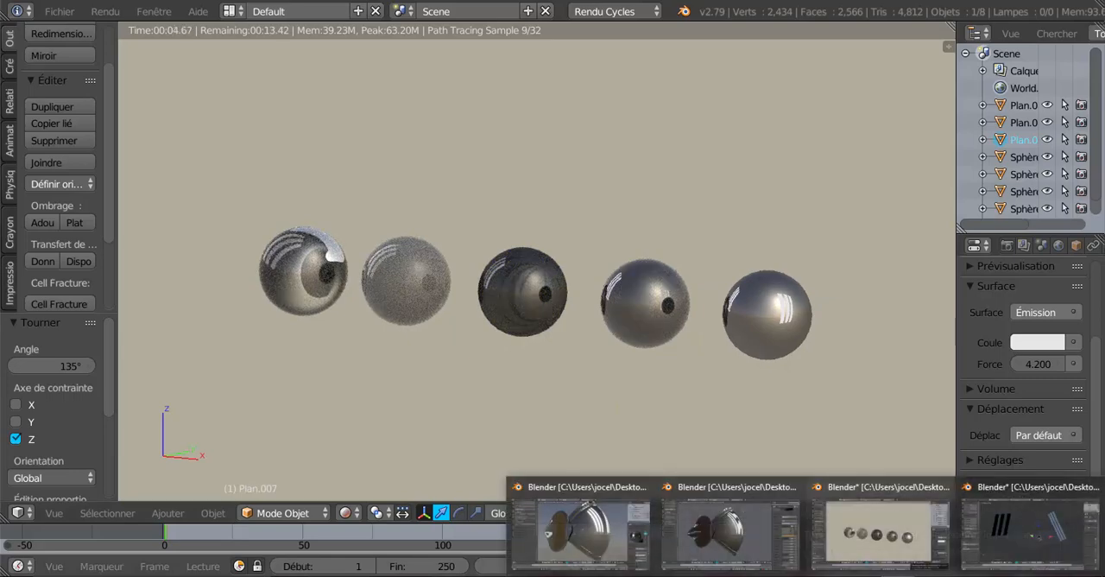
click(1024, 528)
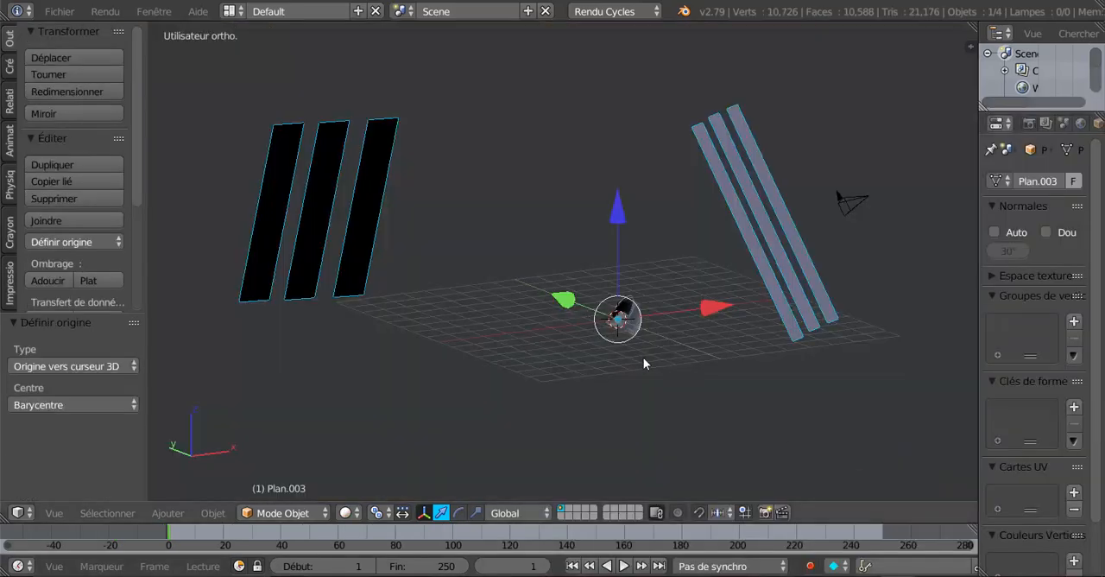
middle_drag(643, 358, 629, 370)
click(346, 512)
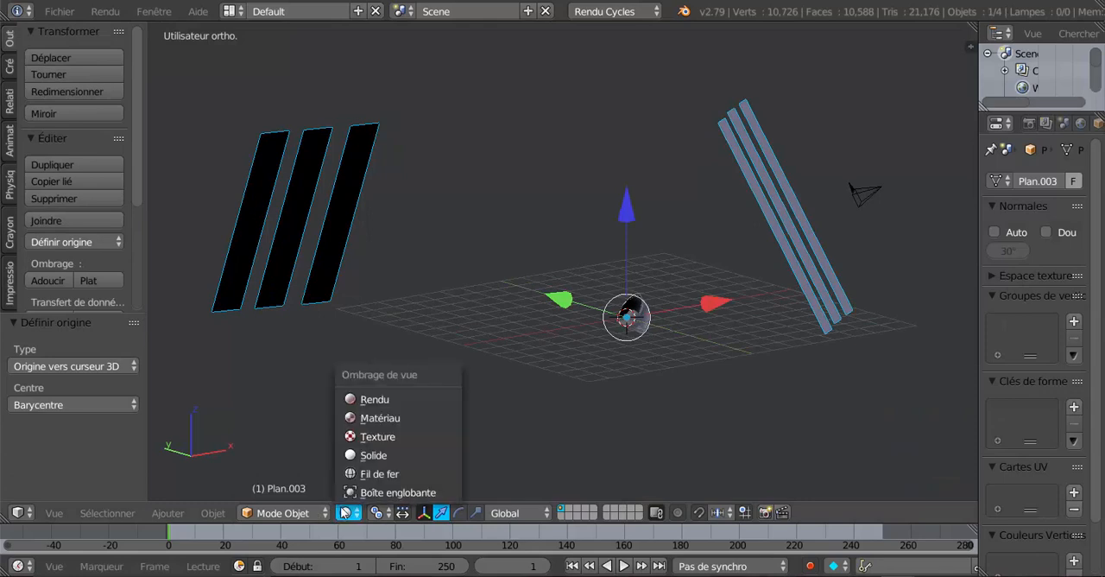
click(365, 399)
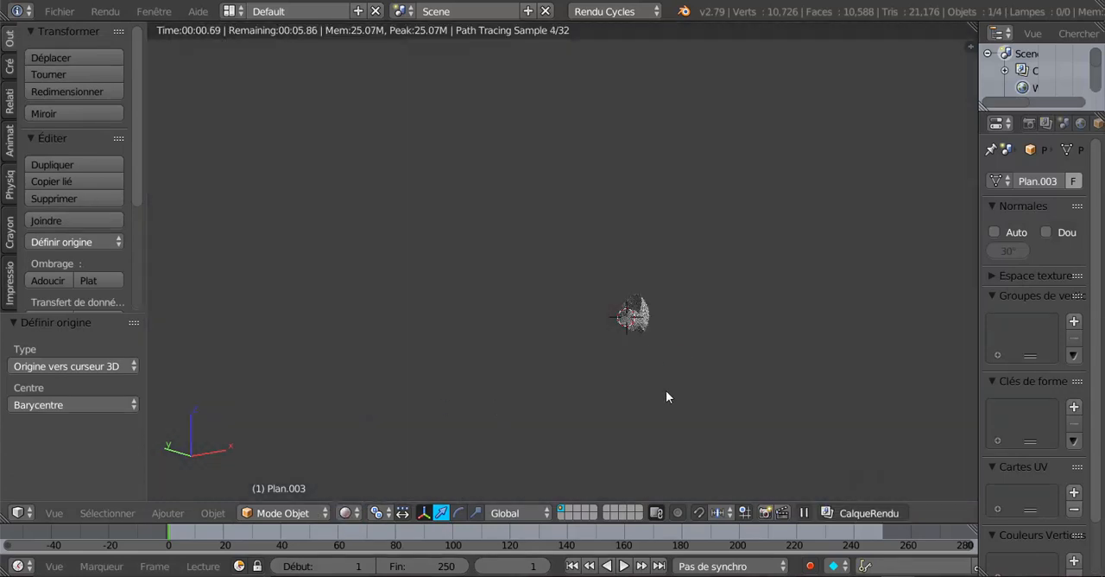
scroll(610, 355, up, 6)
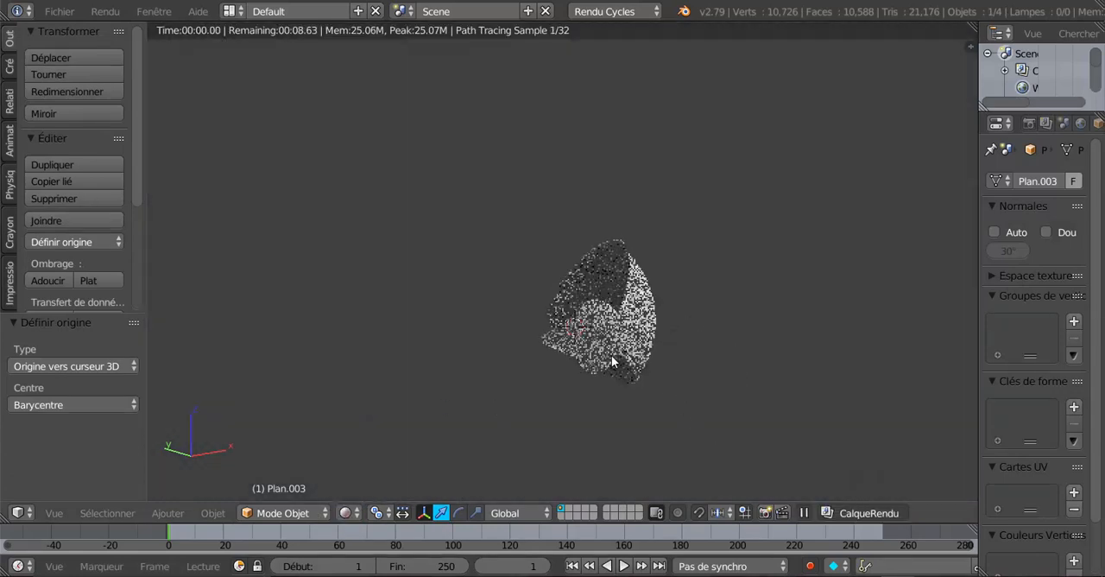
scroll(616, 388, up, 2)
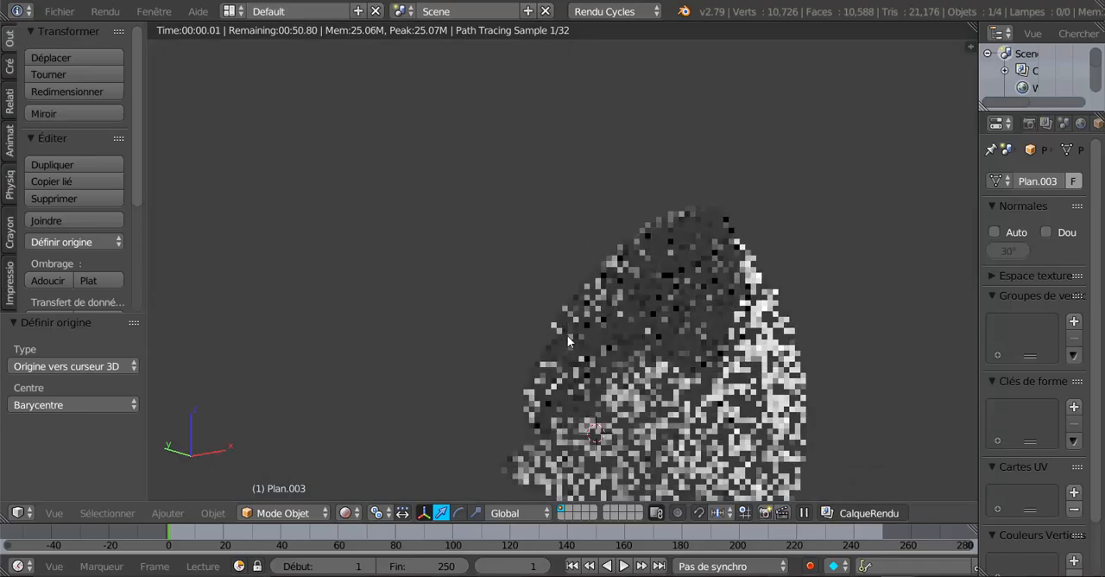
shift+middle_drag(619, 385, 807, 355)
Select the elbow guard mesh and examine its unlit surface from the side
right_click(505, 315)
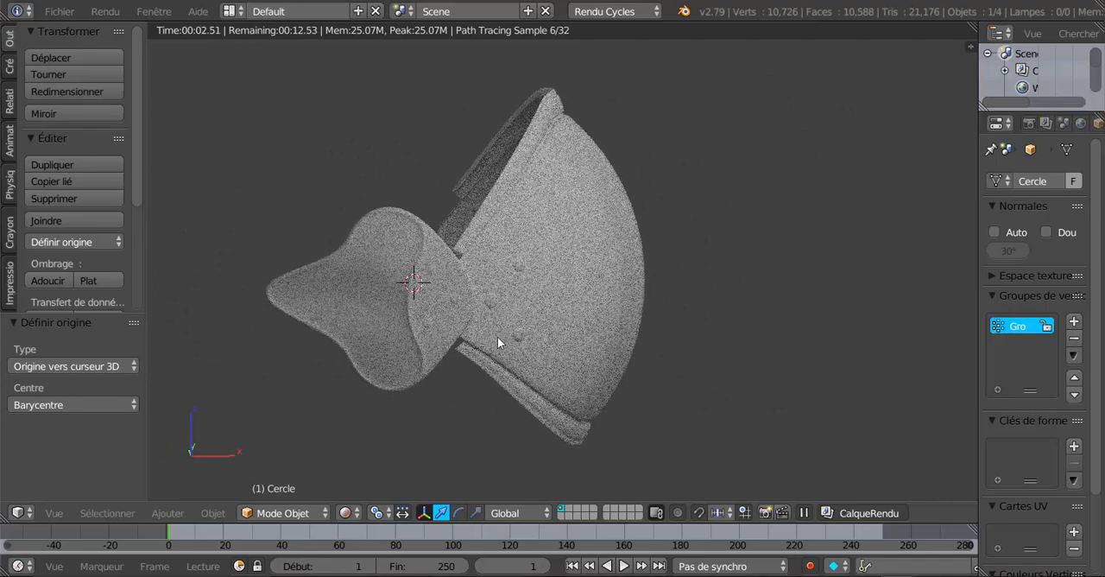
middle_drag(498, 343, 545, 332)
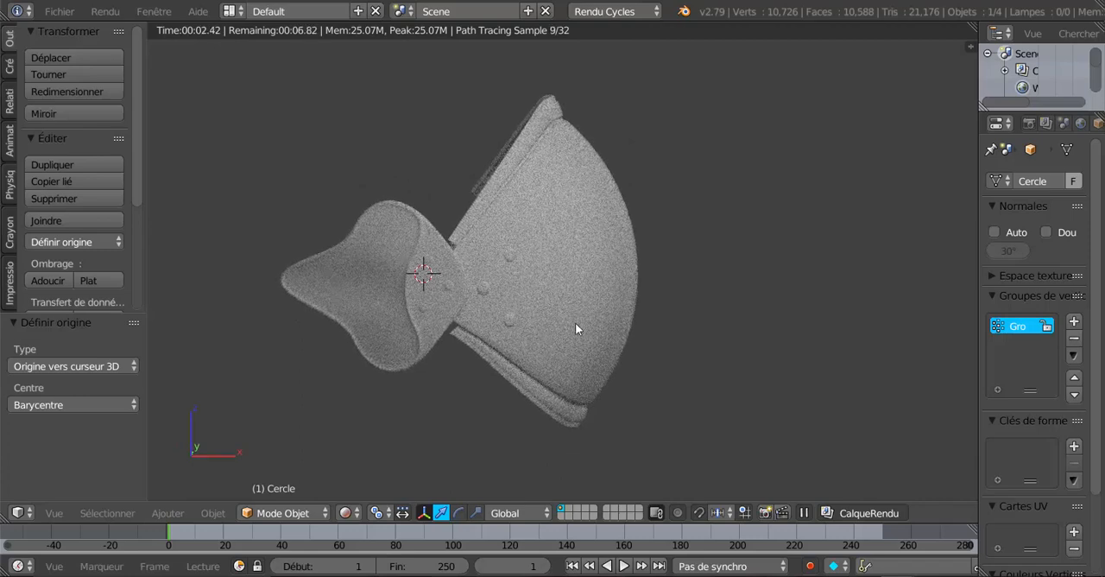
middle_drag(640, 345, 697, 363)
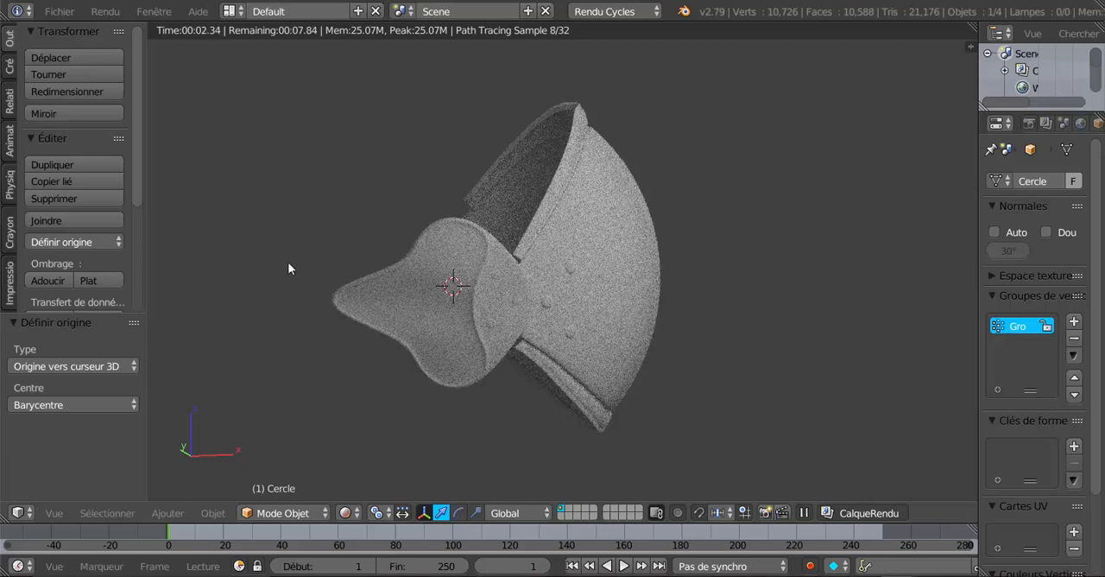
Append the World.001 world from Textures Métal Armure.blend into the elbow guard scene
click(58, 12)
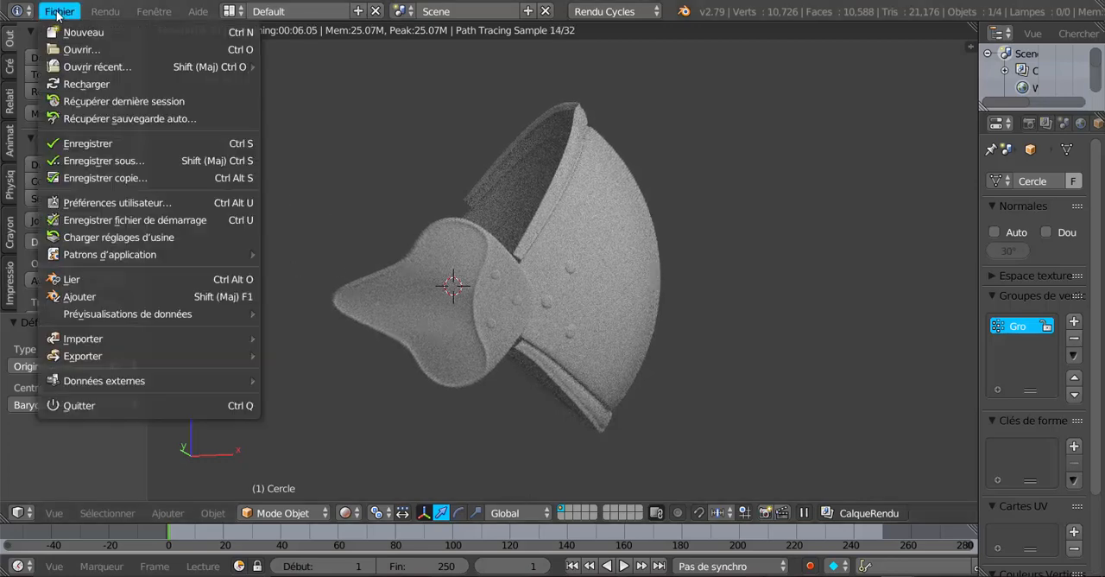
click(78, 298)
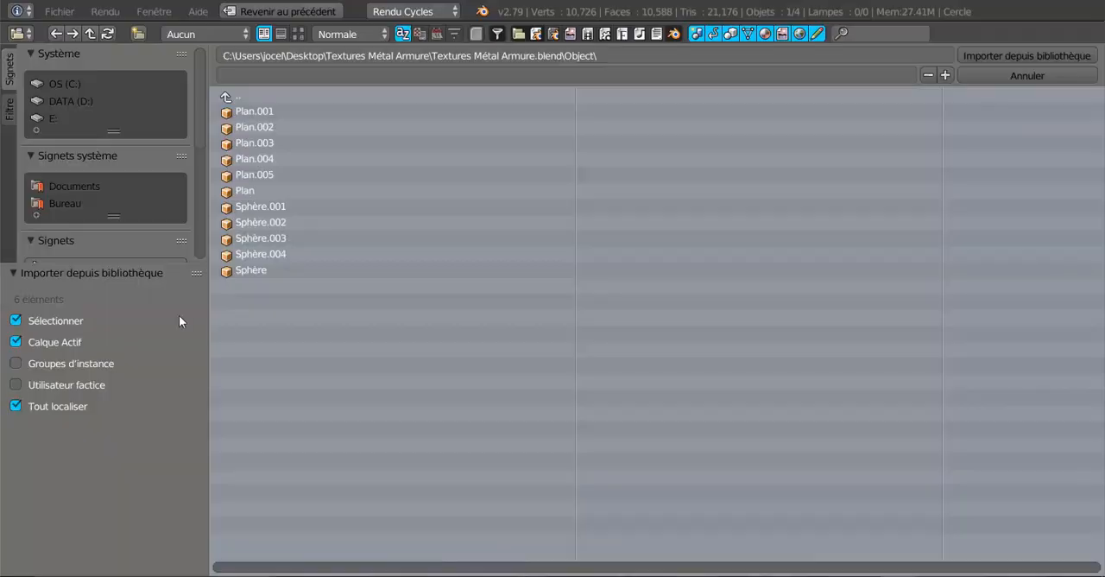
click(228, 95)
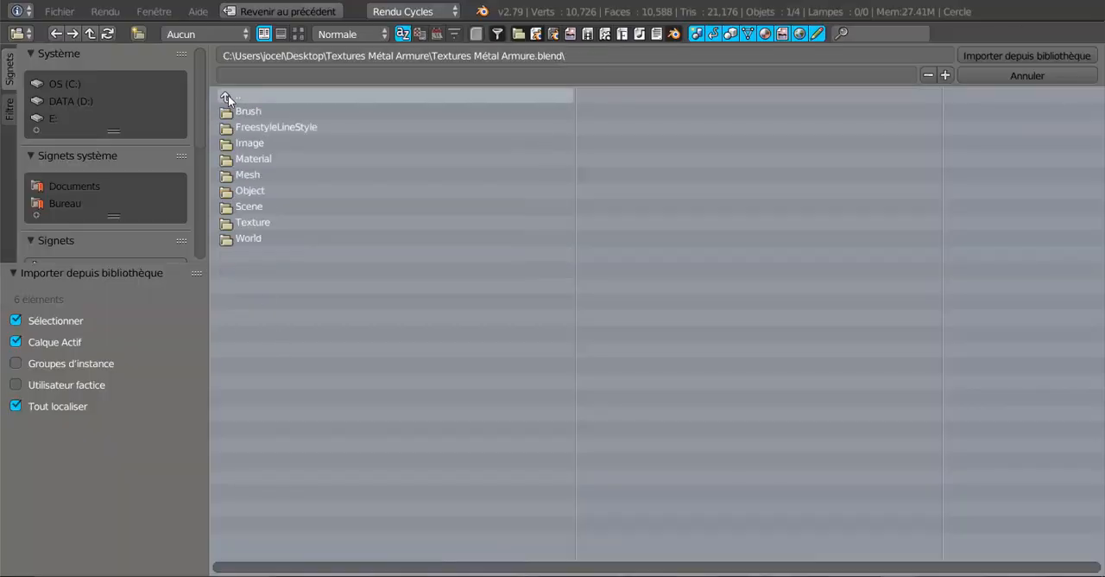
click(246, 238)
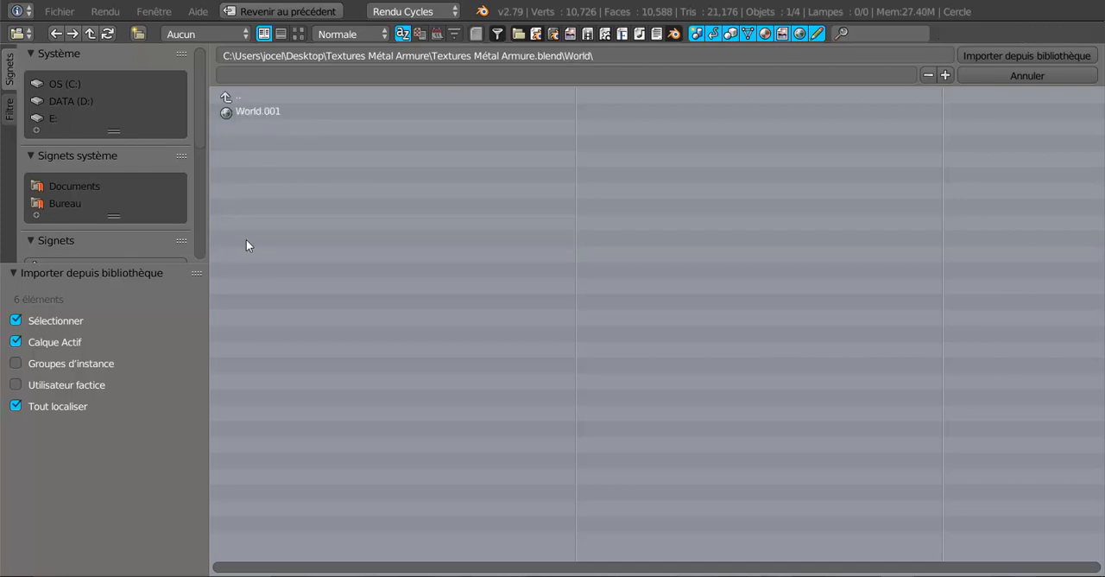
click(251, 113)
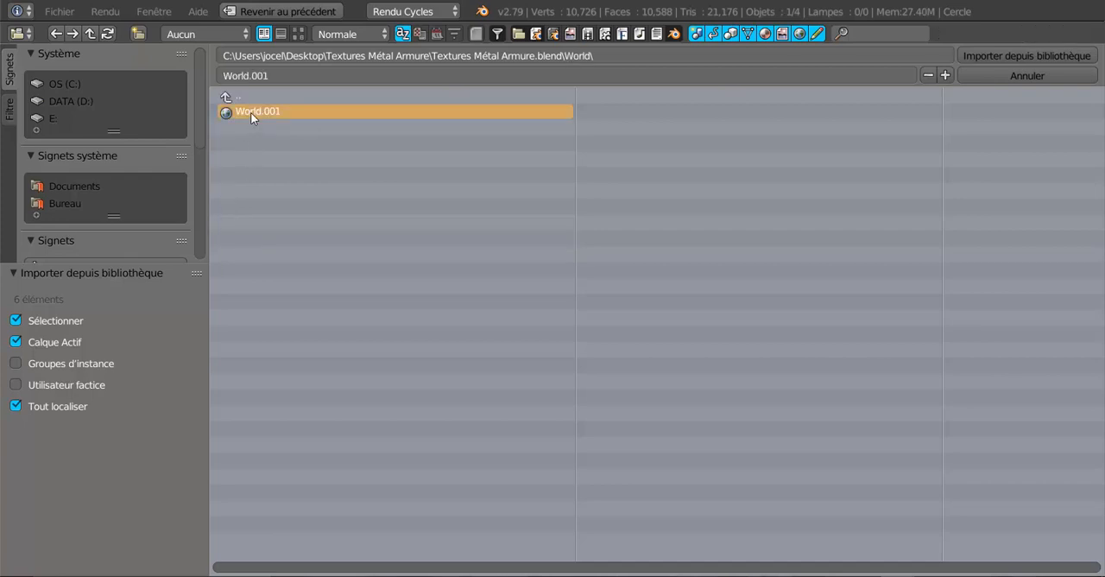
click(1034, 55)
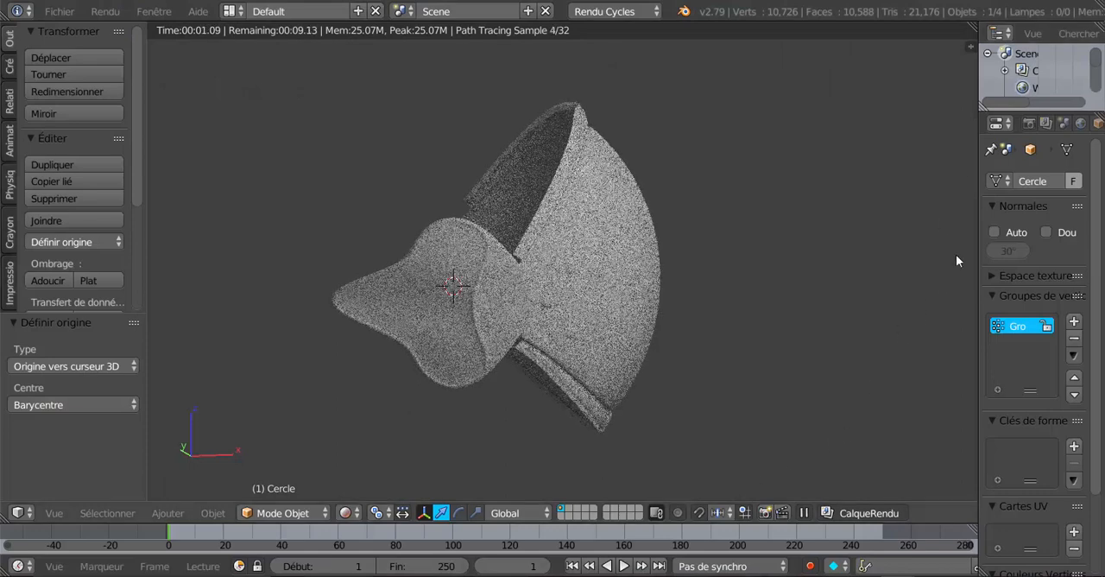
Assign World.001 as the scene's world and check its lighting on the elbow guard
drag(976, 217, 842, 217)
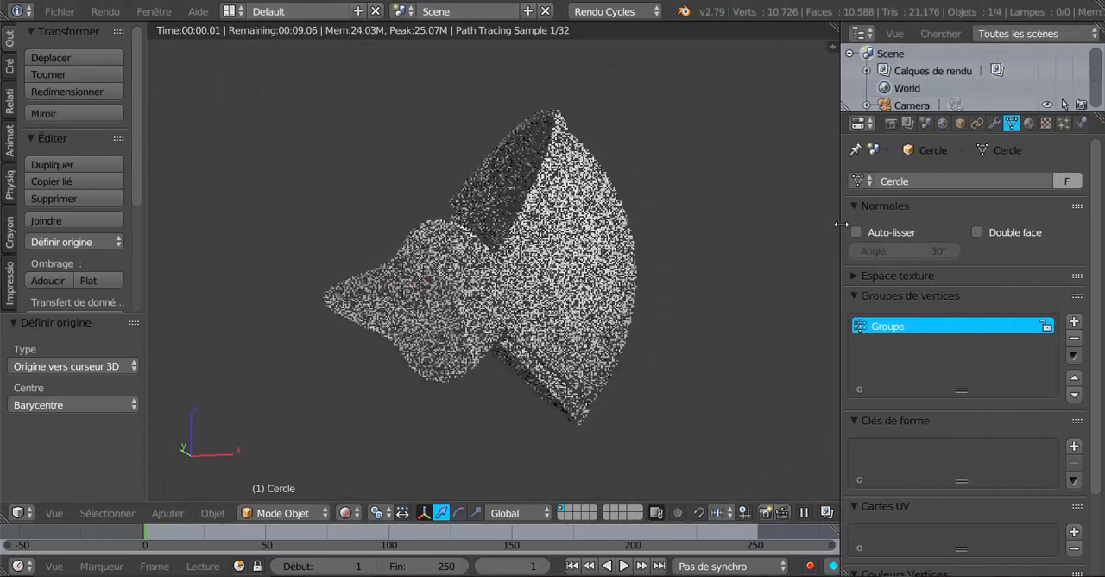
click(942, 124)
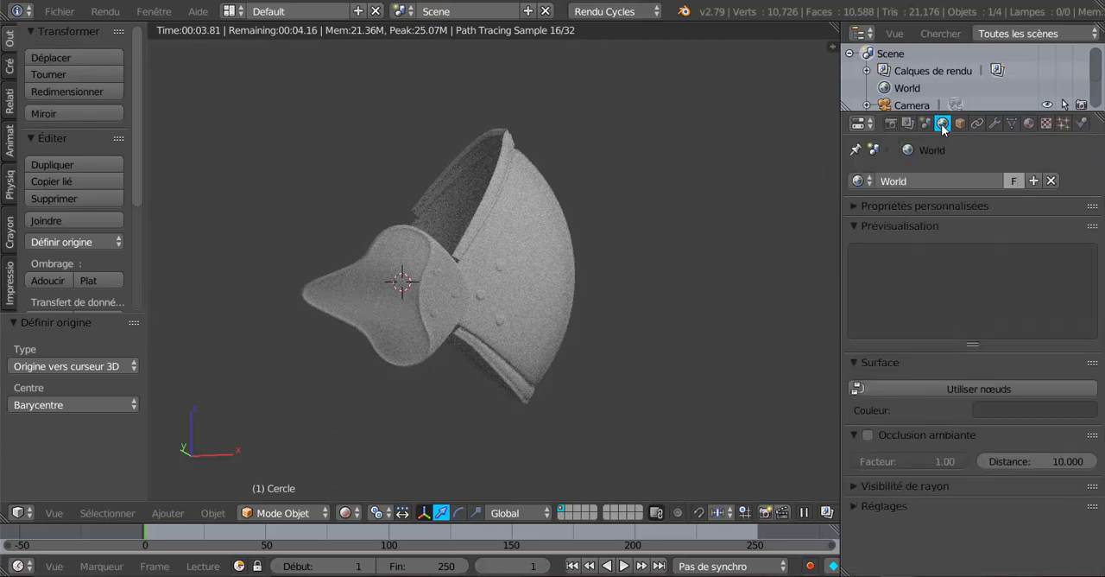
click(858, 181)
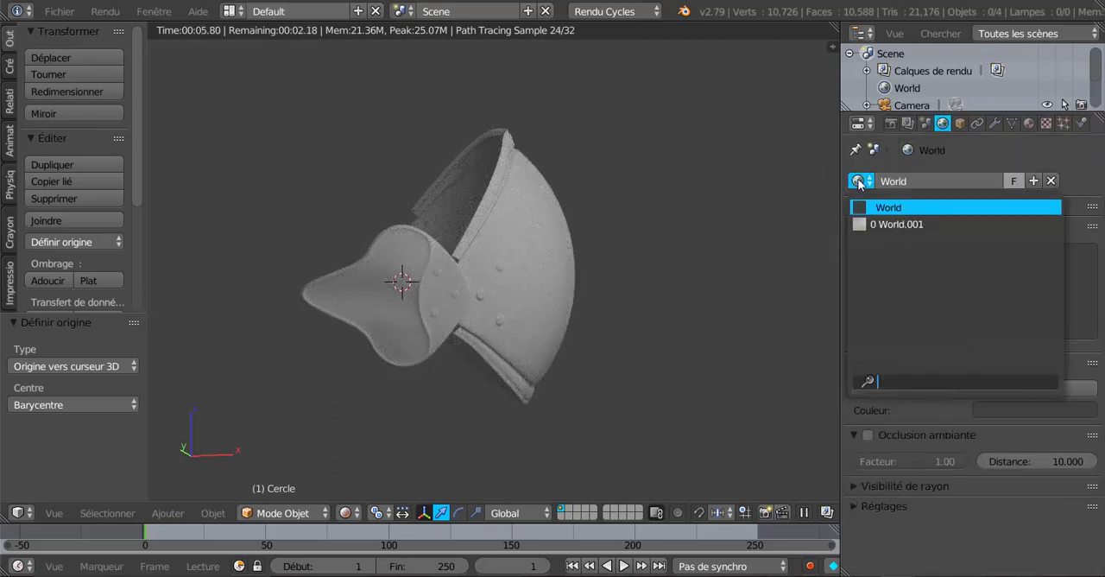
click(890, 224)
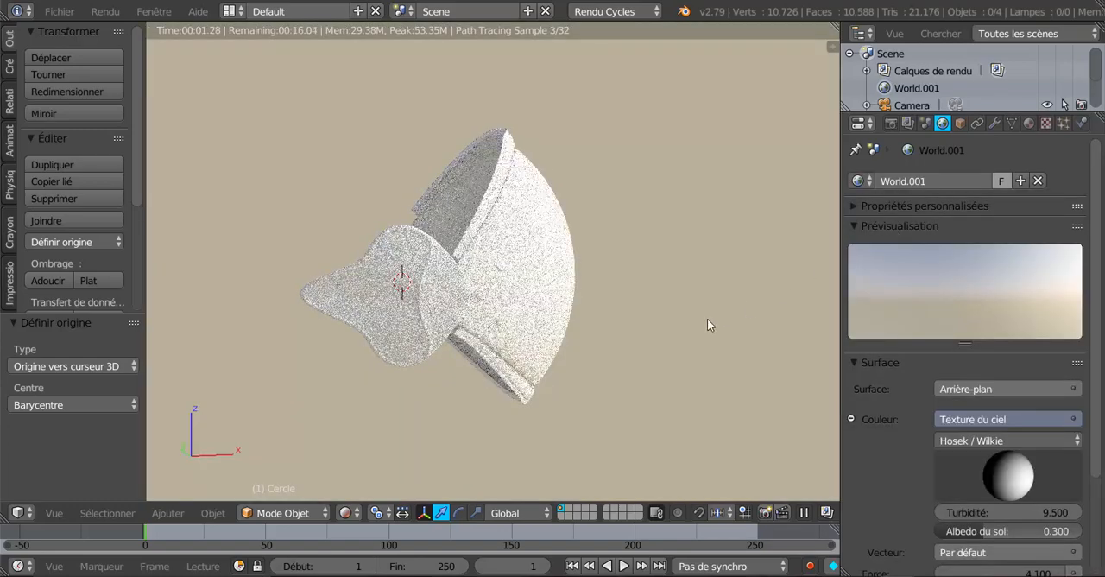
scroll(665, 338, down, 4)
scroll(669, 340, up, 3)
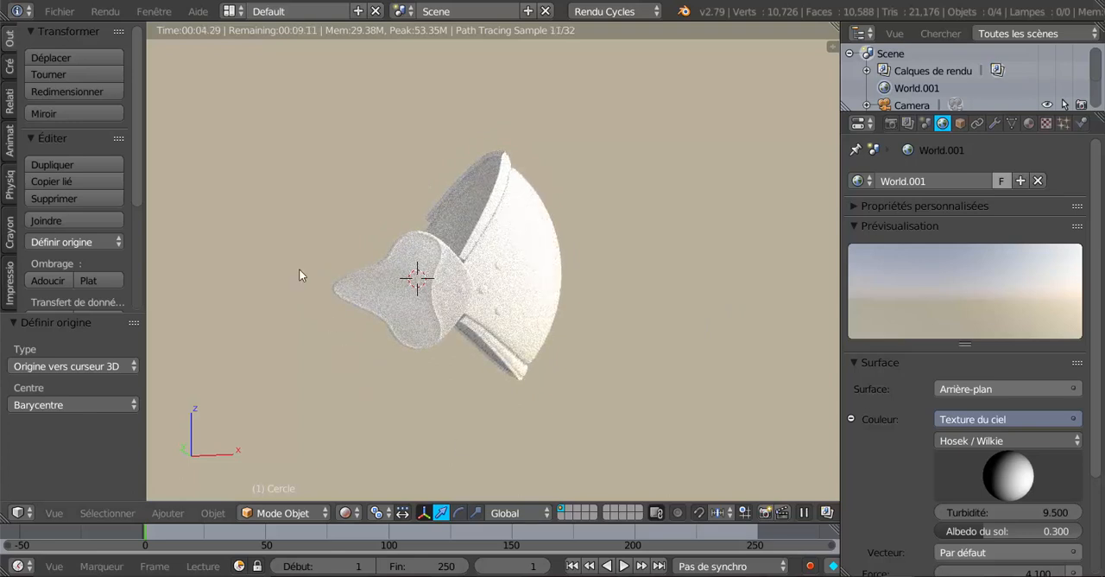
Append all materials, Matériau through Matériau.009, from the Material folder of Textures Métal Armure.blend
click(55, 13)
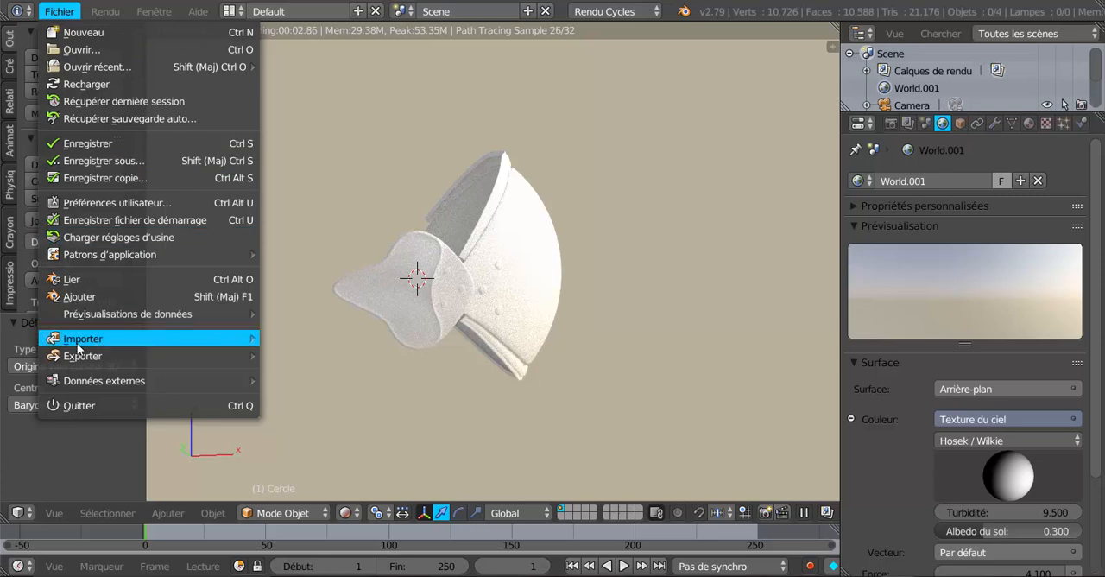
mouse_move(79, 356)
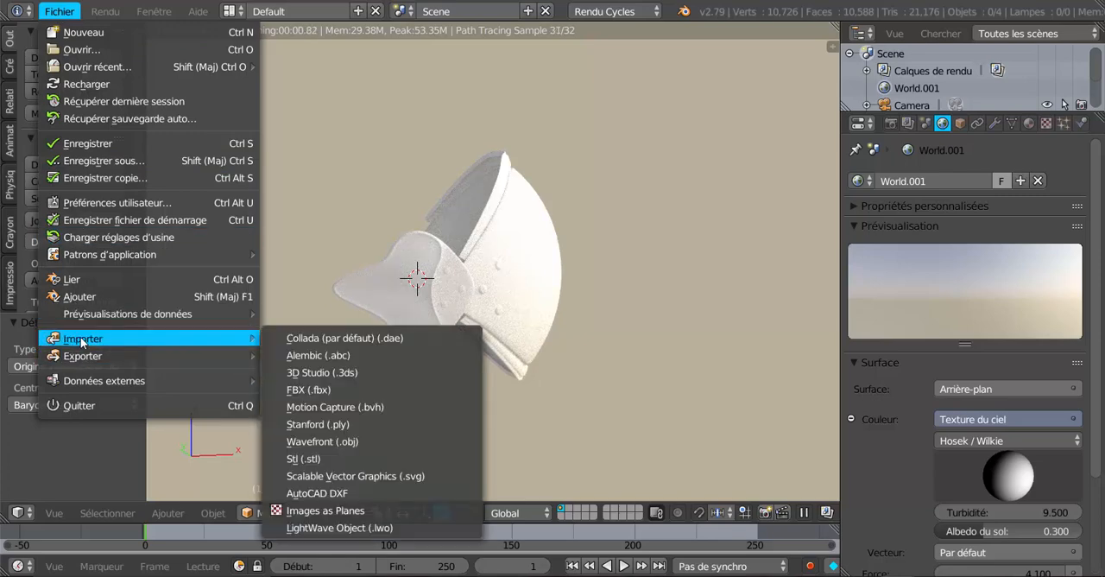
click(81, 296)
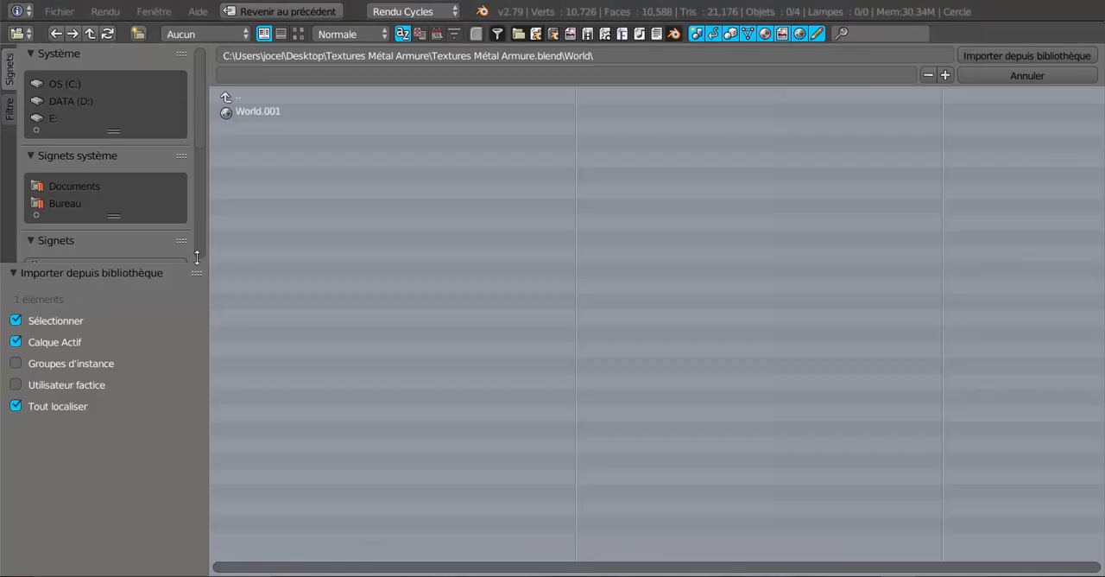
click(225, 95)
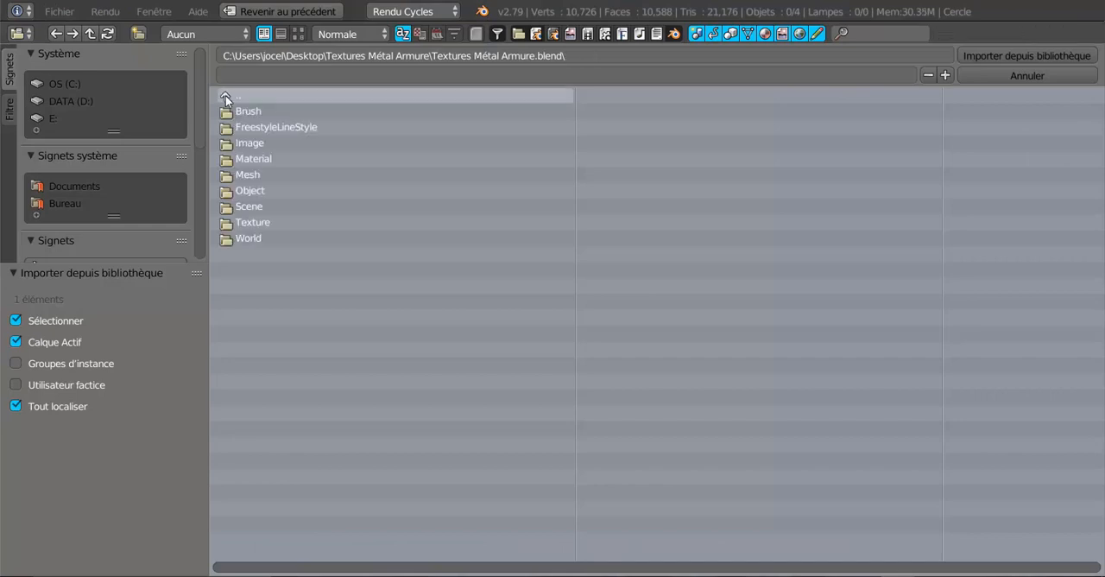
click(251, 158)
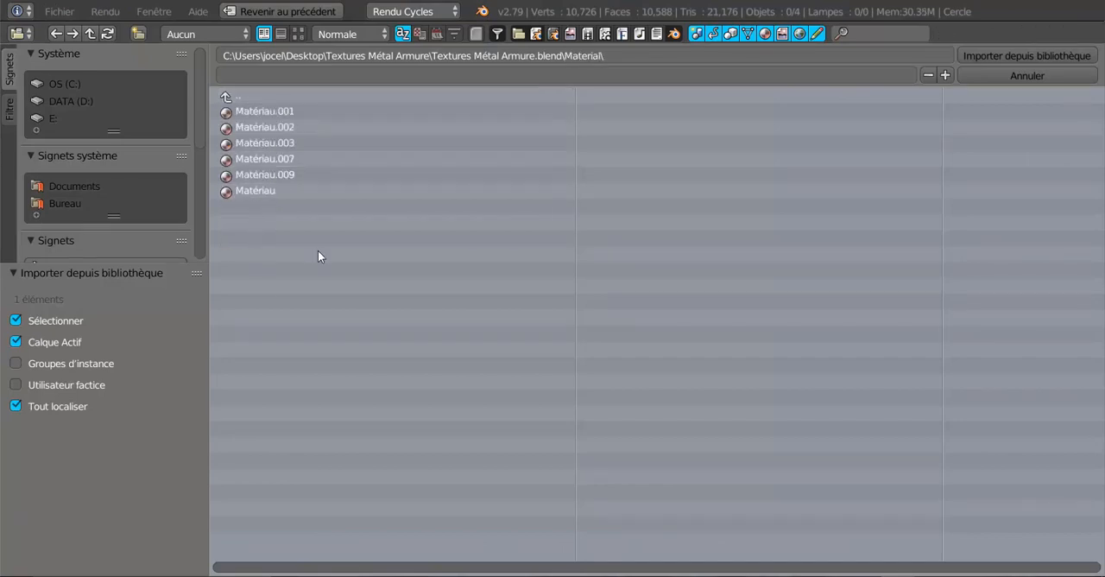
key(a)
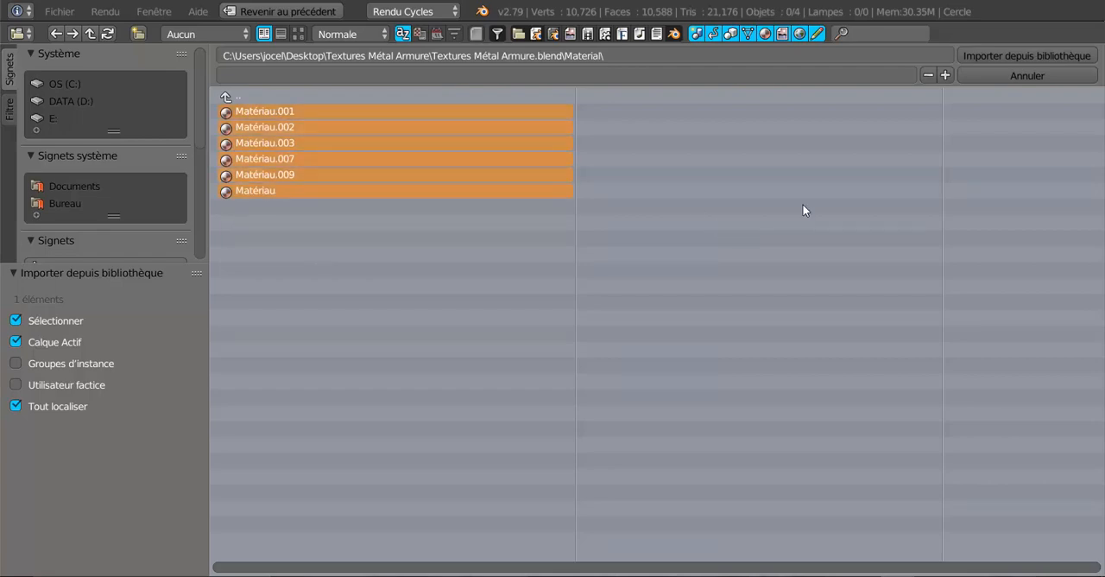
click(991, 57)
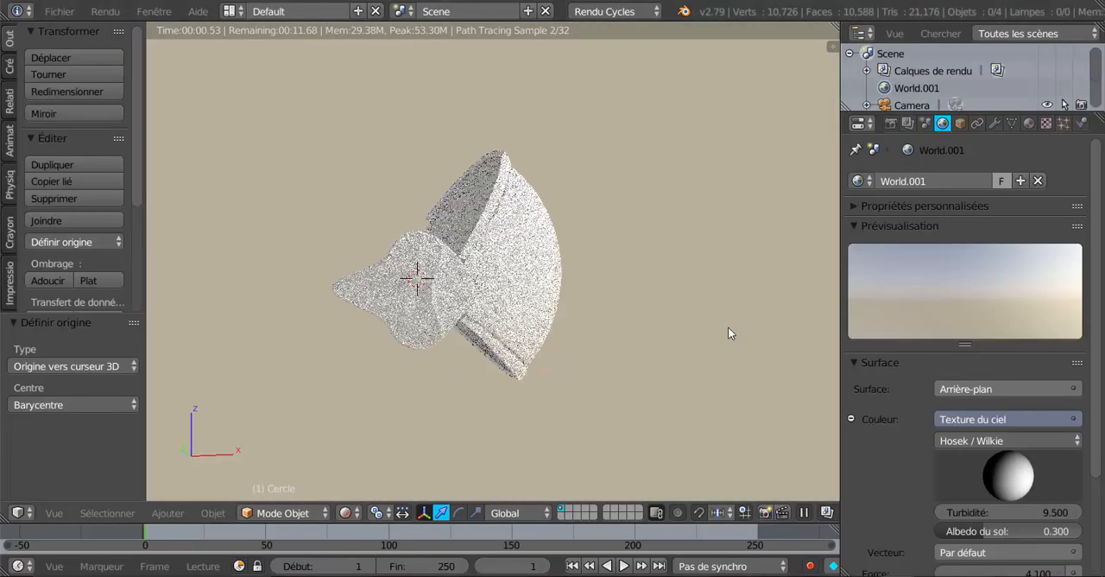
Examine the list of appended materials available for the elbow guard without assigning one
click(1028, 124)
click(857, 235)
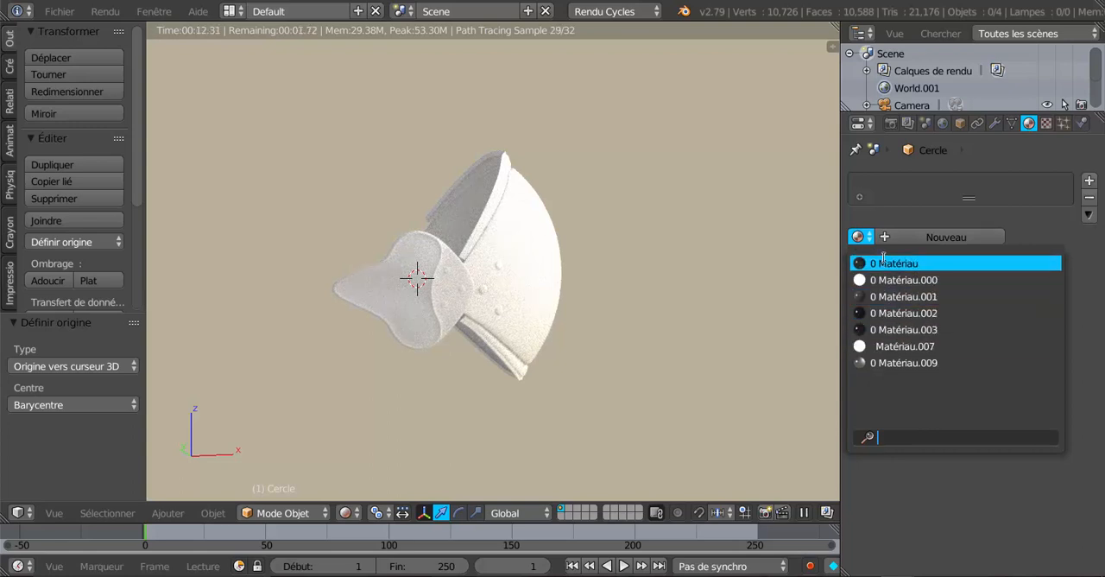
click(938, 211)
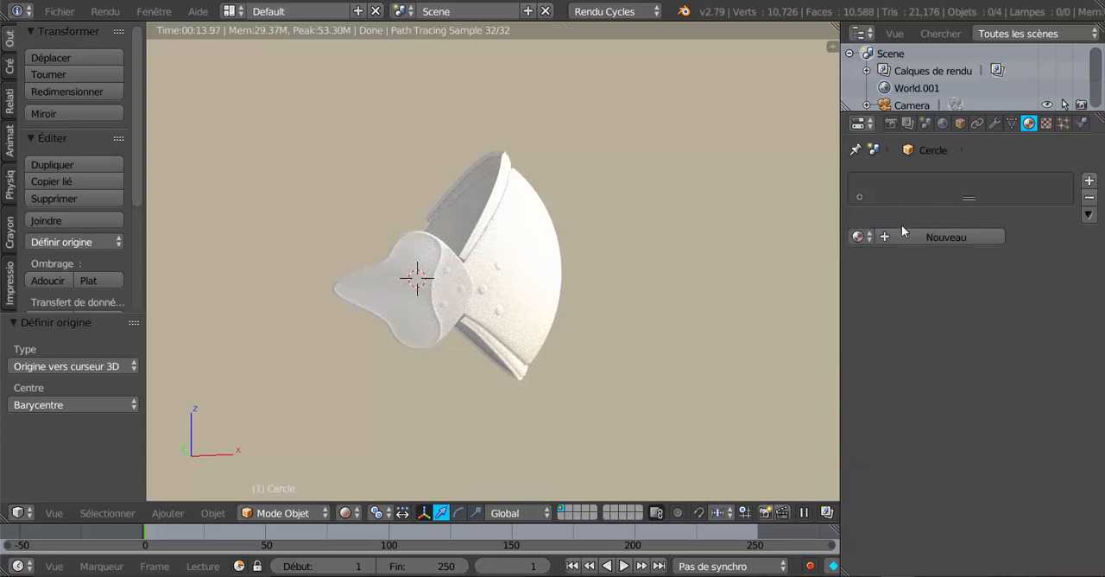
click(860, 239)
click(860, 240)
click(859, 237)
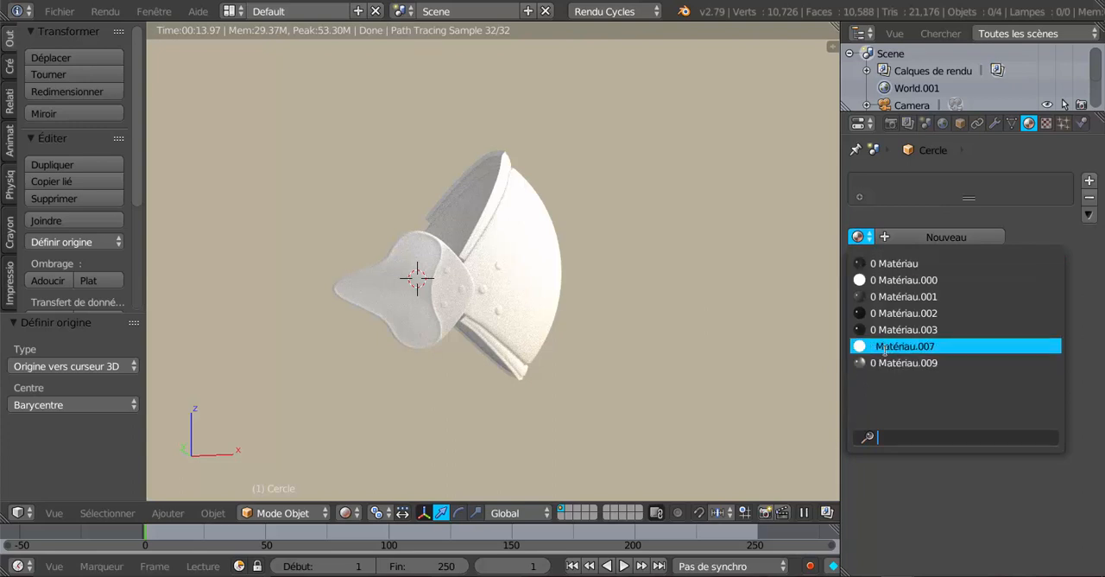
click(915, 214)
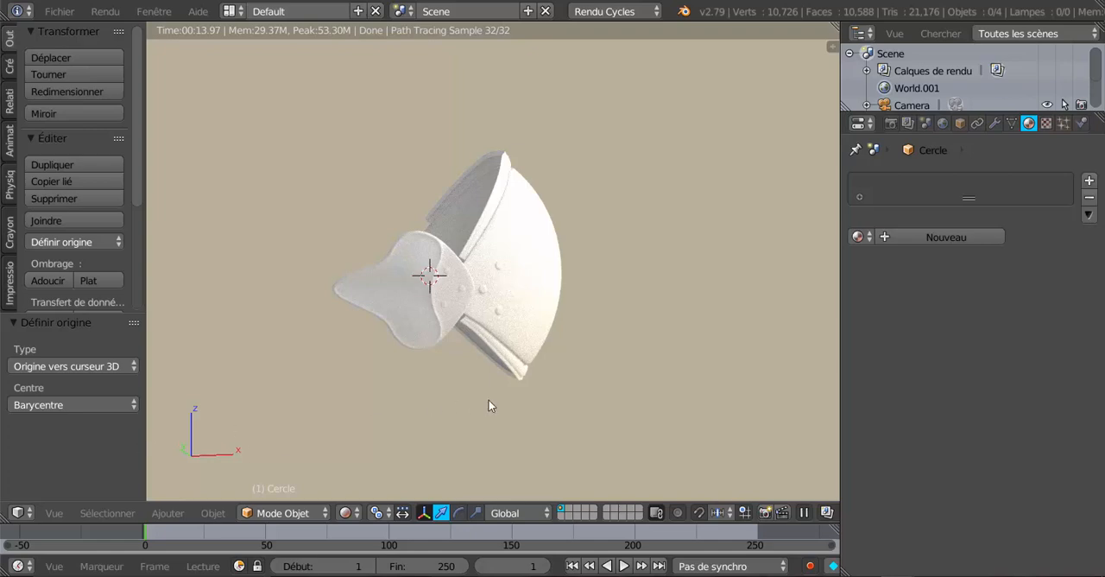
Append the Texture datablock from the Texture folder of Textures Métal Armure.blend into the elbow guard scene
scroll(488, 400, down, 3)
scroll(489, 400, up, 3)
middle_drag(535, 399, 561, 406)
click(184, 512)
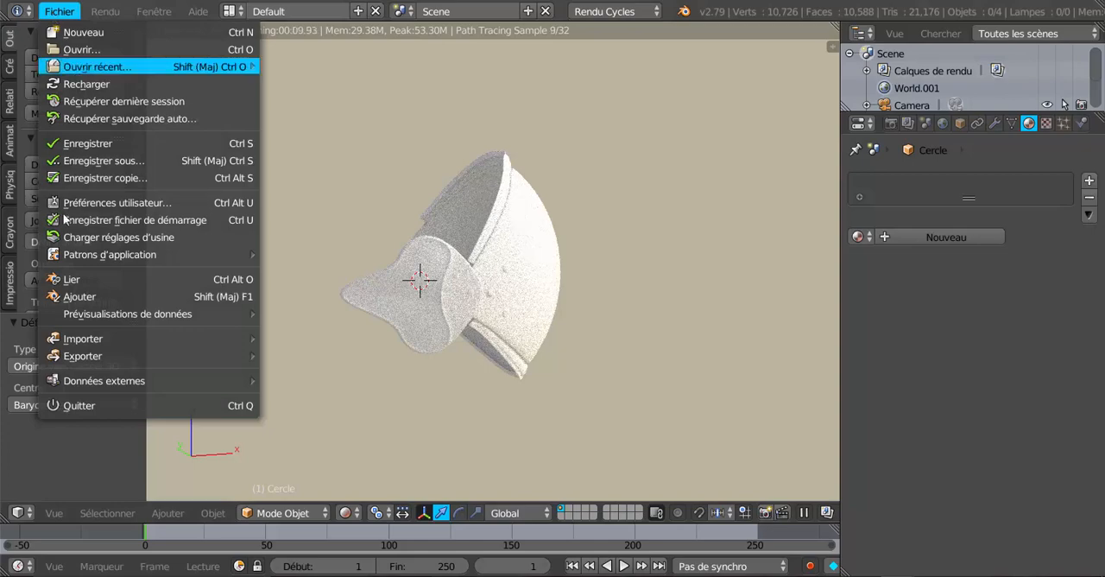
click(76, 296)
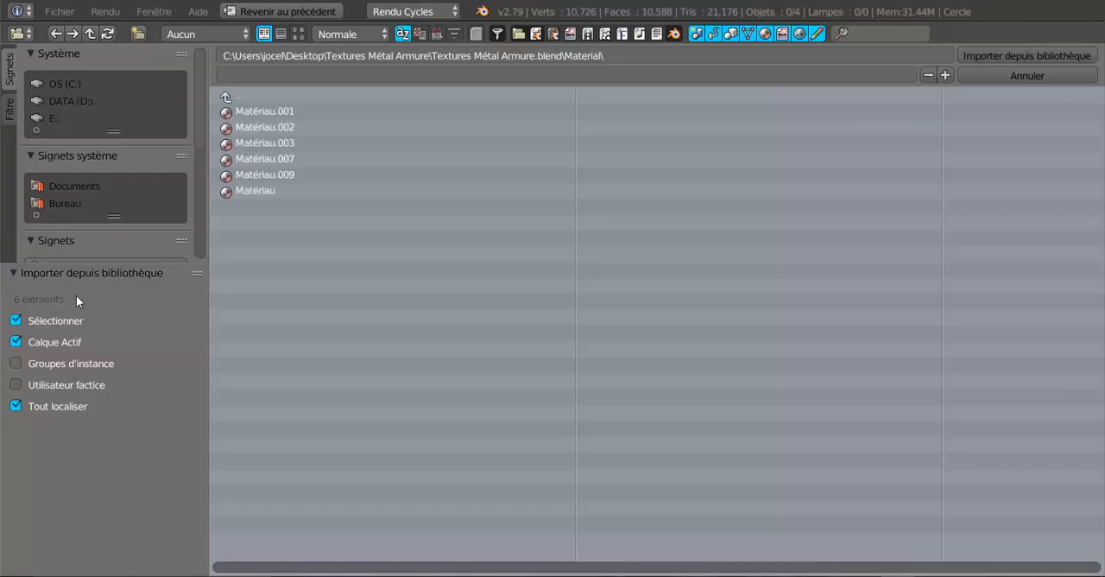
click(228, 95)
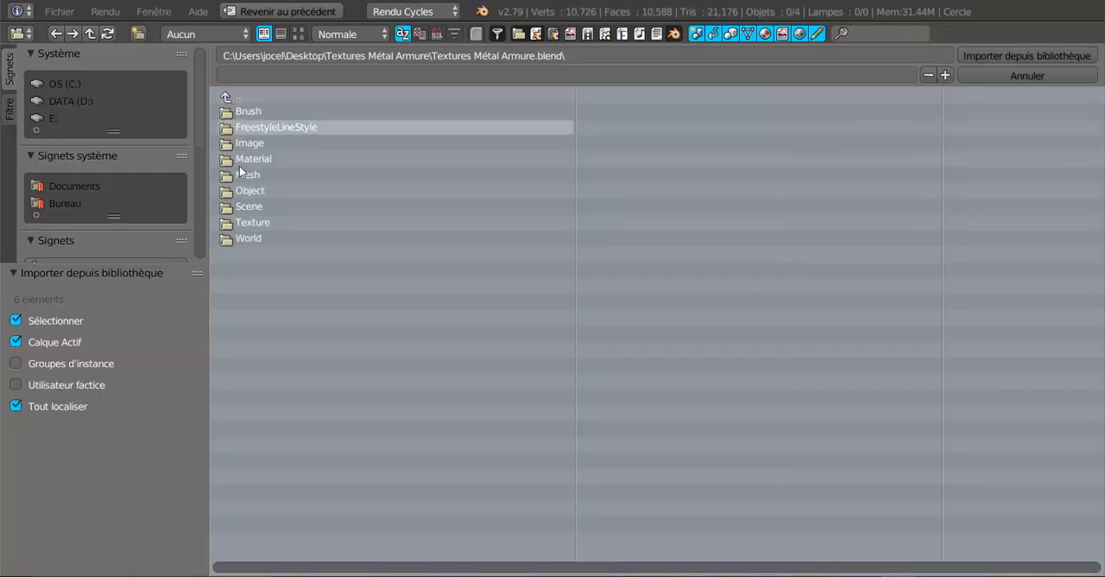
click(244, 226)
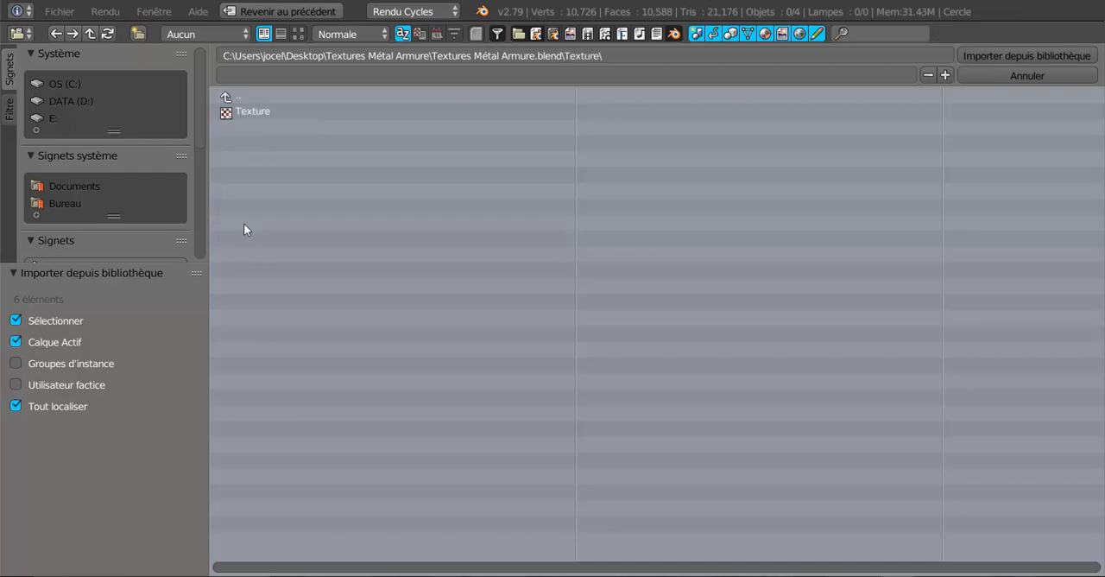
click(251, 109)
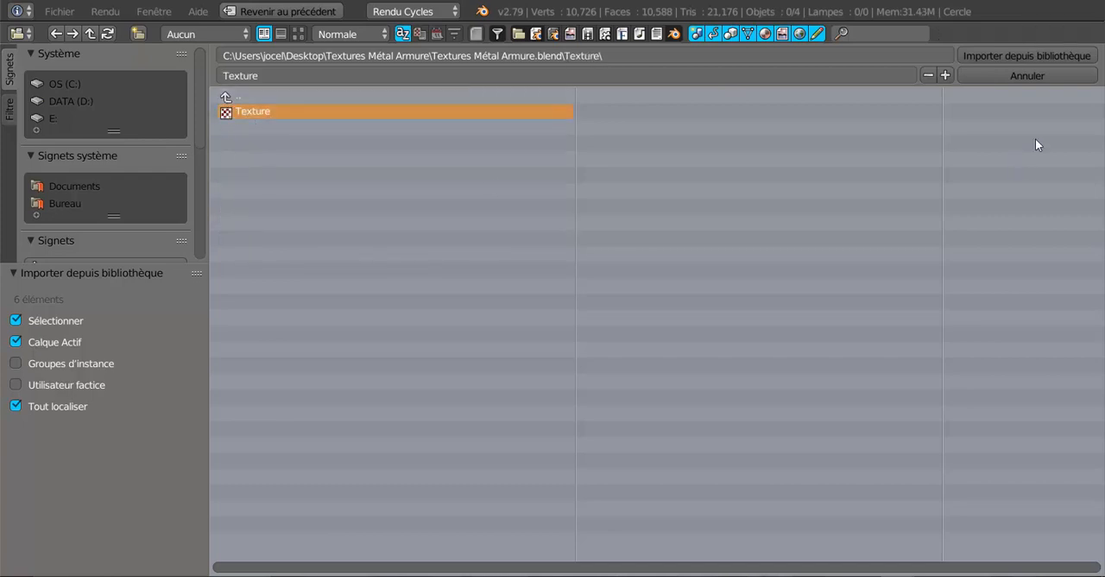
click(1018, 56)
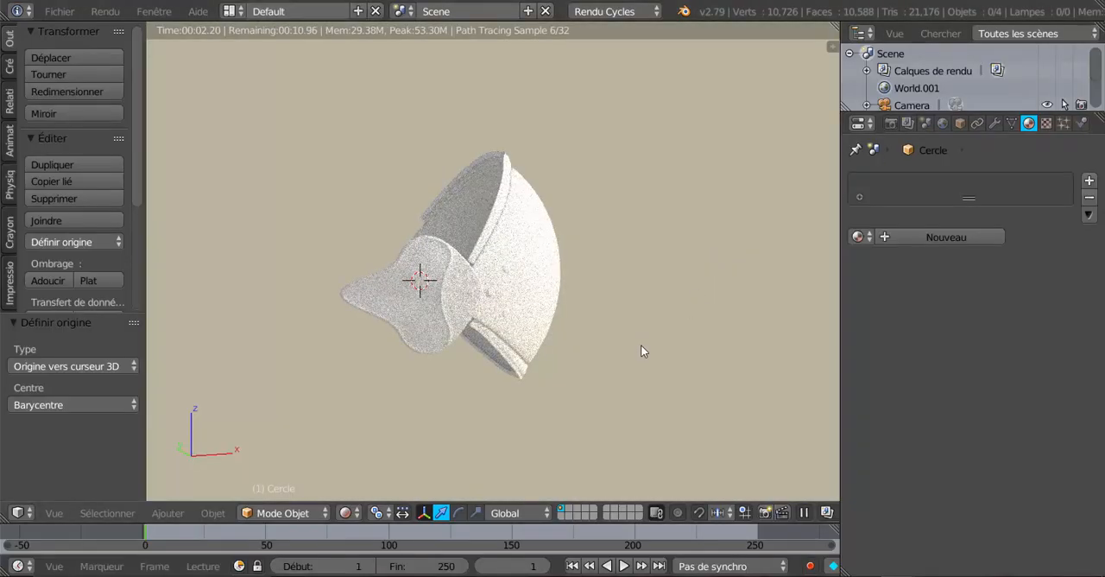
Switch the viewport to solid shading and choose the transform pivot point
click(349, 513)
click(353, 454)
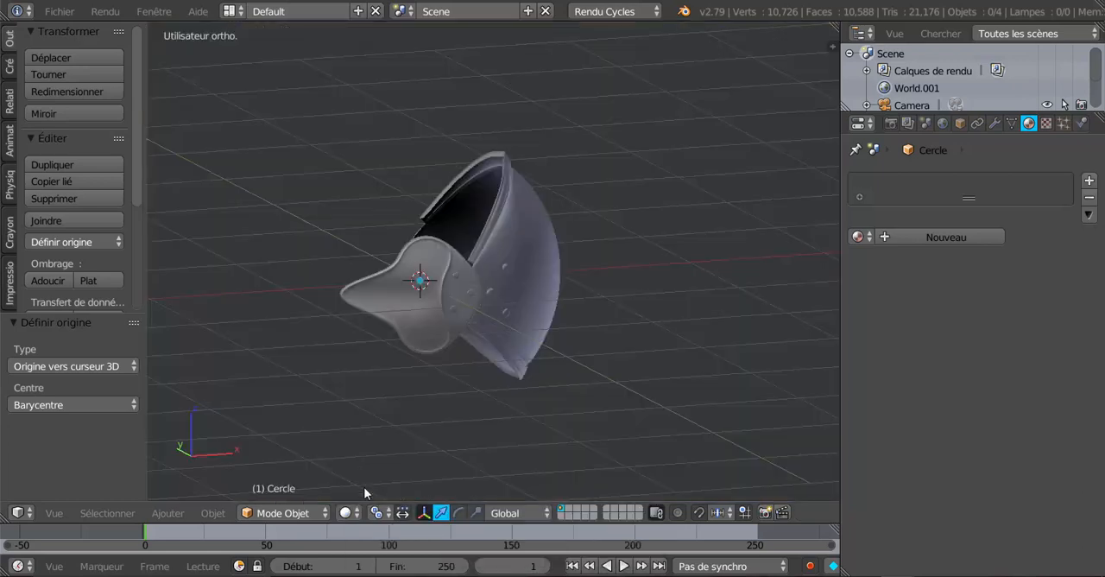
click(376, 512)
click(401, 437)
Select the wing-shaped side plate of the elbow guard and open it in edit mode
right_click(516, 306)
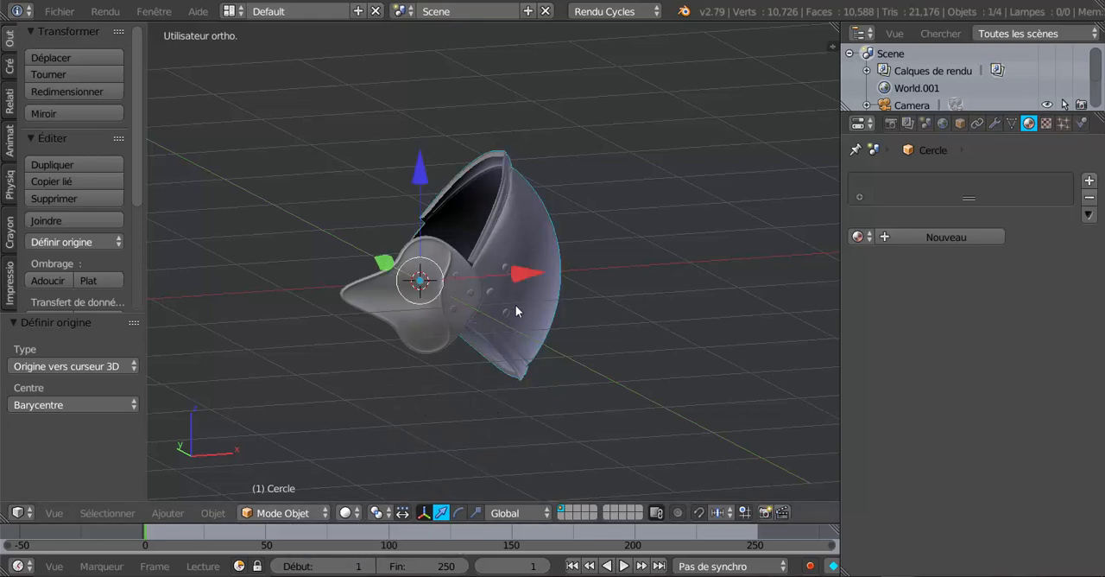
middle_drag(439, 421, 470, 416)
right_click(425, 314)
scroll(472, 415, up, 4)
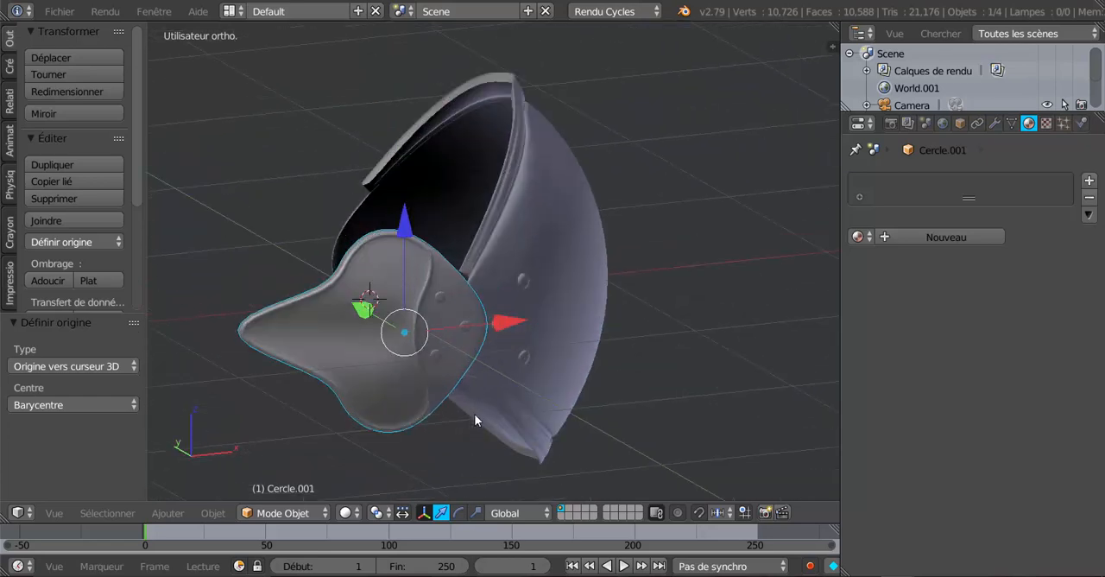
scroll(518, 384, up, 1)
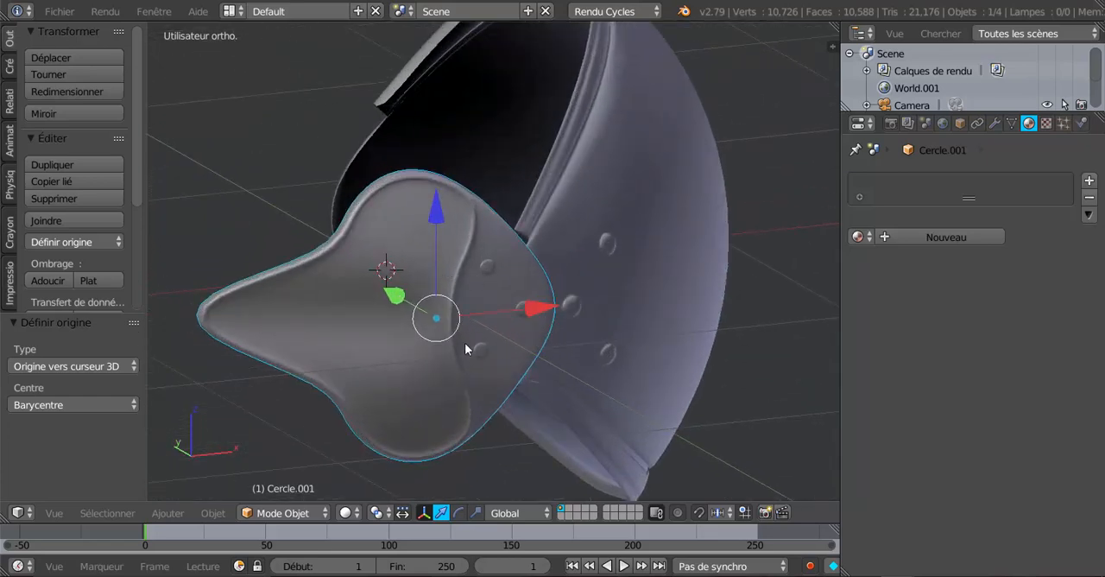
key(Tab)
middle_drag(463, 358, 516, 343)
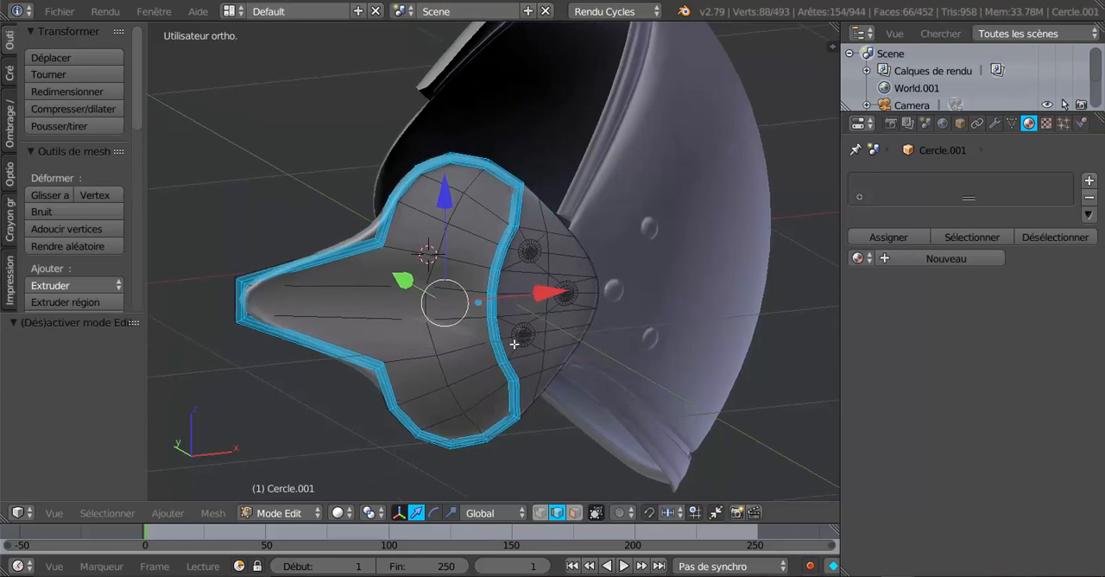
scroll(496, 349, up, 2)
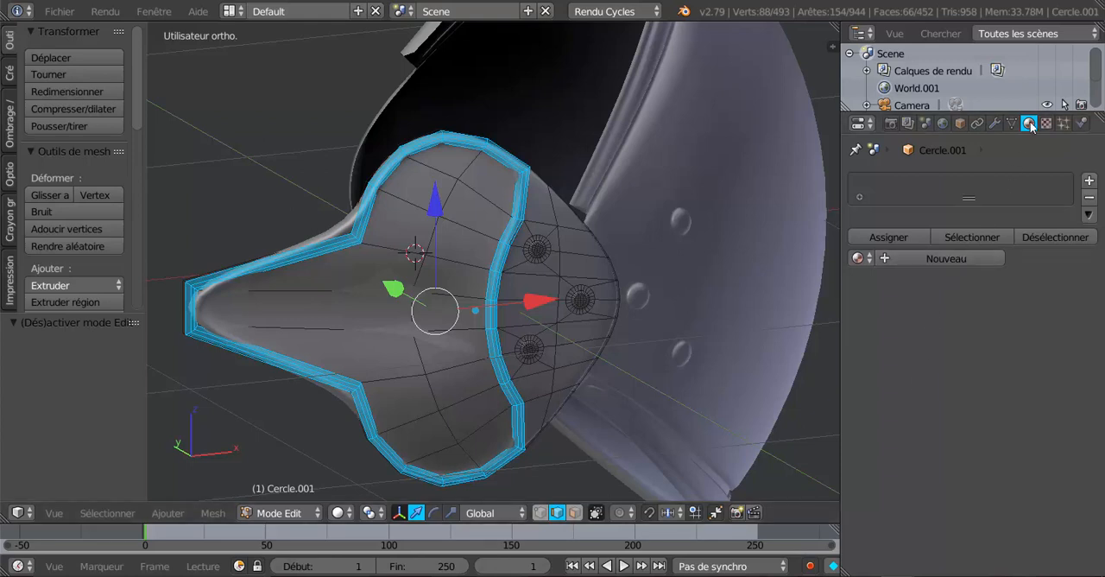
Create a material slot on the side plate, set it to Matériau and assign it to the selected rim faces
click(955, 257)
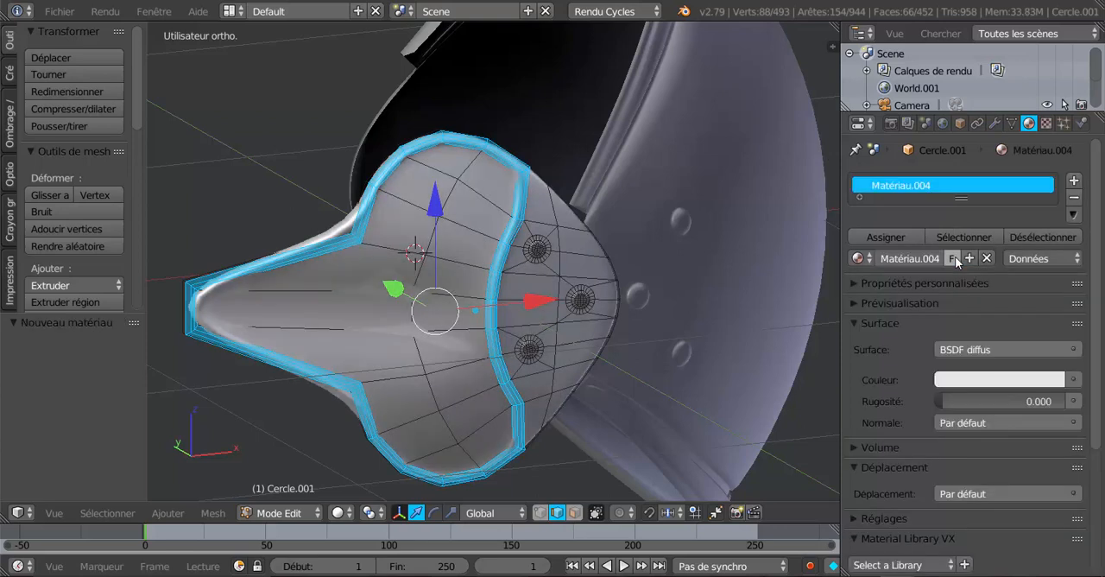
click(861, 259)
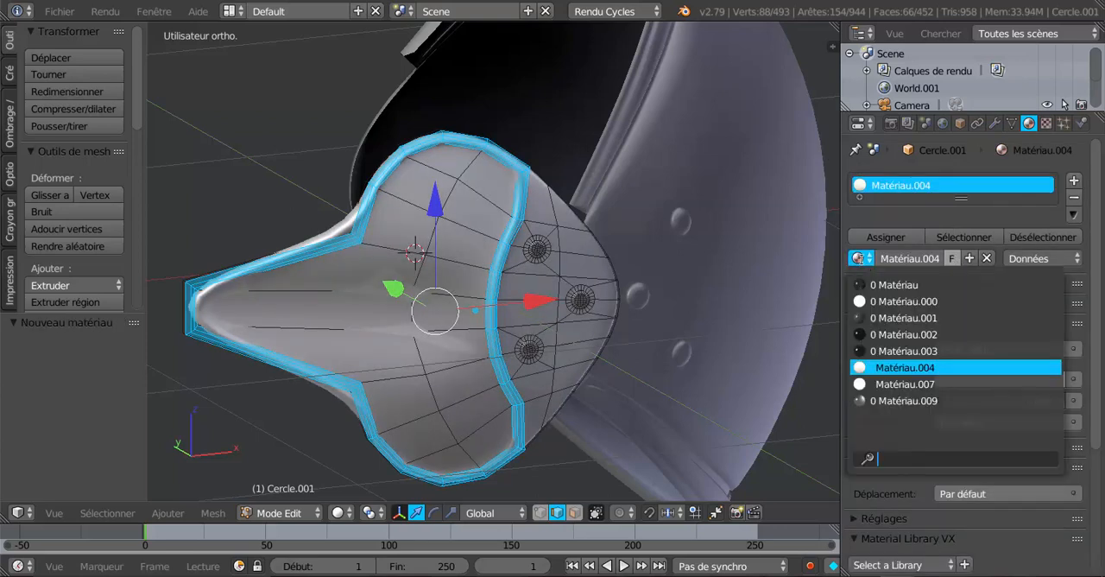
click(898, 285)
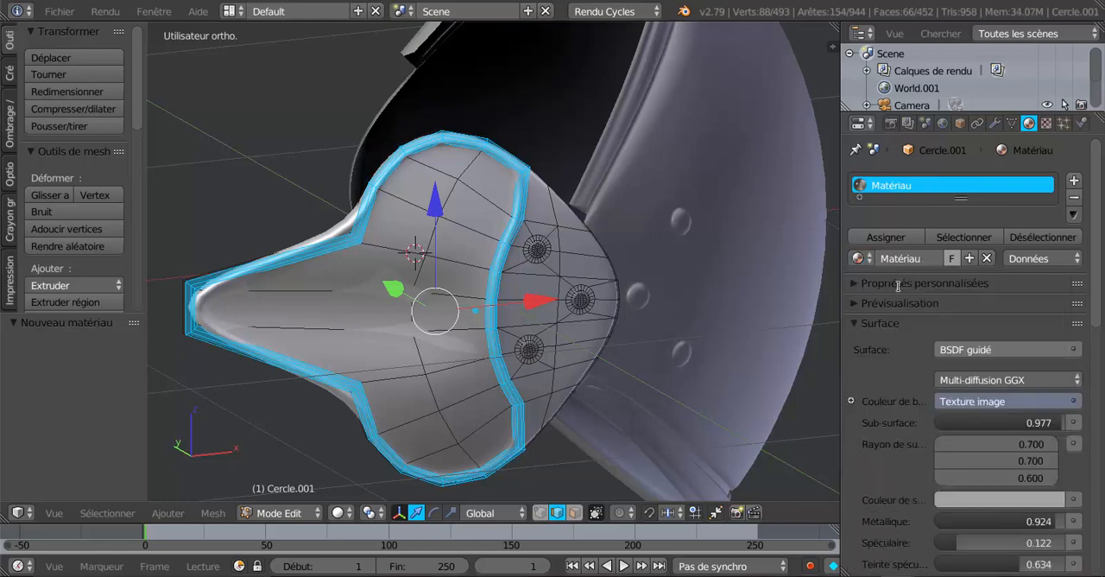
click(888, 235)
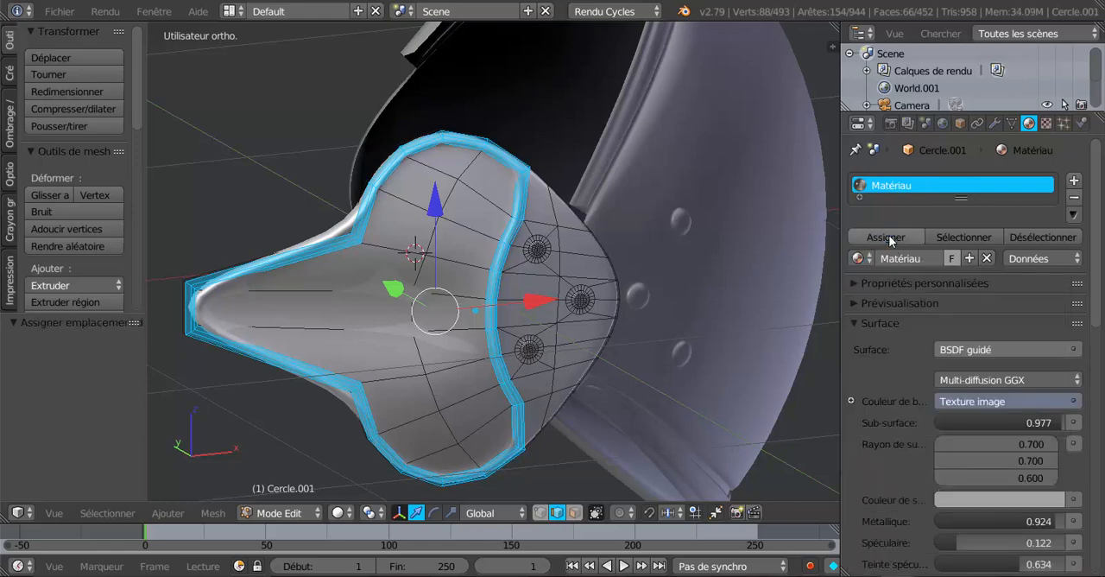
Switch the viewport to rendered shading and examine Matériau on the side plate from several angles
click(337, 513)
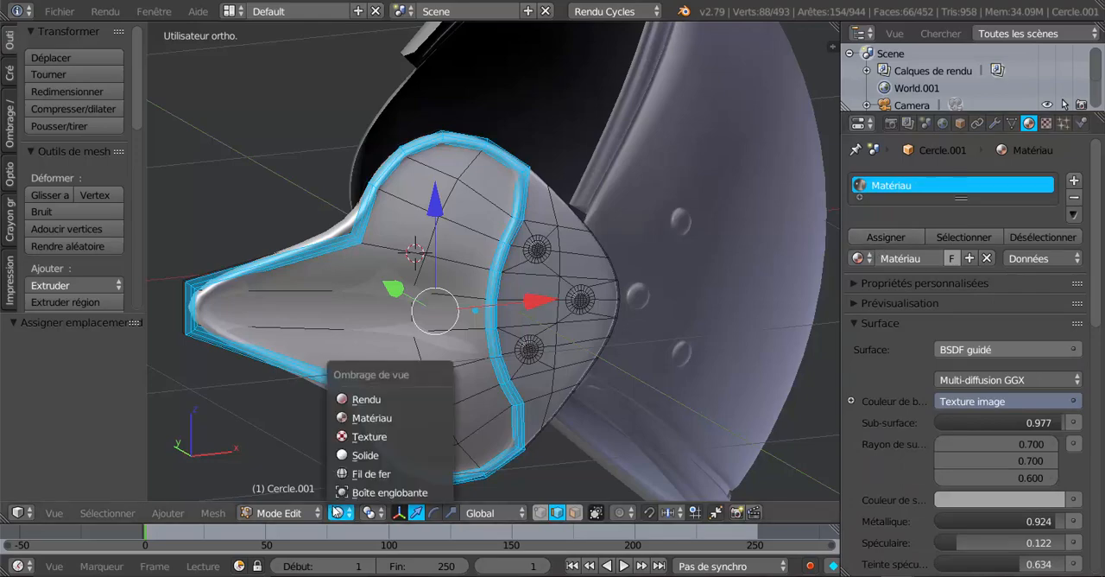
click(357, 400)
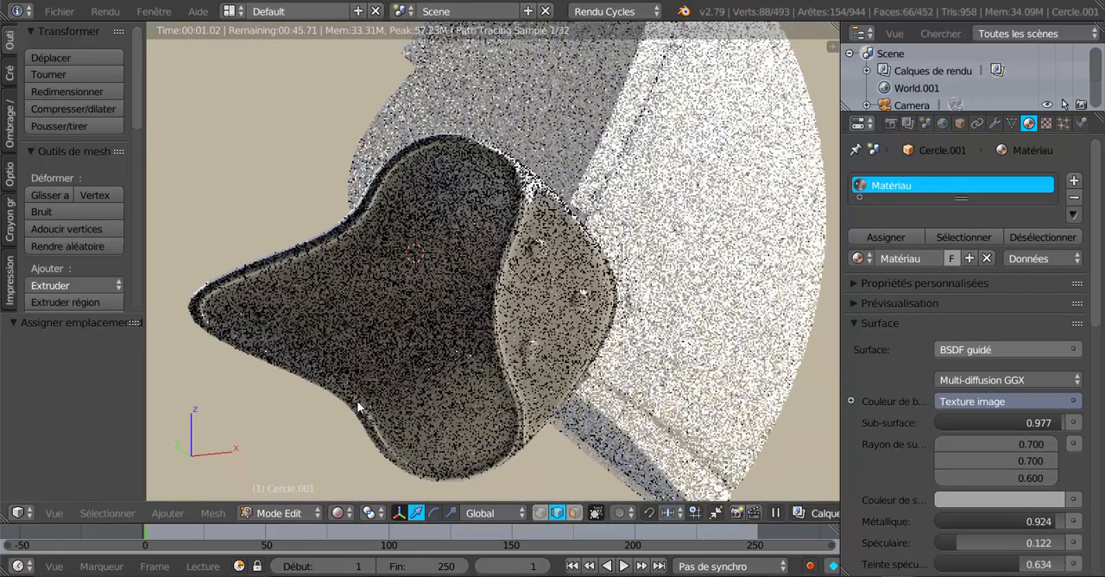
middle_drag(470, 404, 524, 391)
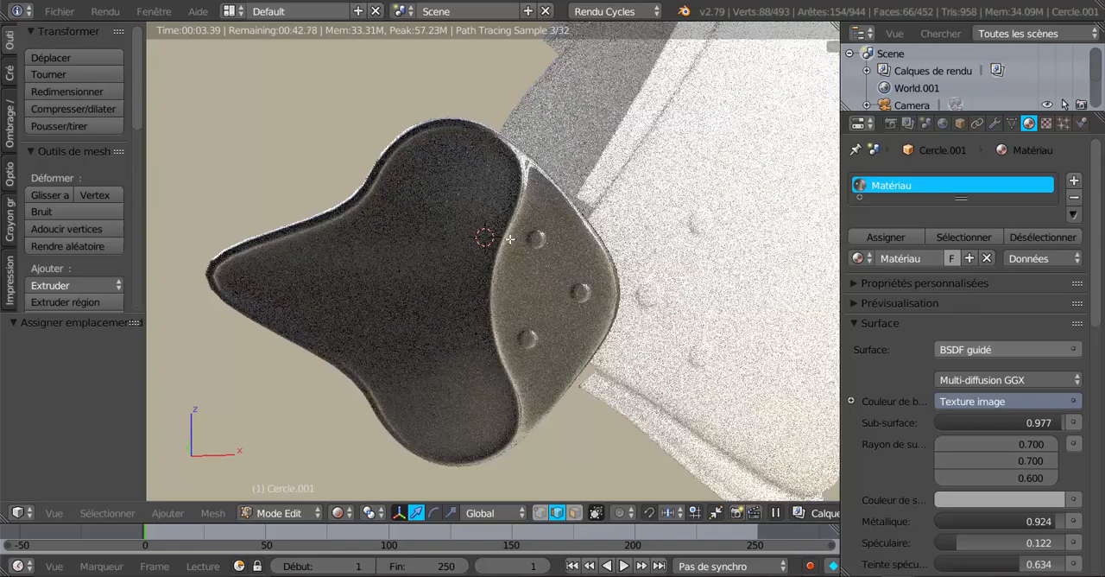
middle_drag(507, 395, 360, 286)
scroll(352, 377, up, 2)
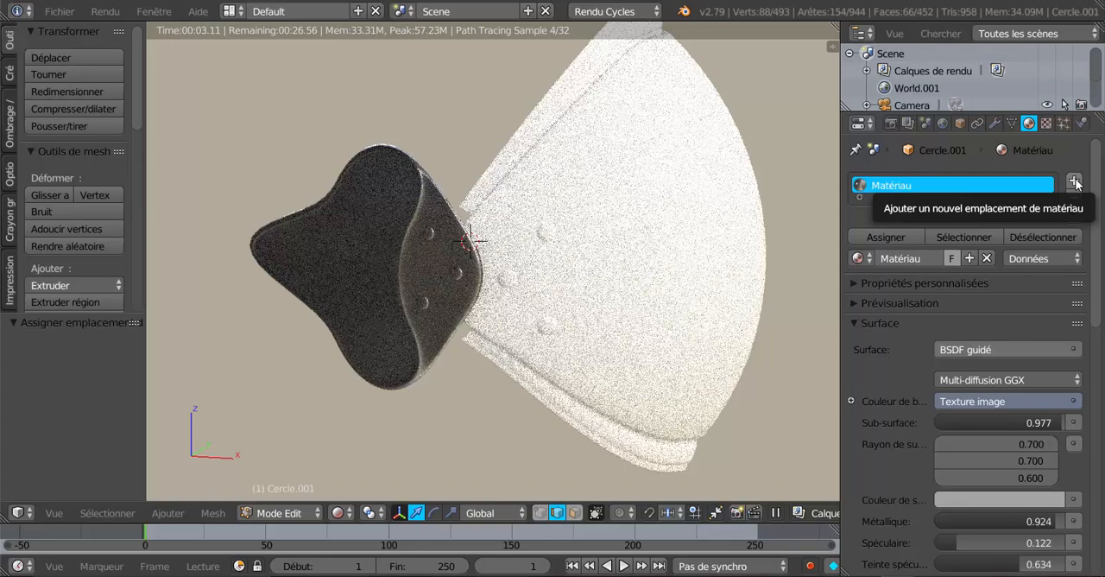
Add a second material slot to the side plate, set it to Matériau.002 and assign it to the selected rim faces
click(1075, 183)
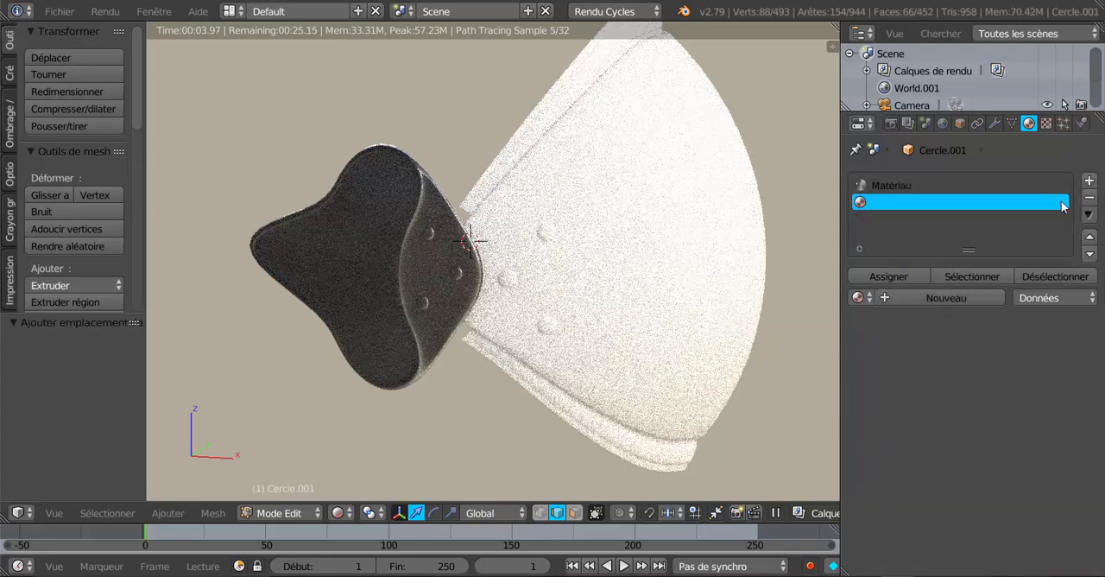
click(951, 297)
click(859, 297)
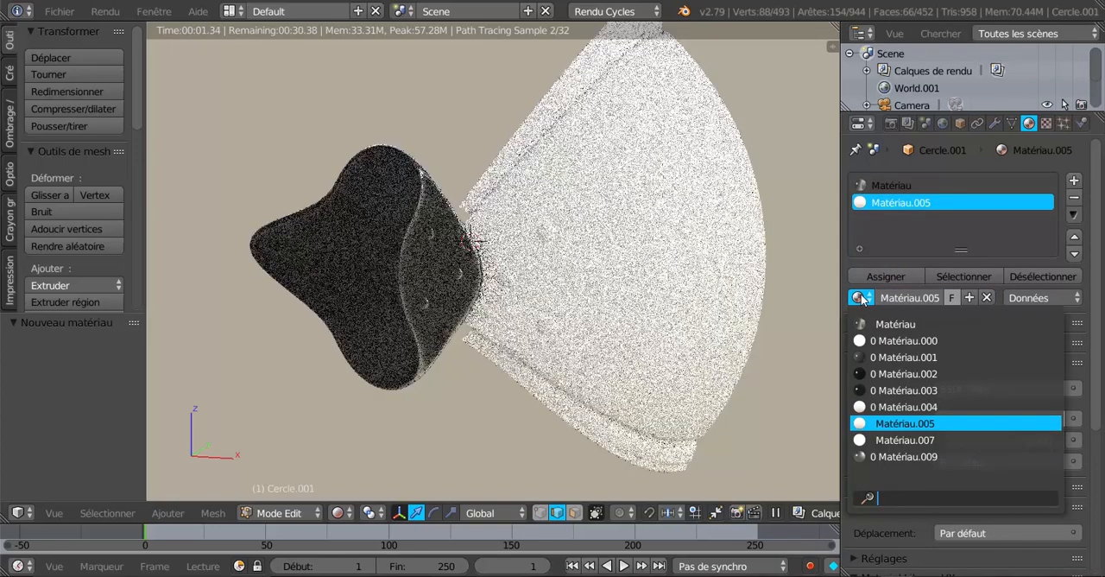
click(874, 371)
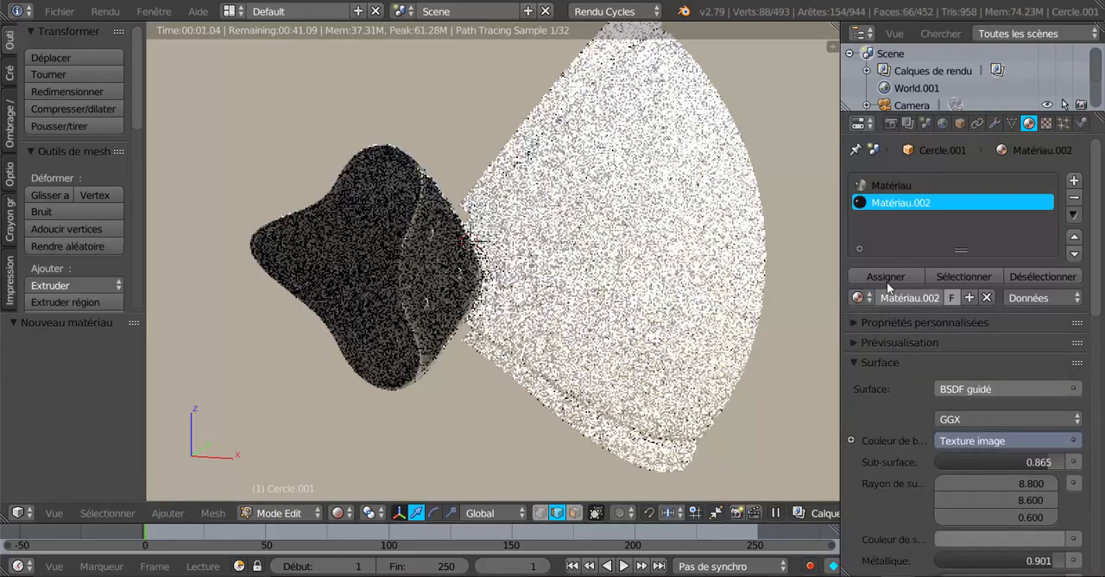
click(887, 278)
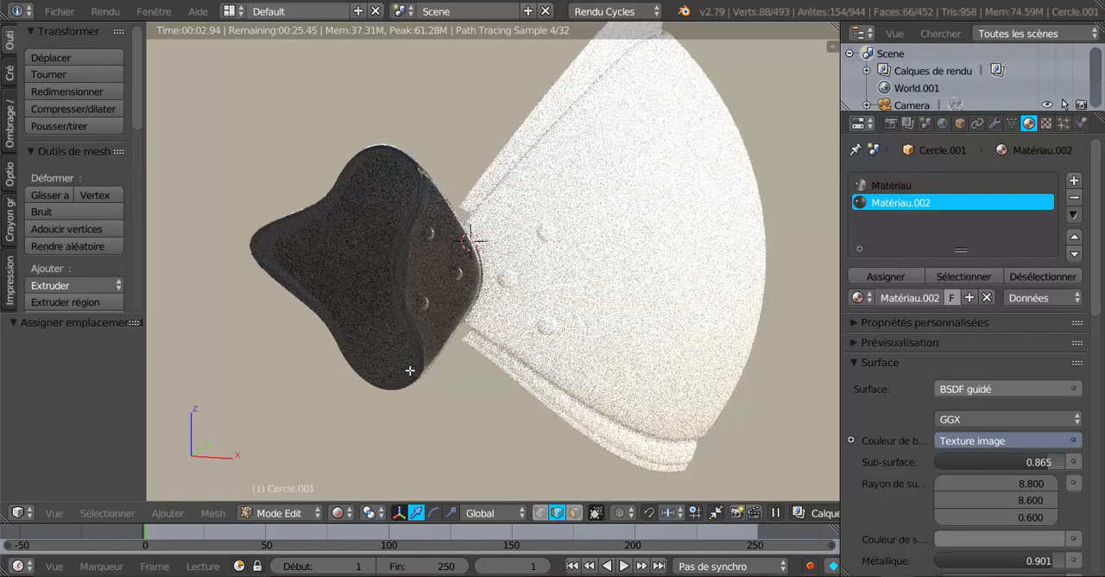
Inspect the rendered Matériau.002 rim on the side plate from several angles and return the viewport to solid shading
middle_drag(473, 392, 553, 393)
scroll(552, 392, up, 4)
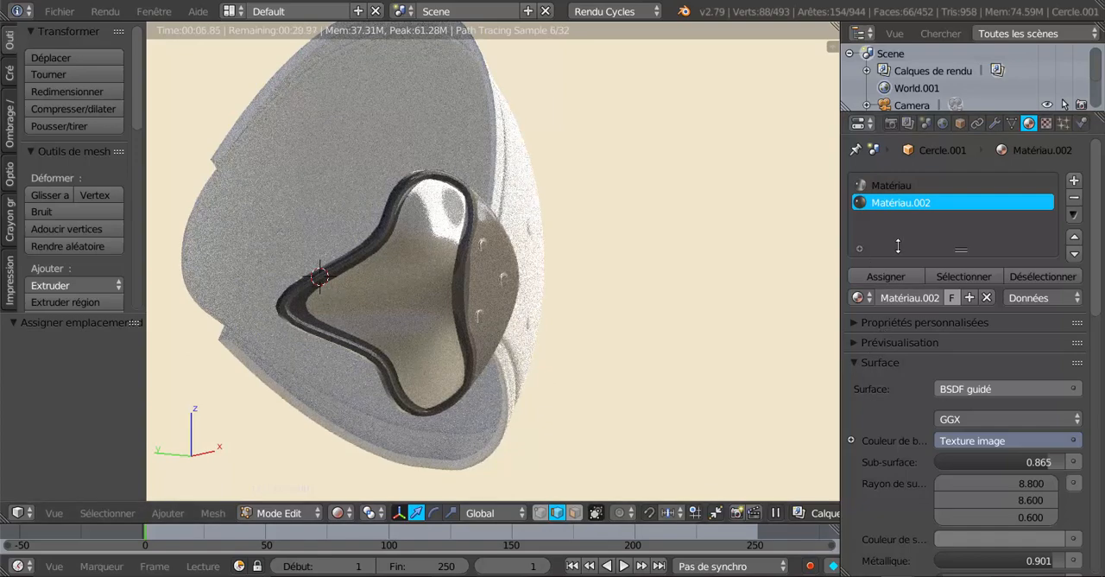
middle_drag(627, 352, 433, 358)
key(Tab)
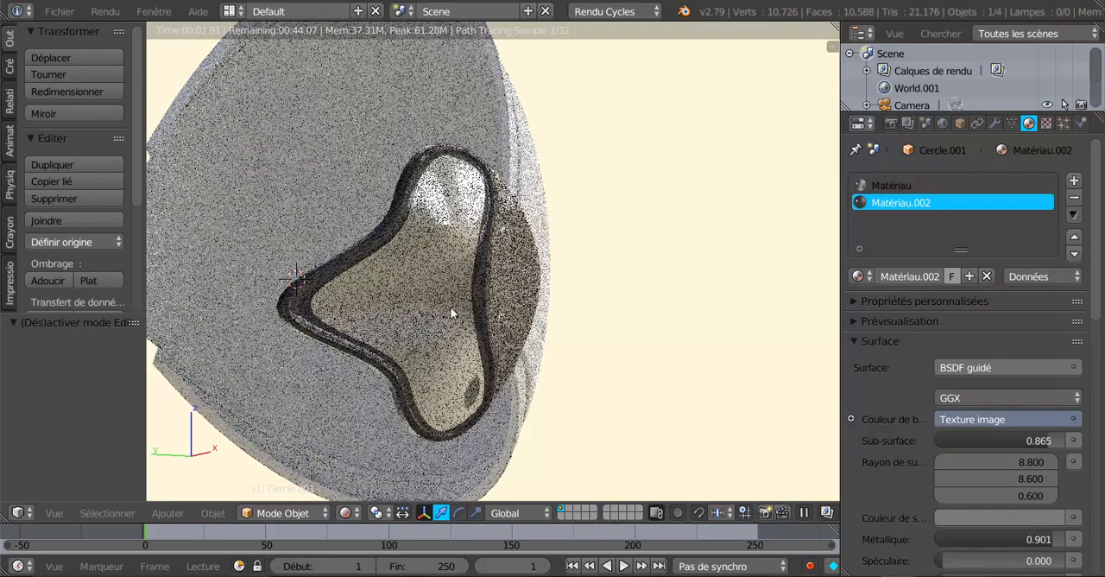
key(Tab)
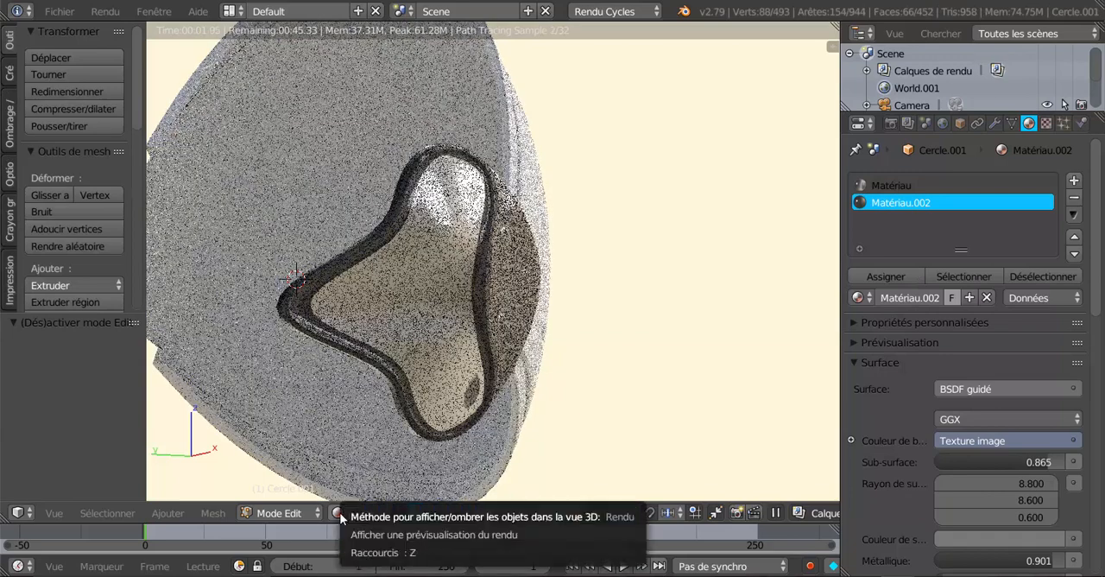
click(337, 513)
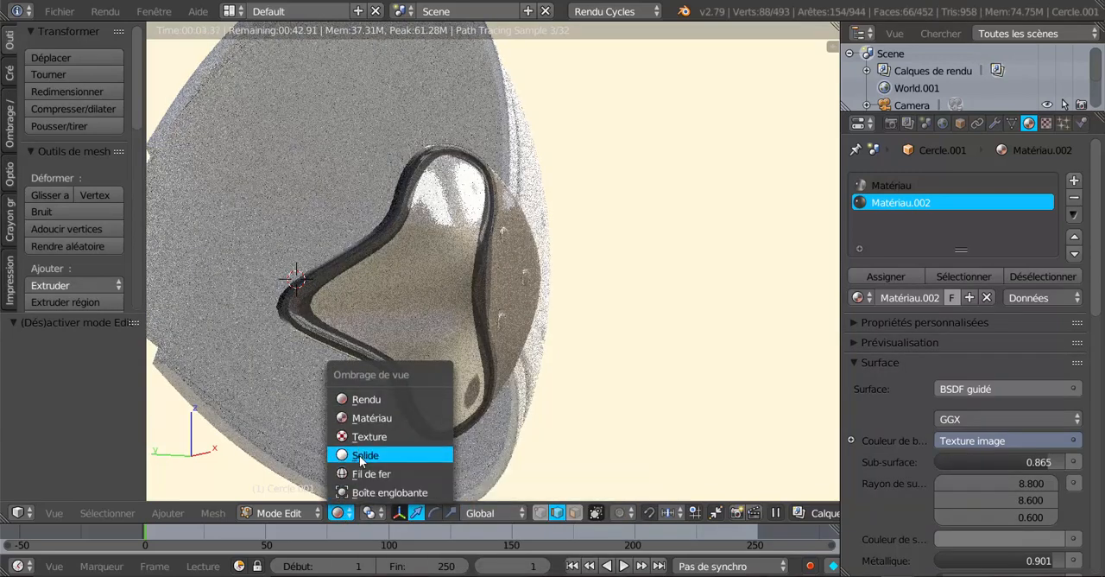
click(356, 455)
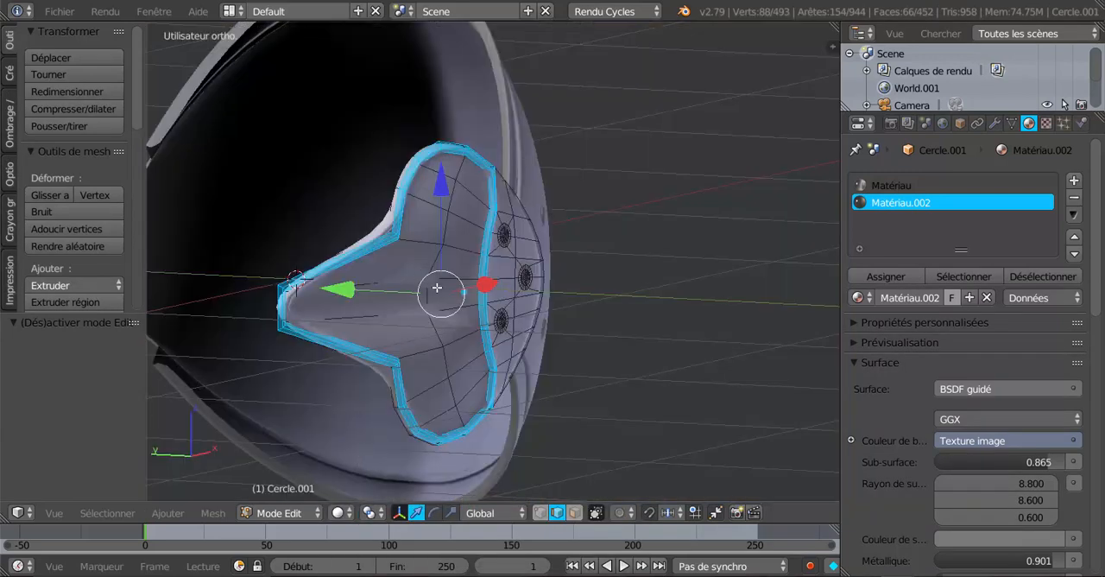
Invert the selection on the side plate and switch to face select mode
click(122, 513)
click(125, 434)
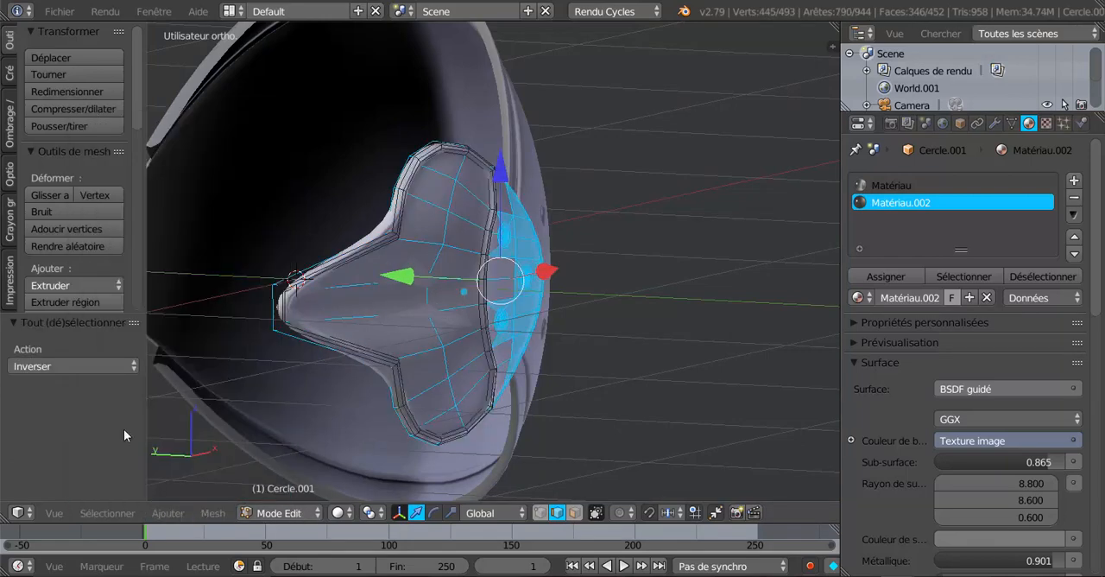
click(574, 511)
Clear the inverted selection and select only the side plate's inner panel faces enclosed by the rim
middle_drag(590, 461, 659, 469)
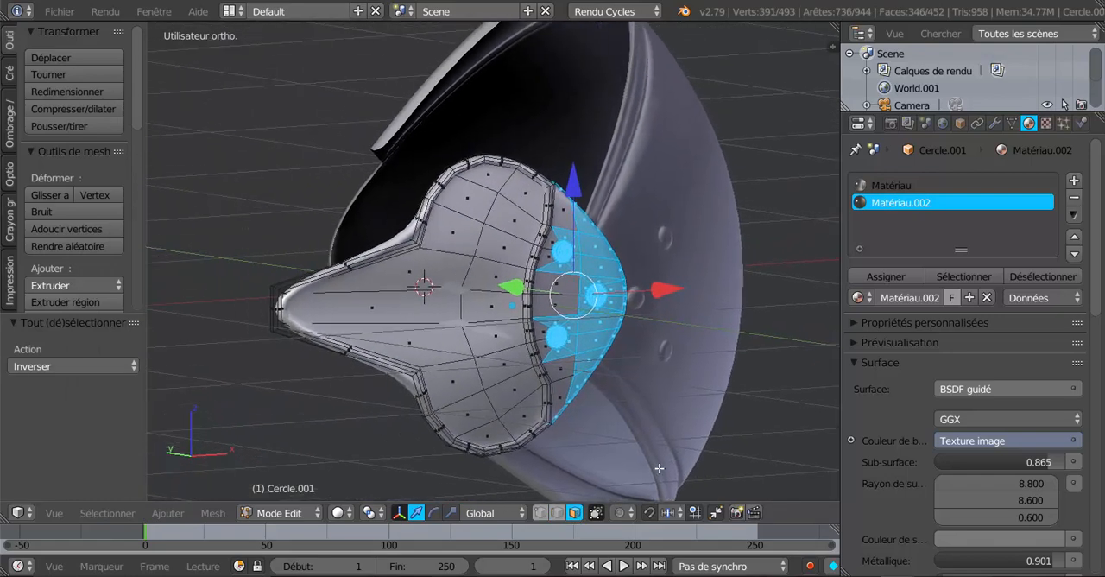
scroll(596, 428, up, 2)
scroll(466, 295, down, 1)
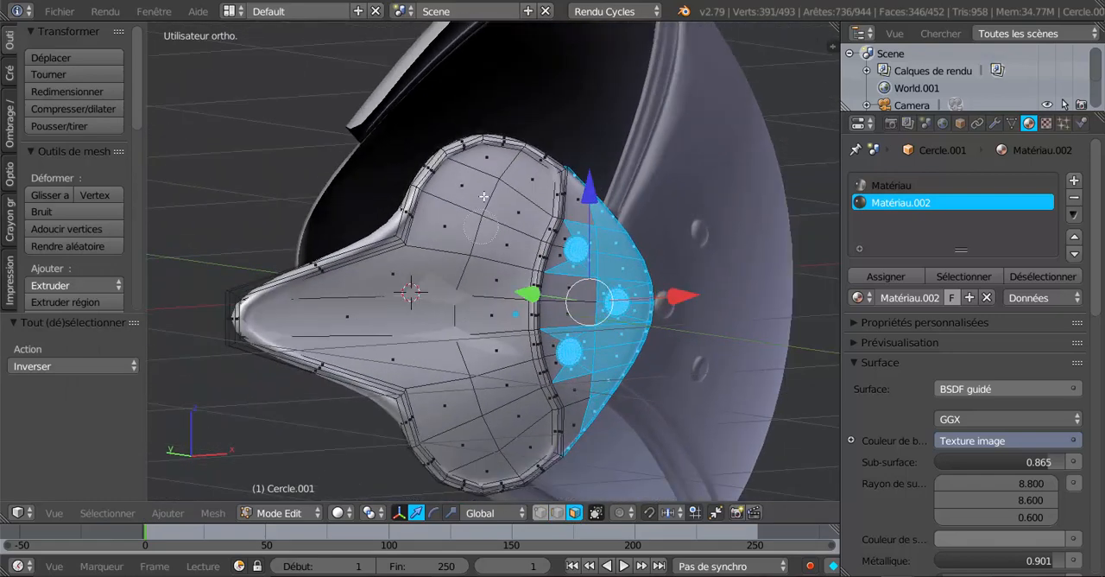
mouse_move(484, 197)
mouse_down()
mouse_move(531, 177)
mouse_move(510, 250)
mouse_move(491, 430)
mouse_move(388, 306)
mouse_move(456, 289)
mouse_up()
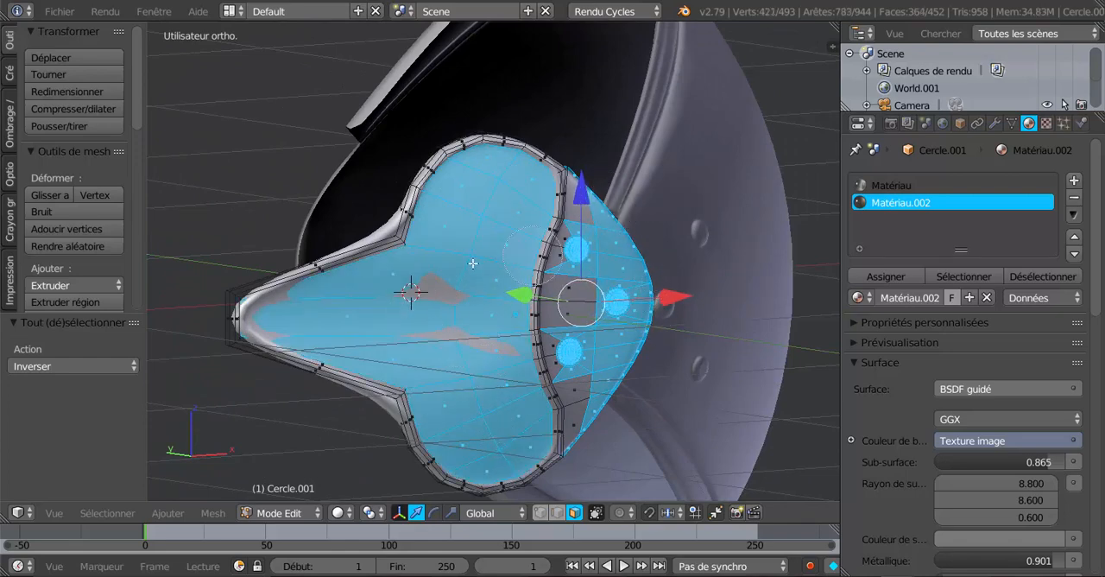
key(a)
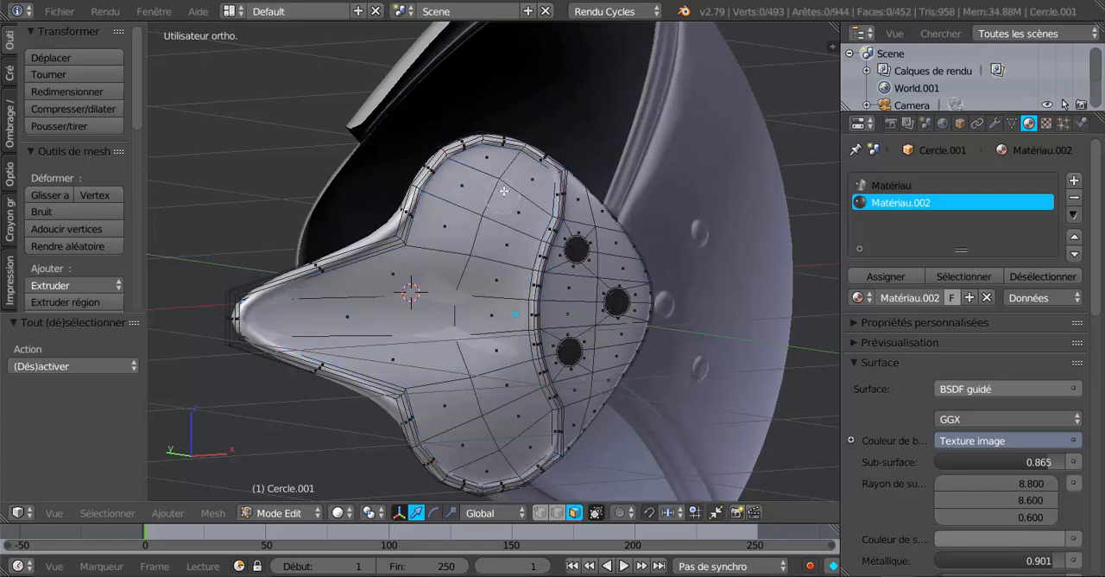
mouse_move(505, 182)
mouse_down()
mouse_move(506, 389)
mouse_move(484, 449)
mouse_move(509, 445)
mouse_move(363, 298)
mouse_move(443, 286)
mouse_up()
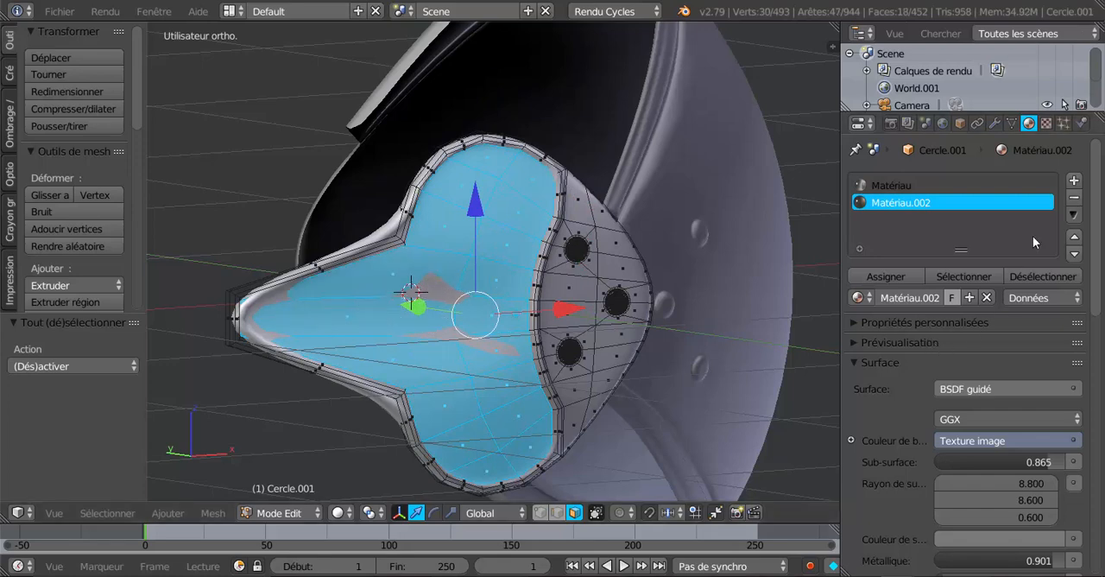
Add a third material slot to the side plate, set it to Matériau.003 and assign it to the selected inner panel faces
click(1074, 182)
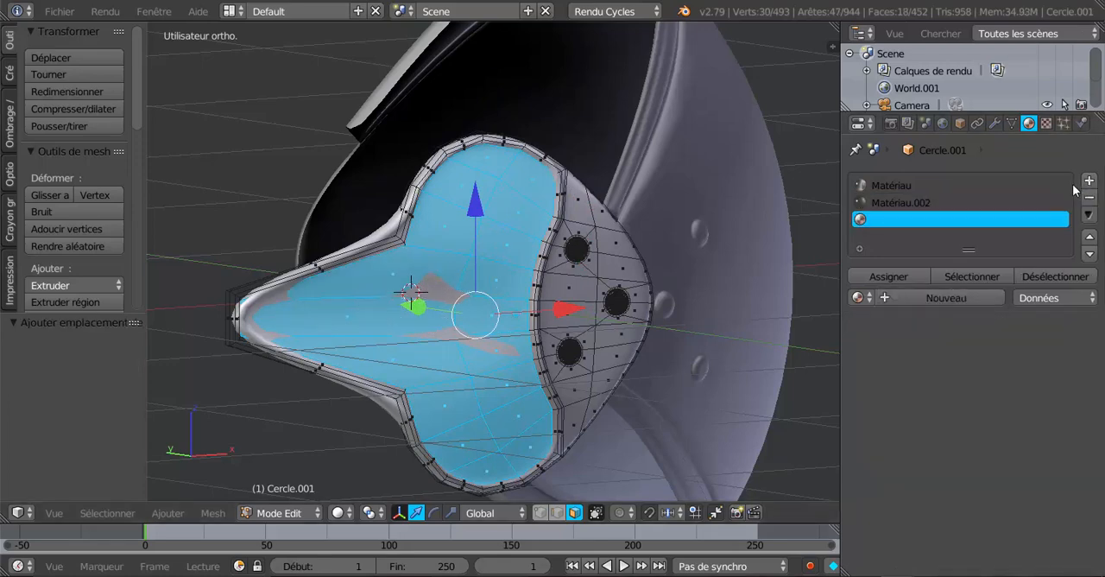
click(898, 299)
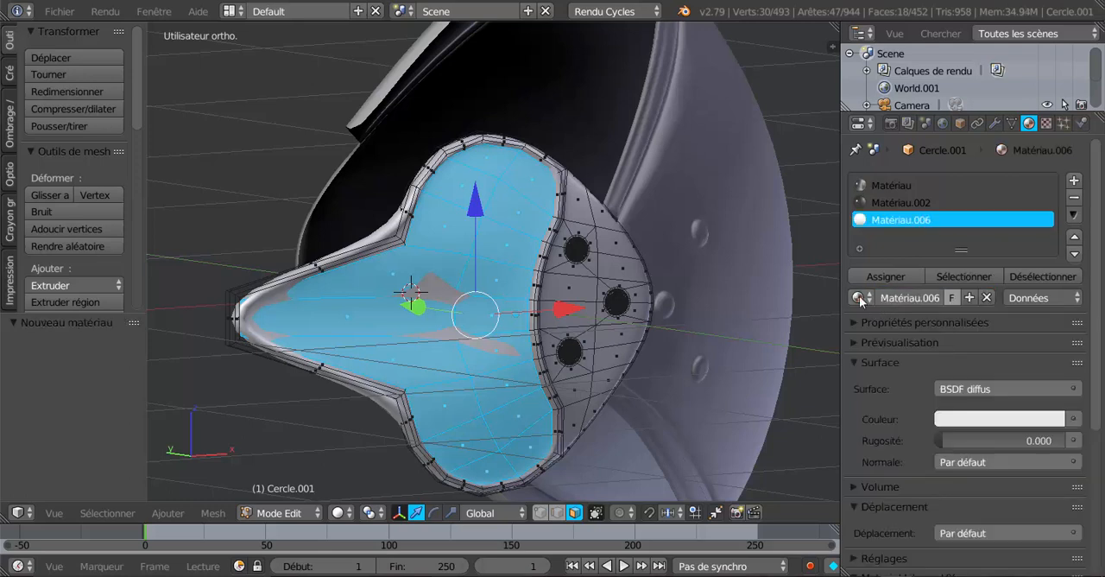
click(859, 297)
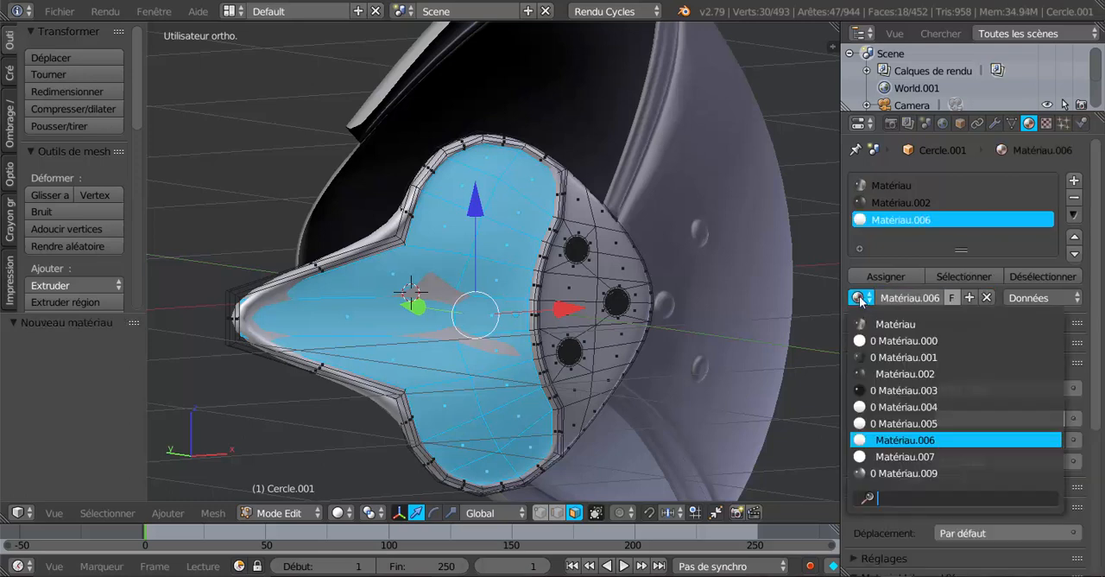
click(896, 391)
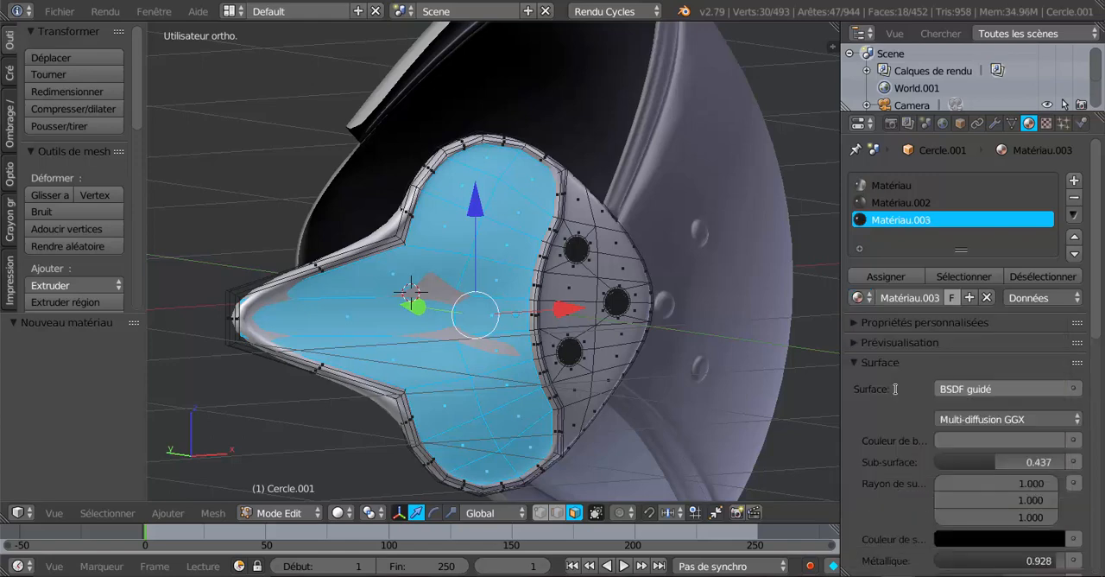
click(886, 278)
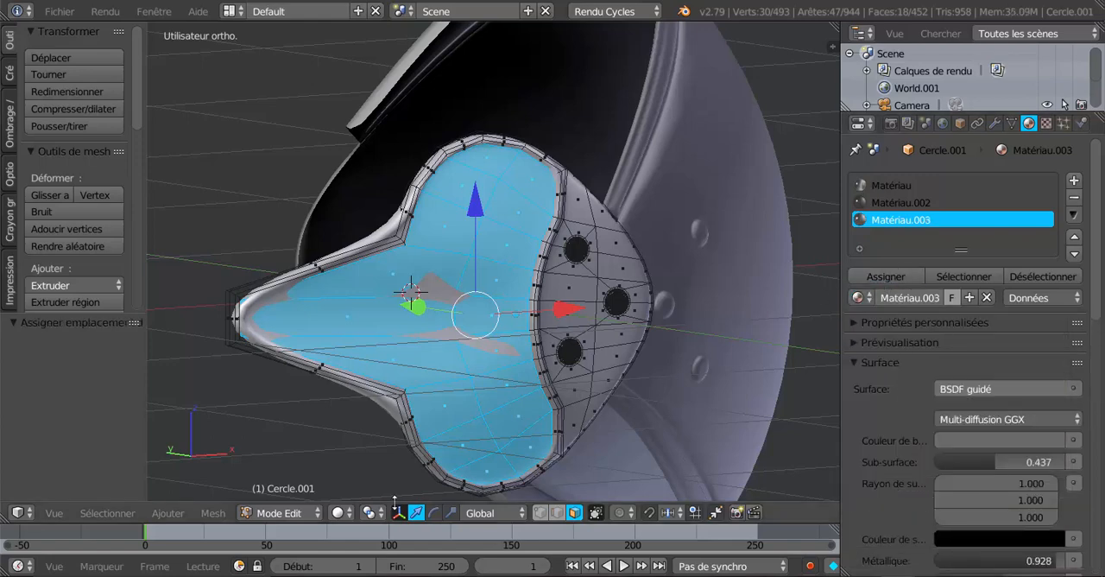
Inspect the inner panel's Matériau.003 in rendered shading and return the viewport to solid shading
click(339, 513)
click(372, 403)
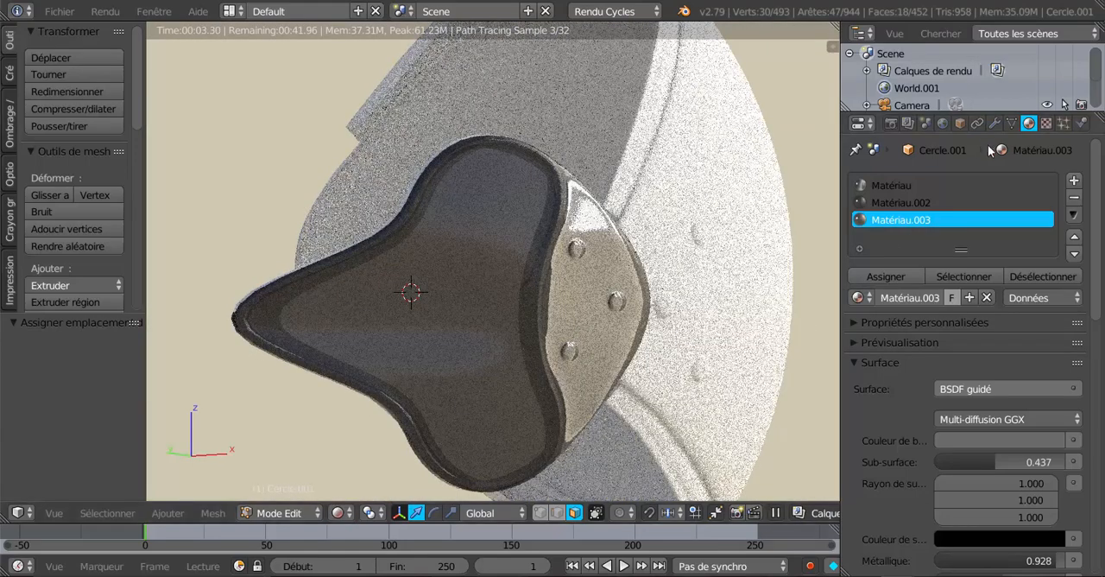
click(1012, 124)
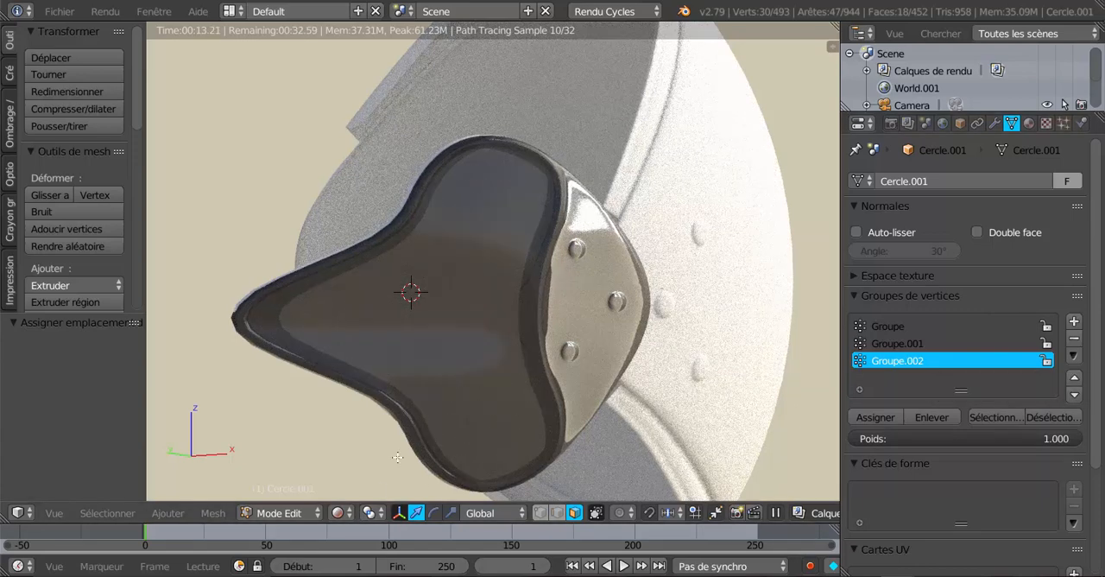
click(342, 513)
click(348, 455)
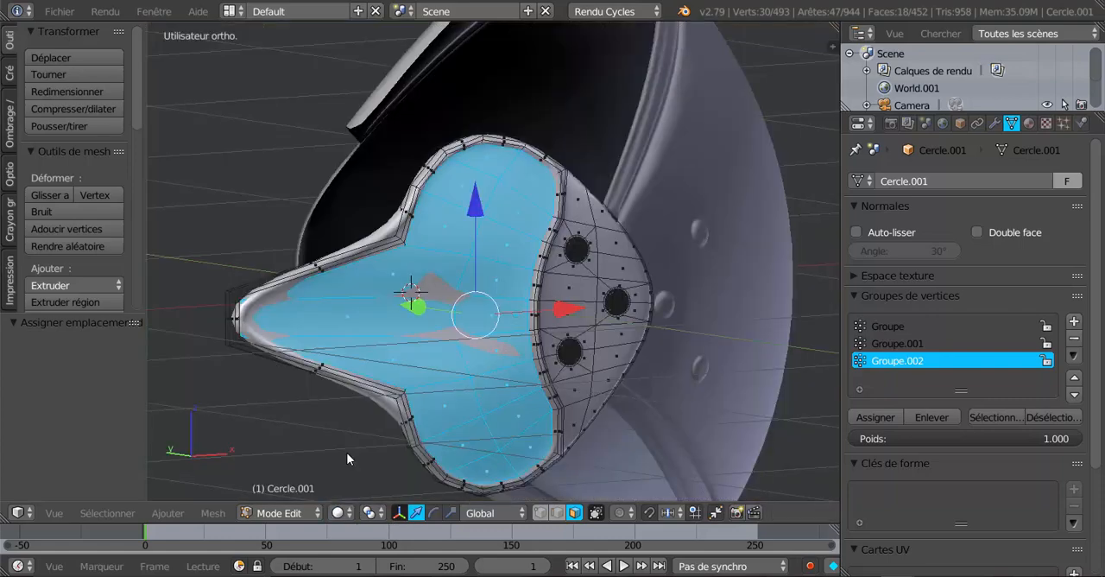
Select only the side plate's rim faces using vertex group Groupe.002 and add a fourth material slot
key(a)
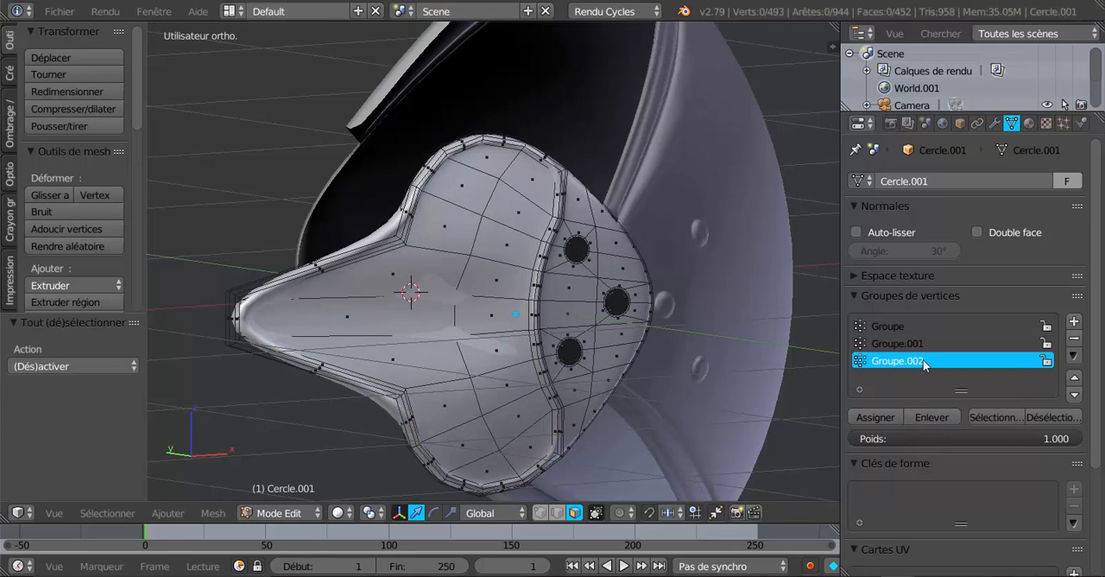
click(986, 417)
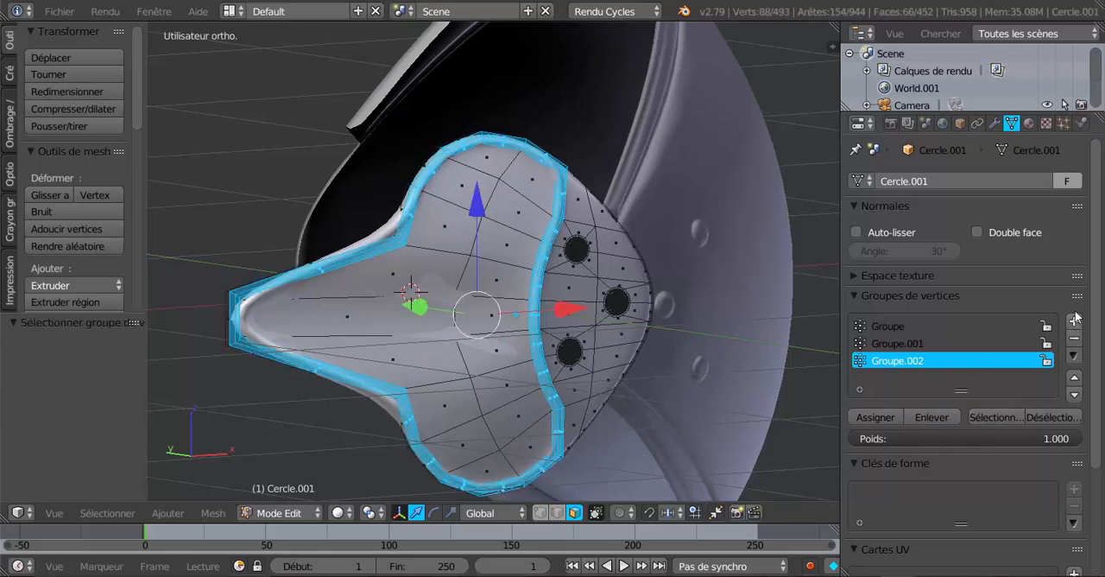
click(1028, 123)
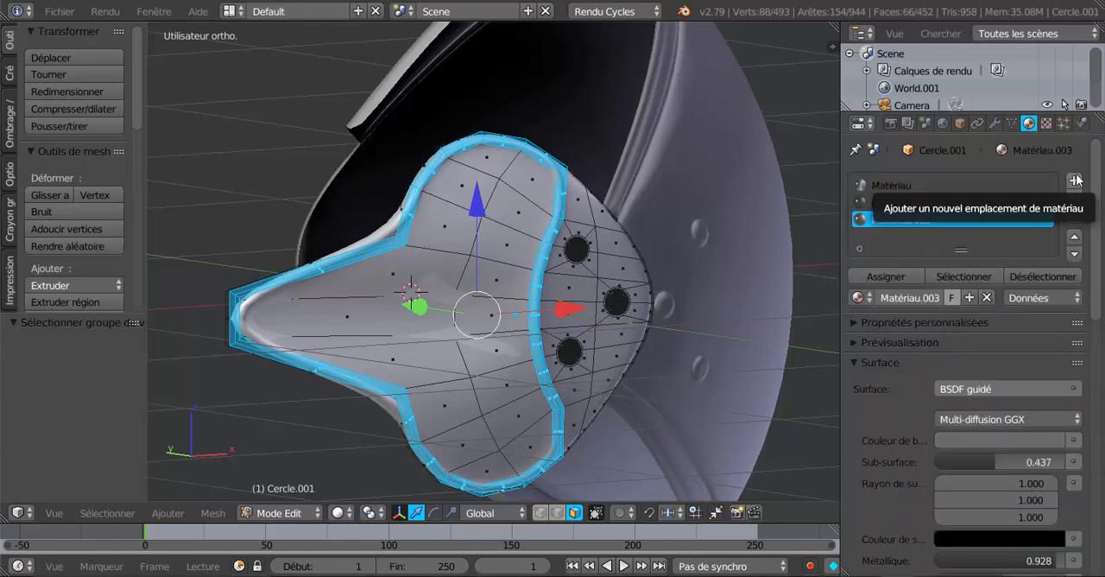
click(1075, 181)
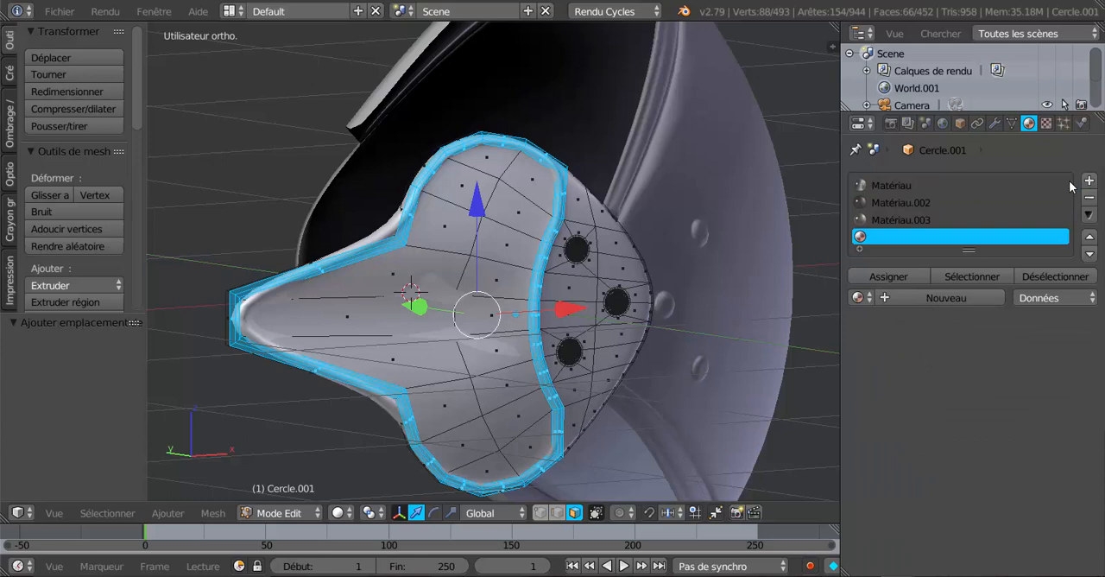
Browse the available materials and set the new fourth slot to Matériau
click(857, 297)
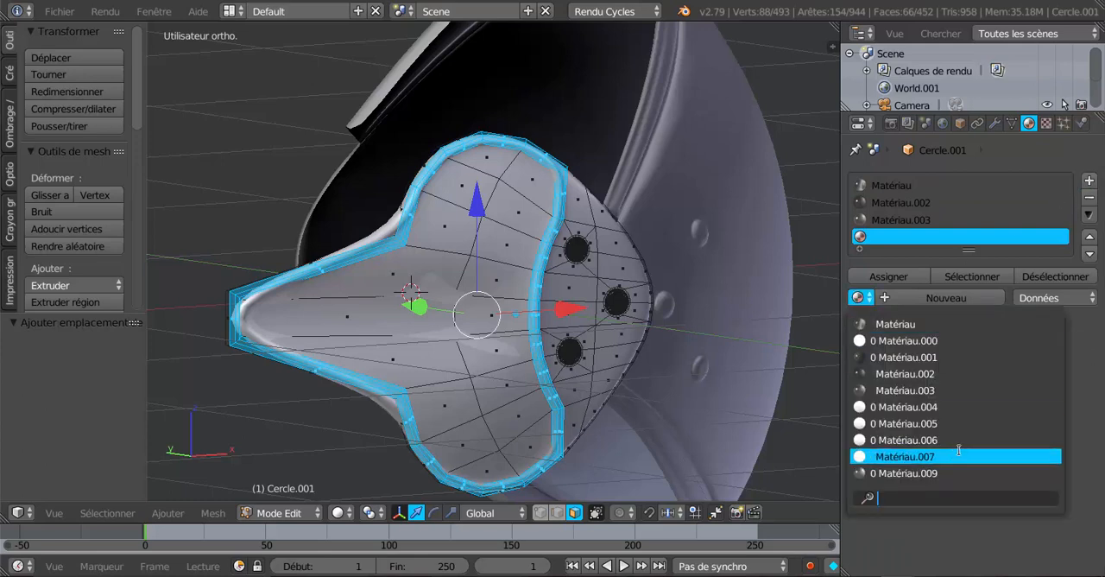
scroll(959, 450, up, 8)
scroll(958, 450, down, 9)
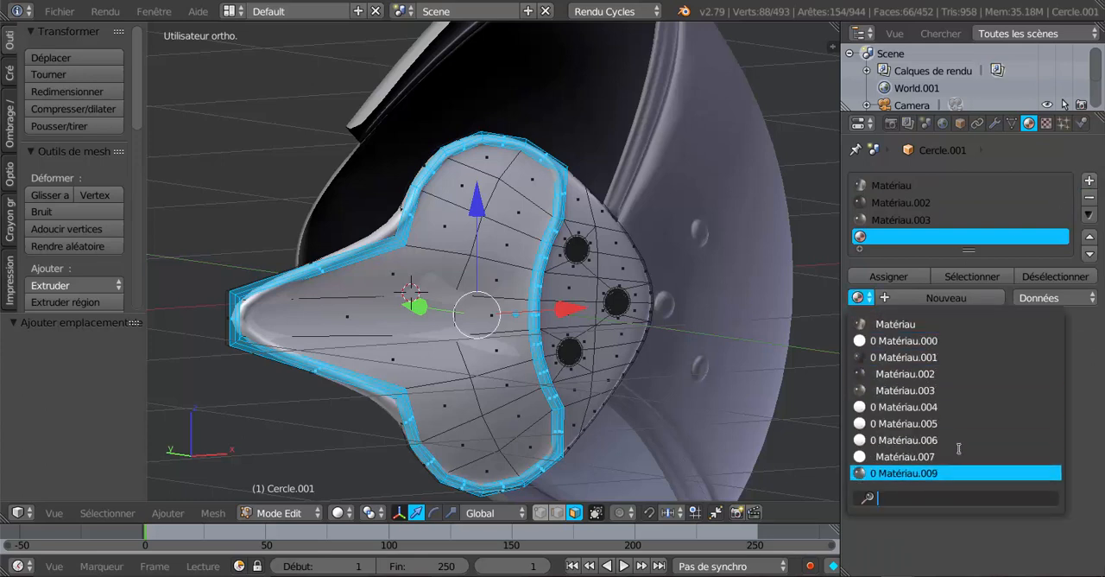
scroll(958, 449, up, 8)
scroll(958, 449, down, 2)
scroll(958, 449, up, 1)
scroll(958, 449, down, 2)
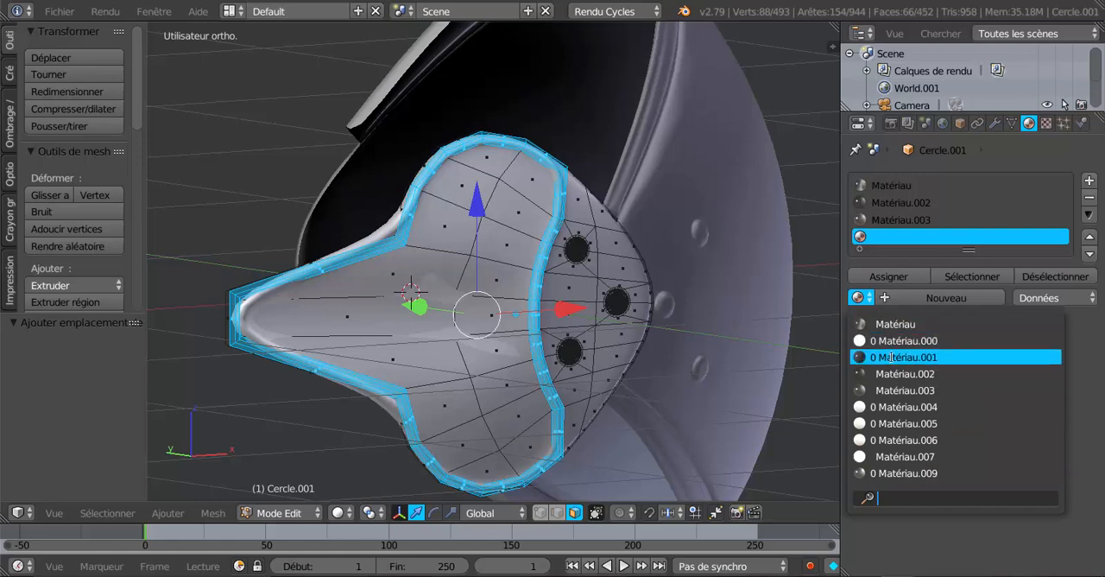
click(896, 324)
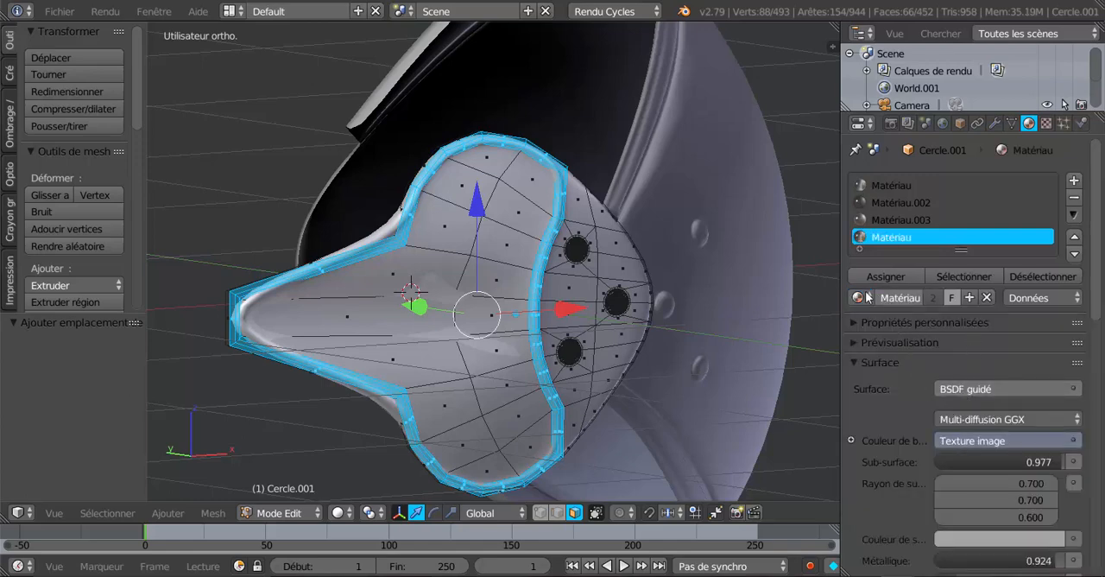
Set the fourth slot's material to Matériau.009 and assign it to the selected rim faces
click(868, 296)
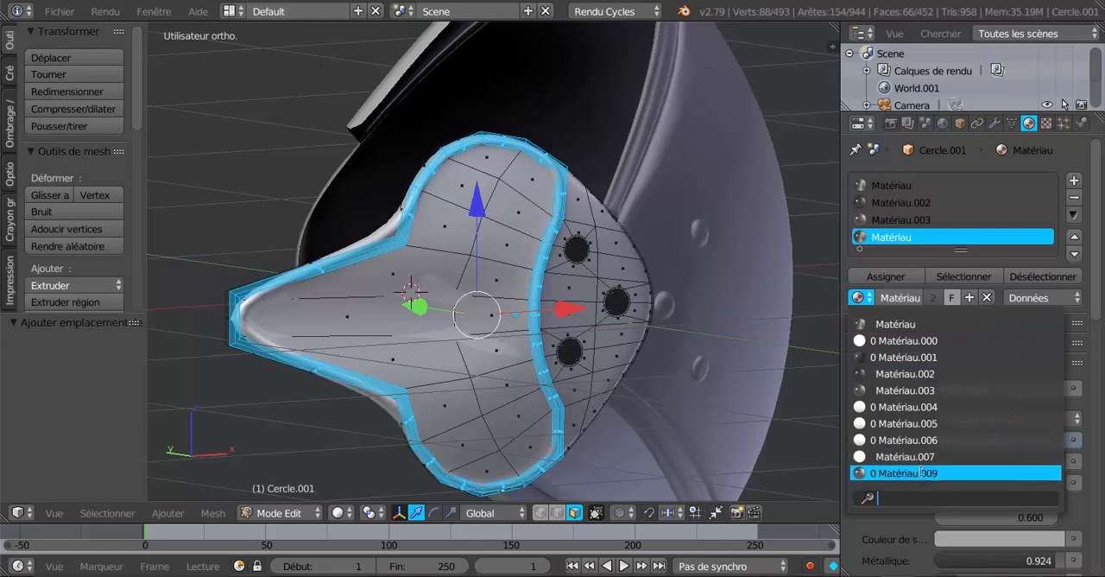
click(923, 474)
click(896, 274)
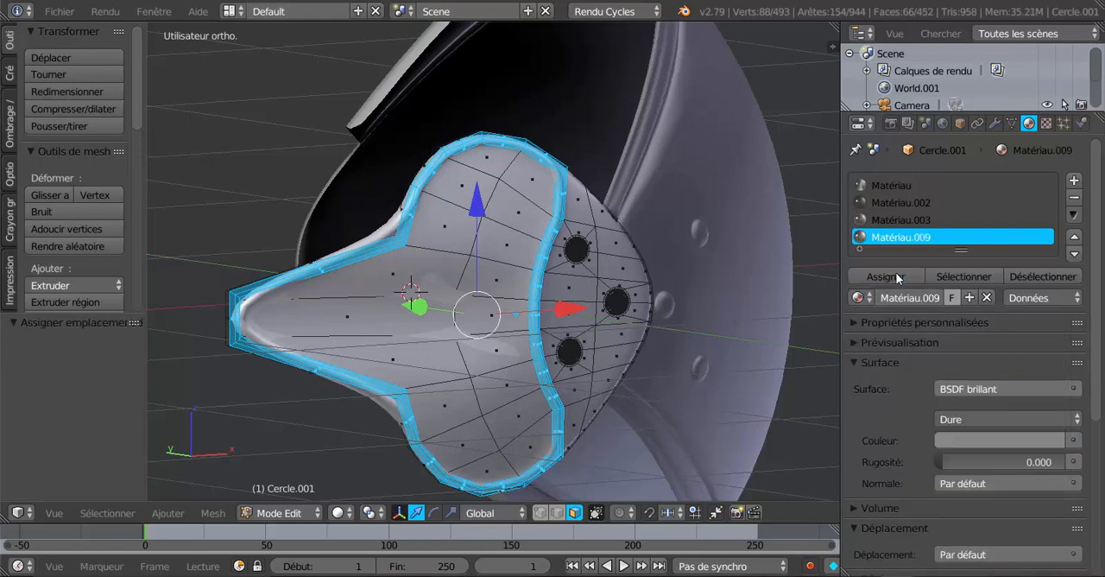
key(Tab)
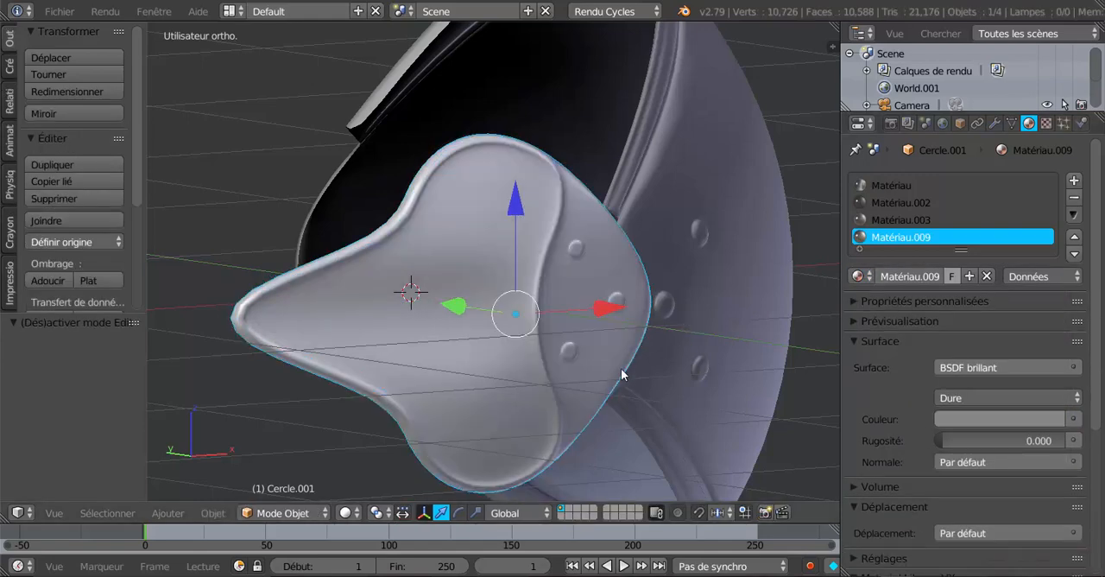
key(Tab)
Inspect the rendered Matériau.009 rim on the side plate from another angle and return the viewport to solid shading
click(341, 513)
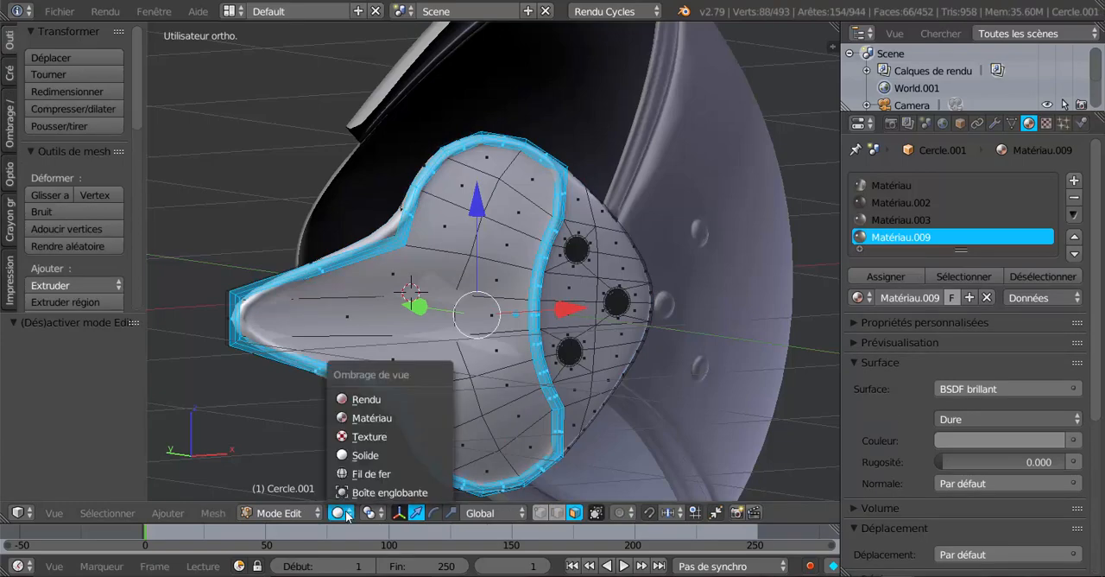
click(366, 399)
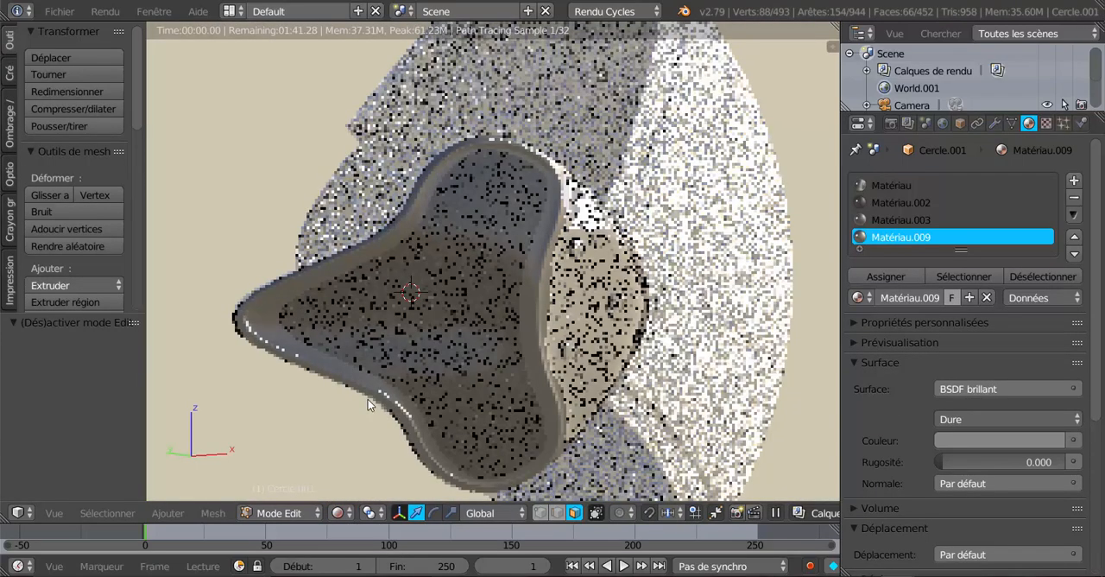
middle_drag(367, 399, 501, 395)
scroll(501, 395, up, 4)
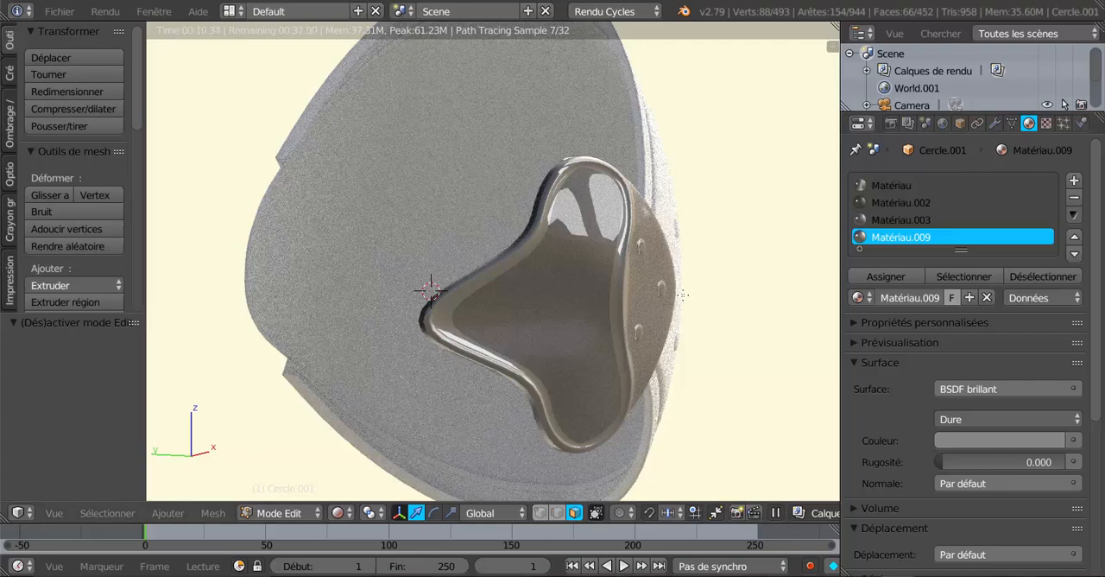
key(Tab)
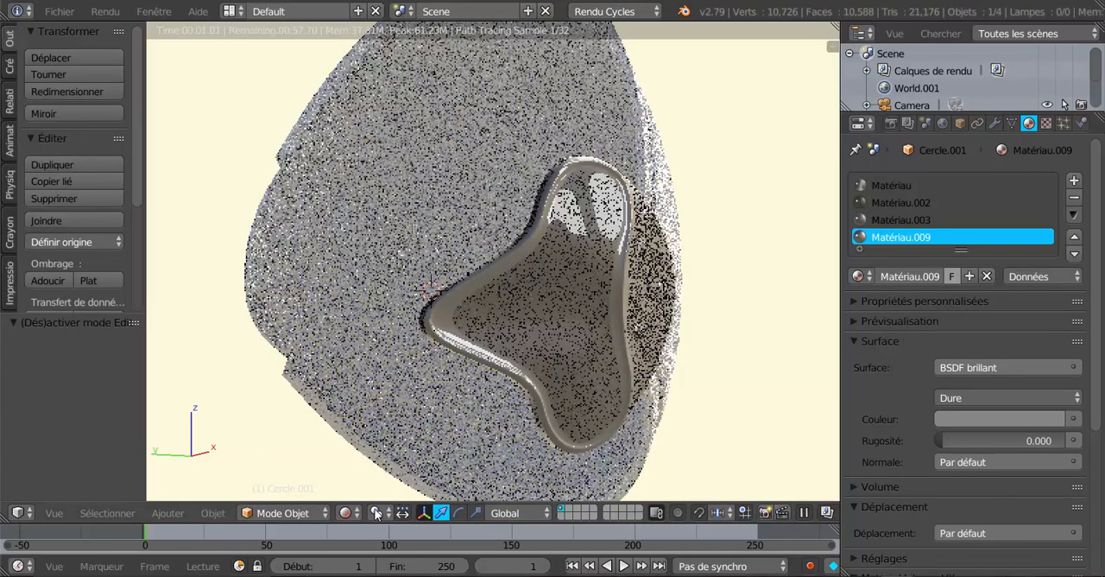
click(348, 513)
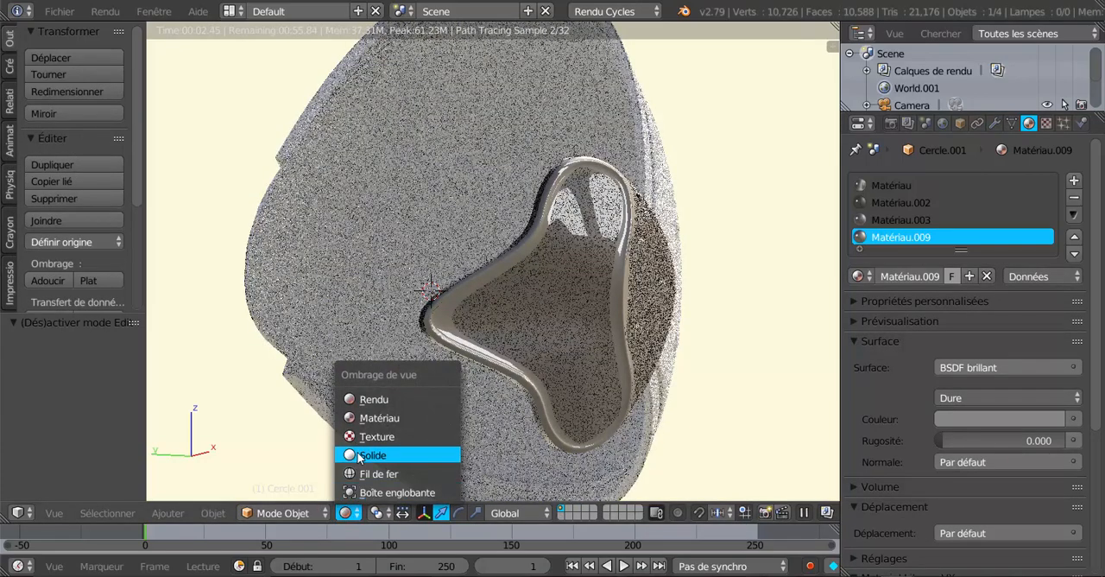
click(357, 456)
Select only the inner panel faces enclosed by the rim in Edit Mode using circle select
key(Tab)
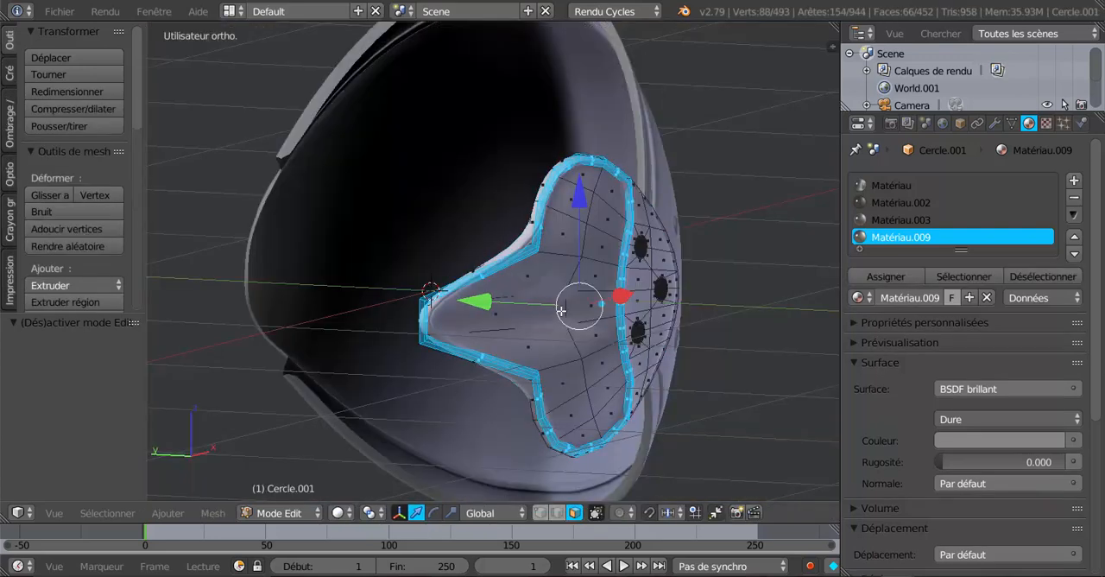
right_click(590, 304)
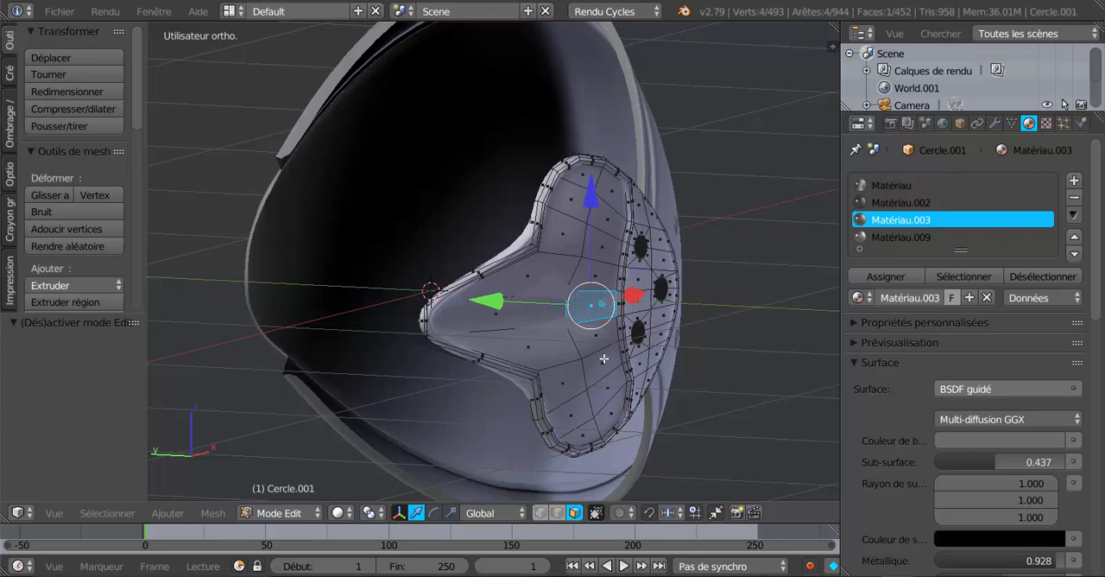
key(c)
mouse_move(593, 193)
mouse_down()
mouse_move(489, 233)
mouse_move(518, 310)
mouse_move(573, 356)
mouse_move(588, 398)
mouse_up()
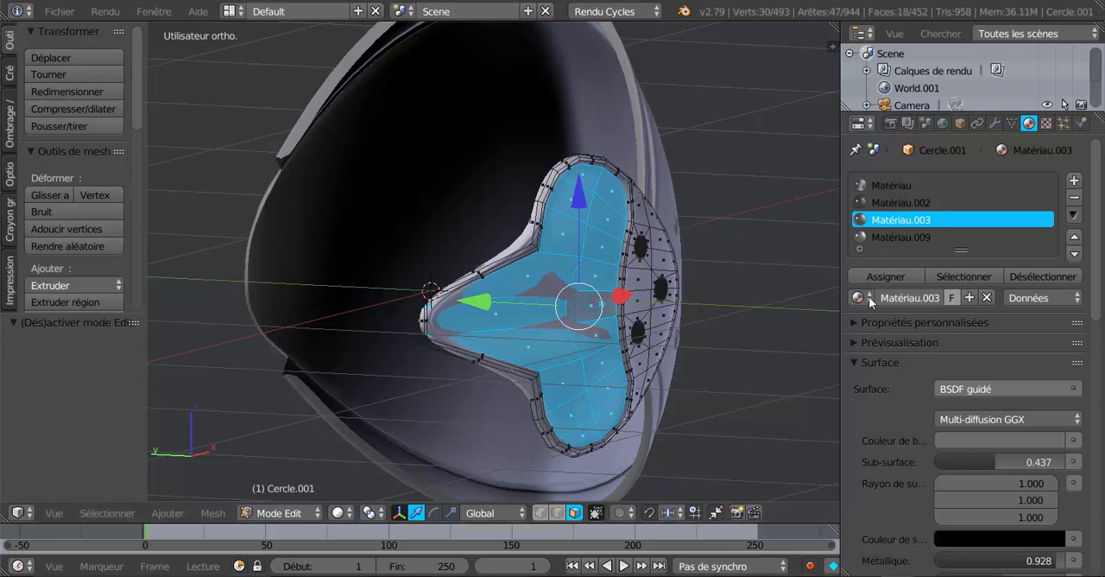
Set the third slot's material to Matériau.001 and assign it to the selected inner panel faces
drag(1098, 258, 1096, 297)
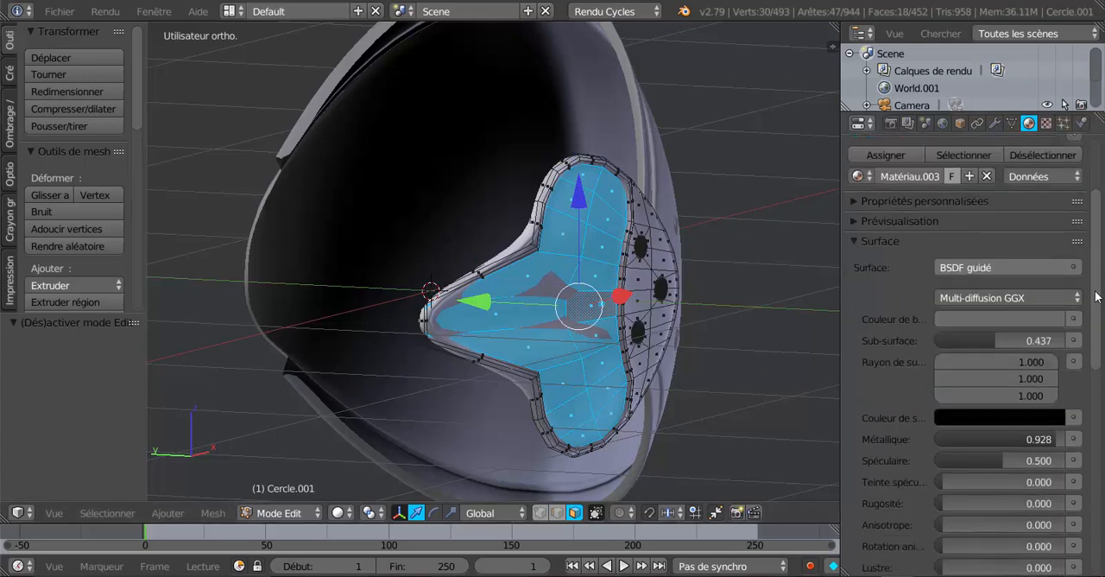
scroll(928, 216, up, 3)
click(859, 288)
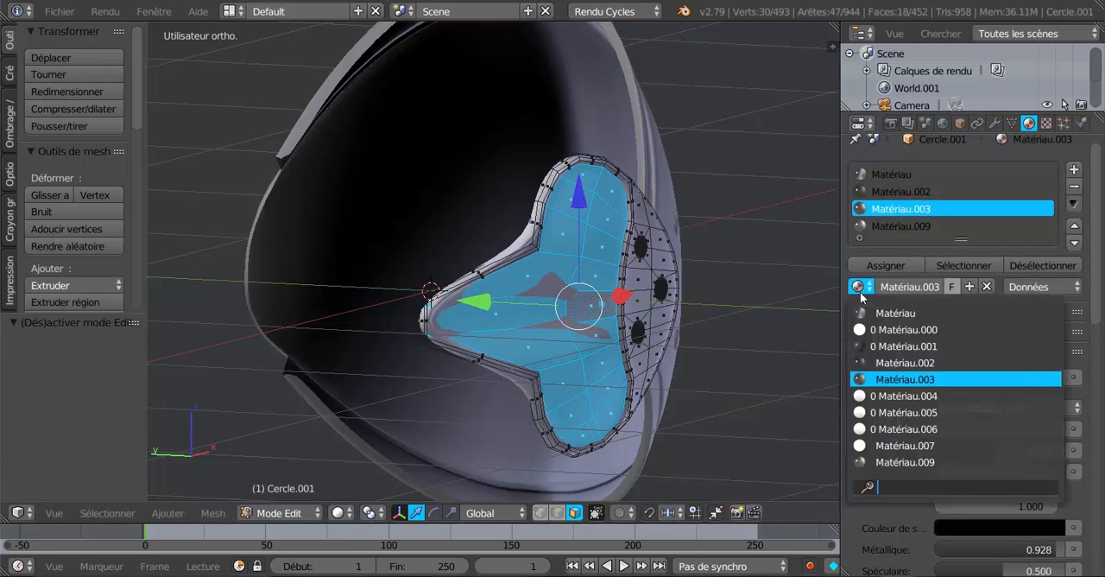
click(900, 347)
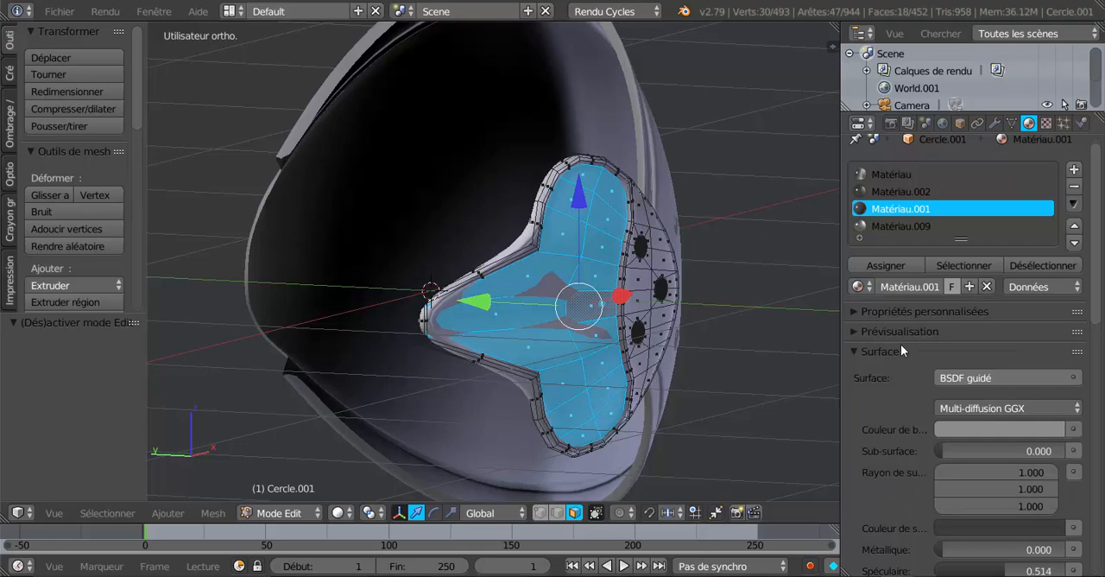
click(886, 265)
Preview the inner panel in rendered shading and examine the surface settings of Matériau.001
click(338, 513)
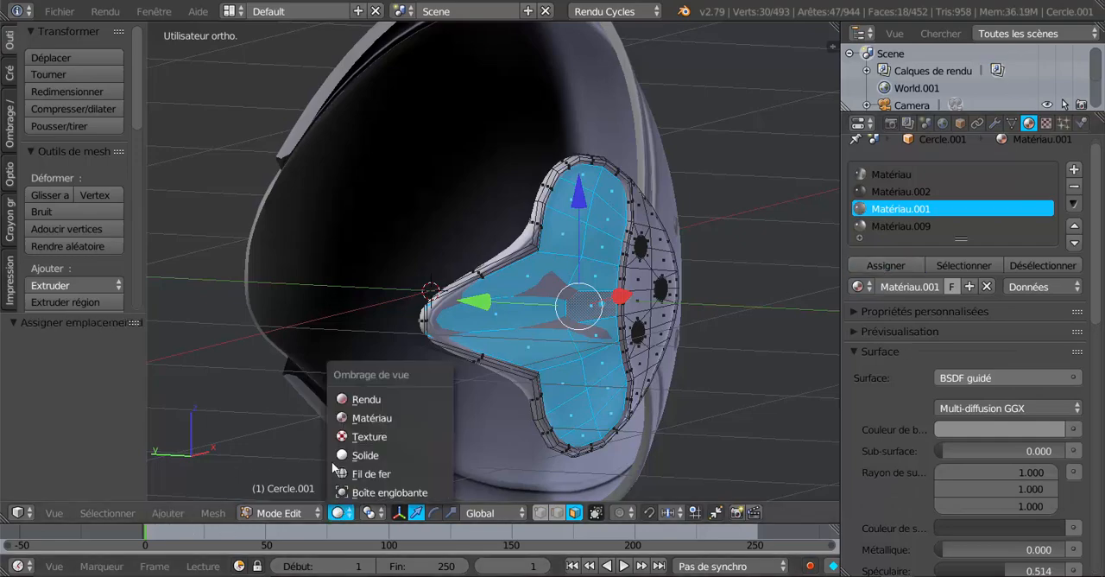
click(347, 394)
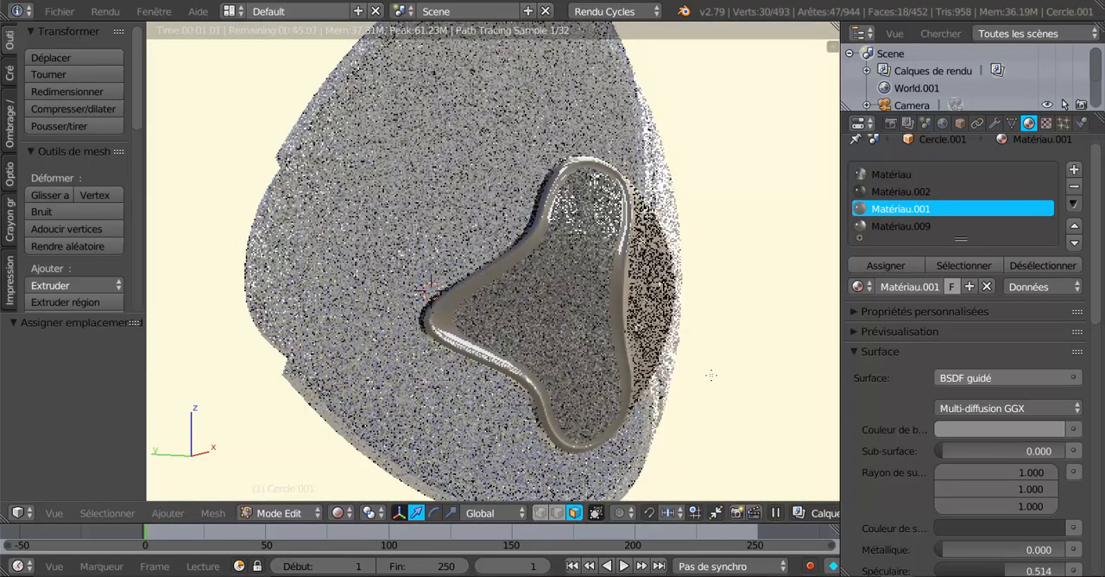
scroll(993, 377, down, 5)
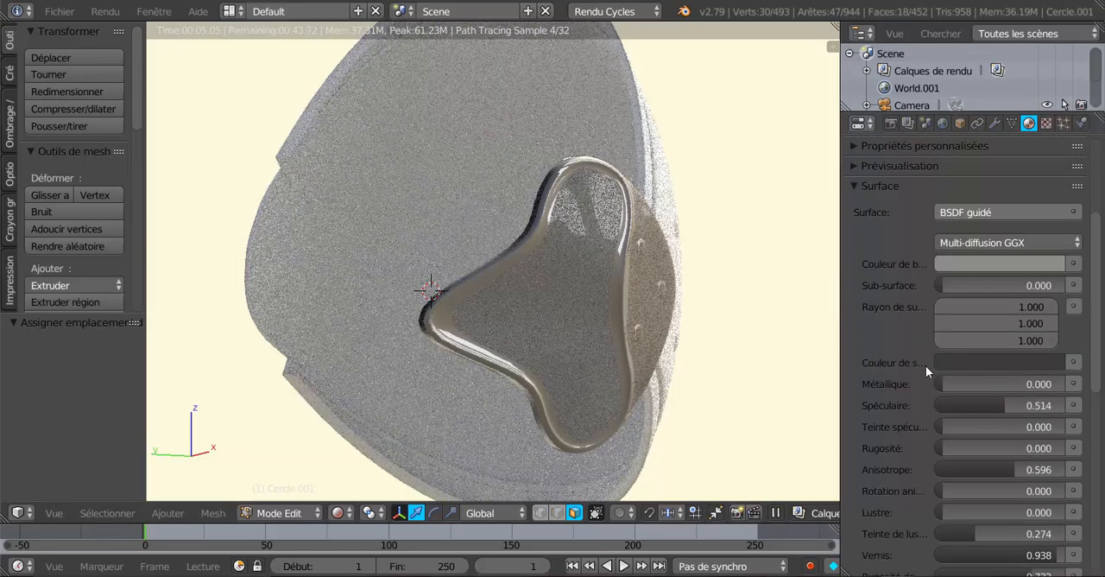
scroll(923, 369, up, 3)
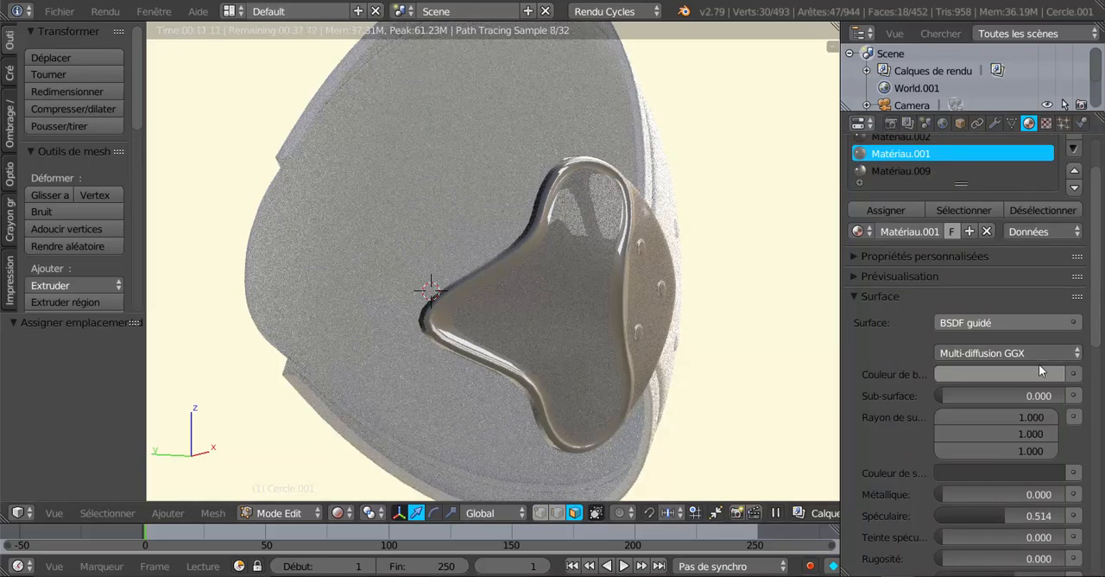
scroll(1037, 366, down, 2)
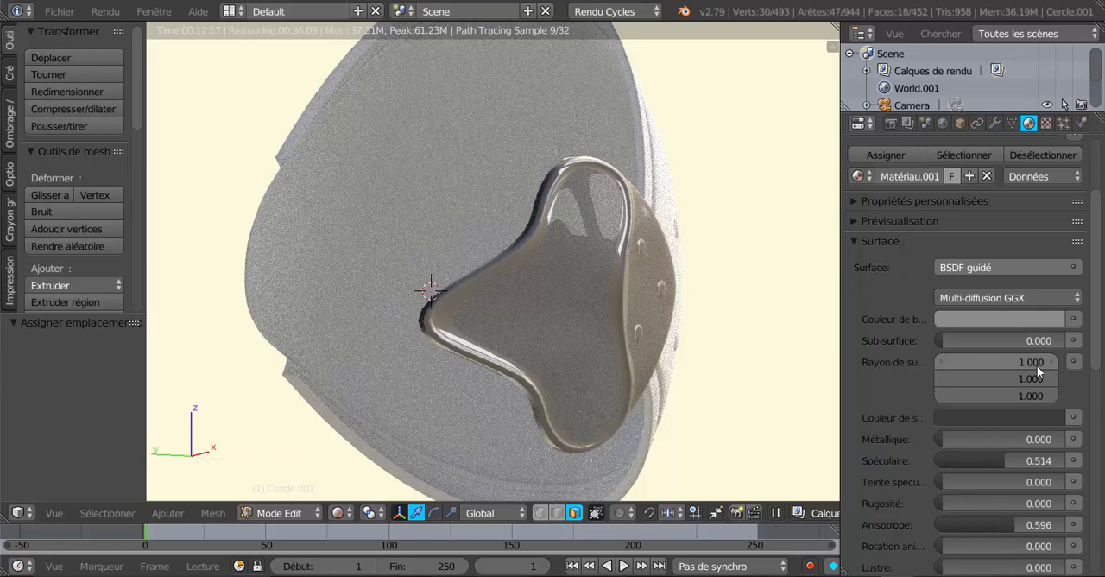
Assign Matériau.002 to the selected inner panel faces instead of Matériau.001
scroll(963, 377, up, 1)
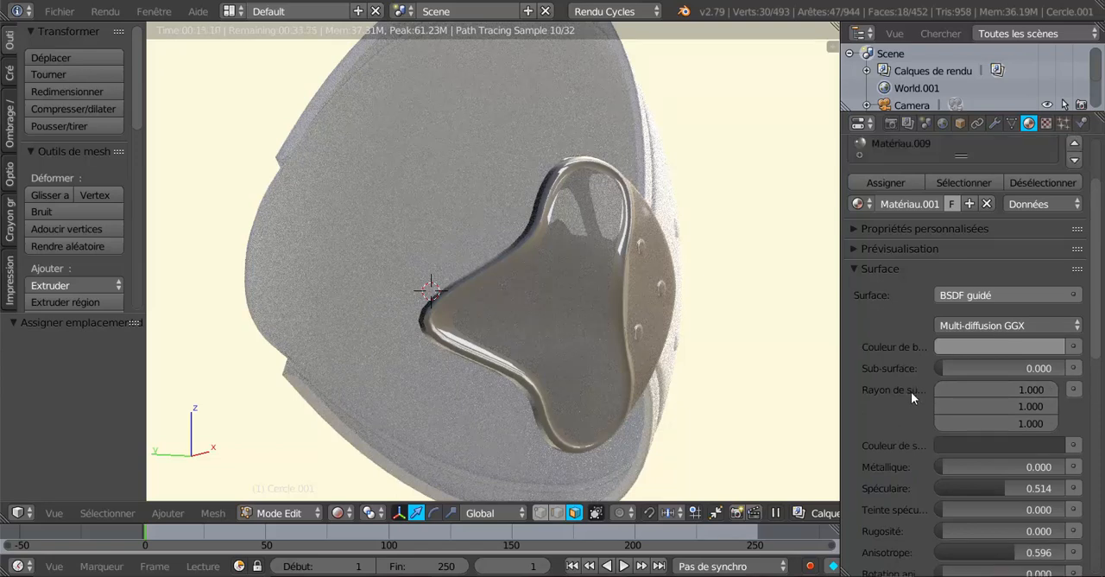
scroll(898, 374, up, 3)
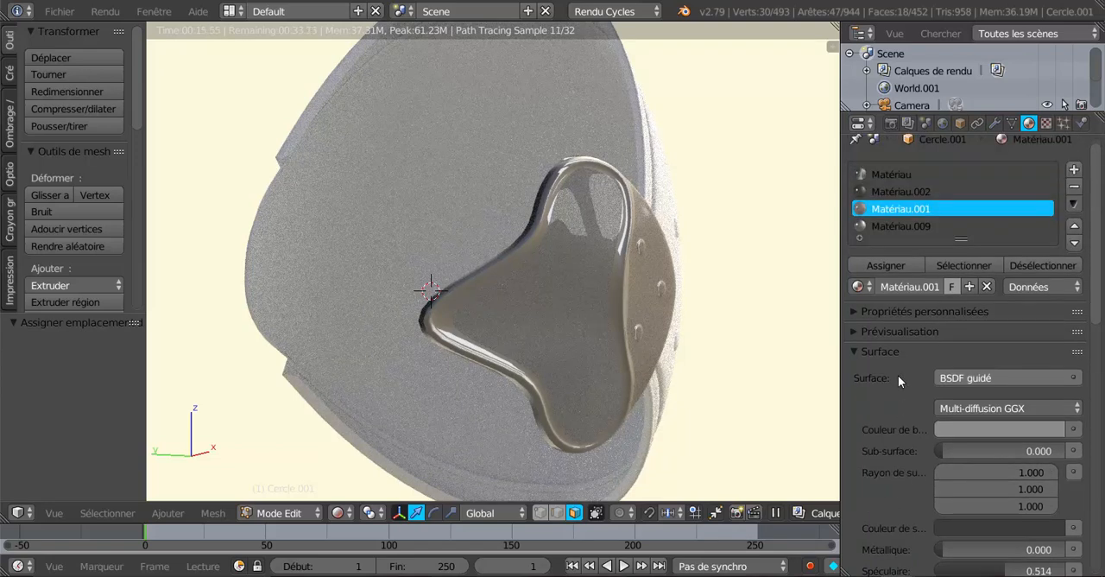
click(889, 226)
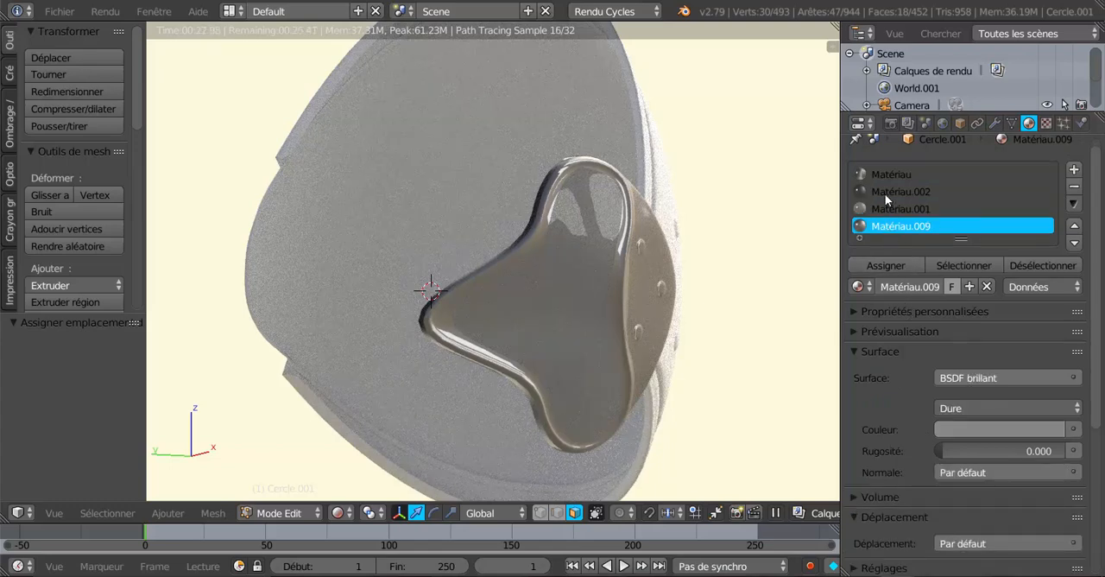
click(886, 194)
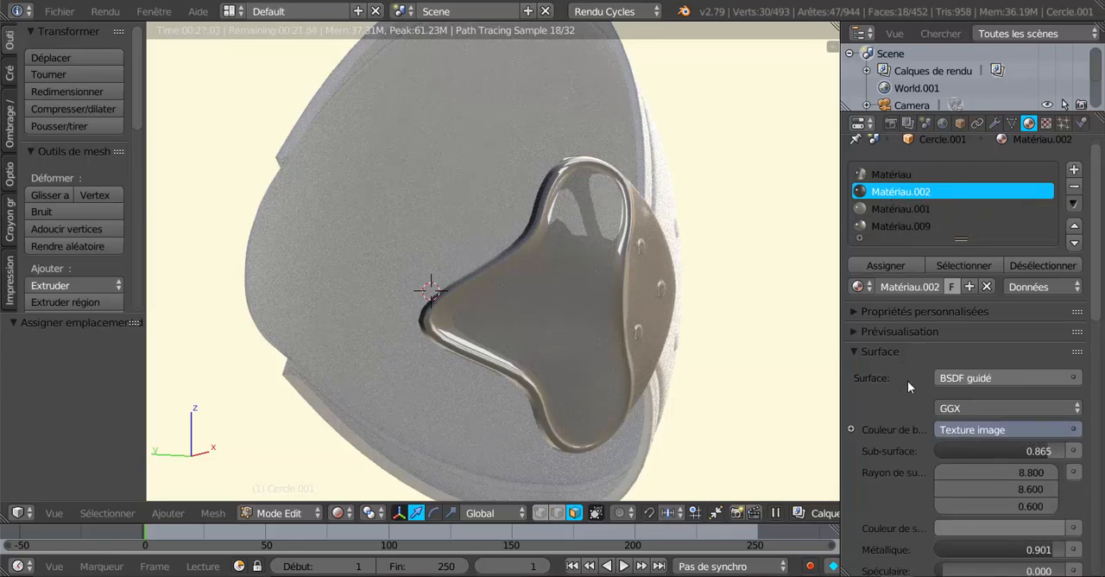
click(890, 267)
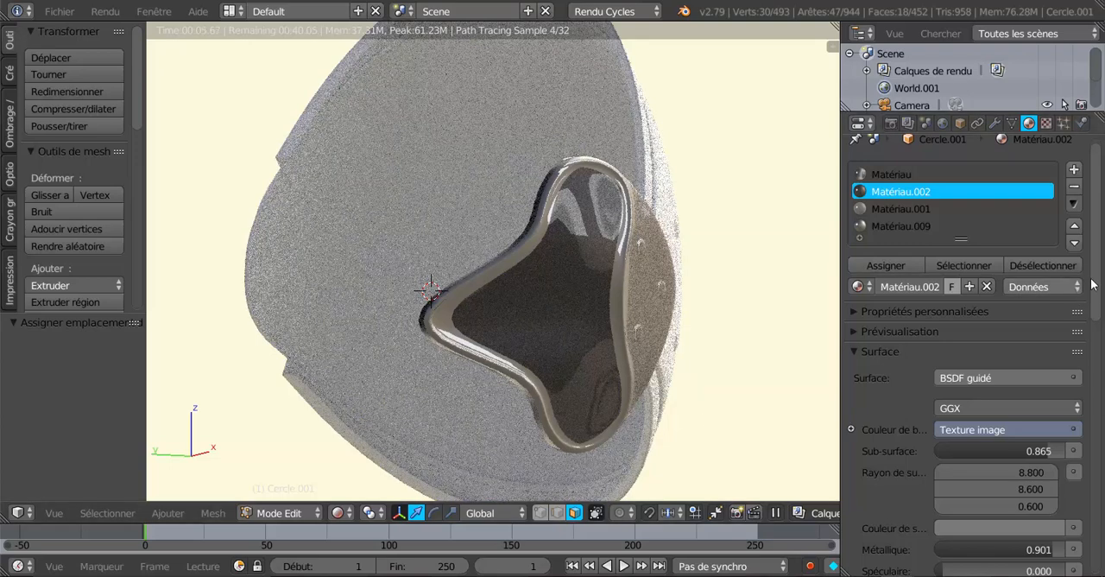
Show the image texture settings of Matériau.002 in a widened properties editor and unpack its Métal137.jpg image
drag(1095, 278, 1101, 309)
scroll(1101, 315, down, 6)
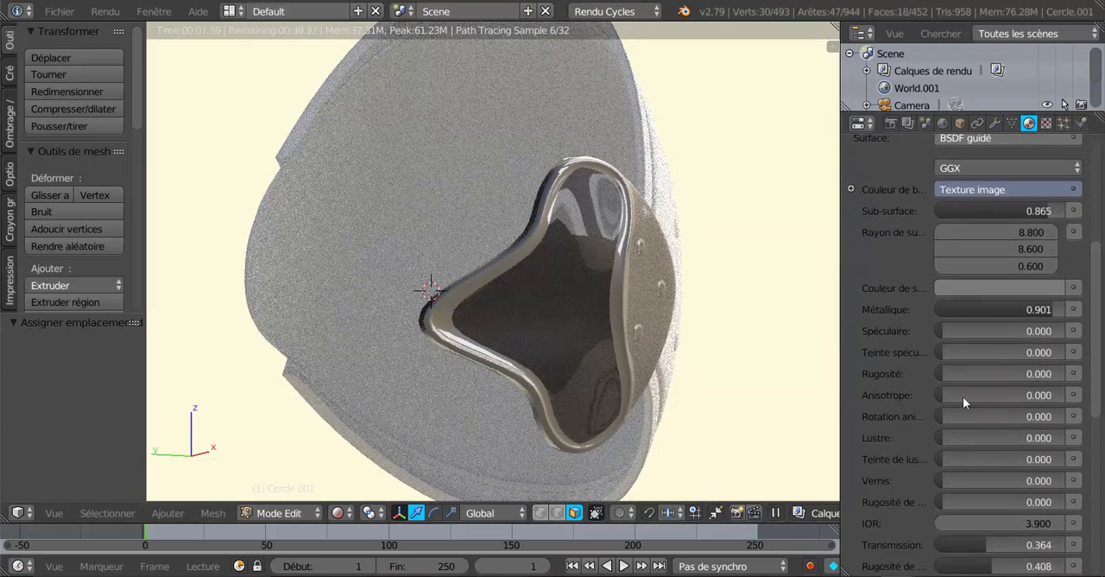
click(1045, 124)
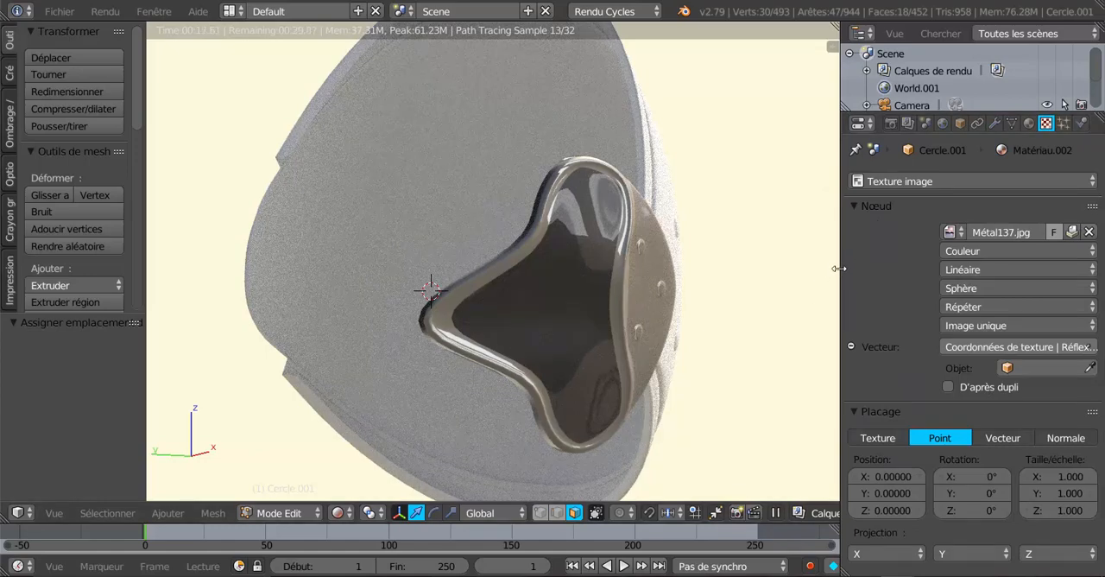
drag(837, 268, 747, 268)
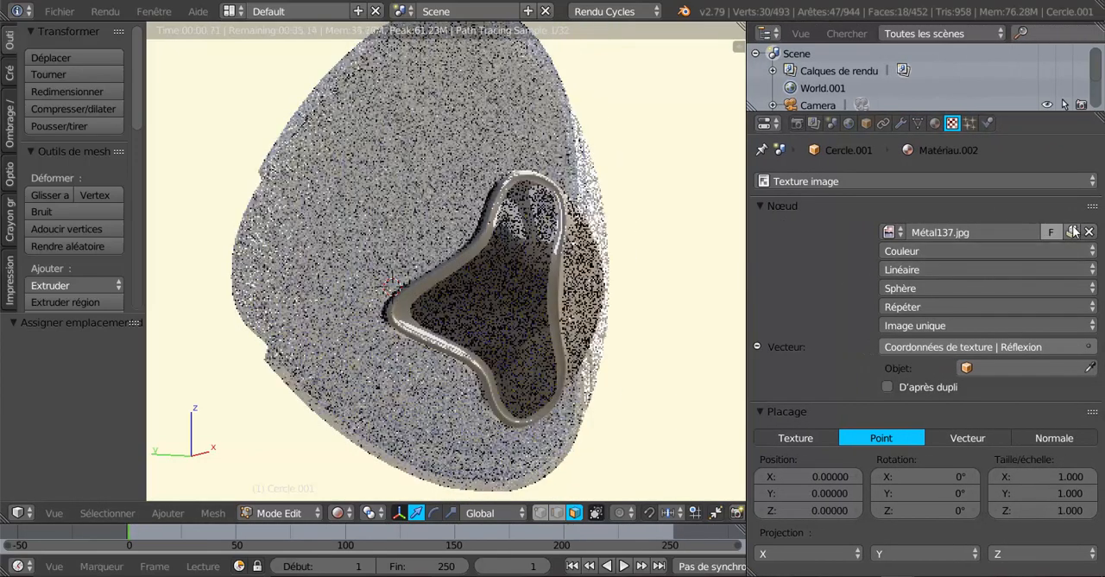
click(1072, 232)
click(1072, 231)
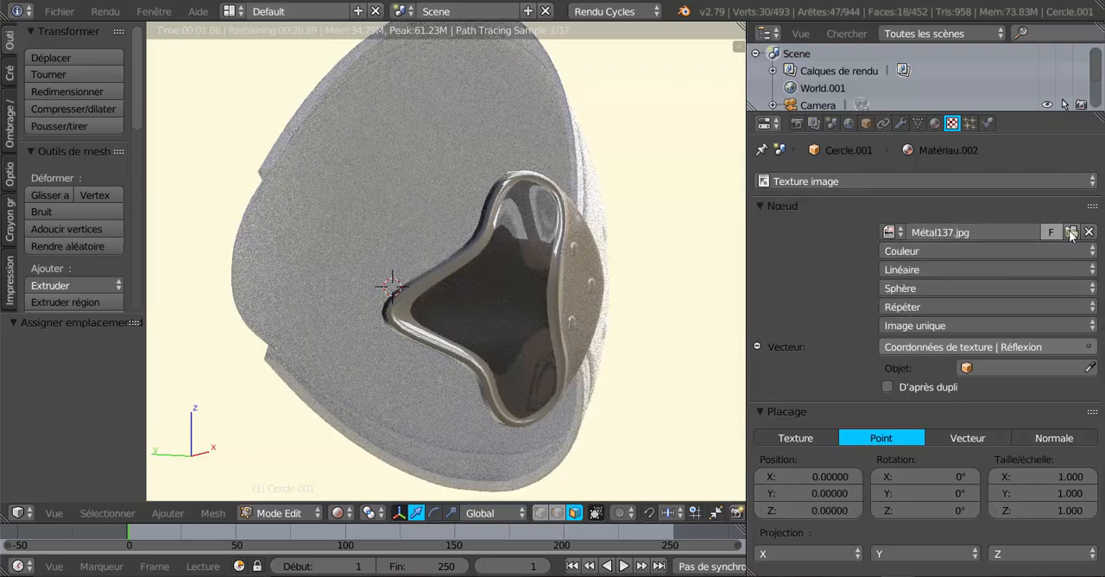
Replace the texture image of Matériau.002 with Métal017.jpg from the Métal texture folder
click(1071, 232)
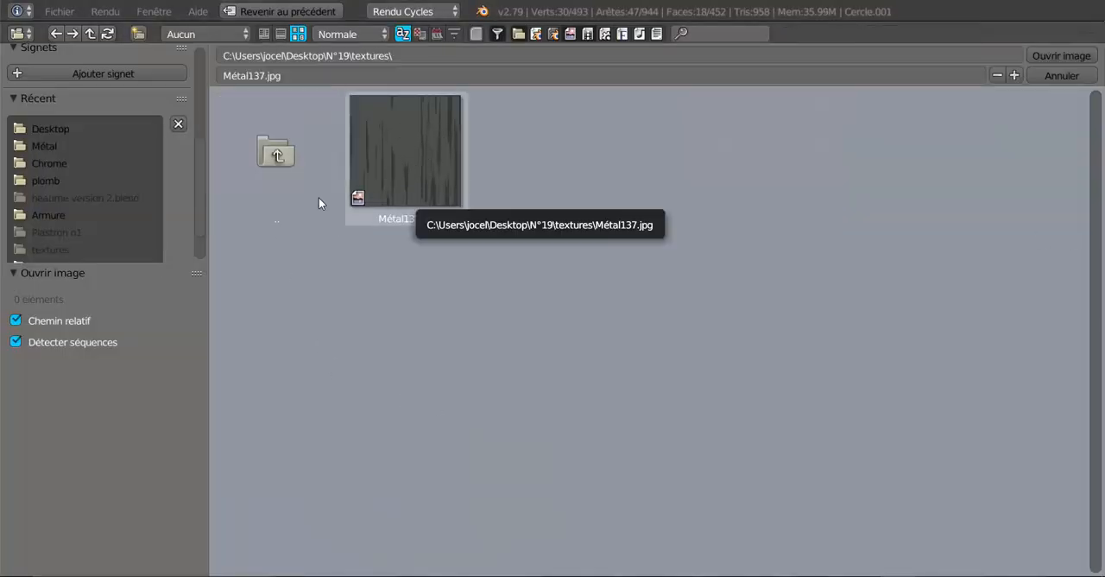
click(276, 158)
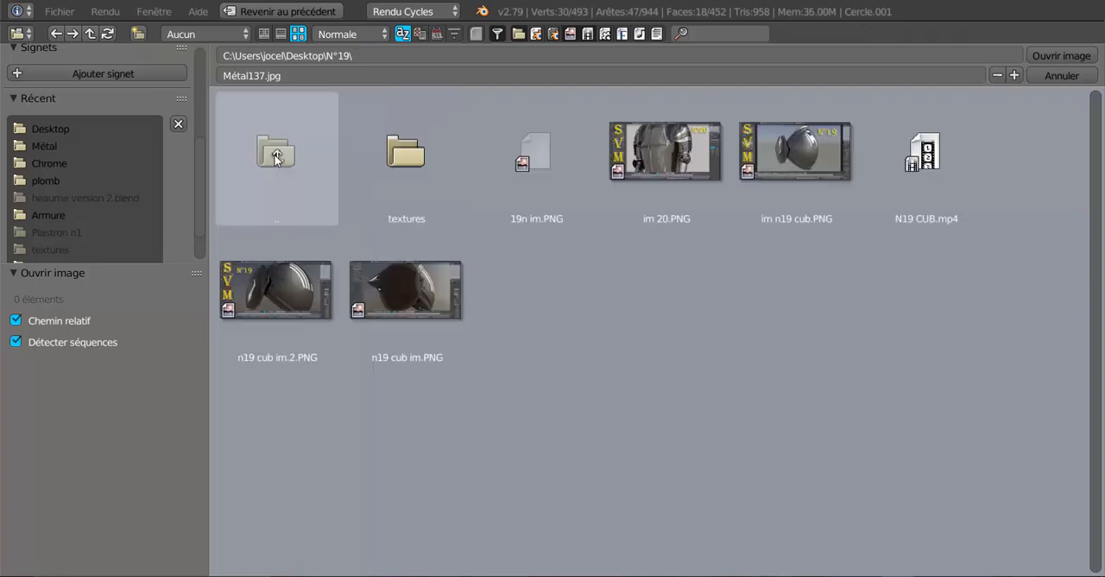
click(48, 147)
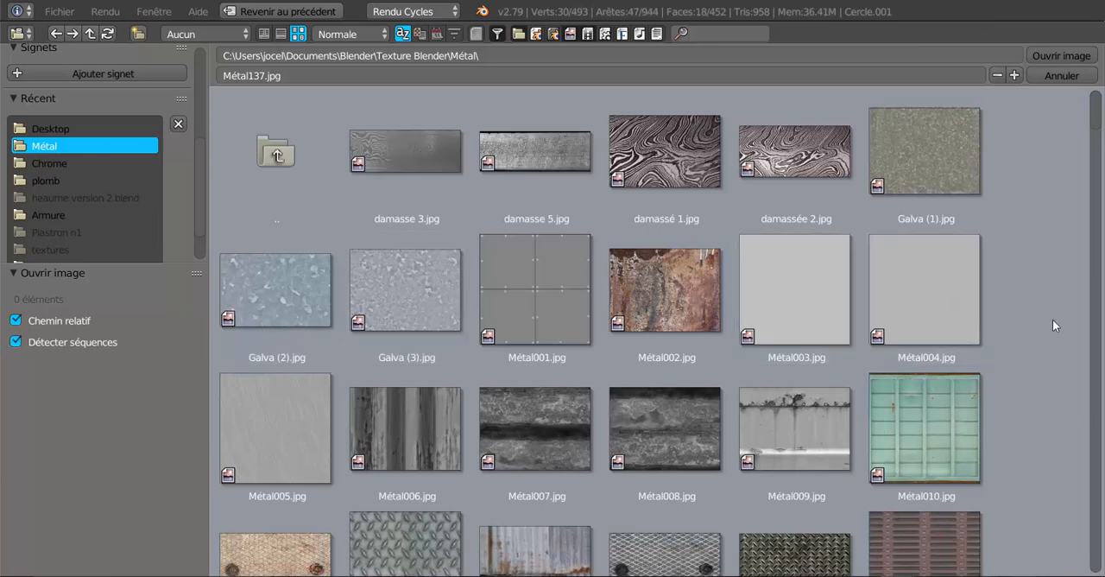
scroll(1053, 319, down, 3)
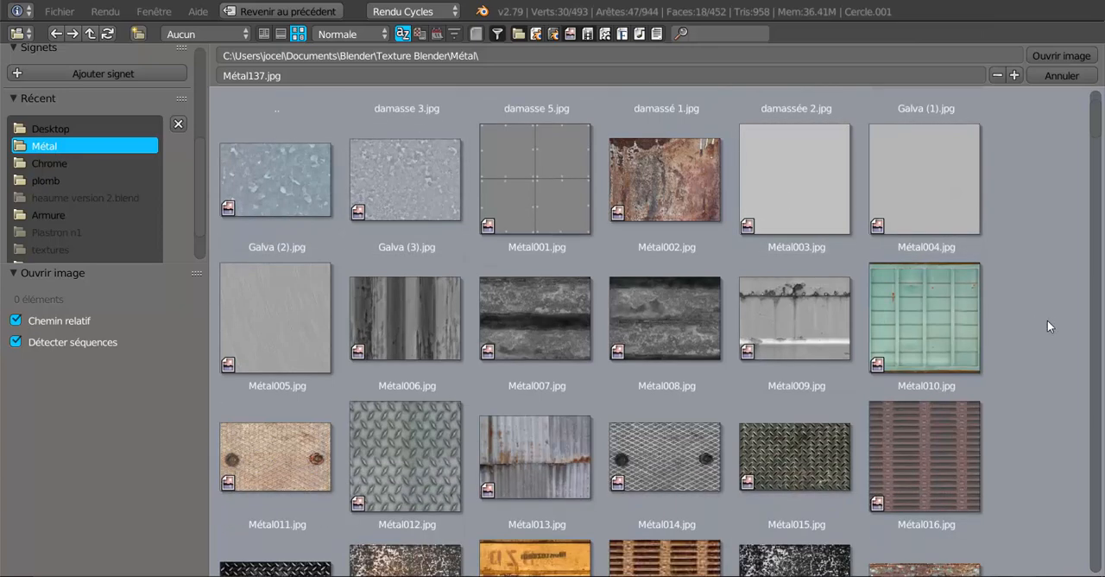
click(408, 453)
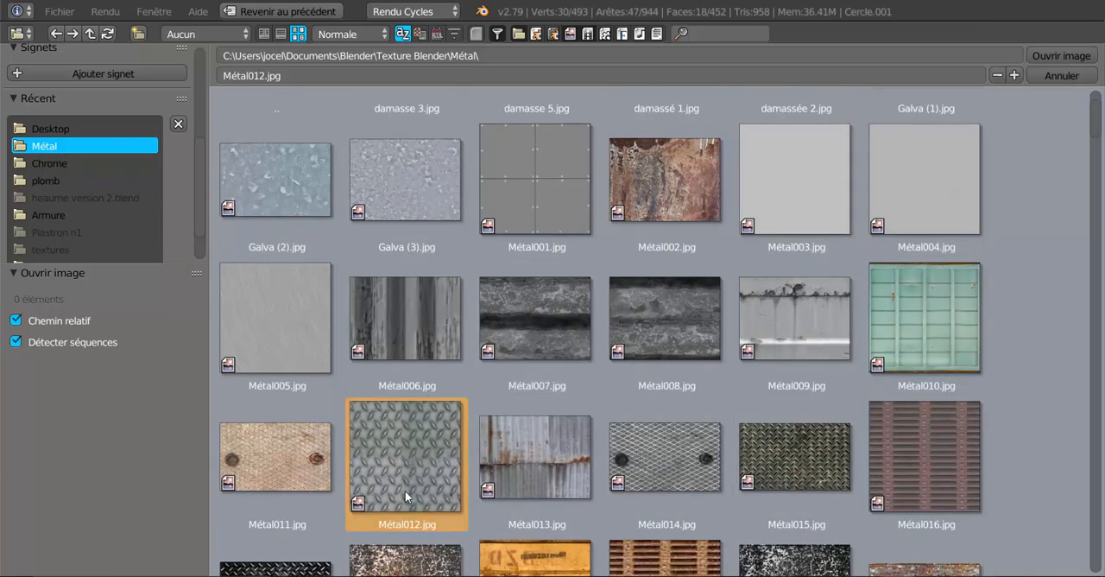
scroll(405, 471, down, 2)
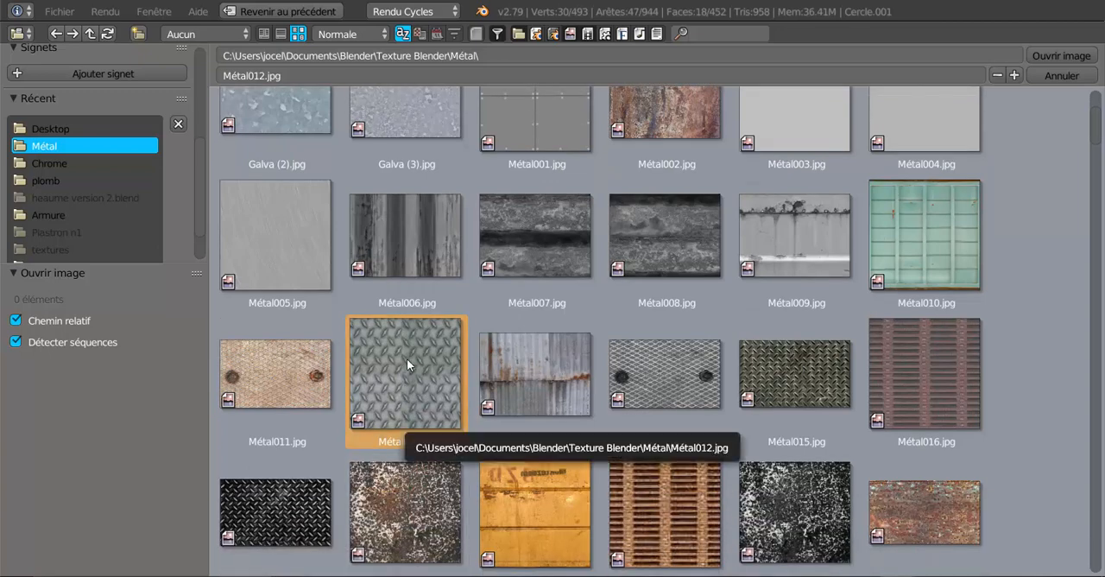
scroll(406, 359, down, 1)
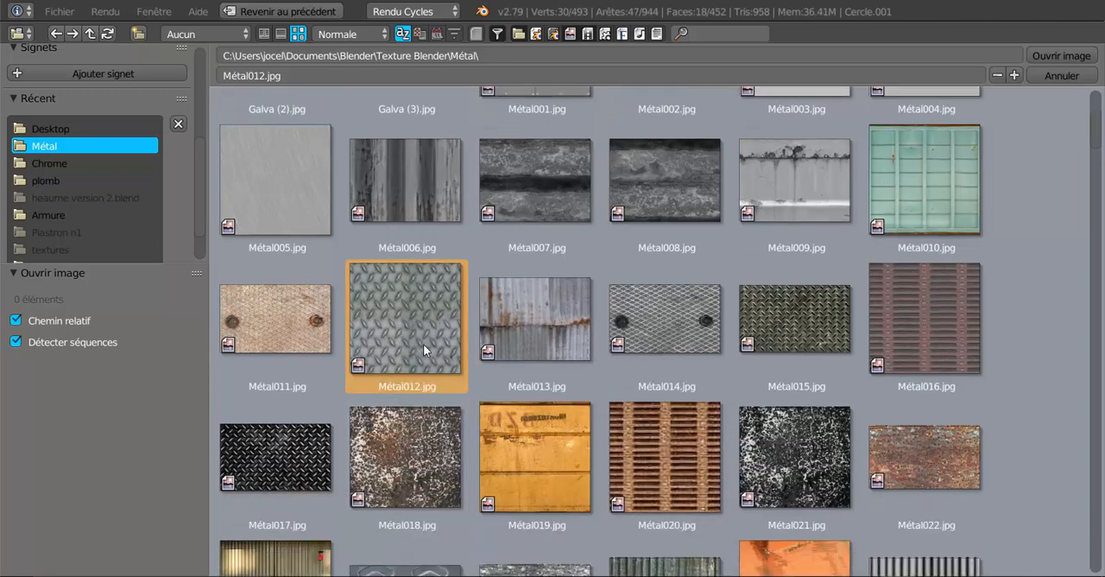
click(285, 460)
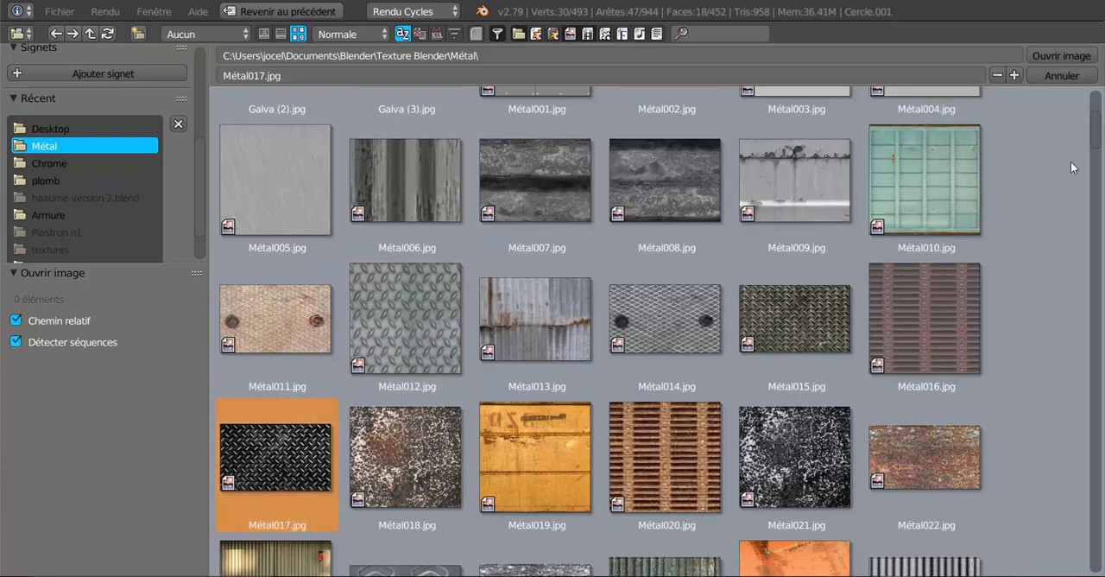
click(1061, 56)
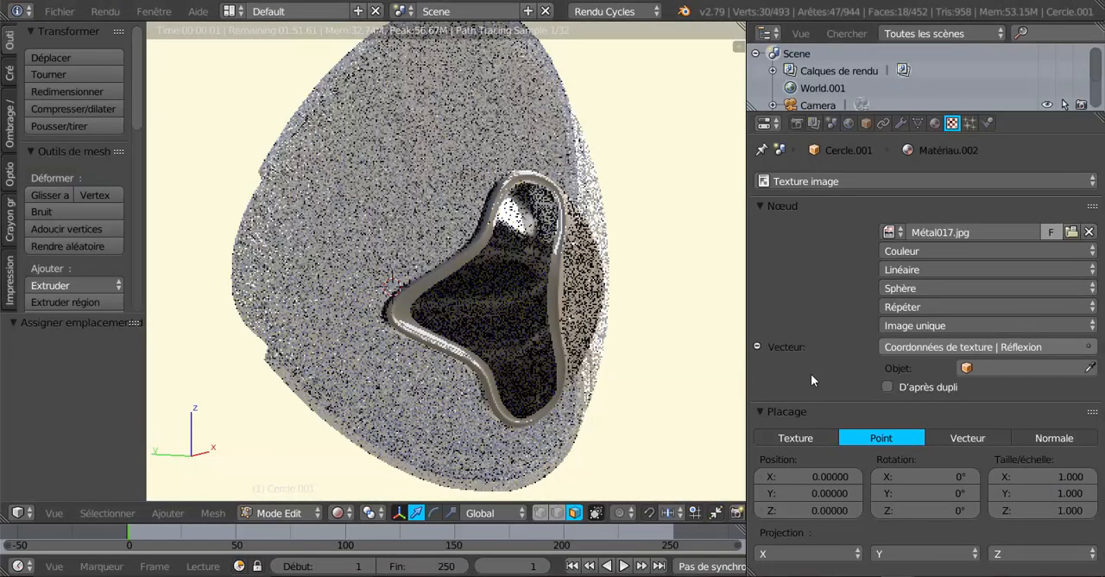
Try the Plat projection for the Métal017.jpg texture on the inner panel and set it to Boîte
middle_drag(629, 392, 597, 385)
scroll(620, 391, up, 2)
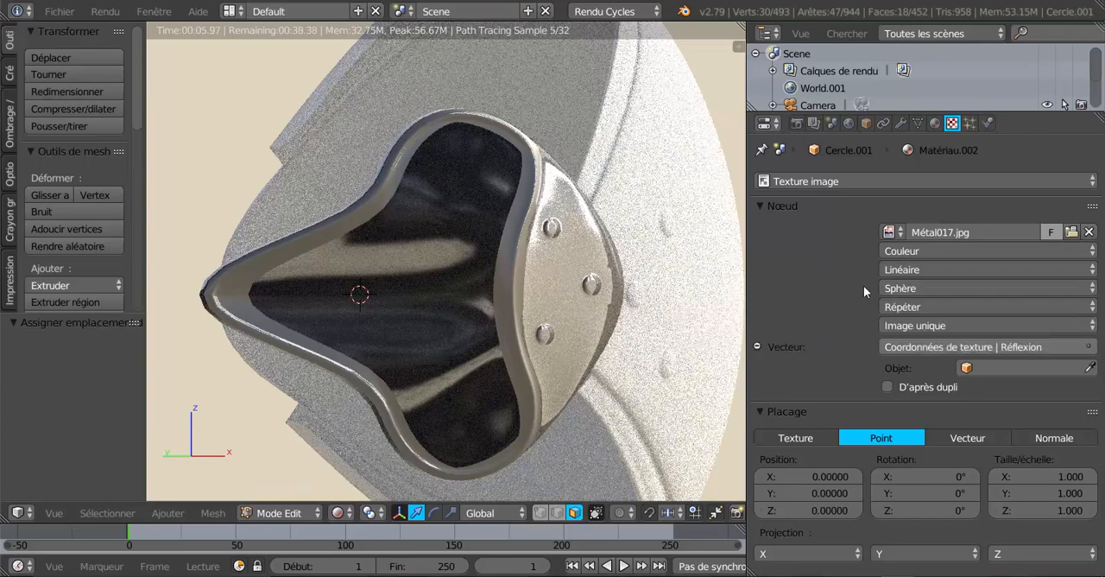
click(948, 290)
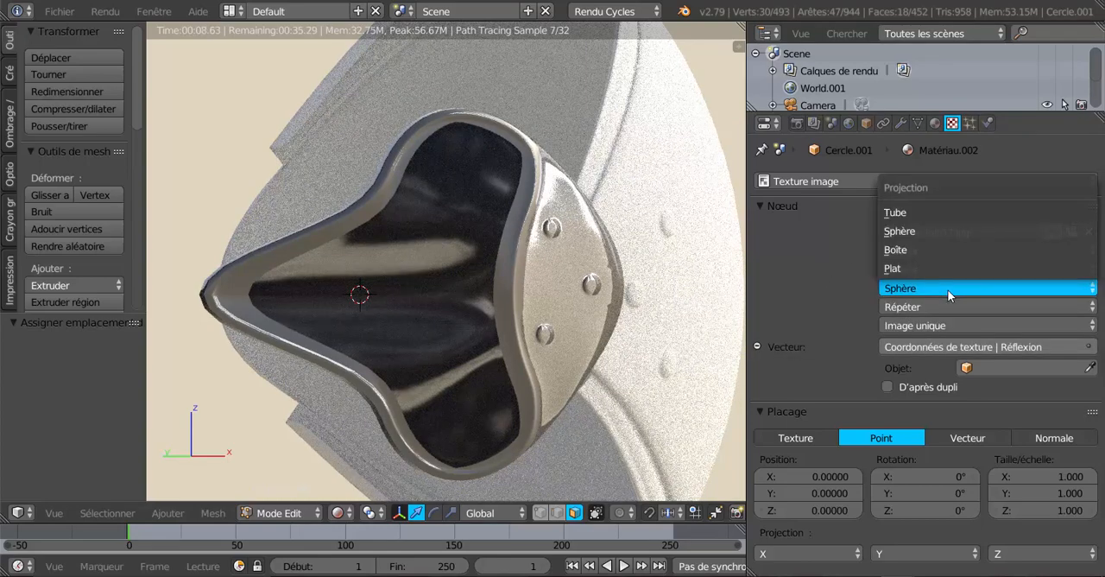
click(936, 268)
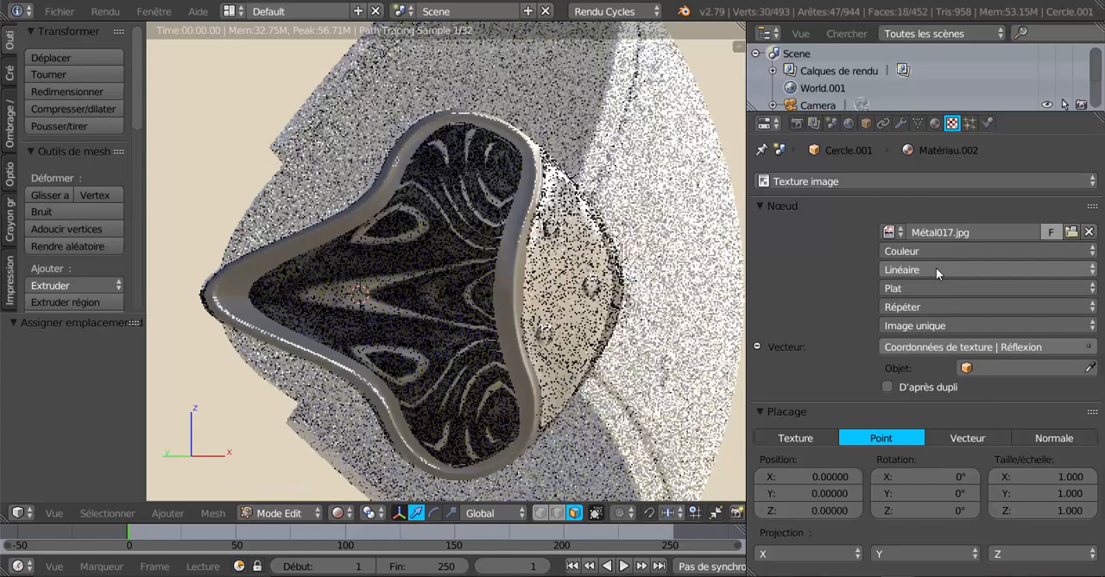
click(924, 289)
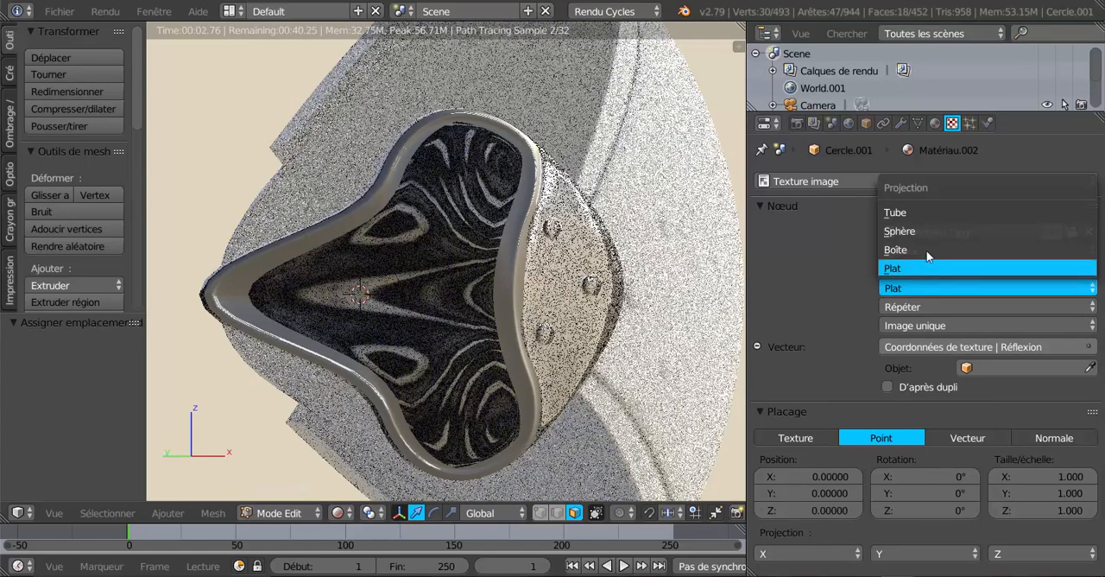
click(927, 249)
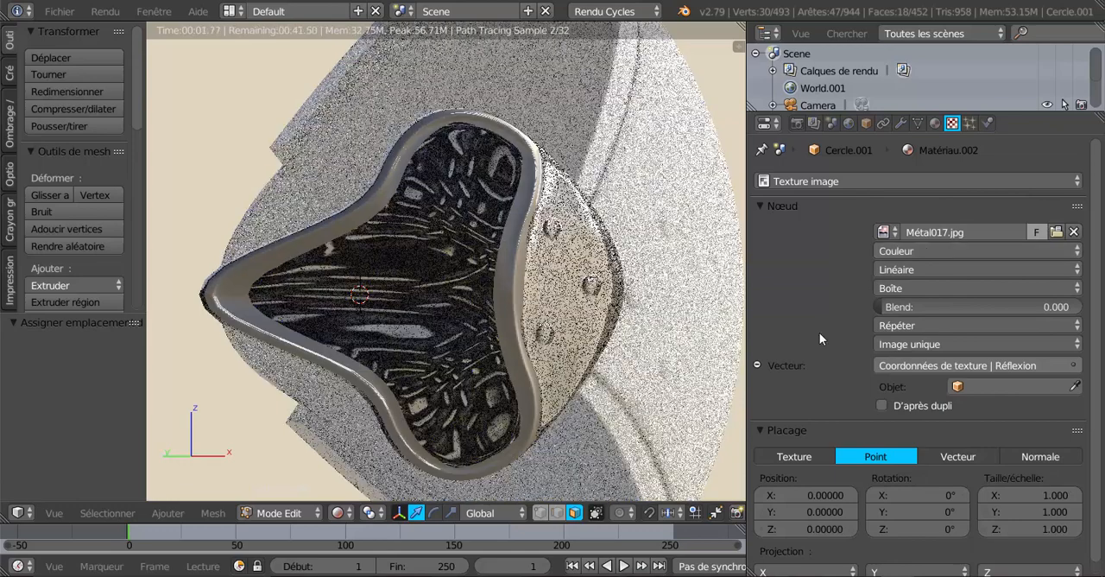
Set the image texture's vector to the Générée texture coordinates and review the surface settings of Matériau.002
scroll(987, 396, down, 1)
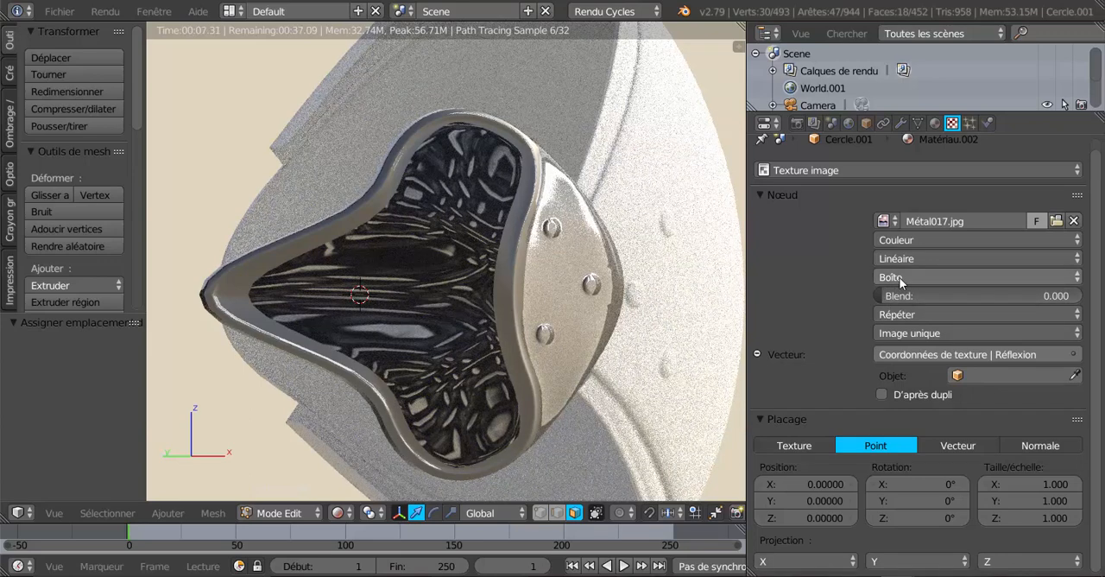
click(929, 355)
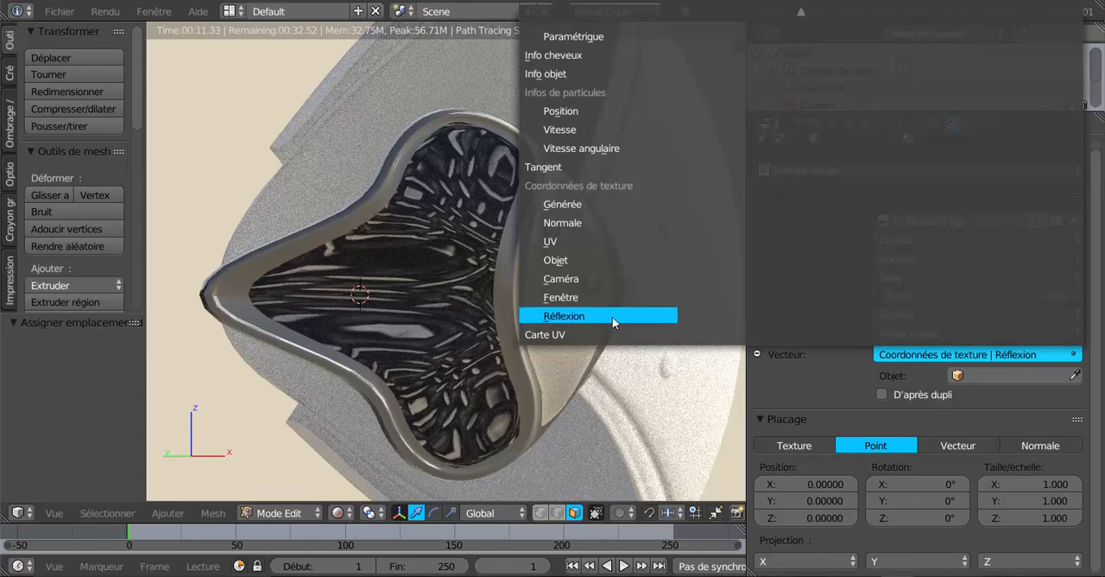
click(574, 205)
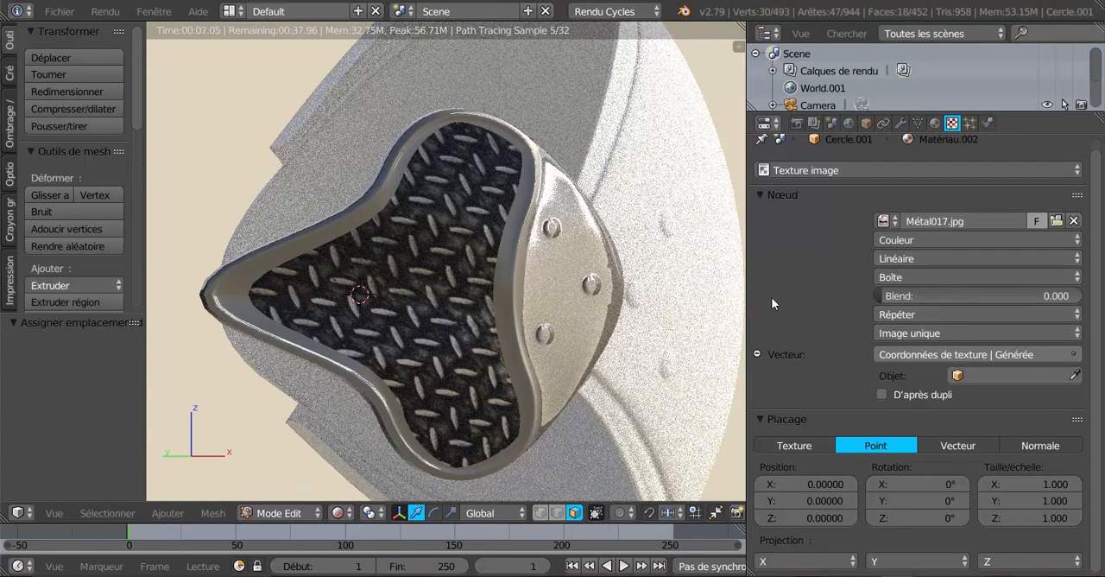
scroll(771, 302, up, 1)
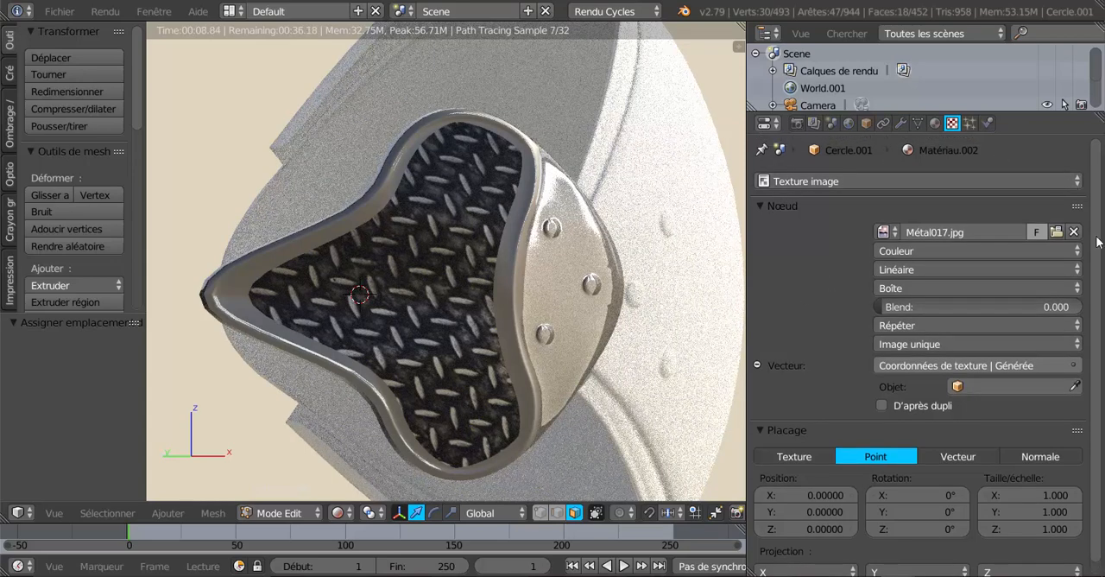
click(936, 123)
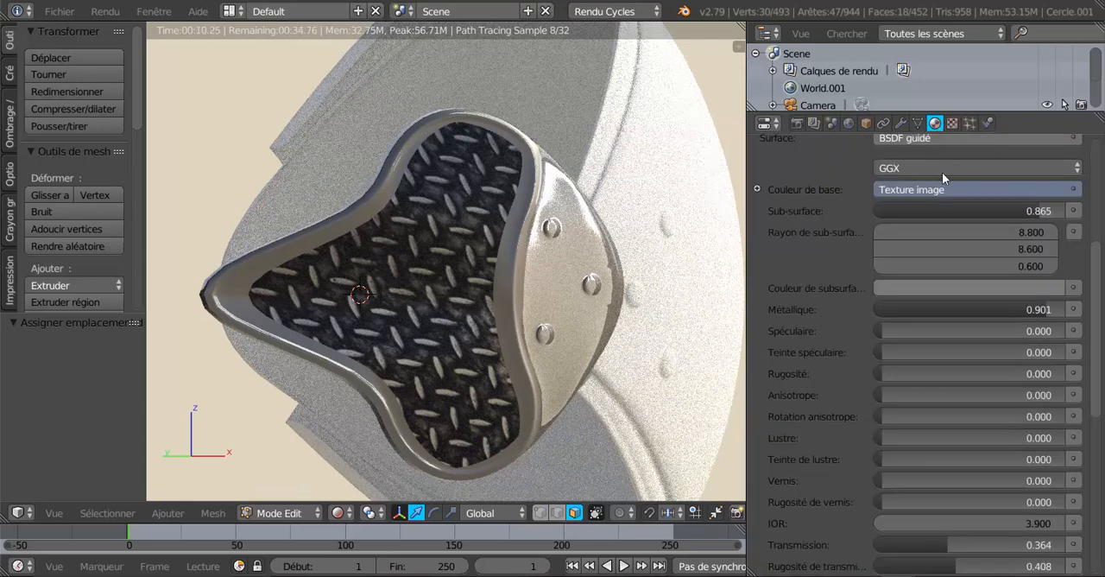
scroll(918, 191, up, 3)
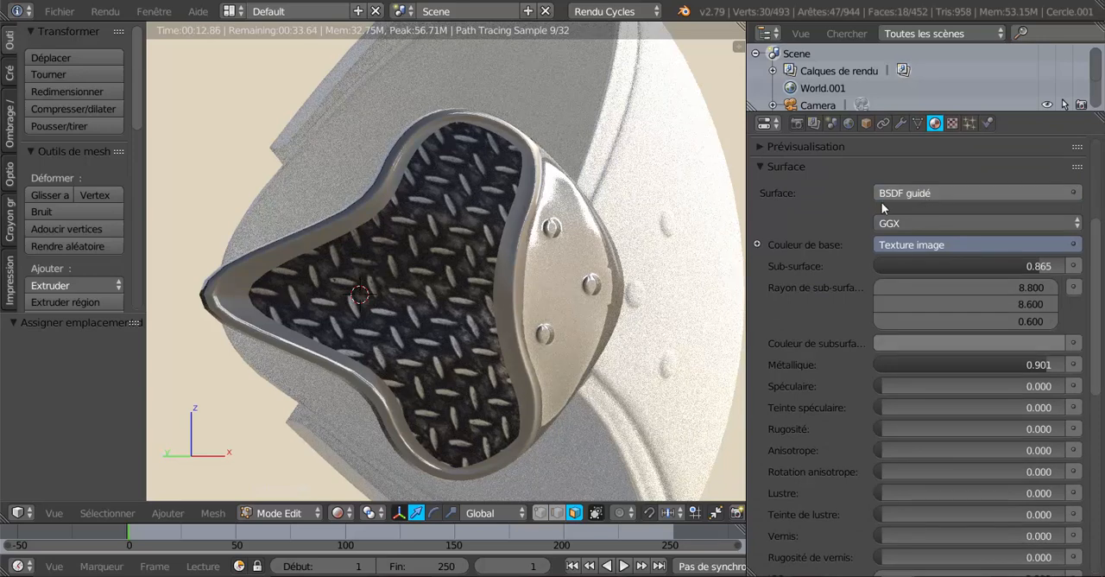
scroll(938, 274, down, 3)
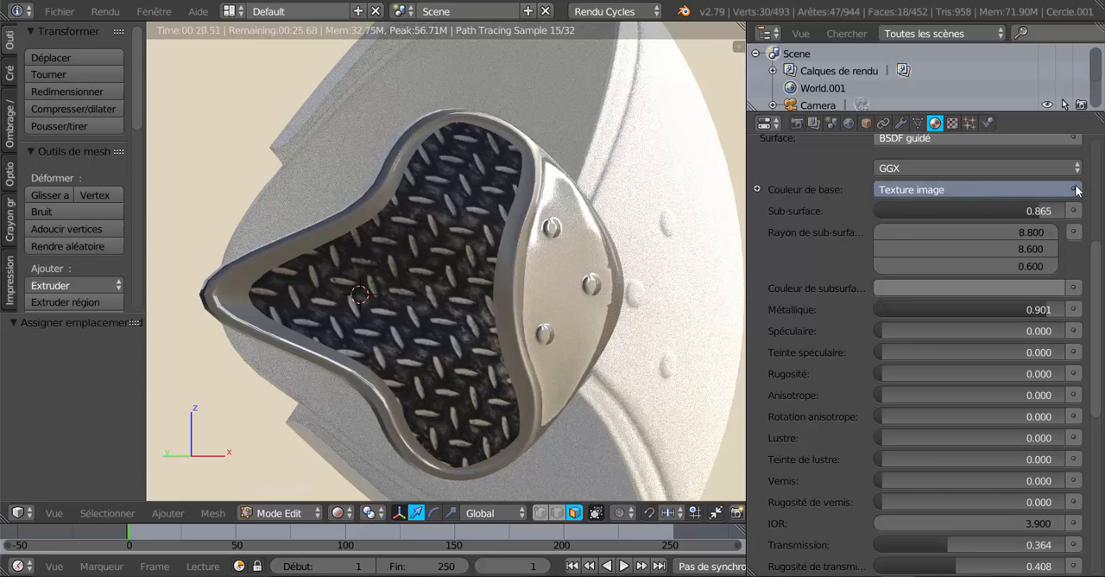
Compare the Plat projection on the inner panel's texture with Générée coordinates and restore the Boîte projection
click(951, 123)
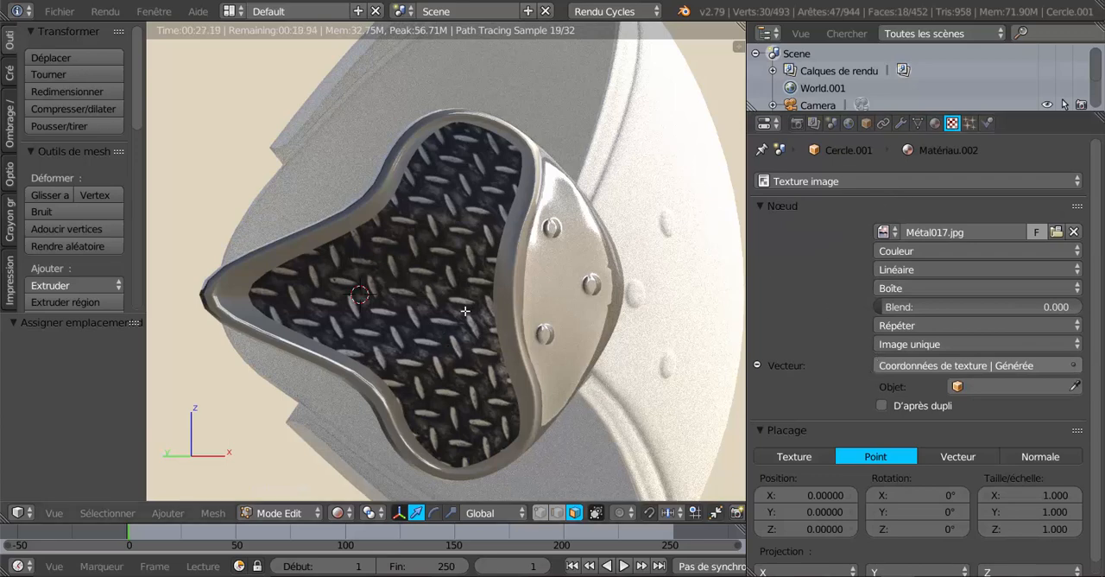
click(943, 289)
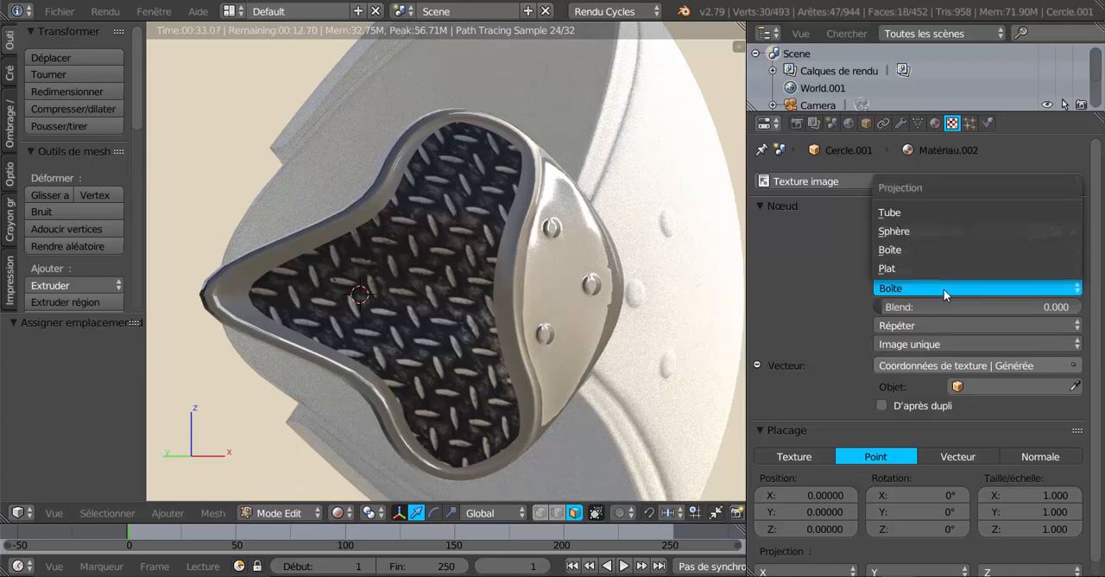
click(941, 268)
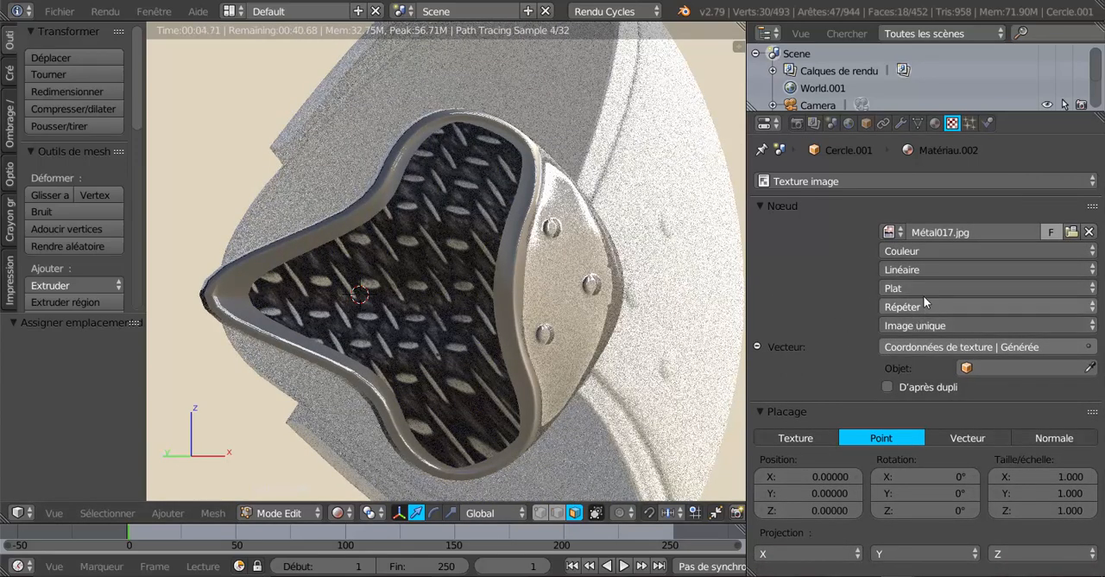
click(922, 288)
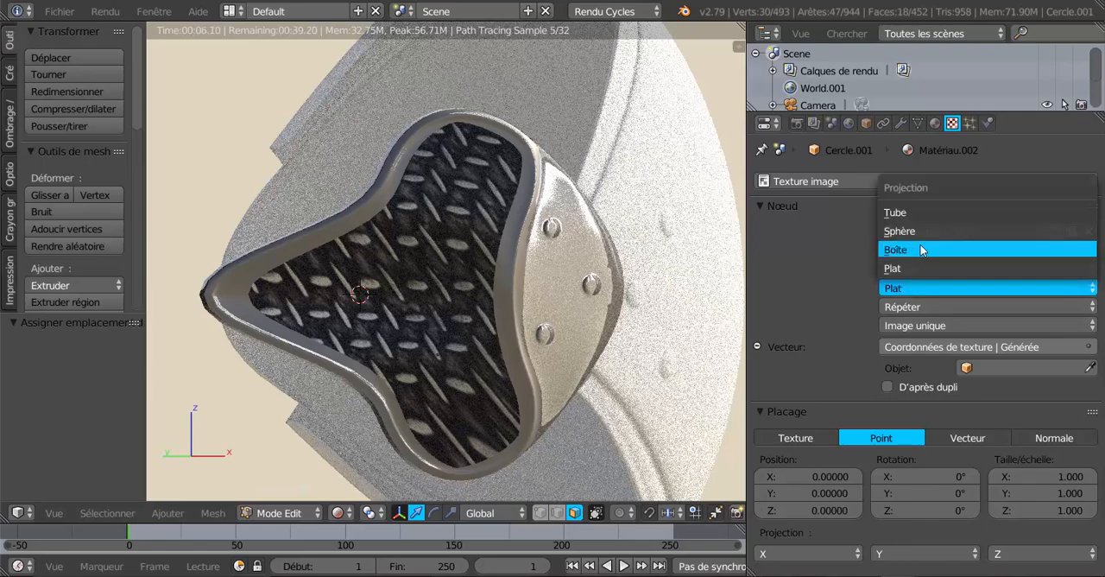
click(922, 250)
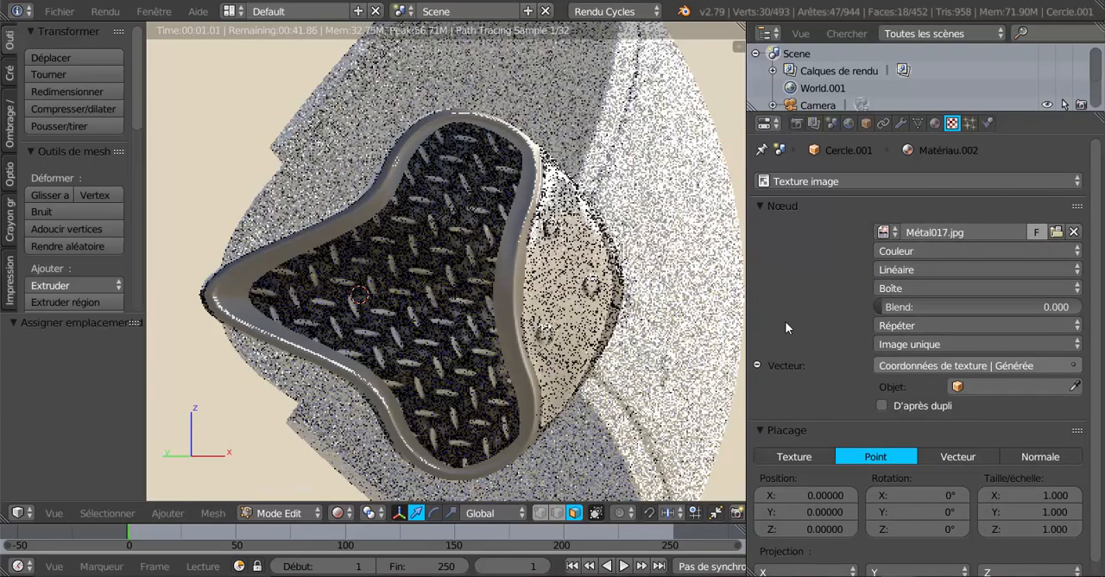
Set the mapping scale of the inner panel's Métal017.jpg texture to 5.700 on X, Y and Z
scroll(444, 429, down, 2)
middle_drag(444, 429, 493, 432)
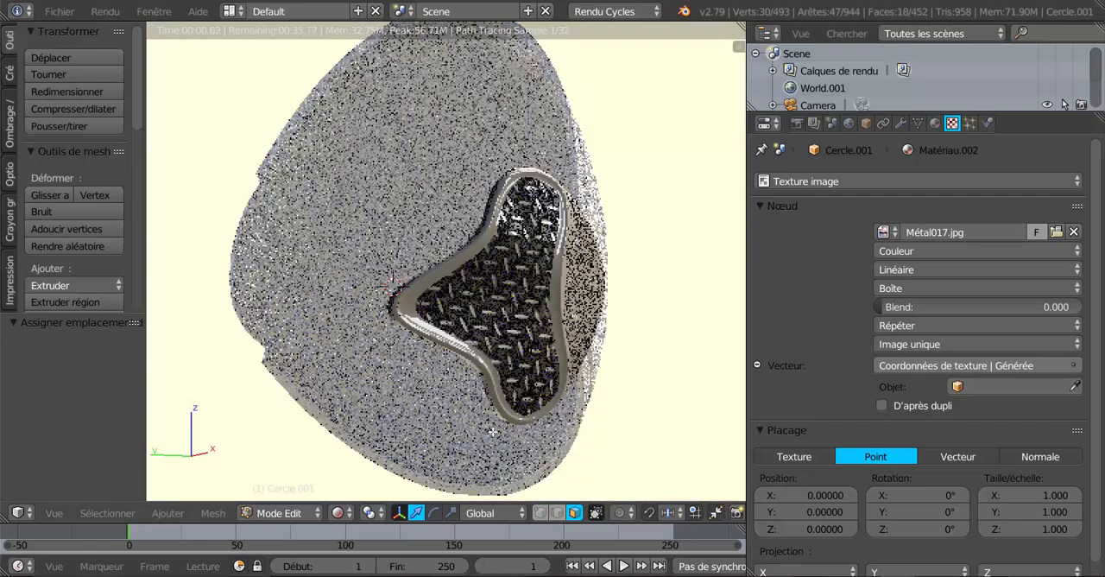
scroll(493, 432, up, 2)
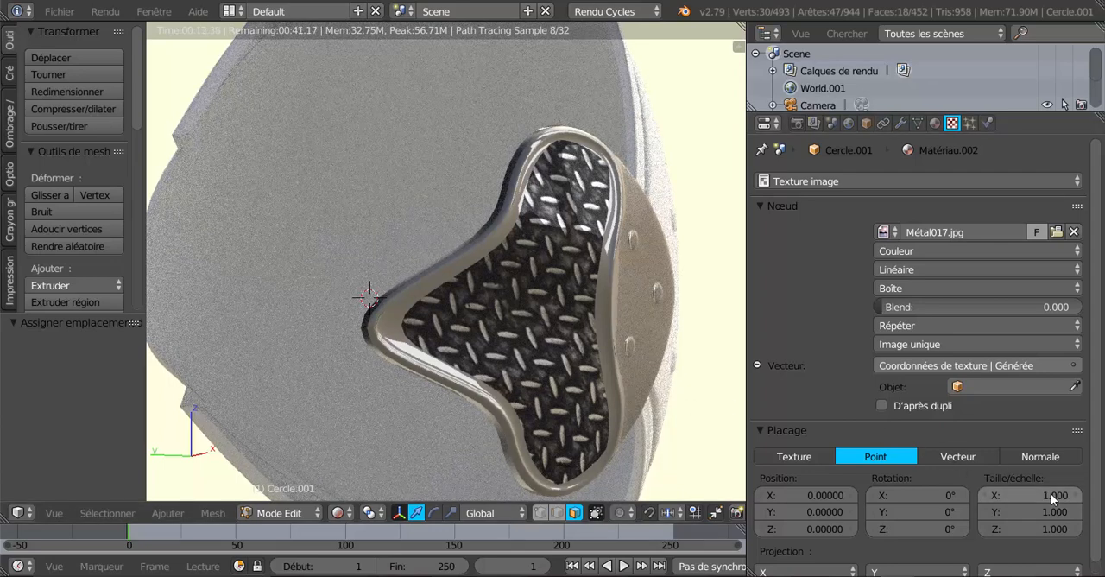
drag(1051, 493, 1104, 493)
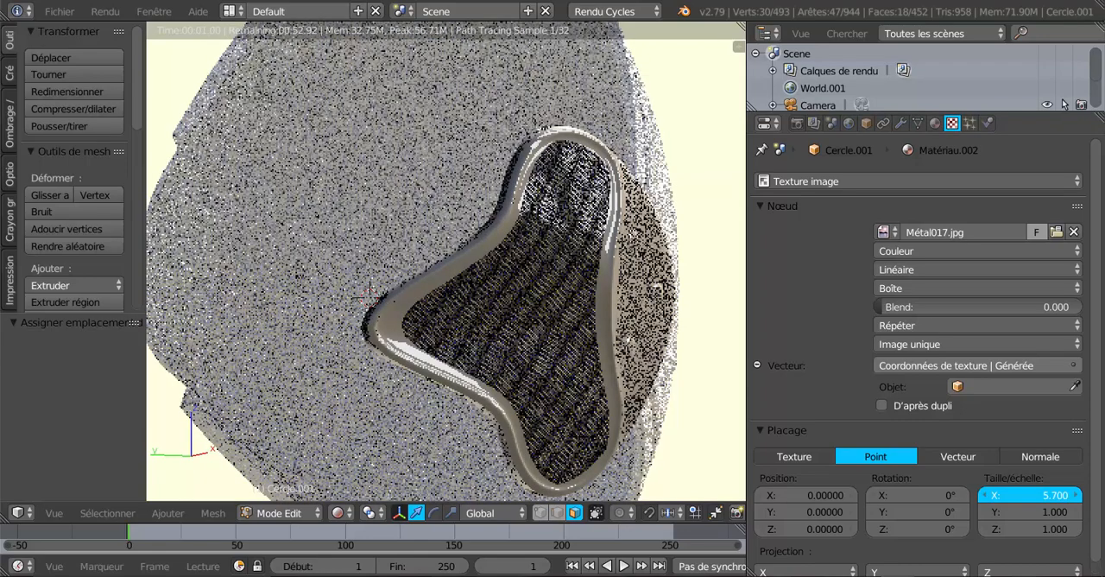
mouse_move(1041, 514)
mouse_down()
mouse_move(1104, 513)
mouse_move(1054, 528)
mouse_up()
click(983, 528)
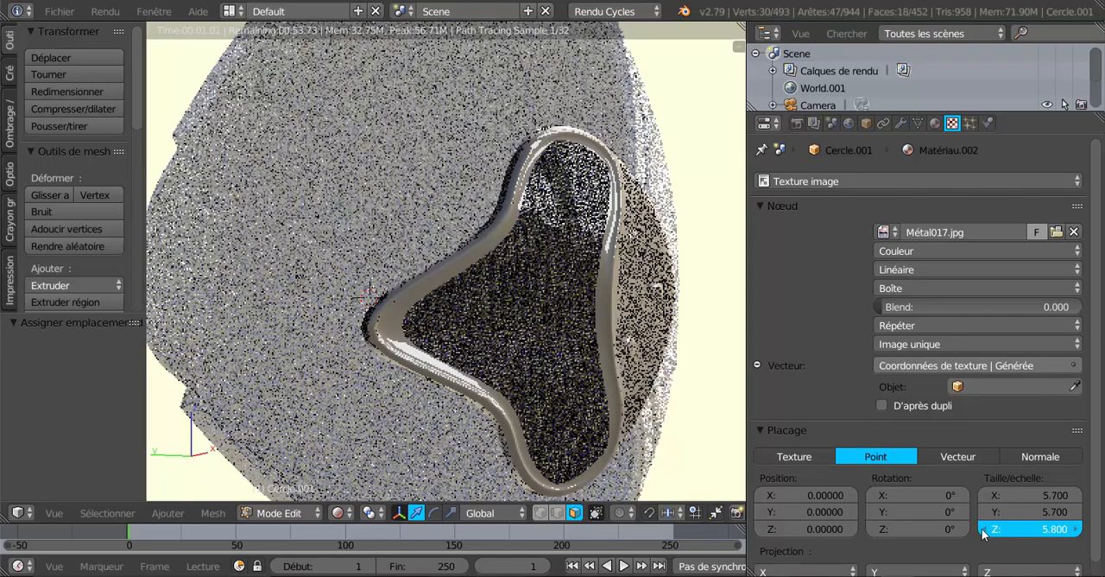
scroll(622, 426, up, 8)
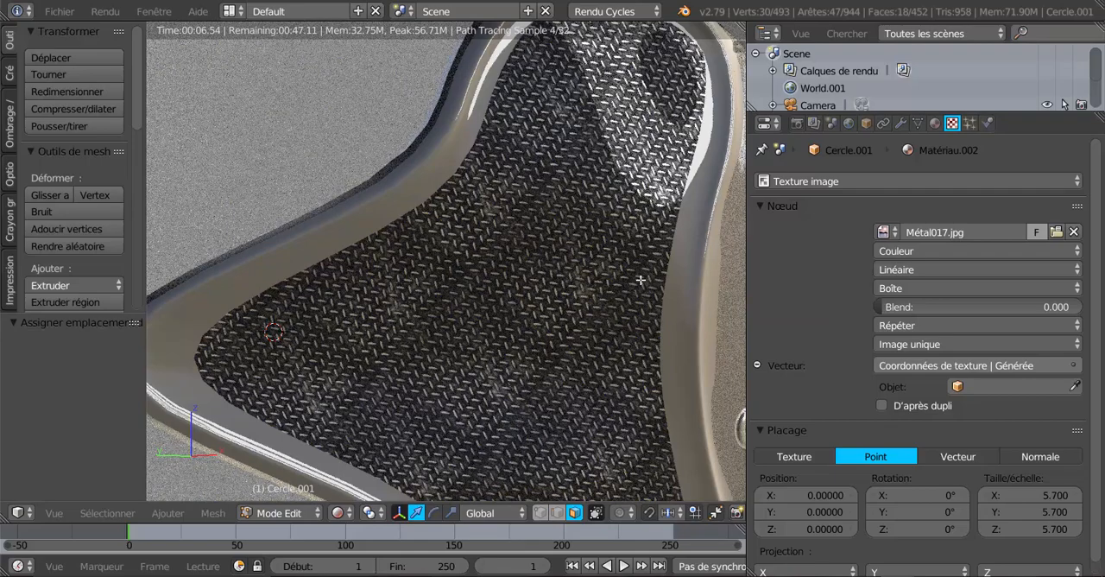
scroll(504, 341, down, 3)
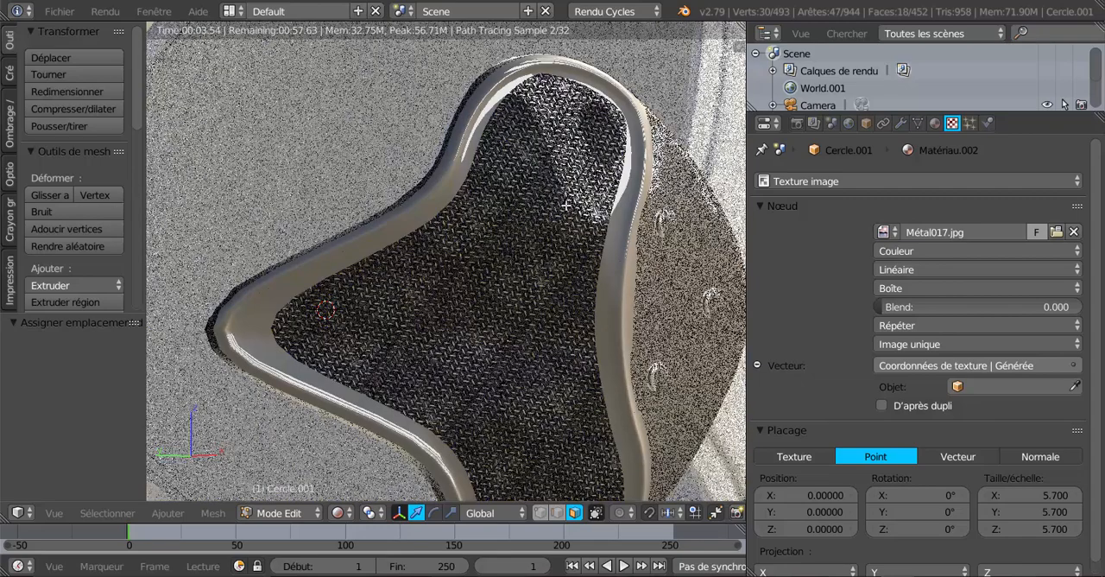
Try Métal012.jpg from the Métal folder as the inner panel's texture image
click(1057, 232)
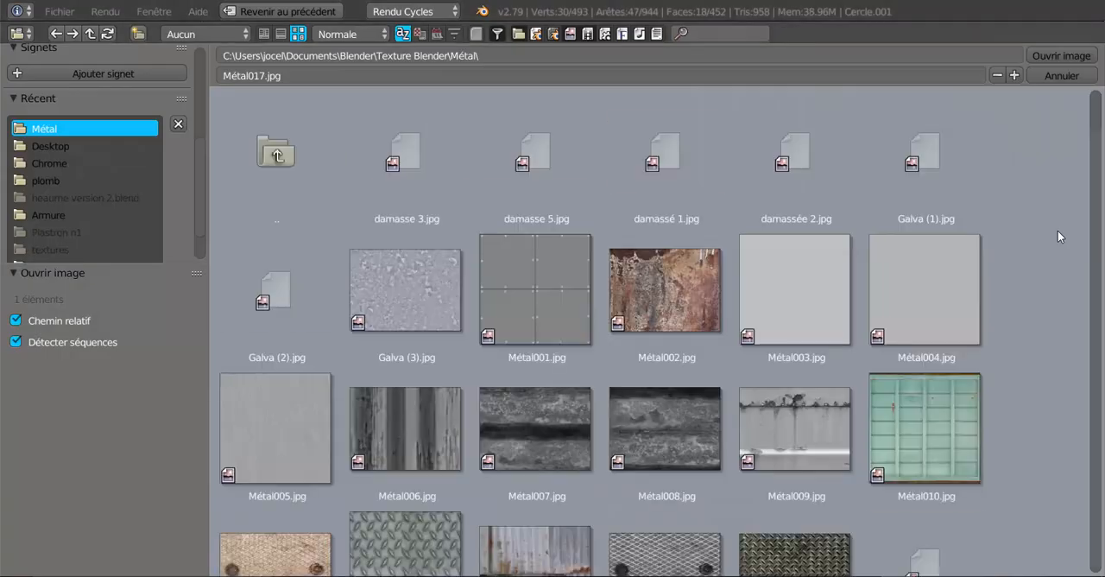
scroll(558, 413, down, 2)
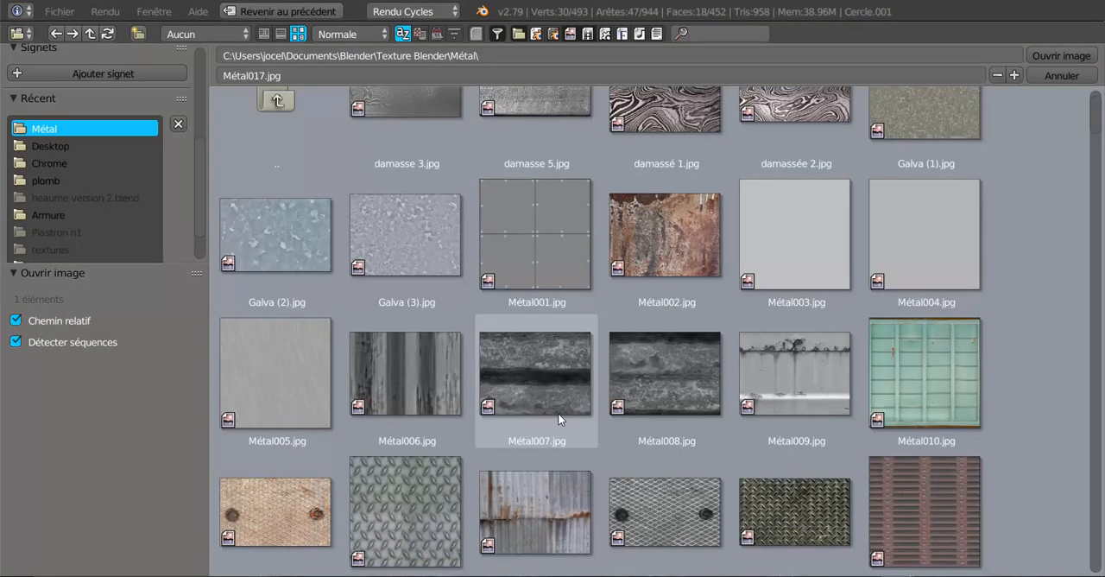
scroll(402, 504, down, 3)
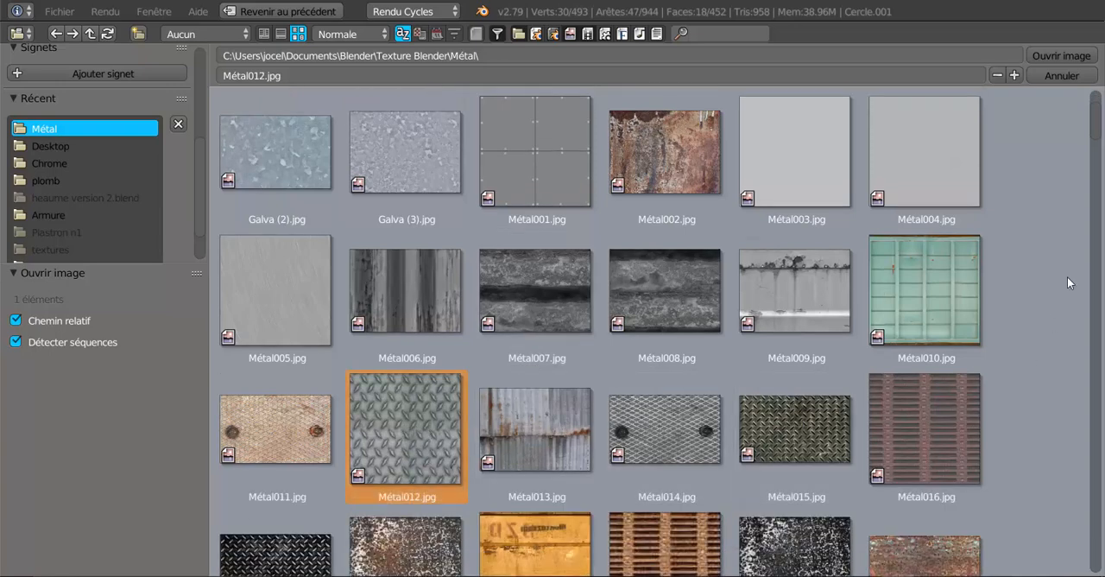
click(1062, 56)
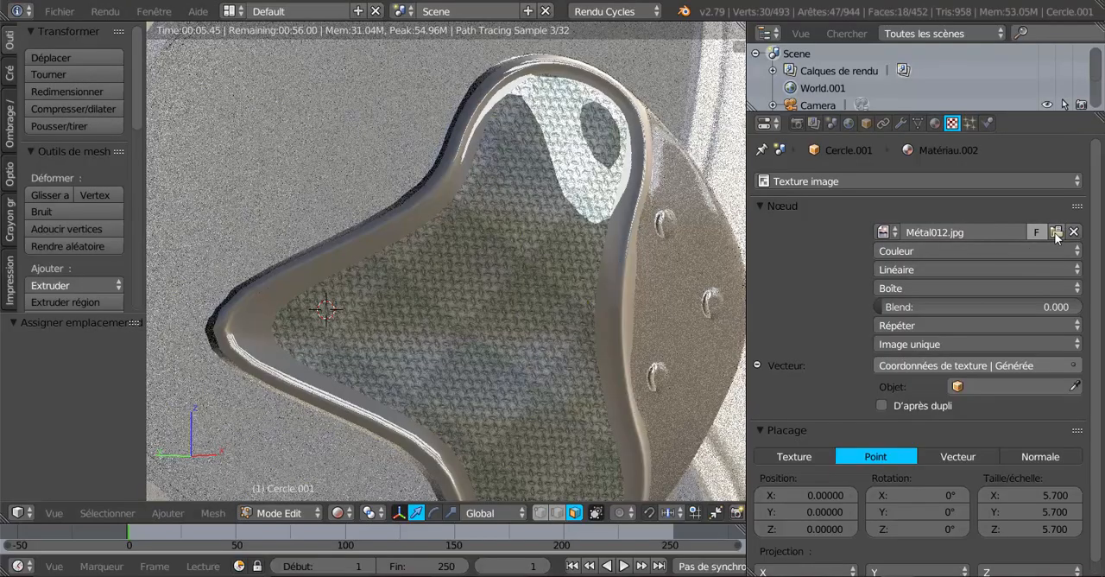
Replace the inner panel's texture image with Métal031.jpg from the Métal folder and inspect the rendered pattern
click(1057, 231)
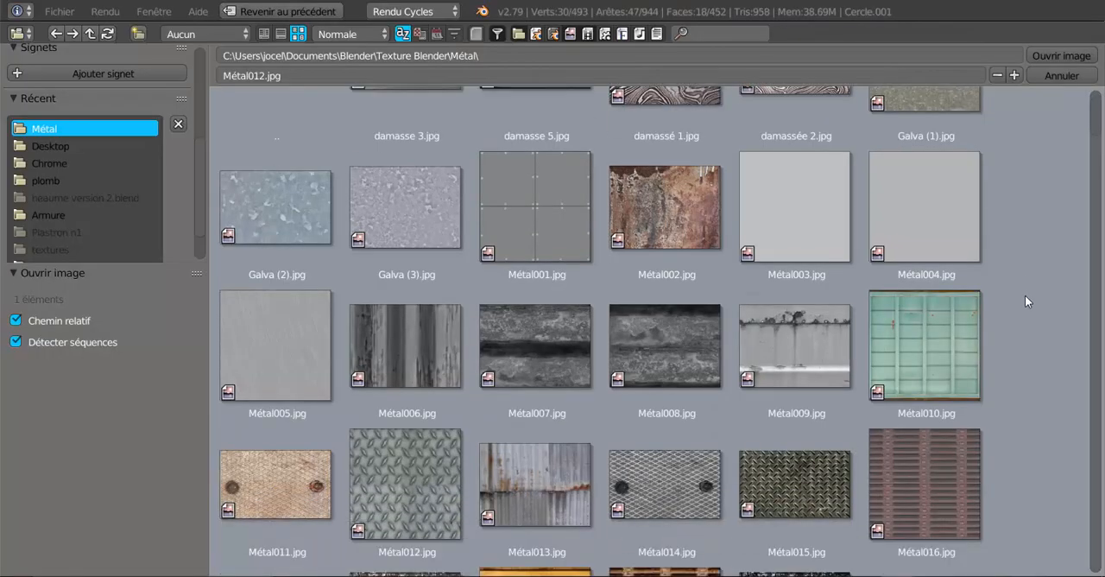
scroll(1025, 295, down, 5)
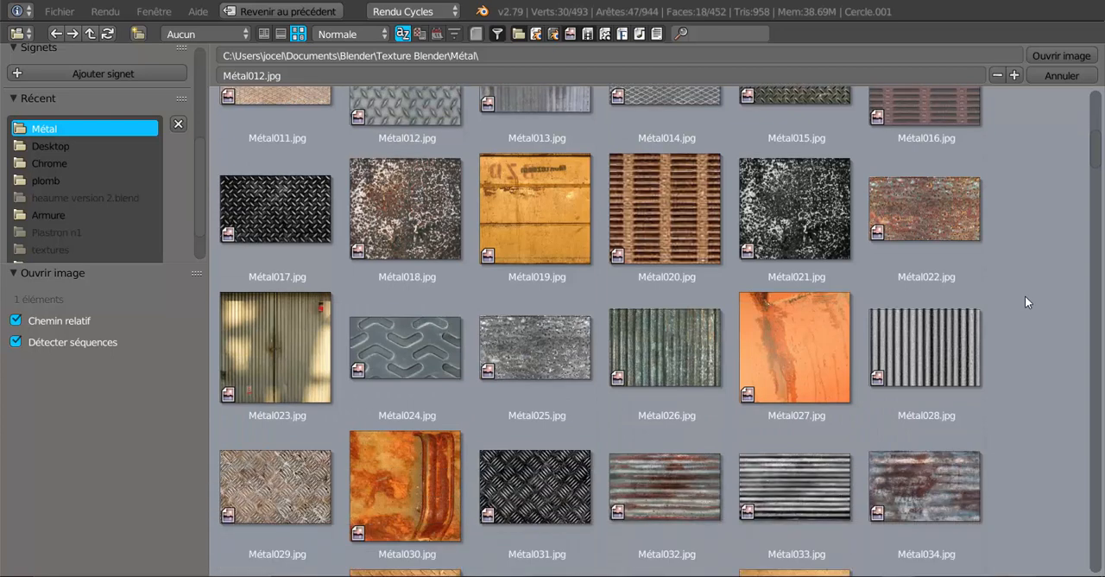
scroll(1024, 295, down, 4)
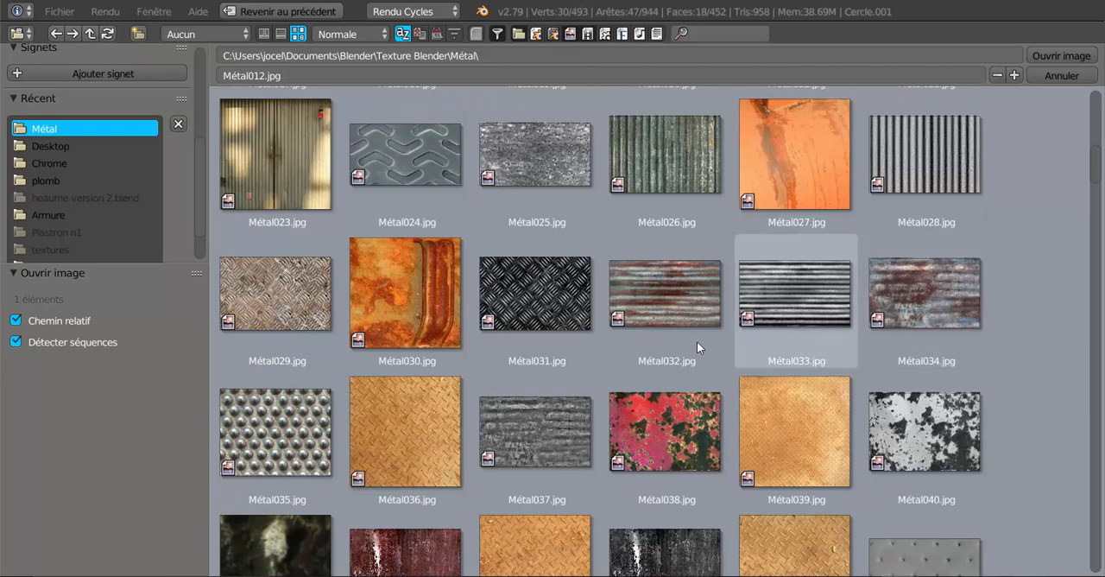
click(535, 303)
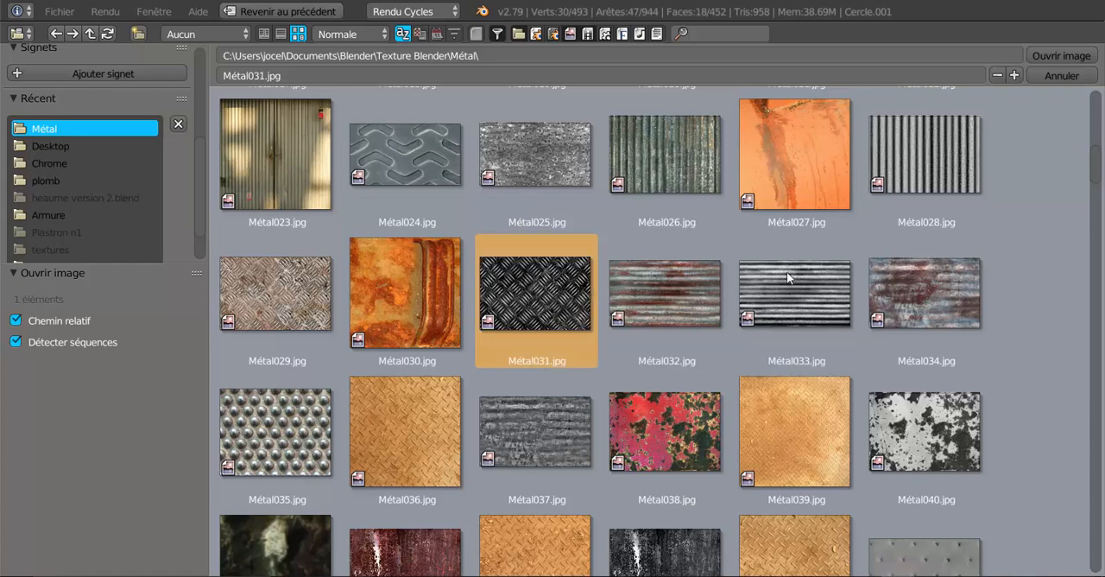
click(1079, 57)
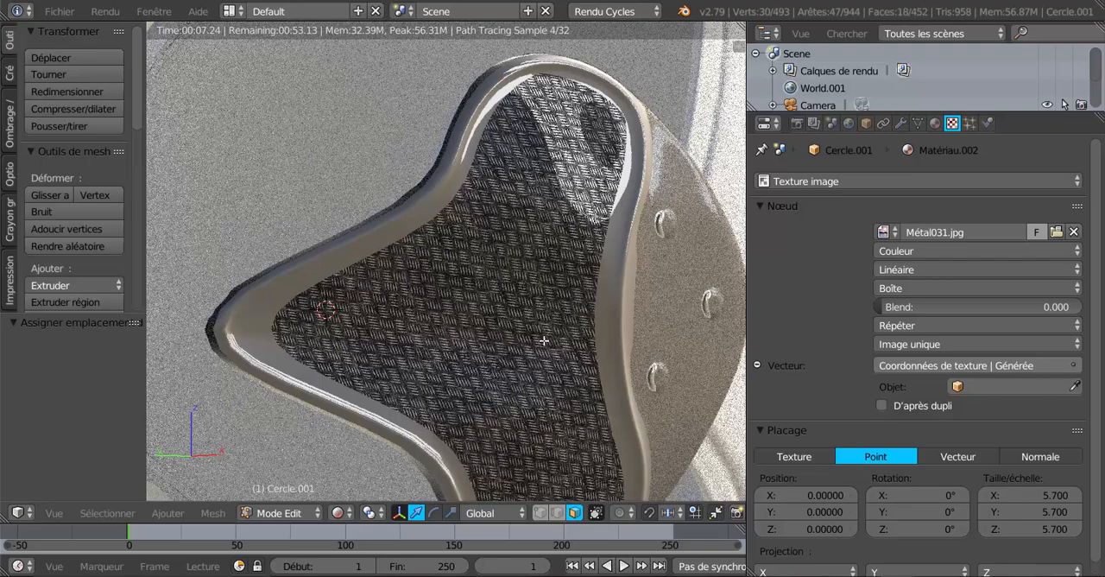
scroll(547, 339, down, 5)
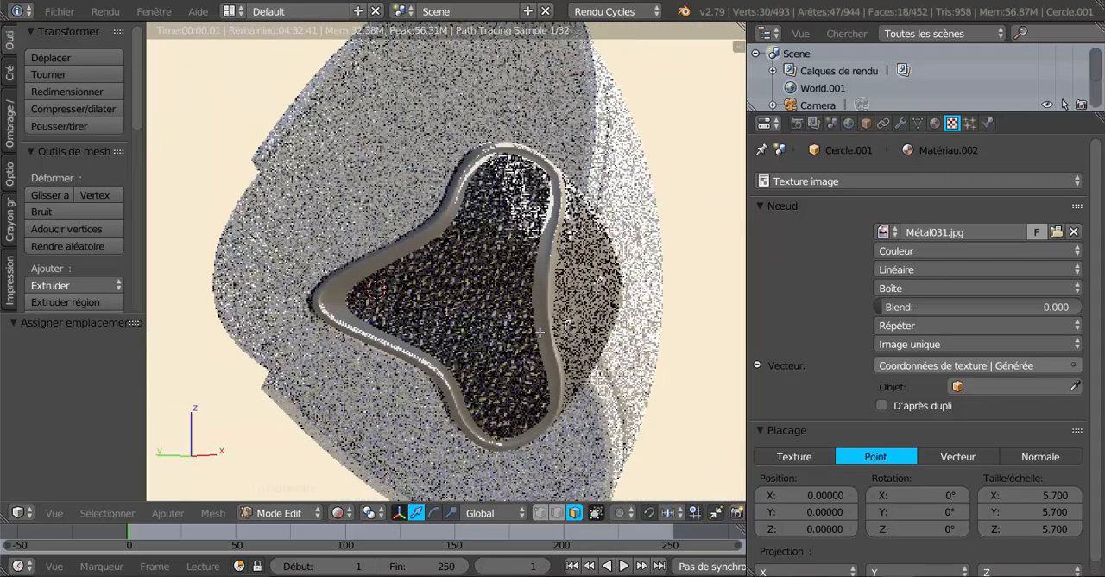
scroll(502, 331, up, 2)
scroll(518, 335, up, 2)
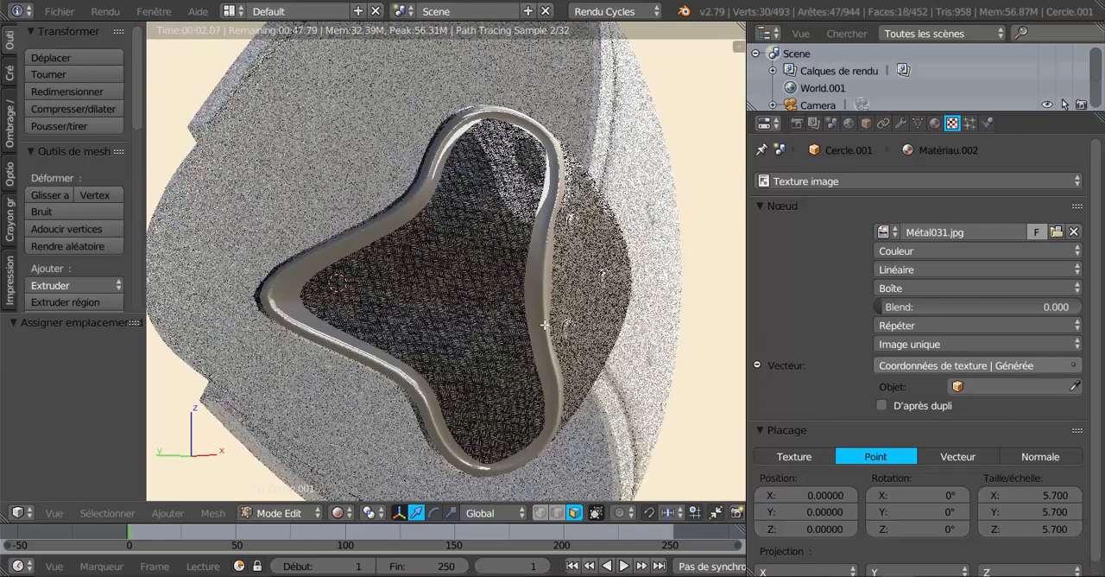
scroll(545, 325, up, 1)
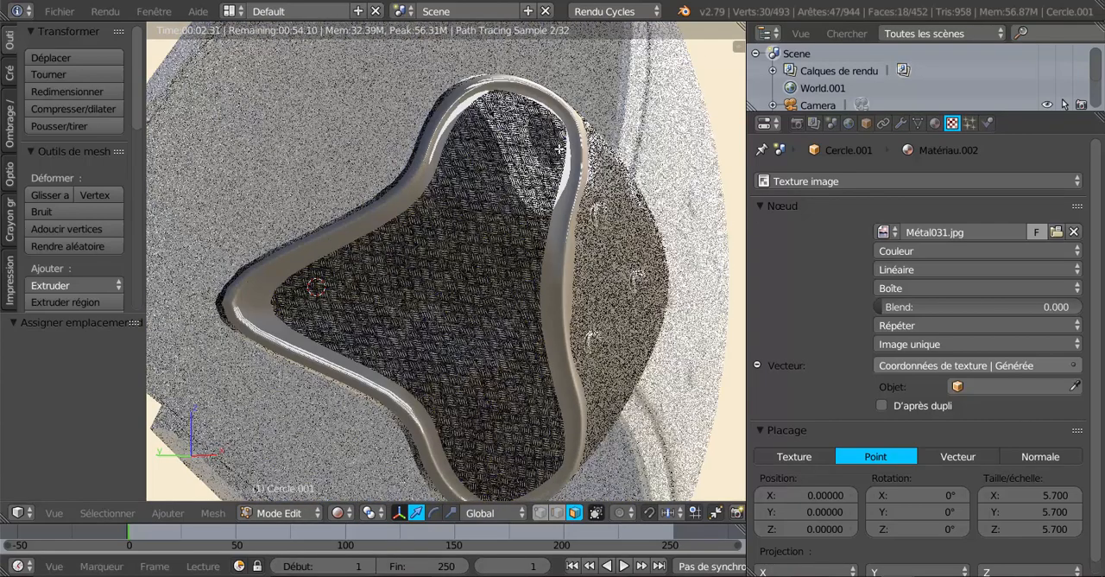
Switch the viewport to solid shading and select the inner panel's faces together with its surrounding inner wall
click(340, 513)
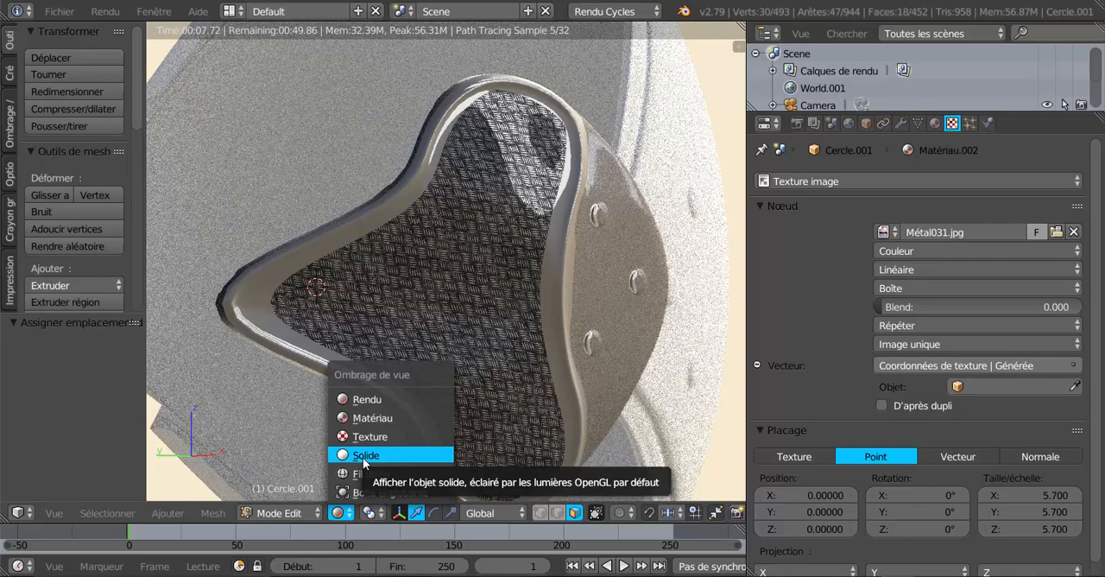
click(363, 456)
scroll(518, 397, up, 3)
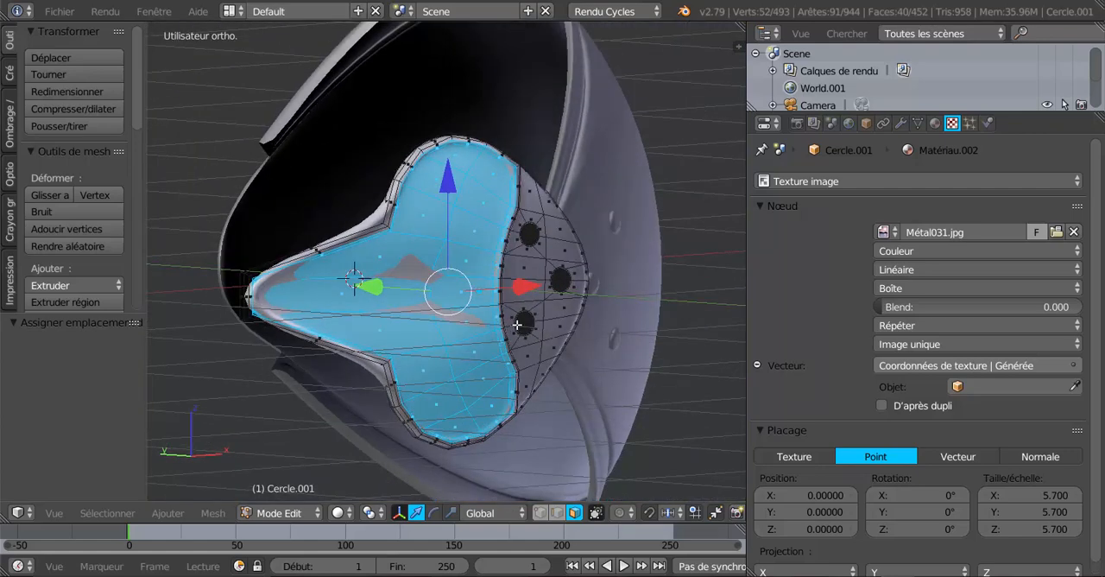
scroll(516, 323, up, 3)
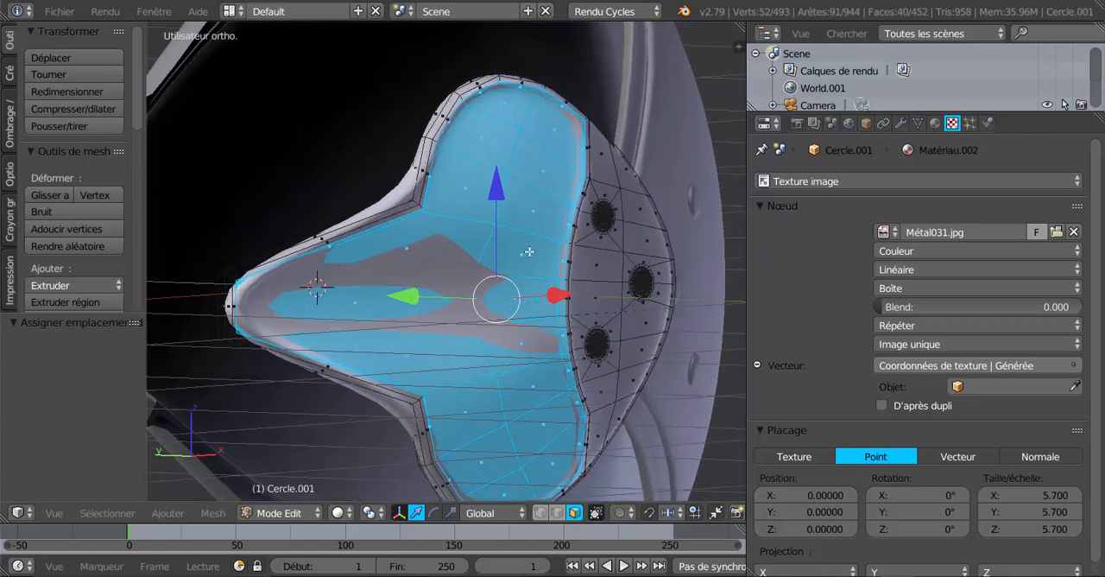
shift+right_click(529, 252)
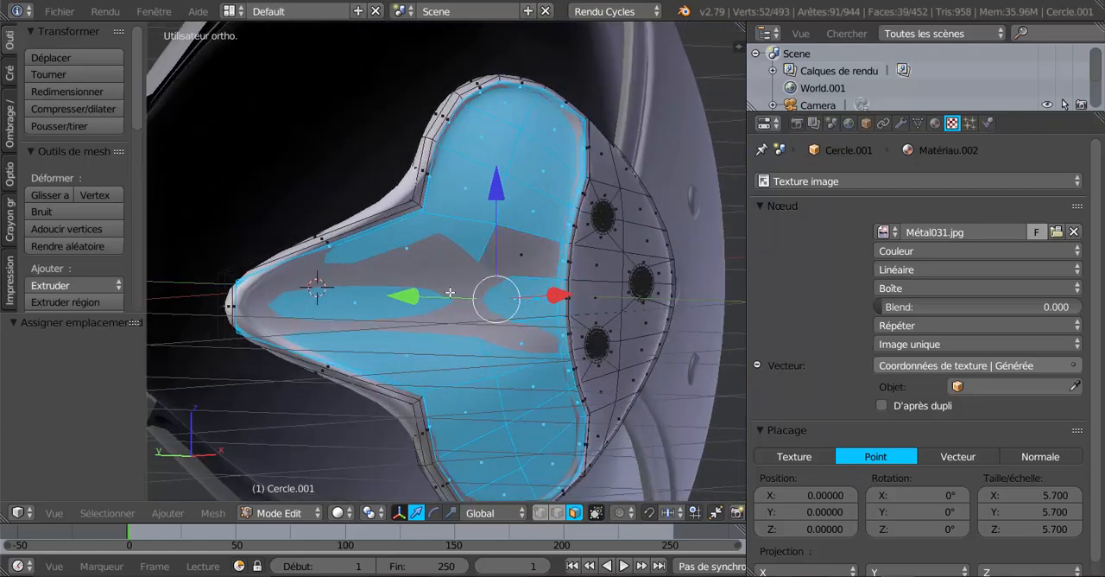
shift+right_click(520, 255)
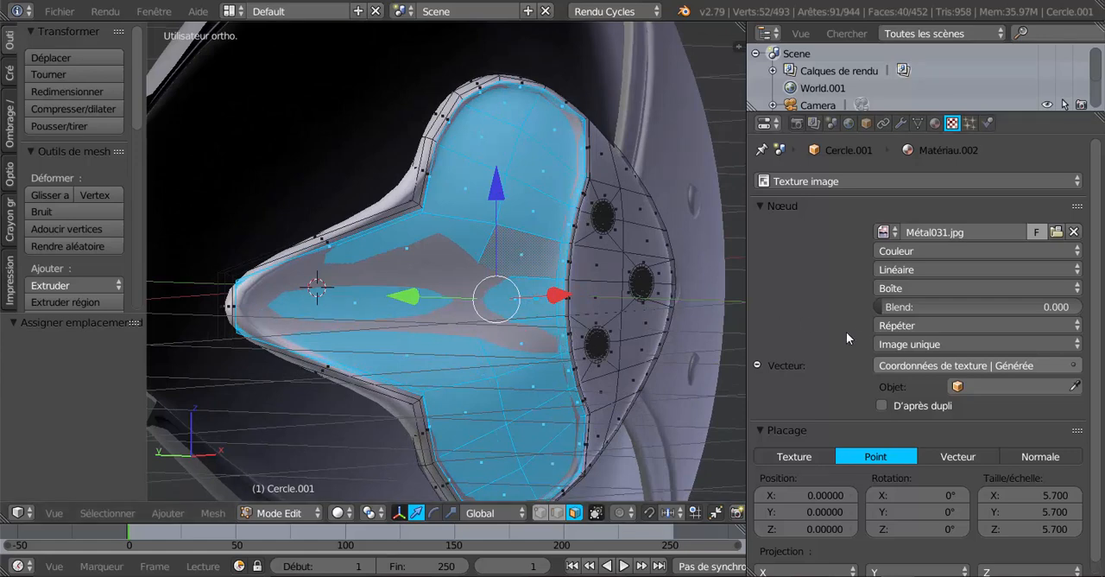
Assign Matériau.002 to the selected faces with its preview expanded, and return the viewport to rendered shading
click(936, 124)
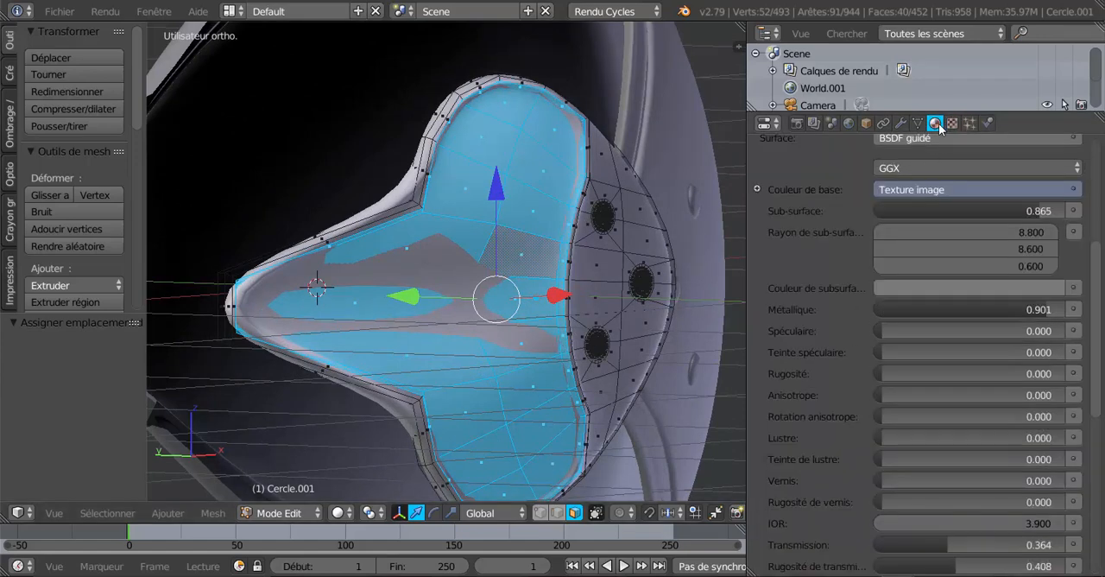
scroll(866, 210, up, 5)
scroll(865, 215, up, 3)
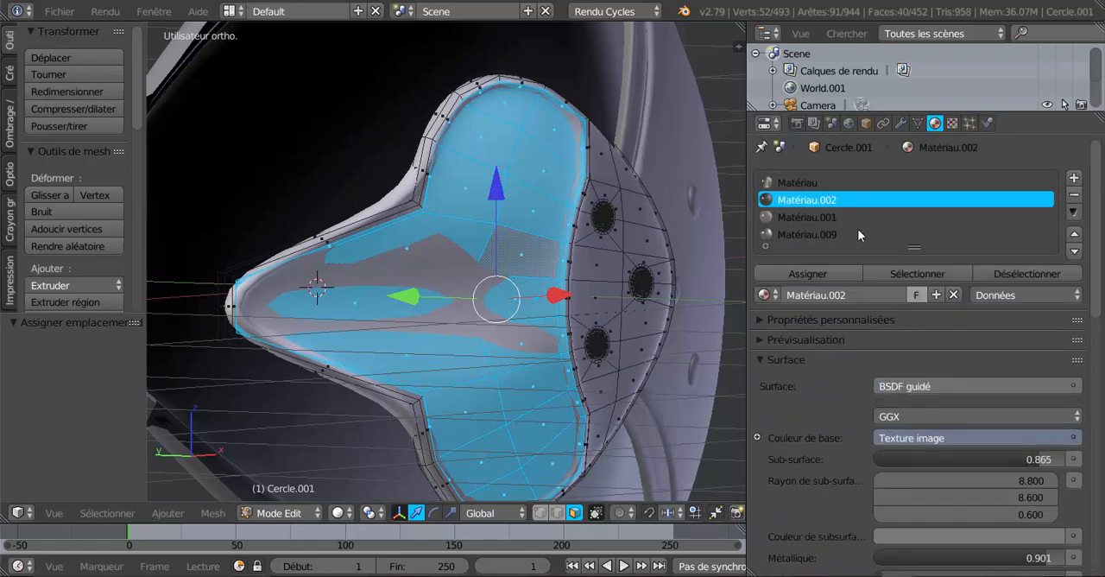
click(765, 340)
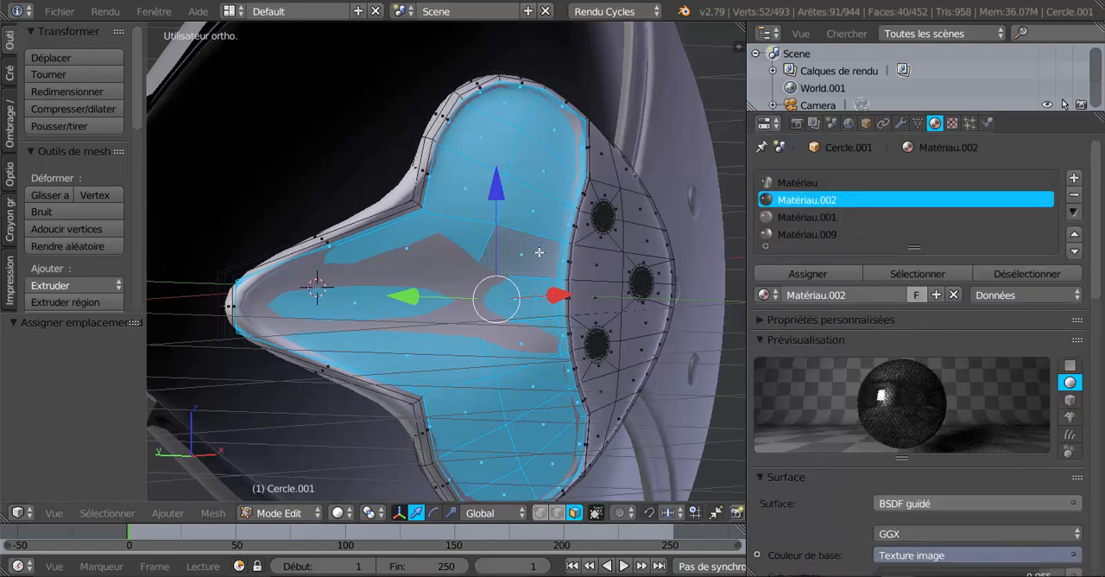
click(343, 514)
click(365, 400)
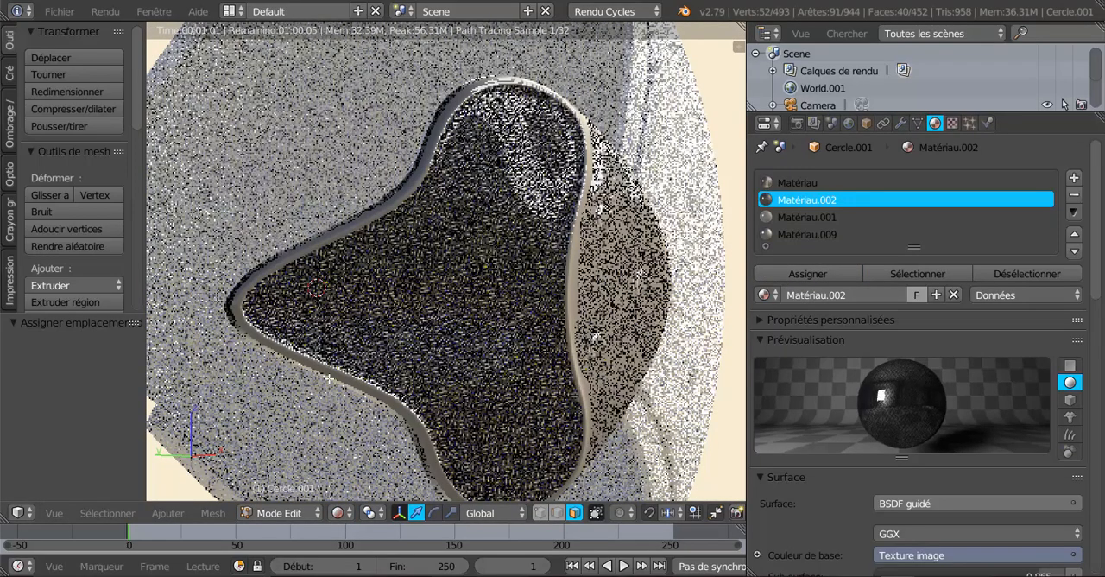
Inspect the rendered inner panel and try a lower sub-surface value for Matériau.002
scroll(478, 310, down, 2)
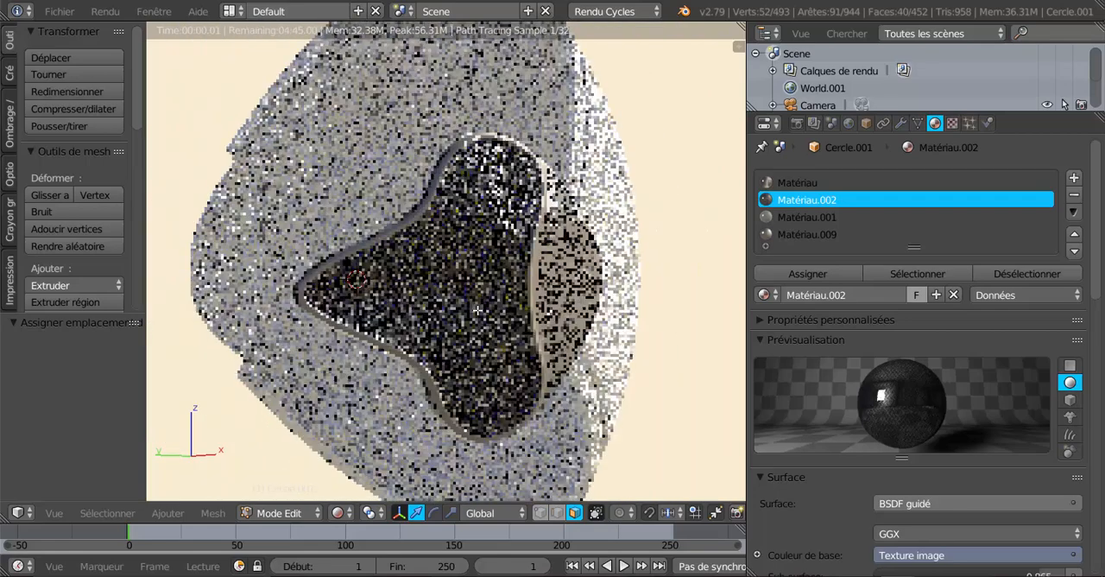
scroll(933, 417, down, 4)
scroll(932, 415, down, 3)
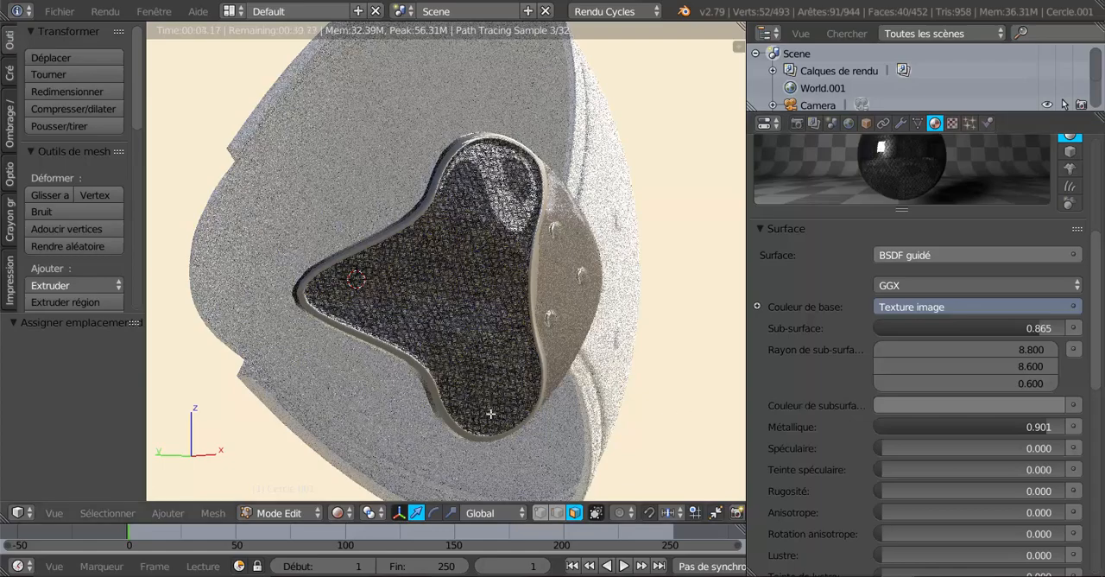
scroll(526, 413, up, 5)
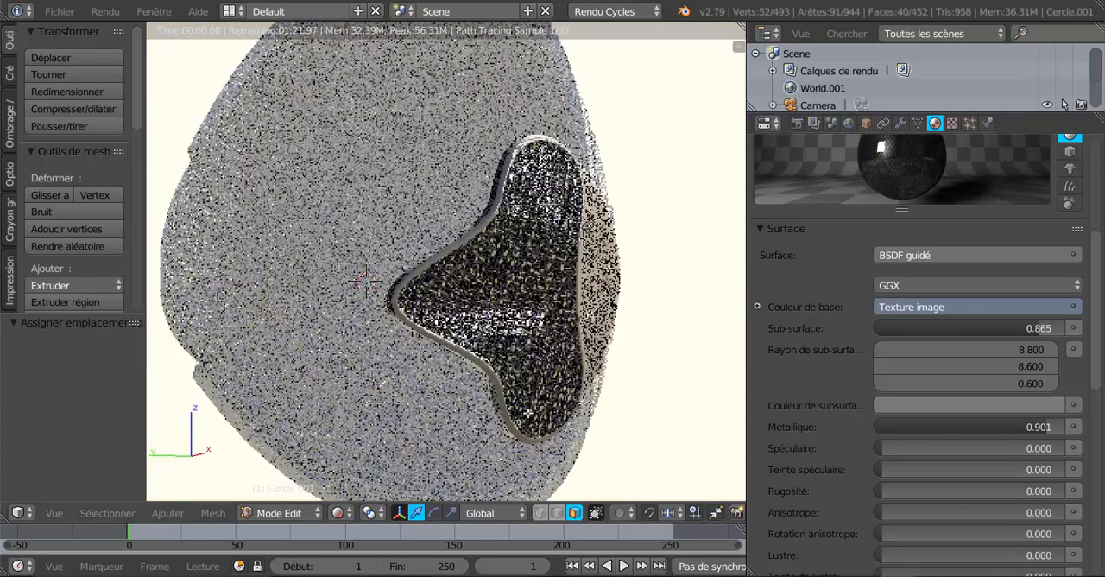
scroll(501, 397, up, 2)
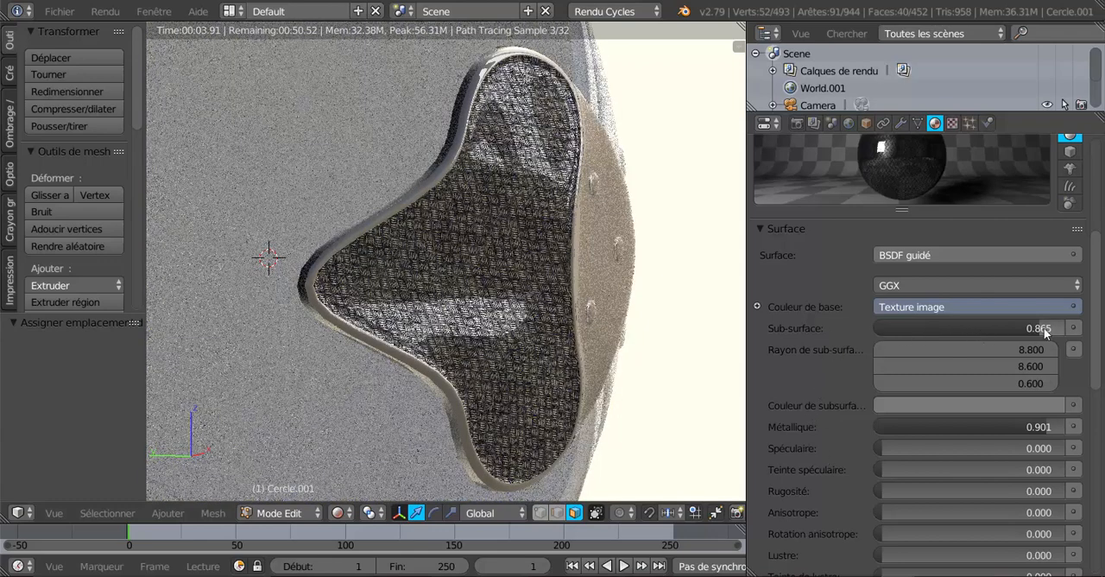
drag(1040, 328, 967, 329)
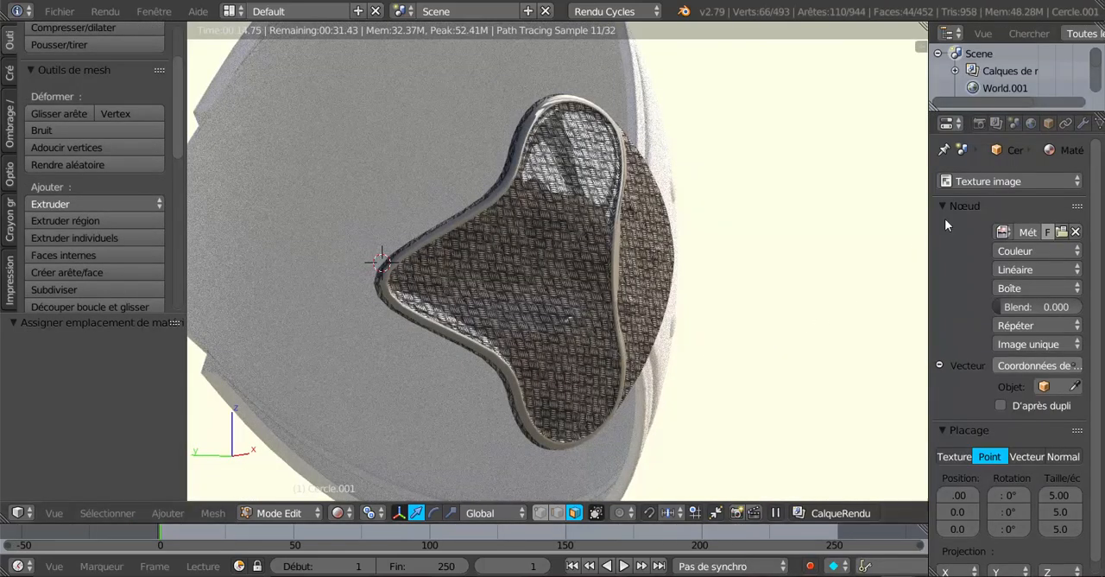
Resize the layout with a wider properties editor and a narrower tool shelf, and display the surface settings of Matériau.002
drag(929, 254, 785, 271)
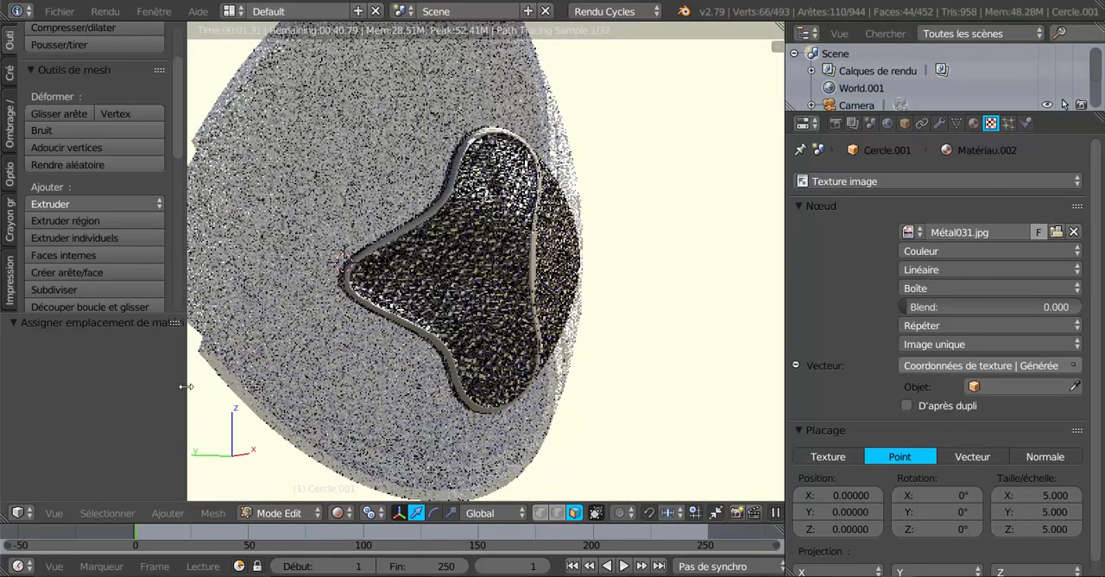
drag(188, 388, 77, 401)
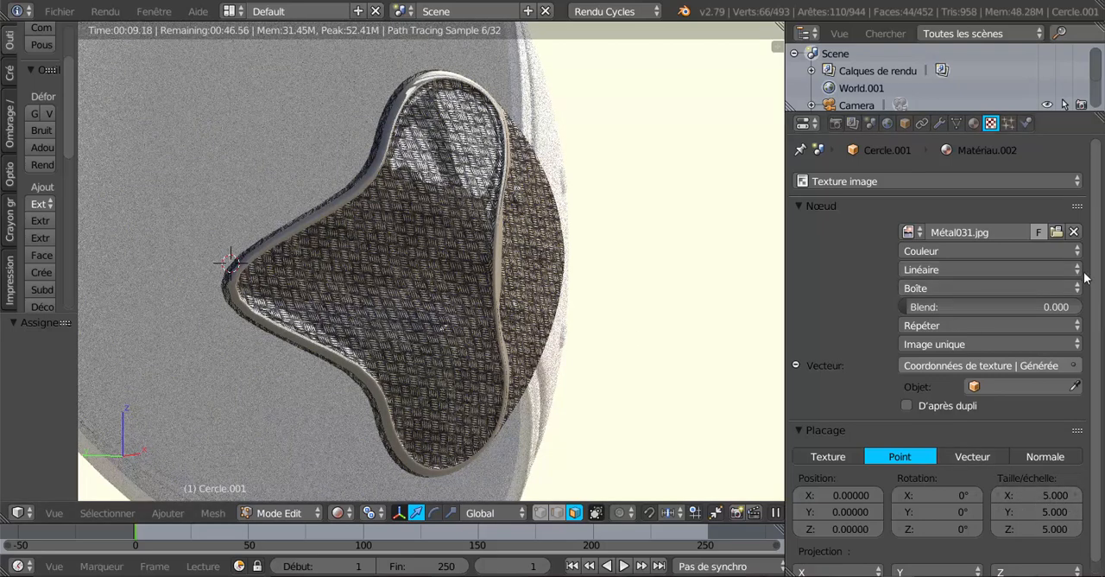
click(974, 124)
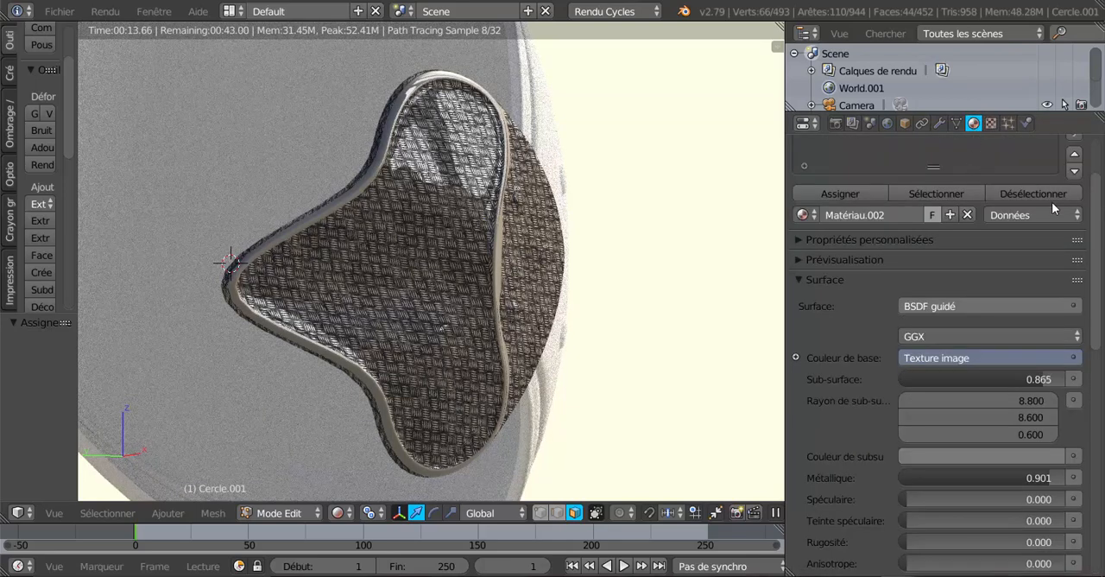
drag(1097, 224, 1103, 262)
scroll(1103, 265, up, 2)
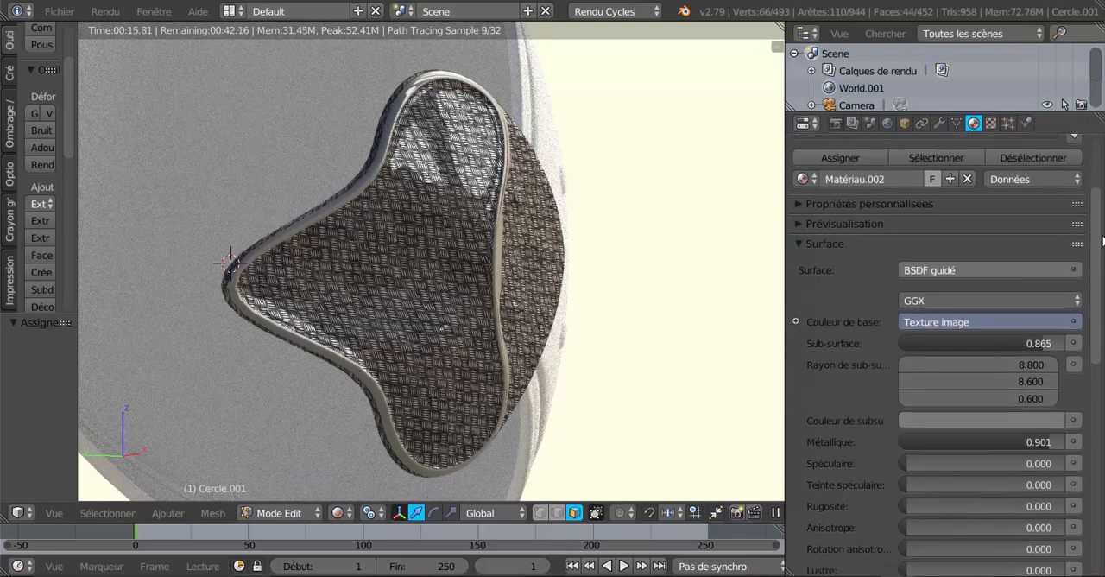
Widen the properties editor and set the metallic value of Matériau.002 to 0.000
scroll(1104, 265, down, 2)
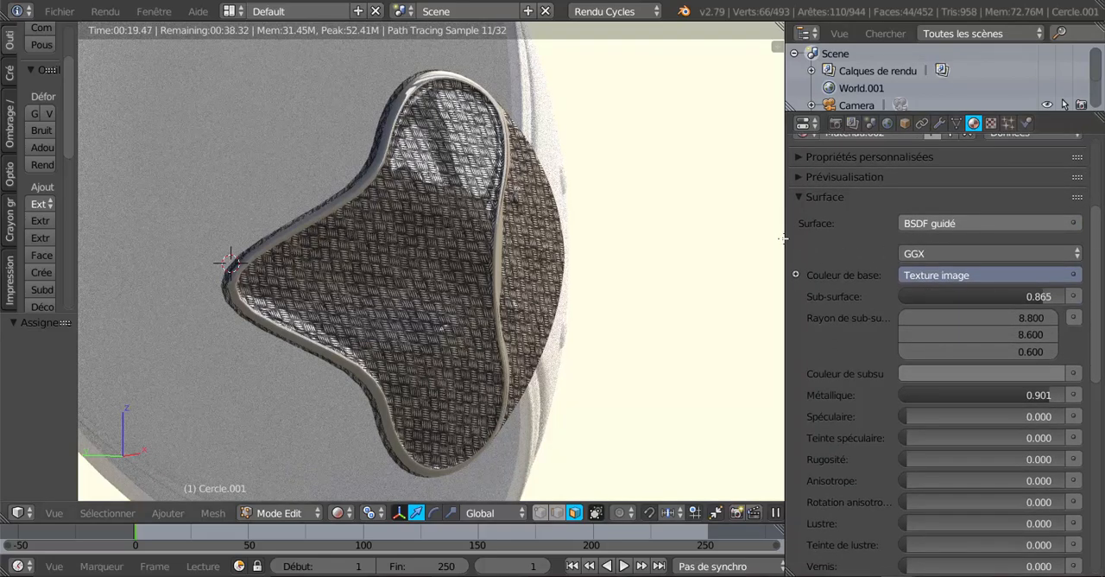
drag(785, 238, 760, 237)
scroll(1098, 302, down, 8)
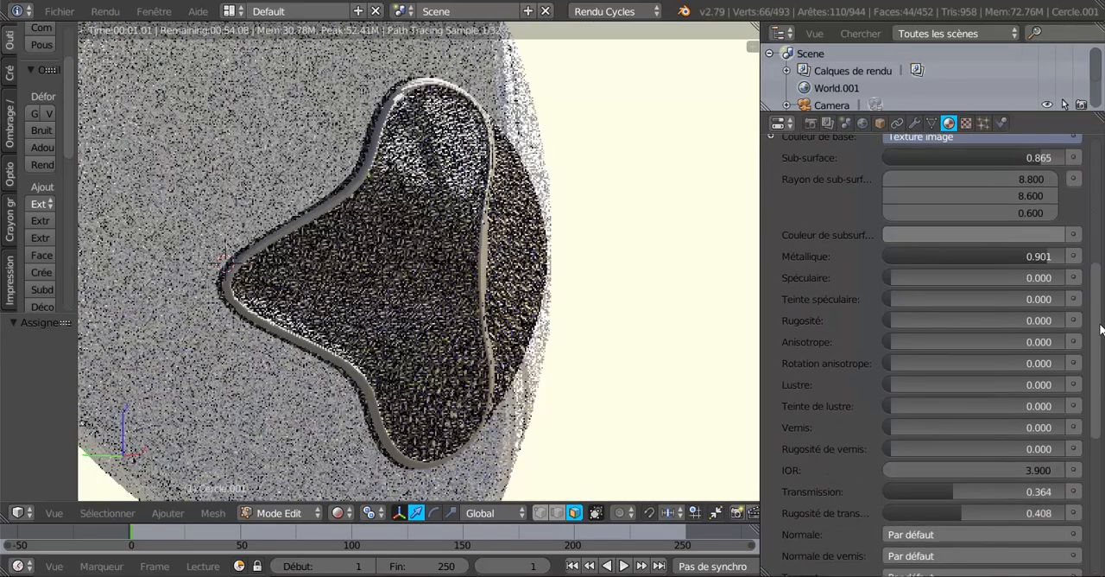
drag(1041, 244, 859, 244)
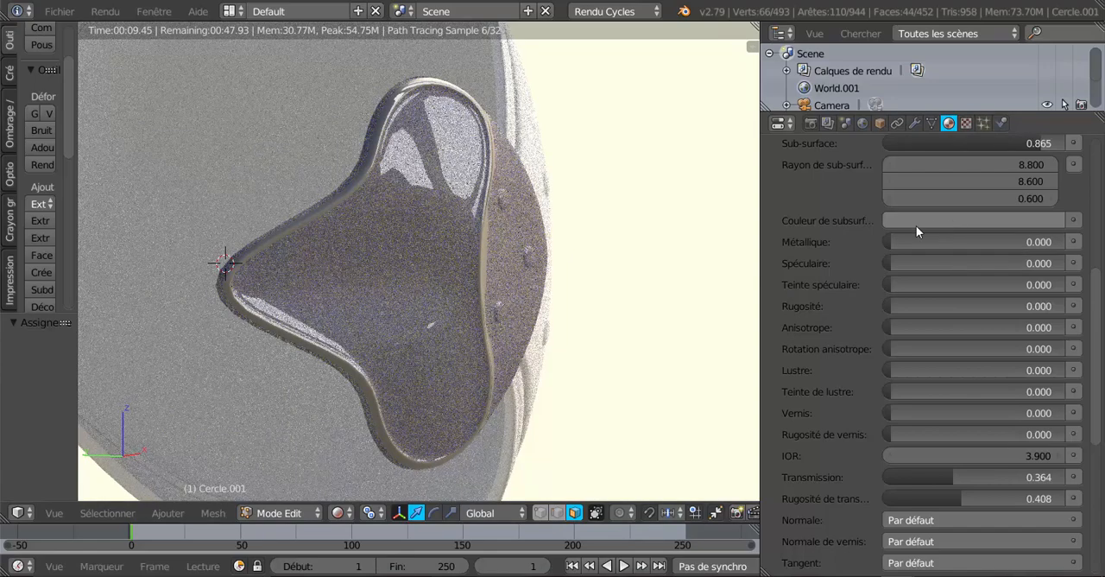
Try a green subsurface colour for Matériau.002 and return it to neutral grey
click(956, 221)
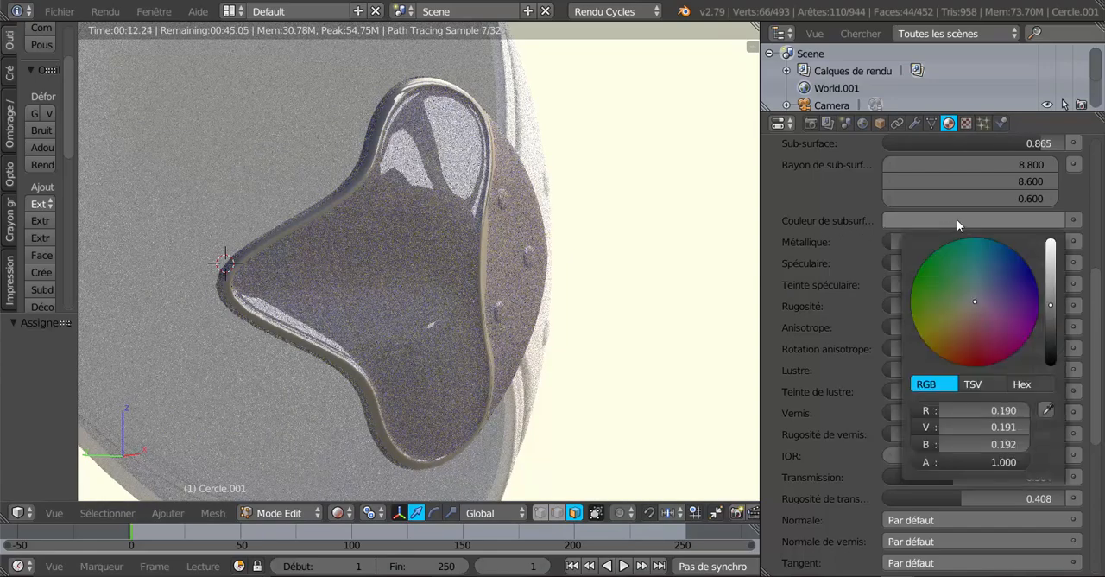
click(949, 280)
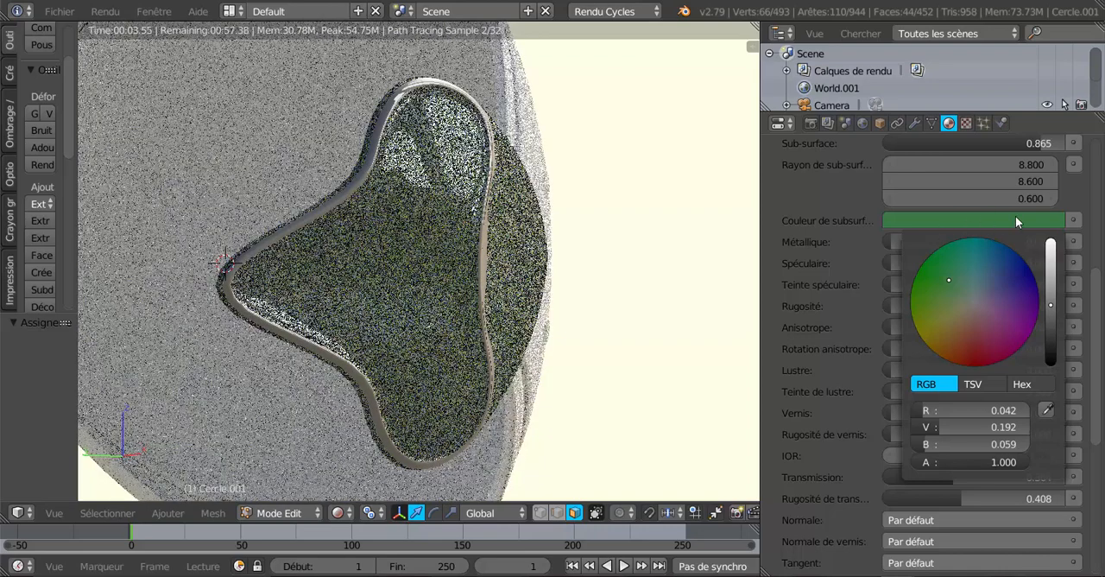
click(975, 301)
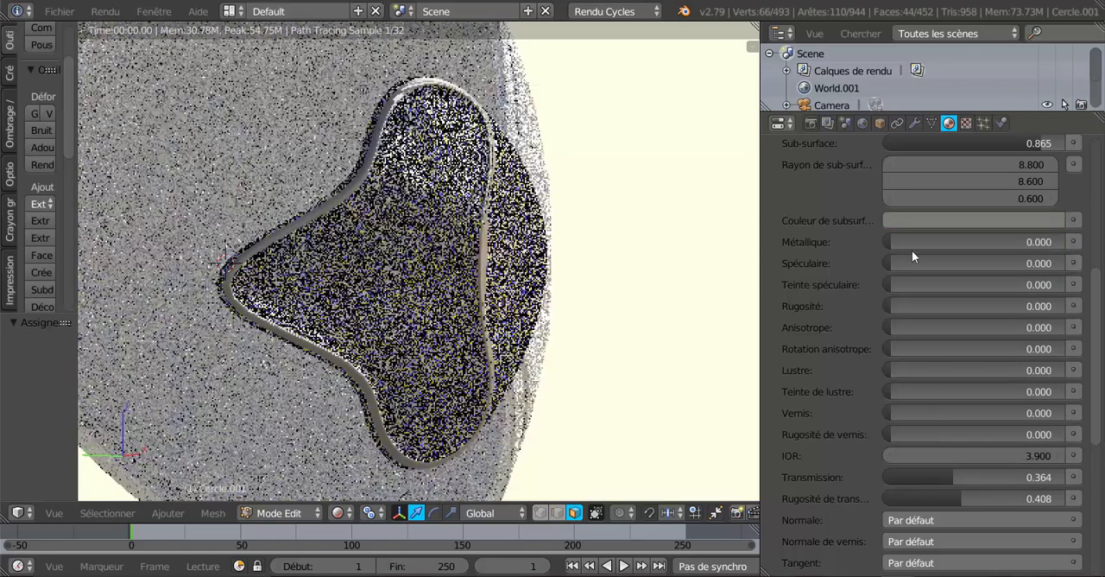
Try a metallic value of 0.544 and a sub-surface value of 0.068 for Matériau.002
drag(892, 242, 983, 242)
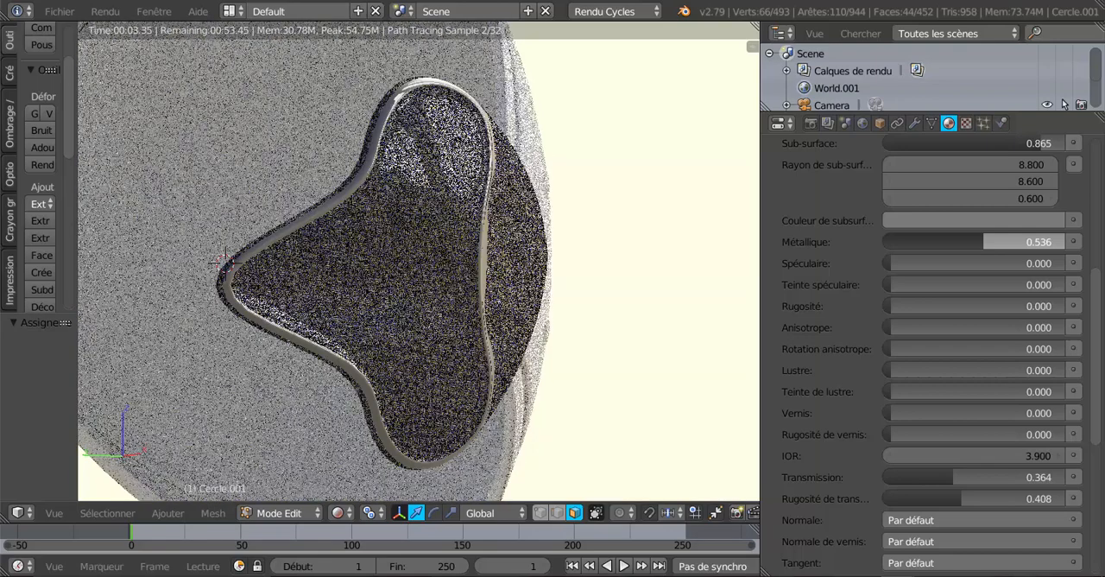
drag(984, 242, 985, 240)
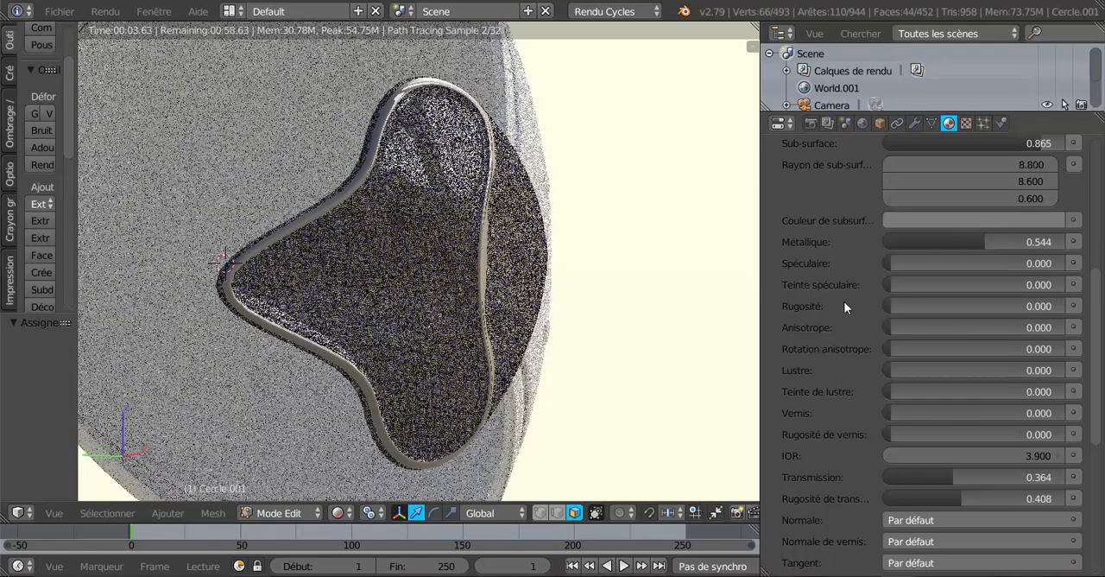
scroll(841, 308, up, 1)
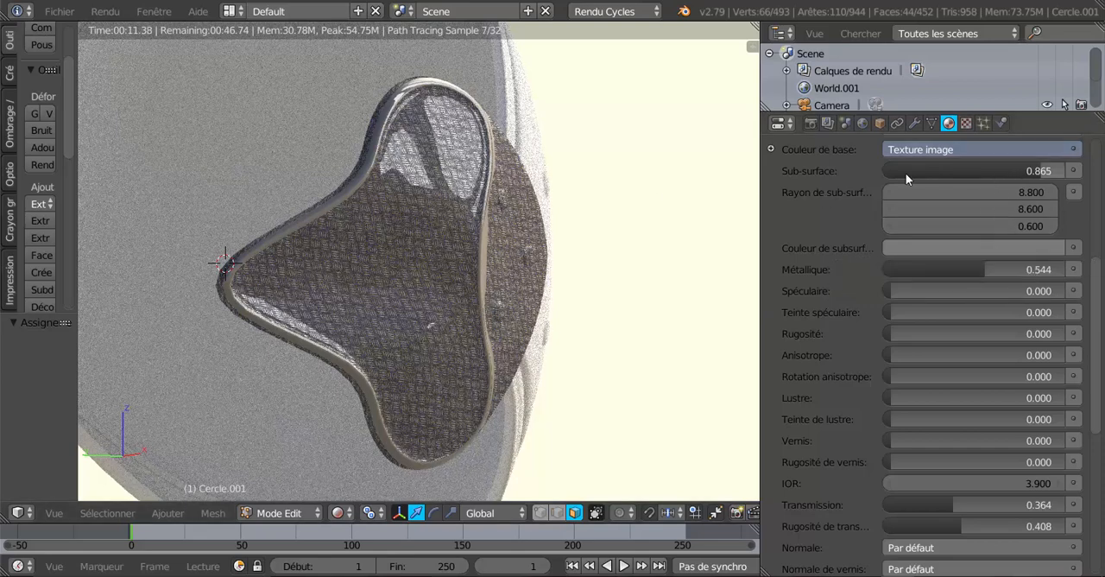
drag(1045, 171, 917, 171)
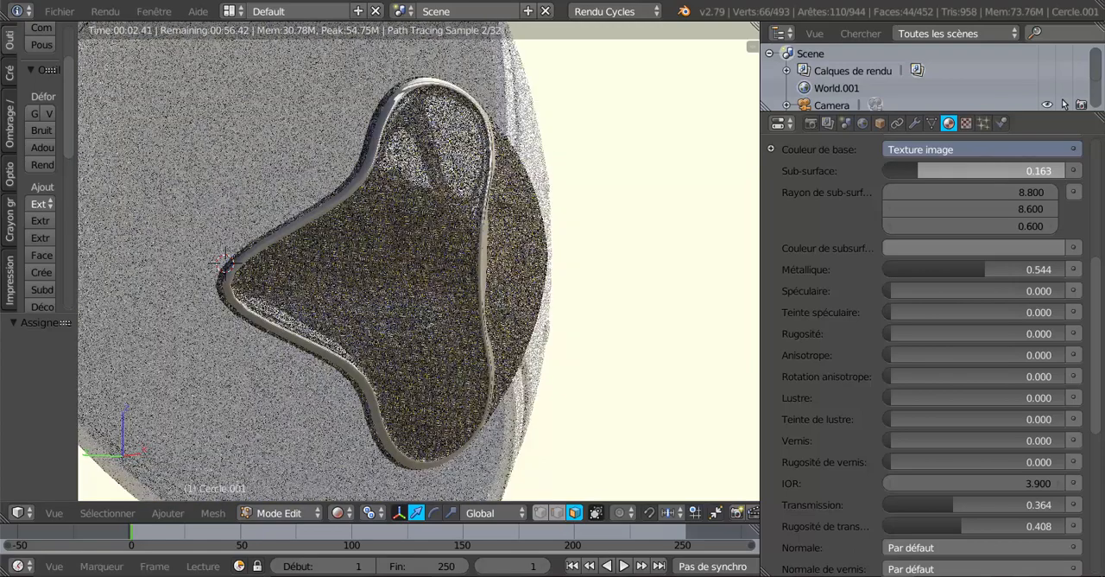
drag(917, 171, 902, 171)
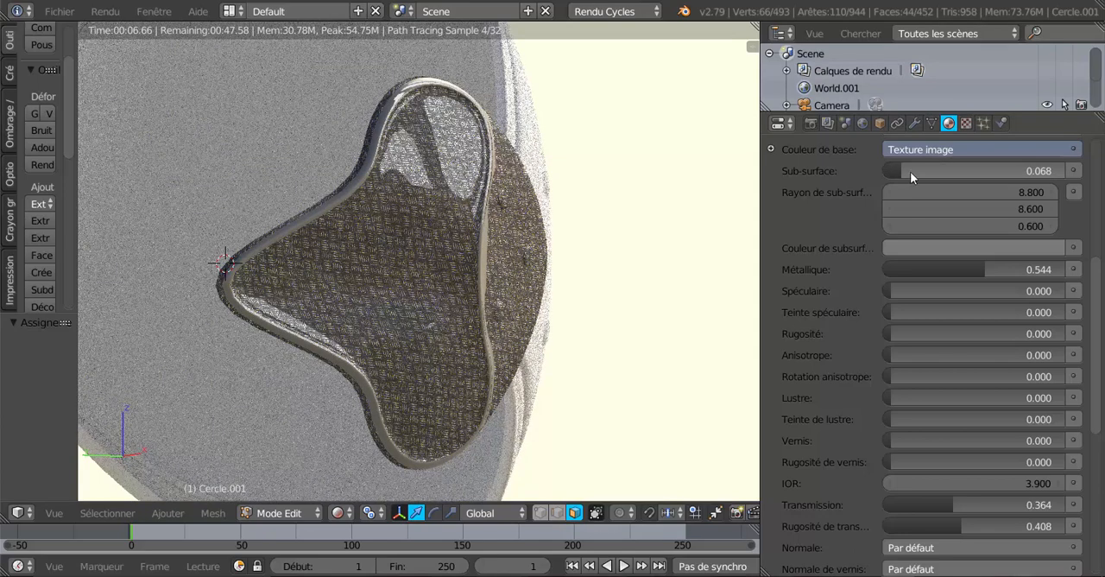
Give Matériau.002 an orange-brown subsurface colour and set its sub-surface value to 0.865
click(963, 248)
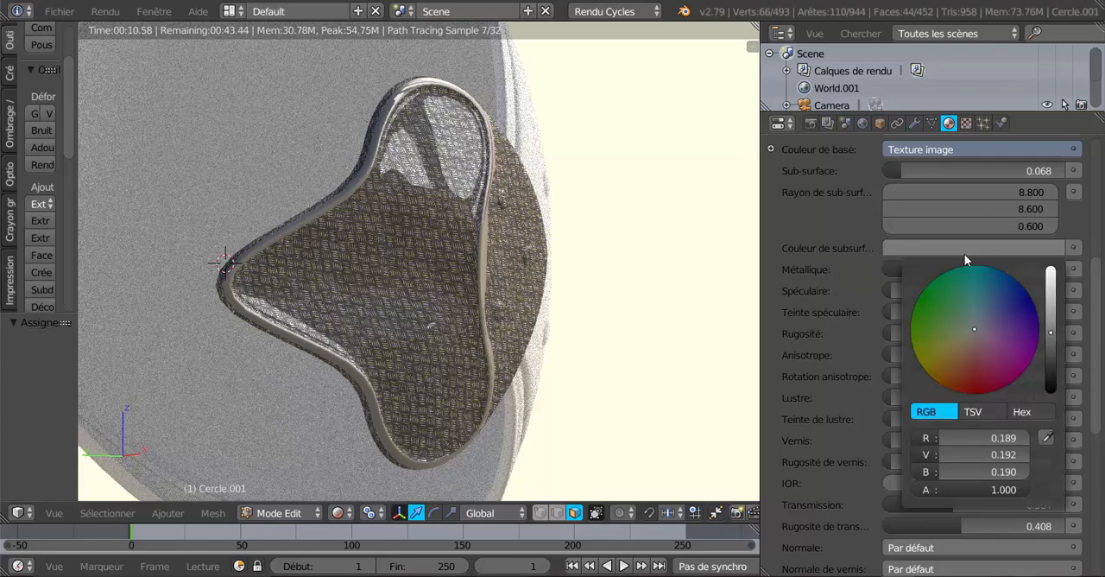
click(953, 355)
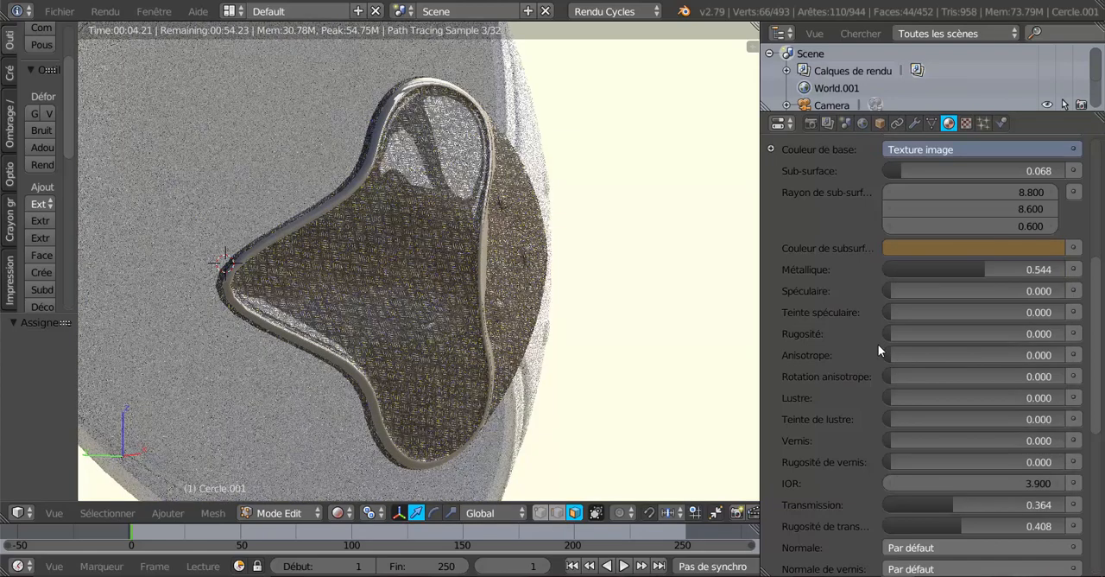
drag(901, 169, 1040, 169)
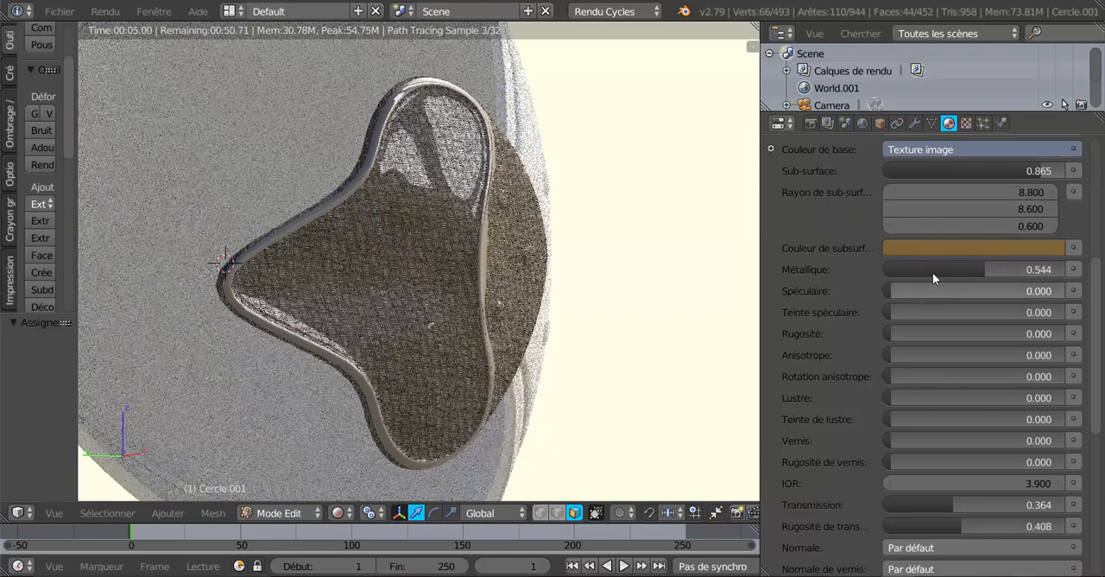
Tune the metallic value of Matériau.002 through 0.193 and 0.604 to 0.785, and set its sub-surface value to 0.585
drag(978, 264, 939, 266)
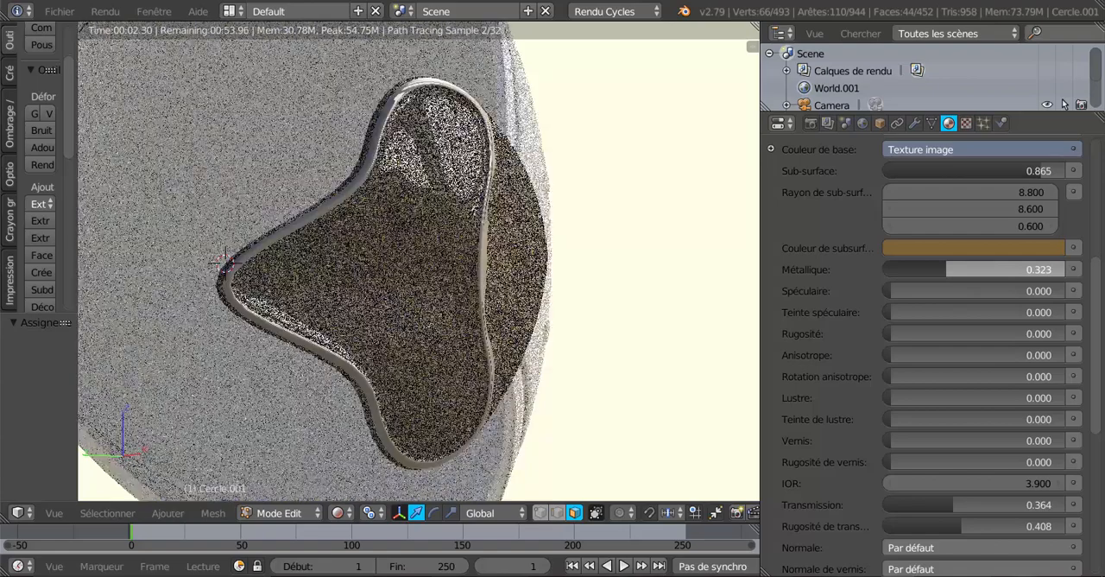
drag(939, 266, 917, 266)
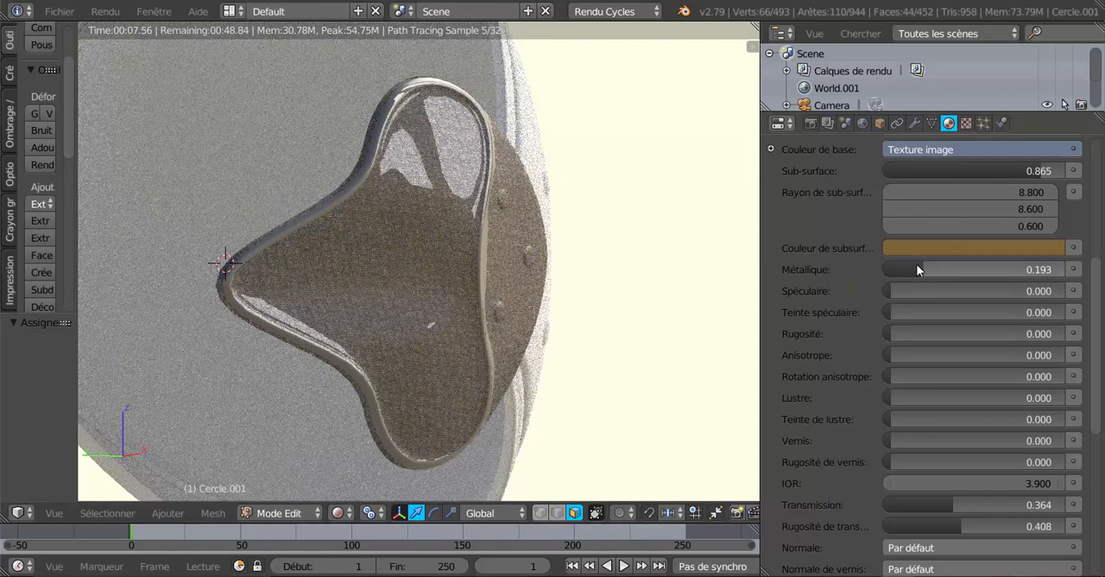
drag(927, 265, 995, 265)
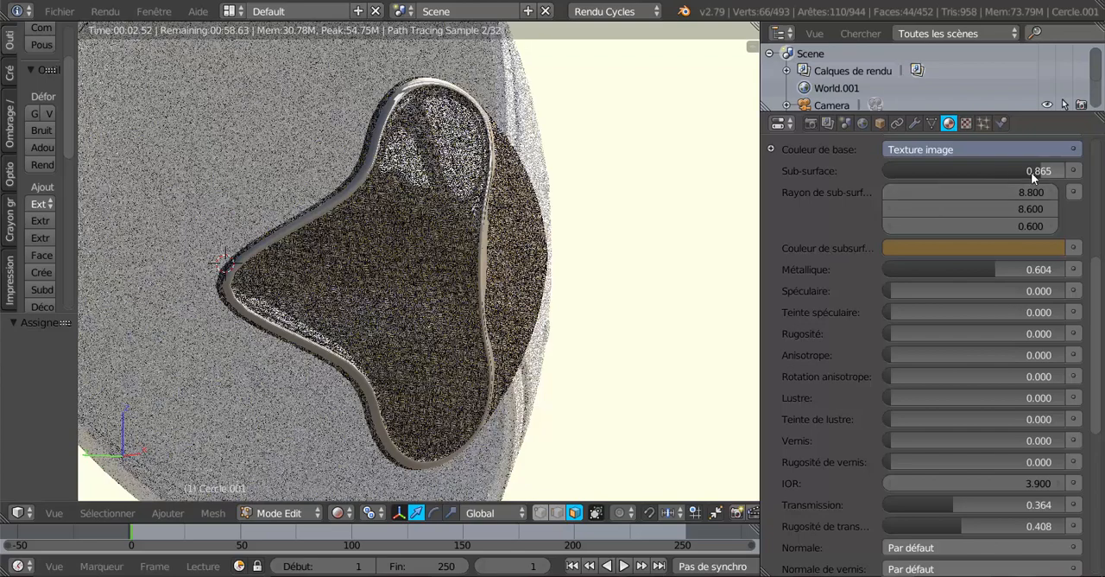
drag(1031, 172, 989, 171)
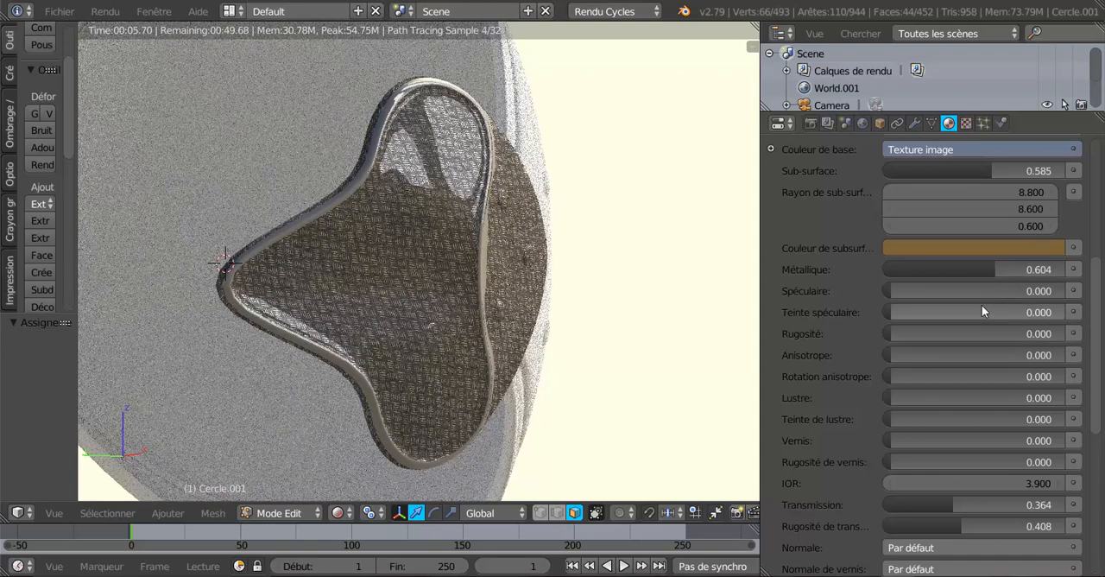
drag(992, 268, 1028, 269)
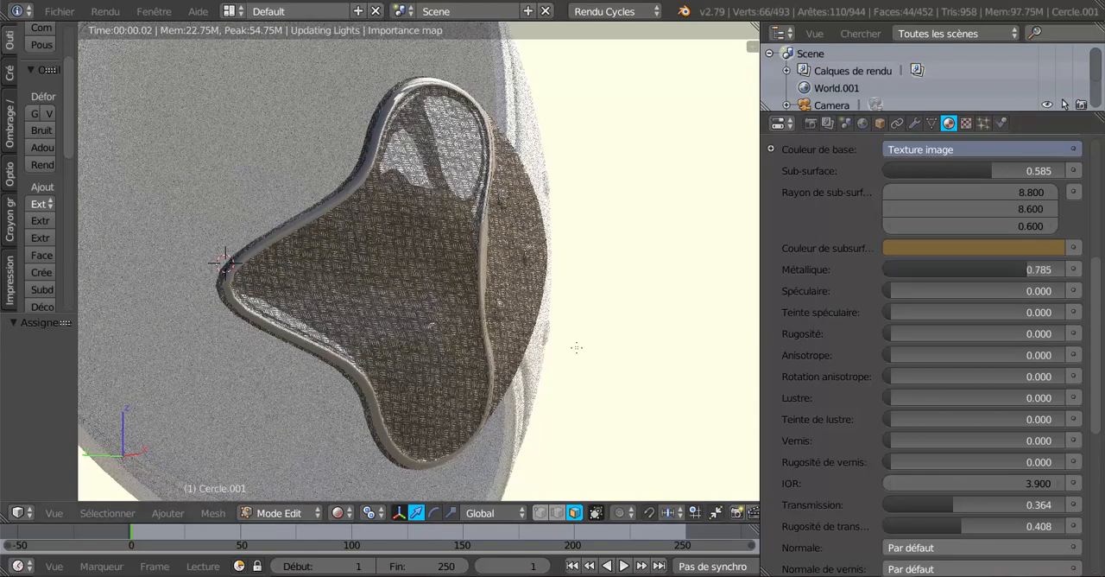
Display the surface settings of World.001 and set the sky texture's turbidity to 3.800
scroll(577, 266, down, 1)
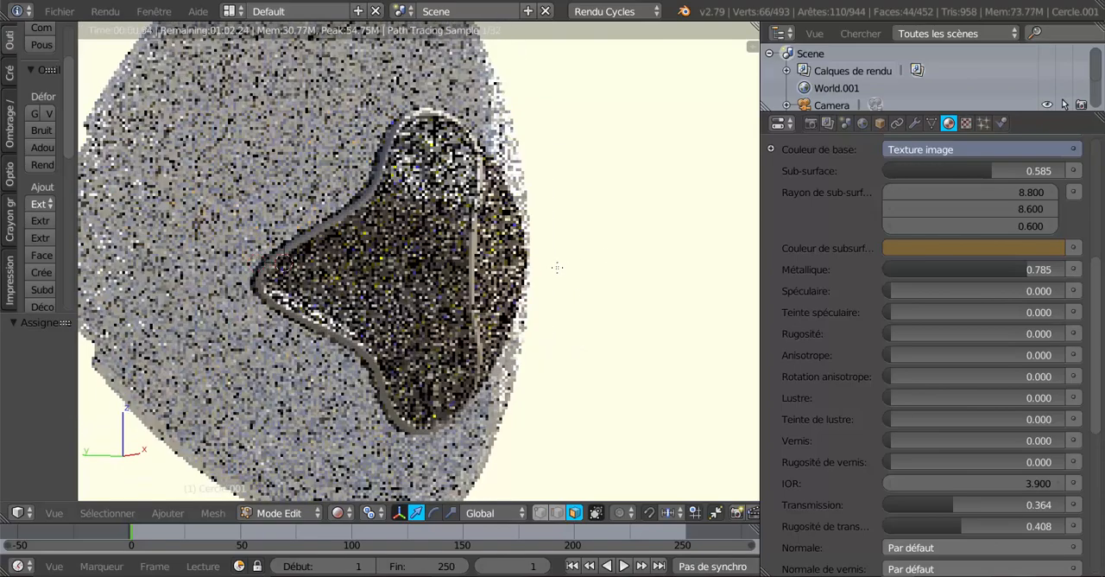
middle_drag(592, 286, 586, 289)
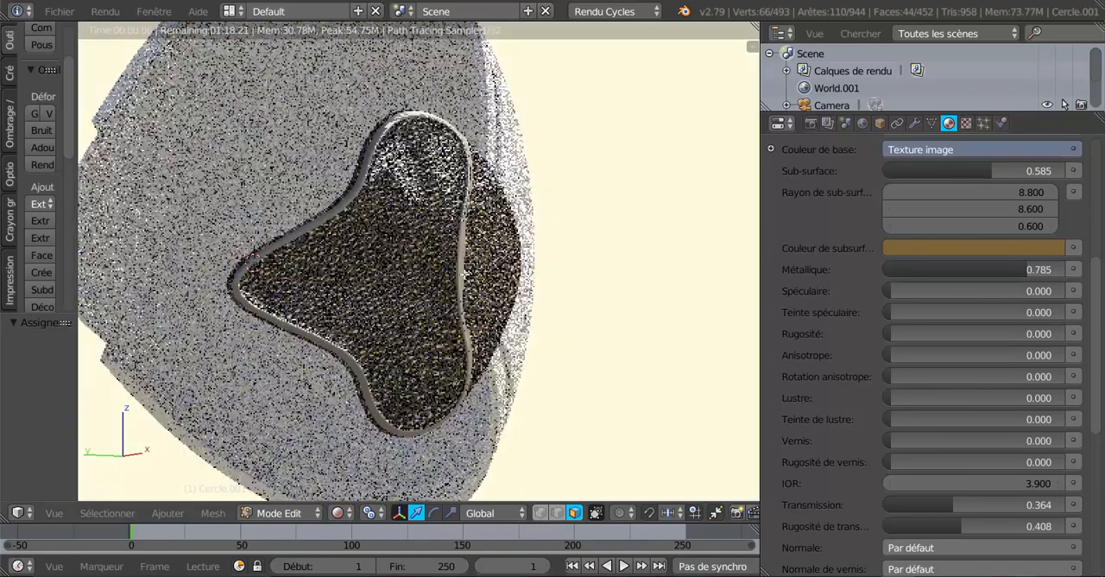
scroll(402, 299, up, 1)
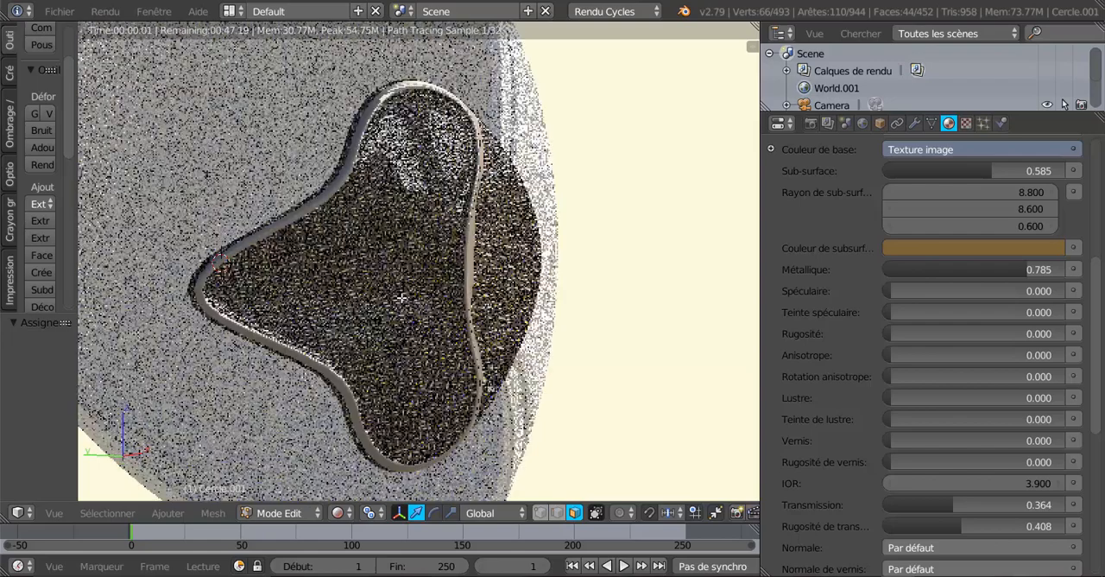
scroll(402, 299, down, 5)
scroll(402, 299, up, 4)
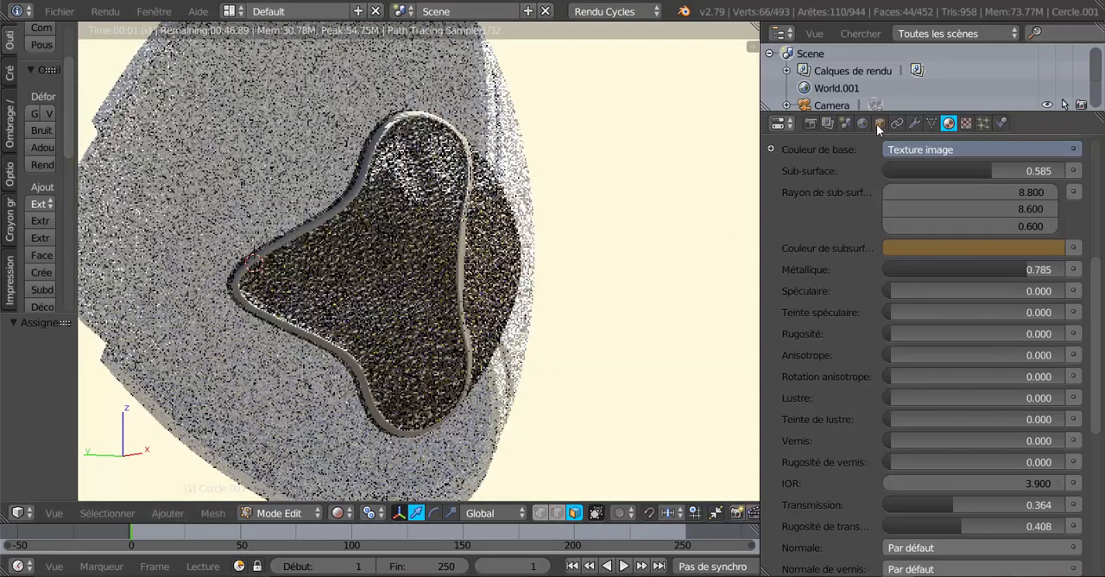
click(862, 124)
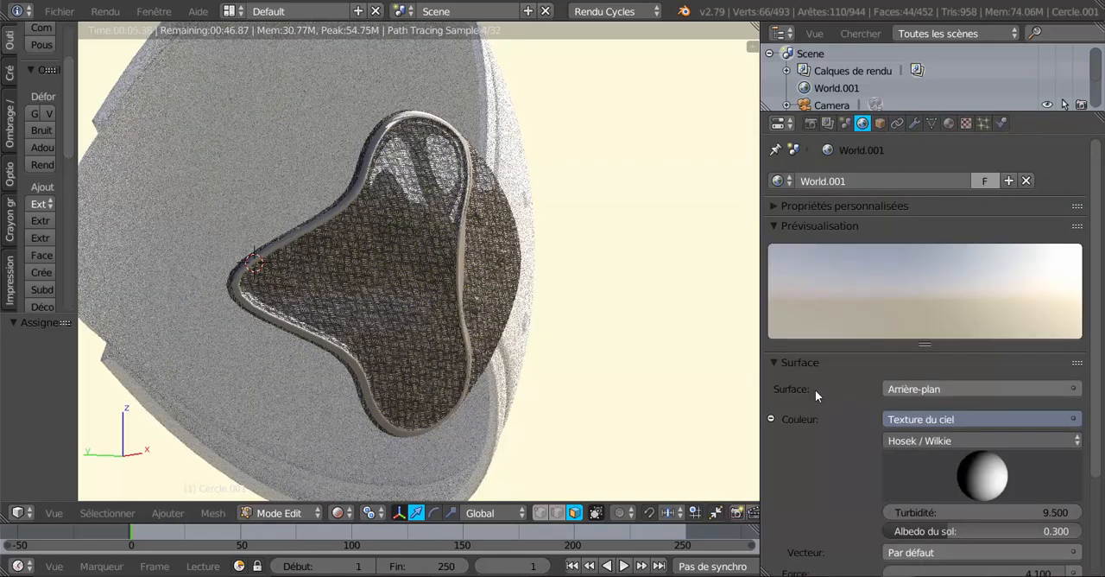
scroll(555, 385, up, 2)
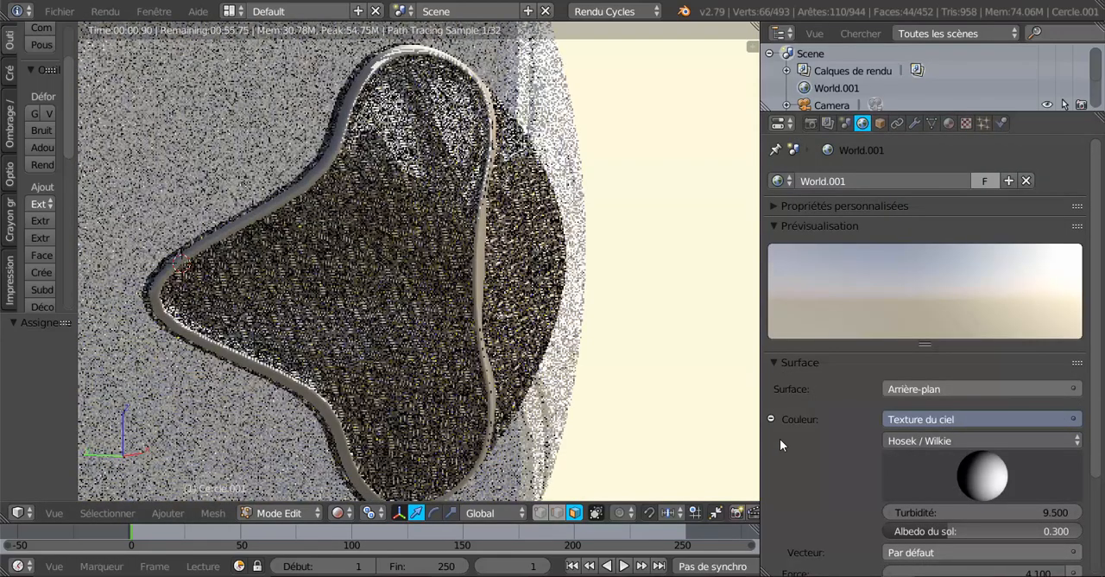
scroll(846, 476, down, 4)
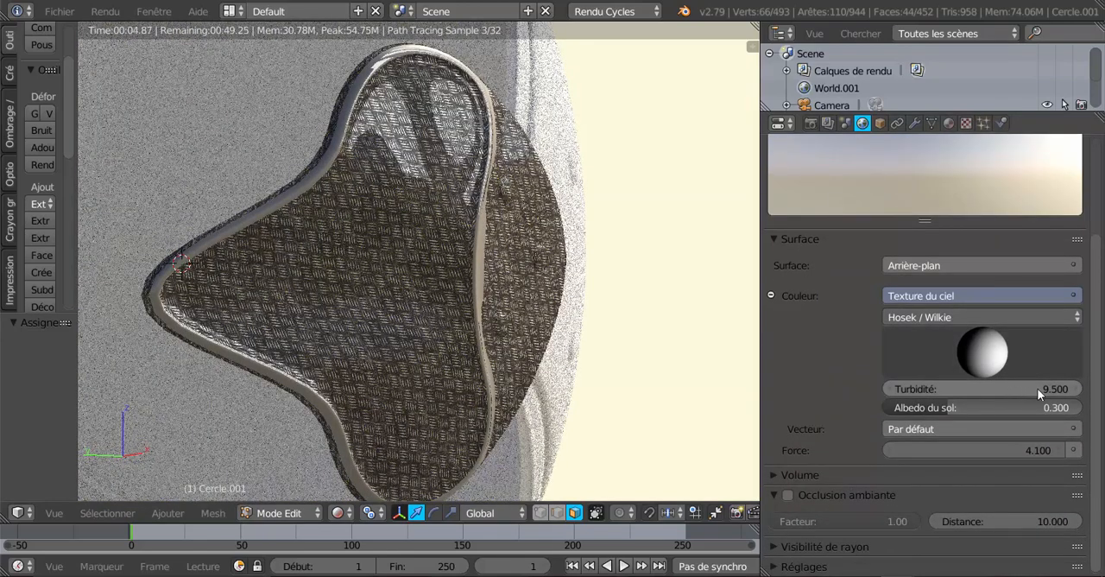
drag(1051, 387, 939, 387)
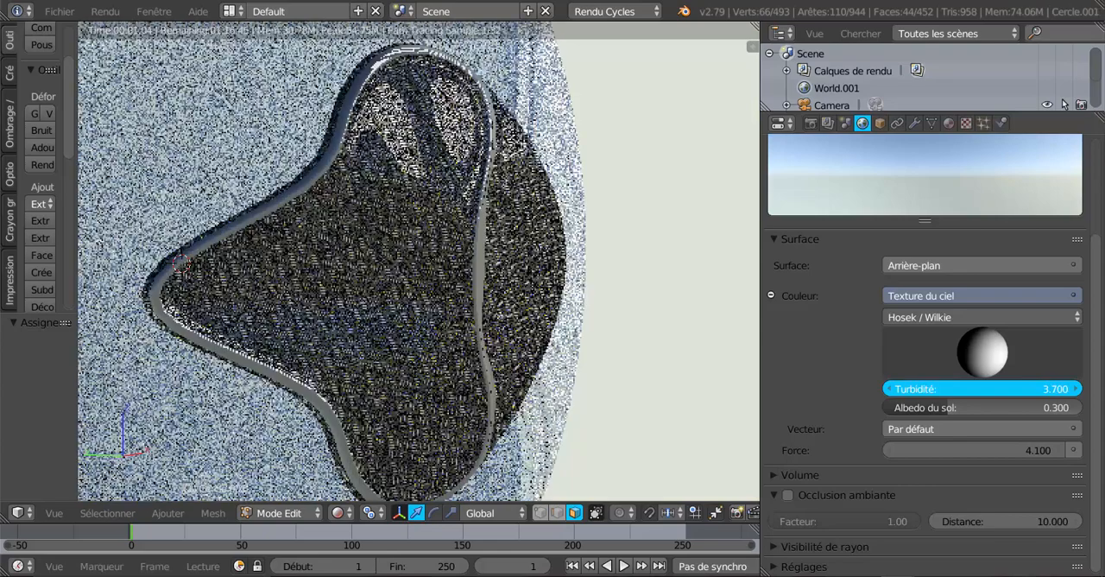
drag(919, 388, 923, 388)
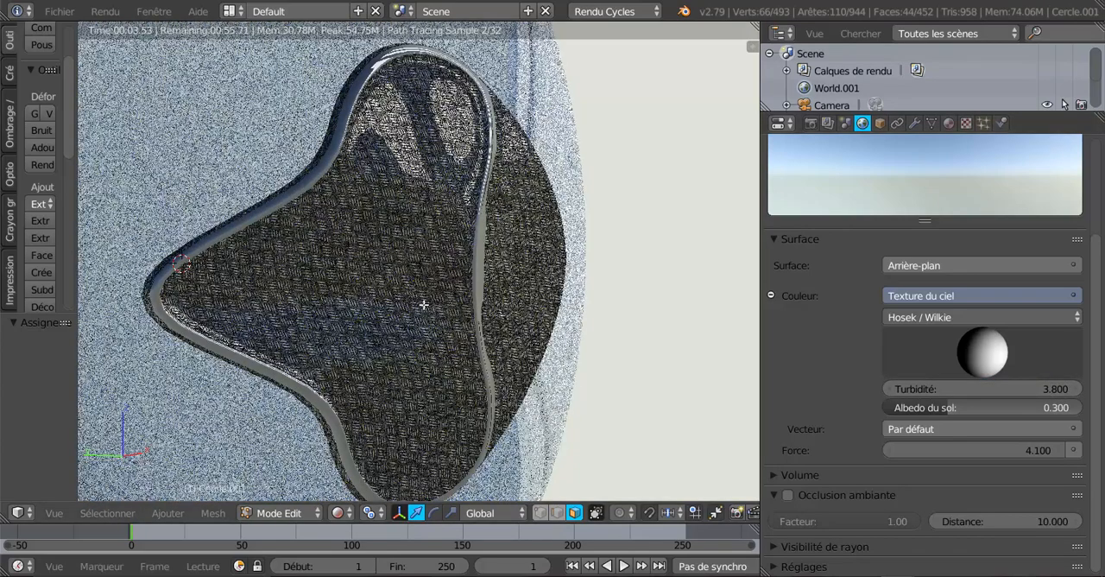
Set the sky texture's ground albedo to 0.228 and its turbidity to 8.600, trying 10.000 and 1.000 on the way
drag(945, 408, 995, 388)
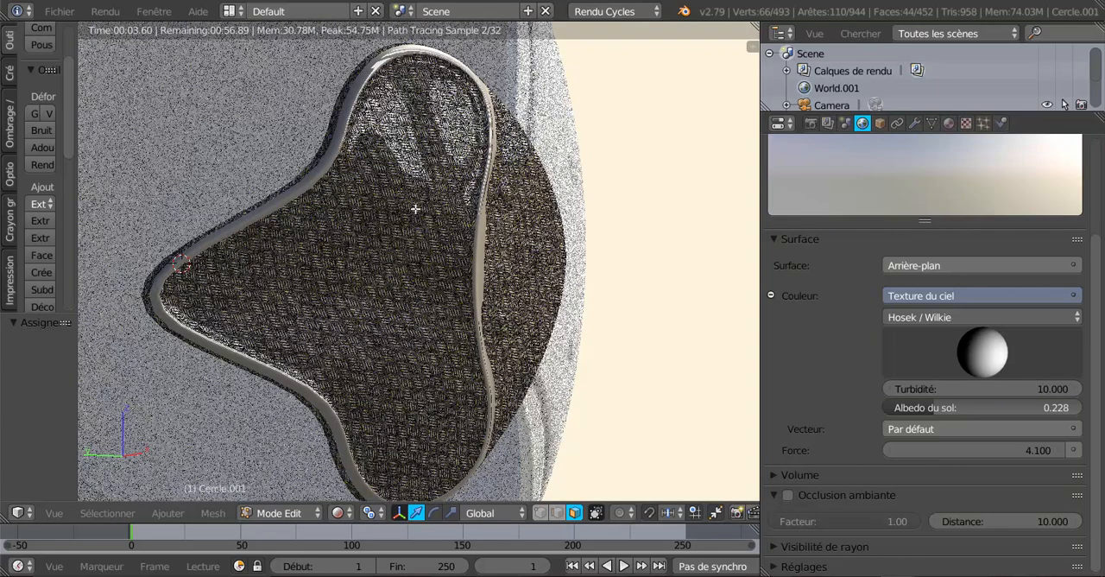
drag(1050, 388, 1017, 388)
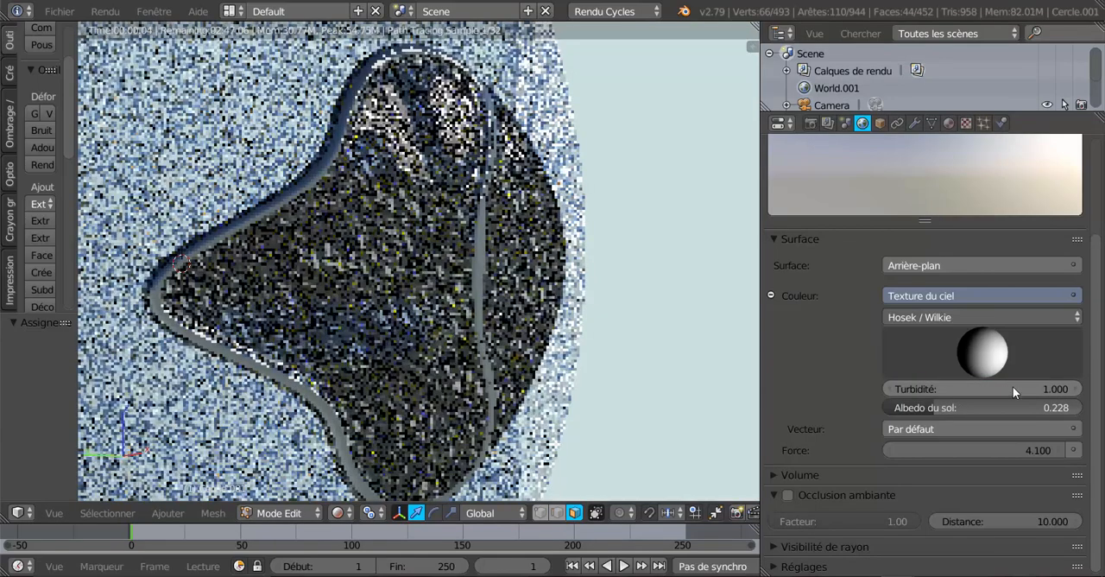
drag(1012, 386, 1011, 386)
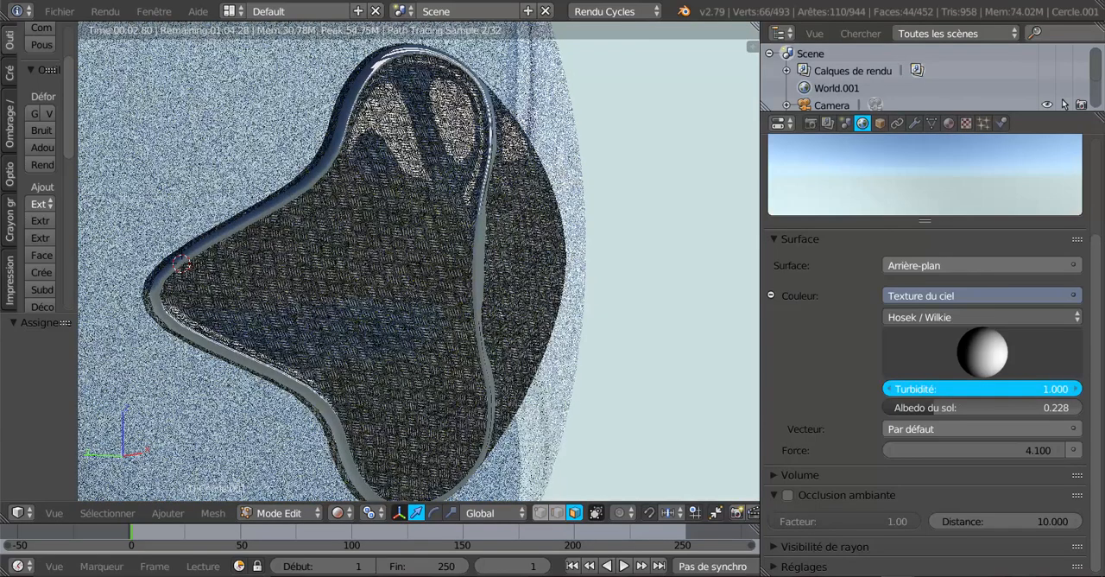
mouse_move(1011, 387)
mouse_down()
mouse_move(1043, 386)
mouse_move(1018, 387)
mouse_up()
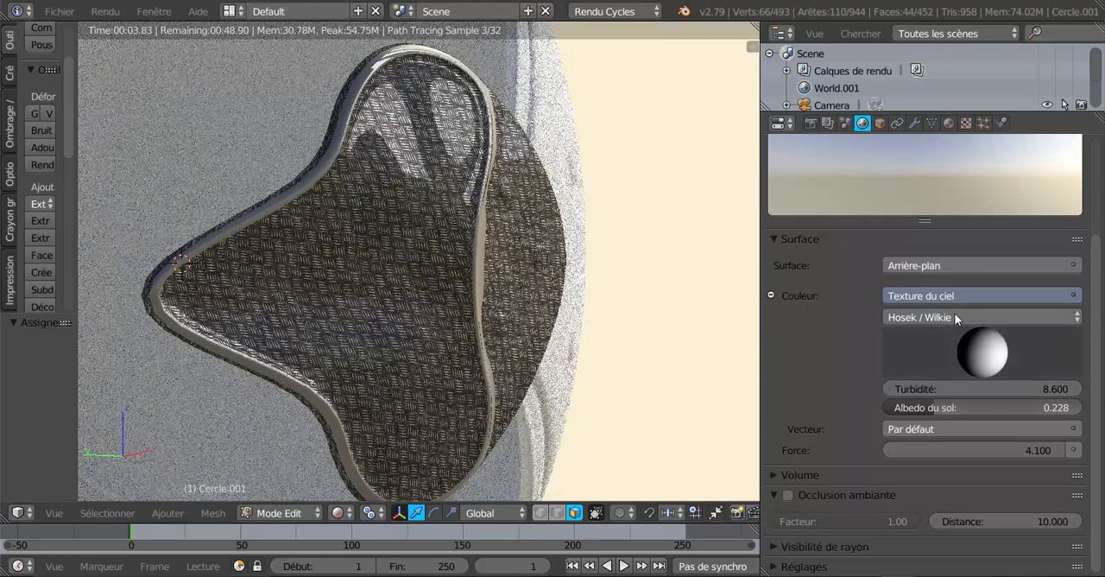
Try the Preetham sky type for the world background and switch back to Hosek / Wilkie
click(975, 318)
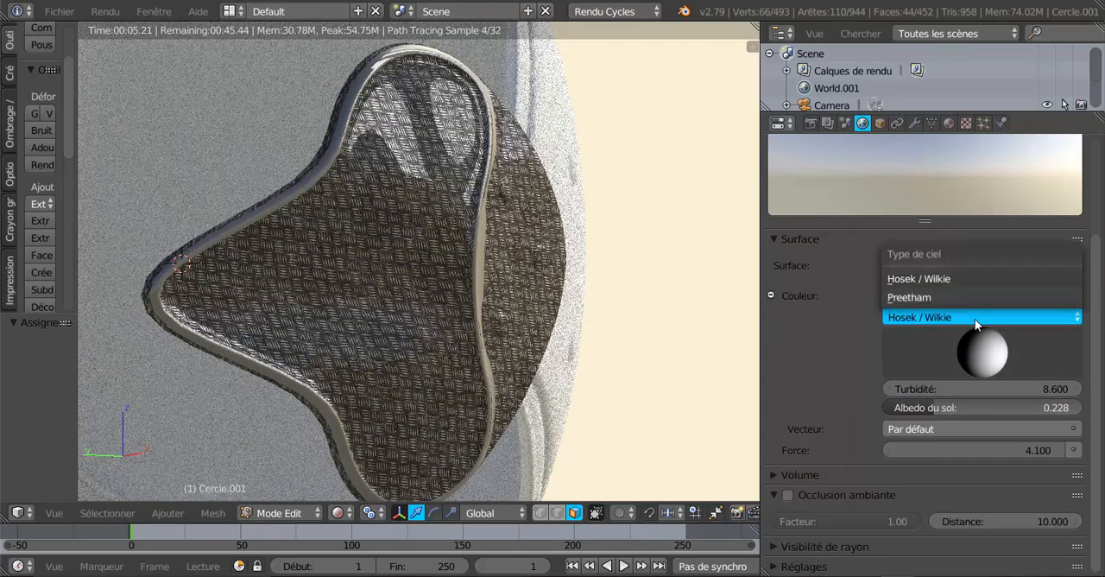
click(913, 297)
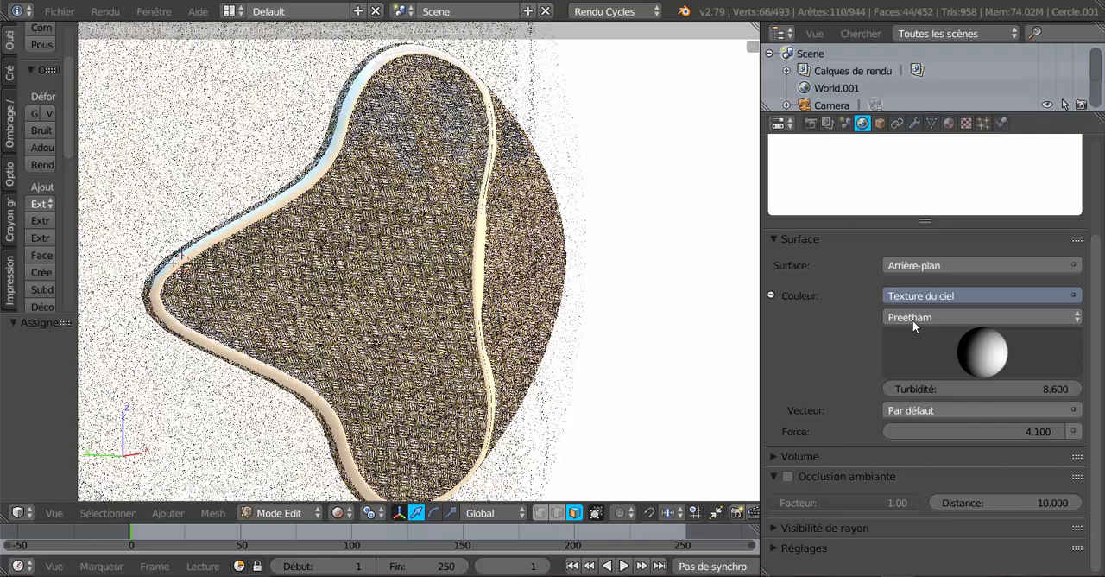
click(913, 320)
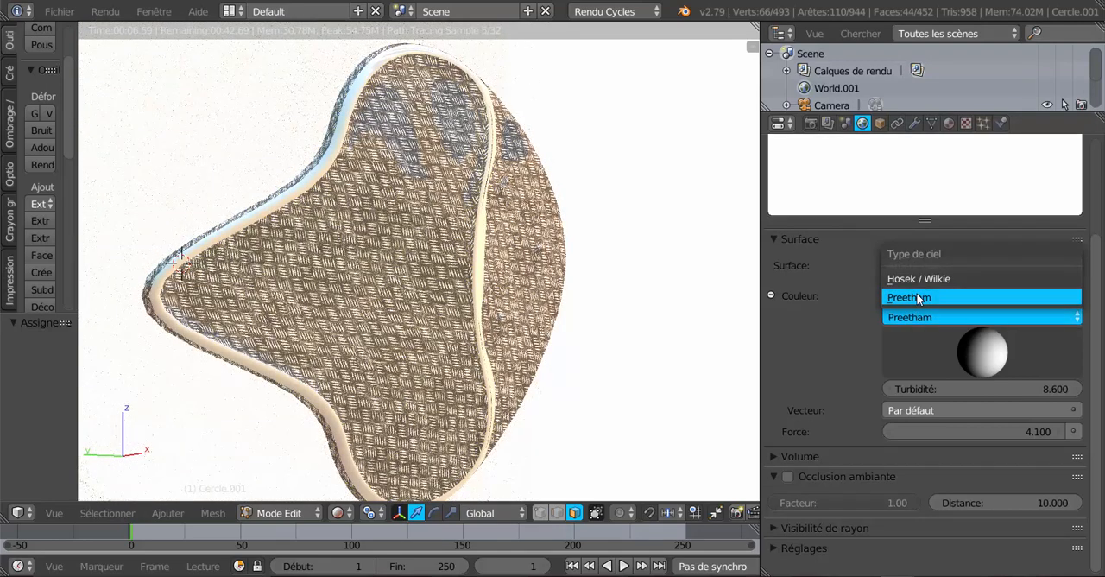
click(917, 298)
click(913, 317)
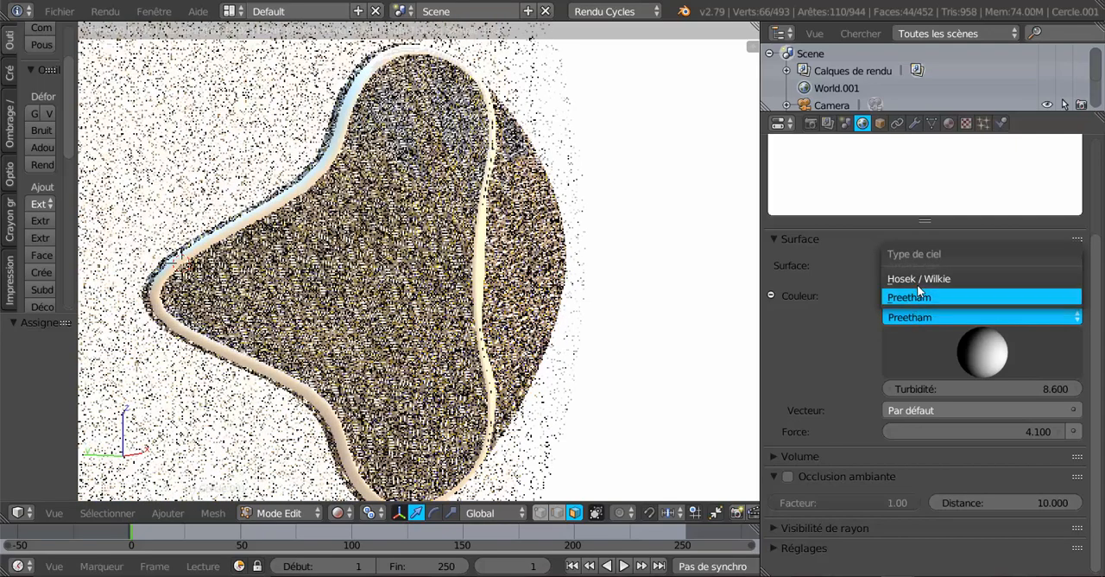
click(918, 281)
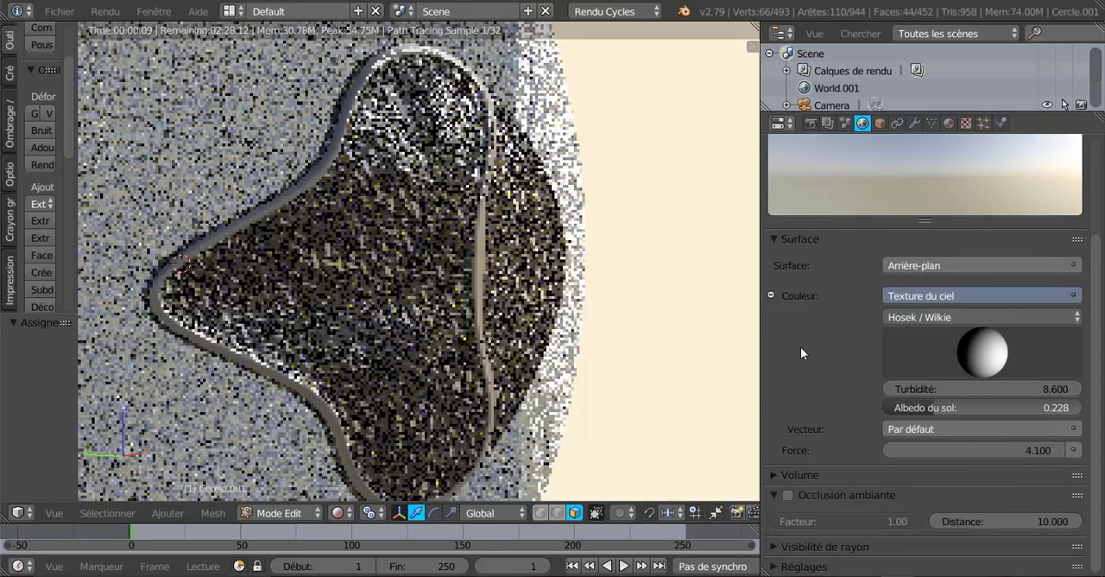
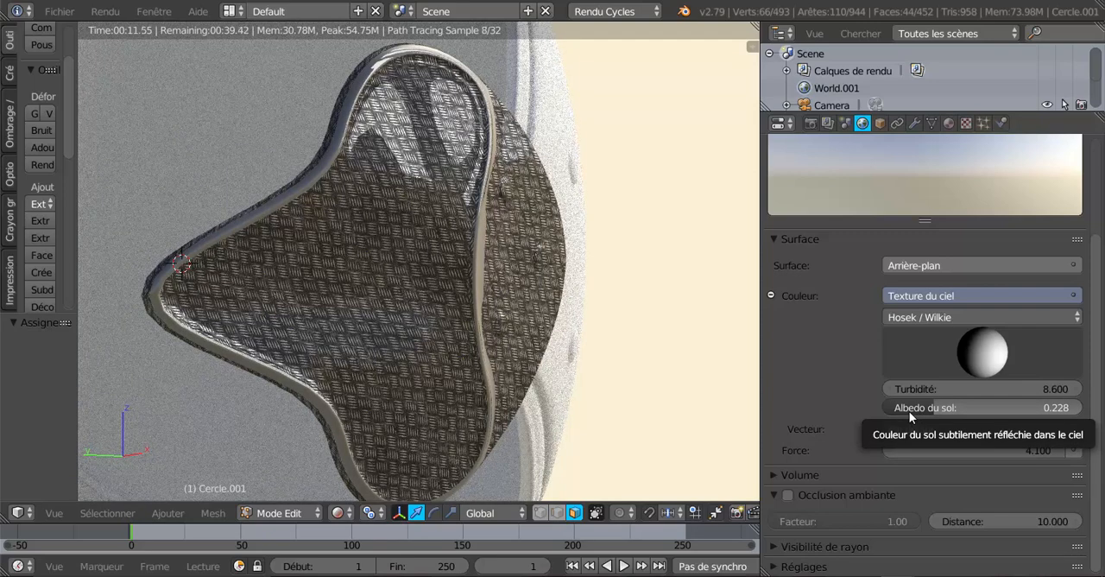
Set the sky texture's ground albedo to 0.329, trying 0.900 on the way
drag(934, 408, 1069, 407)
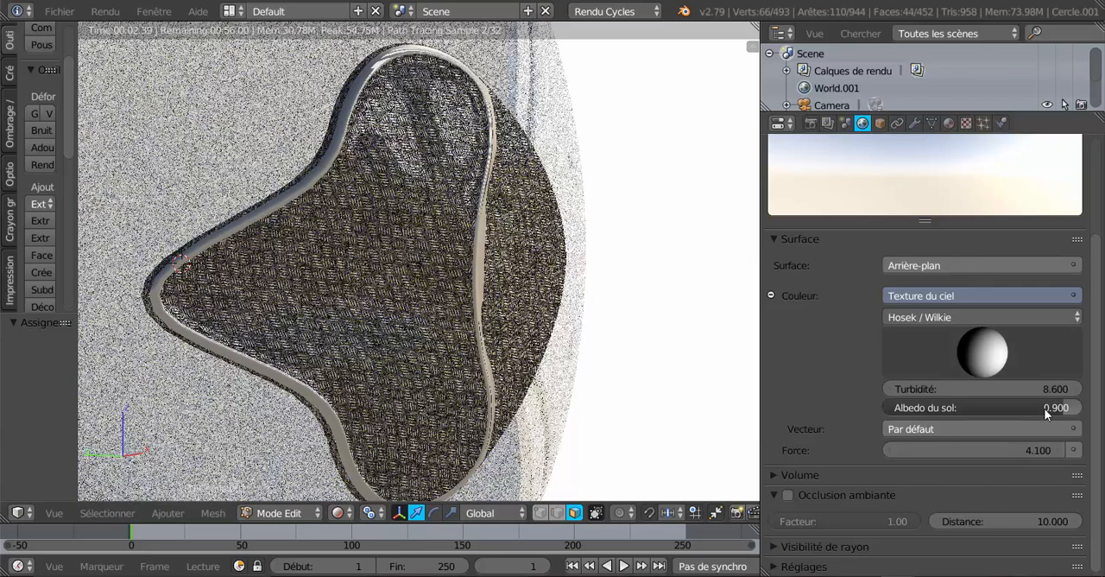
drag(993, 408, 956, 407)
drag(1027, 407, 956, 408)
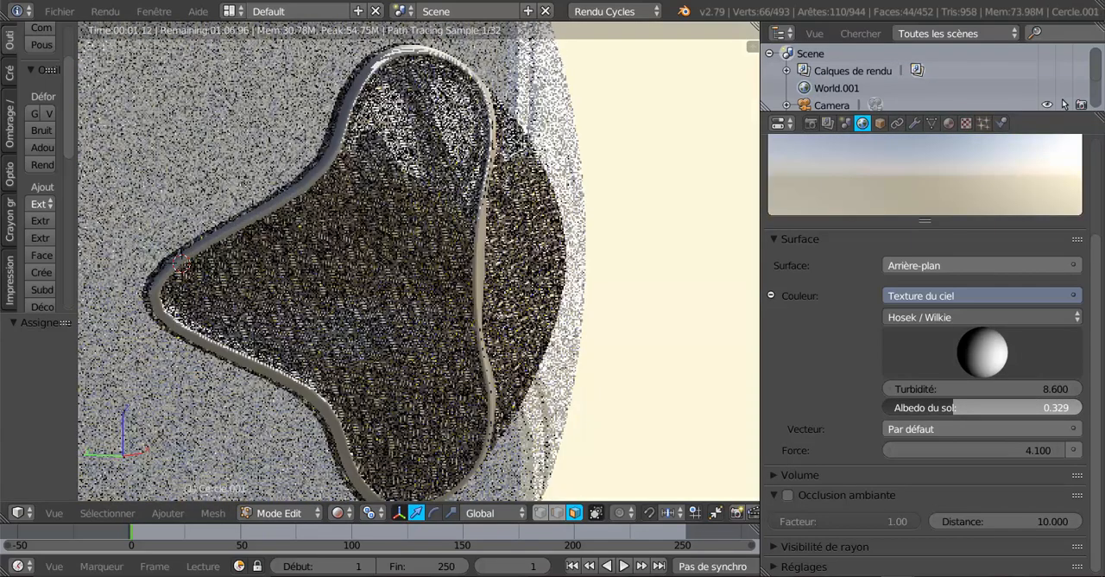
Set the sky texture's turbidity to 10.000 and the background strength to 5.500, trying a strength of 1.200 on the way
mouse_move(981, 449)
mouse_down()
mouse_move(1024, 450)
mouse_move(993, 449)
mouse_up()
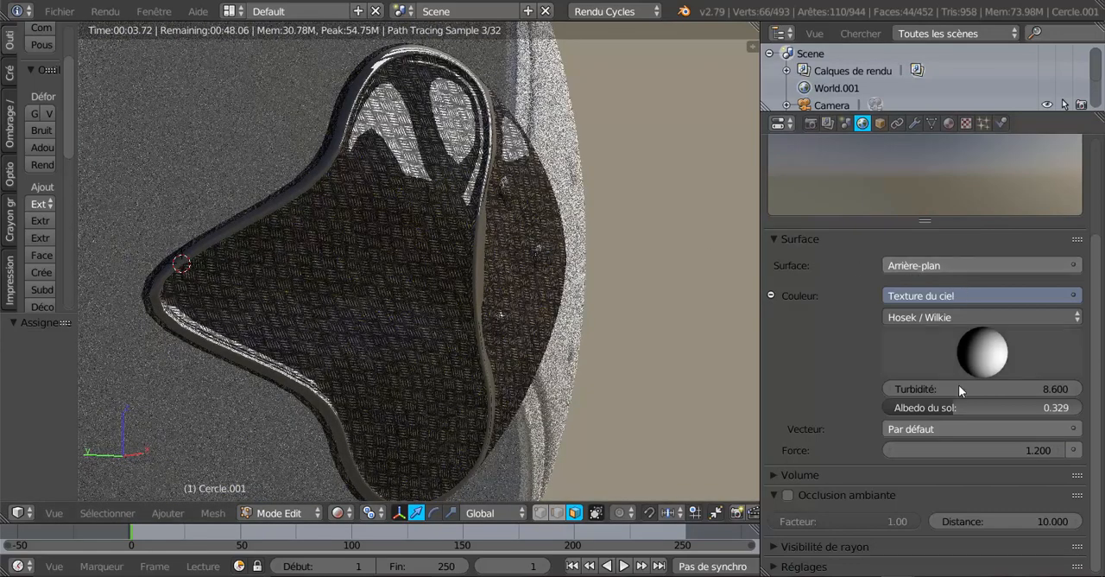
mouse_move(1034, 389)
mouse_down()
mouse_move(1021, 390)
mouse_move(1050, 389)
mouse_up()
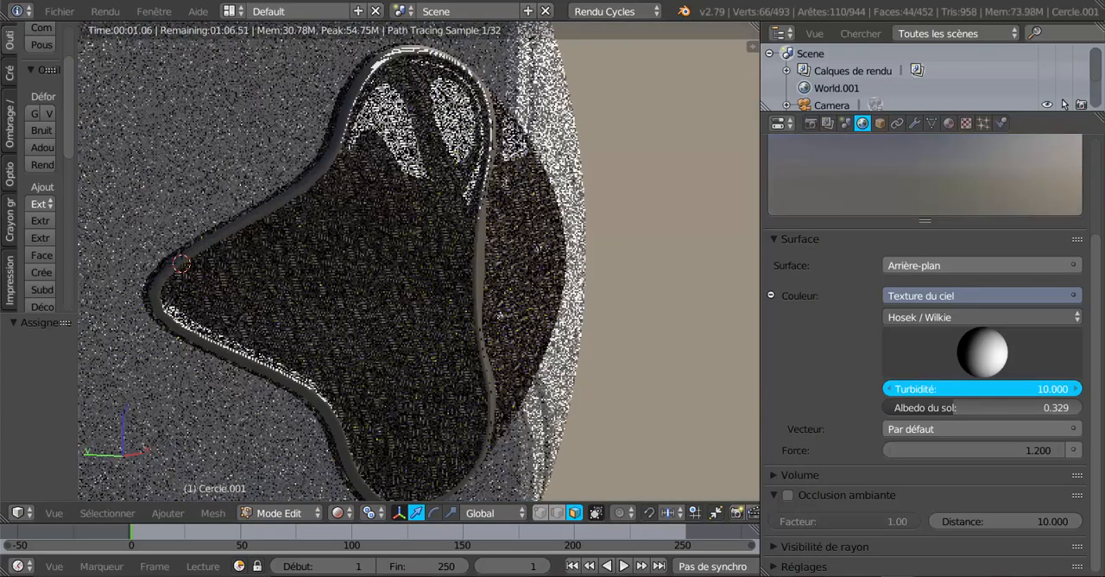
drag(1050, 389, 1033, 447)
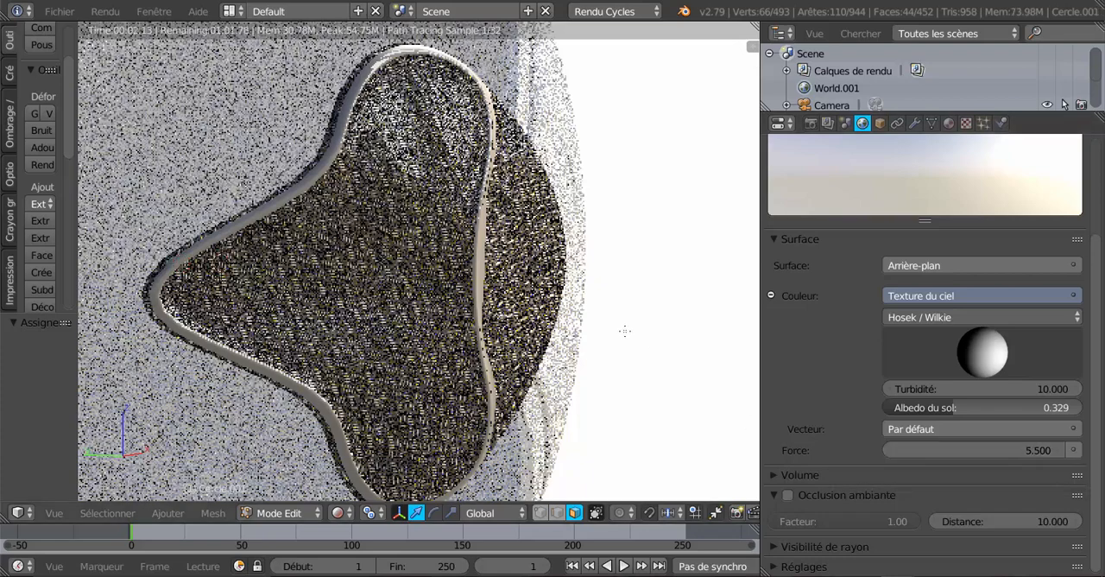
Return to Object Mode in solid shading with the large curved shell Cercle selected
scroll(624, 330, down, 3)
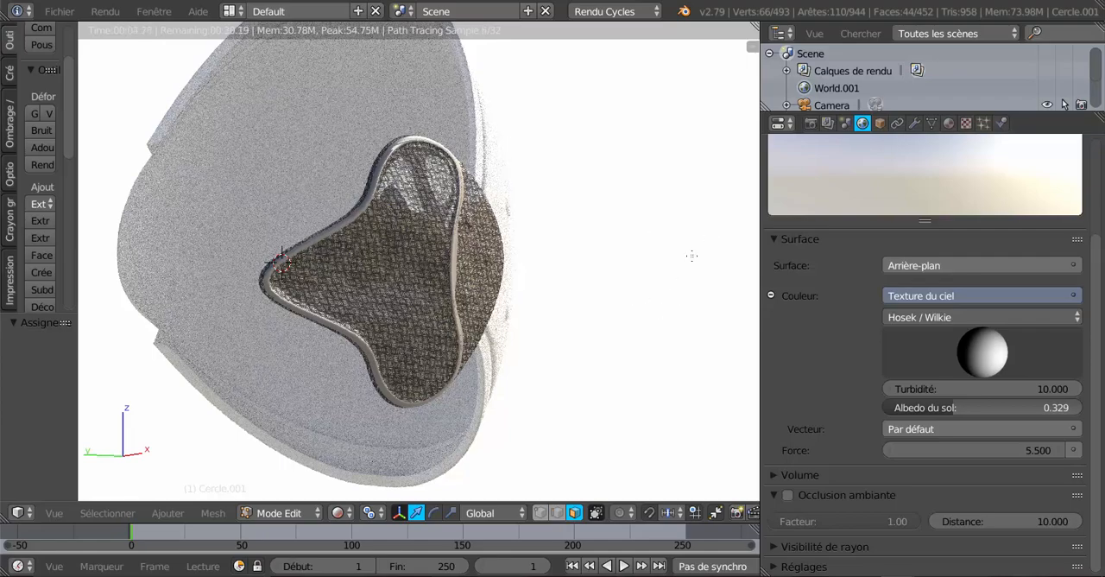
middle_drag(675, 279, 569, 275)
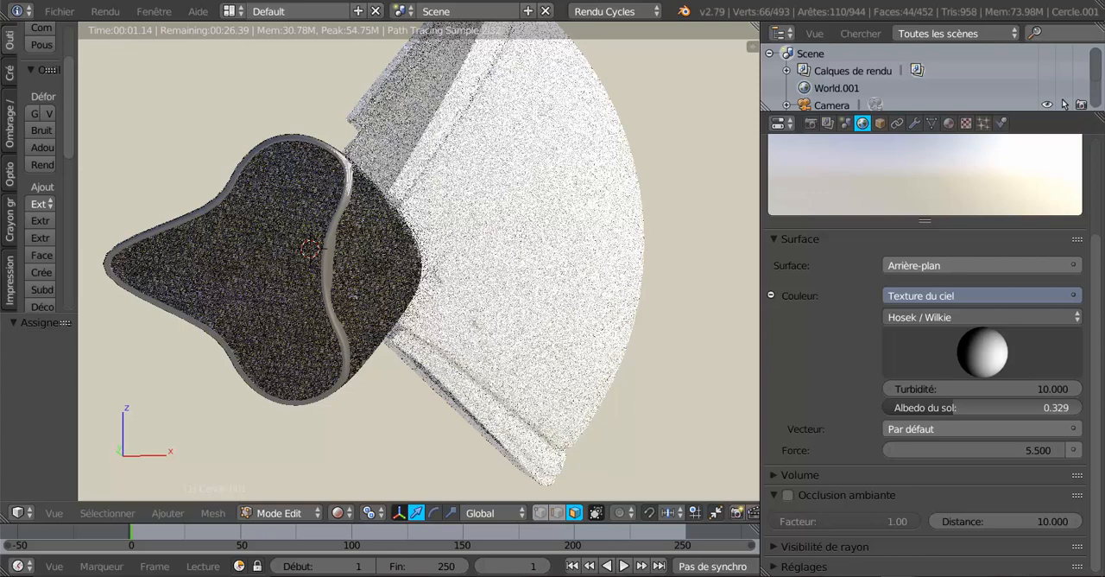
click(339, 513)
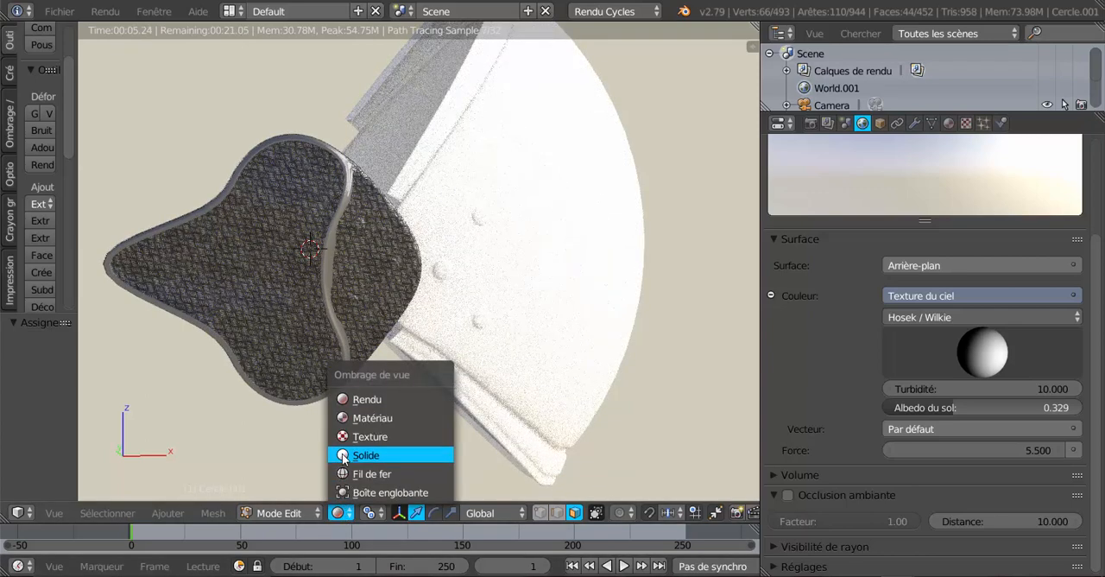
click(343, 455)
key(Tab)
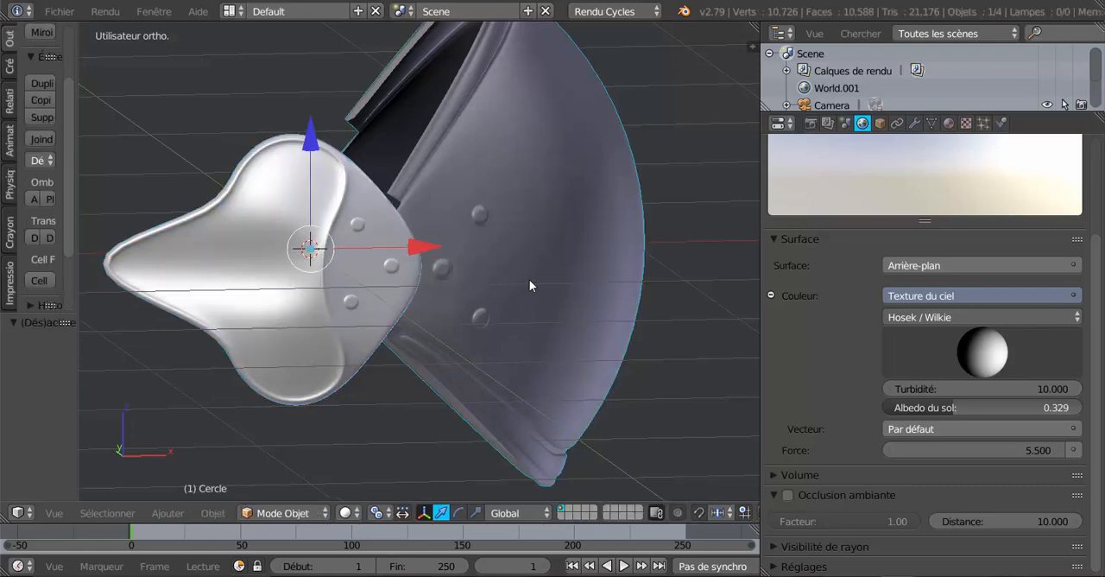
middle_drag(529, 279, 573, 282)
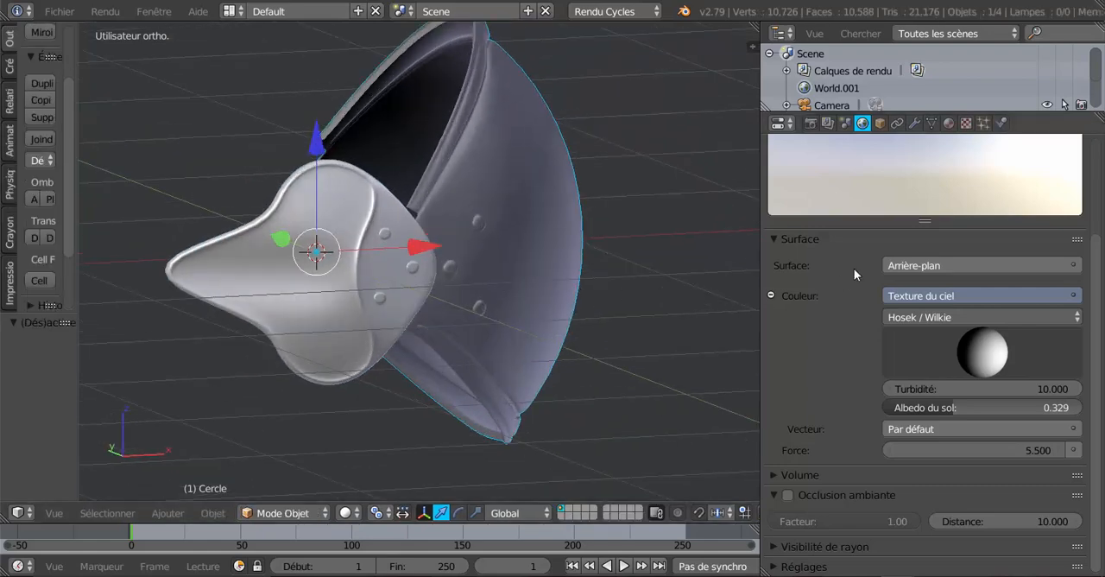
Assign the existing Matériau.009 to Cercle through a new material slot and show the viewport in rendered shading
click(948, 122)
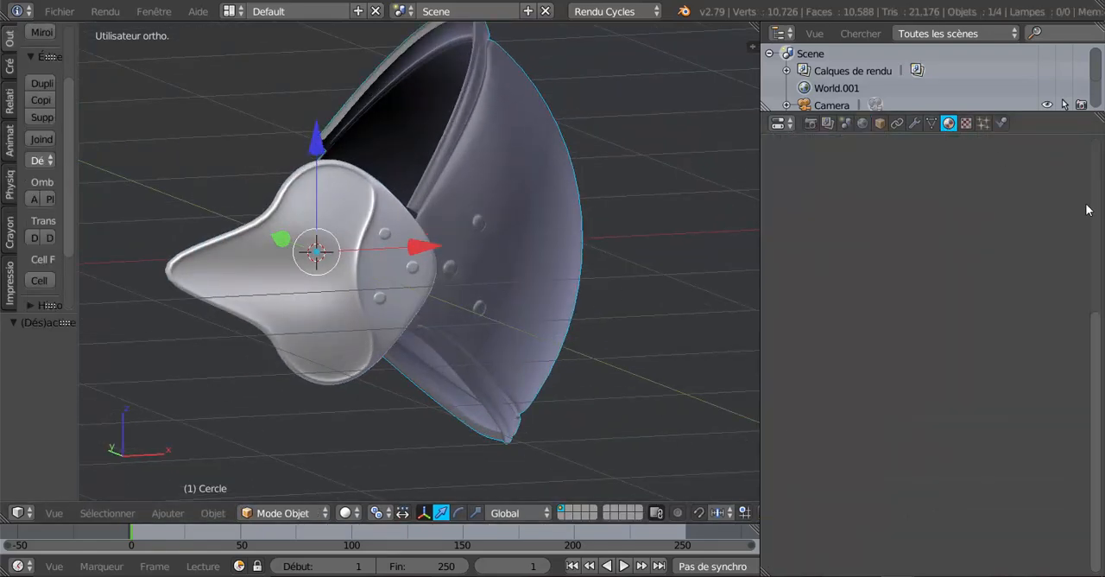
drag(1101, 358, 1098, 177)
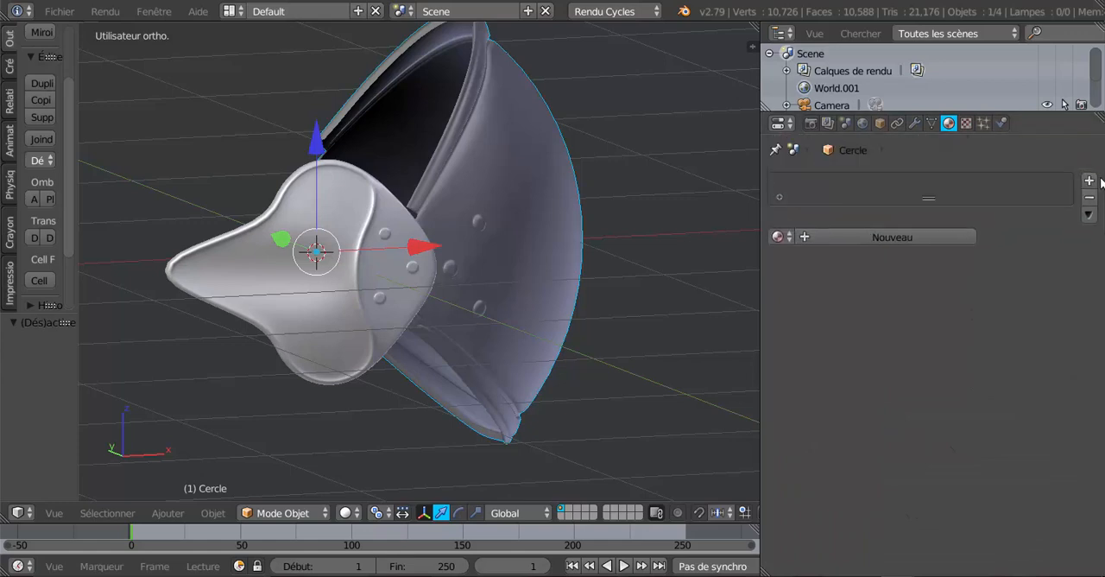
click(846, 236)
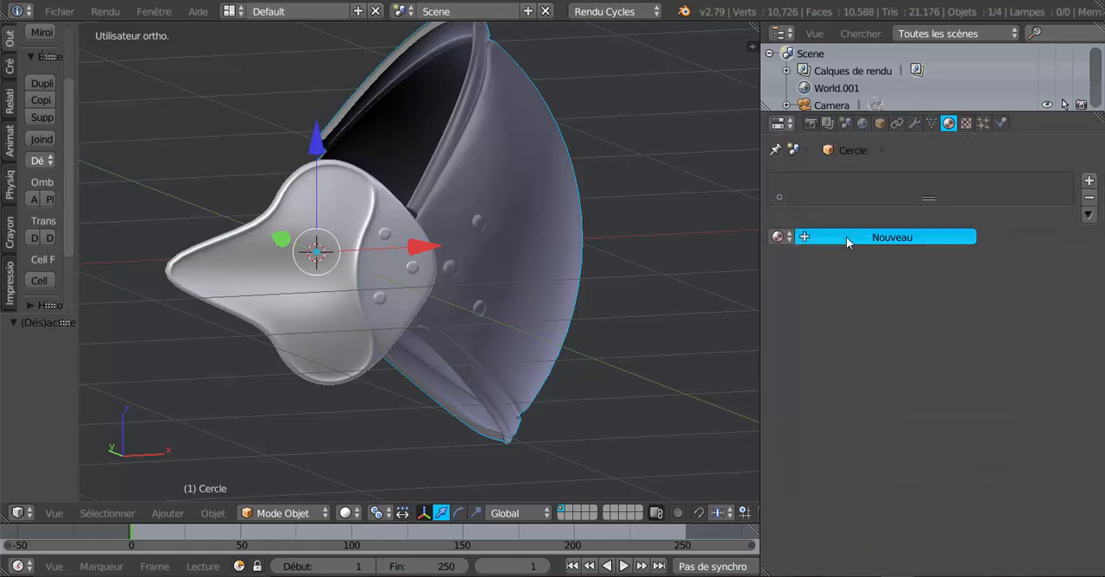
click(779, 236)
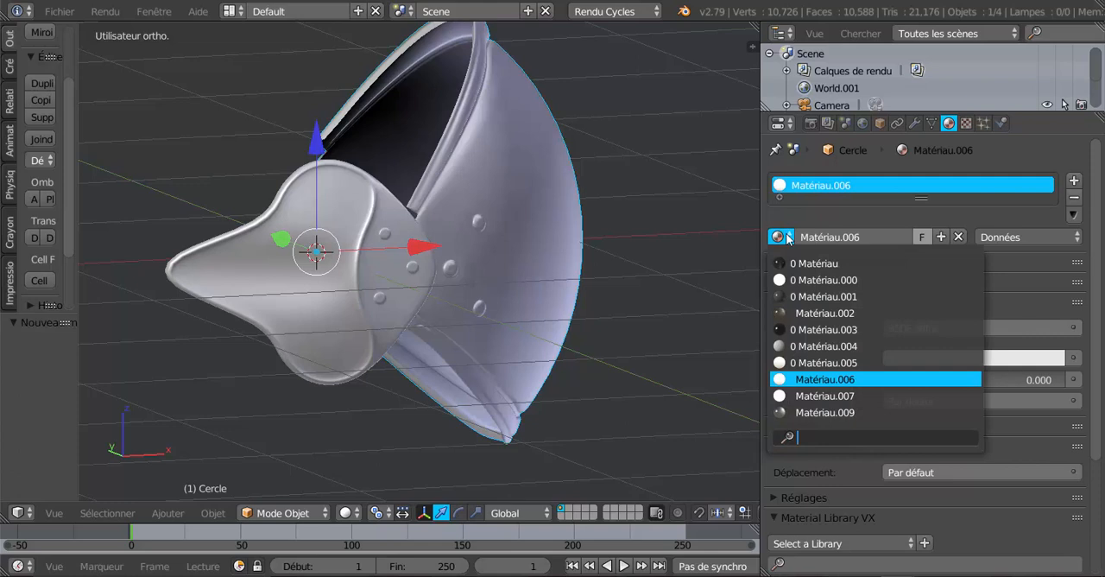
click(827, 412)
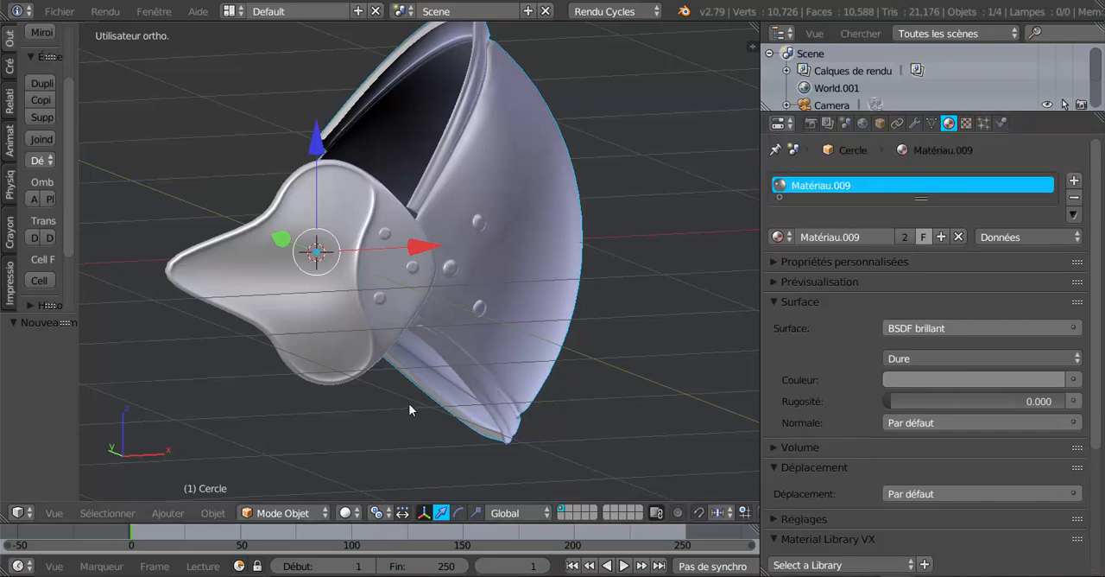
click(345, 513)
click(367, 400)
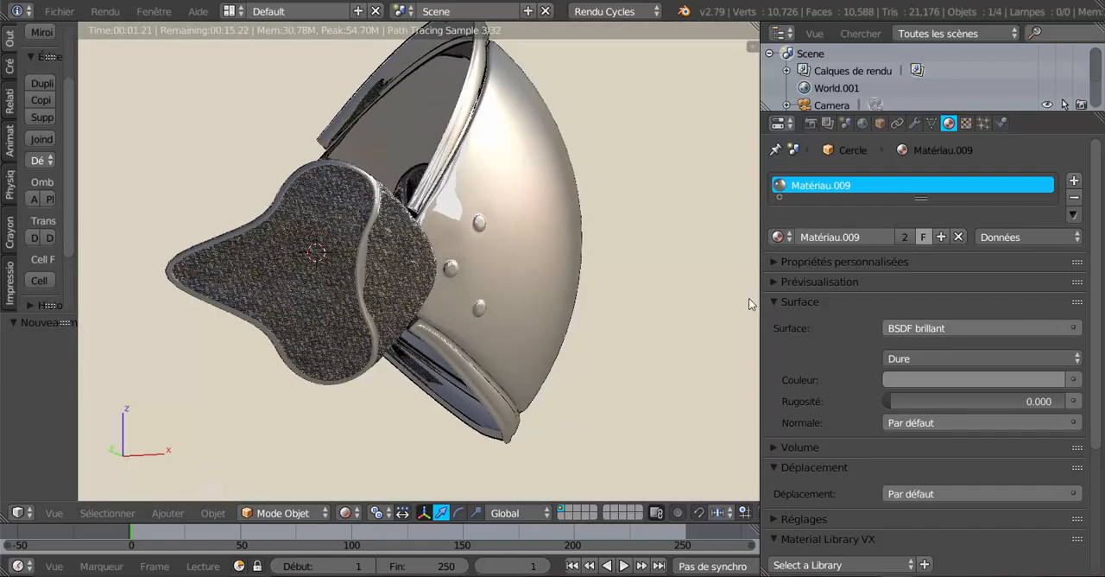
In the world settings, set the sky texture's turbidity to 4.900 and its ground albedo to 0.152
click(863, 122)
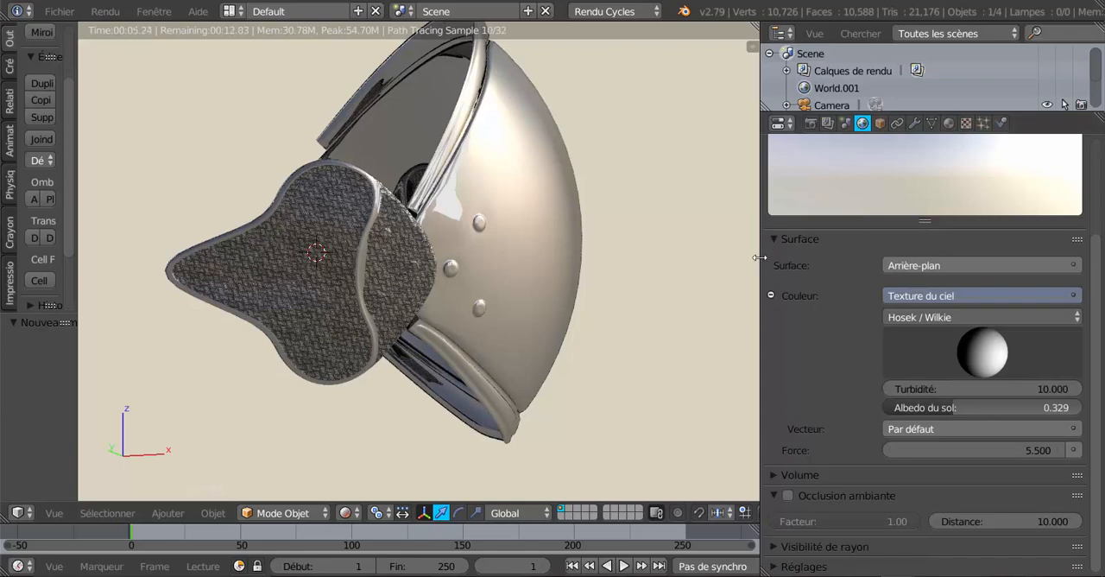
drag(762, 259, 812, 259)
middle_drag(689, 296, 570, 313)
scroll(640, 298, up, 2)
scroll(570, 313, up, 1)
mouse_move(509, 213)
middle_down()
mouse_move(570, 271)
mouse_move(708, 267)
middle_up()
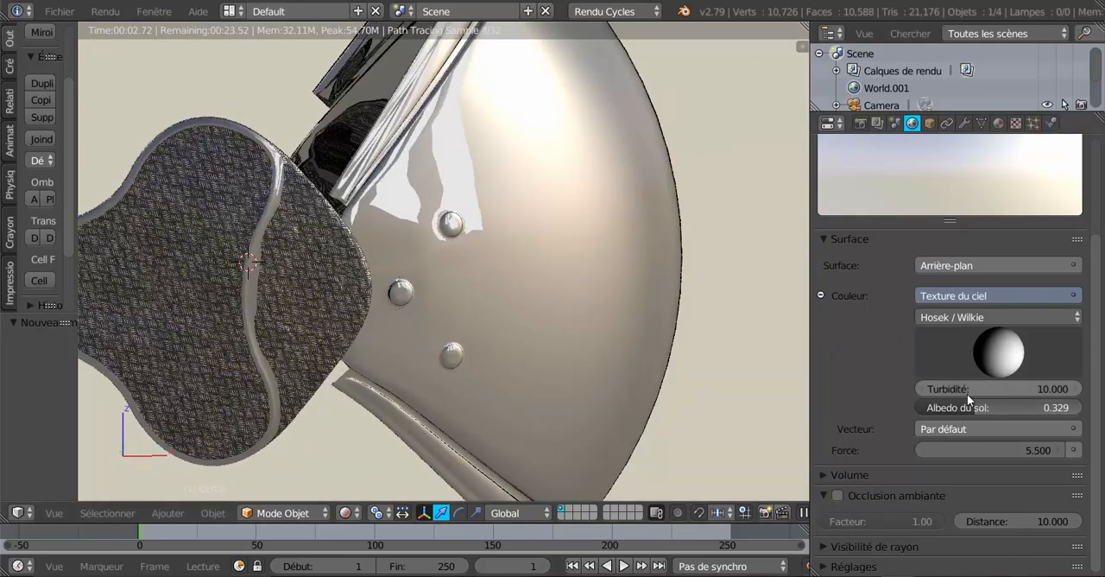
drag(1019, 387, 1012, 387)
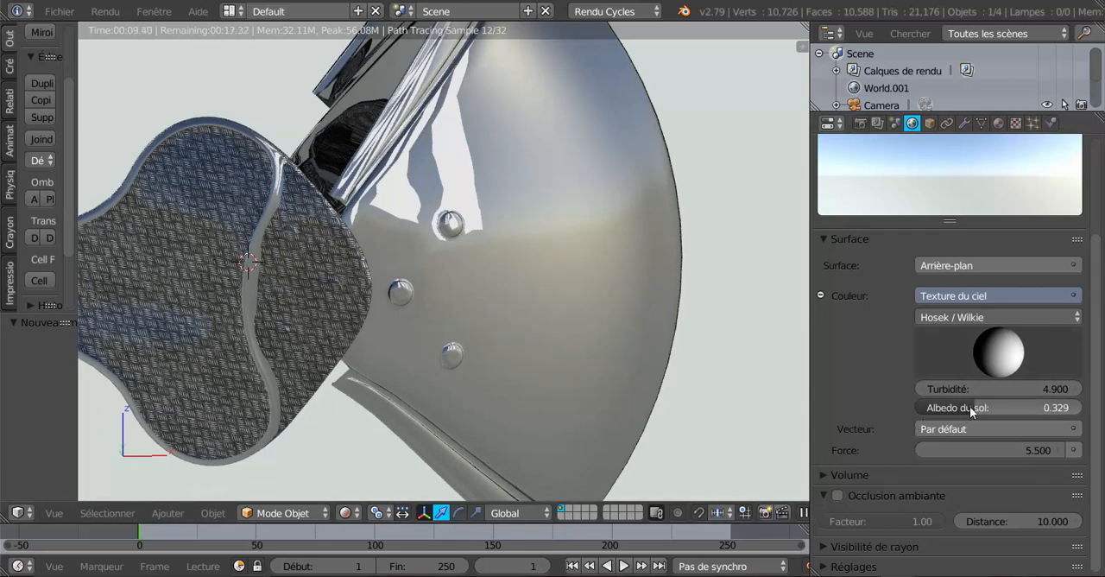
drag(970, 407, 942, 407)
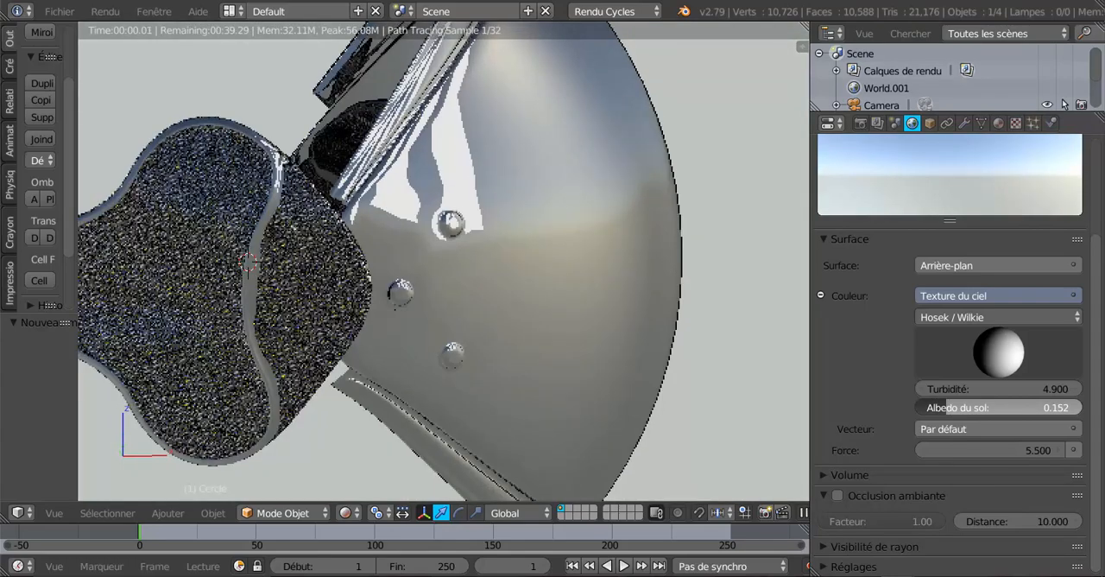
Adjust the sky texture's sun direction slightly while checking the reflections on the shell
scroll(774, 362, down, 1)
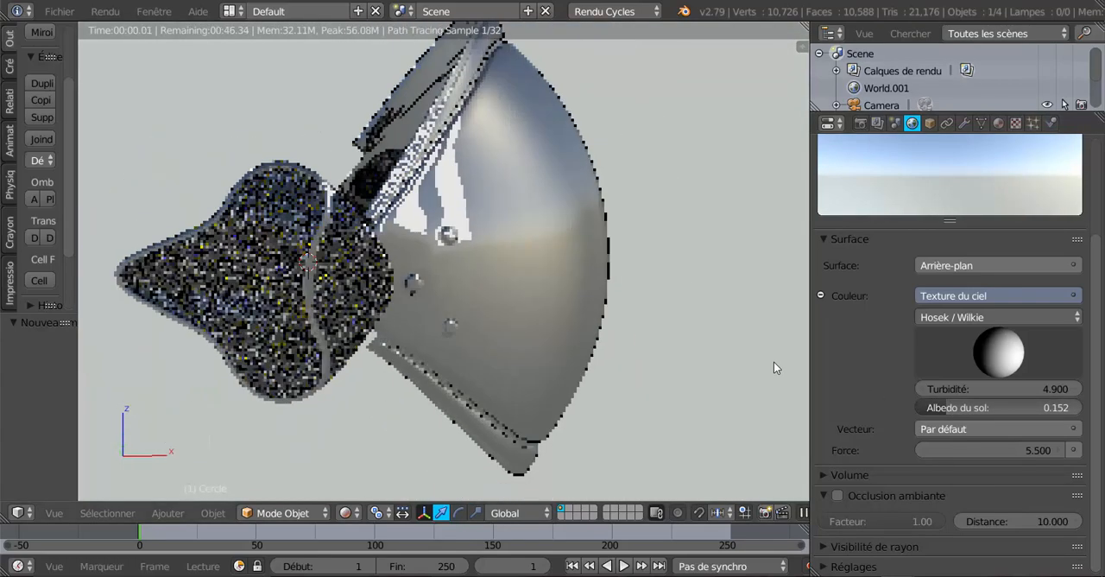
click(992, 342)
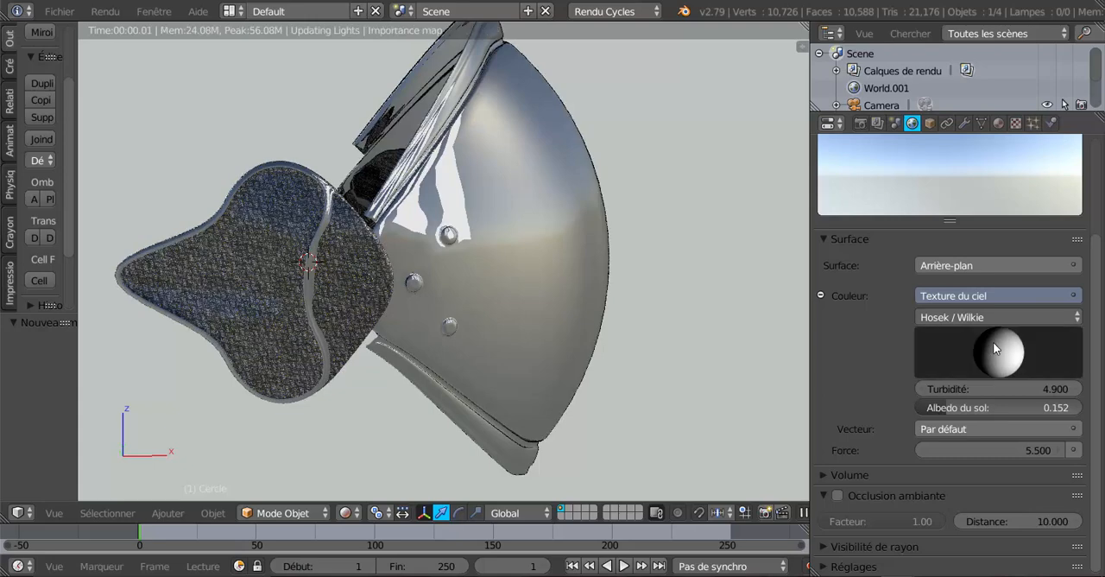
click(1004, 342)
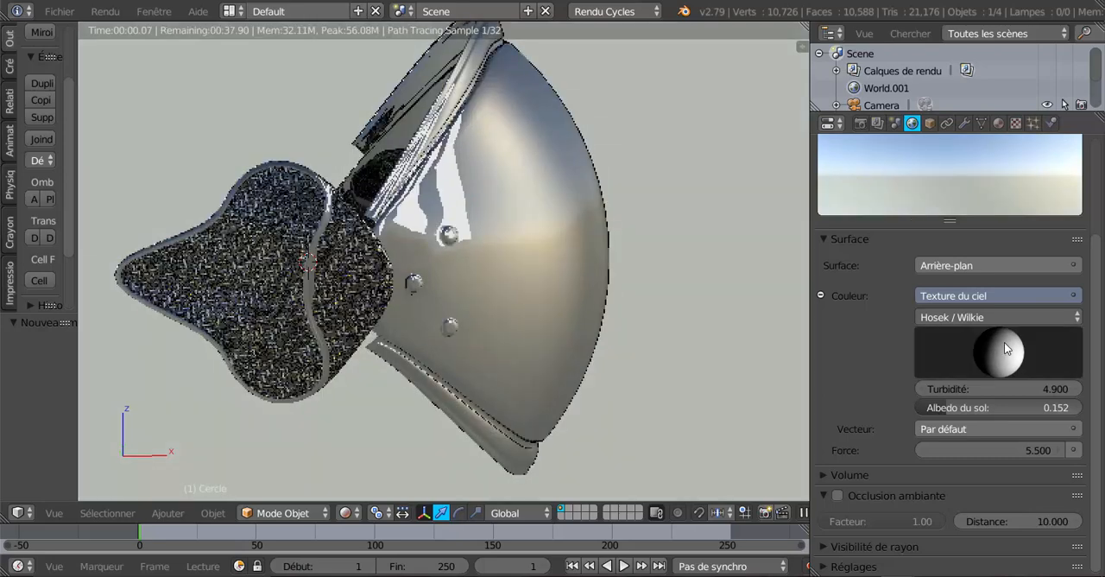
click(1004, 342)
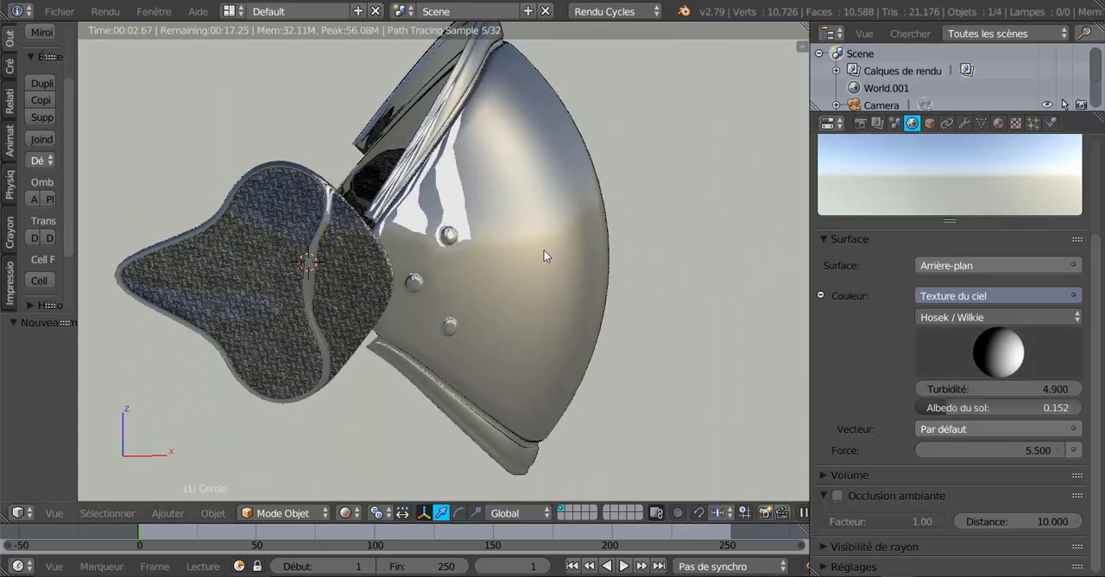
mouse_move(700, 332)
middle_down()
mouse_move(632, 335)
mouse_move(702, 334)
middle_up()
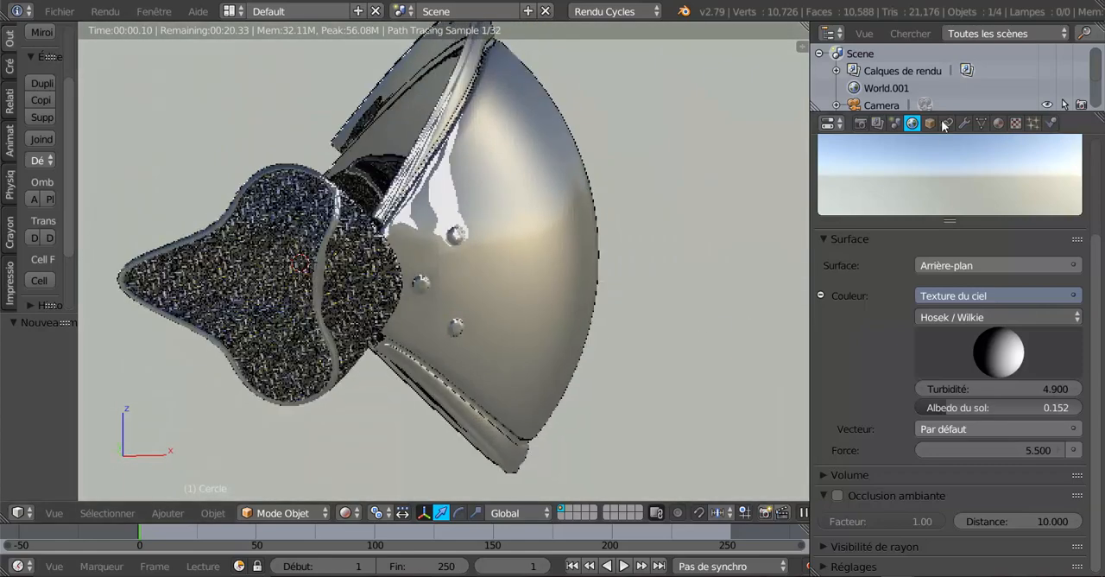
Select Plan.003 and rotate it about 34.3° around the global Z axis
scroll(981, 76, down, 3)
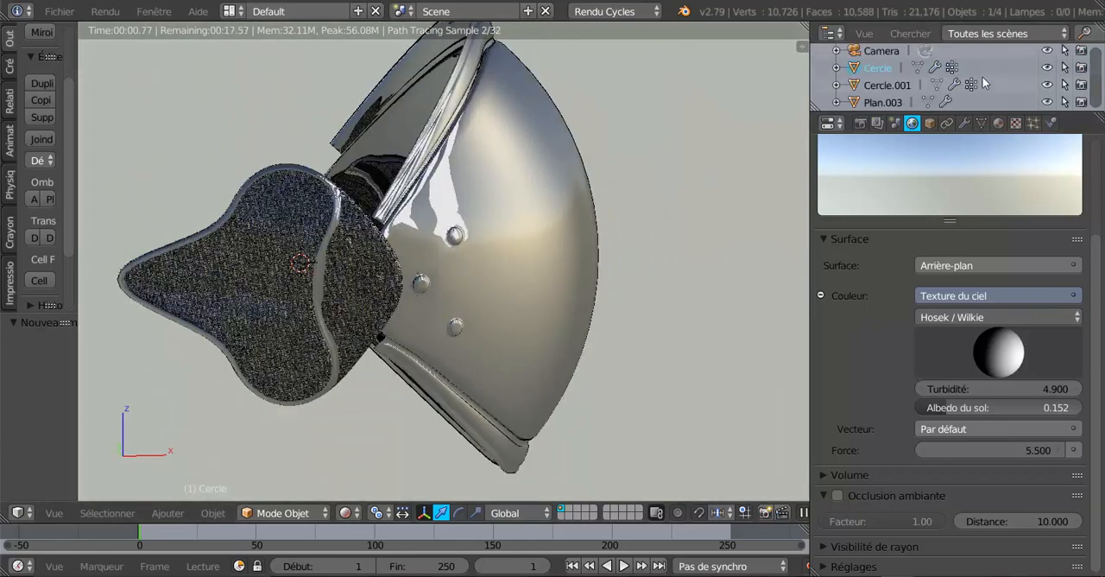
click(885, 103)
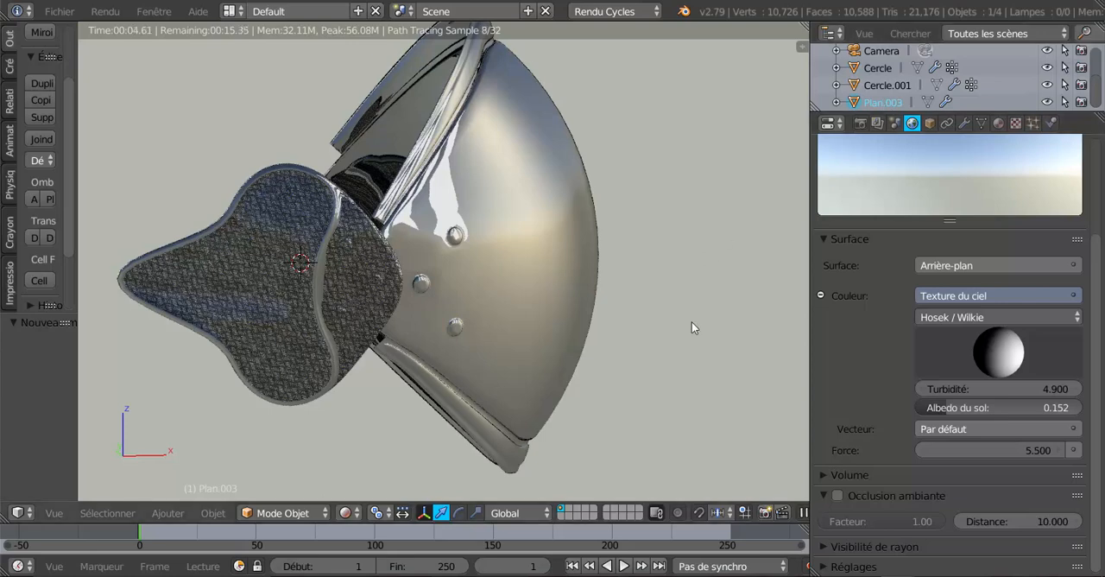
key(r)
key(z)
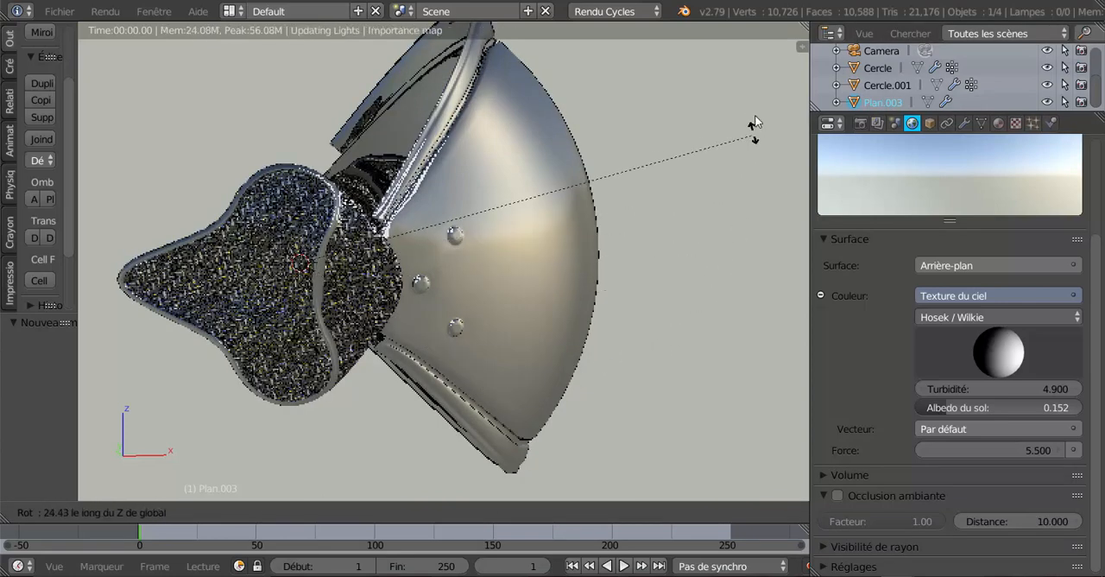
click(734, 56)
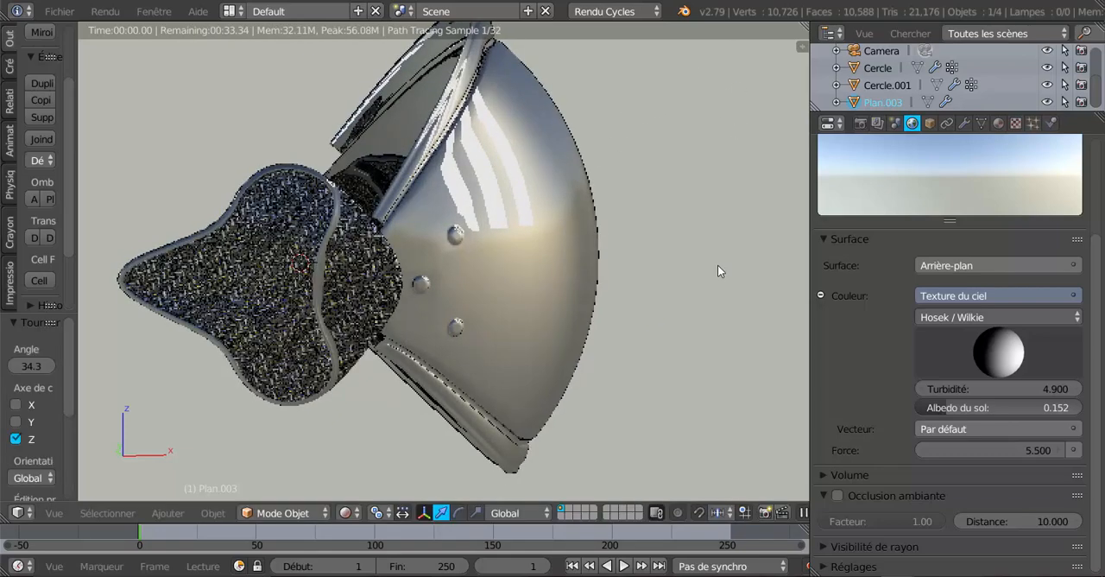
Rotate Plan.003 about 33° around the global X axis
key(r)
key(x)
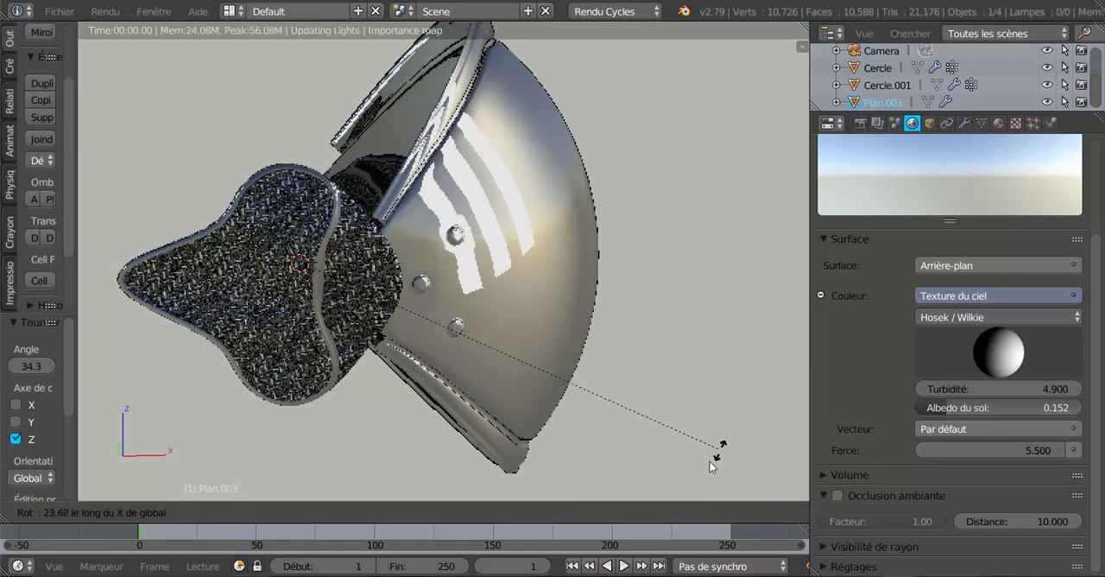
click(682, 42)
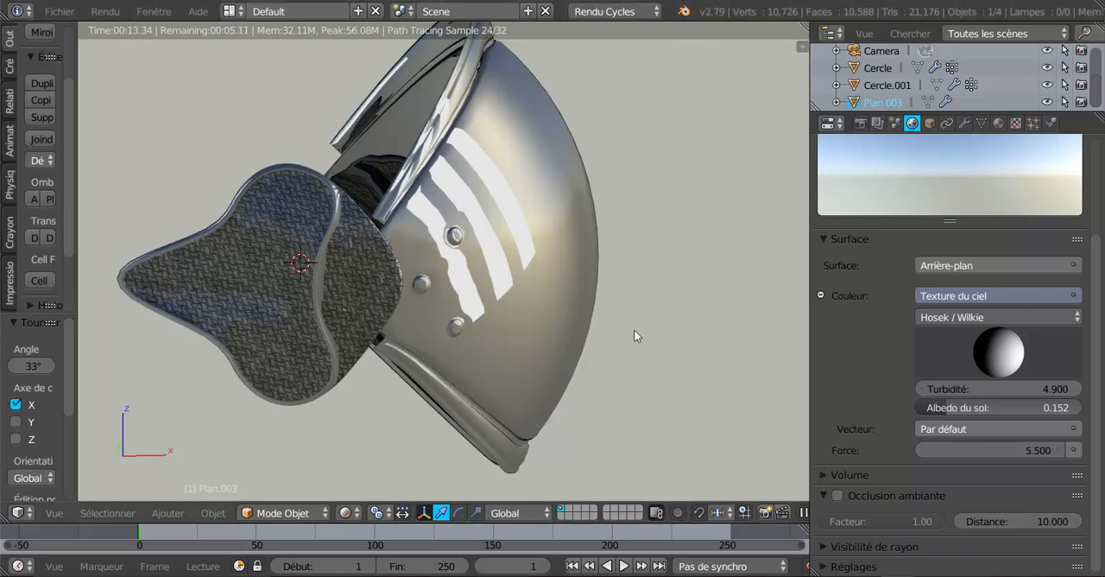
Rotate Plan.003 a further 39.1° or so around the global Z axis to shift the light strips' reflection on the shell
key(r)
key(z)
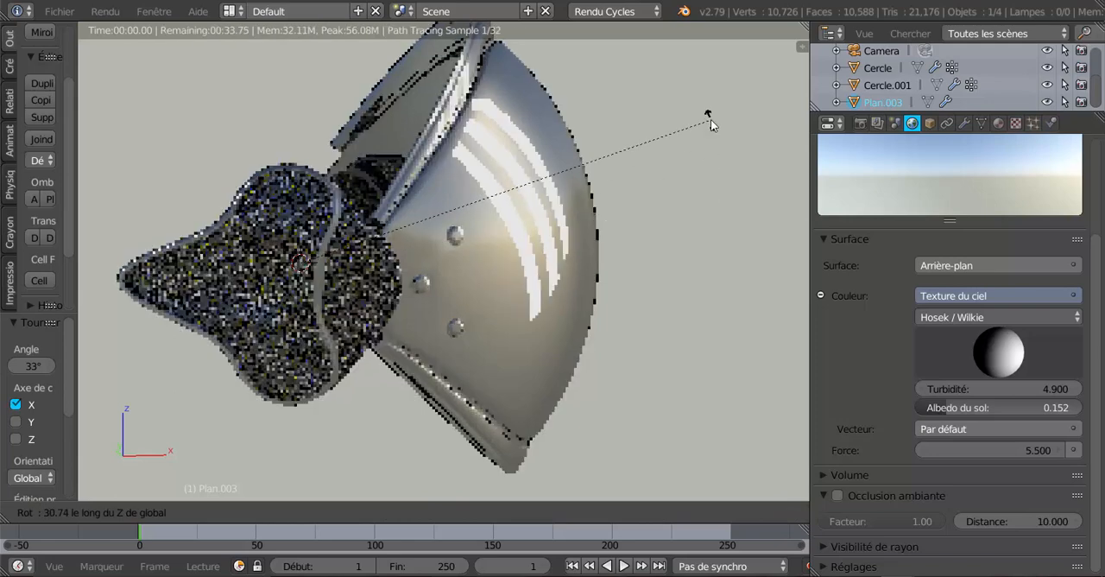
click(706, 50)
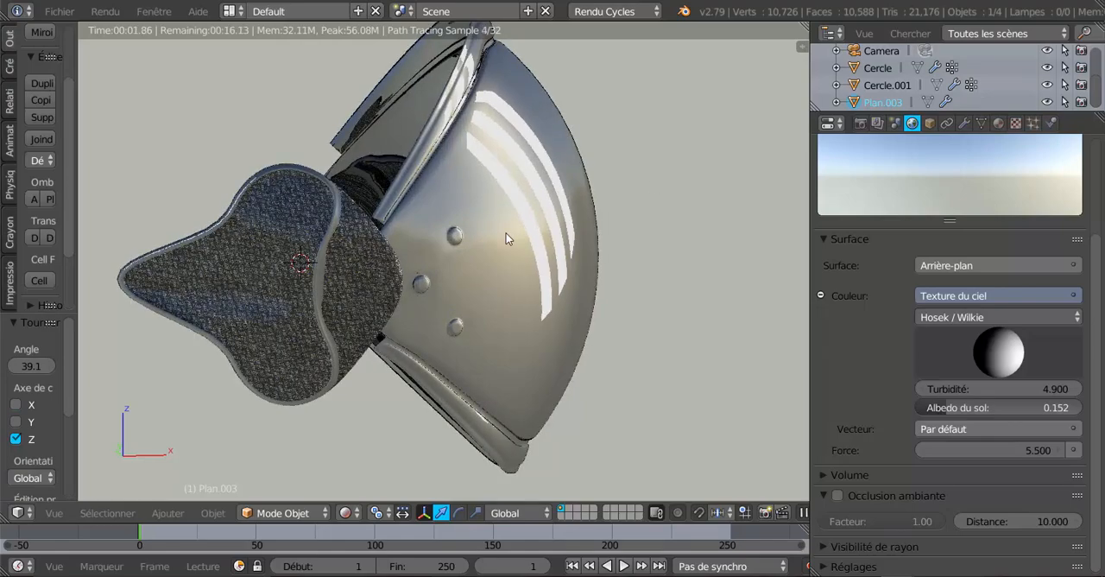
middle_drag(633, 360, 777, 362)
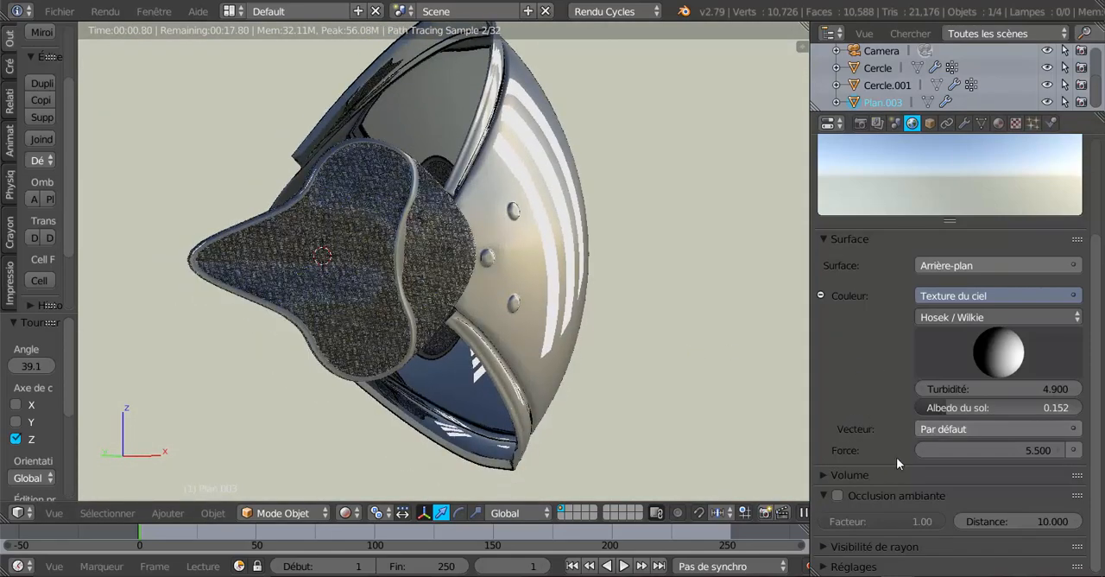
scroll(888, 462, up, 2)
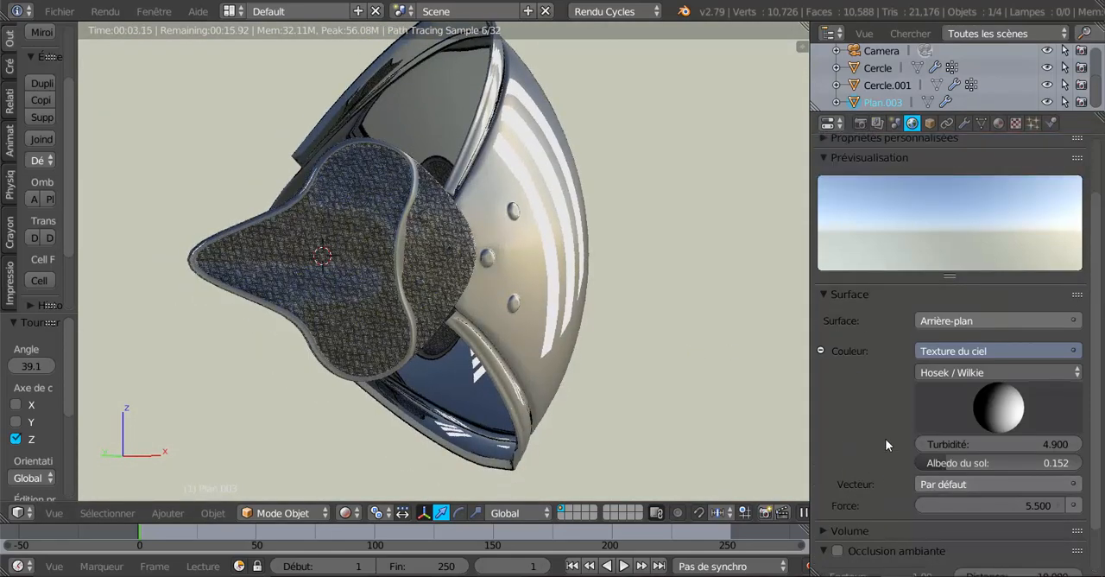
Try the Preetham sky type for the world's sky texture and check the shell's reflections under it
click(965, 373)
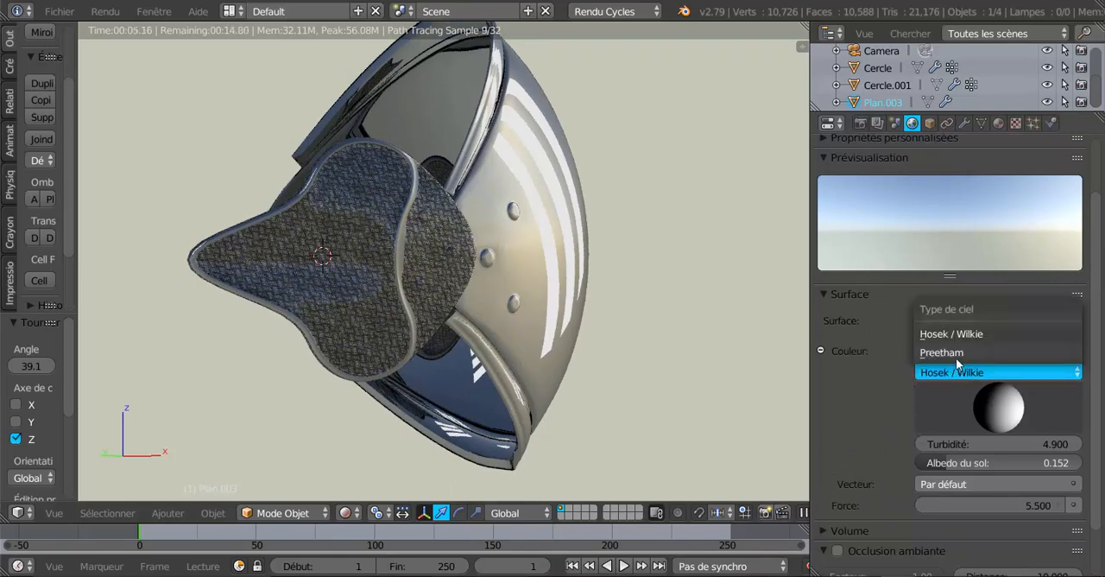
click(956, 354)
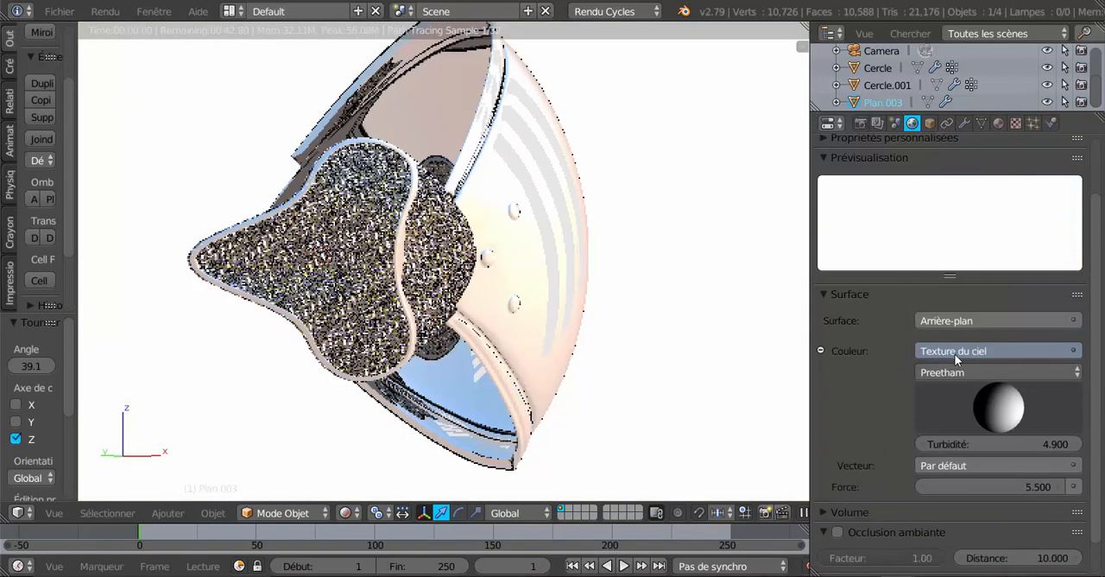
scroll(675, 384, down, 5)
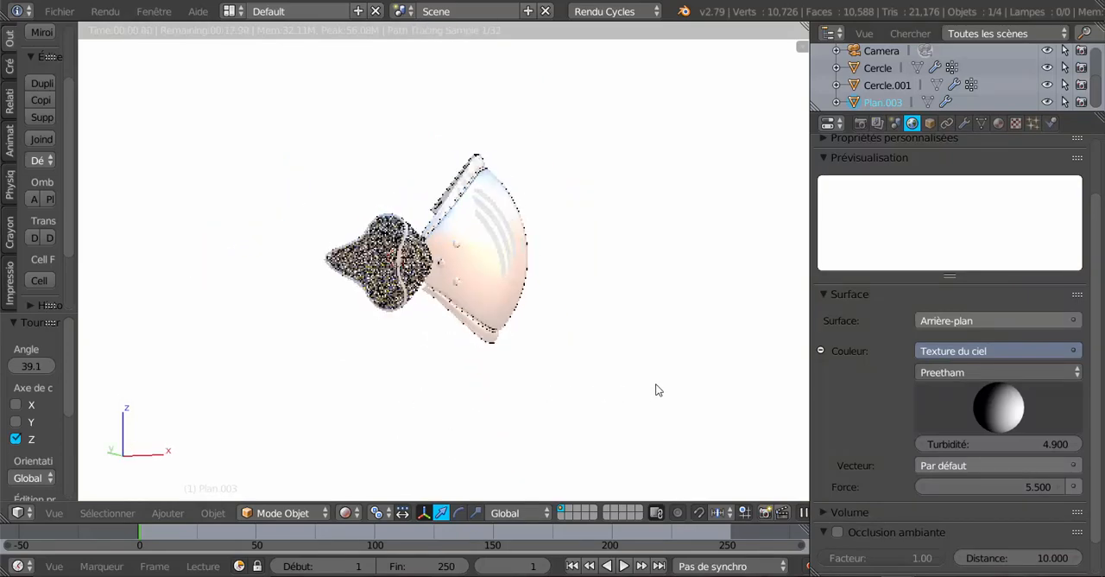
scroll(656, 389, up, 4)
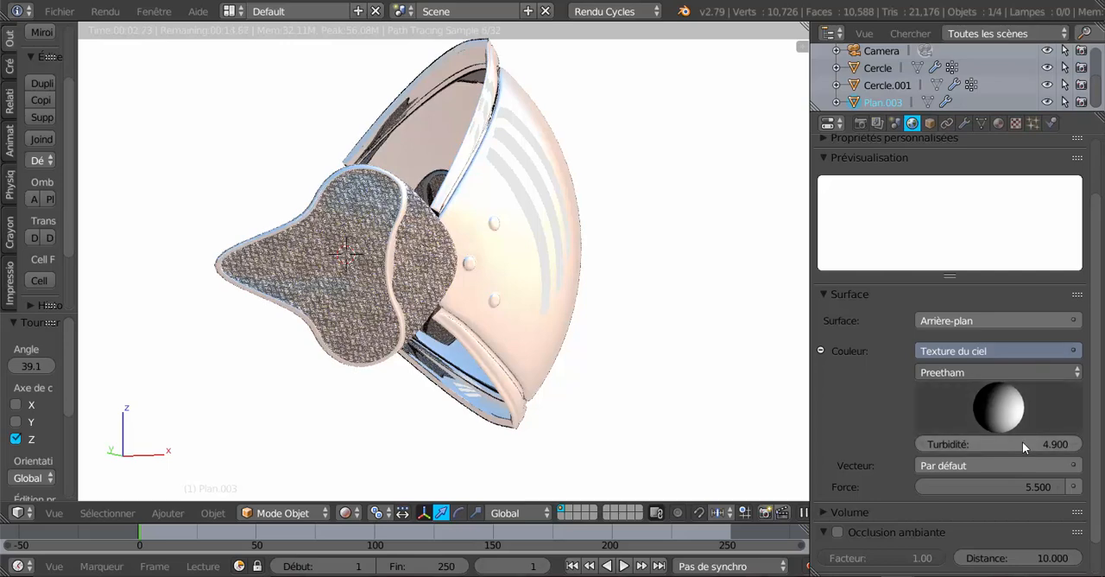
Lower the Preetham sky's turbidity to 1.400 and check the light strips' reflections on the shell
drag(1040, 443, 962, 443)
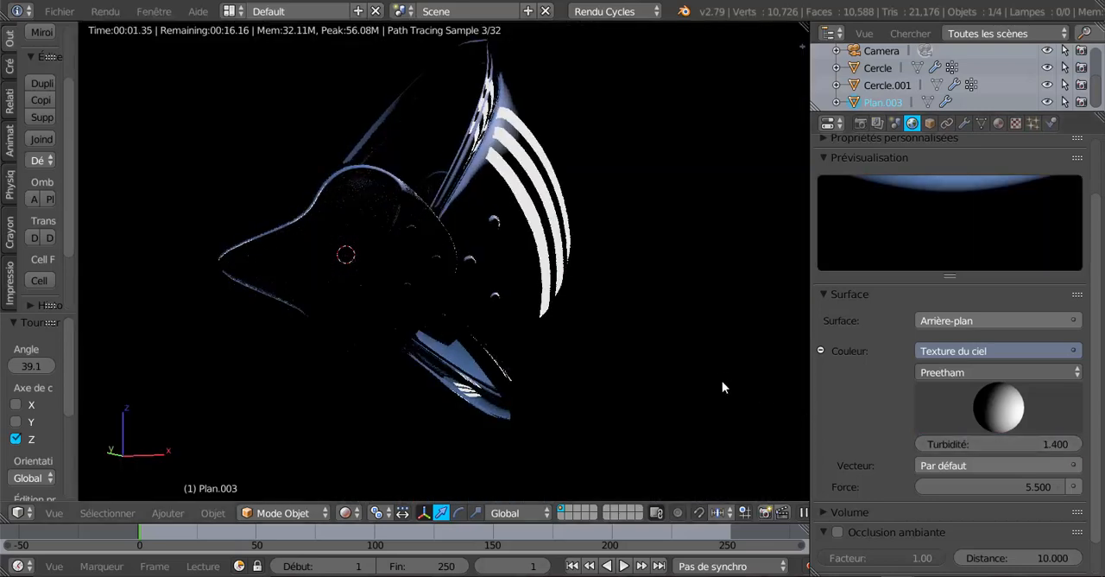
scroll(717, 372, up, 1)
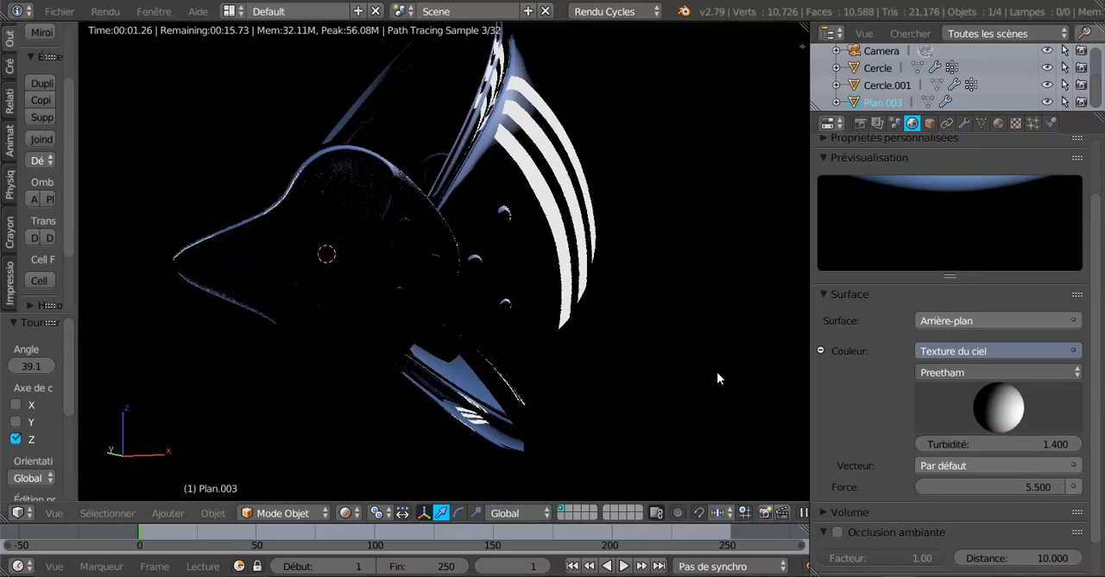
middle_drag(684, 380, 694, 350)
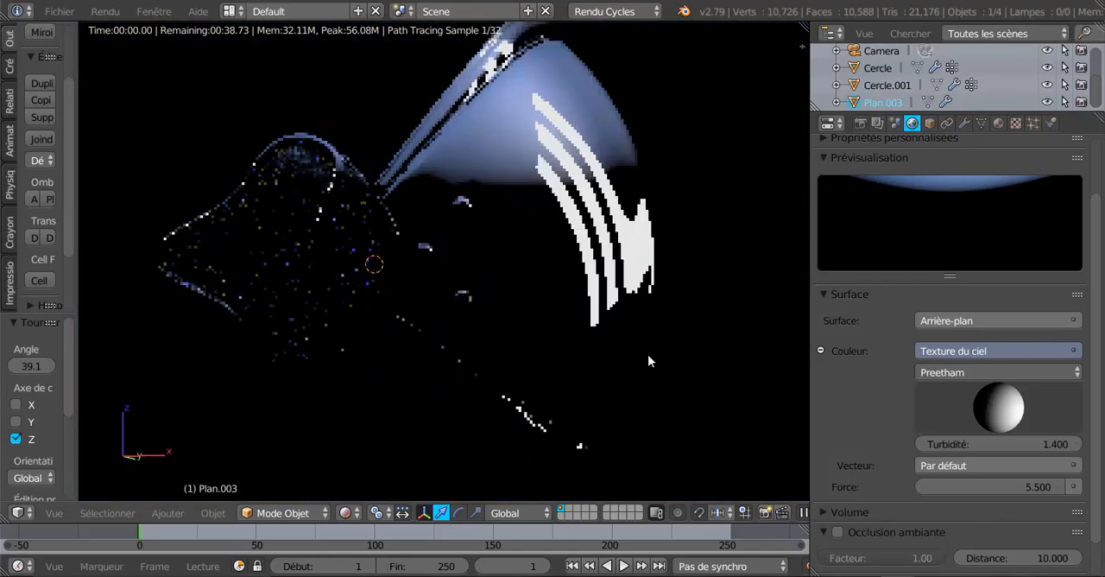
Set the sky texture's turbidity to 2.900 and switch its sky type back to Hosek / Wilkie
drag(1027, 447, 1096, 447)
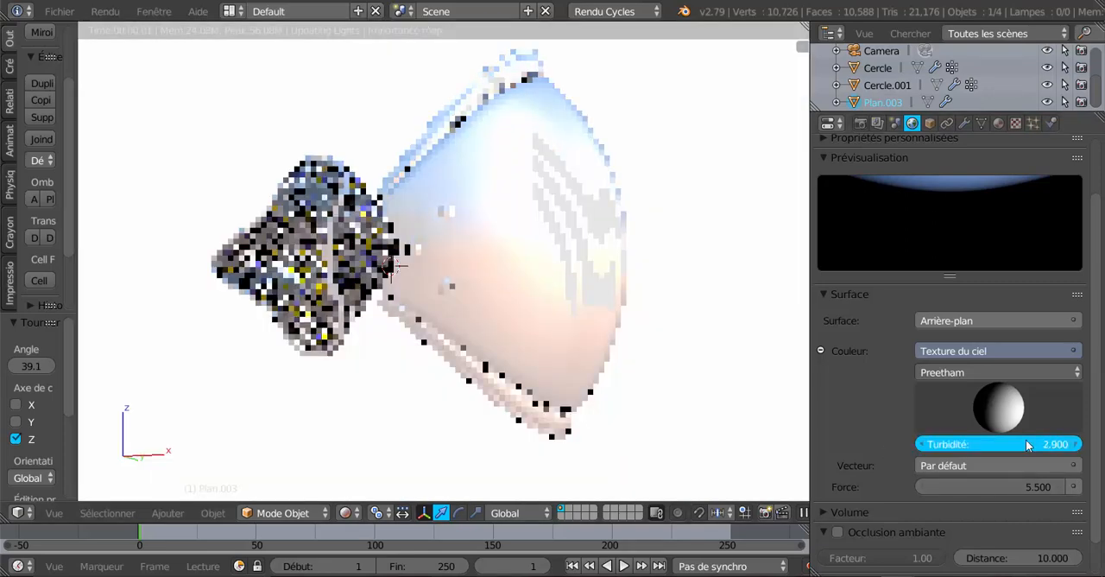
drag(1026, 444, 1026, 443)
click(963, 373)
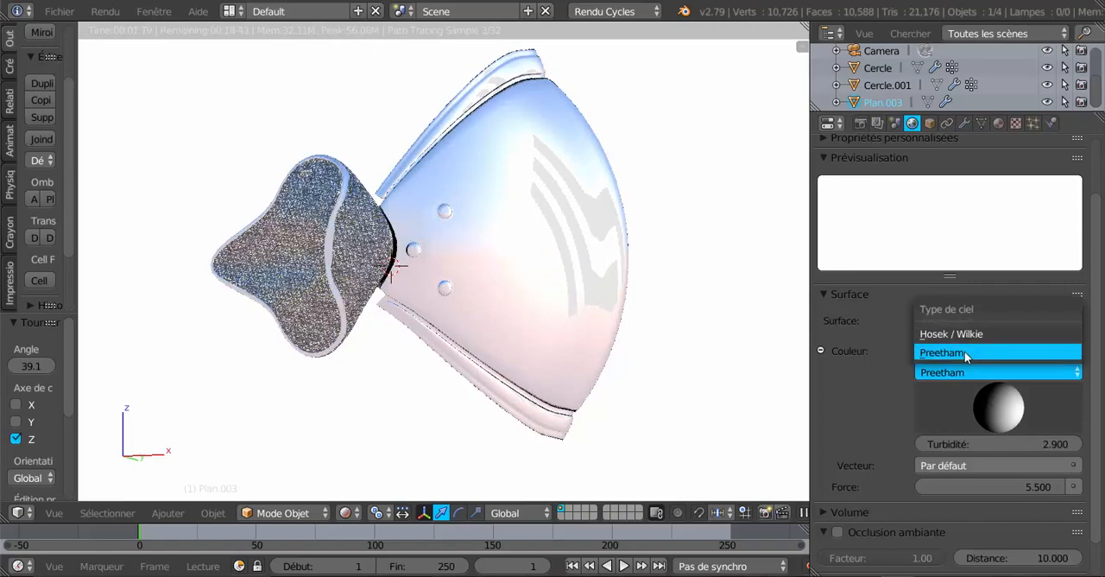
click(966, 333)
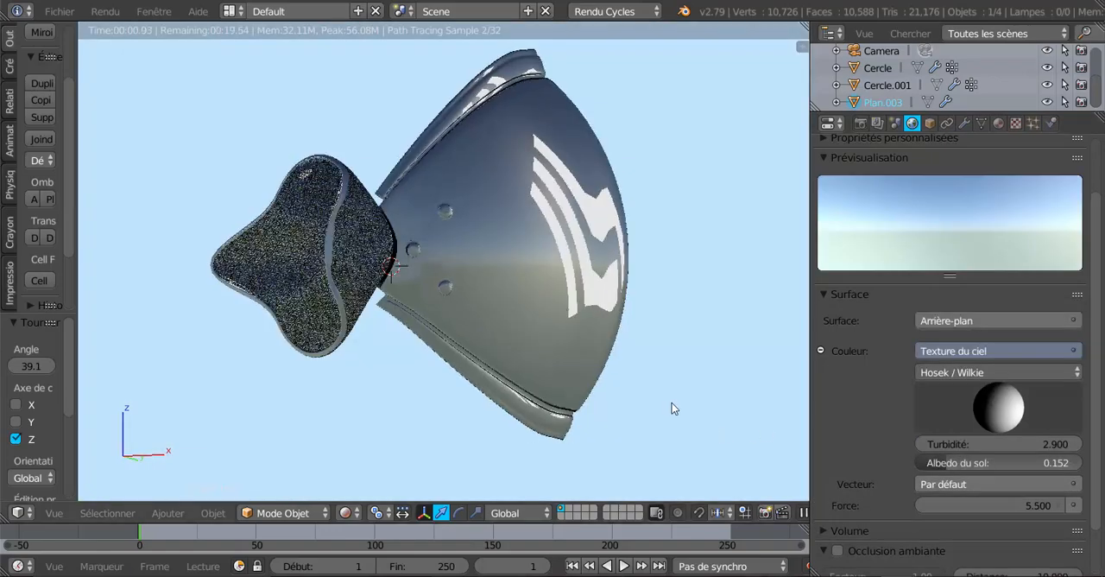
middle_drag(673, 409, 748, 411)
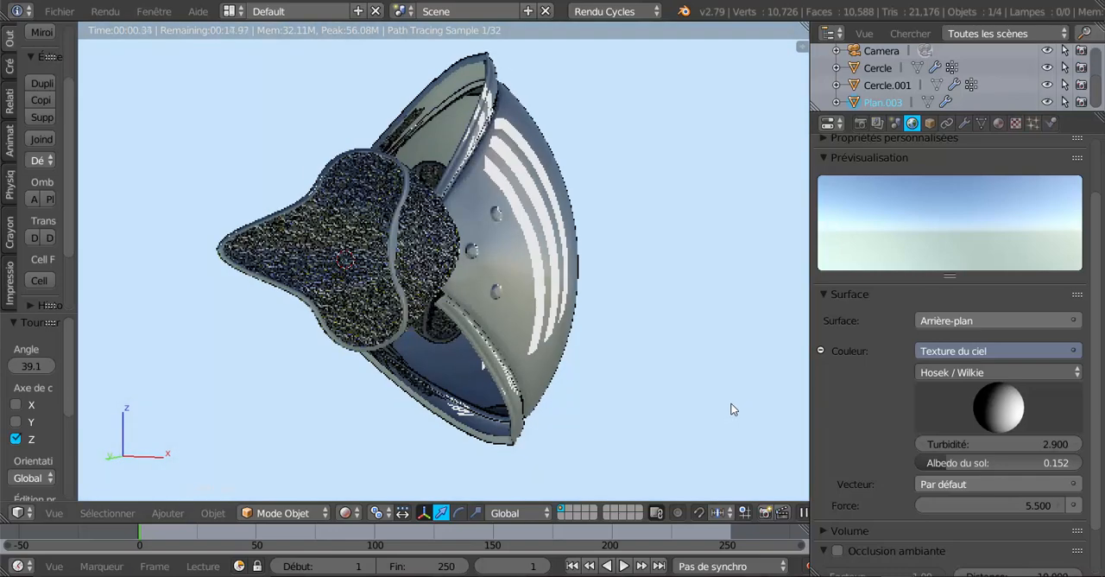
scroll(704, 376, up, 1)
shift+middle_drag(704, 375, 719, 393)
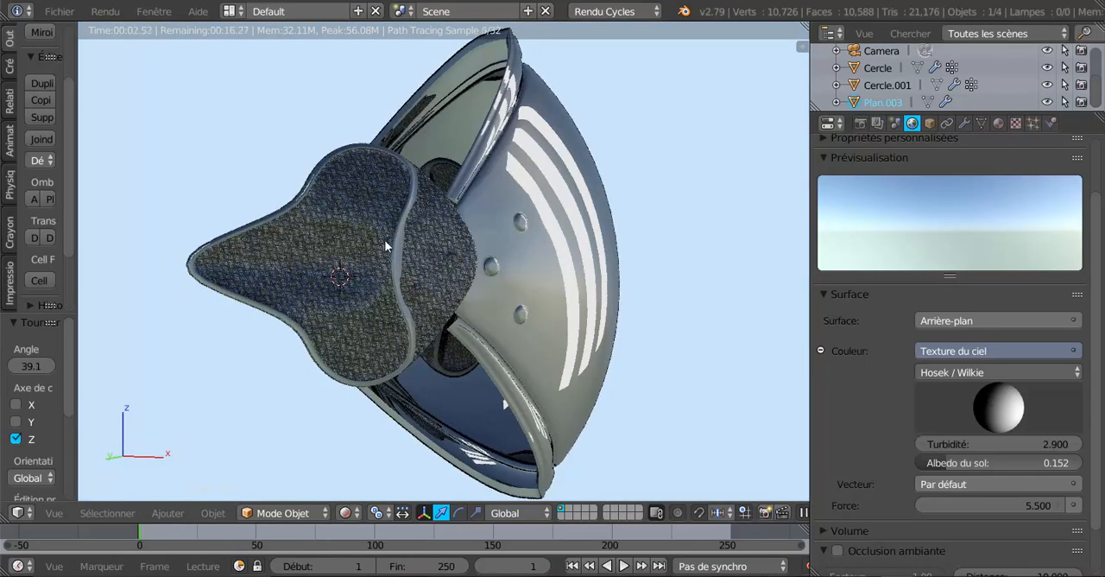
Select the tread-plate piece Cercle.001 and lower the metallic value of its material Matériau.002 to 0.274
right_click(367, 256)
click(997, 123)
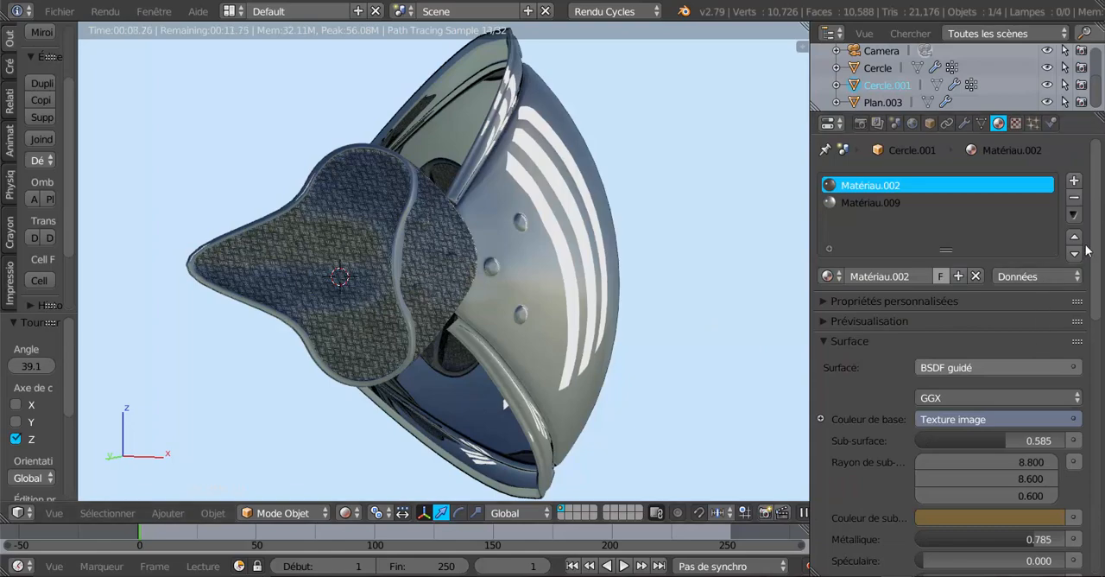
drag(1094, 247, 1097, 291)
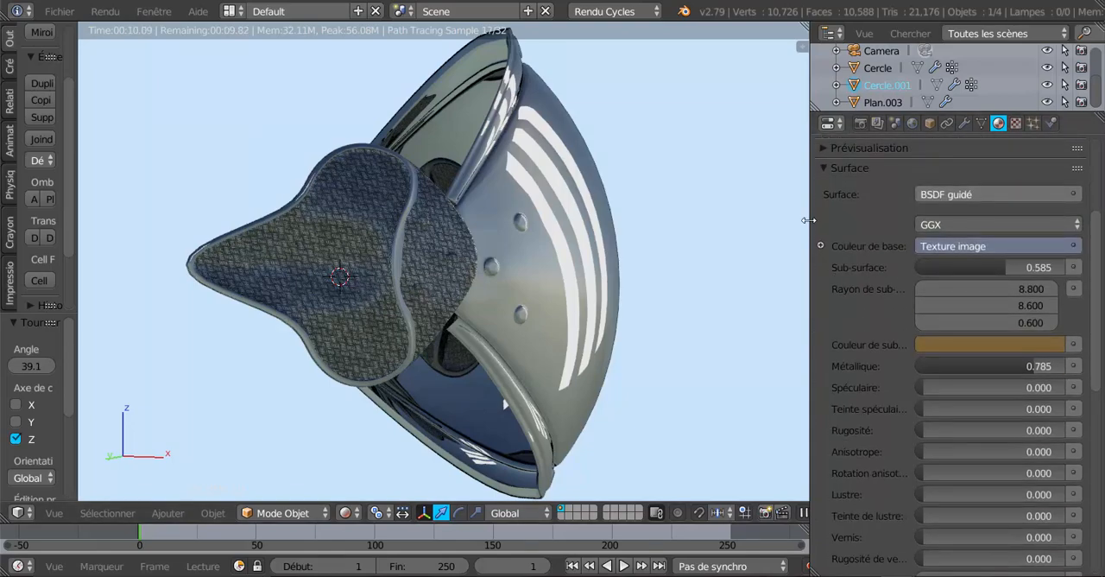
drag(808, 220, 774, 218)
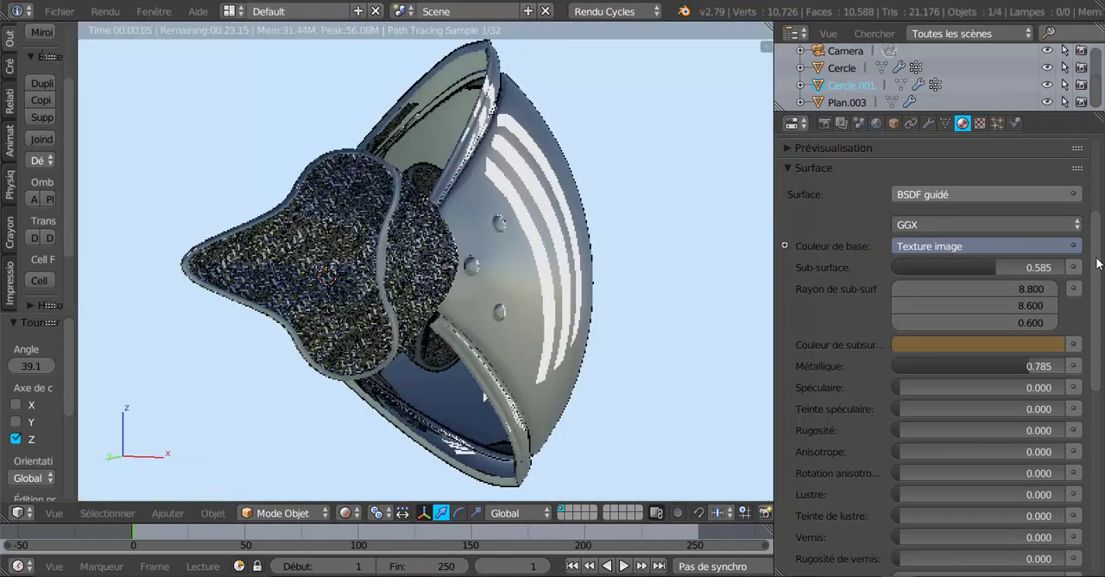
drag(1099, 263, 1098, 283)
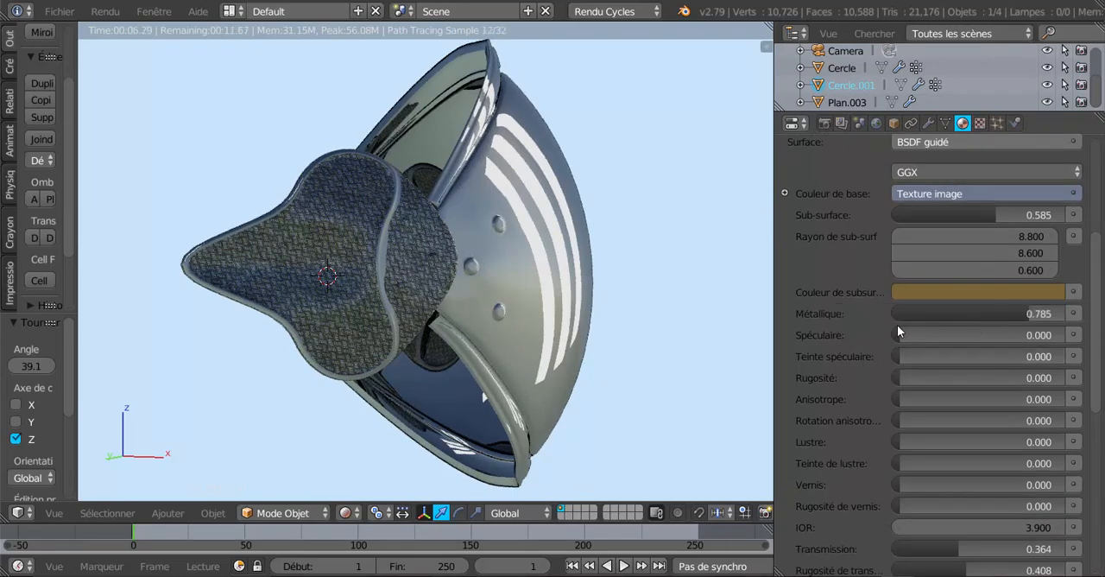
drag(1025, 310, 942, 311)
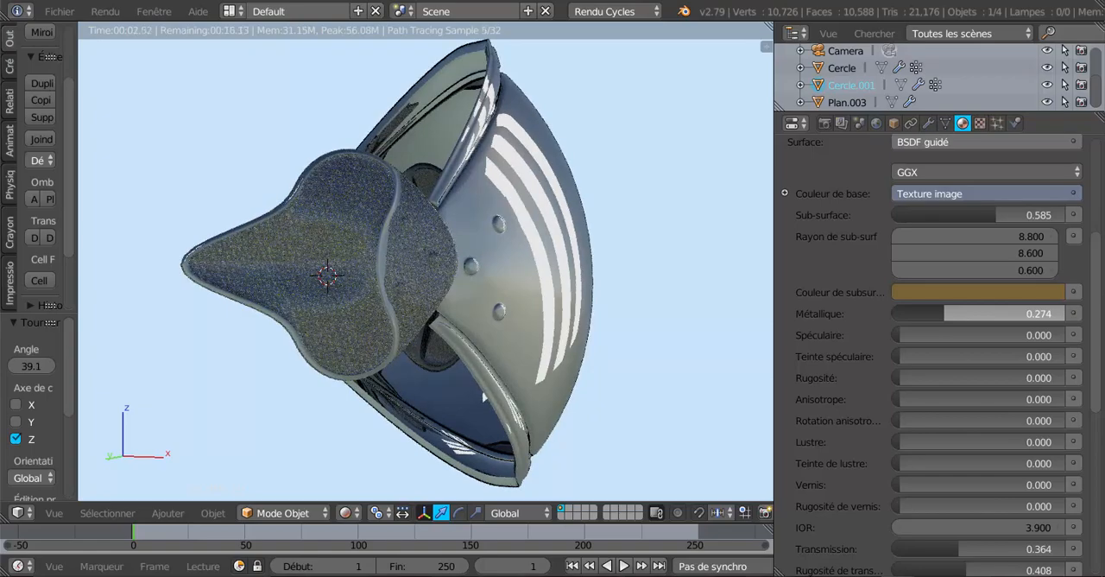
Set the Métal031.jpg texture mapping scale of Matériau.002 to 3 on the X, Y and Z axes
middle_drag(555, 328, 589, 325)
scroll(565, 329, up, 2)
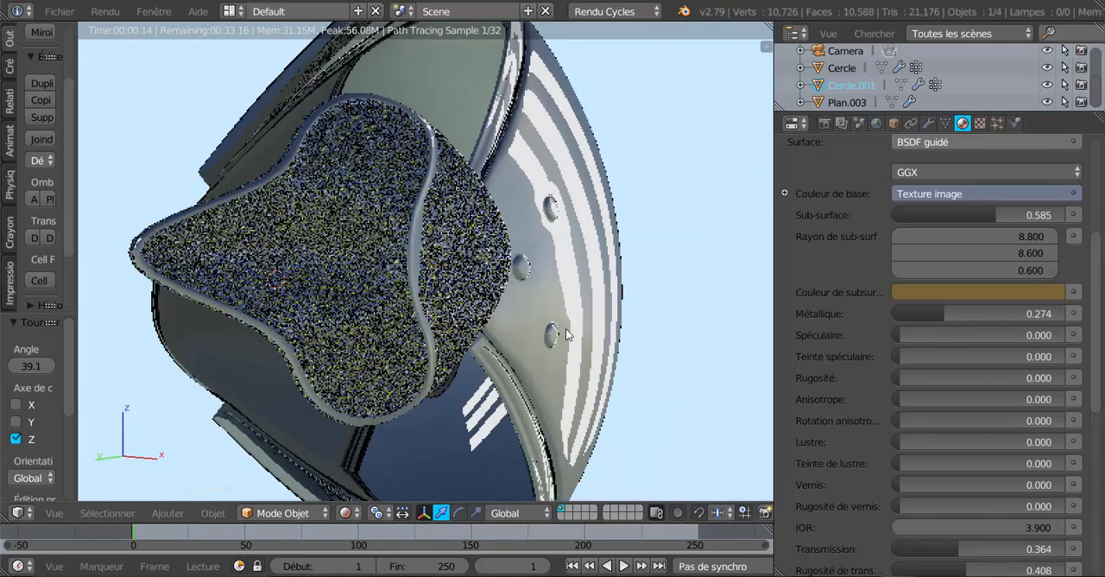
scroll(566, 329, up, 1)
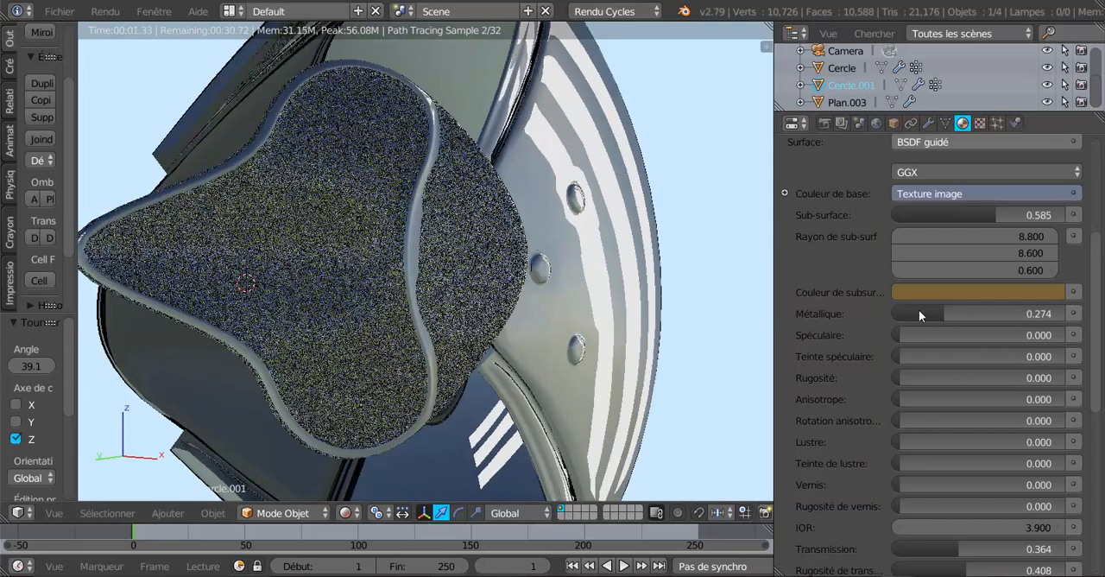
click(981, 124)
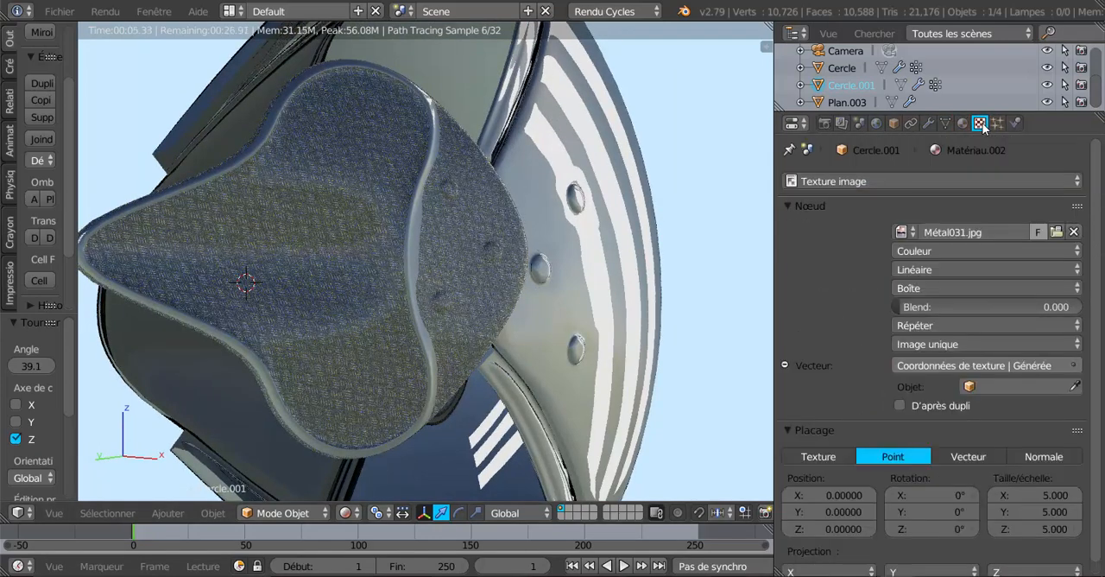
click(1054, 494)
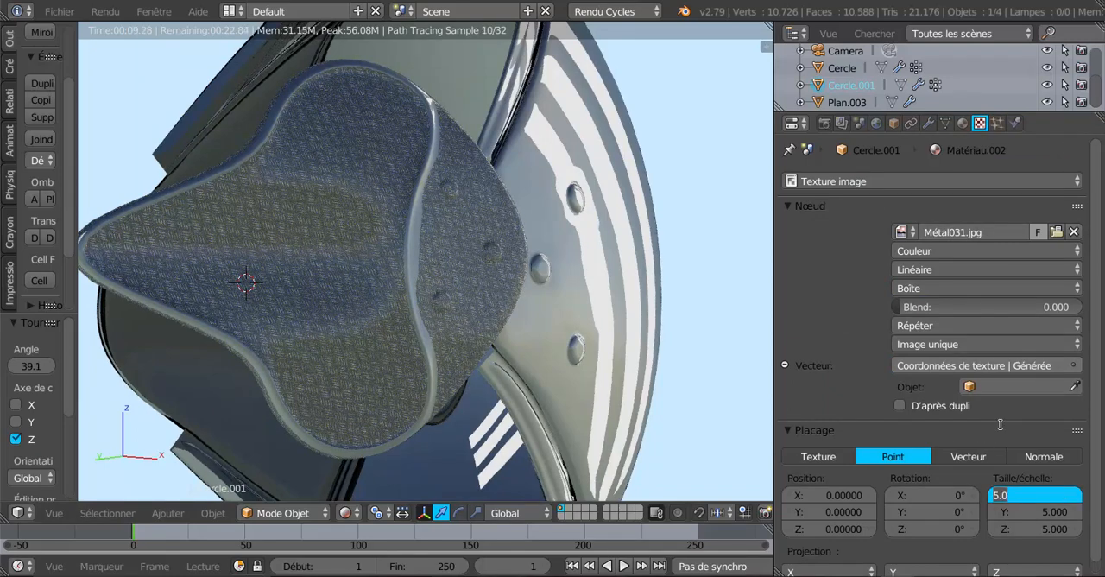
text(3)
click(1059, 512)
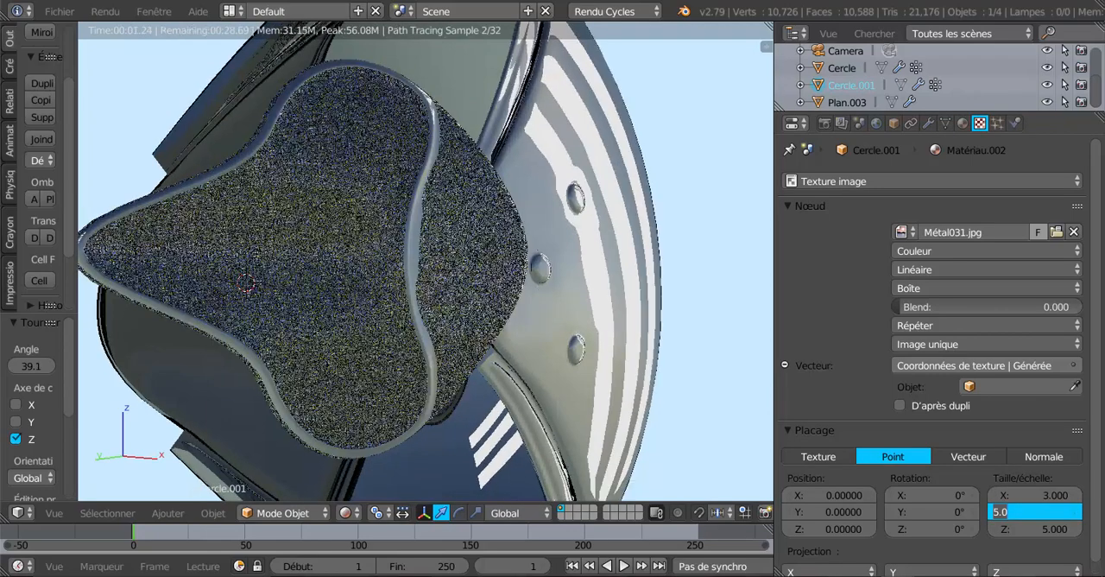
text(3)
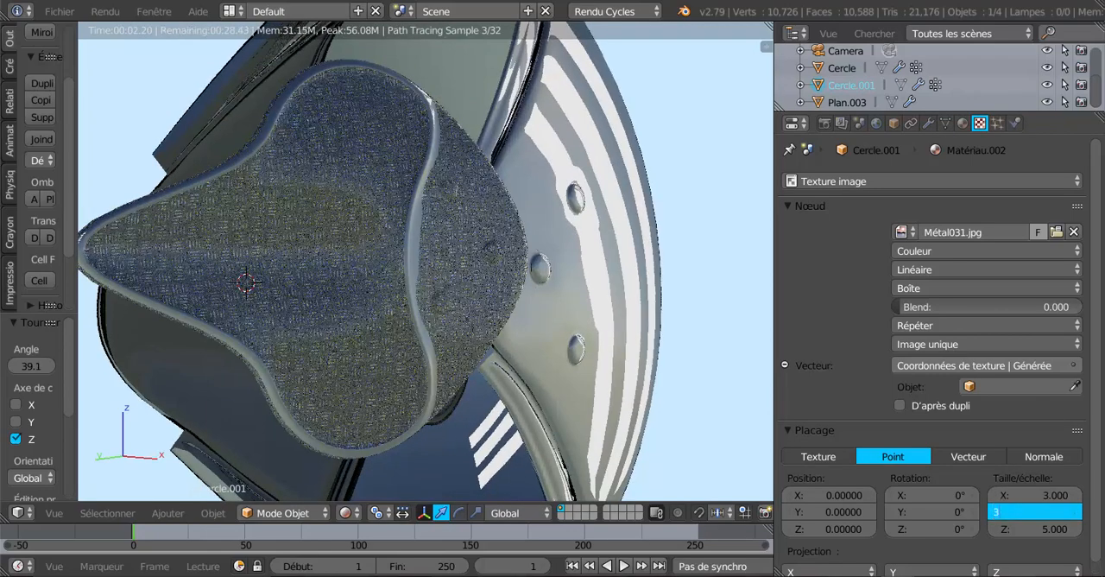
click(1051, 533)
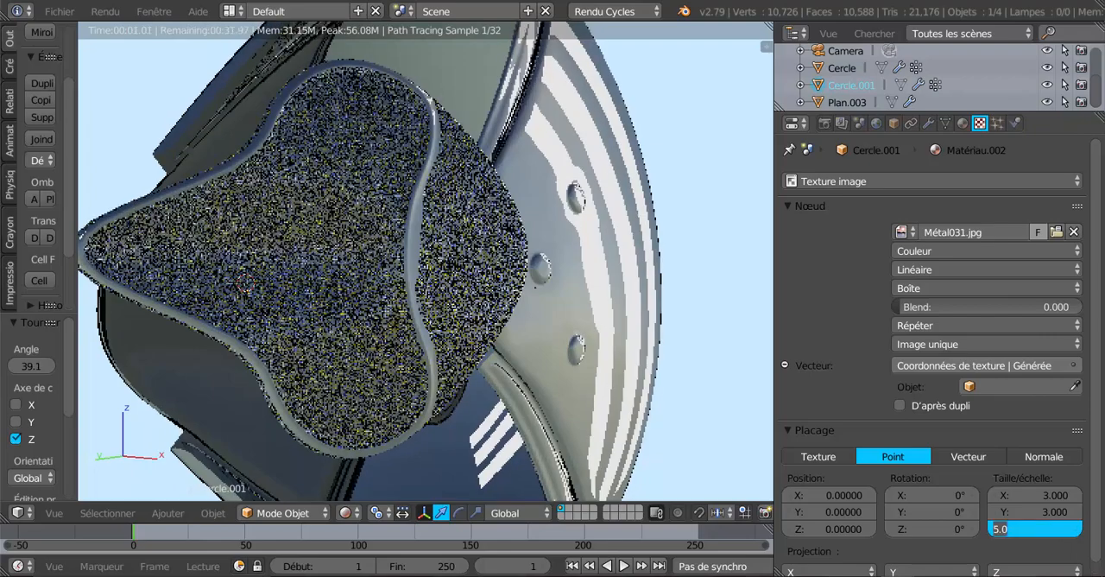
text(3)
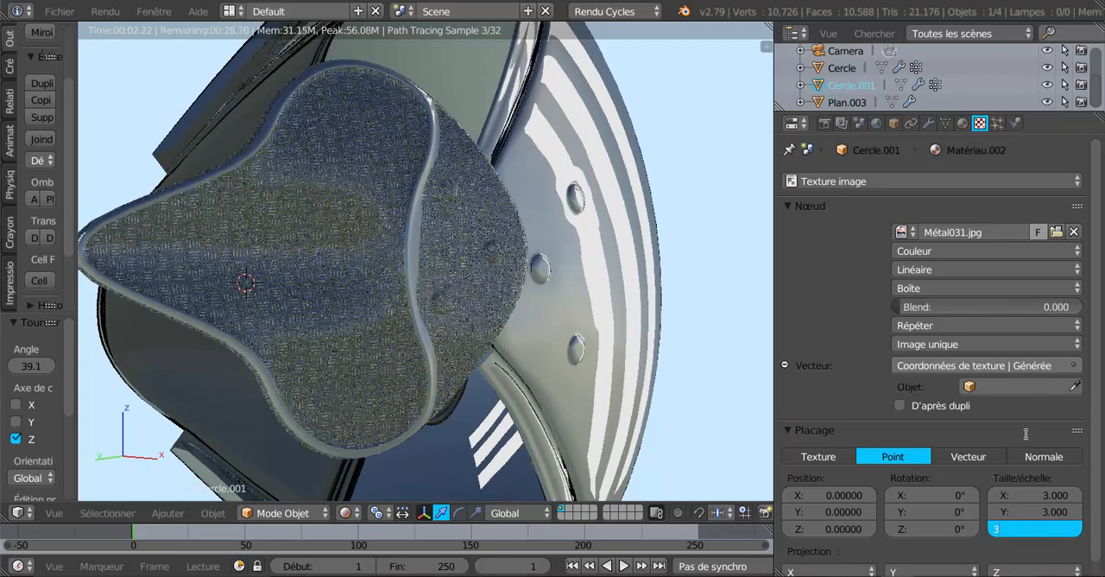
key(Return)
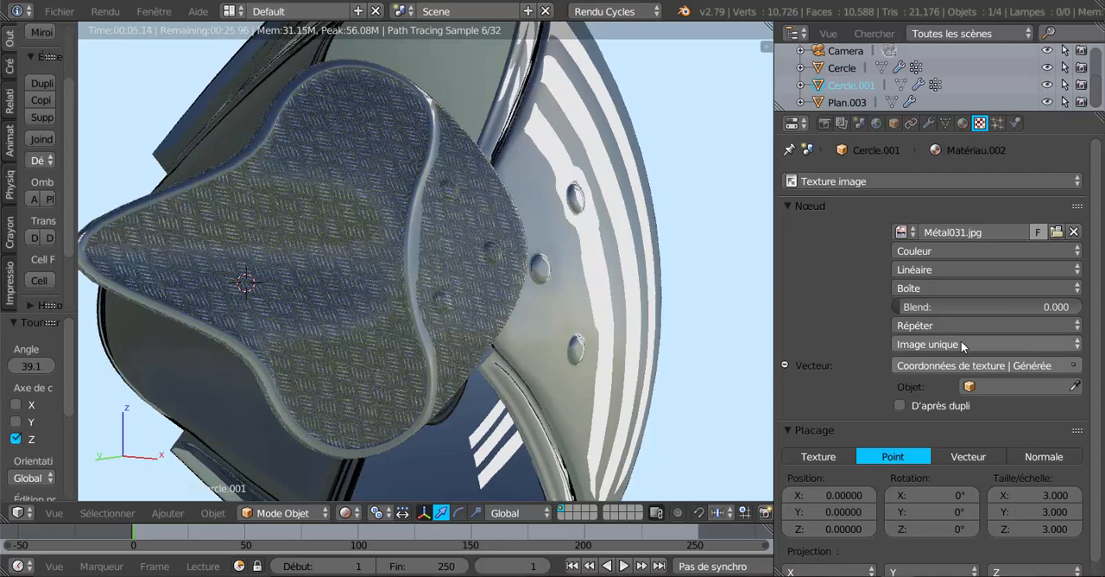
Raise the metallic value of the tread-plate material Matériau.002 to 0.706
scroll(961, 341, down, 1)
click(963, 123)
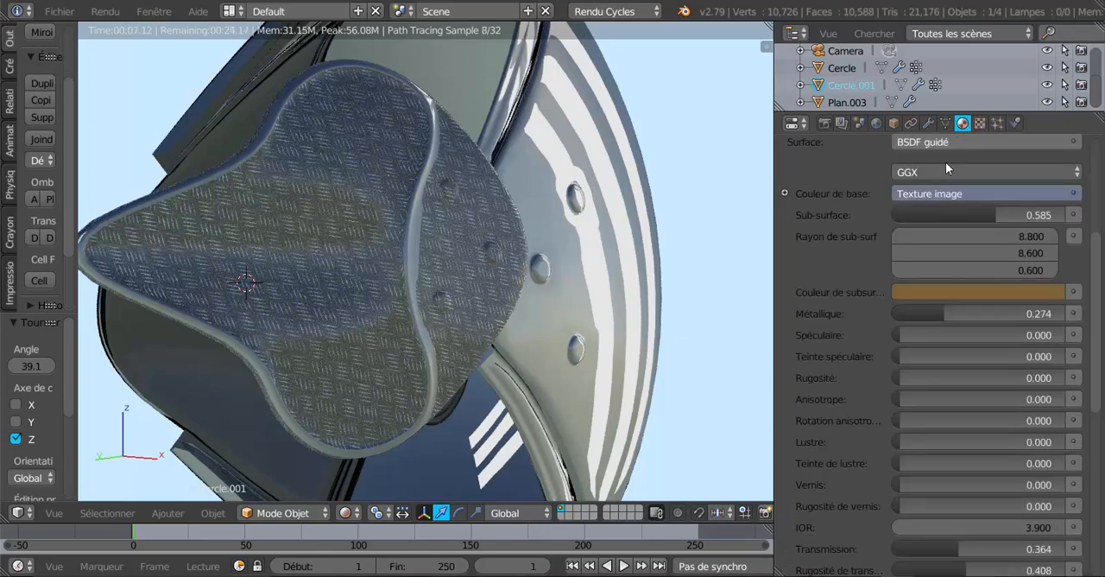
scroll(850, 348, down, 1)
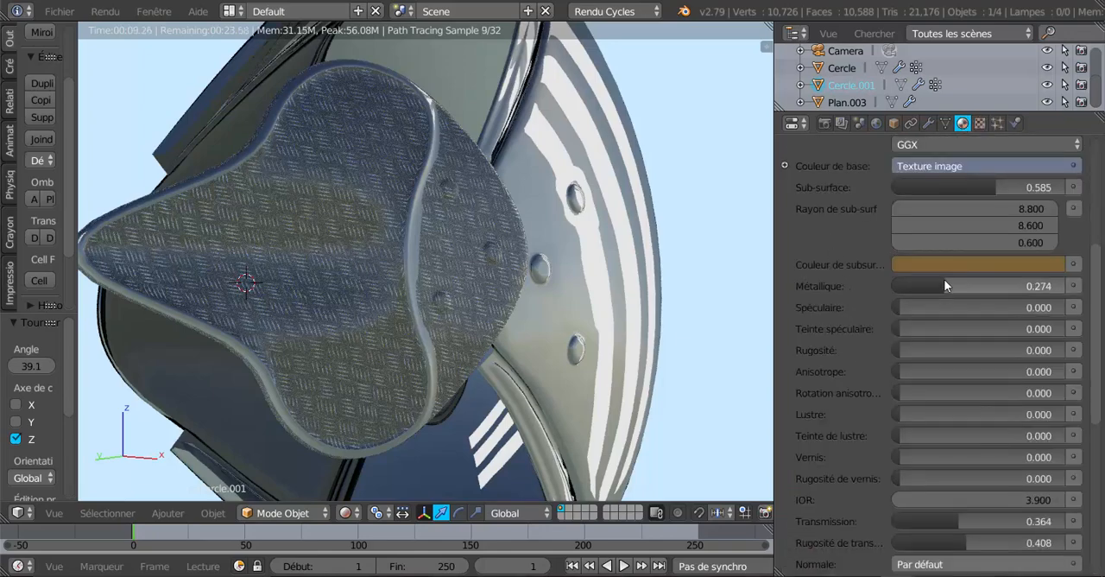
drag(944, 286, 1012, 286)
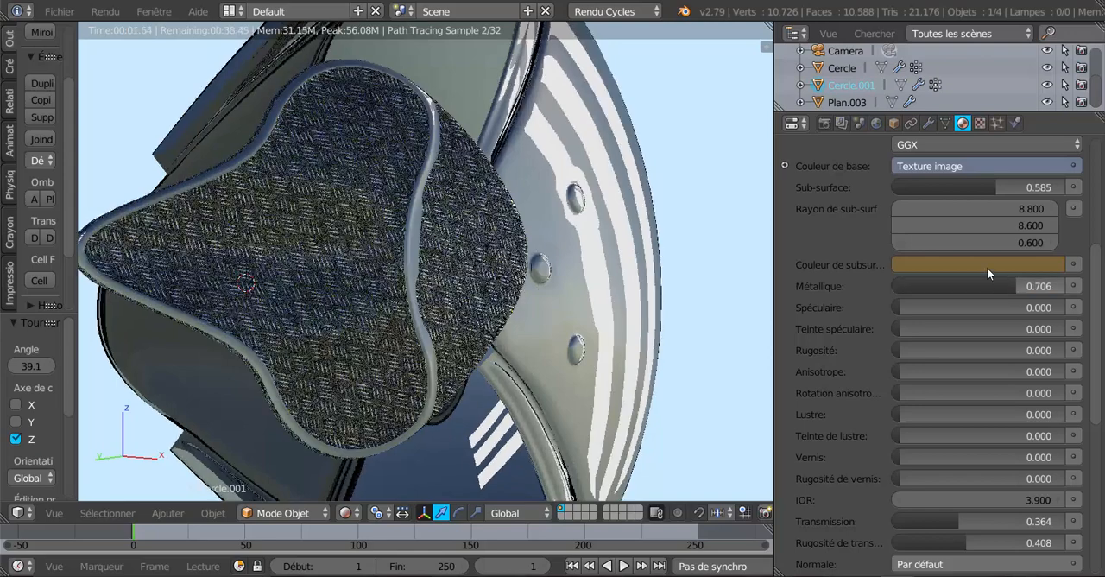
Change the tread-plate material's subsurface colour to a brighter yellow and set its metallic value to 0.452
click(987, 267)
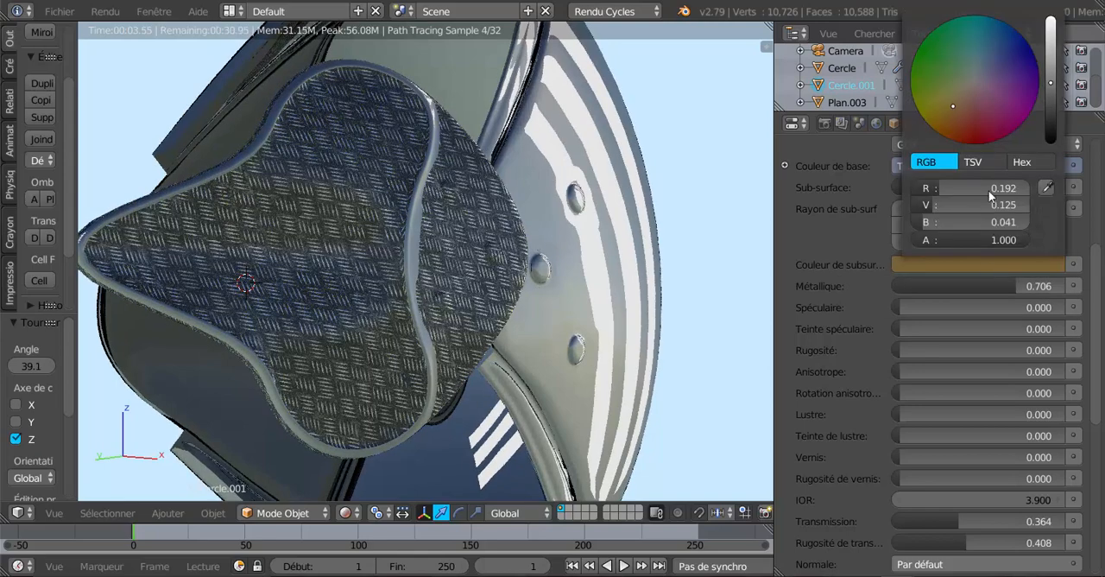
click(938, 108)
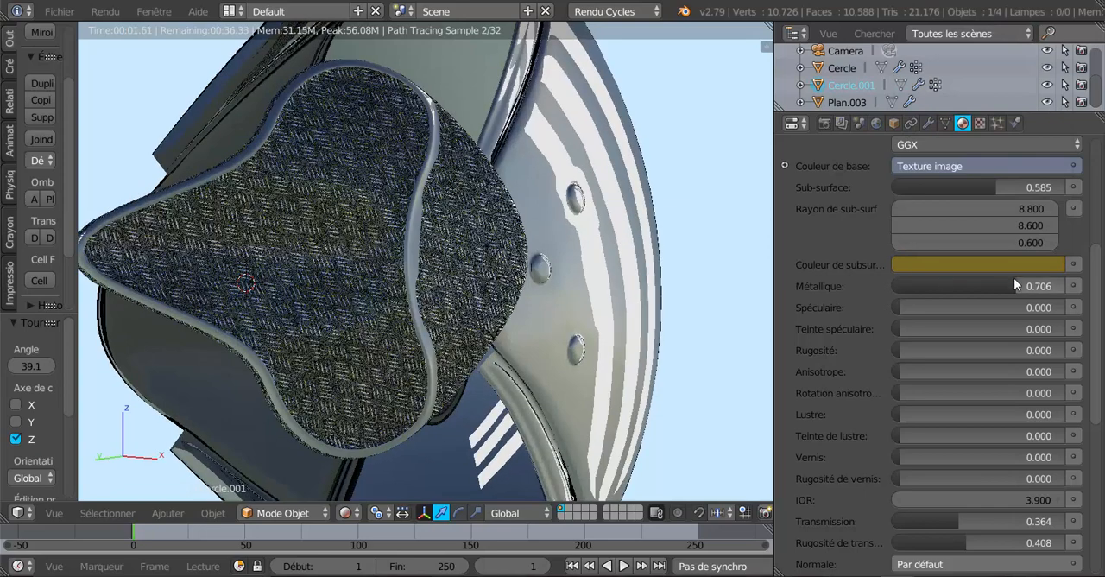
click(1006, 265)
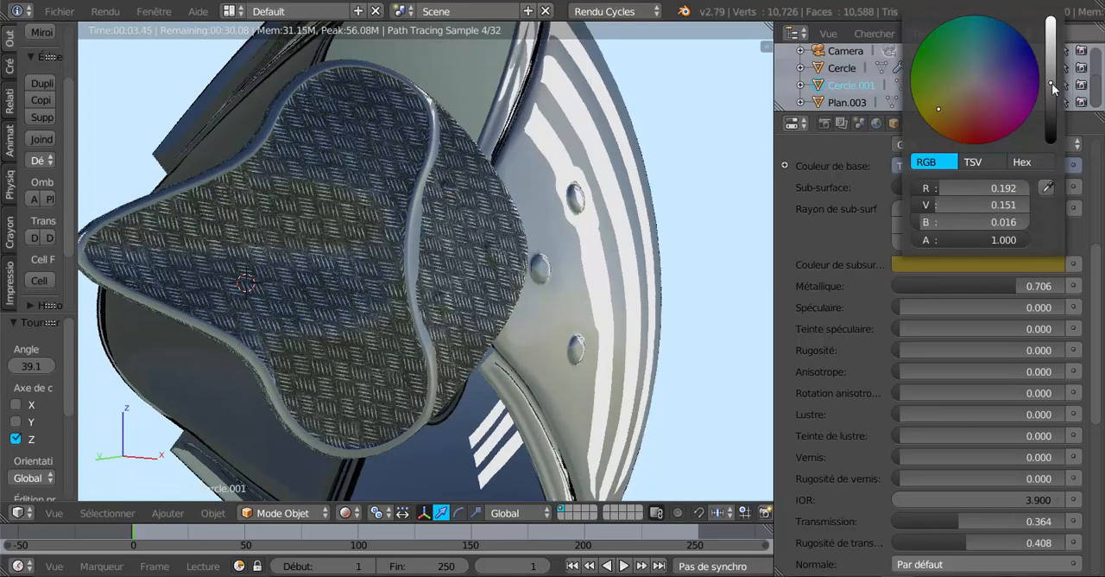
drag(1051, 83, 1051, 54)
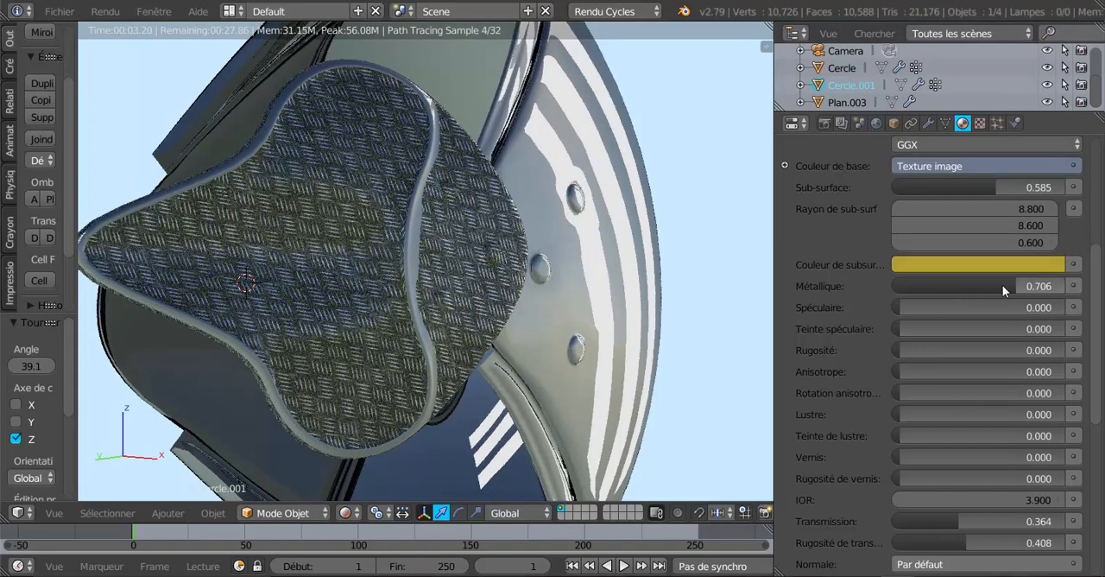
drag(1011, 283, 974, 285)
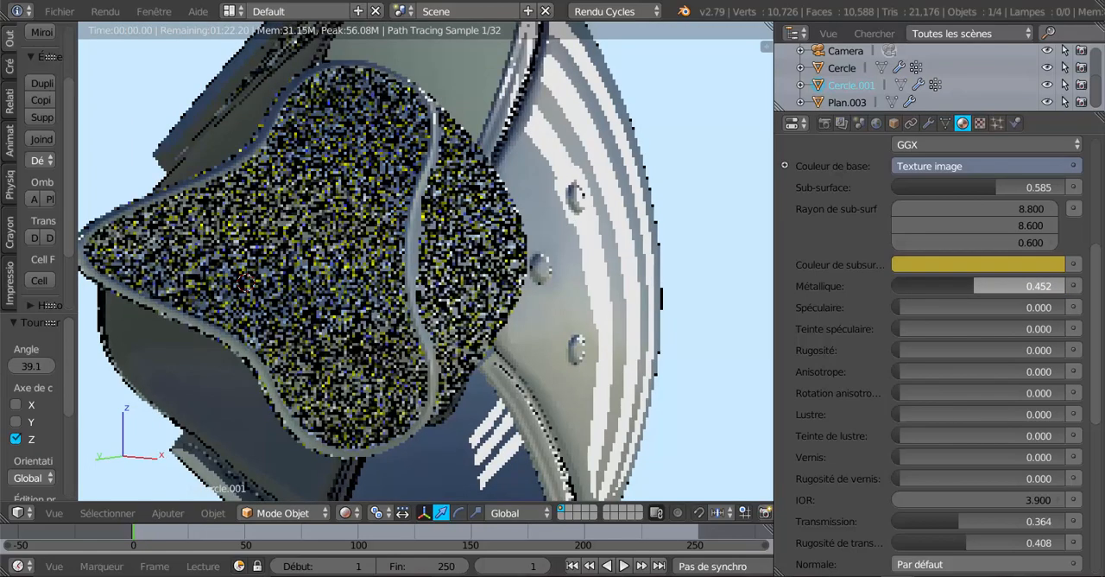
Lower the metallic value of the tread-plate material Matériau.002 to 0.411
drag(974, 285, 967, 285)
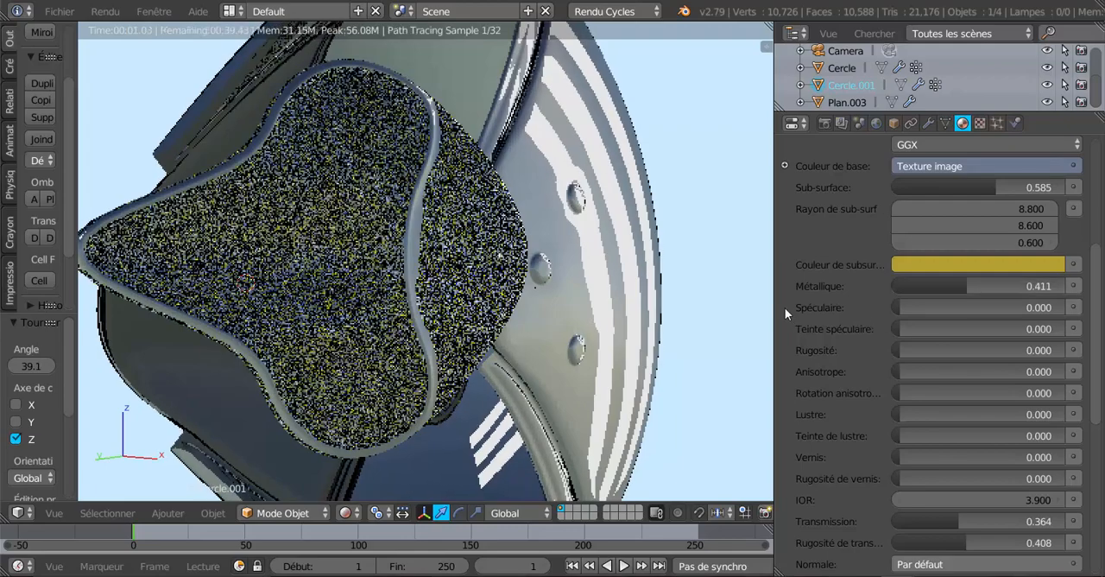
middle_drag(688, 355, 651, 372)
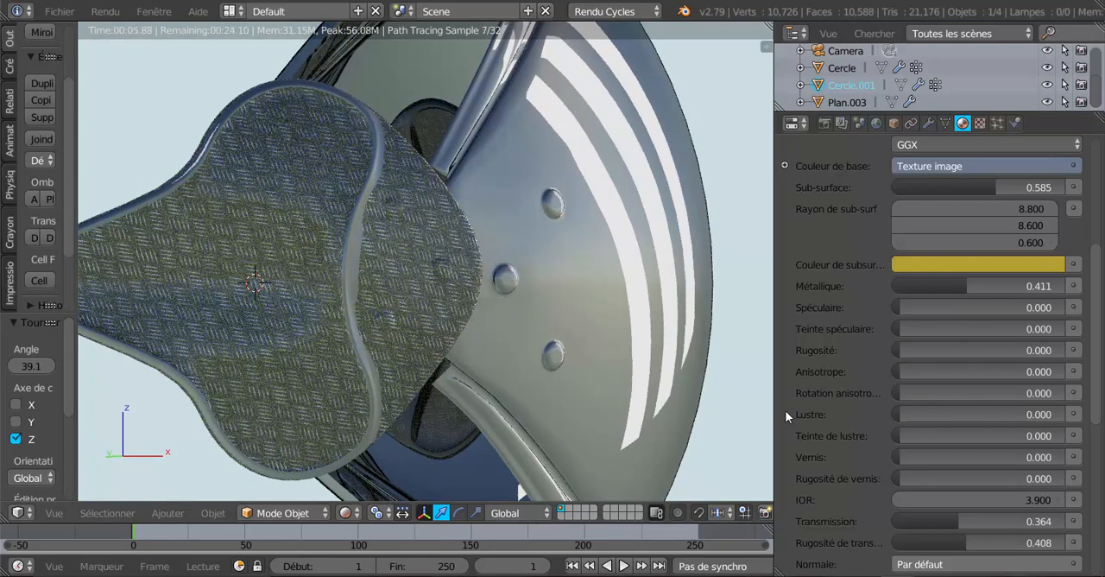
Set the Métal031.jpg texture mapping scale of Matériau.002 to 2 on the X, Y and Z axes
click(980, 123)
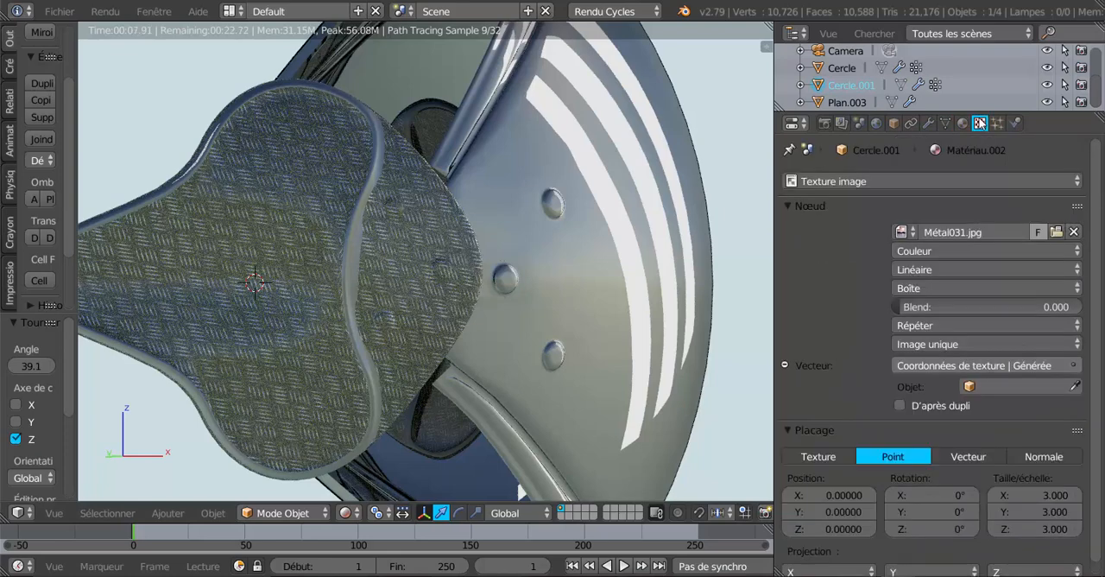
click(1051, 493)
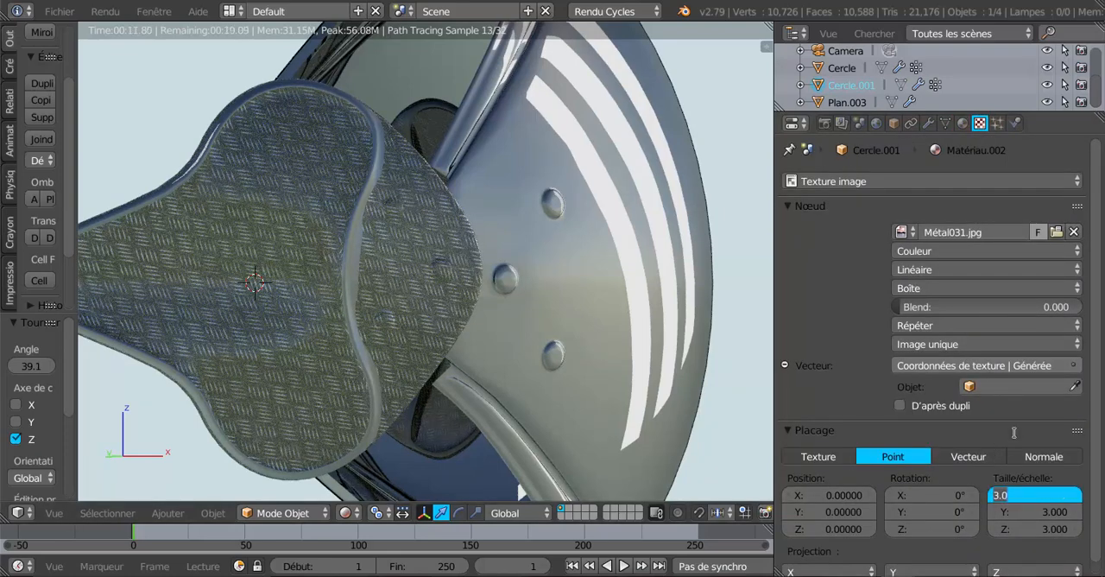
text(2)
key(Return)
click(1054, 510)
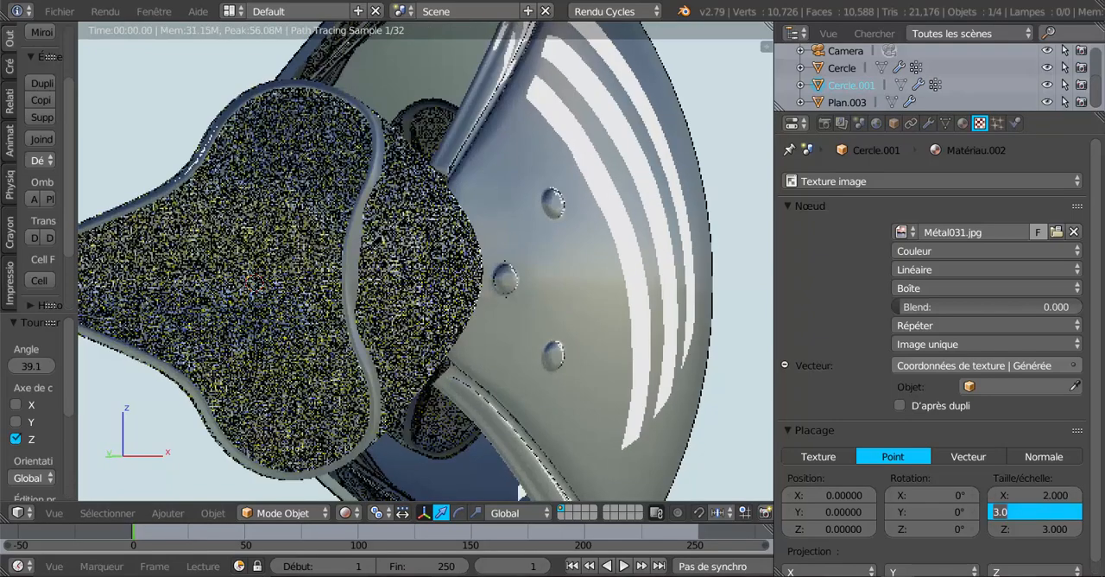
text(2)
click(1059, 529)
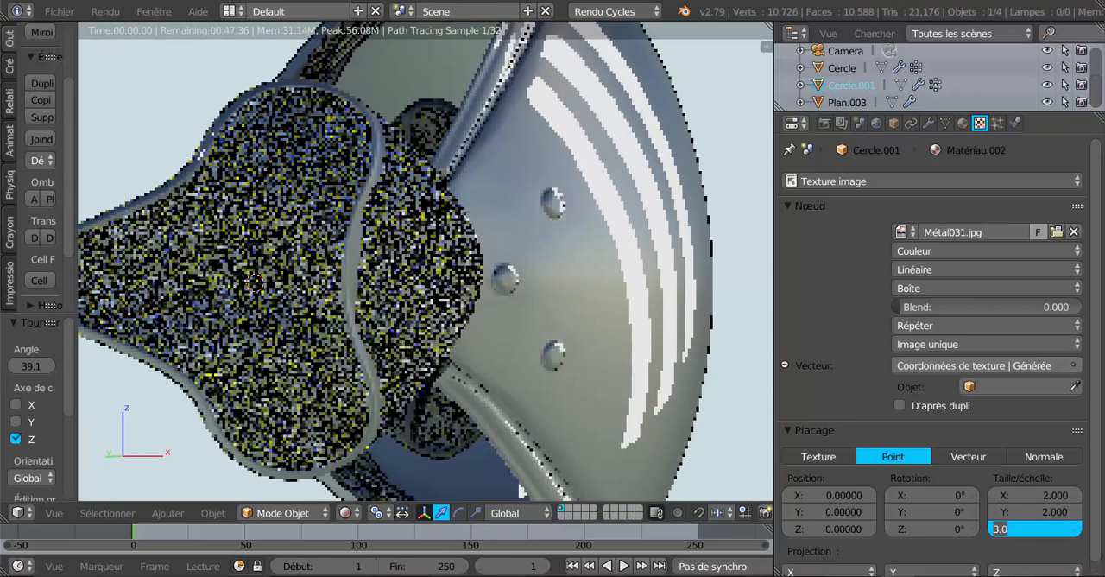
text(2)
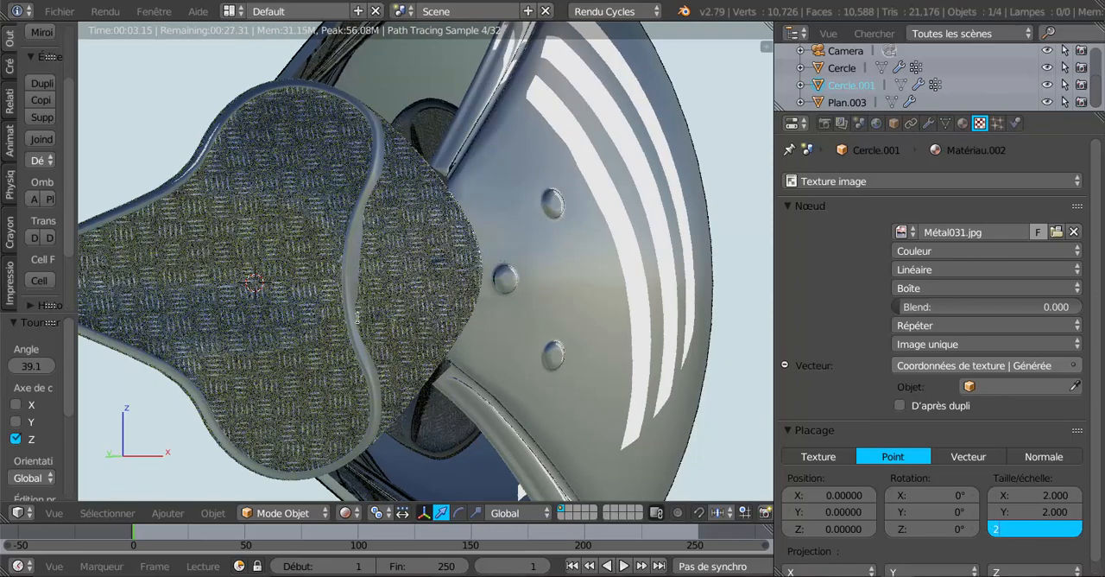
key(Return)
Try the Plat, Sphère and Tube projections on the Métal031.jpg texture and return it to Boîte
click(935, 287)
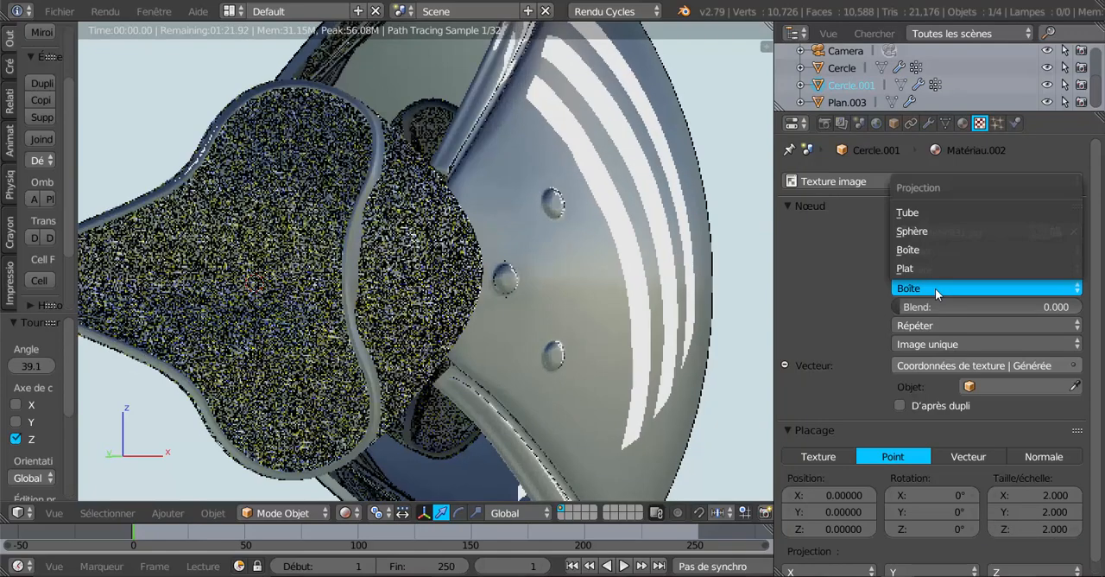
click(937, 269)
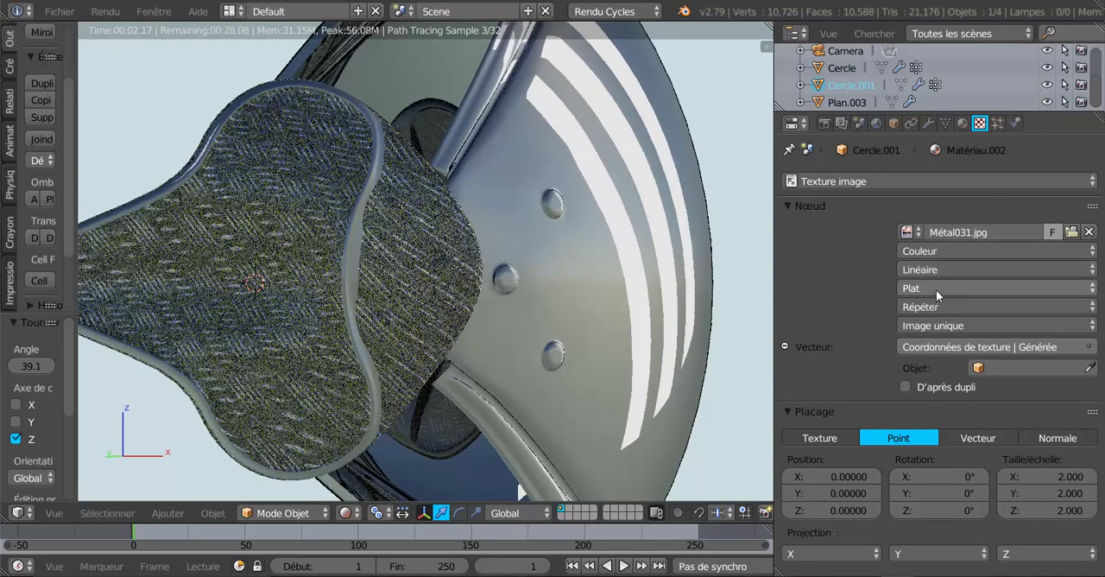
click(936, 289)
click(936, 229)
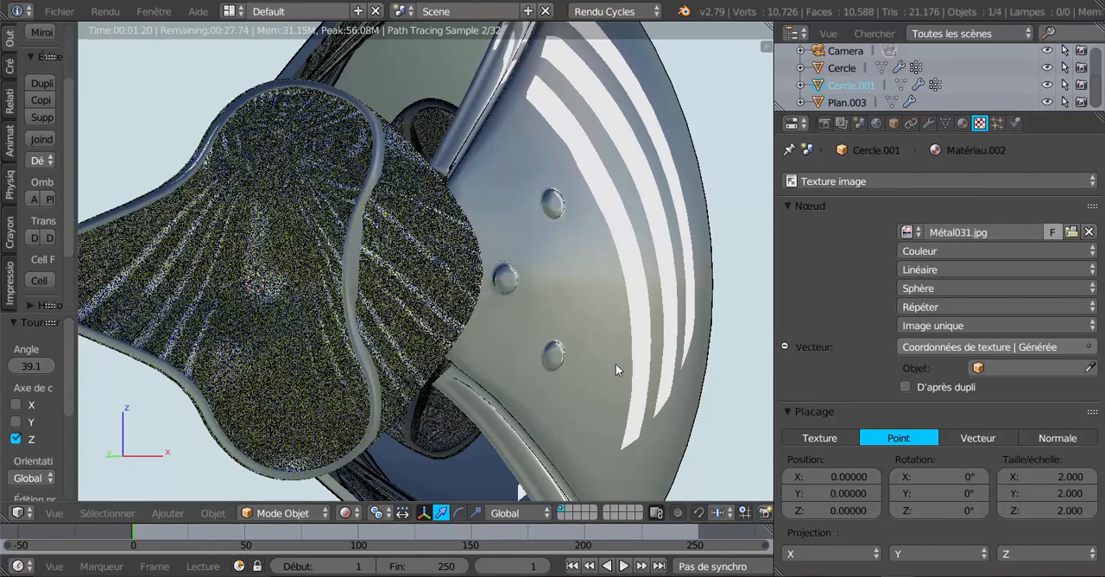
middle_drag(612, 367, 639, 369)
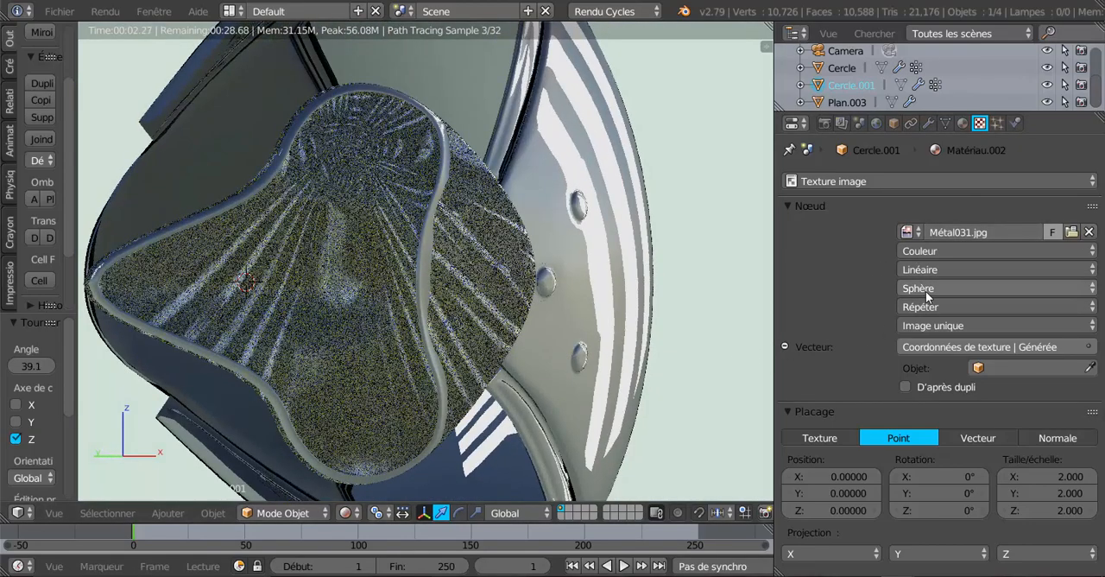
click(925, 288)
click(936, 213)
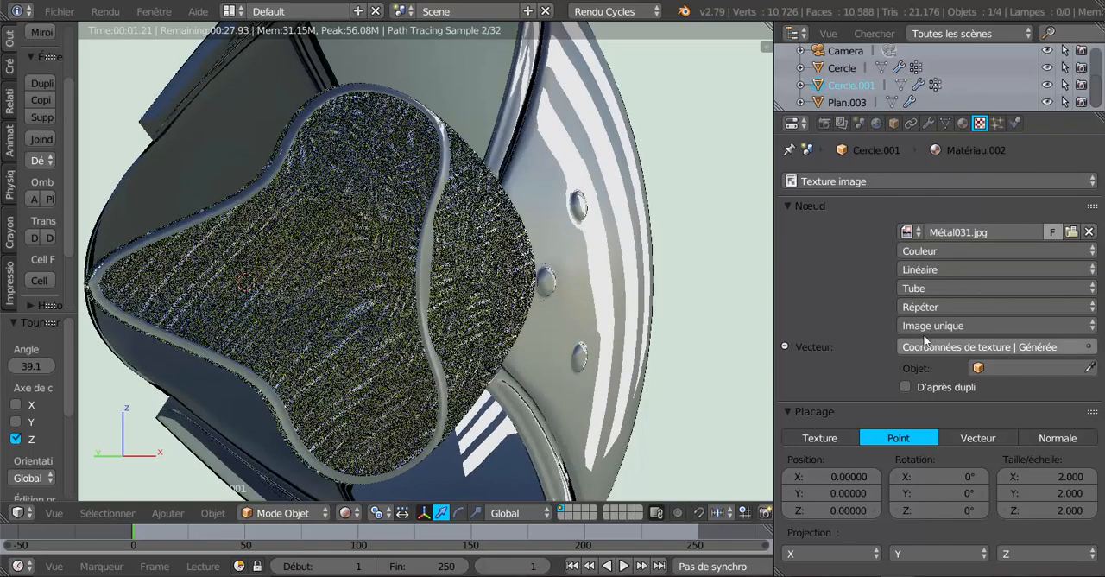
click(948, 286)
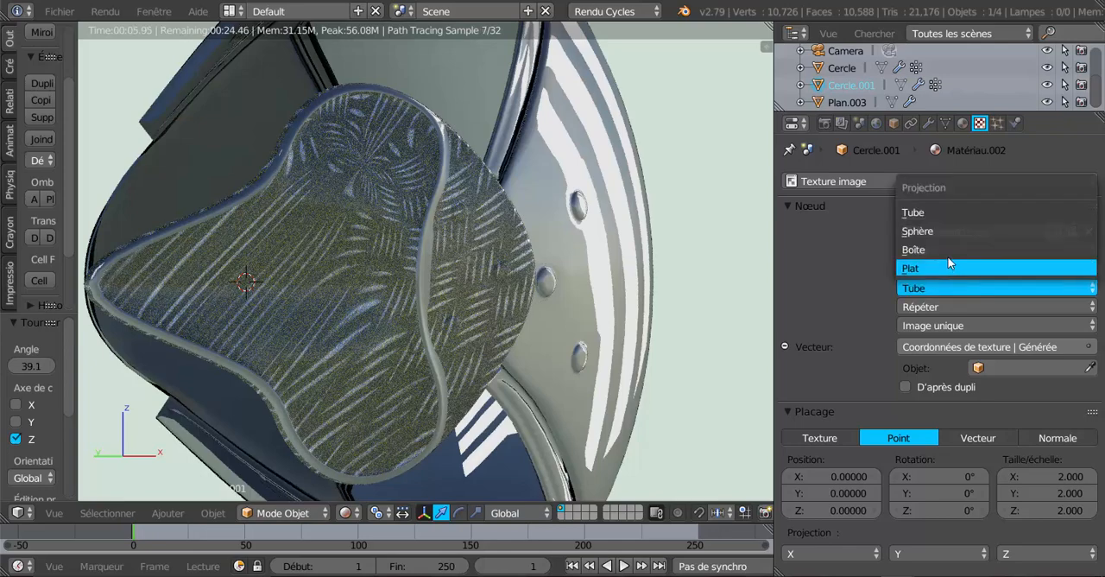
click(913, 249)
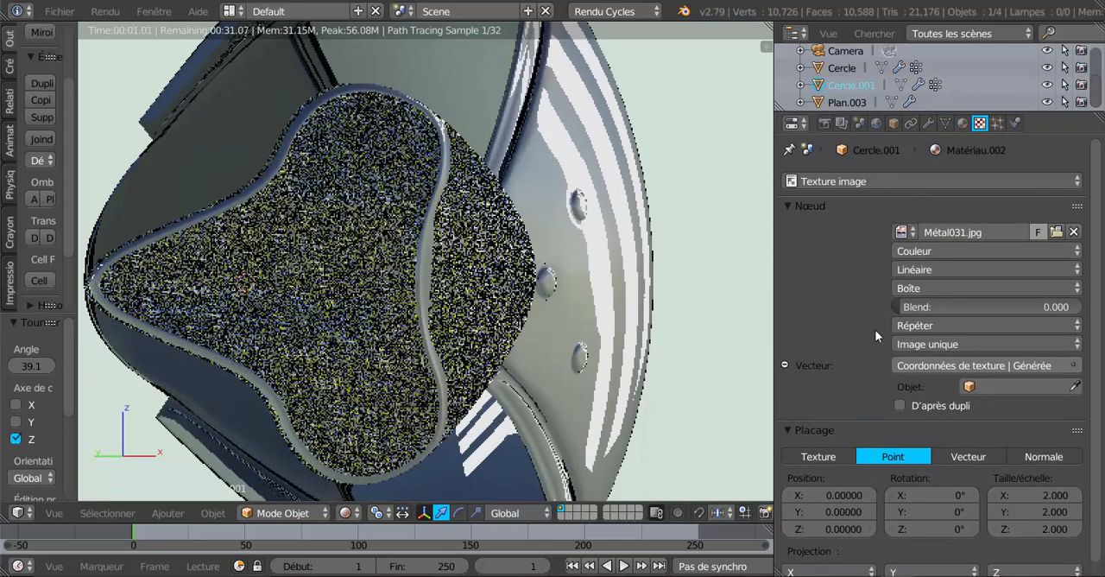
Try box-projection blend values of 0.301 and 0.573 on the tread-plate texture and reset the blend to 0
drag(903, 313, 957, 314)
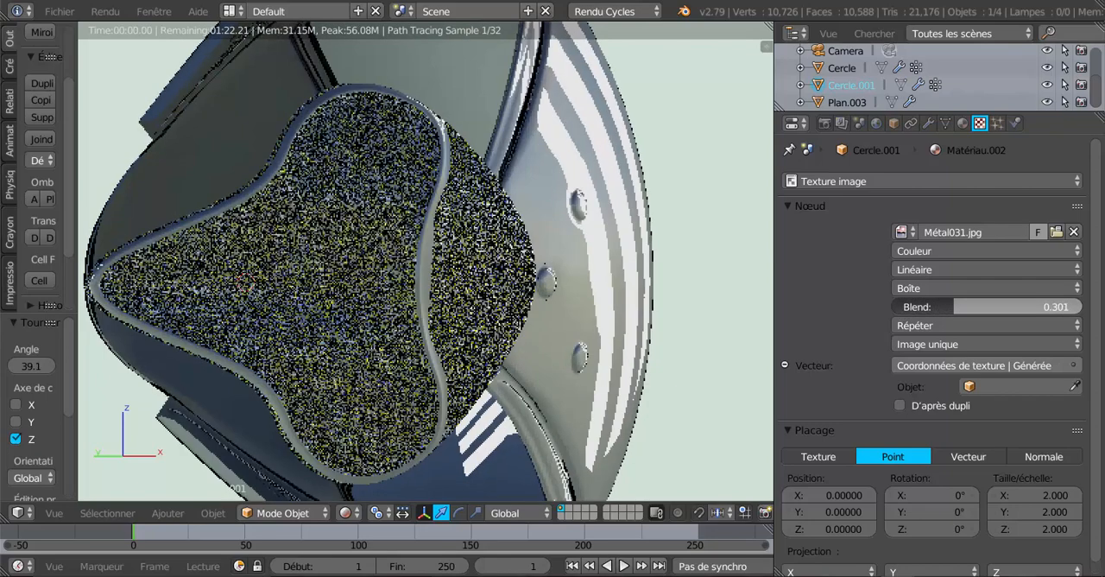
drag(957, 306, 1003, 307)
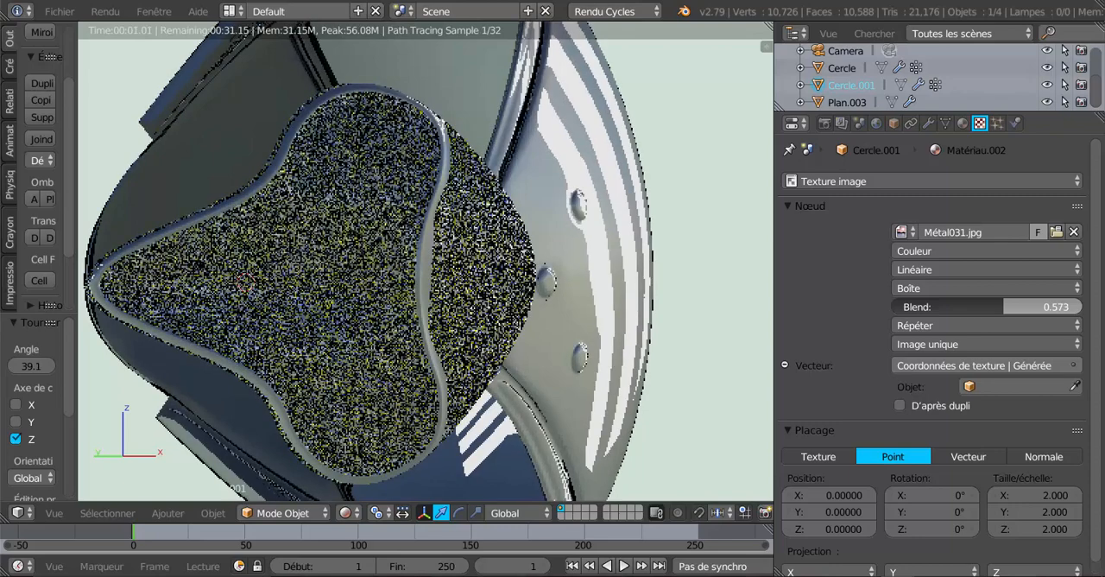
drag(1003, 306, 878, 319)
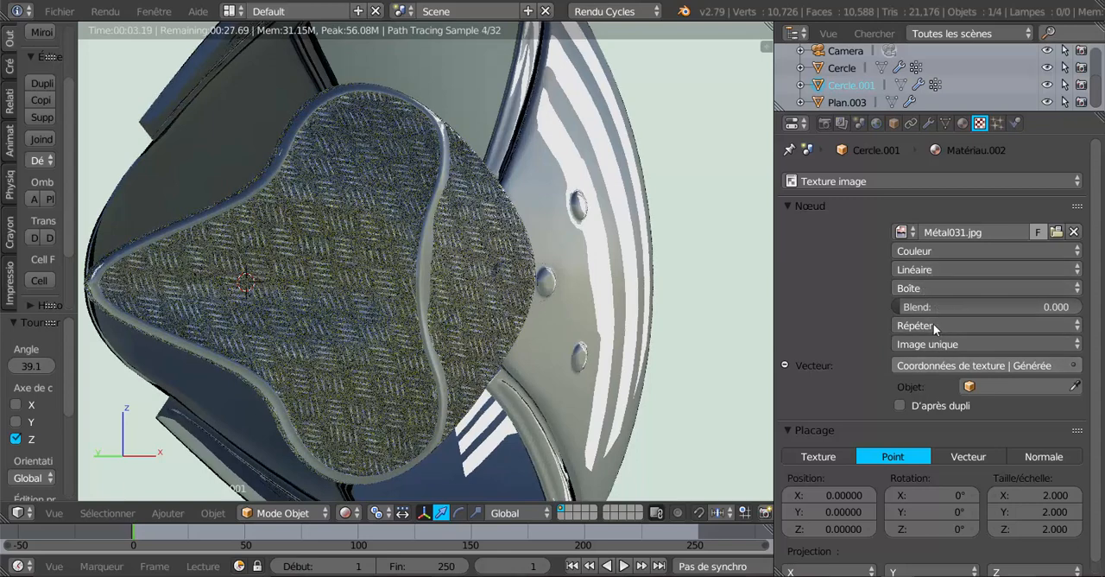
click(942, 270)
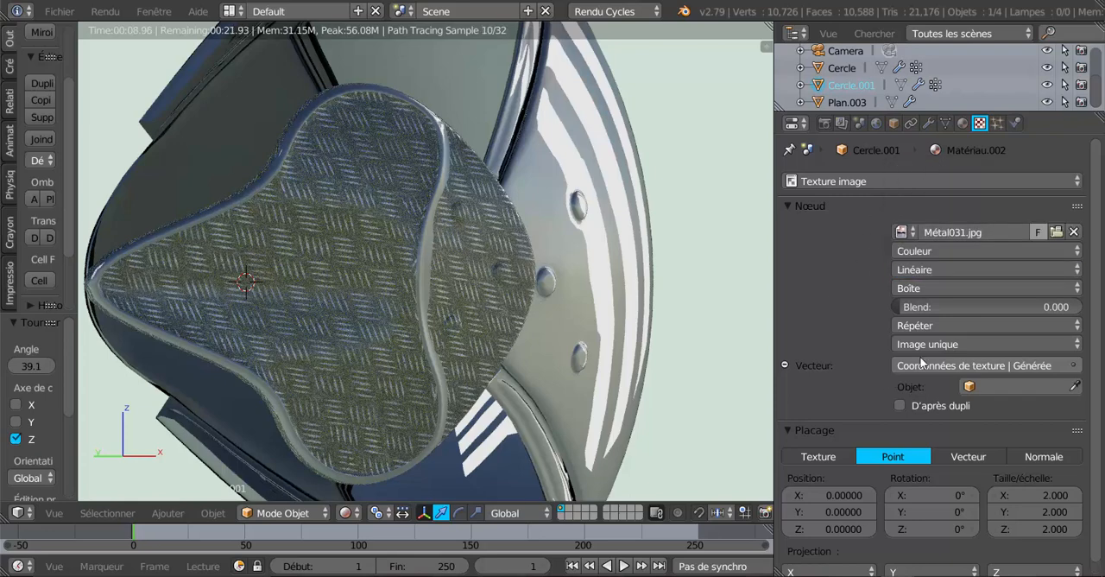
Try the Normale texture coordinates as the vector input of the Métal031.jpg texture
click(956, 367)
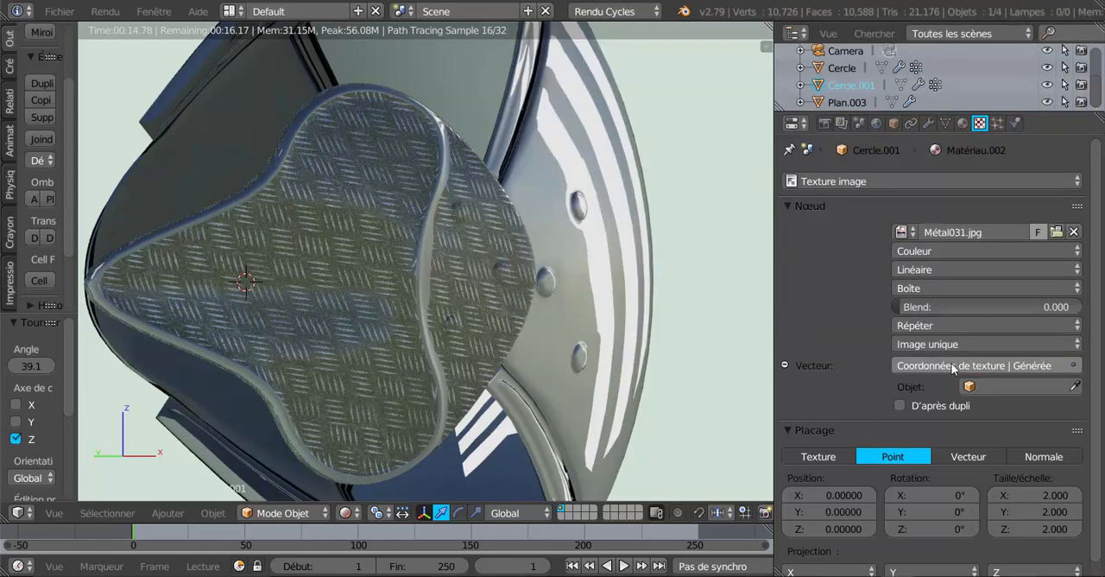
click(953, 367)
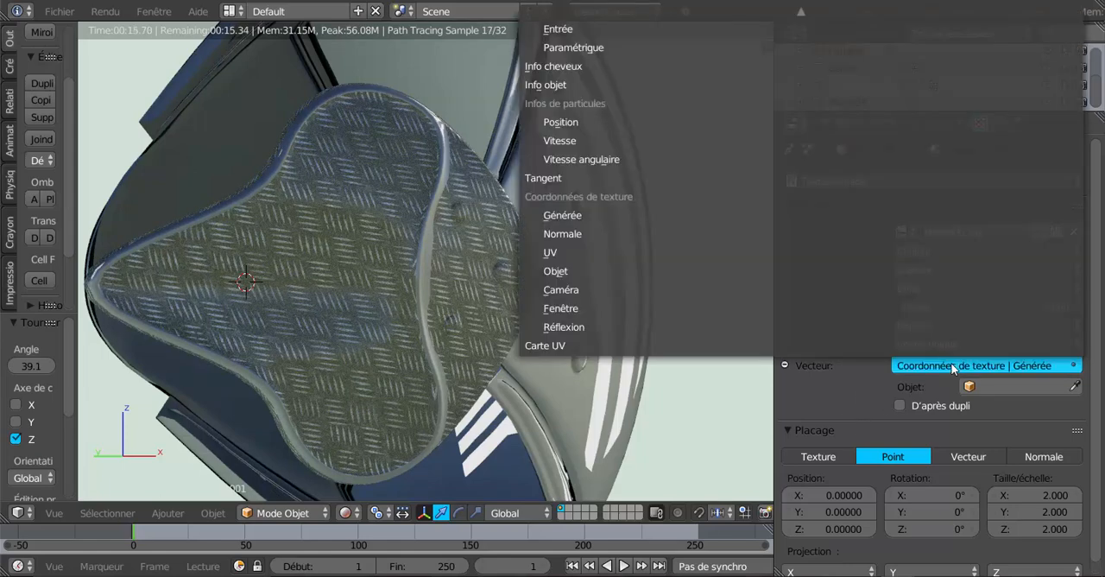
click(594, 234)
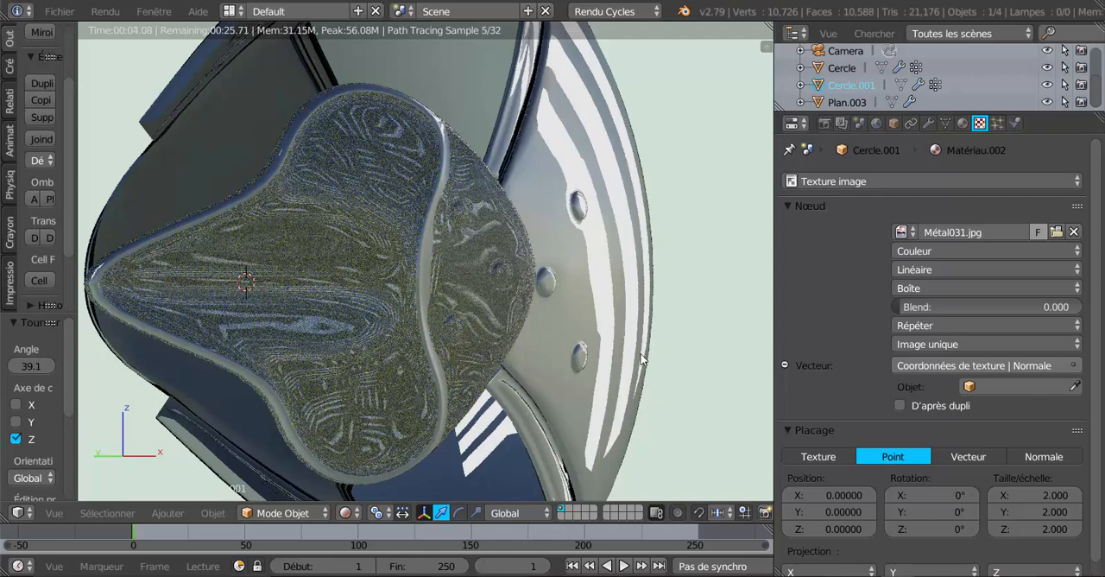
scroll(641, 354, down, 1)
middle_drag(641, 354, 666, 355)
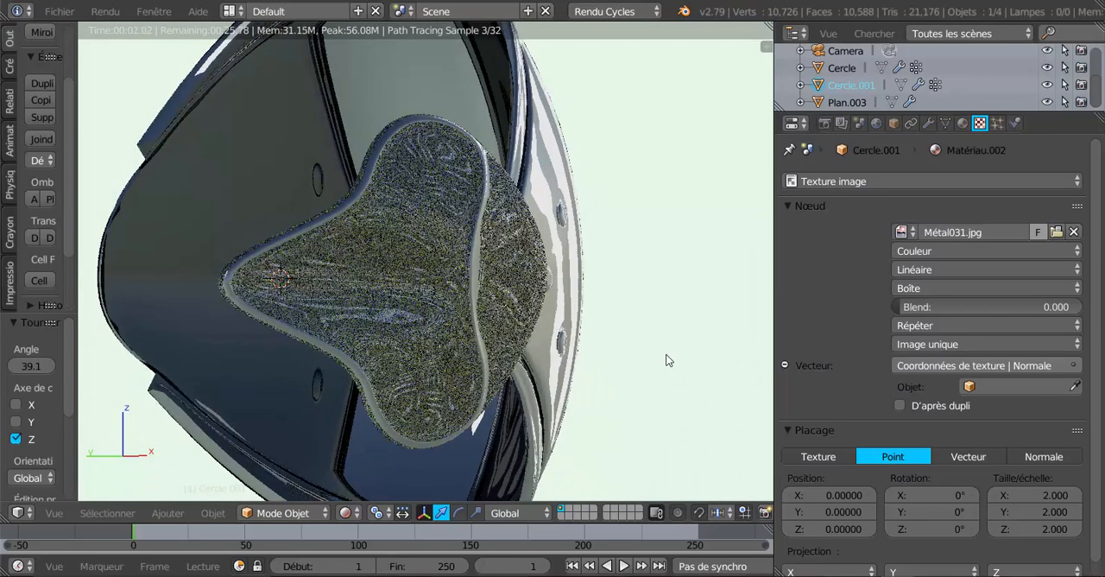
Try the Objet texture coordinates as the vector input of the tread-plate texture
click(972, 365)
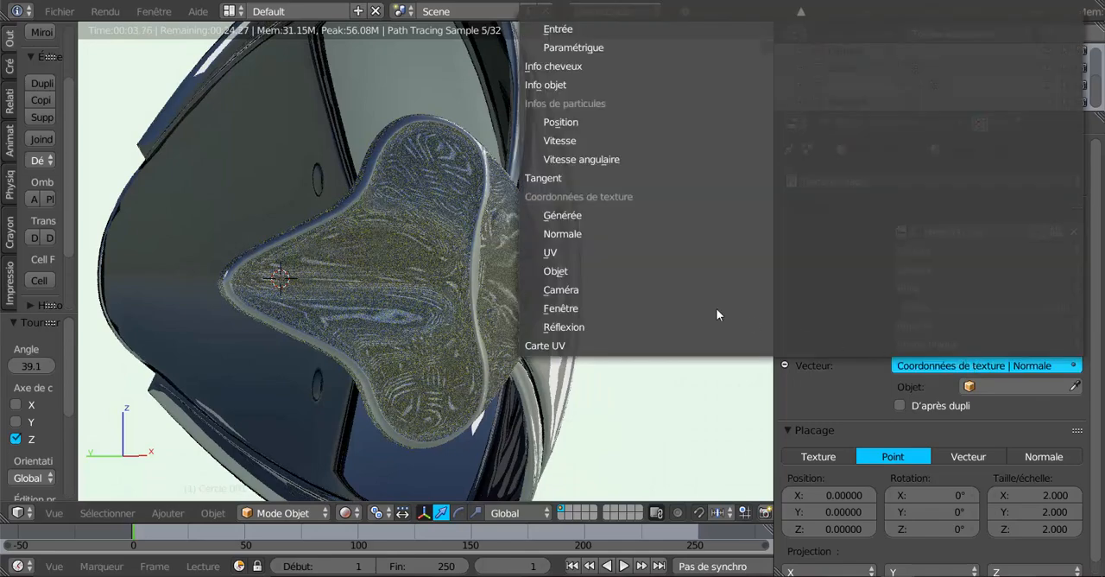
click(592, 270)
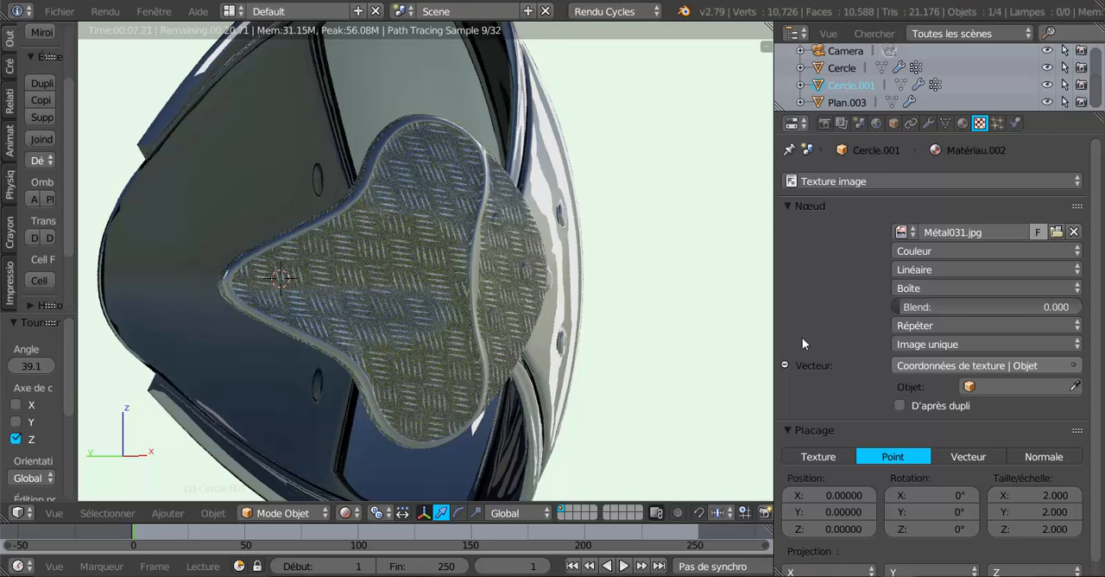
click(209, 513)
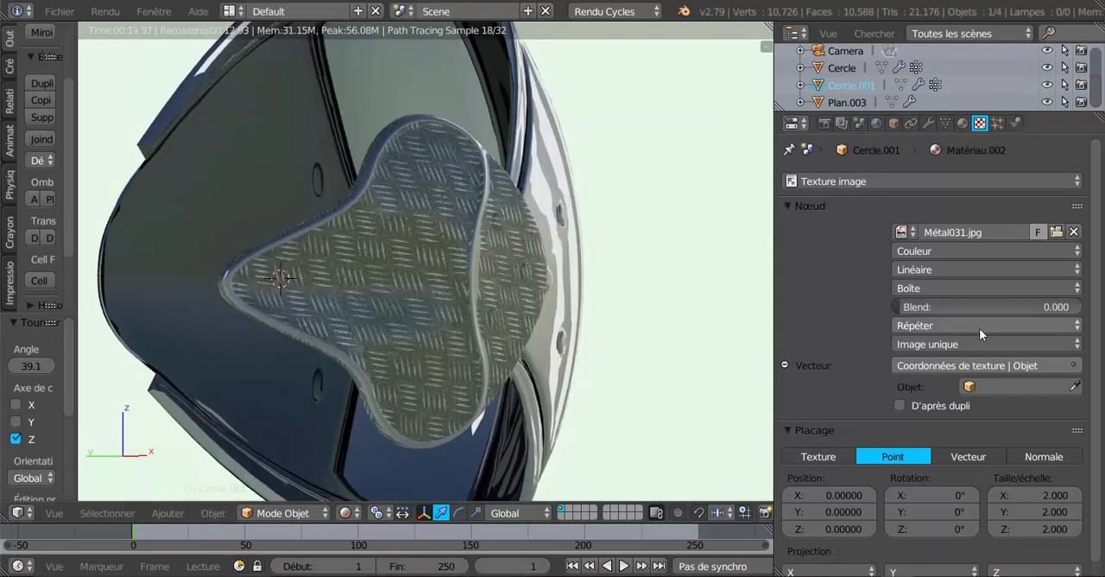
Try the Caméra texture coordinates on the tread-plate texture and inspect the pattern from several angles
click(991, 366)
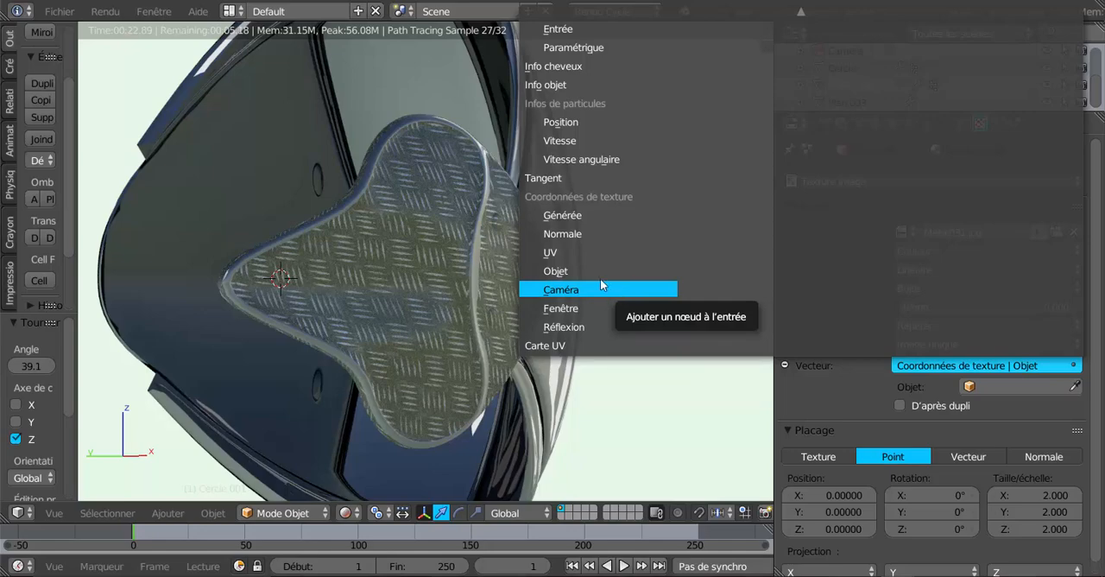
click(625, 289)
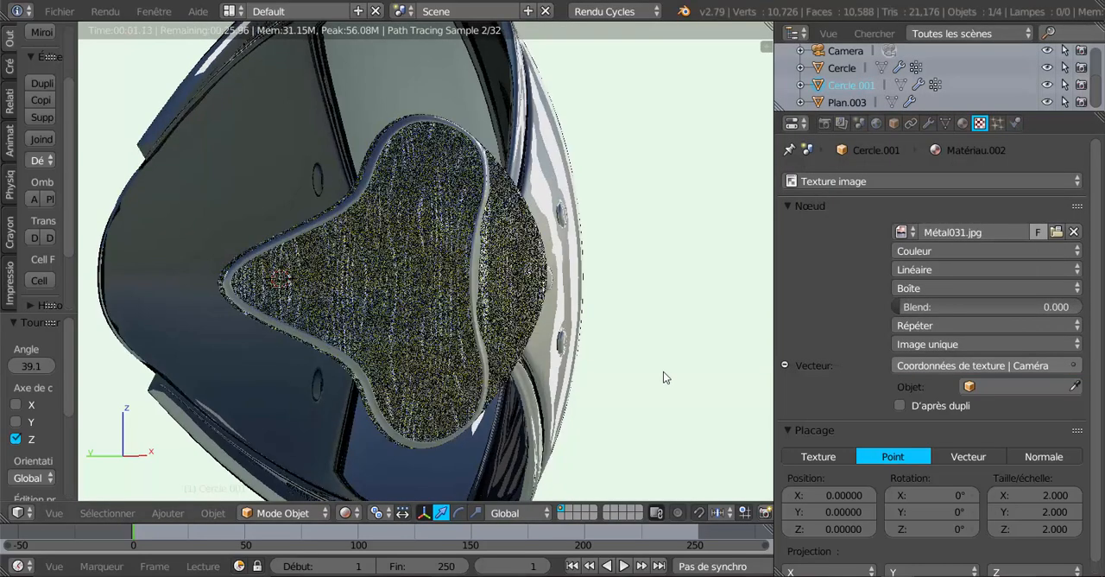
middle_drag(663, 371, 516, 375)
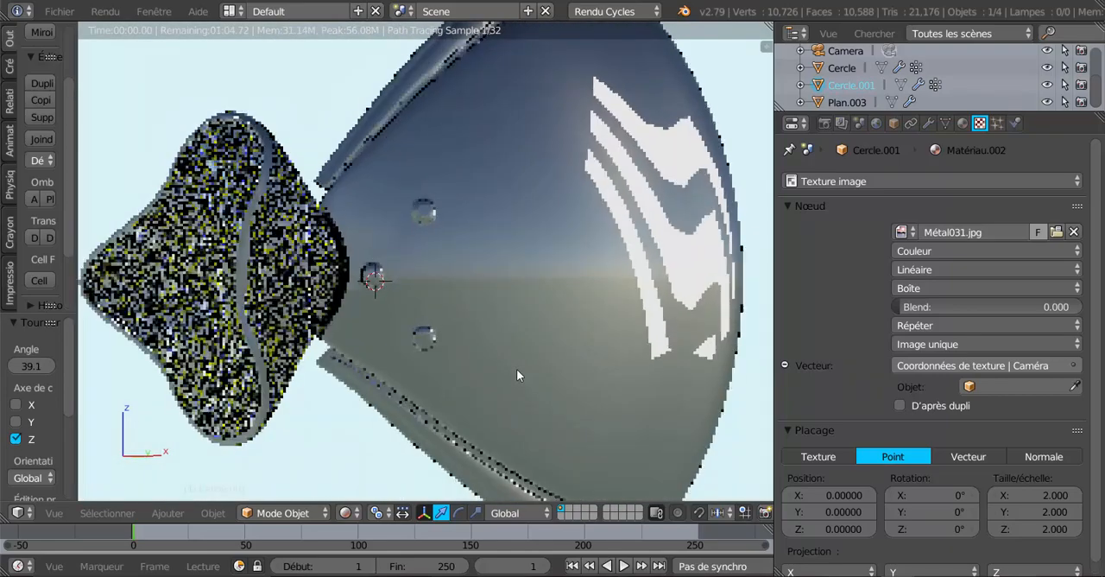
middle_drag(517, 369, 674, 367)
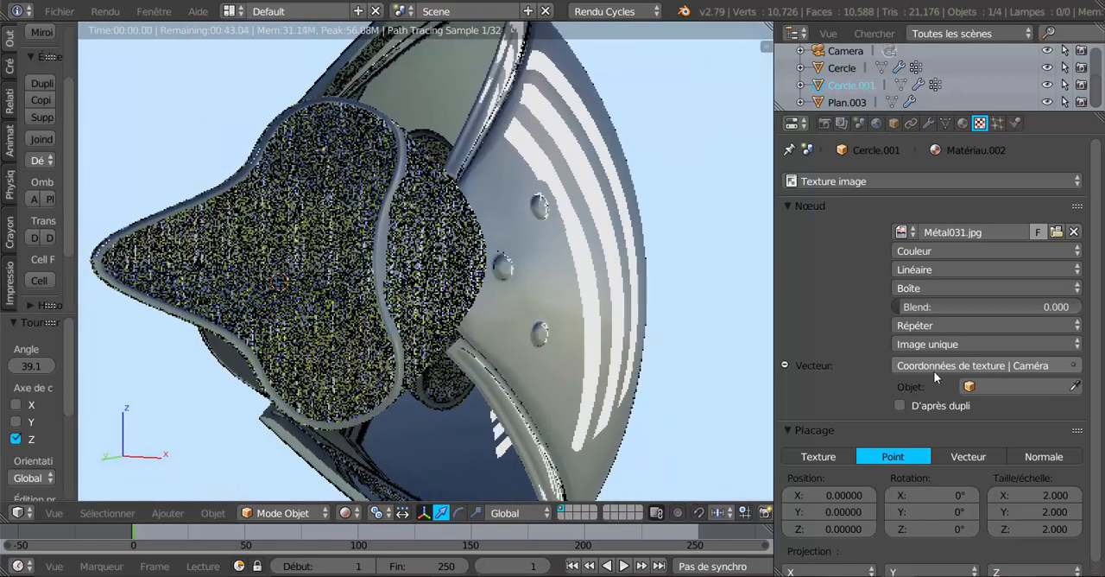
Set the vector input of the Métal031.jpg texture to the Fenêtre texture coordinates
click(958, 366)
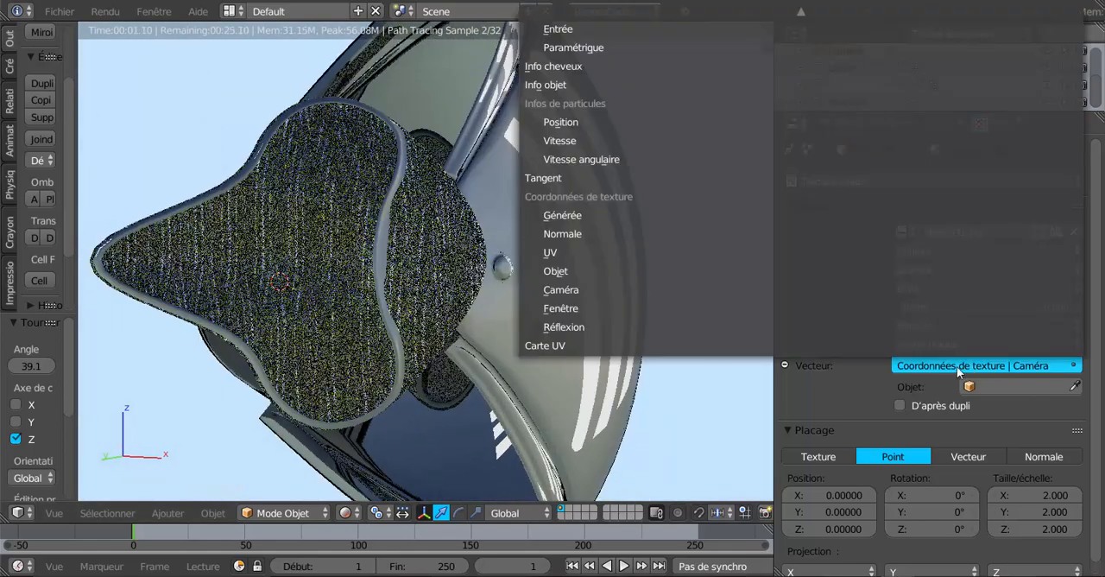
click(605, 306)
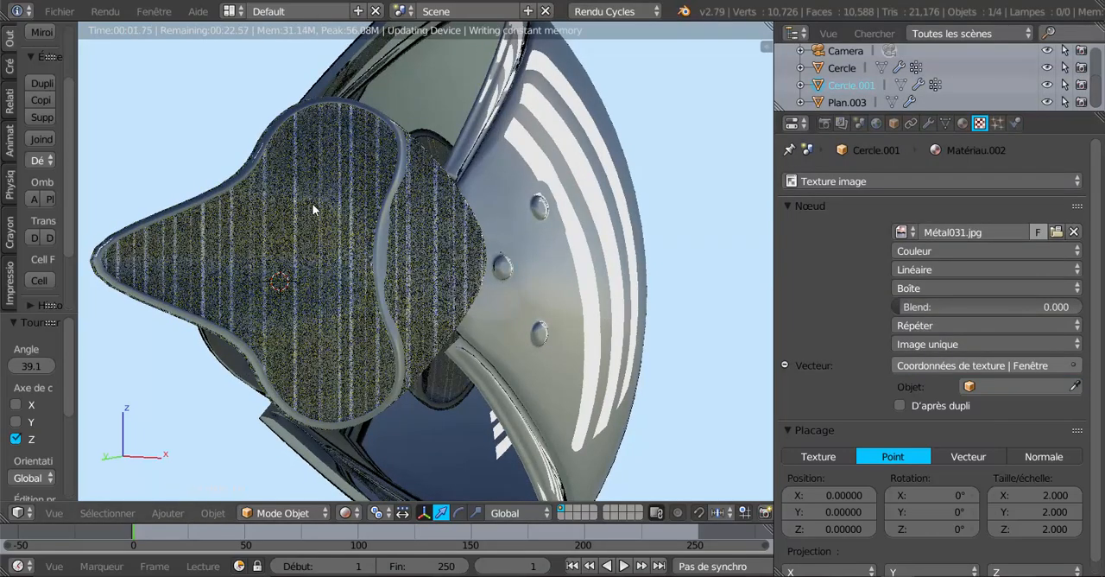
scroll(627, 352, up, 4)
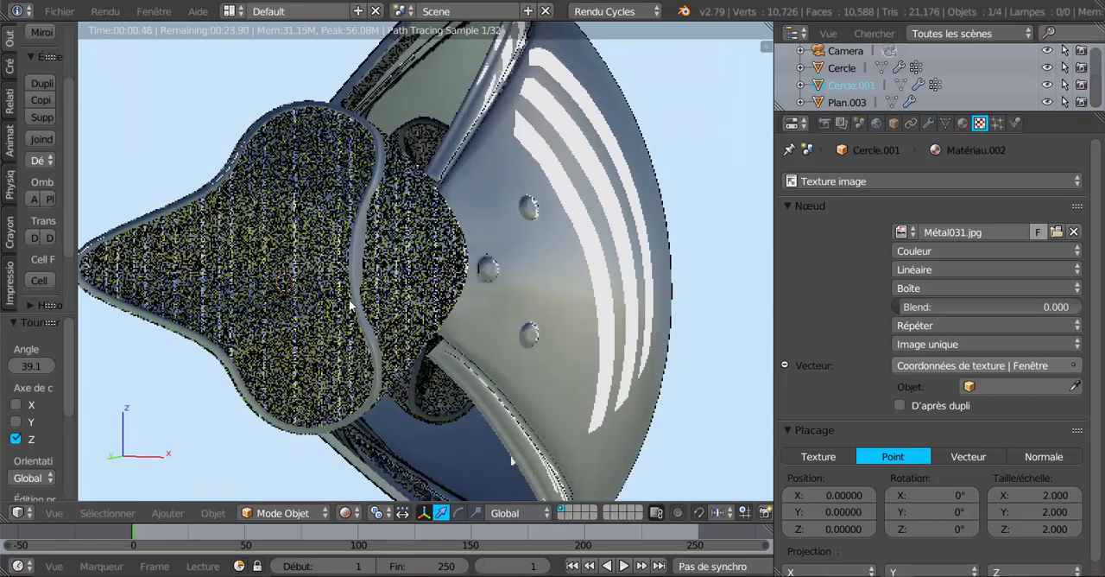
Switch the 3D viewport from rendered display to Texture shading
mouse_move(366, 335)
middle_down()
mouse_move(423, 341)
mouse_move(356, 336)
mouse_move(372, 336)
middle_up()
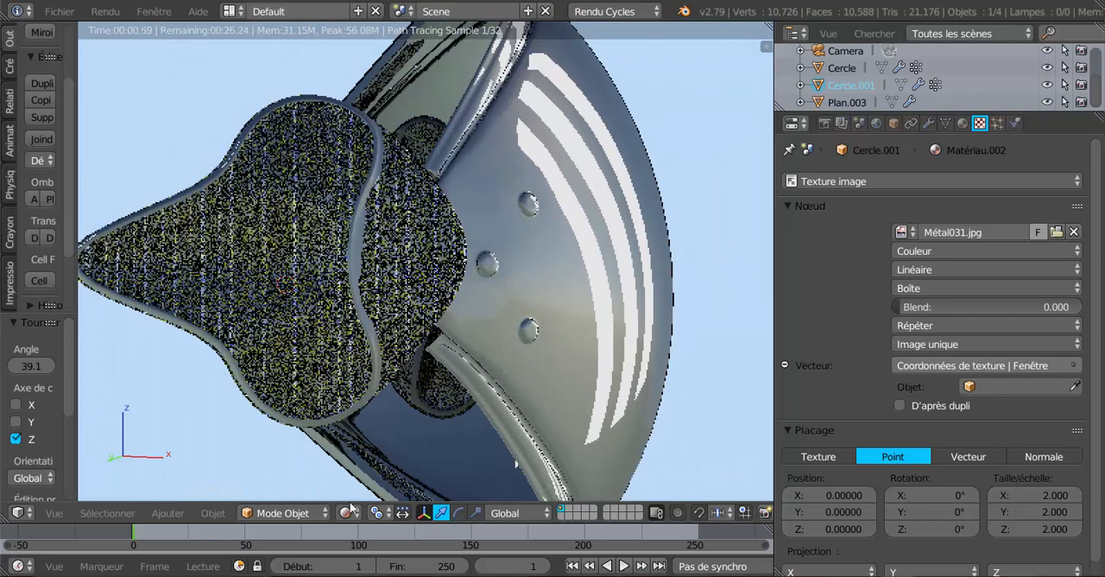
click(349, 511)
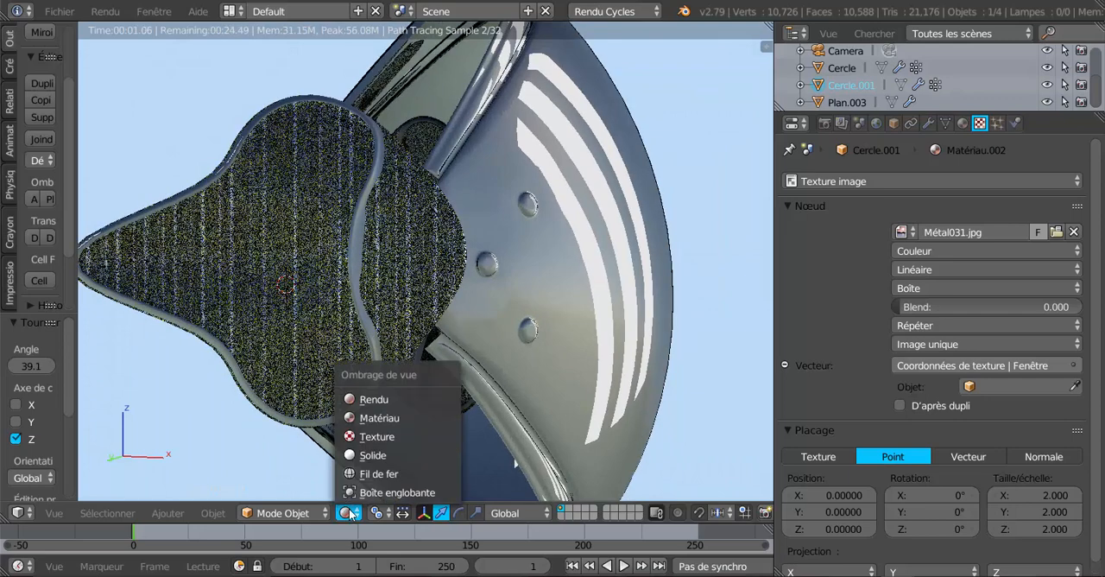
click(361, 436)
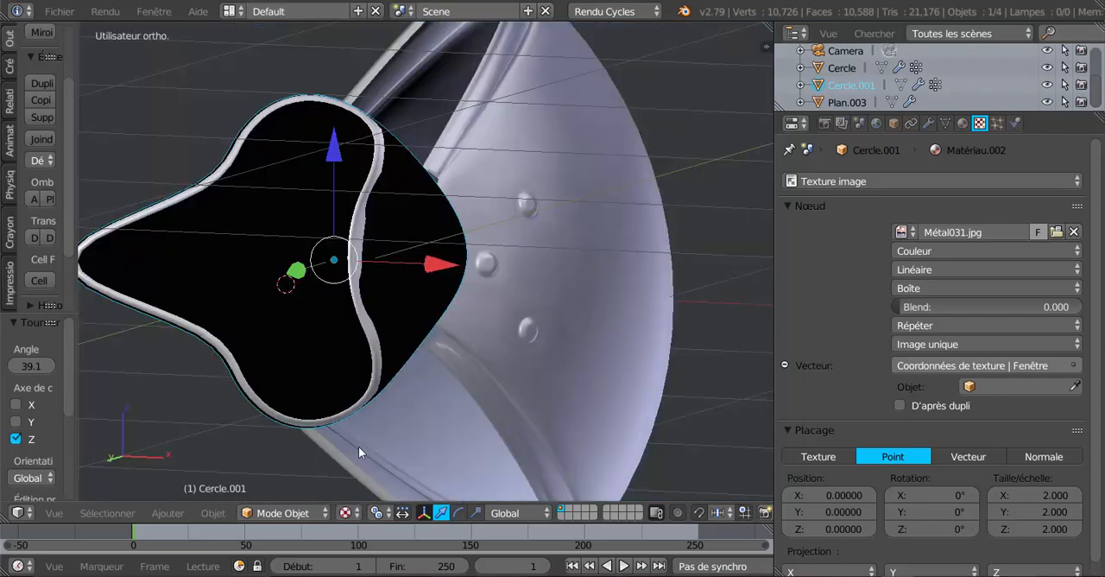
Switch the 3D viewport to Matériau shading and view the tread plate from a slightly different angle
click(345, 512)
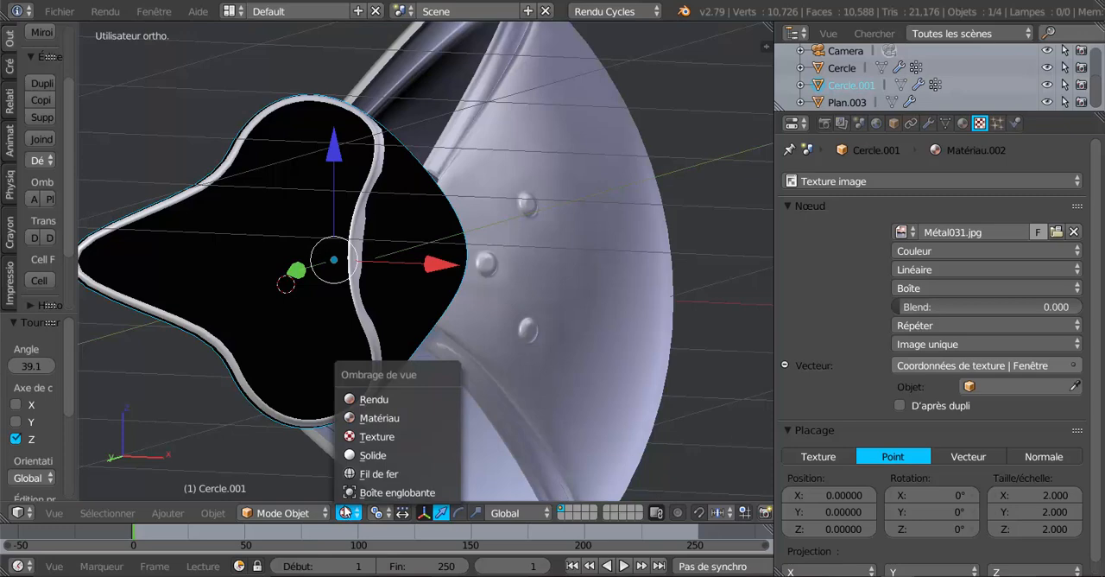
click(375, 418)
mouse_move(616, 399)
middle_down()
mouse_move(538, 405)
mouse_move(681, 400)
mouse_move(618, 402)
mouse_move(648, 402)
mouse_move(629, 398)
middle_up()
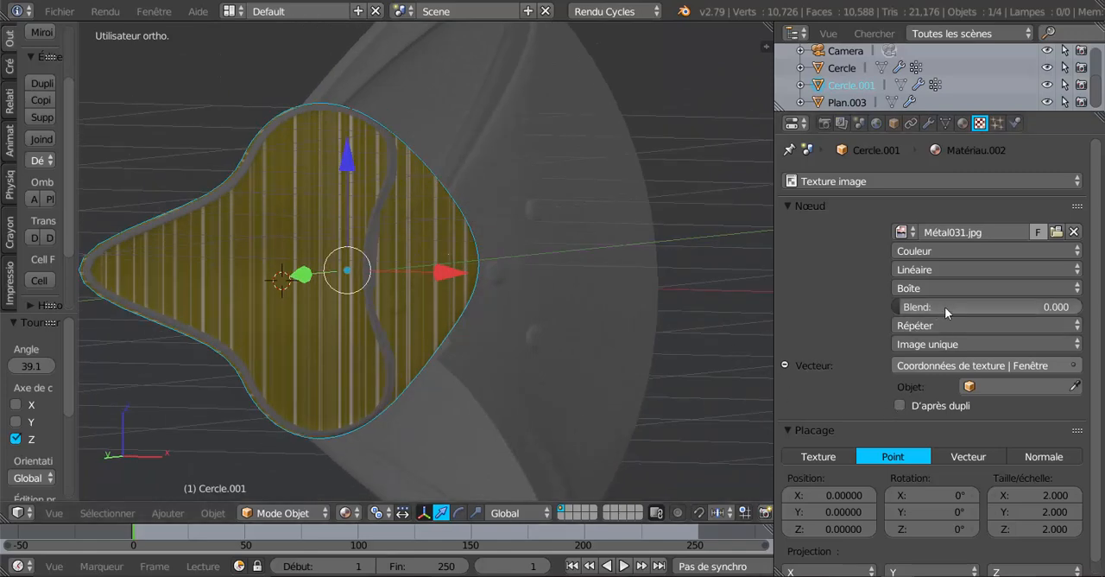
Try the Réflexion and Caméra texture coordinates as the vector input of the Métal031.jpg texture, viewing each from several angles
click(984, 366)
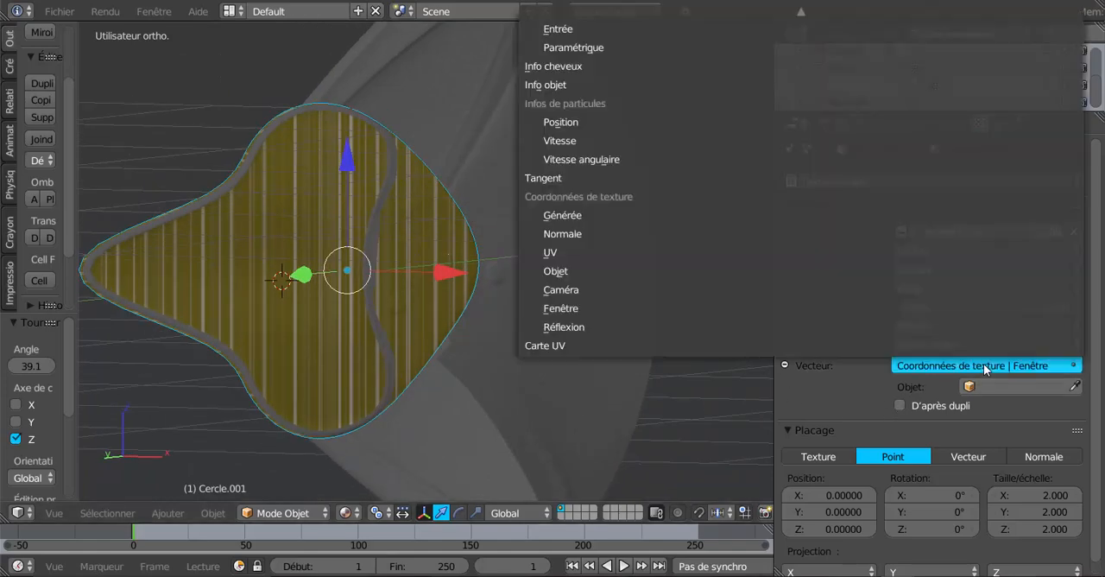
click(625, 326)
middle_drag(581, 365, 558, 383)
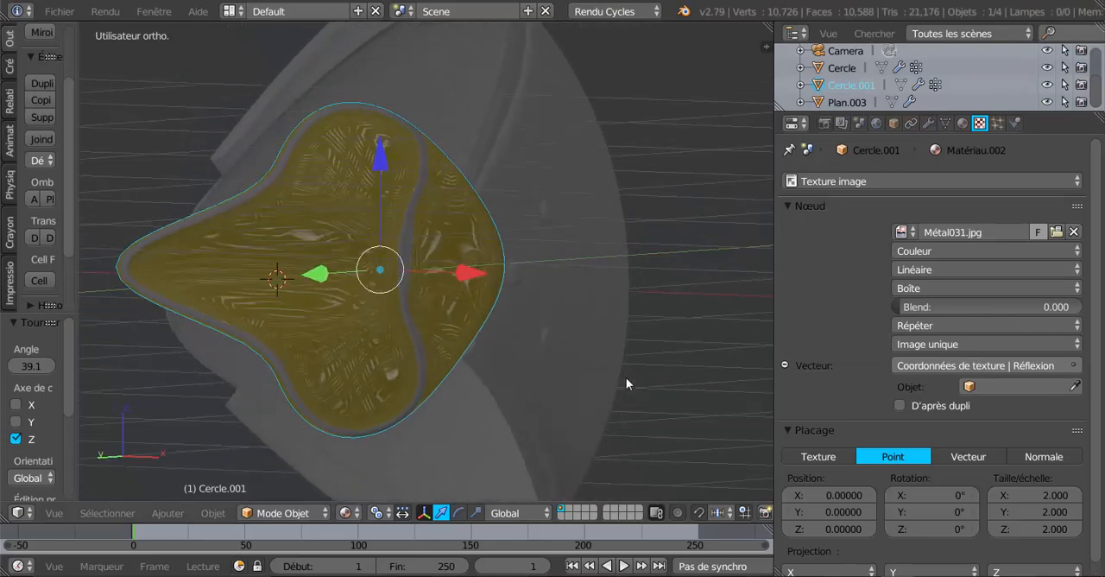
click(984, 366)
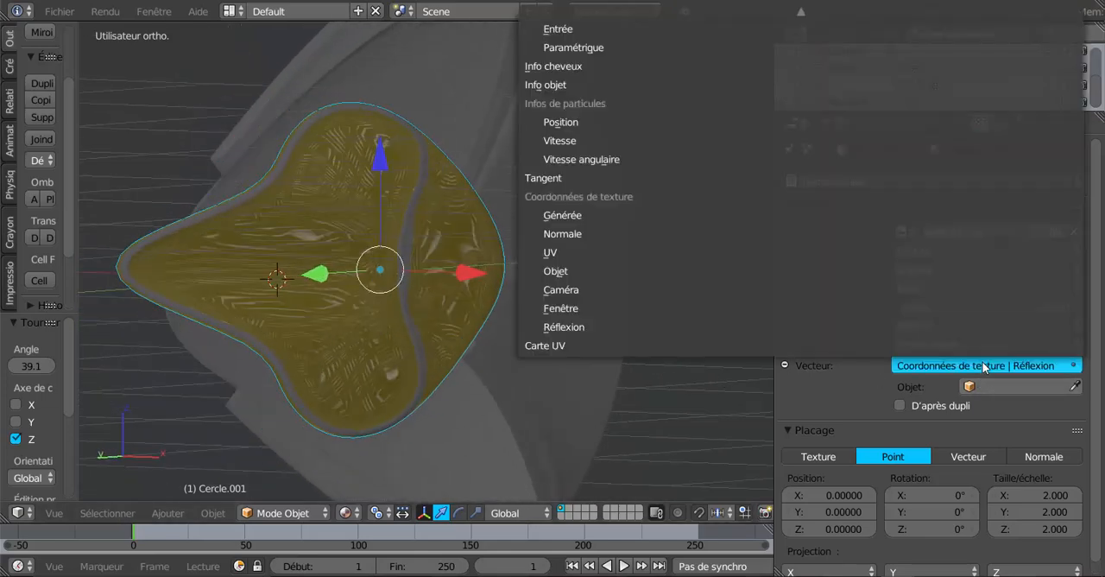
click(614, 289)
middle_drag(603, 329, 567, 333)
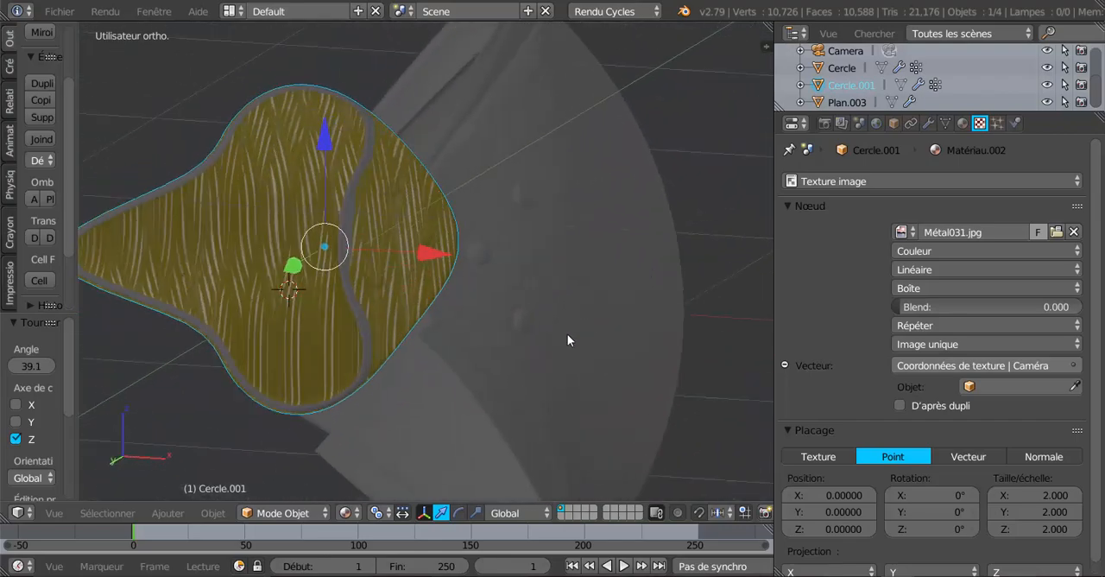
Try the Objet and Normale texture coordinates on the Métal031.jpg texture and view each pattern on the plate
click(1010, 368)
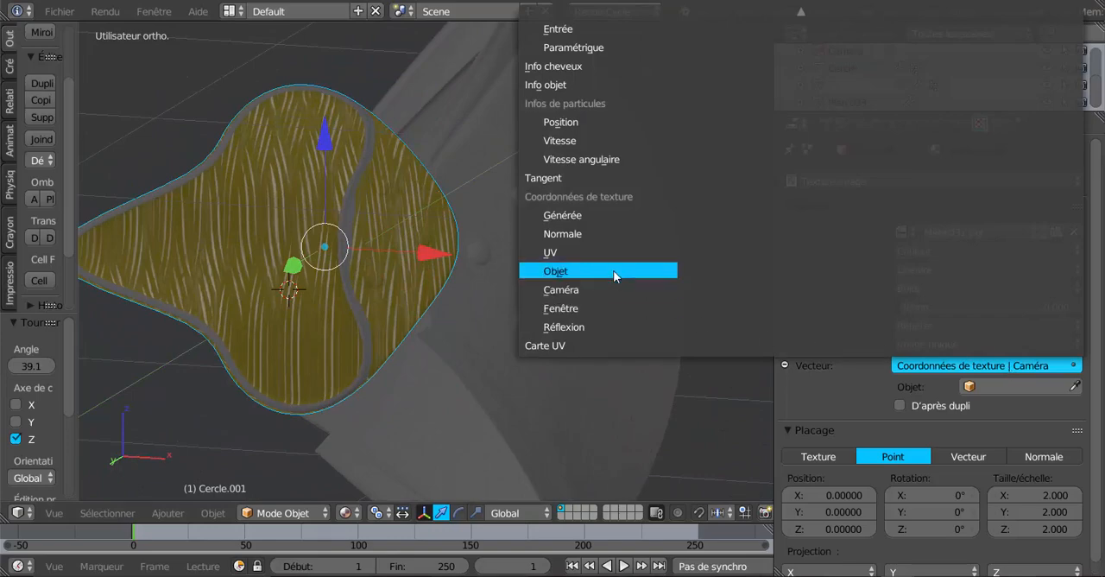
click(613, 270)
middle_drag(488, 366, 501, 345)
click(983, 366)
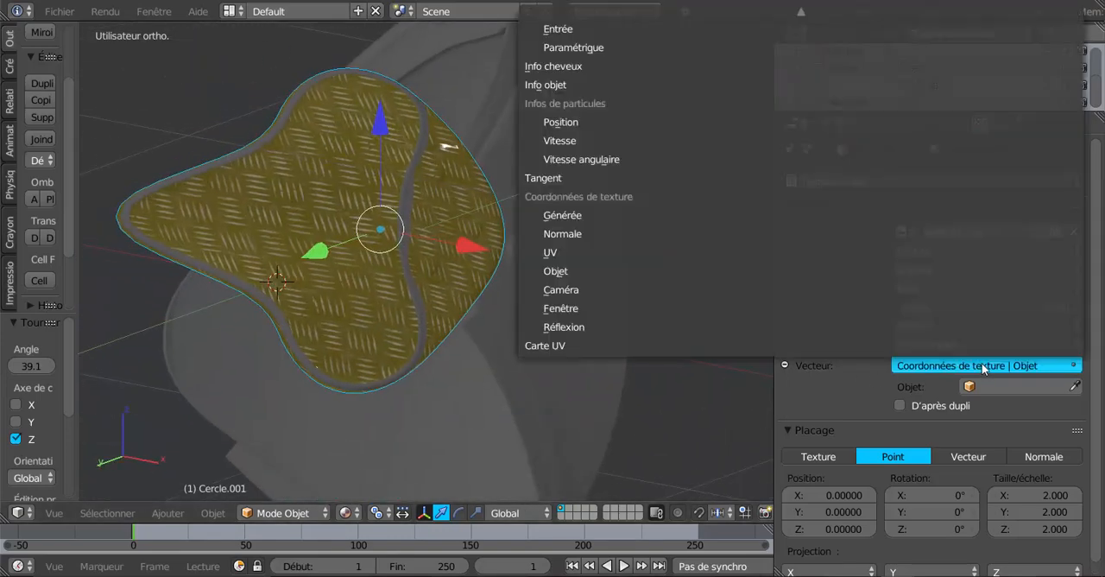
click(562, 234)
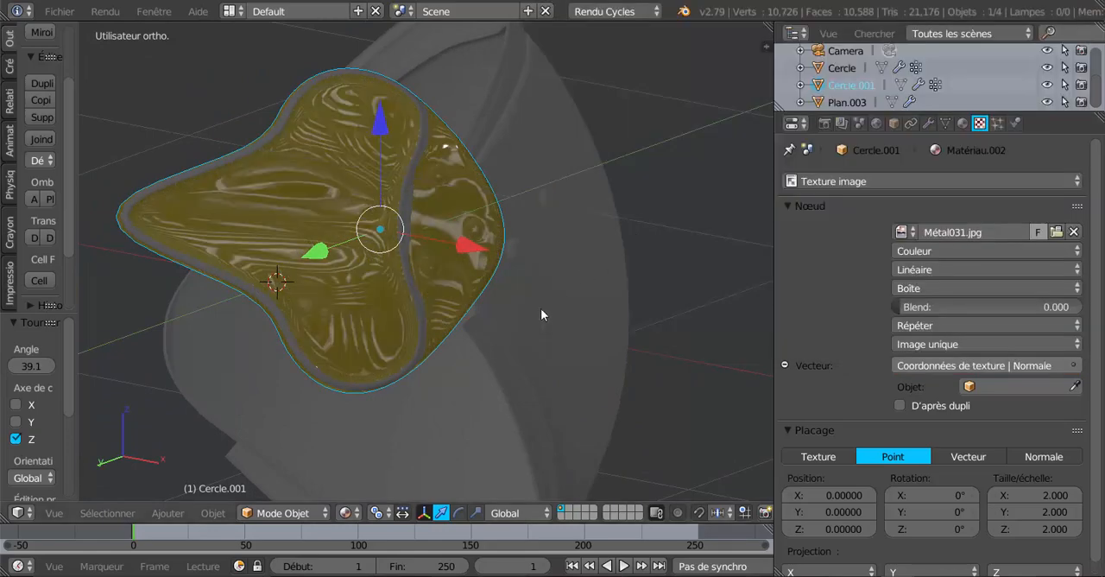
mouse_move(541, 308)
middle_down()
mouse_move(609, 399)
mouse_move(622, 343)
mouse_move(538, 318)
middle_up()
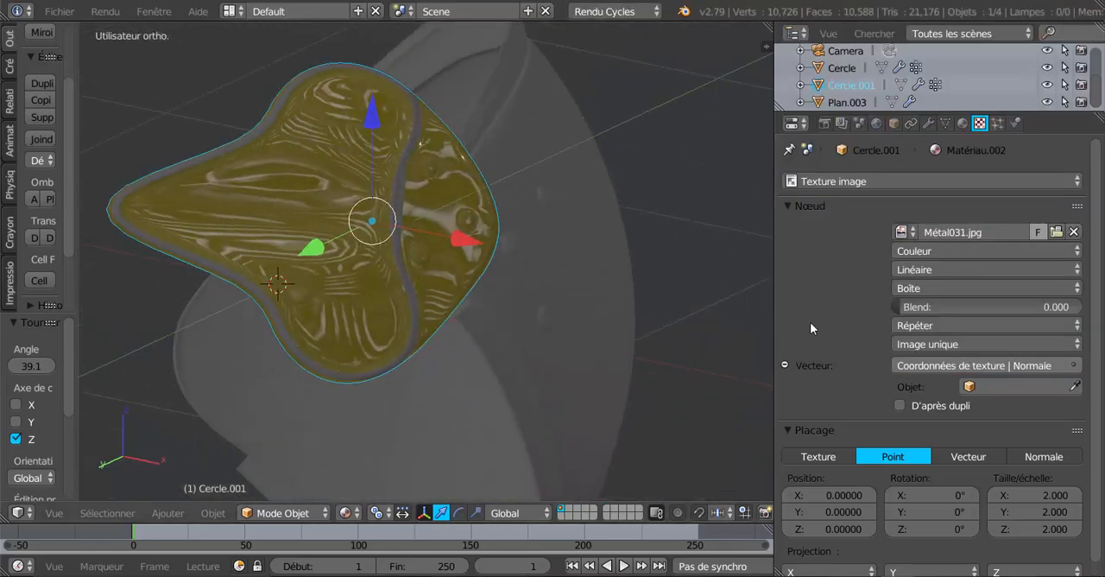
Set the vector input of the Métal031.jpg texture to the Générée coordinates and show the viewport in Rendu shading
click(1010, 366)
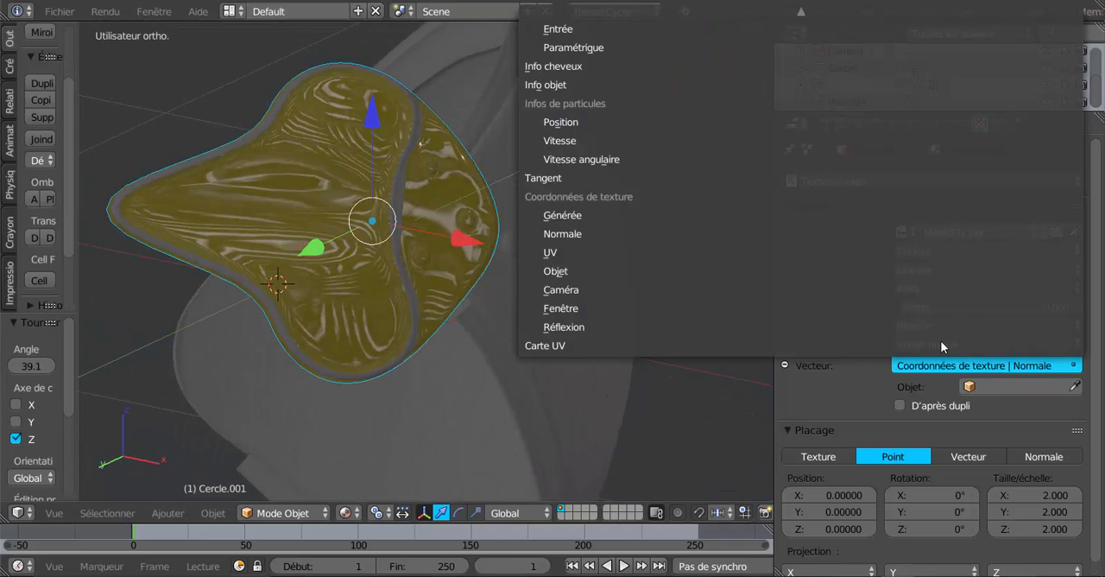
click(634, 216)
mouse_move(534, 272)
middle_down()
mouse_move(601, 344)
mouse_move(533, 282)
middle_up()
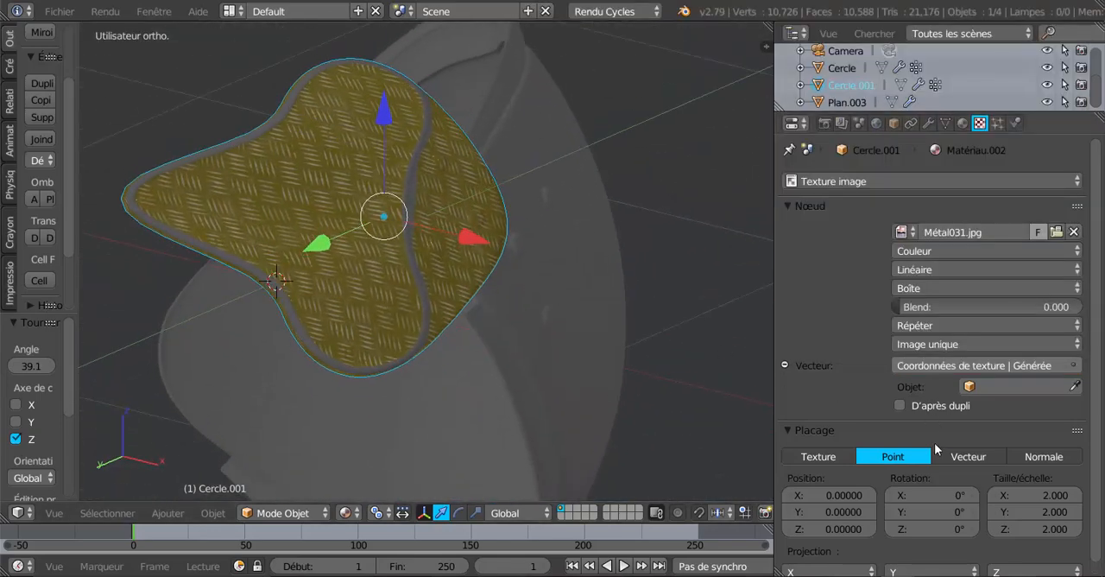
click(348, 512)
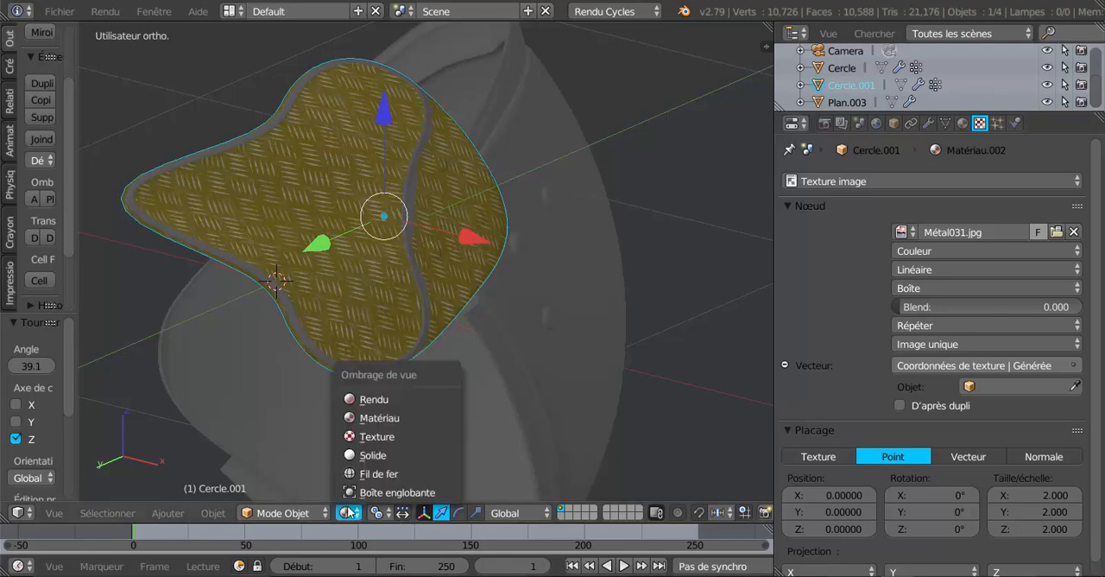
click(363, 404)
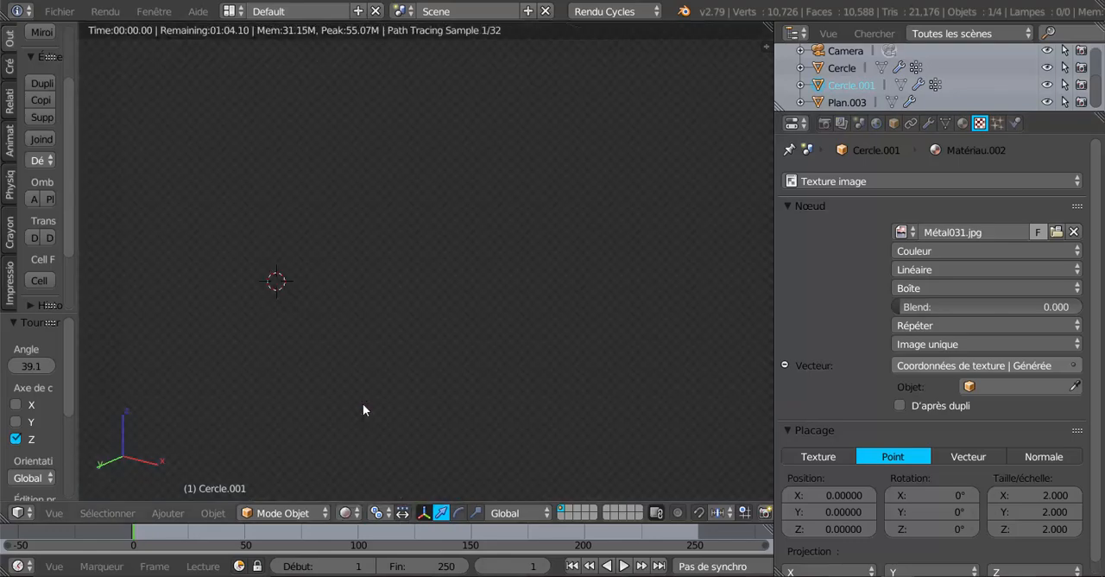
middle_drag(457, 393, 571, 364)
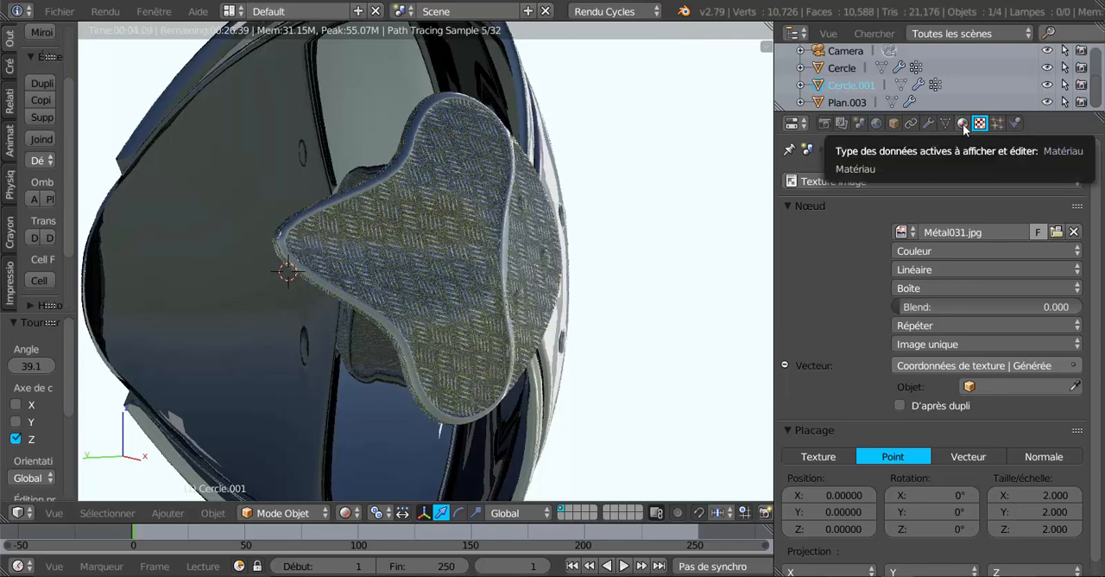
Tune the turbidity of the world's Hosek / Wilkie sky texture to 6.4 while checking the reflections on the armour
click(877, 125)
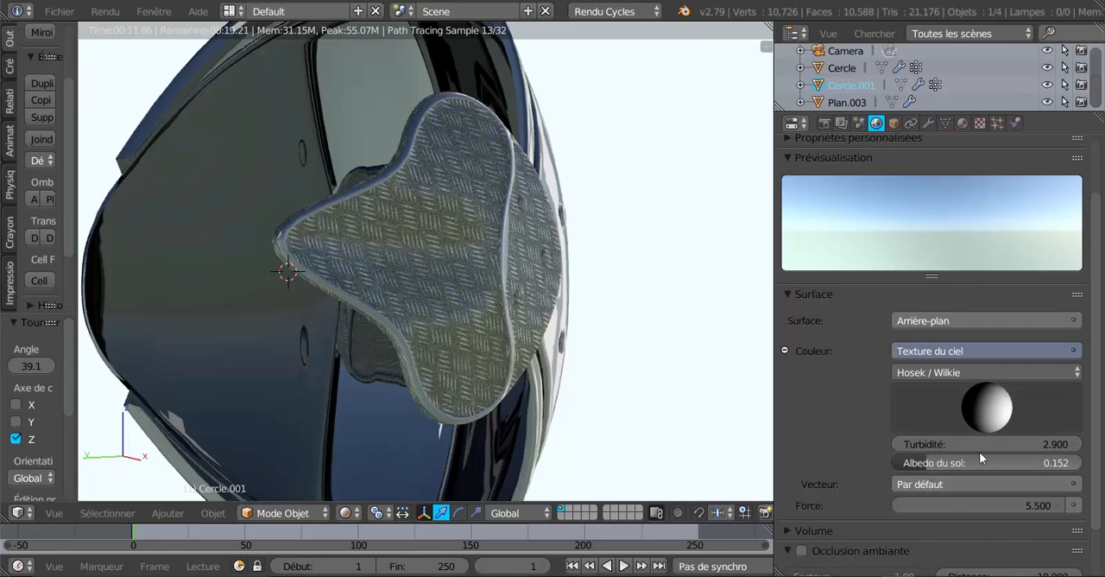
drag(991, 446, 1091, 444)
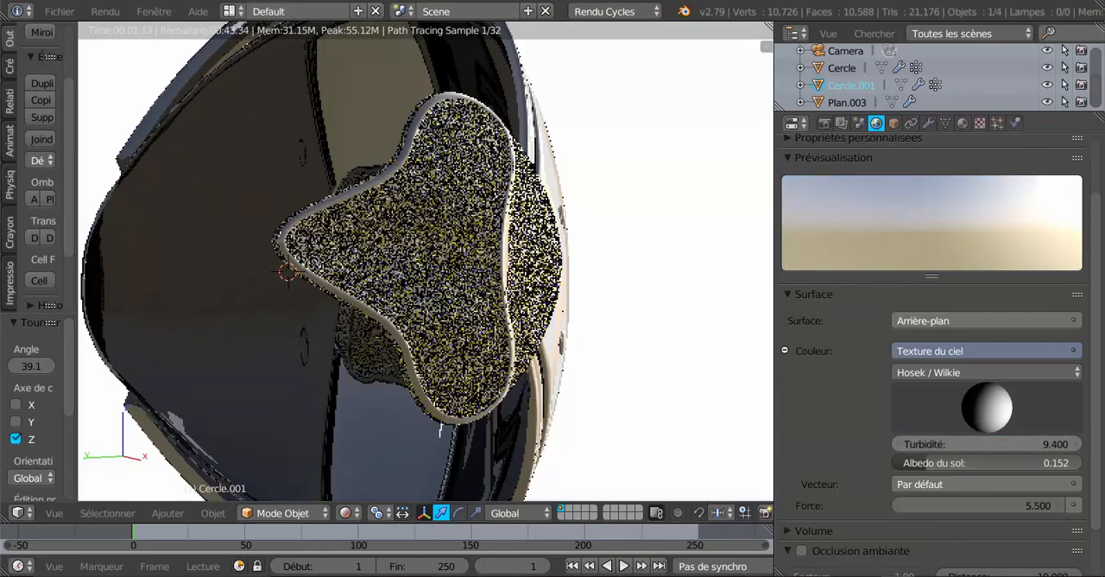
drag(993, 444, 960, 444)
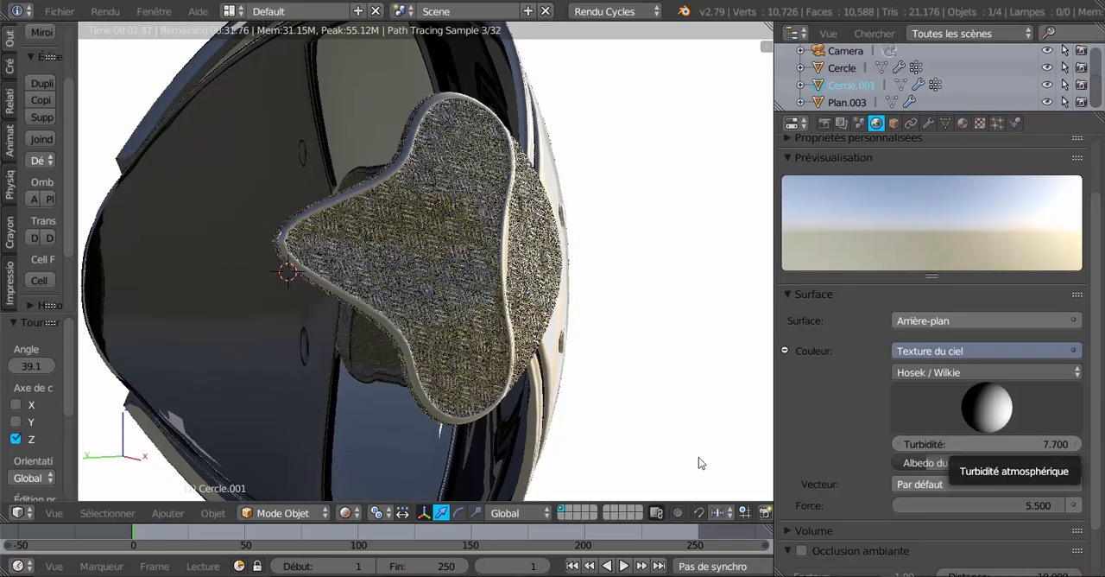
scroll(581, 413, down, 3)
middle_drag(581, 413, 442, 414)
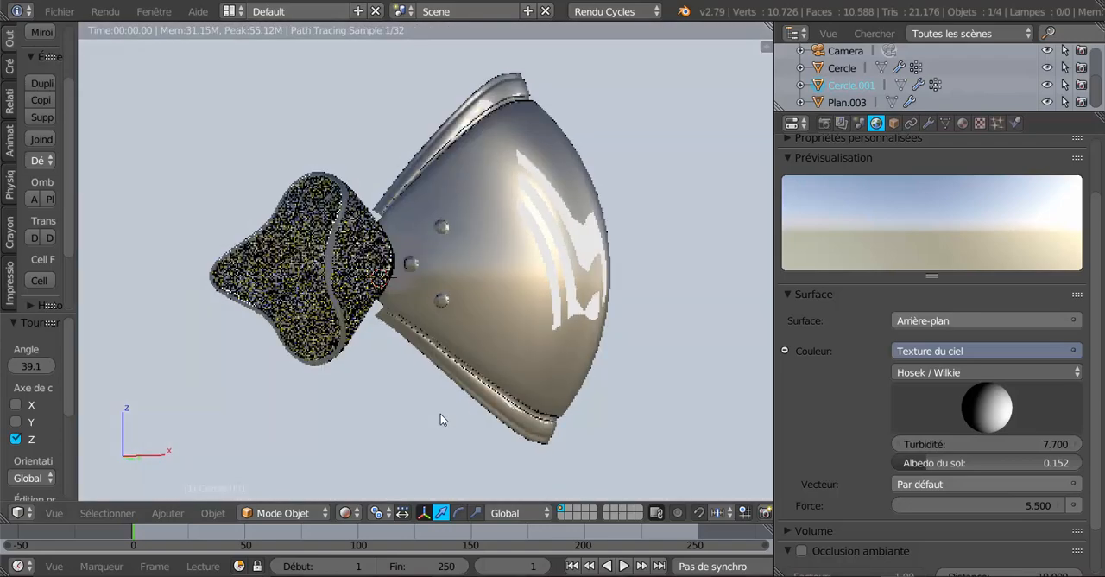
drag(985, 443, 1023, 442)
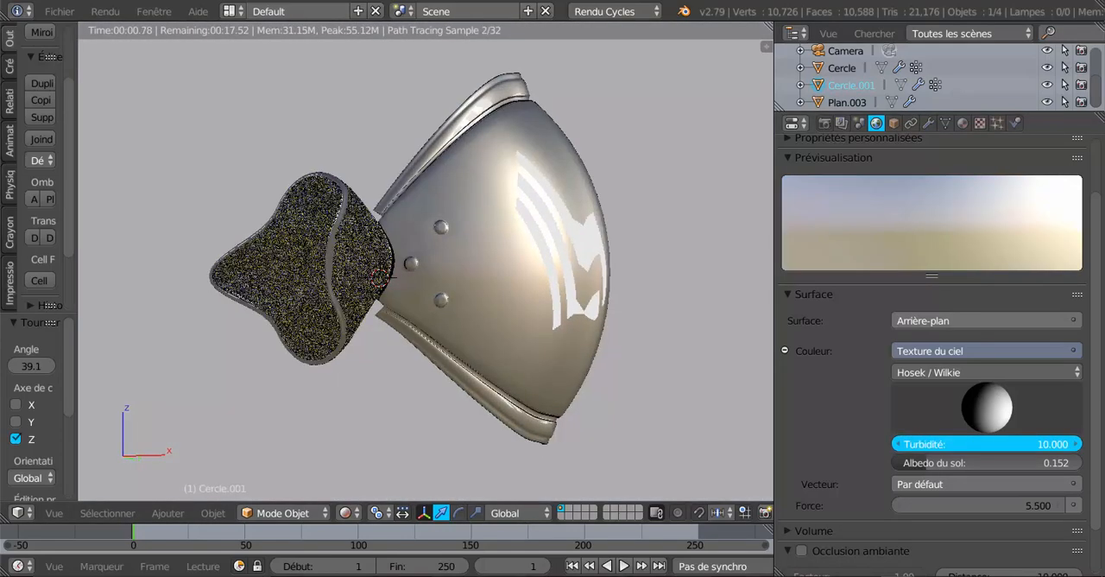
drag(1023, 442, 992, 442)
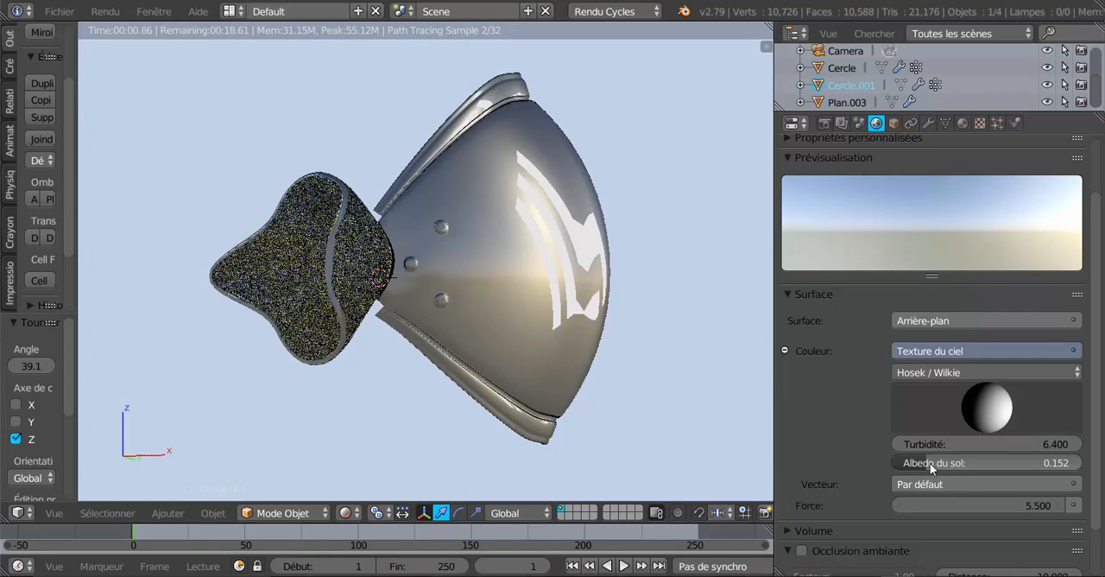
Set the sky texture's ground albedo to 0.506 and adjust the sun direction
drag(930, 463, 1025, 462)
drag(1025, 463, 991, 463)
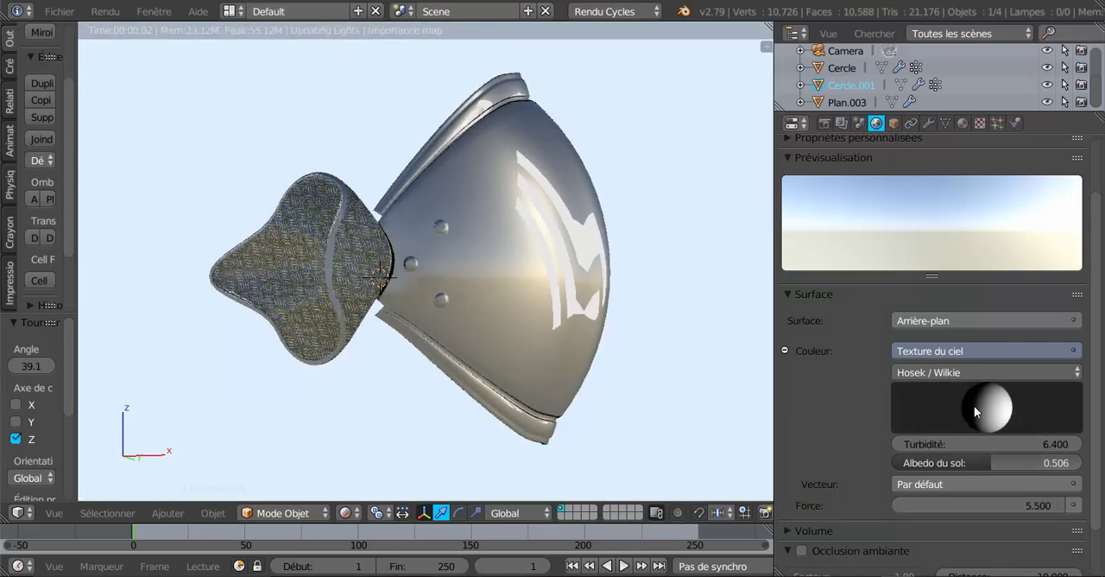
drag(972, 403, 987, 403)
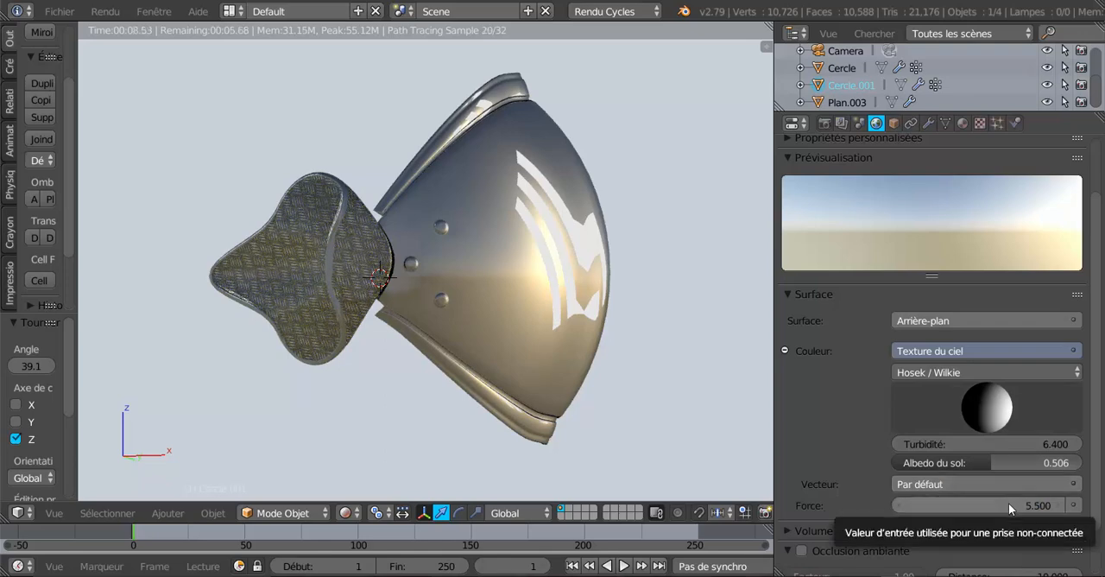
Set the world background strength to 3.7 and view the armour closer from the side
drag(1013, 502, 983, 502)
middle_drag(513, 311, 581, 307)
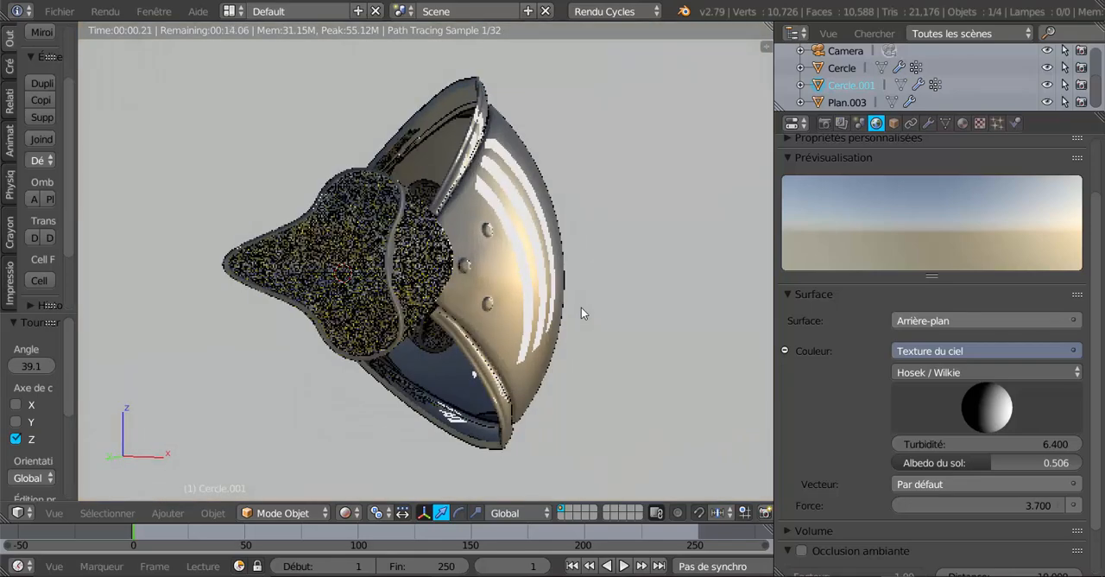
scroll(581, 307, up, 2)
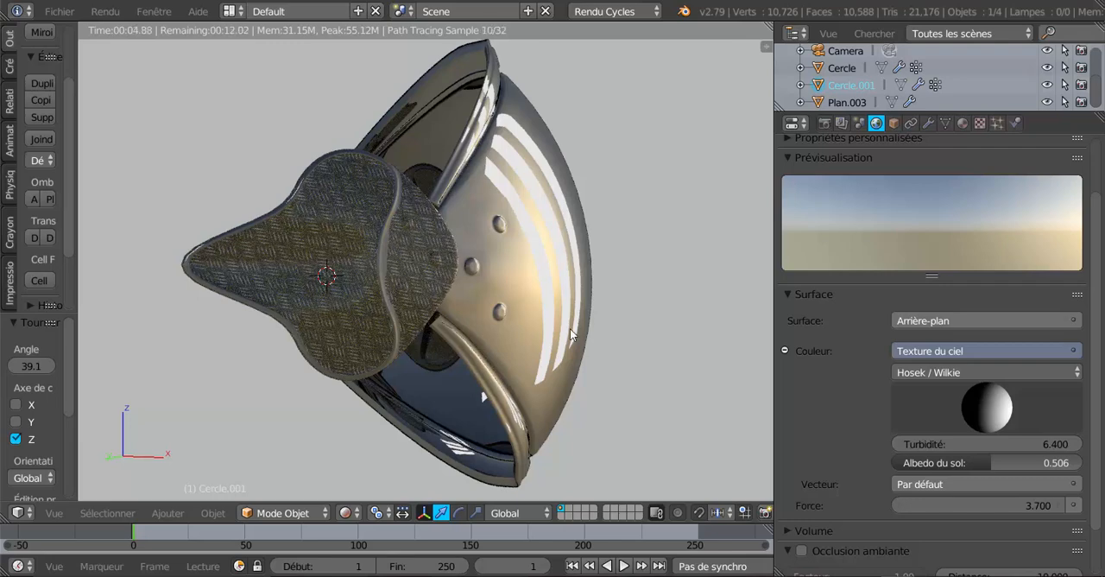
Switch the viewport to Solide shading and enter edit mode on the Cercle.001 tread-plate piece
right_click(359, 247)
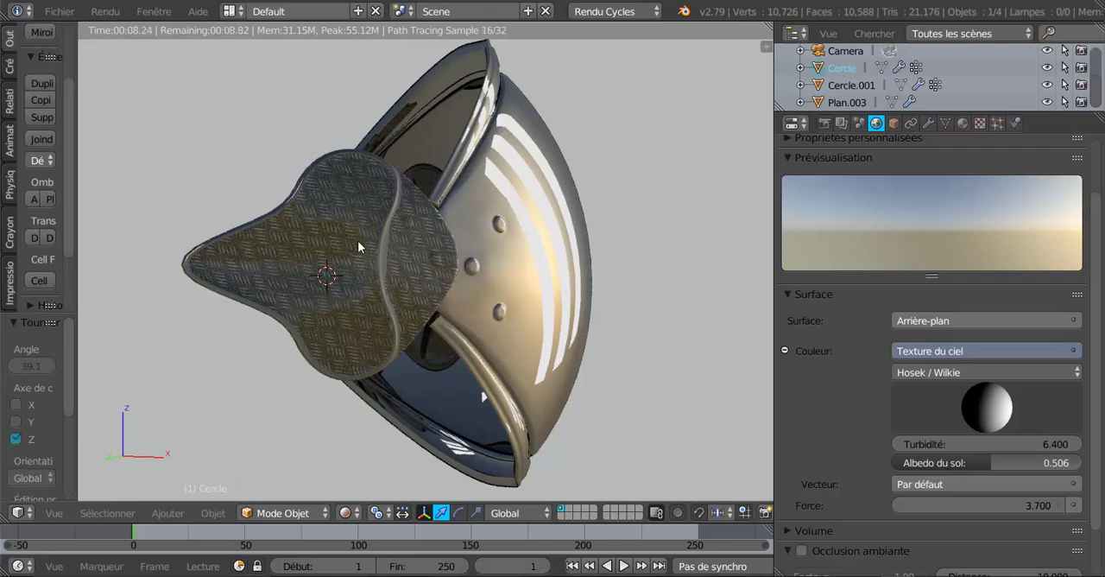
click(347, 513)
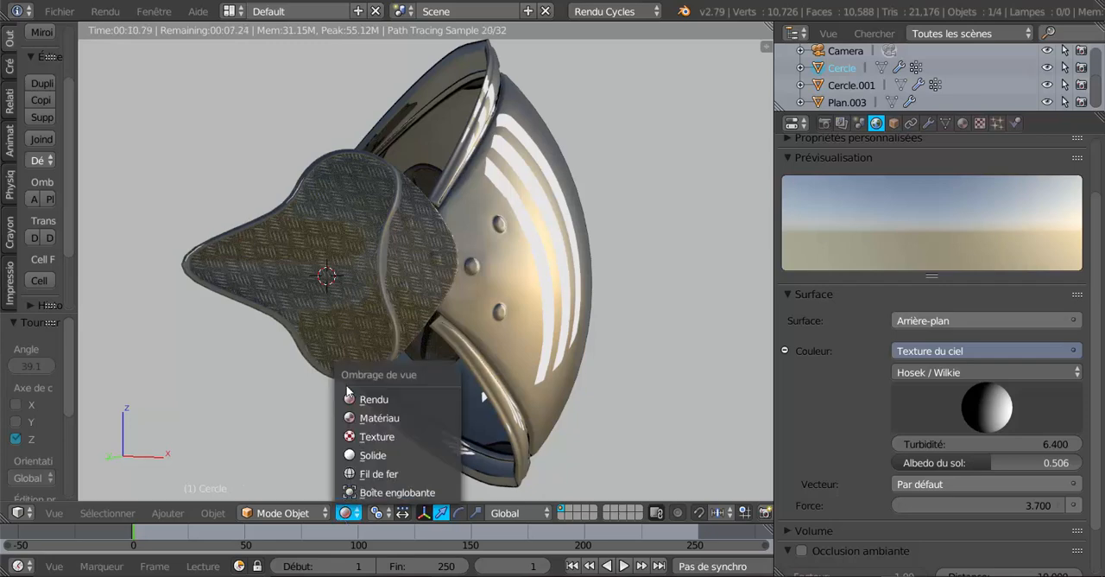
click(372, 455)
right_click(352, 275)
key(Tab)
scroll(466, 291, up, 4)
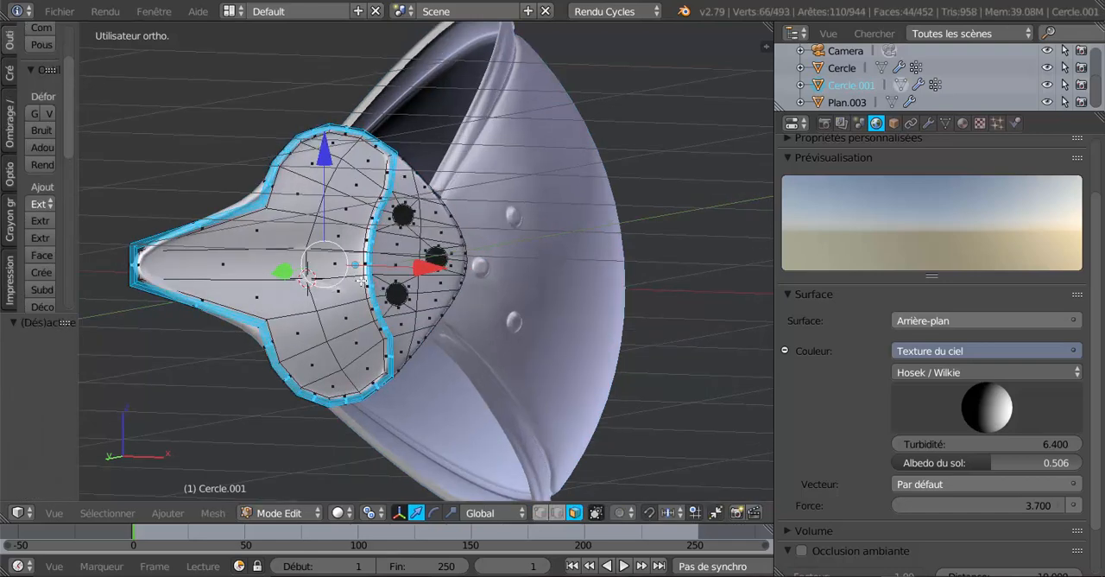
middle_drag(465, 291, 480, 291)
Select a single face in the central area of the plate and show its material settings
right_click(417, 243)
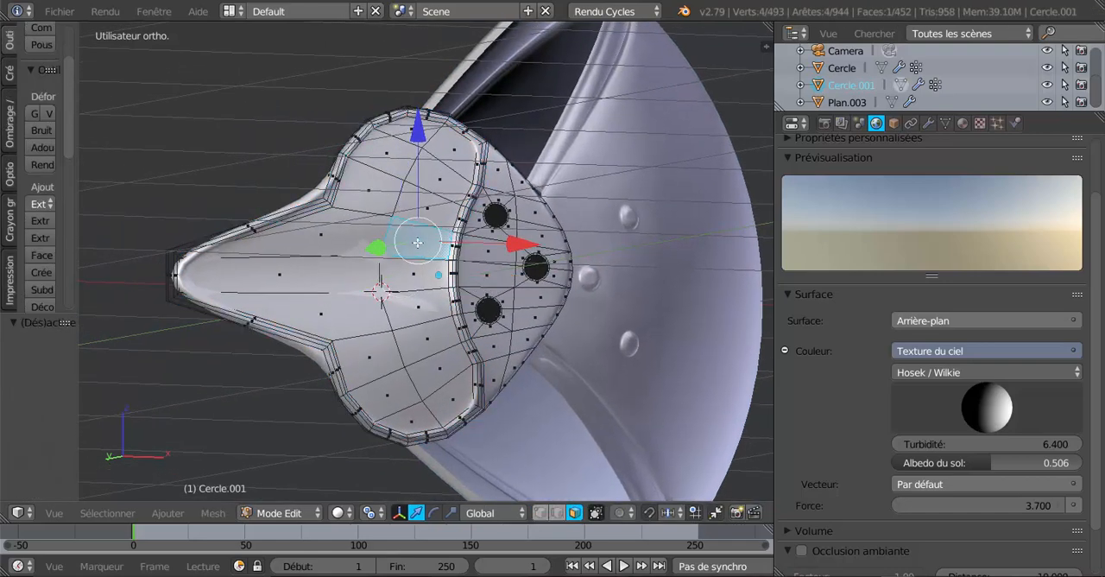
key(Tab)
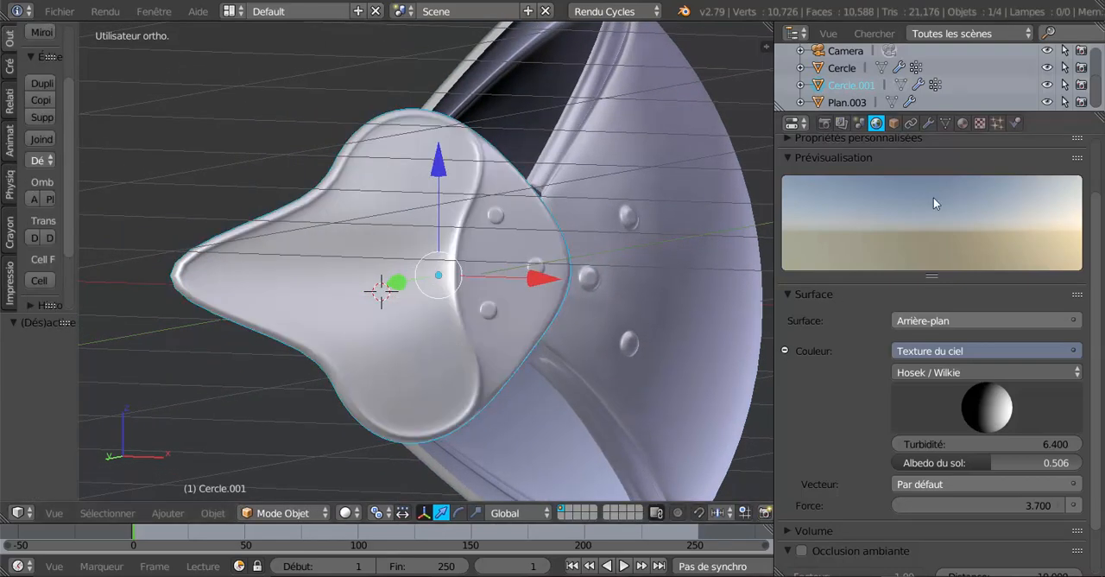
key(Tab)
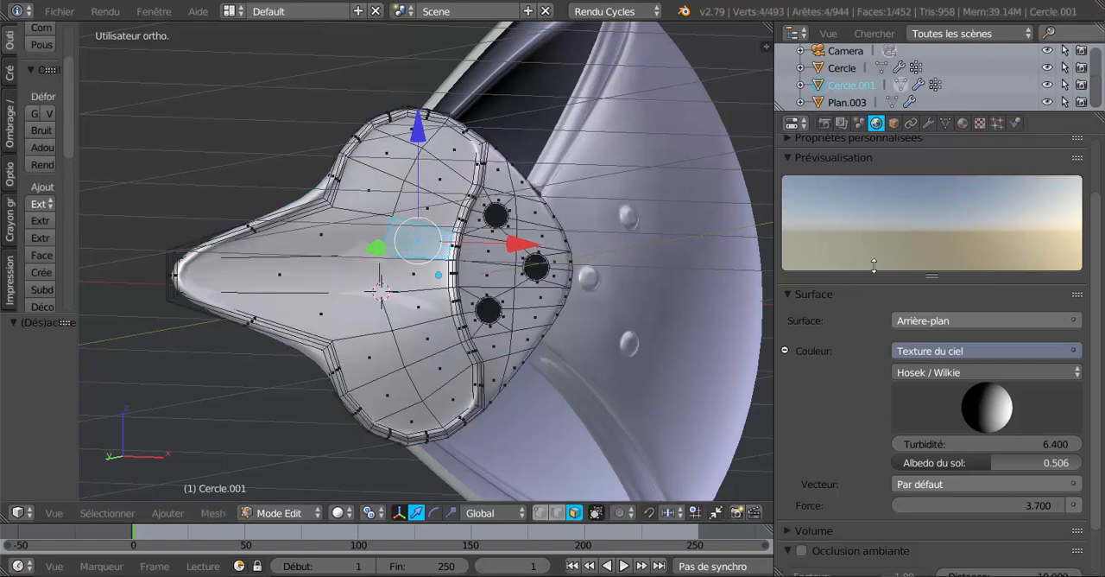
click(964, 124)
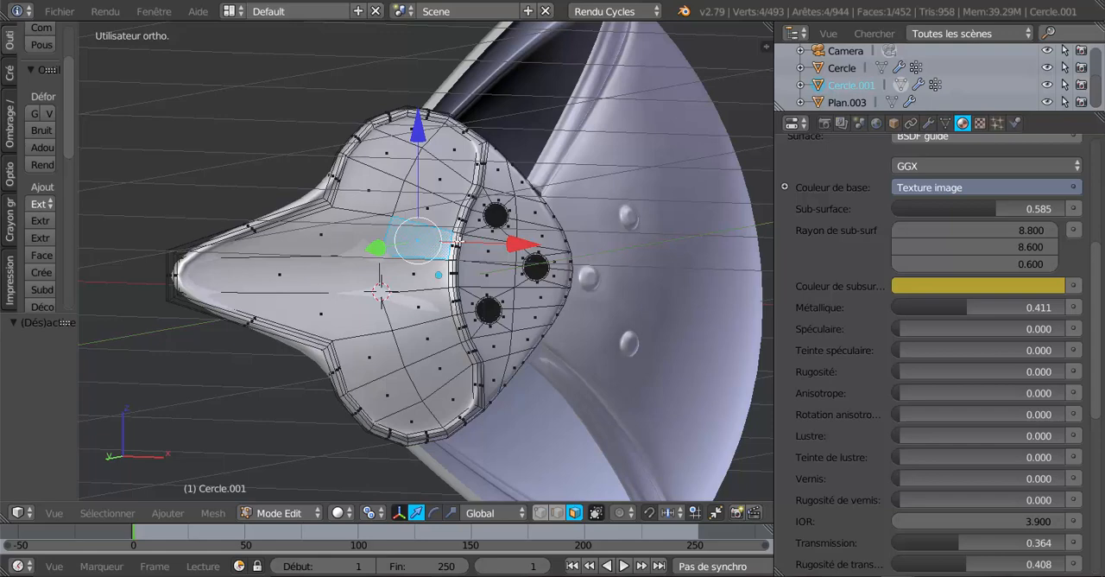
Select a face on the raised curved band to show its material Matériau.009, and return to object mode
scroll(458, 241, up, 2)
right_click(480, 204)
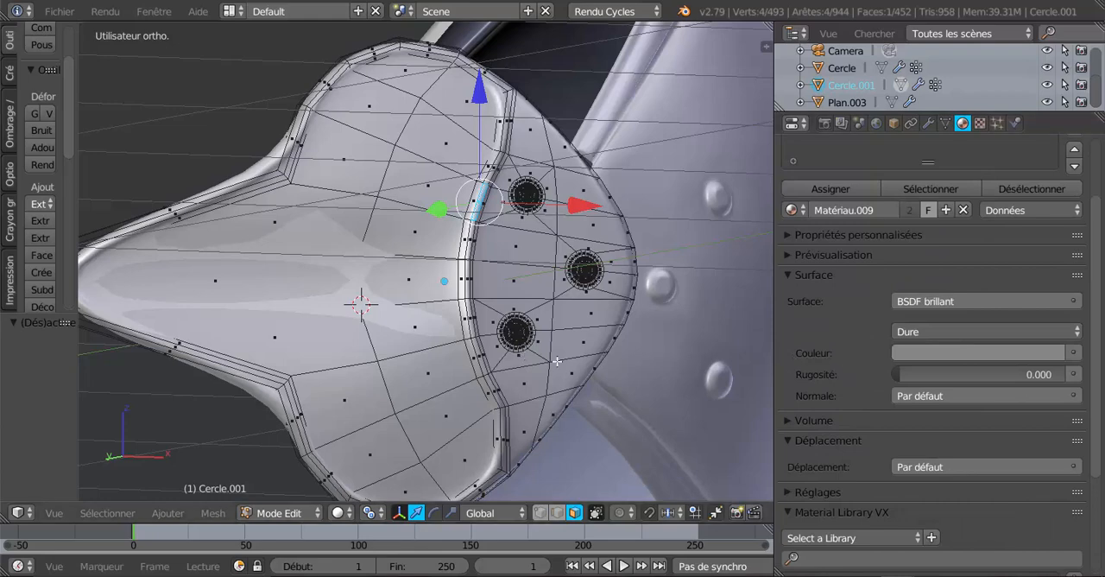
scroll(482, 257, up, 2)
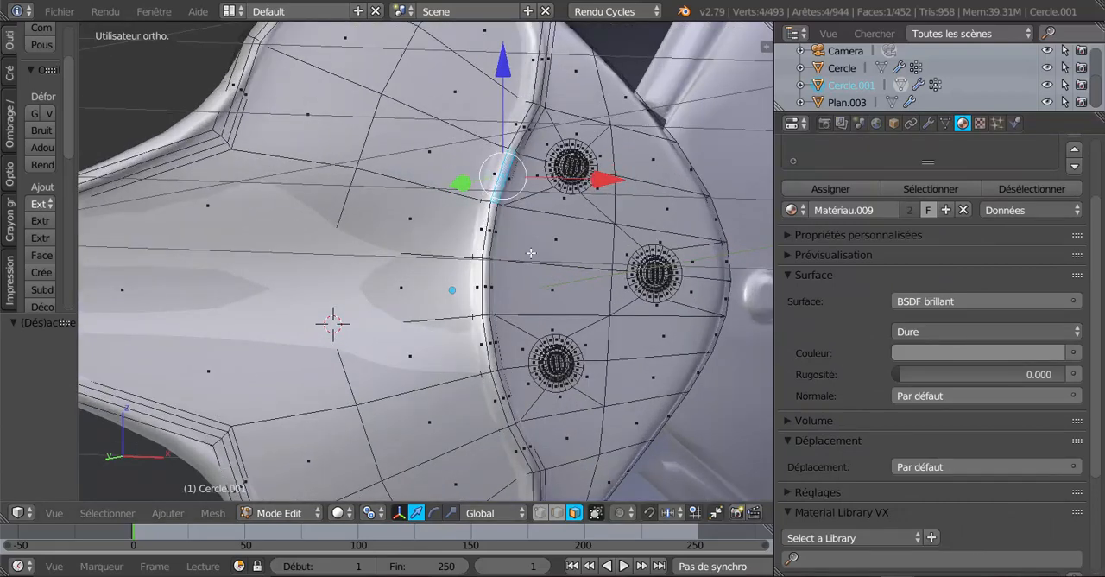
key(Tab)
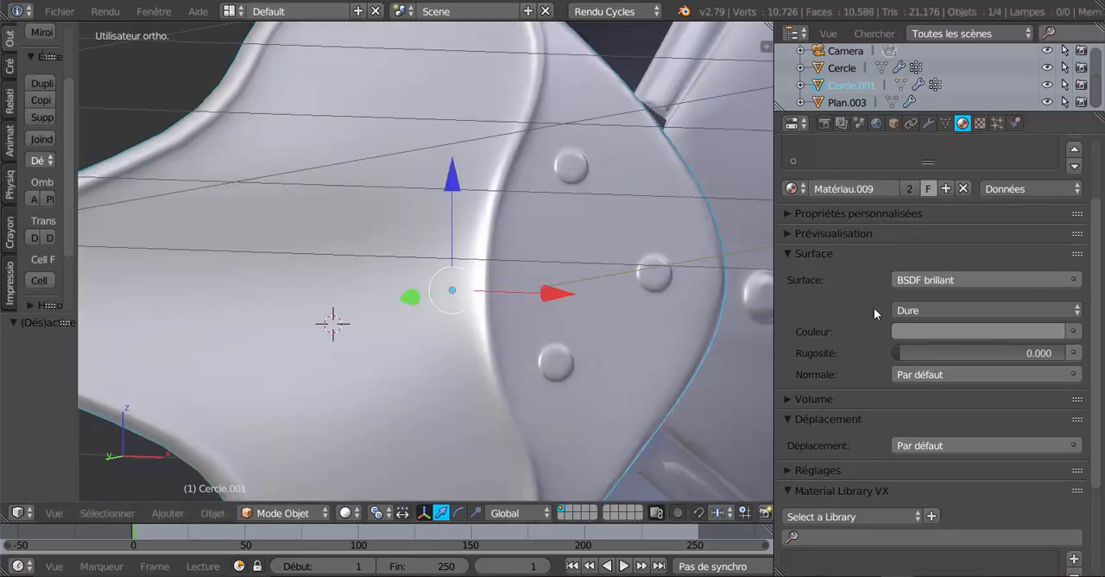
Switch to Rendu shading, try a red colour on Matériau.009, and restore its neutral grey
click(345, 513)
click(371, 399)
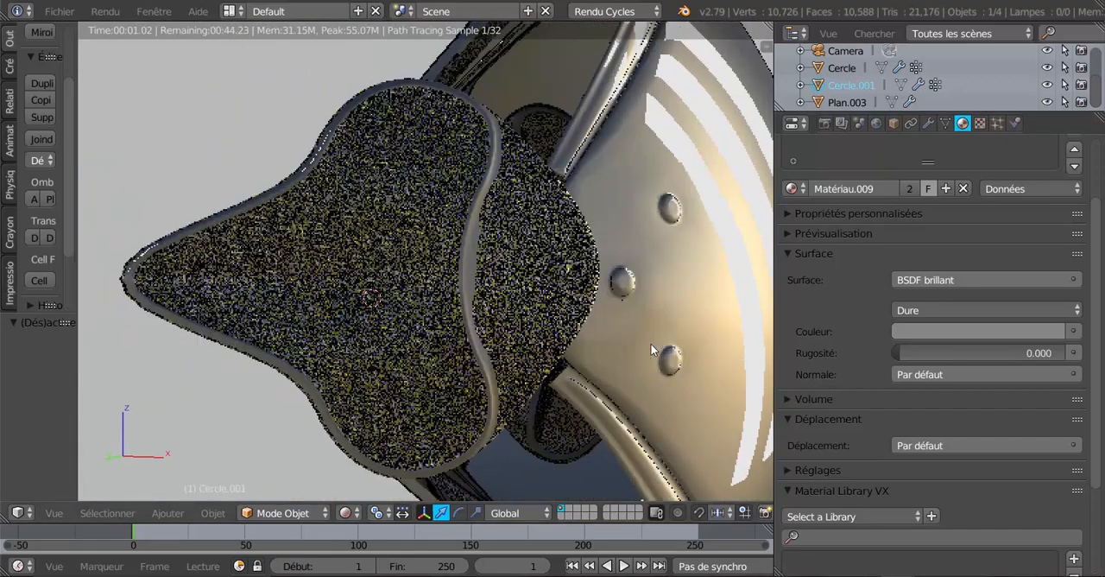
click(969, 335)
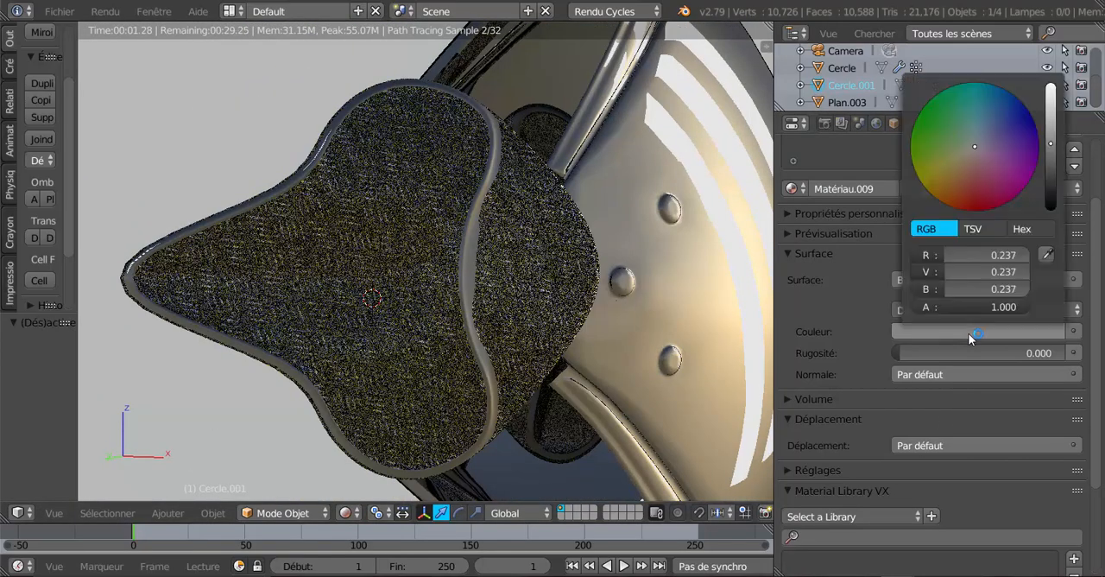
click(980, 198)
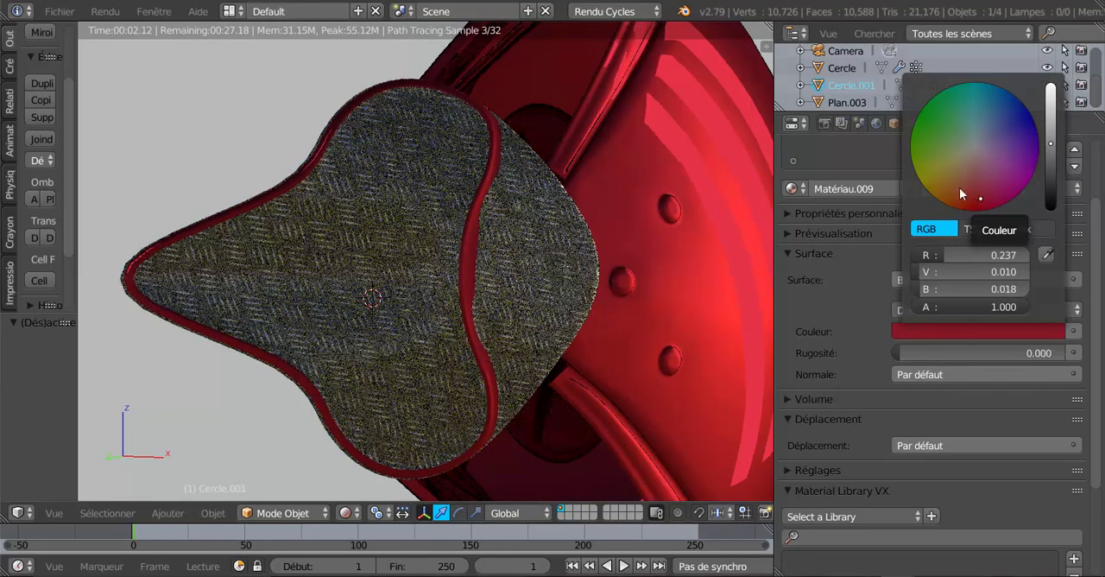
click(975, 144)
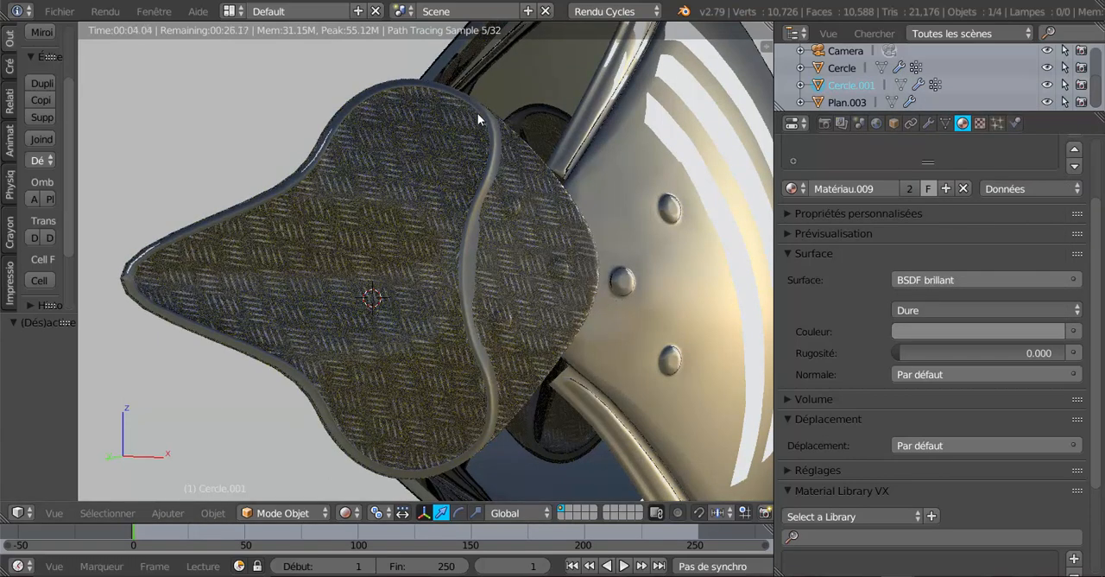
Enter edit mode on the Cercle.001 tread-plate piece and switch the viewport to Solide shading
mouse_move(562, 388)
middle_down()
mouse_move(492, 387)
mouse_move(565, 384)
middle_up()
scroll(566, 384, up, 3)
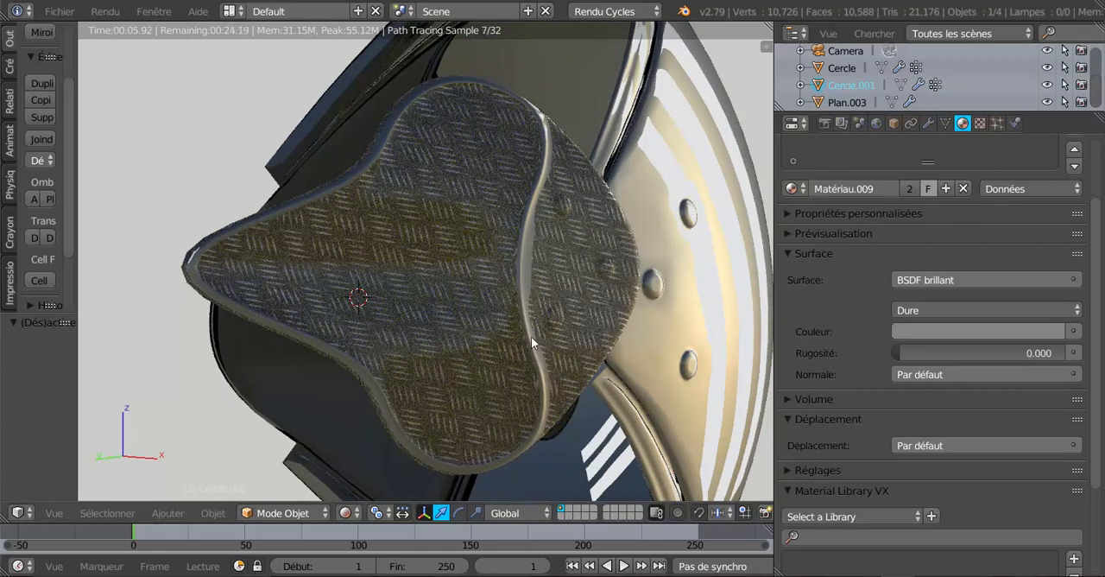
middle_drag(529, 349, 456, 357)
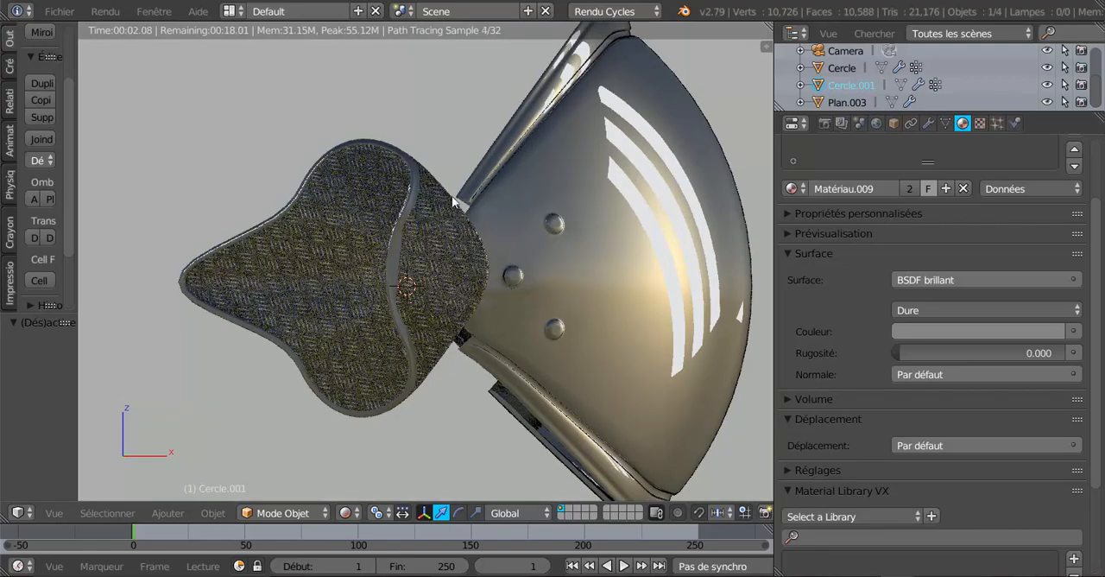
middle_drag(400, 341, 484, 356)
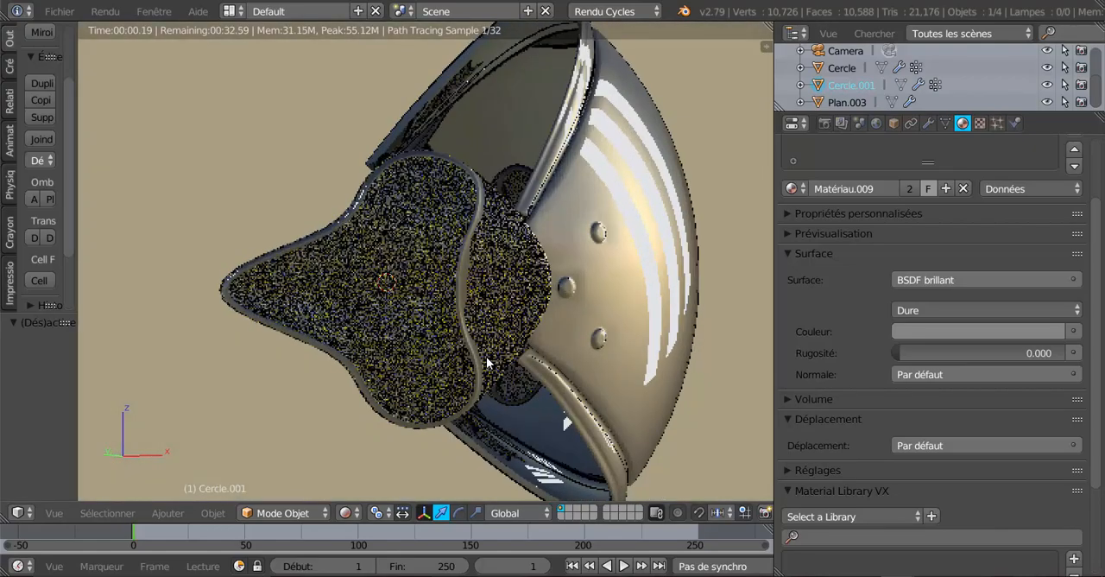
scroll(484, 355, up, 4)
key(Tab)
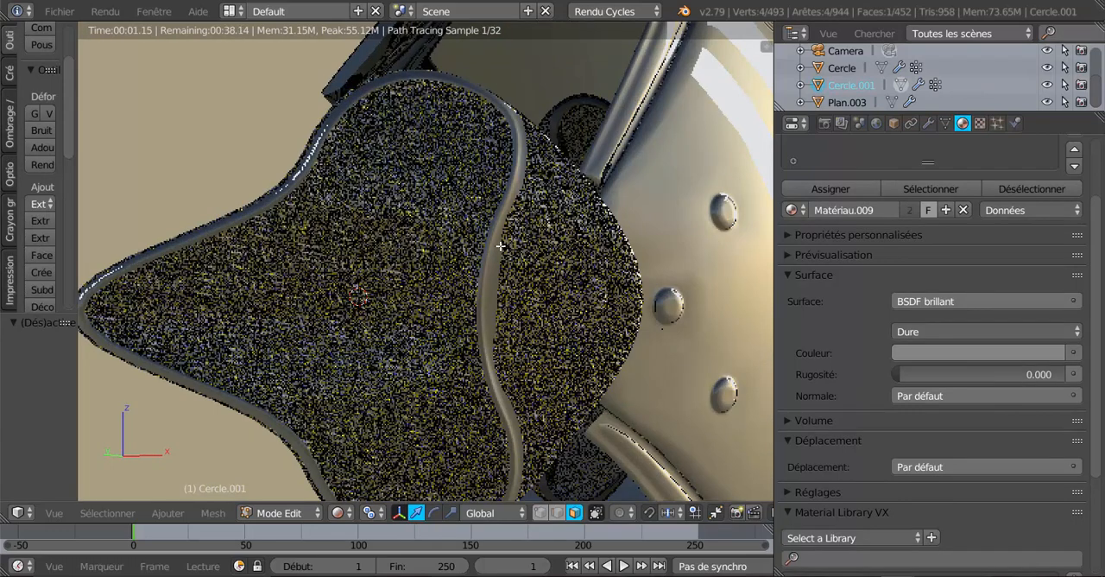
click(340, 513)
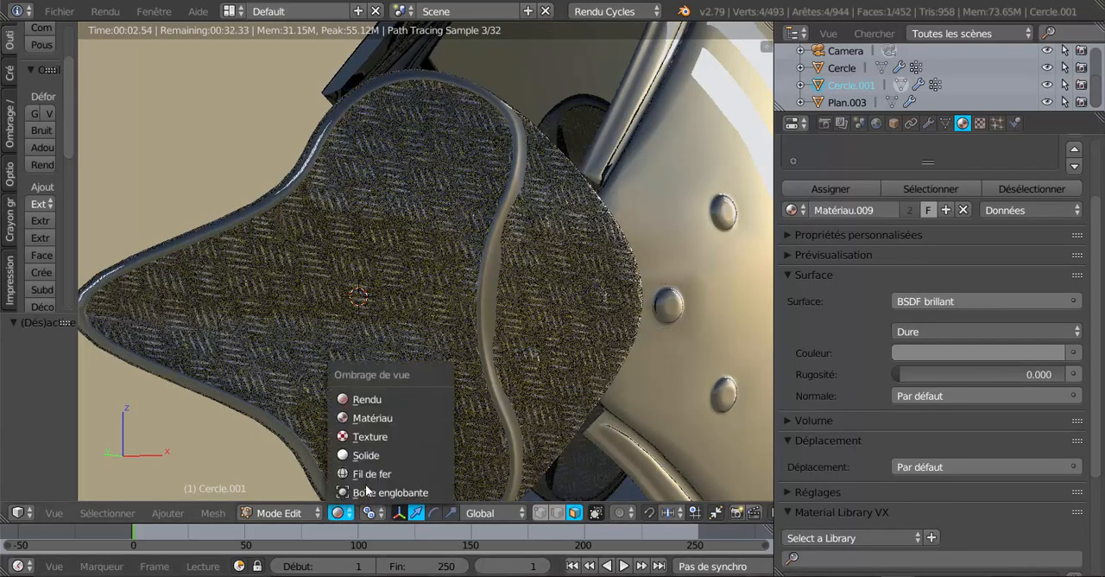
click(380, 455)
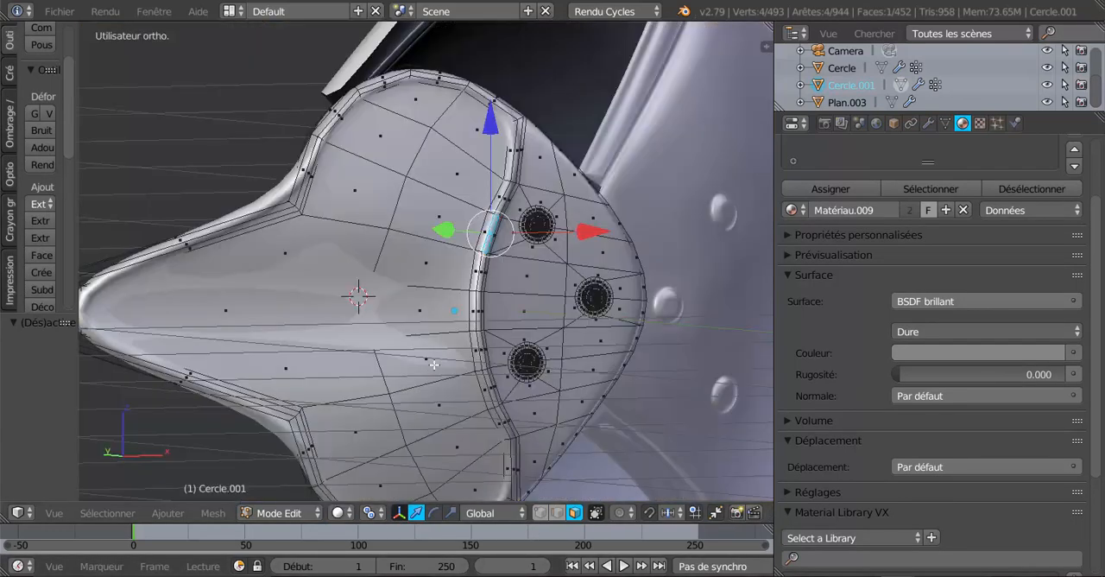
Select the two face loops that run along the plate's raised border band
scroll(511, 300, up, 2)
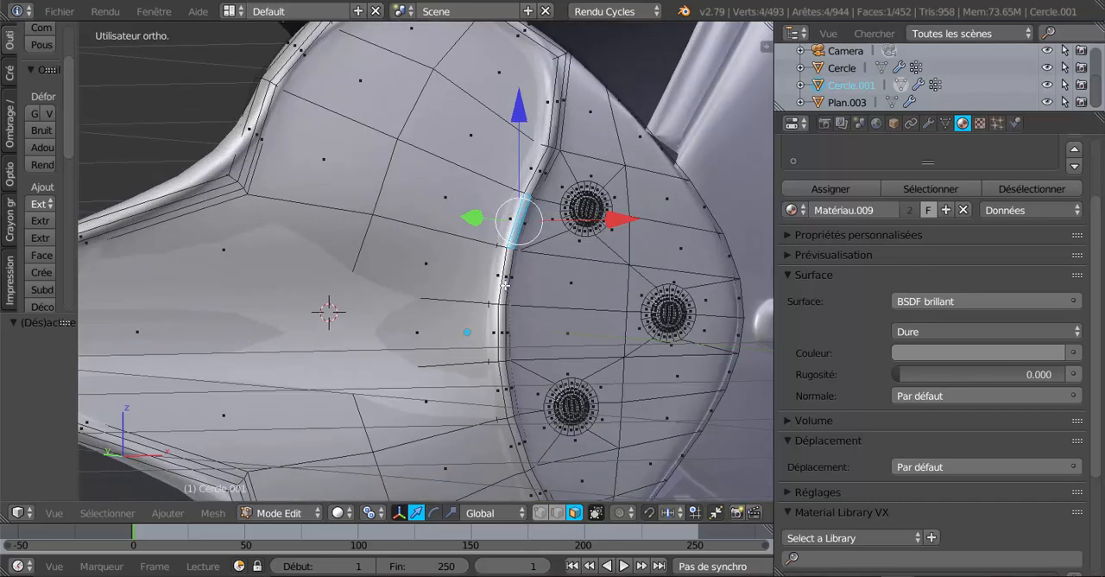
scroll(506, 311, up, 1)
alt+right_click(516, 313)
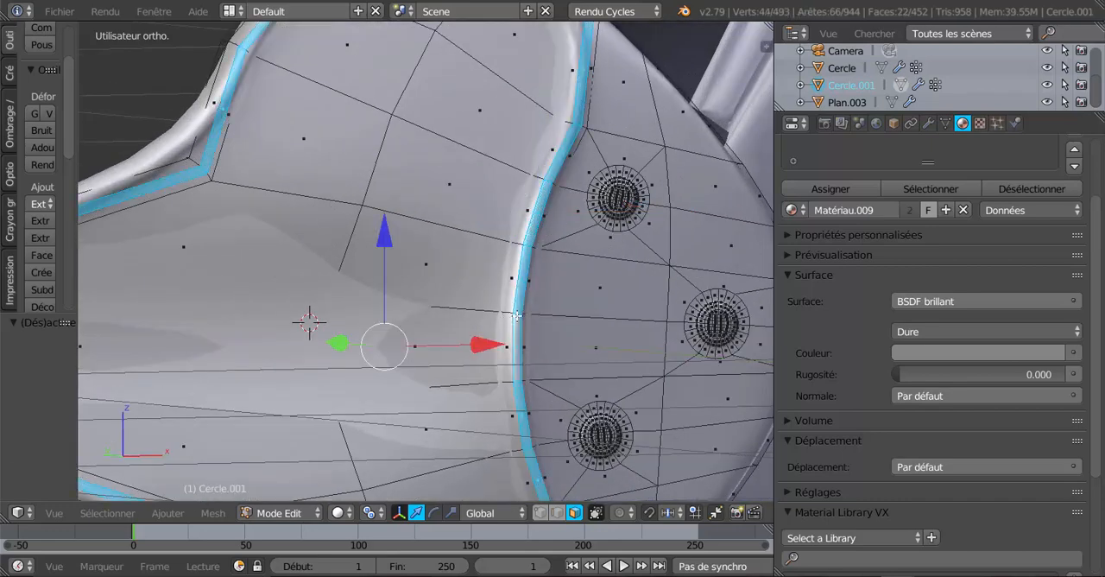
middle_drag(514, 361, 430, 371)
shift+middle_drag(370, 355, 553, 342)
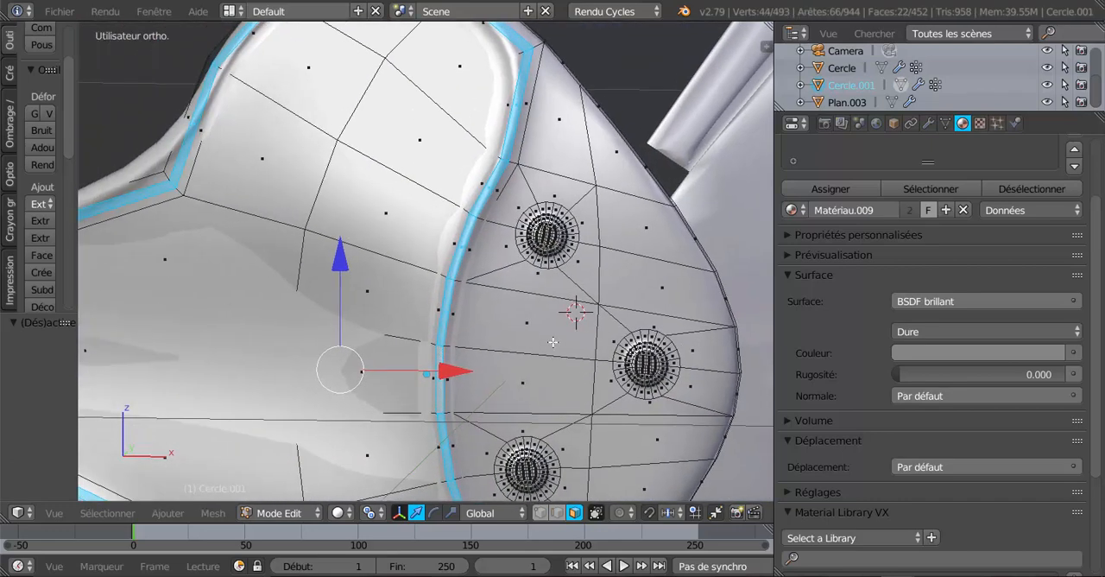
alt+shift+right_click(514, 164)
scroll(531, 263, down, 5)
middle_drag(547, 419, 603, 414)
scroll(1098, 228, up, 3)
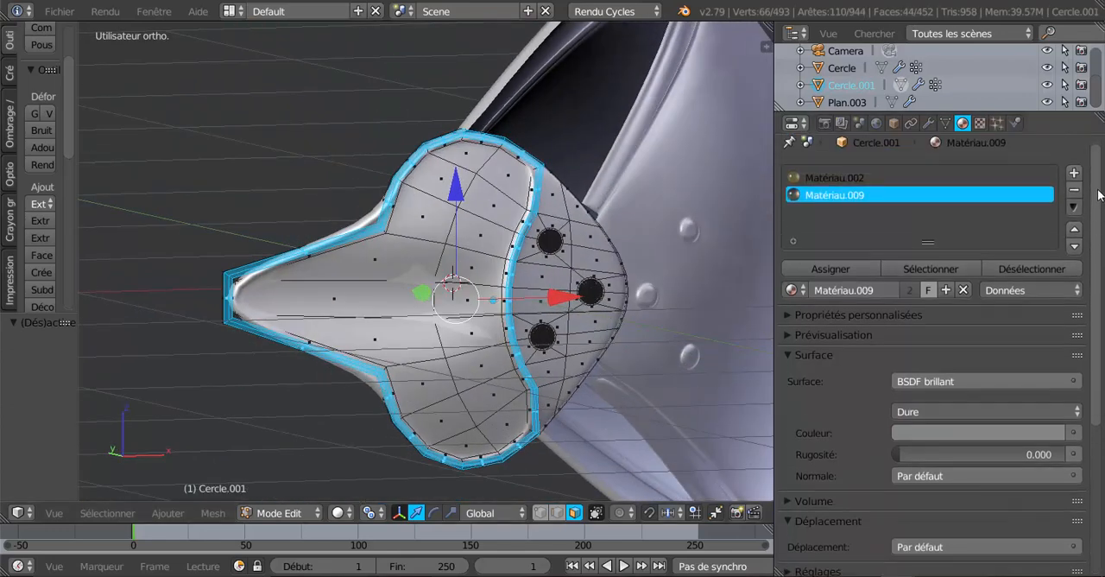
Add a third material slot to Cercle.001 with a new material and set its surface to BSDF Toon
click(1073, 175)
click(886, 291)
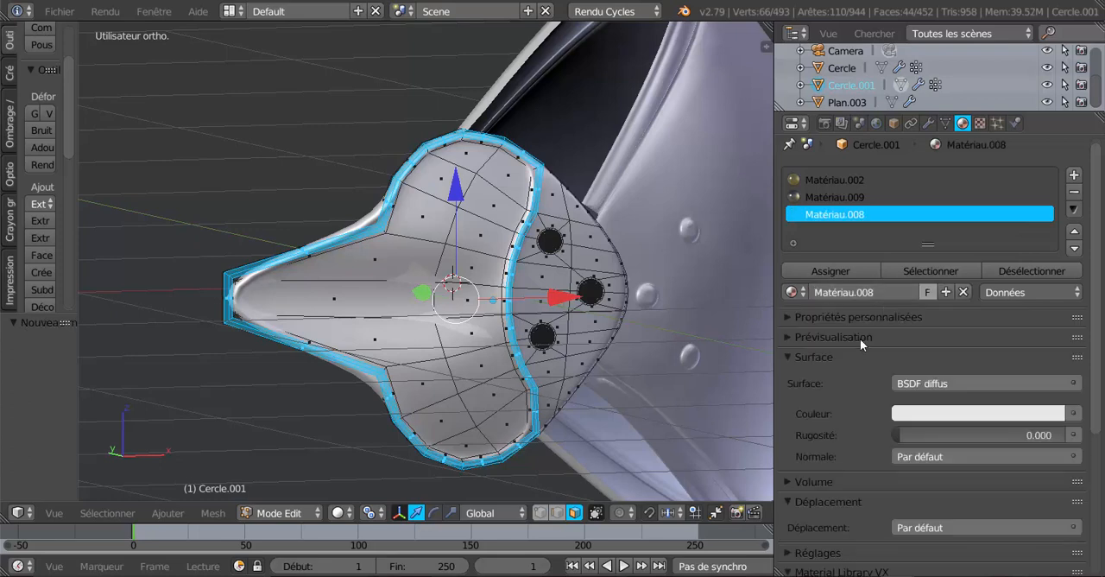
click(792, 294)
click(994, 384)
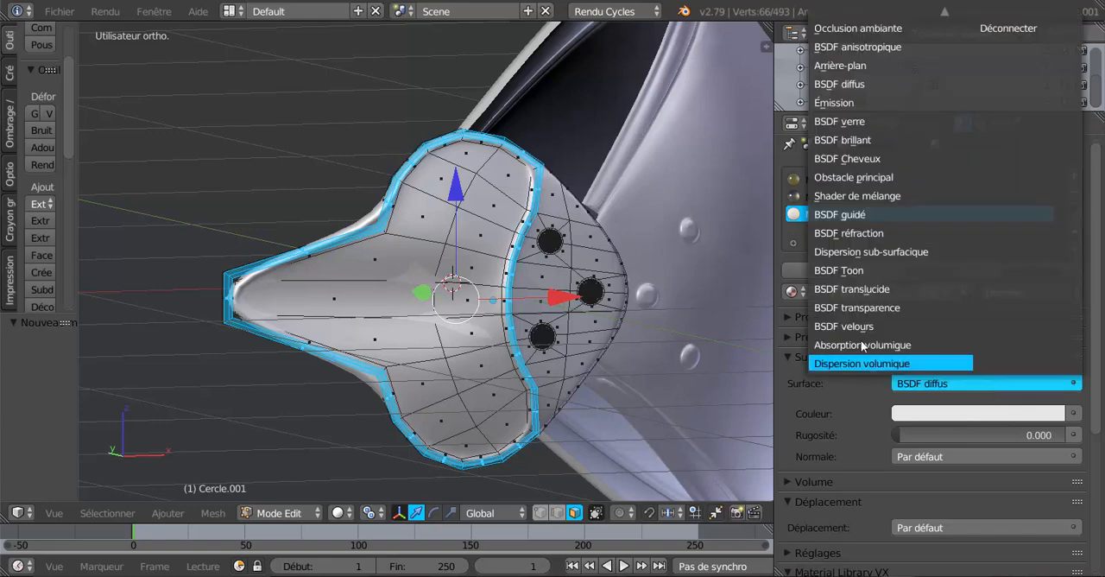
click(914, 270)
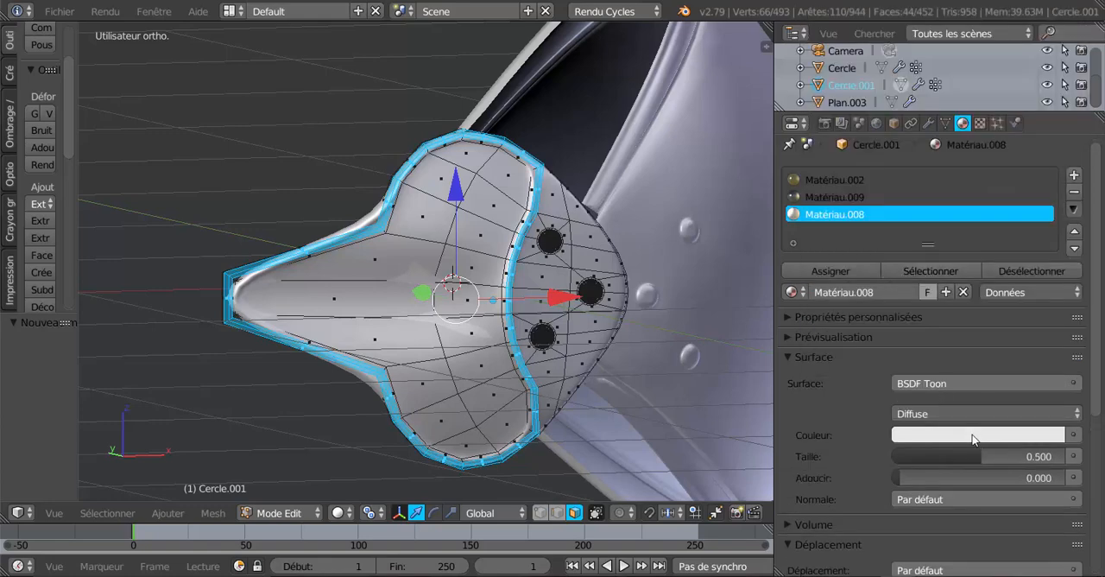
Preview the armour in Rendu shading and set the Toon shader's component to Brillant
middle_drag(552, 444, 565, 440)
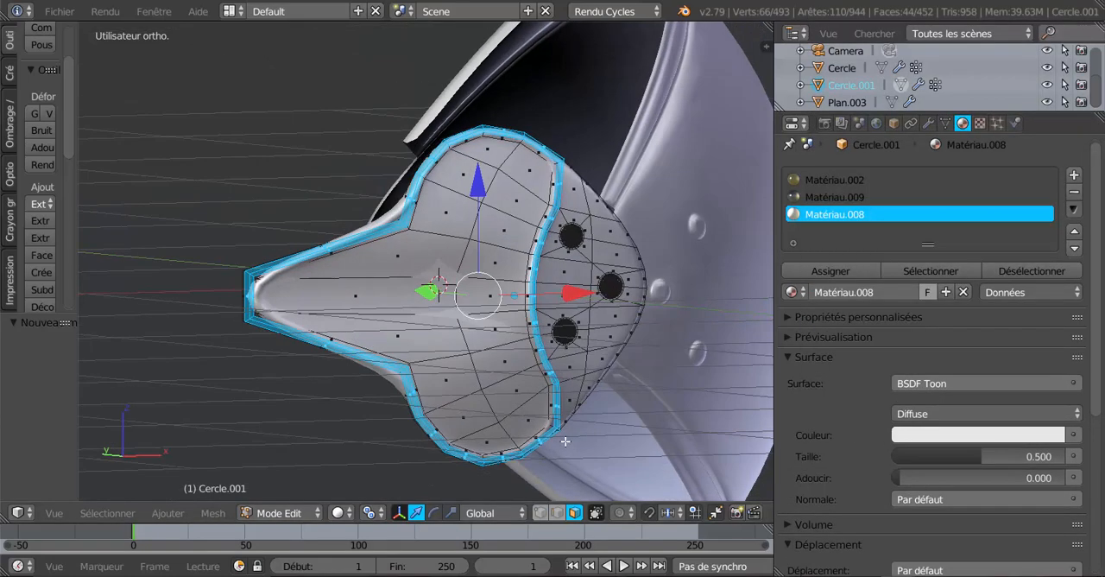
click(336, 513)
click(364, 399)
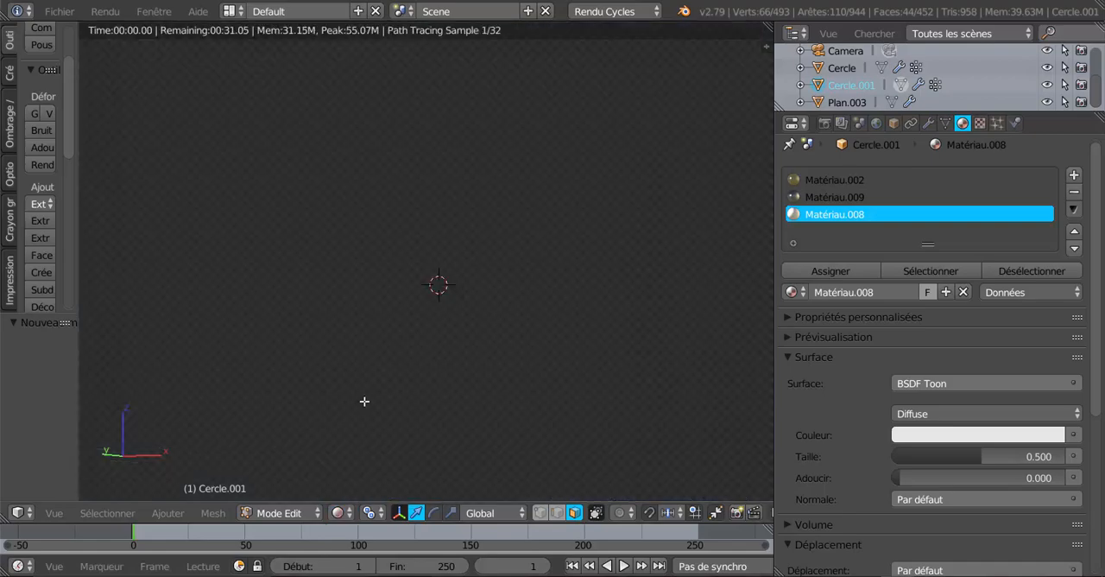
middle_drag(623, 403, 891, 411)
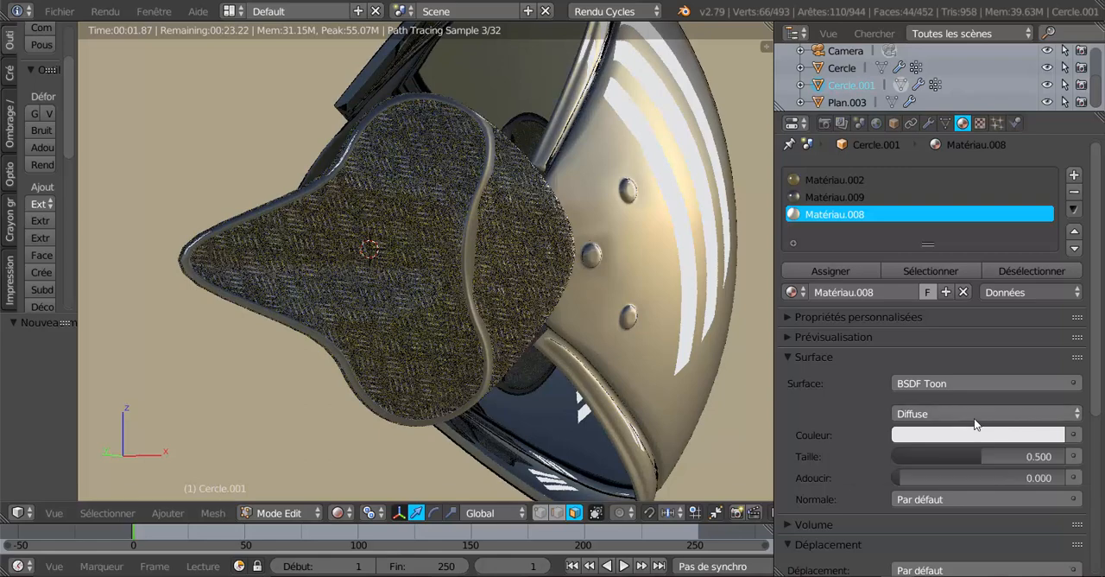
click(973, 414)
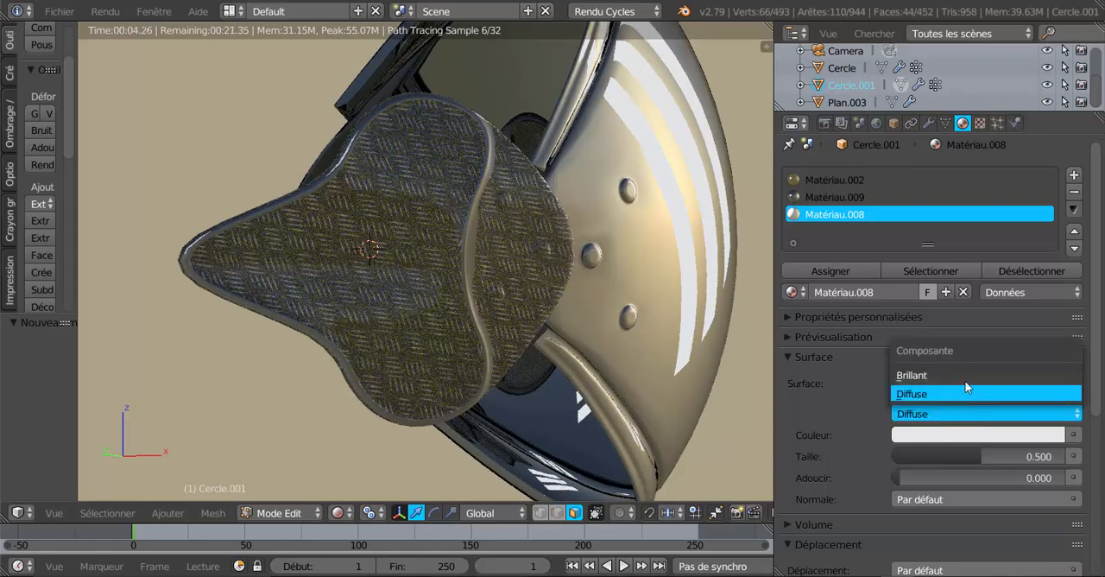
click(965, 376)
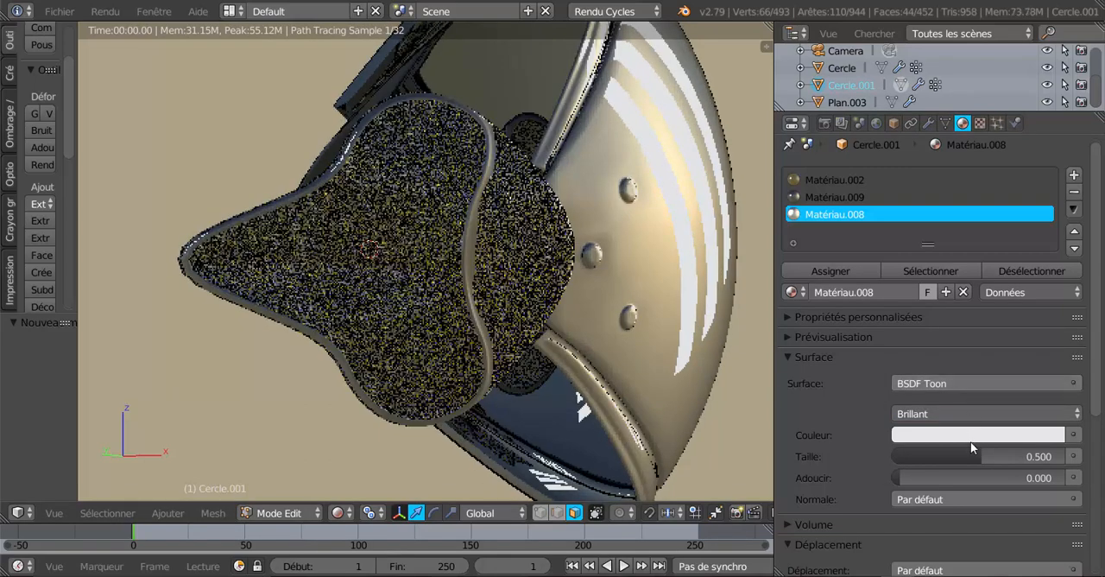
Darken Matériau.008's colour to a 0.197 grey and assign the material to the selected border faces
click(978, 435)
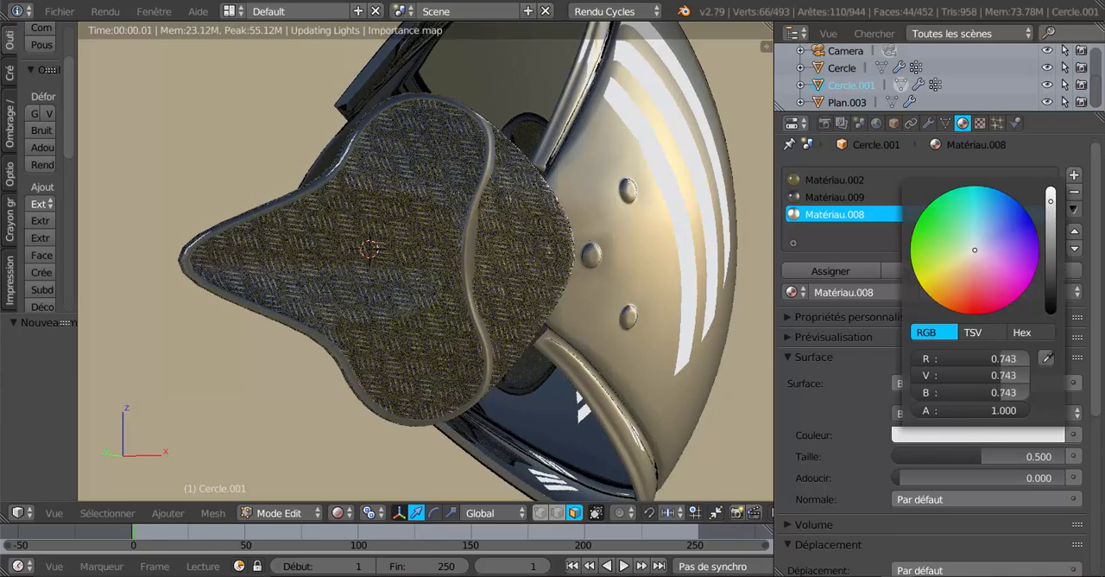
drag(1051, 201, 1053, 252)
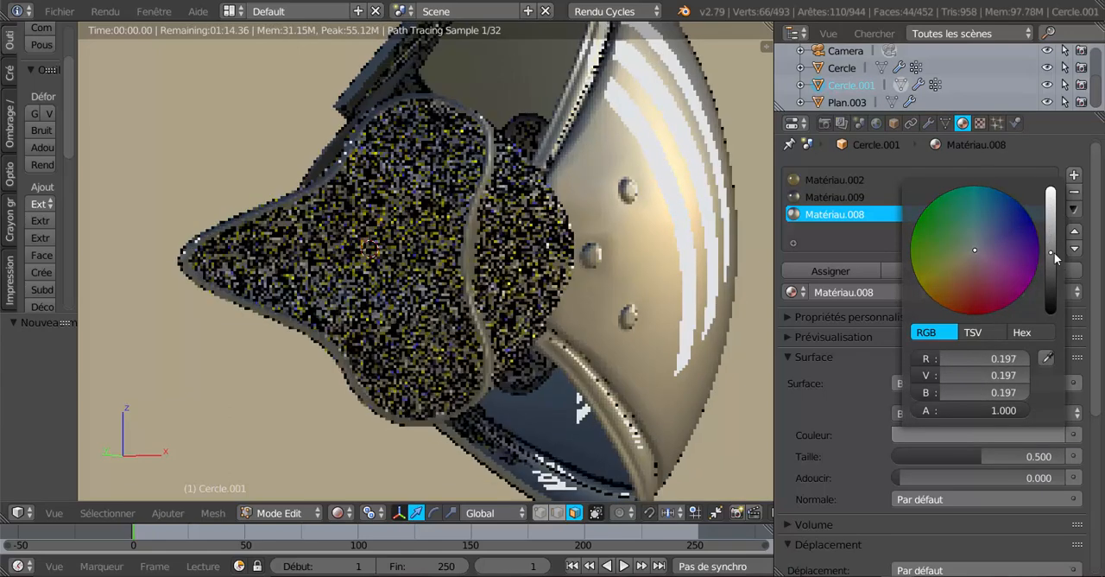
click(831, 273)
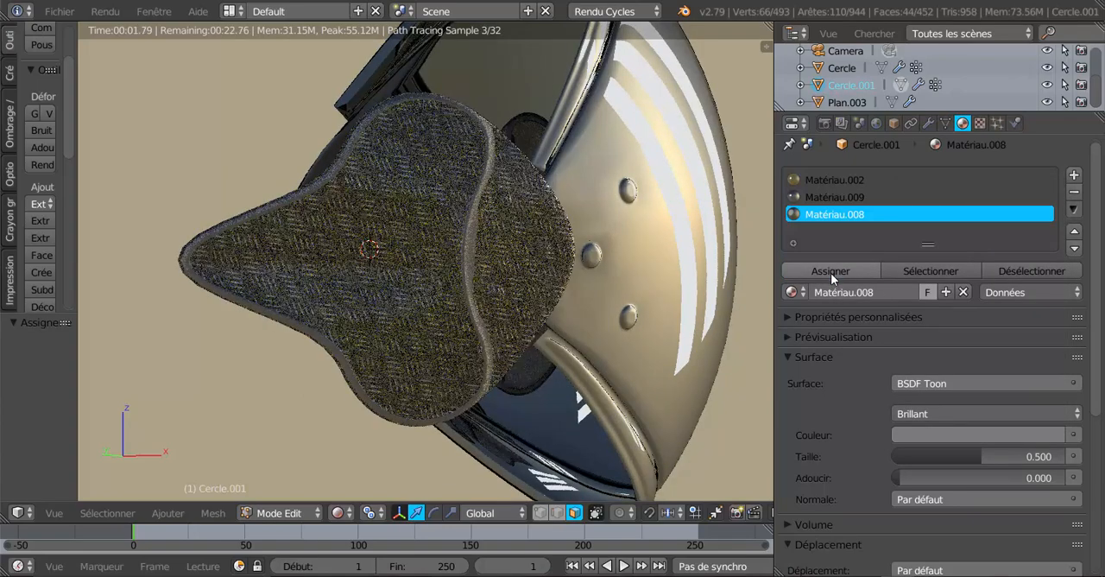
Assign Matériau.008 again to the selected border faces in Solide shading, and return to Rendu shading
scroll(493, 301, up, 3)
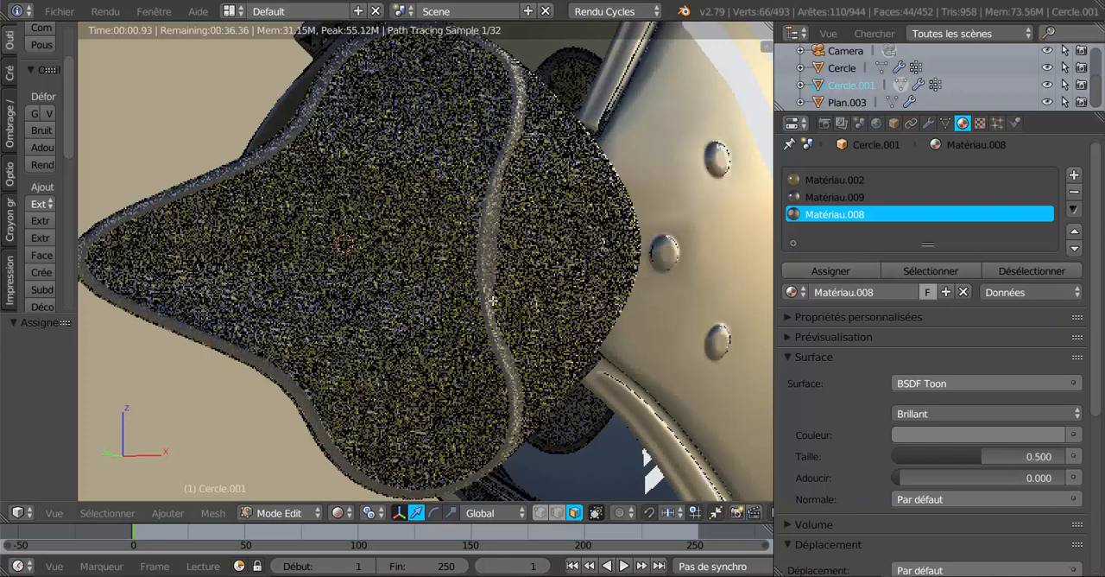
click(338, 512)
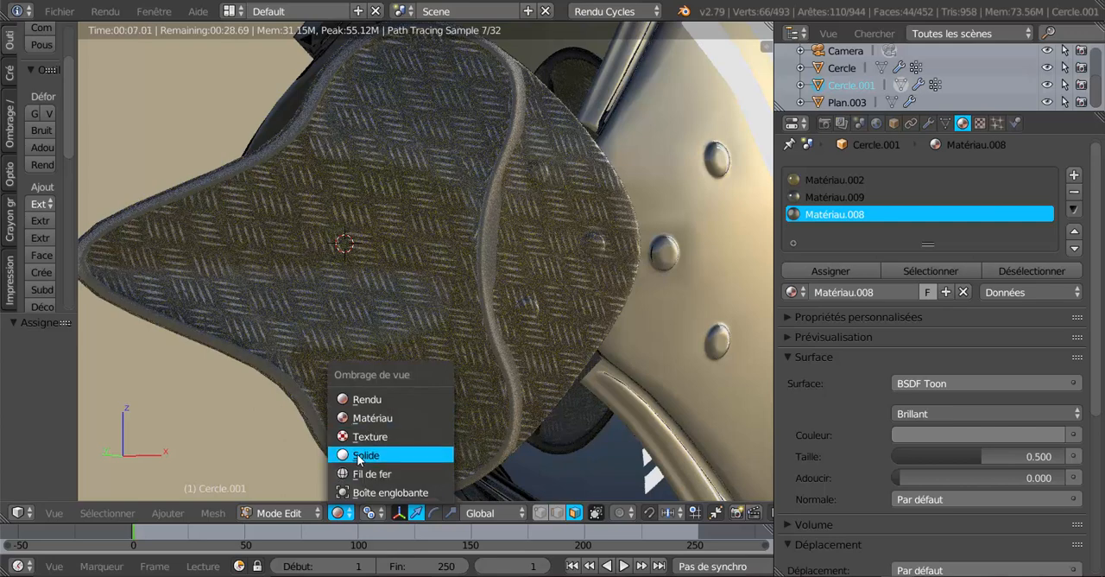
click(359, 455)
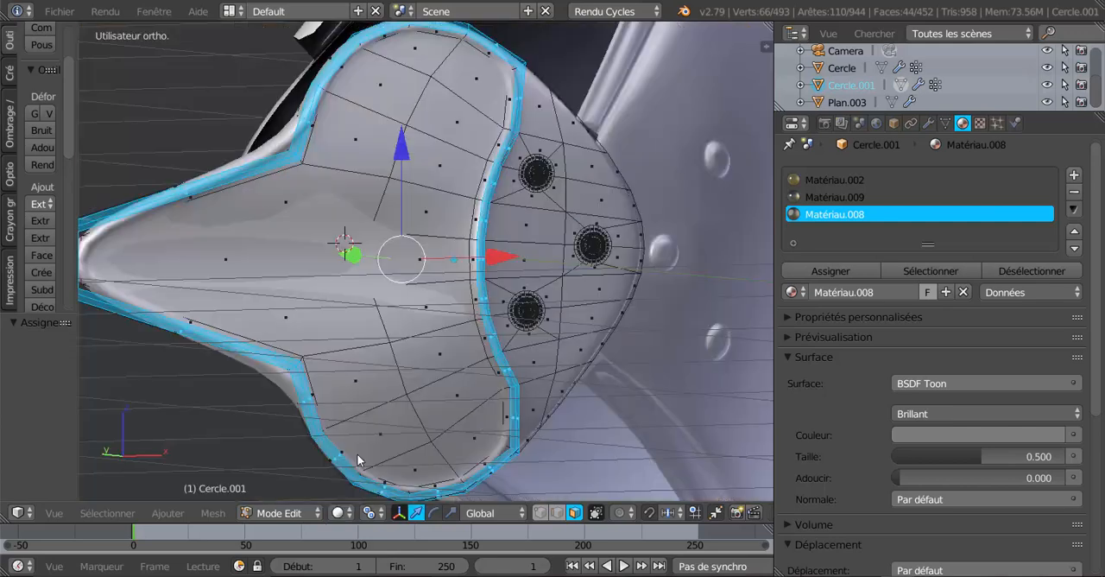
click(828, 272)
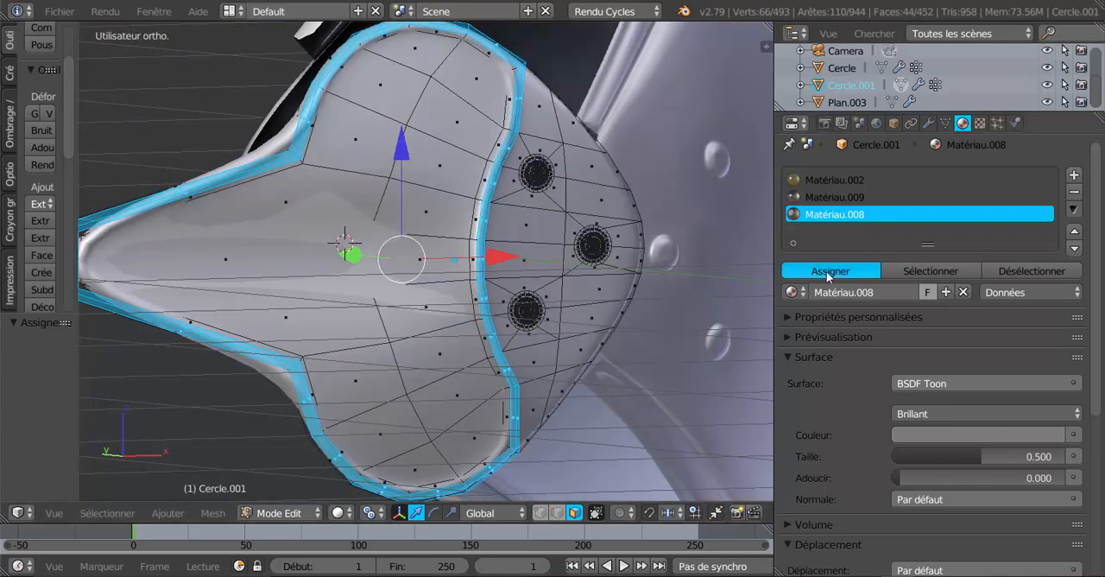
click(350, 513)
click(362, 398)
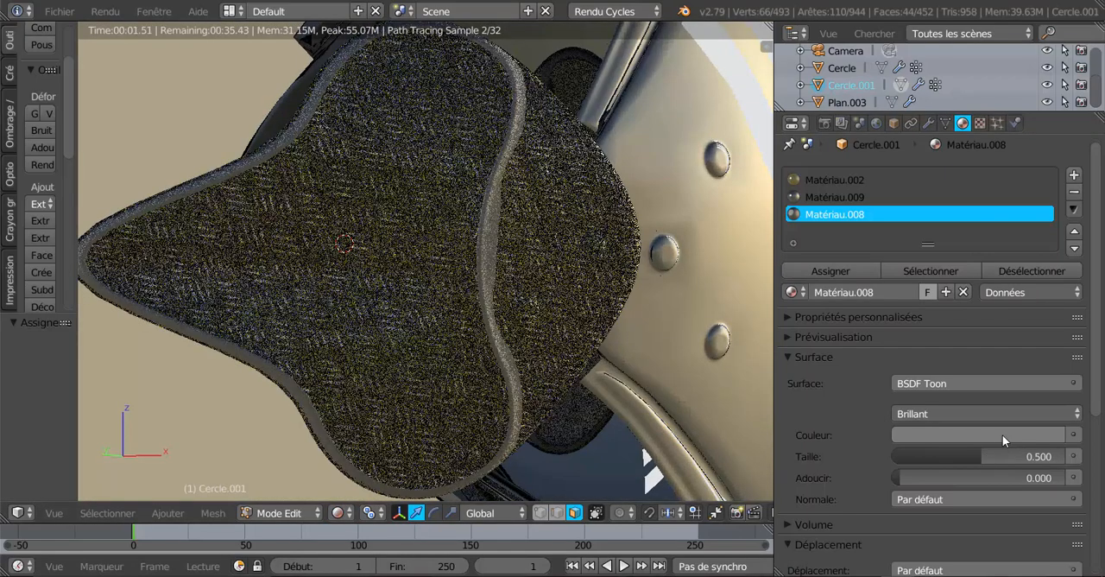
Try a red colour on Matériau.008 and return it to neutral grey
click(1003, 435)
click(971, 307)
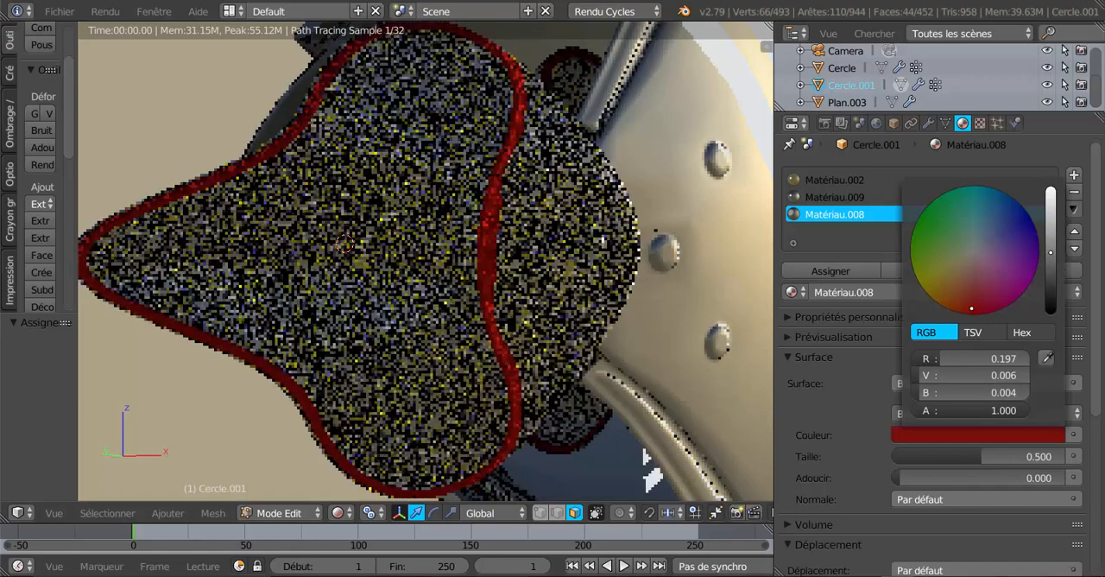
mouse_move(971, 307)
mouse_down()
mouse_move(1005, 271)
mouse_move(973, 251)
mouse_up()
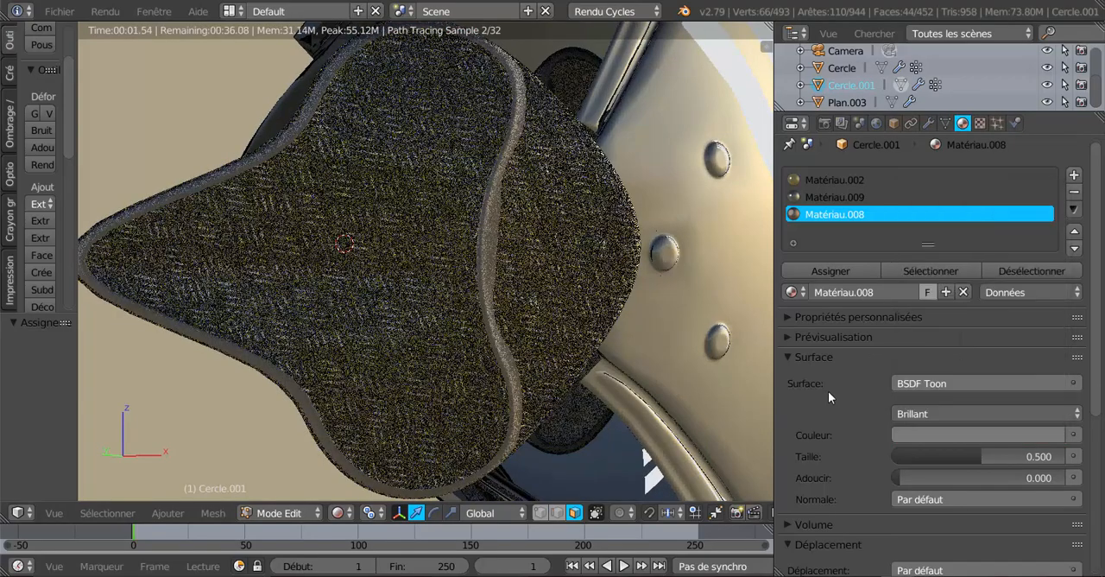
Change Matériau.008's surface shader to BSDF brillant with the Dure distribution
mouse_move(597, 379)
middle_down()
mouse_move(622, 371)
mouse_move(609, 373)
middle_up()
click(949, 383)
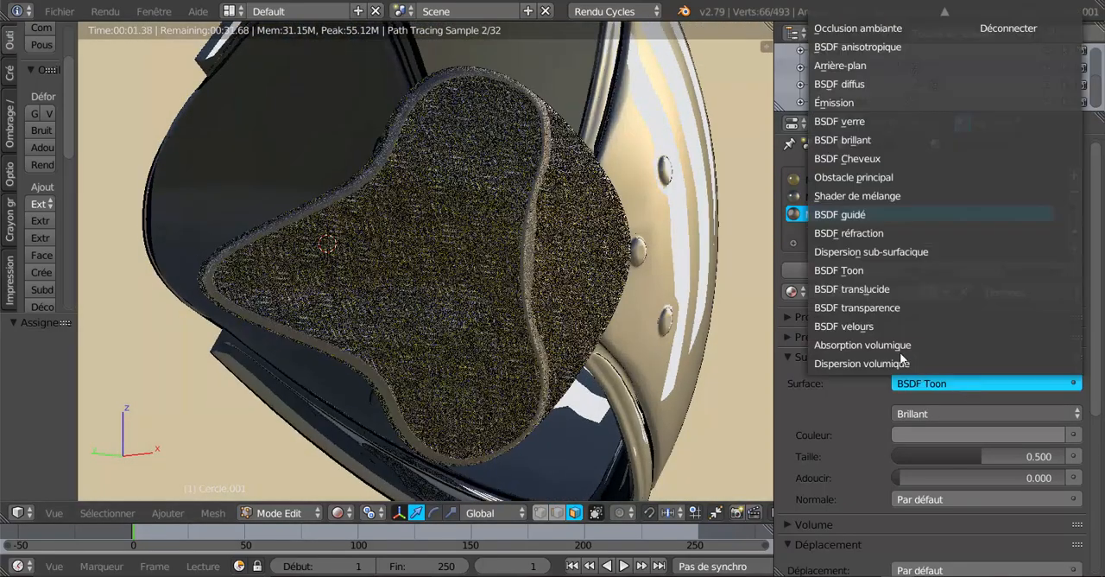
click(857, 140)
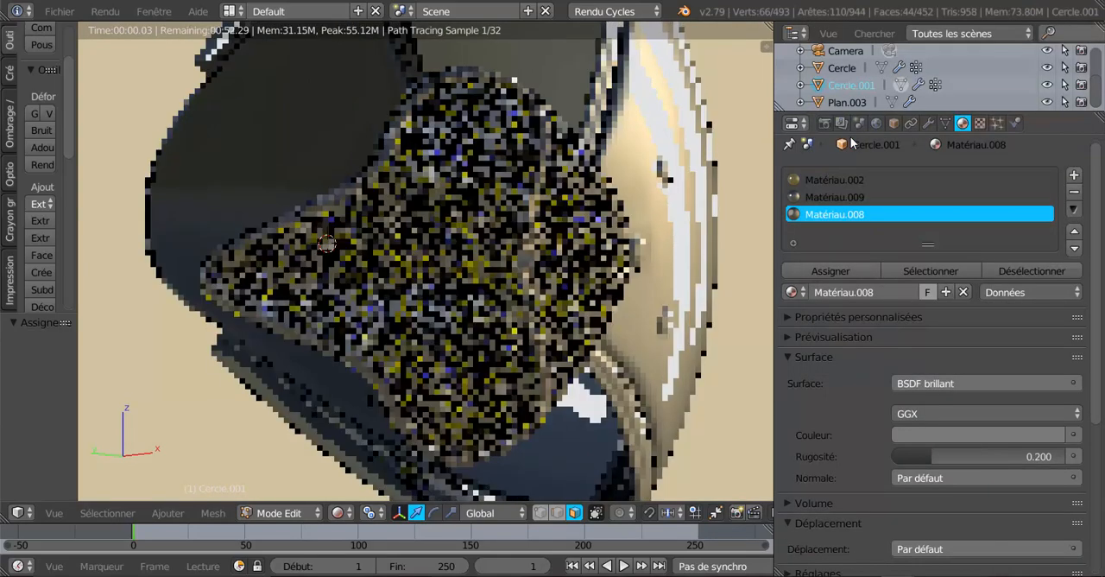
click(912, 413)
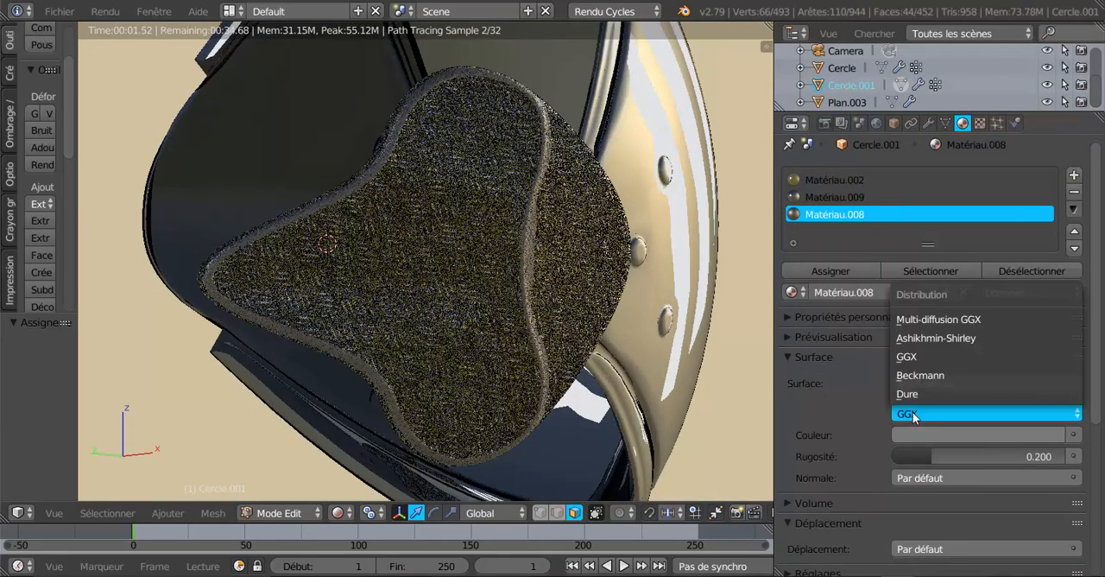
click(912, 395)
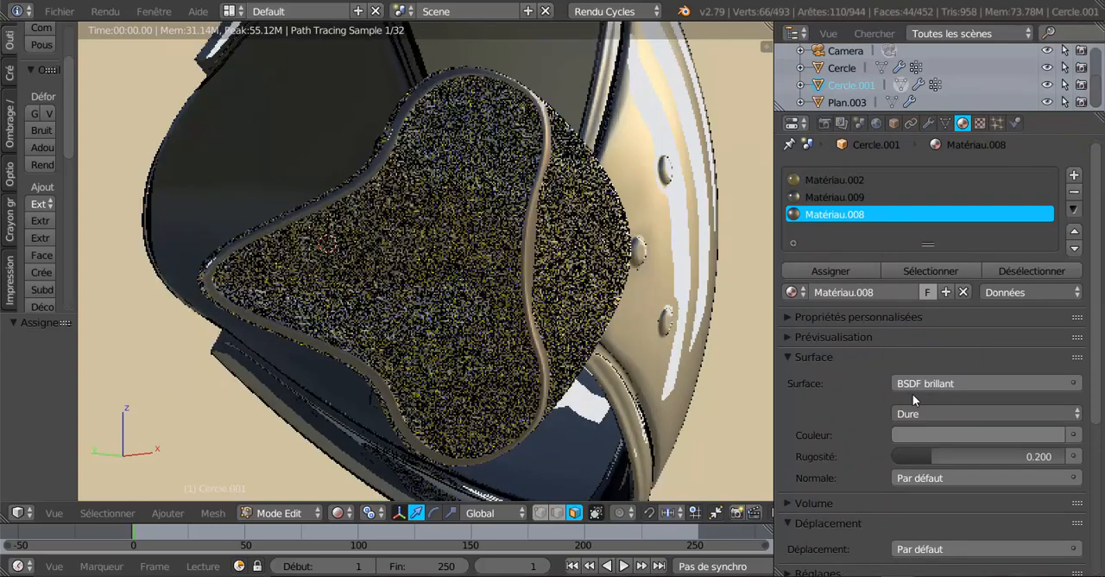
Lighten Matériau.008's colour to a pale grey
scroll(619, 381, down, 1)
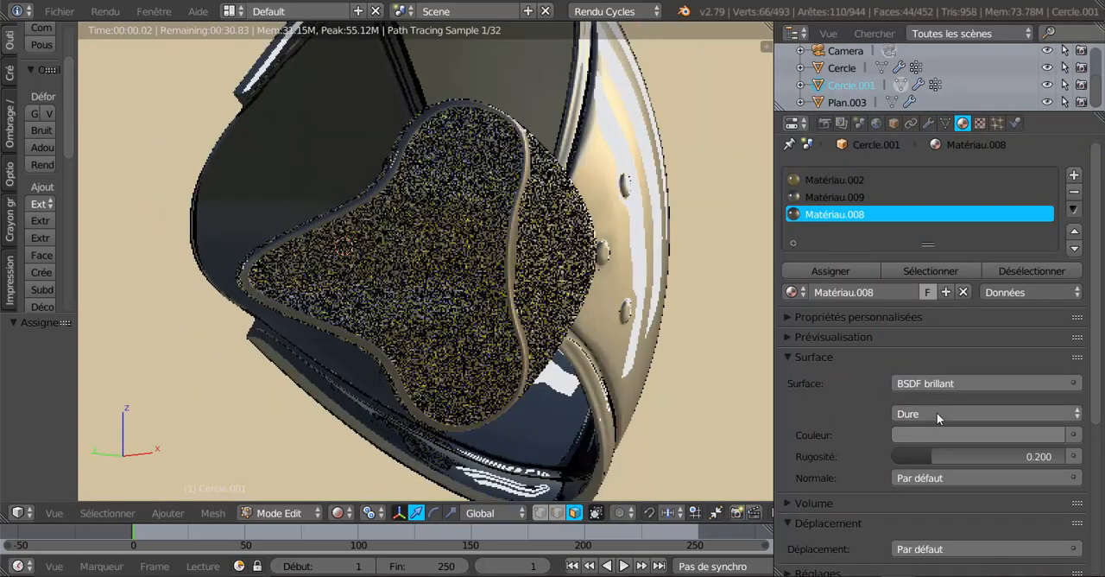
click(950, 435)
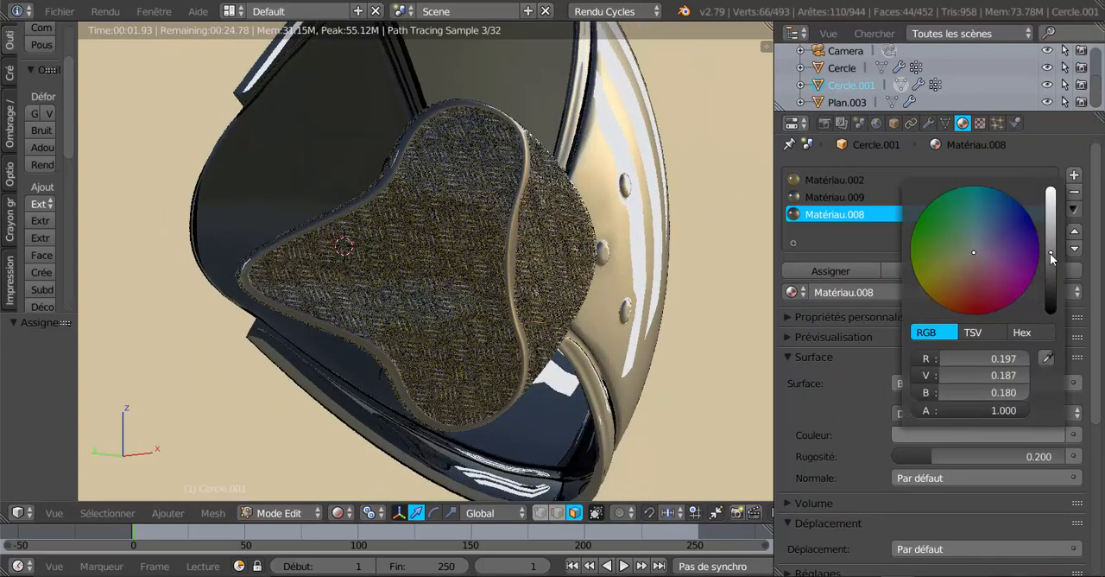
drag(1050, 253, 1050, 215)
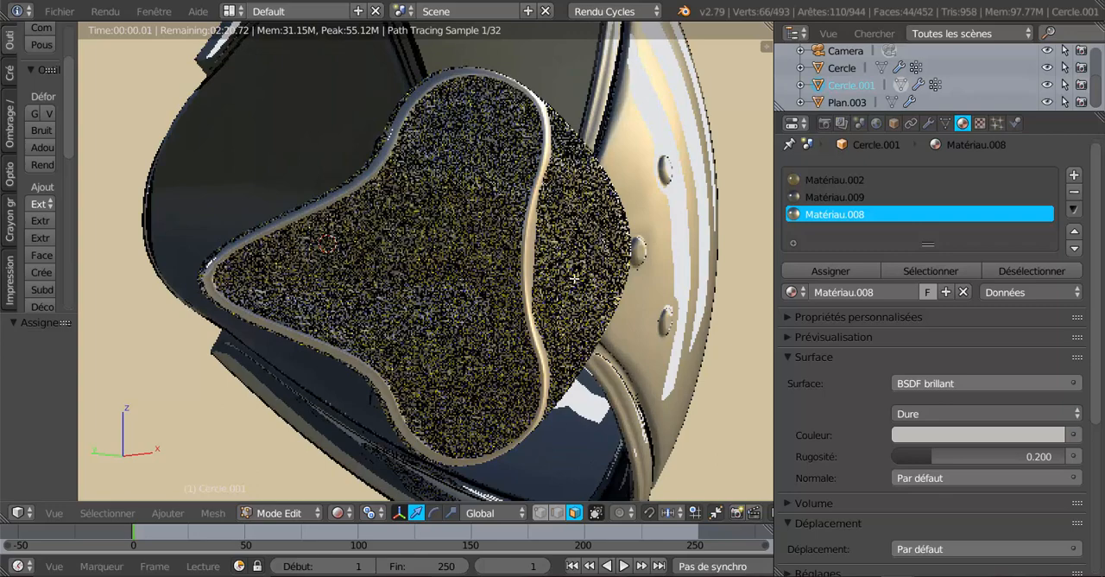
Return the view to Solide shading and clear the border face selection on the plate
click(339, 512)
click(346, 455)
key(a)
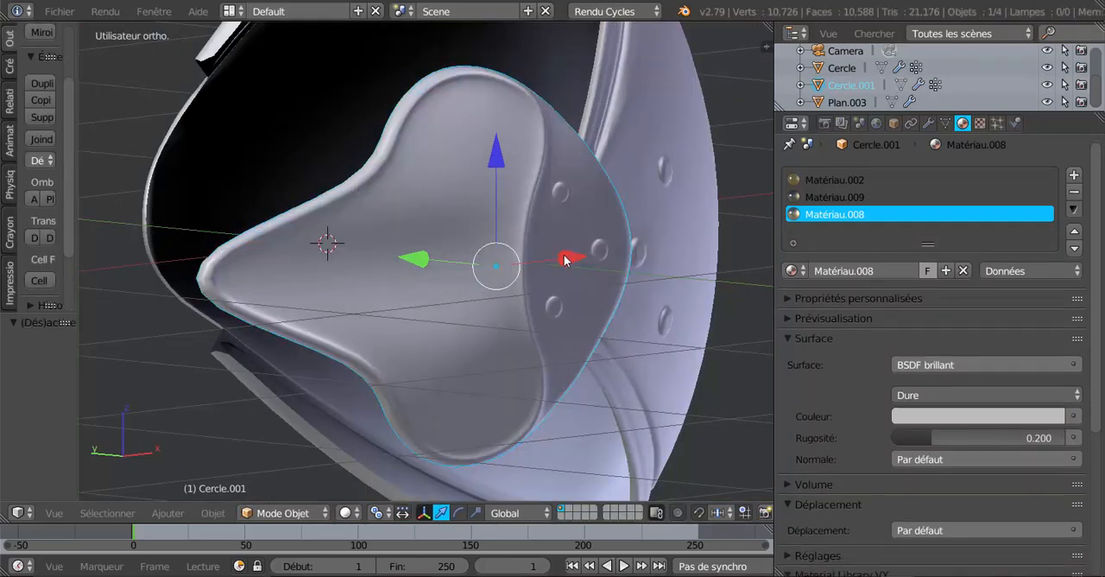
key(a)
scroll(554, 259, up, 4)
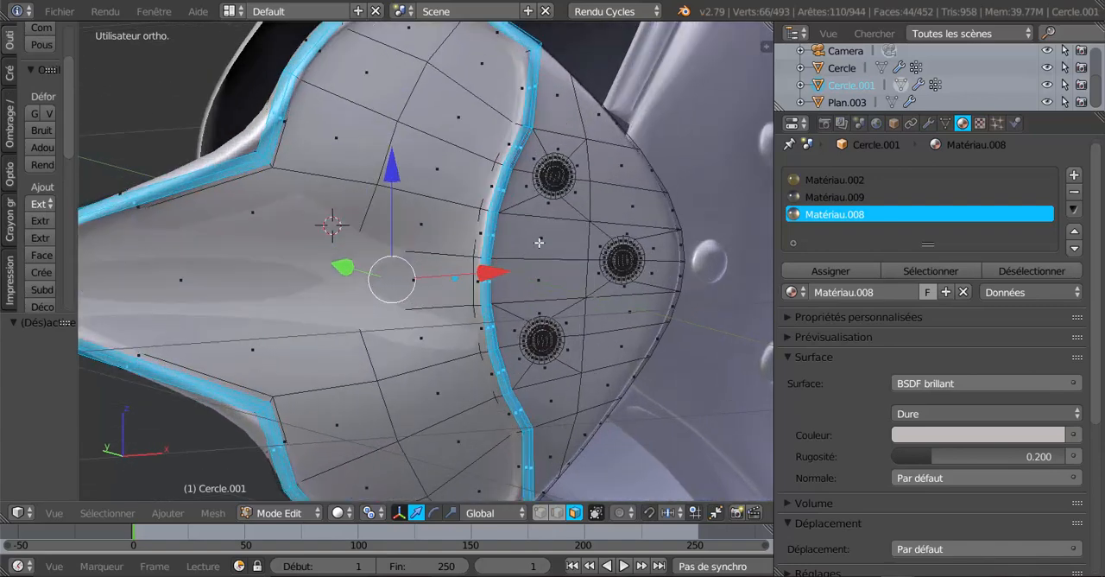
Select the plate faces around the three rivets, between the raised border and the plate's curved outer edge
right_click(539, 242)
shift+right_click(561, 220)
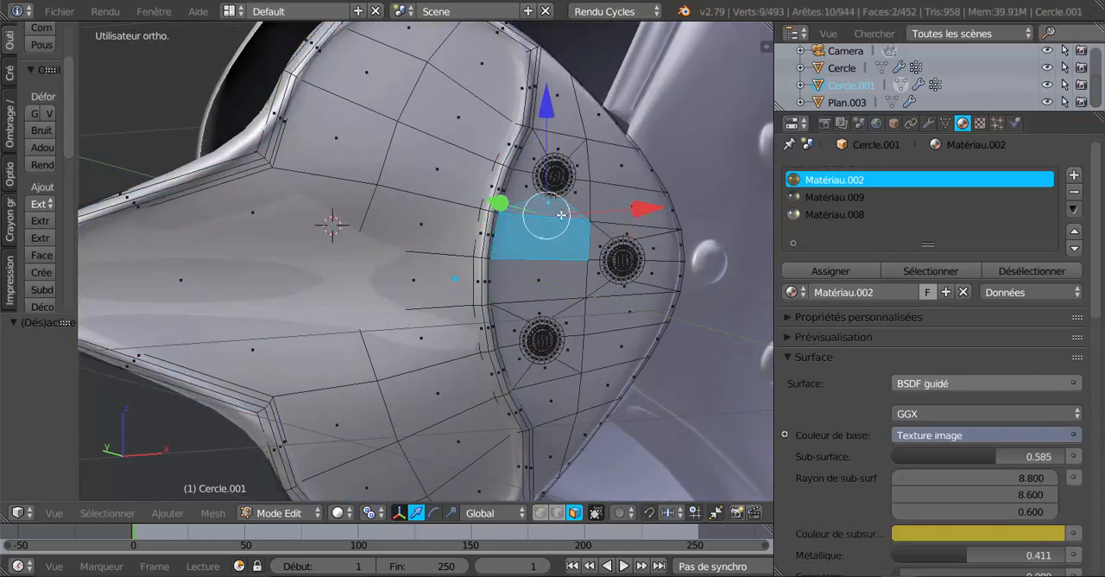
shift+right_click(565, 212)
shift+right_click(591, 167)
shift+right_click(575, 149)
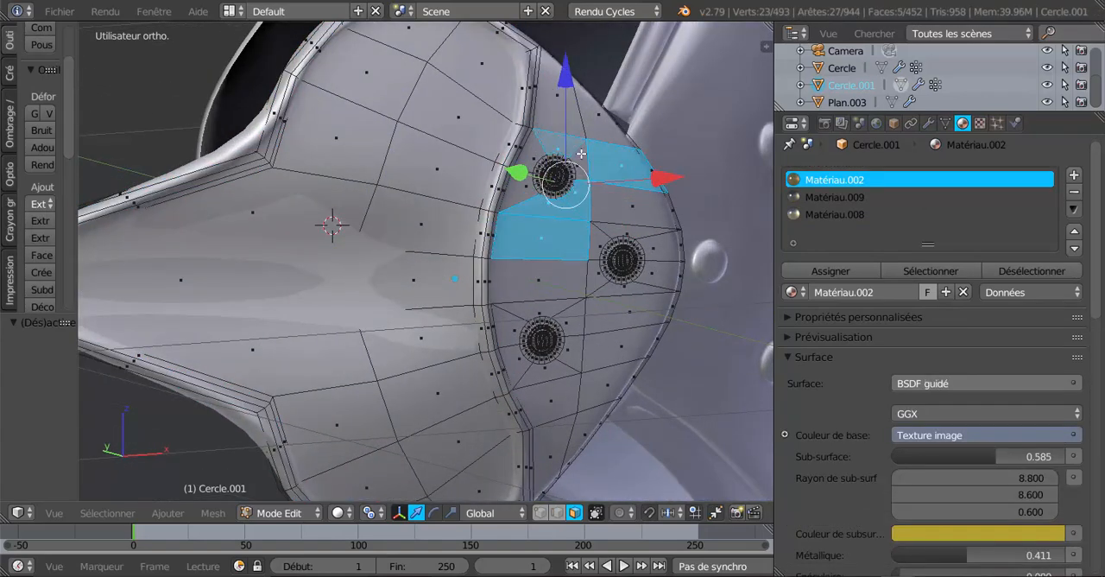
shift+right_click(577, 153)
shift+right_click(538, 150)
shift+right_click(550, 148)
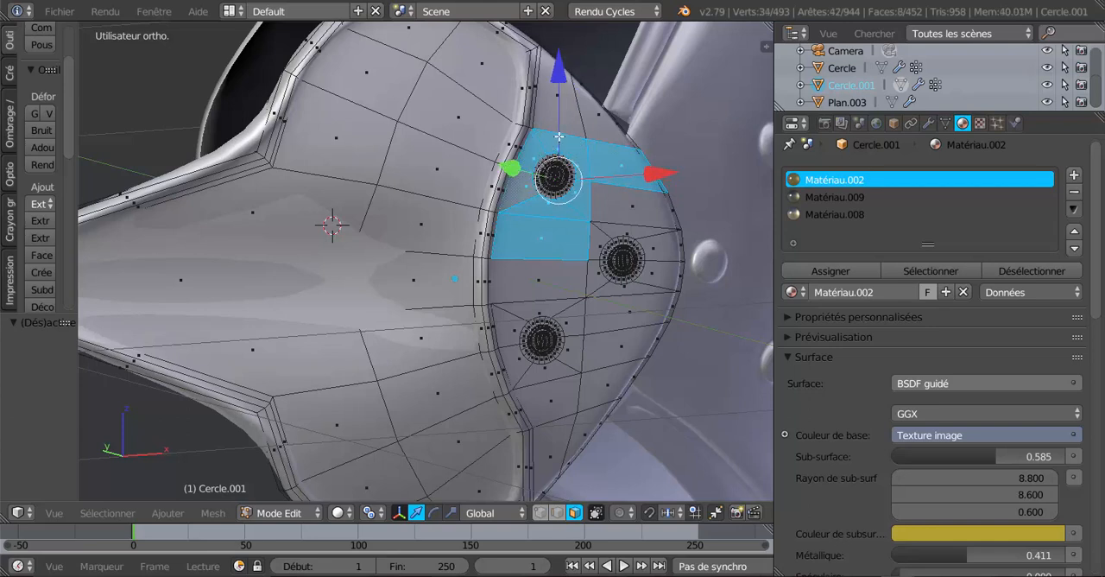
shift+right_click(562, 127)
shift+right_click(596, 128)
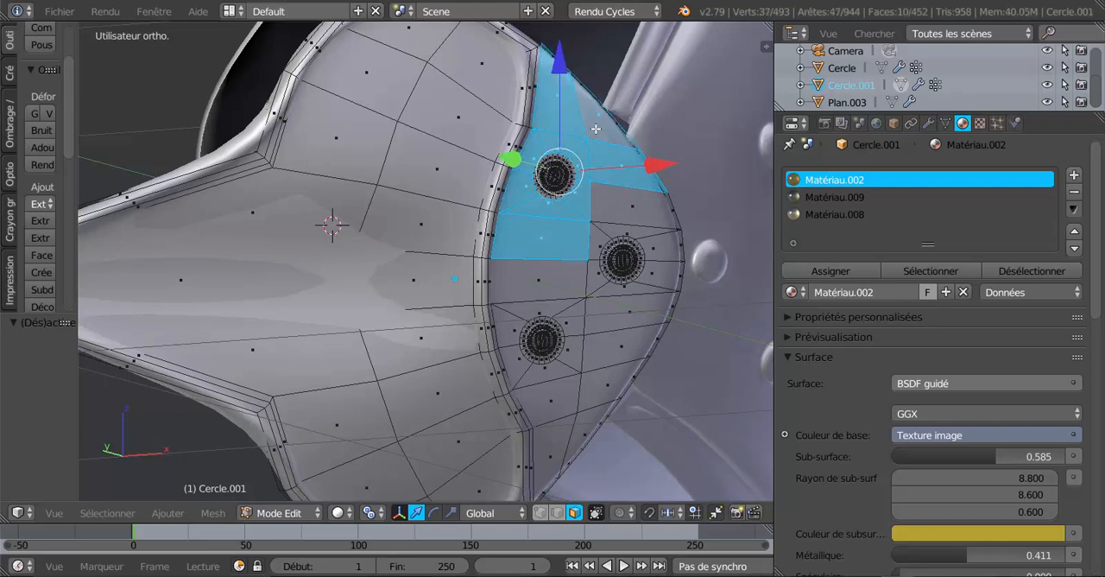
shift+right_click(622, 204)
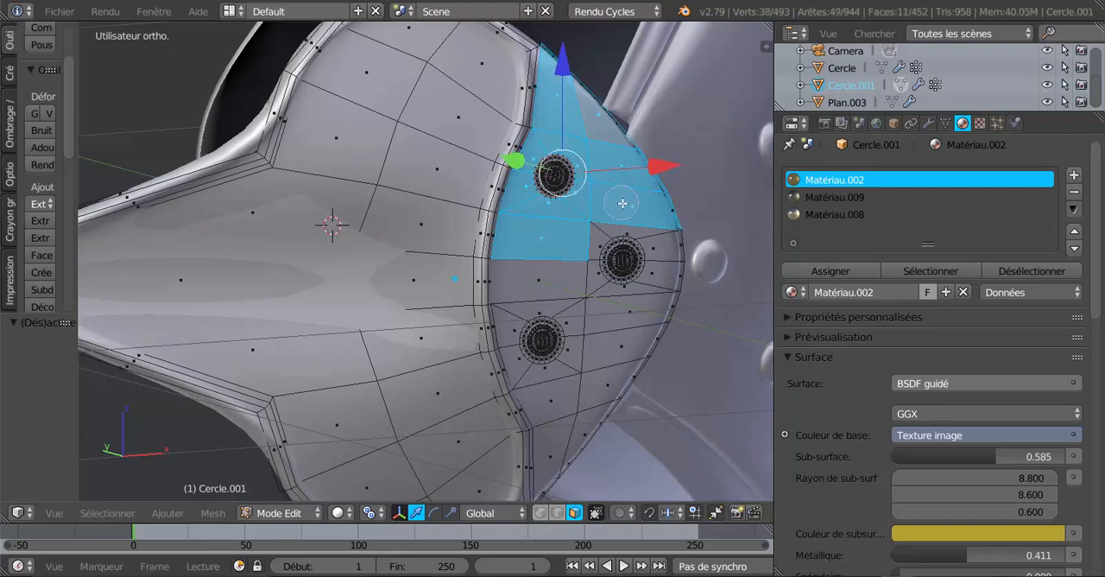
shift+right_click(656, 238)
shift+right_click(588, 242)
shift+right_click(582, 278)
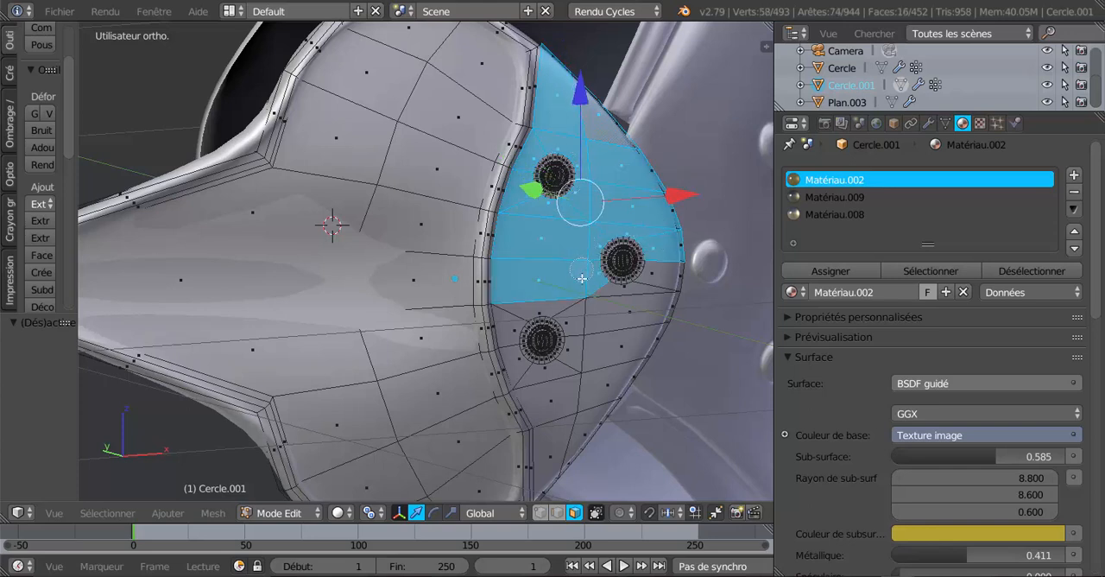
mouse_move(582, 278)
mouse_down()
mouse_move(632, 299)
mouse_move(658, 278)
mouse_move(564, 433)
mouse_move(506, 338)
mouse_move(513, 304)
mouse_move(583, 298)
mouse_up()
scroll(596, 297, down, 1)
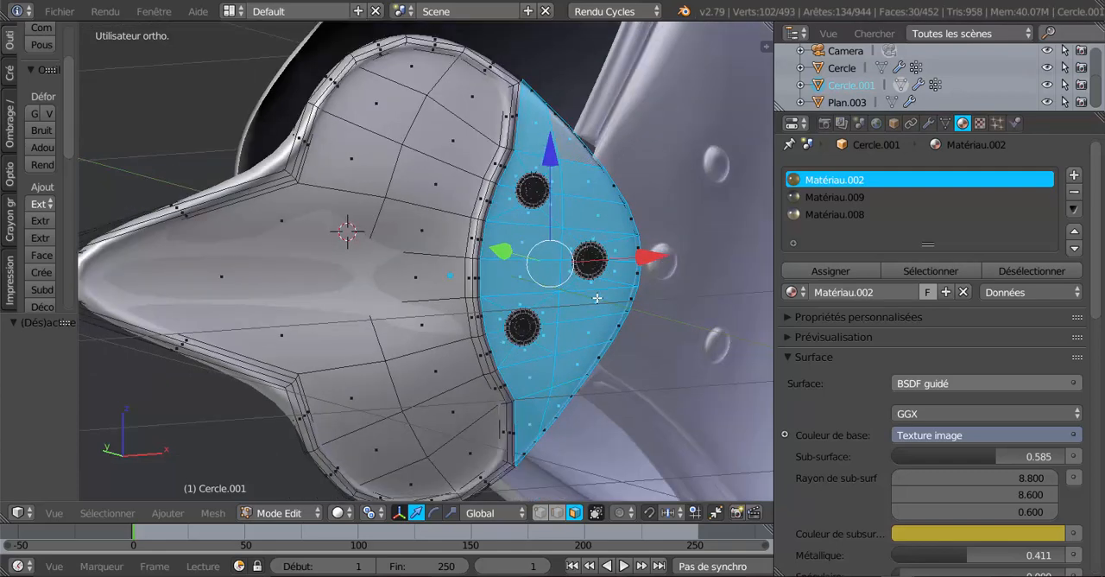
Add a new vertex group to the plate and assign the selected rivet-section faces to it
scroll(597, 298, down, 3)
middle_drag(597, 298, 519, 316)
scroll(435, 308, up, 3)
middle_drag(435, 309, 395, 321)
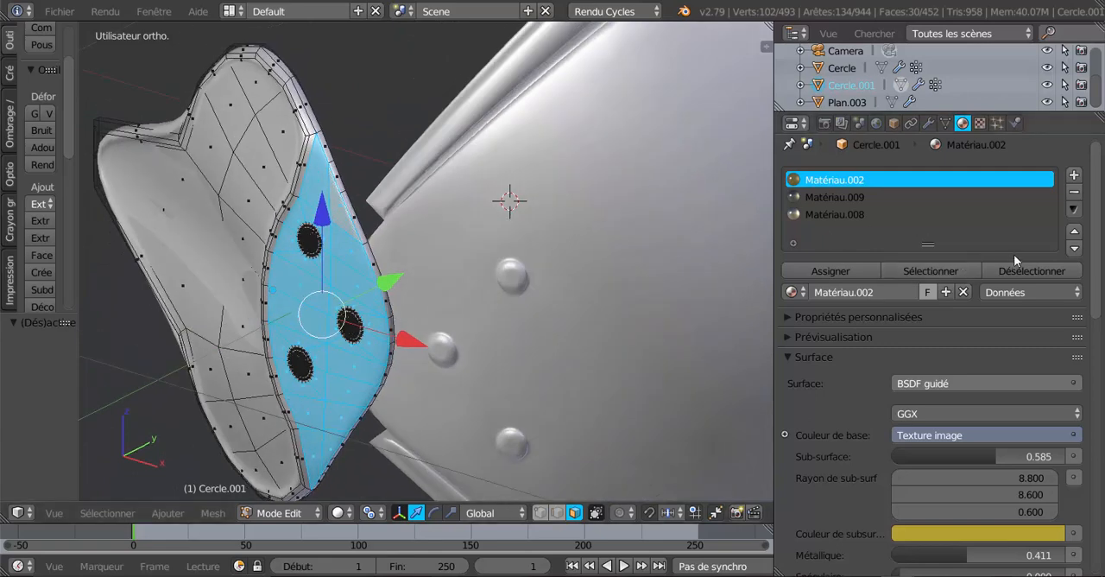
click(946, 123)
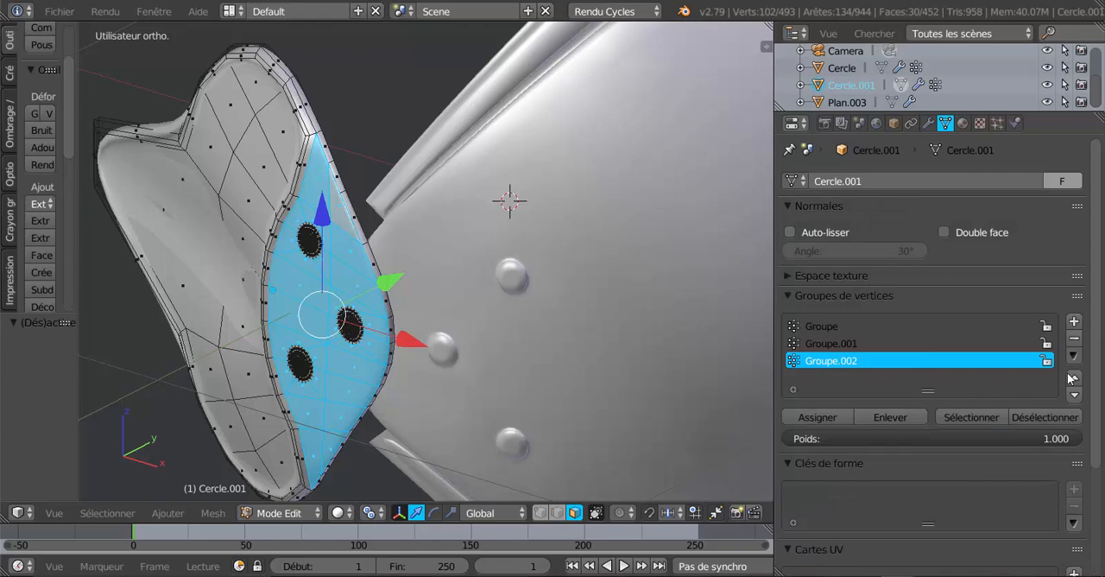
click(1074, 321)
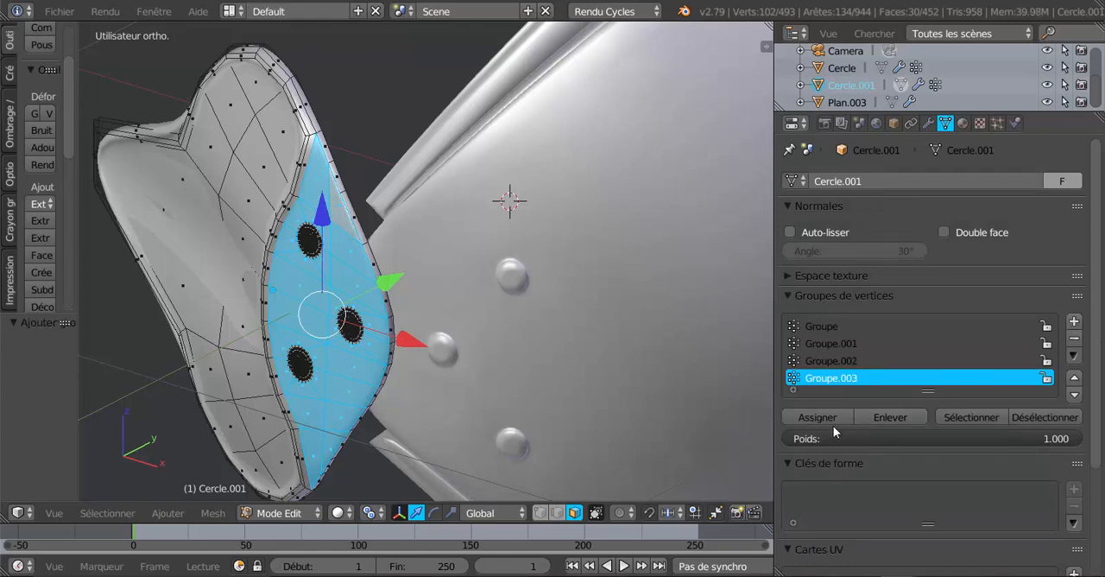
click(829, 420)
Add a fourth material slot to the plate and create a new material in it
middle_drag(516, 357, 664, 336)
click(962, 124)
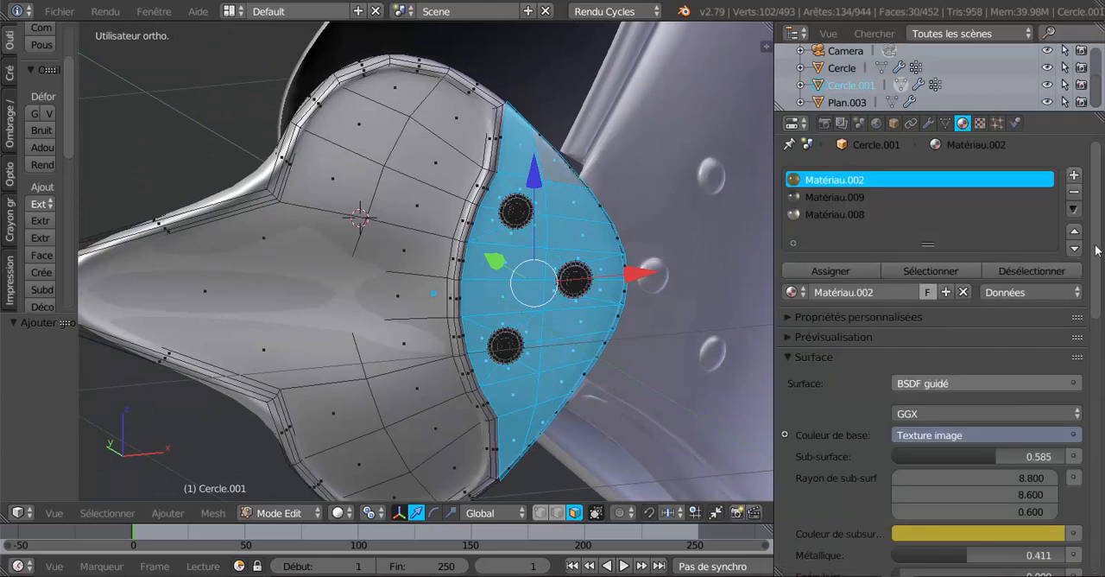
scroll(1096, 216, up, 1)
click(1074, 180)
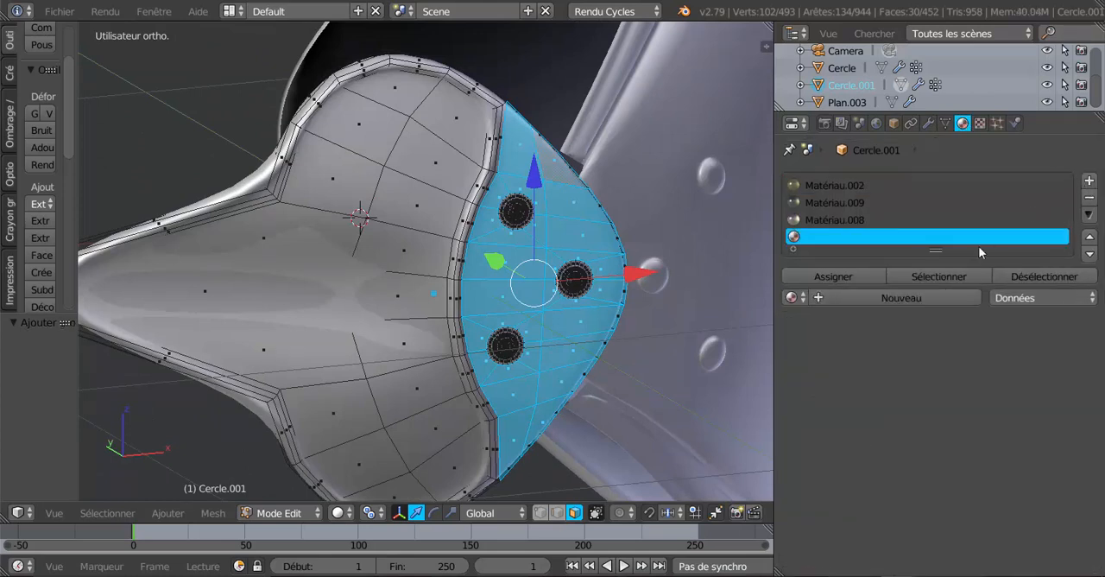
click(899, 304)
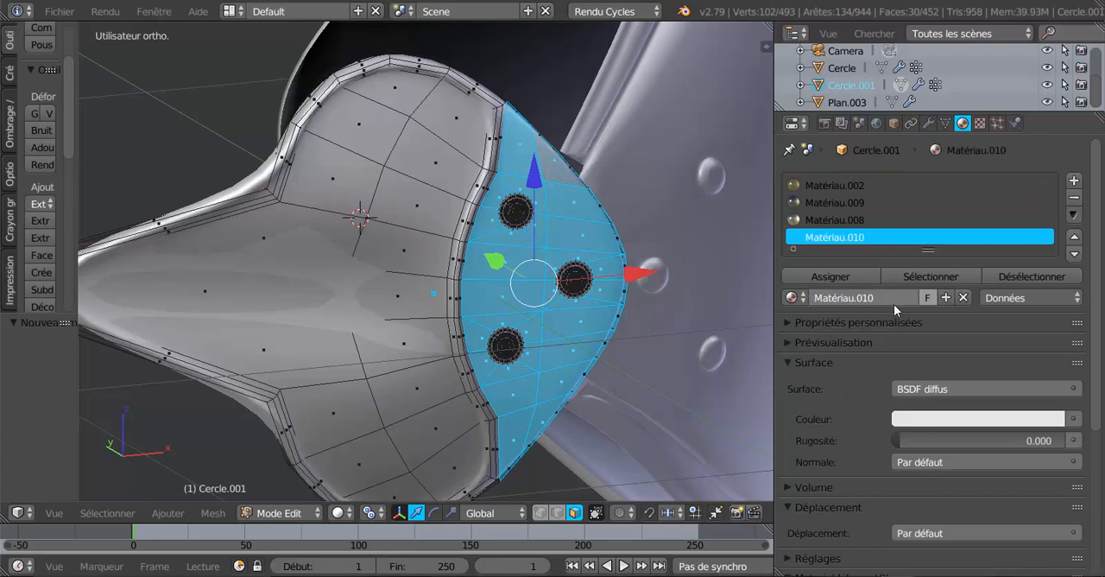
Put the existing Matériau.003 in the fourth slot and preview the armour in Rendu shading
click(790, 298)
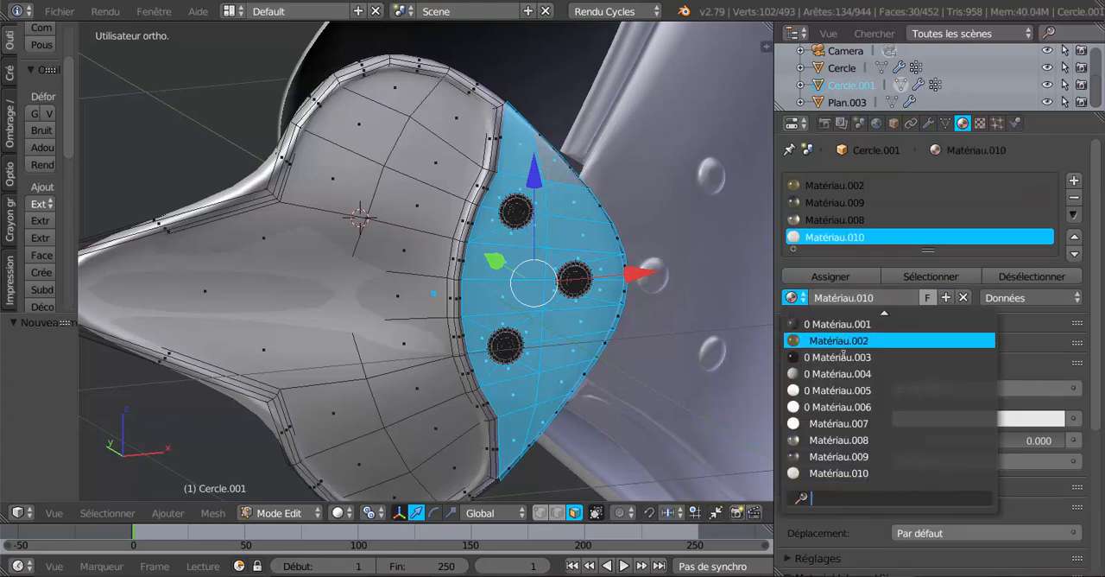
scroll(843, 356, up, 2)
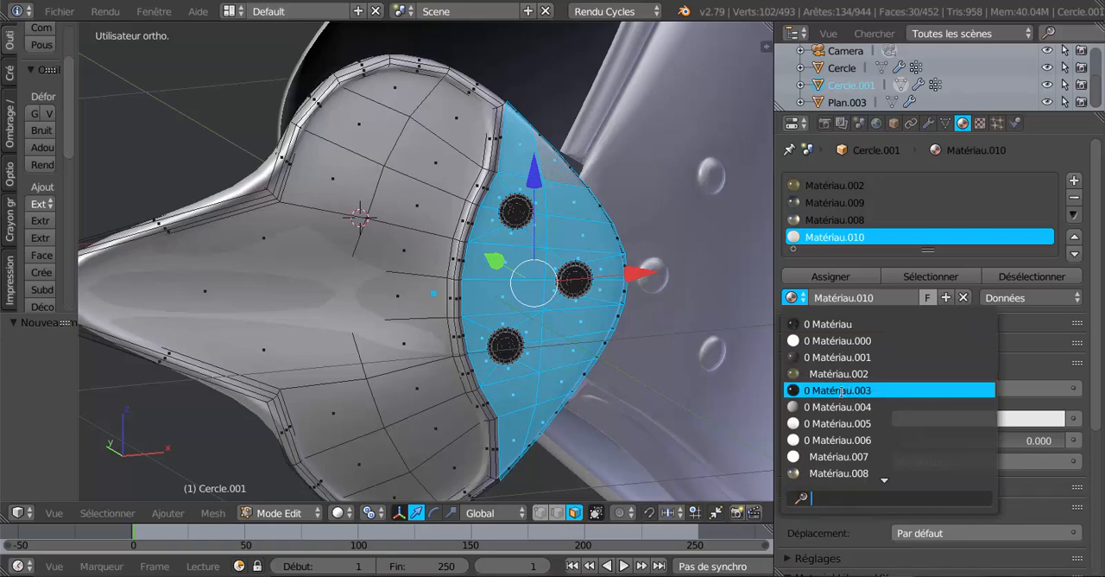
click(841, 391)
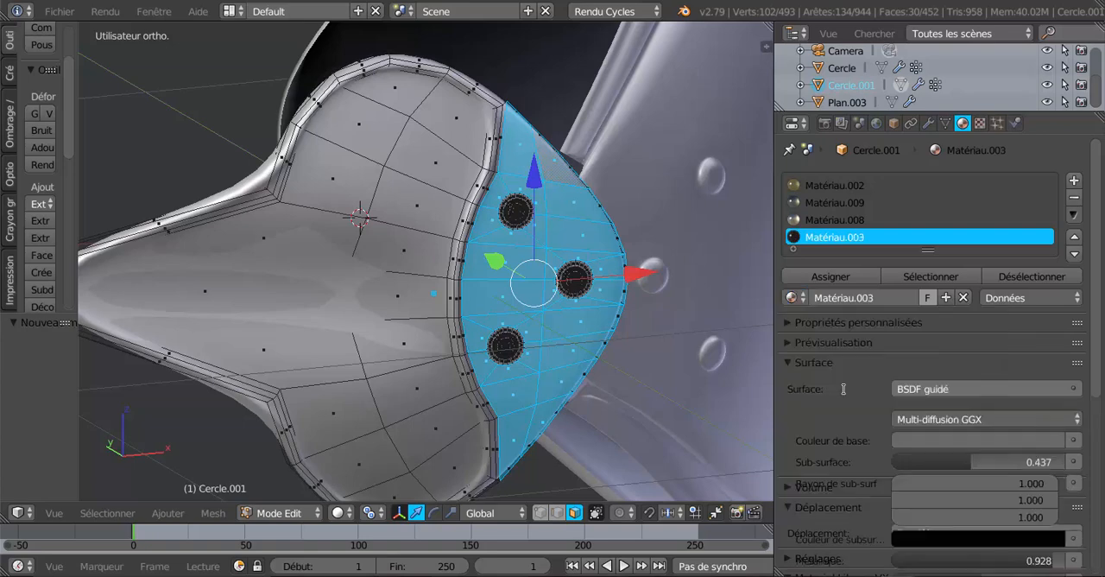
click(338, 512)
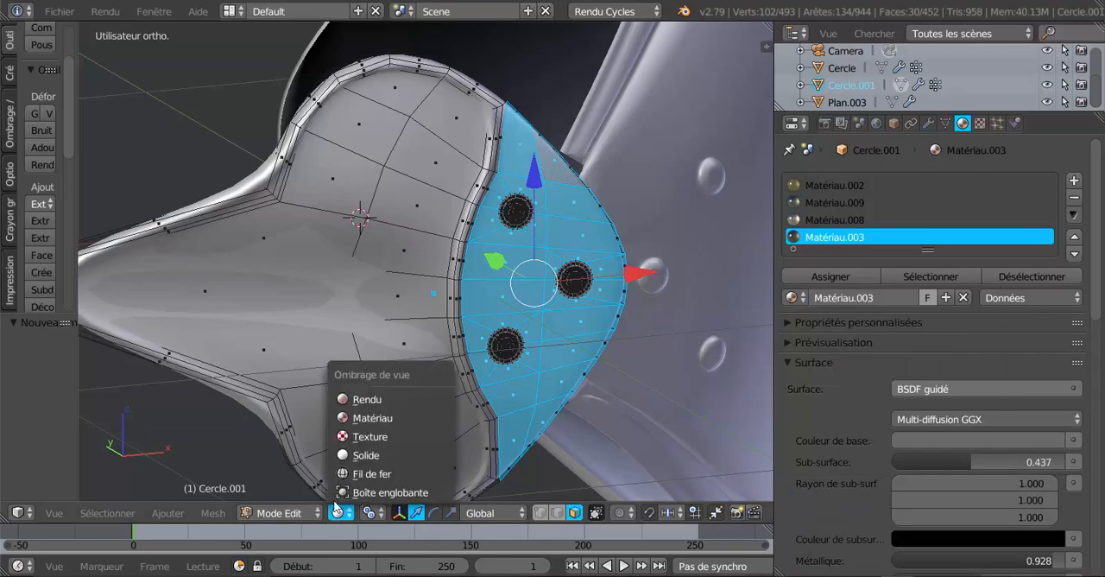
click(352, 401)
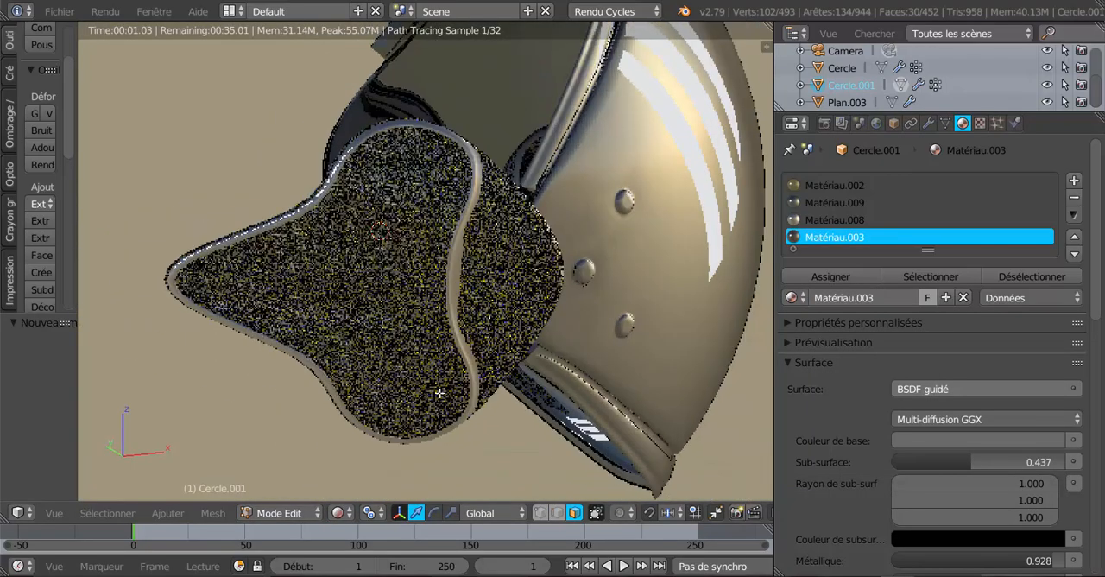
middle_drag(440, 392, 492, 345)
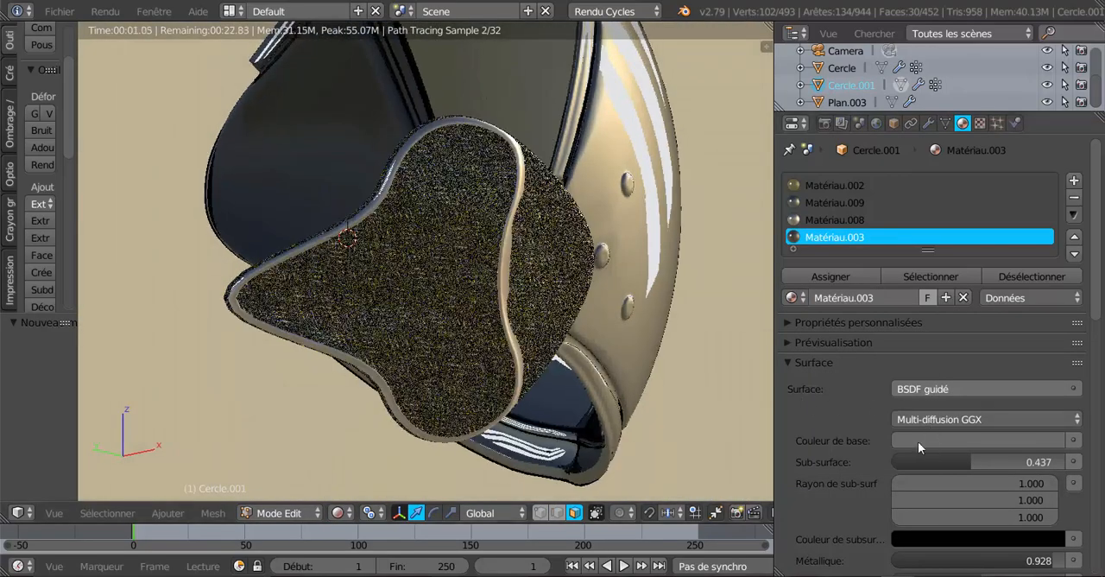
Try Matériau in the fourth slot, replace it with Matériau.001, and assign that to the selected rivet-section faces
click(803, 298)
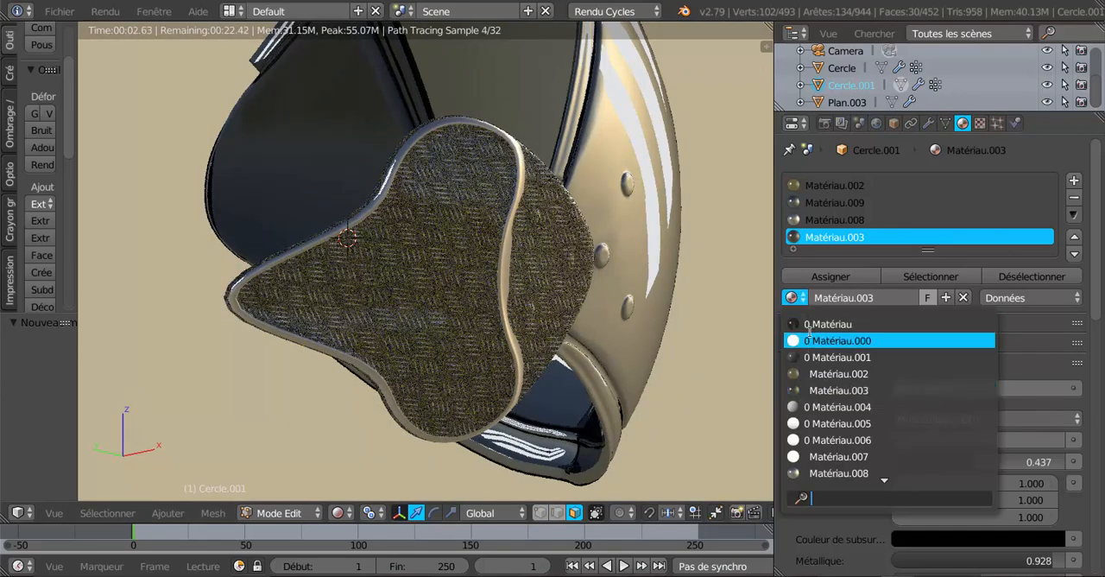
click(825, 324)
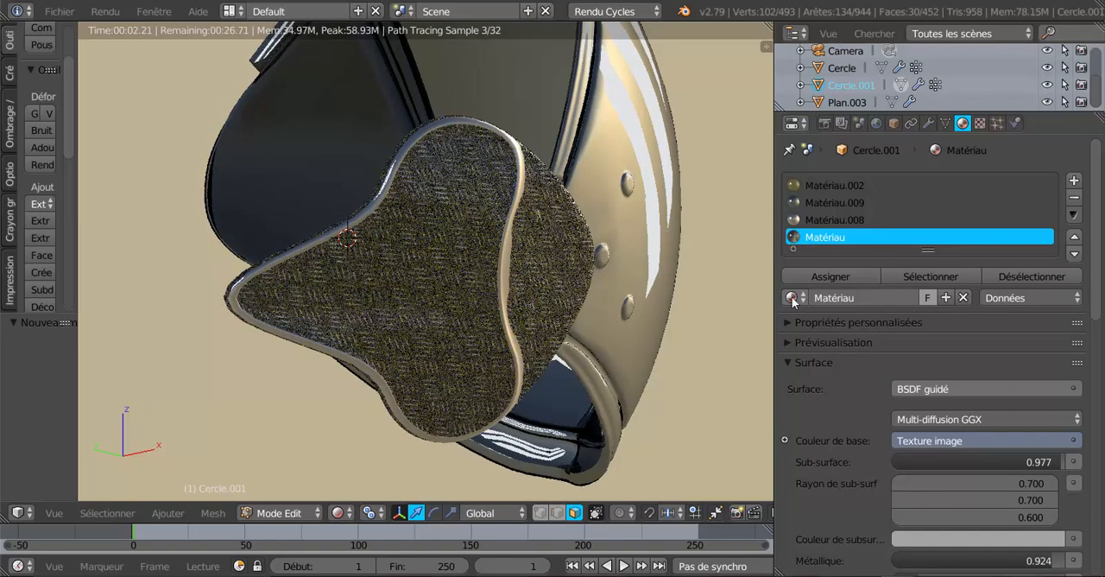
click(795, 298)
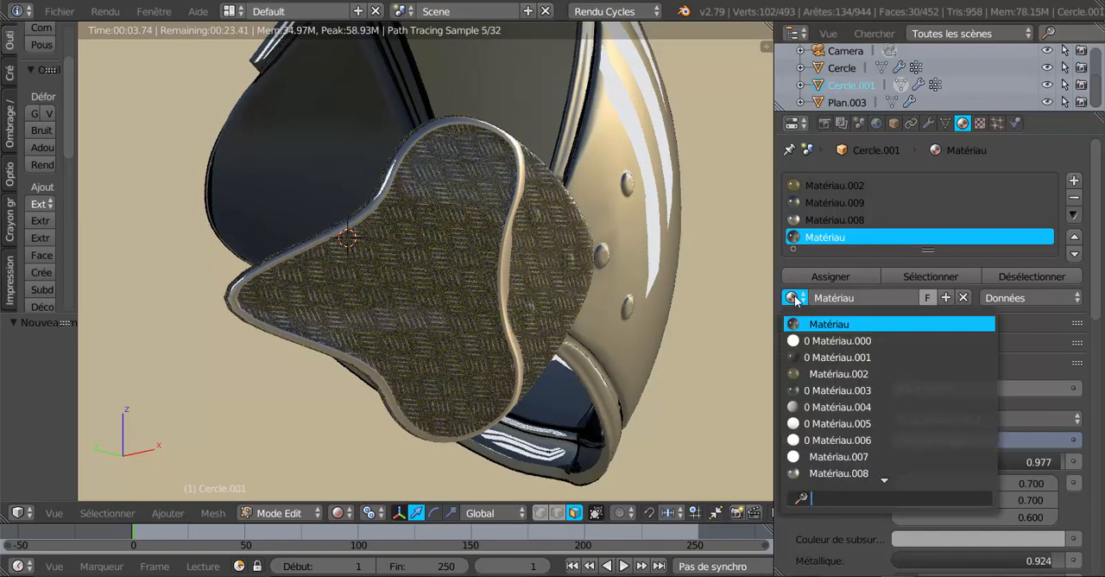
click(825, 355)
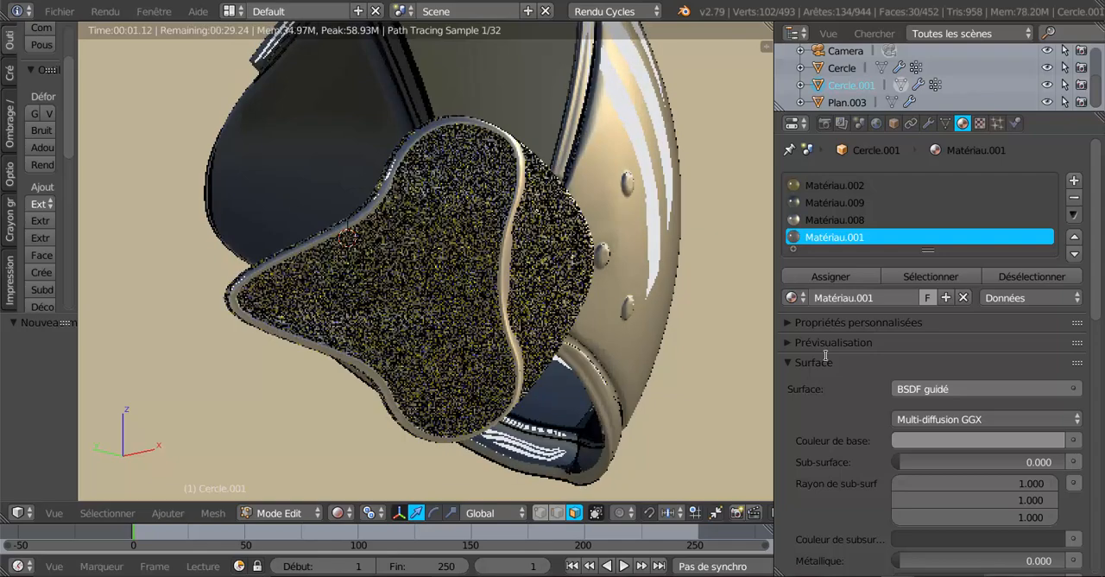
click(829, 276)
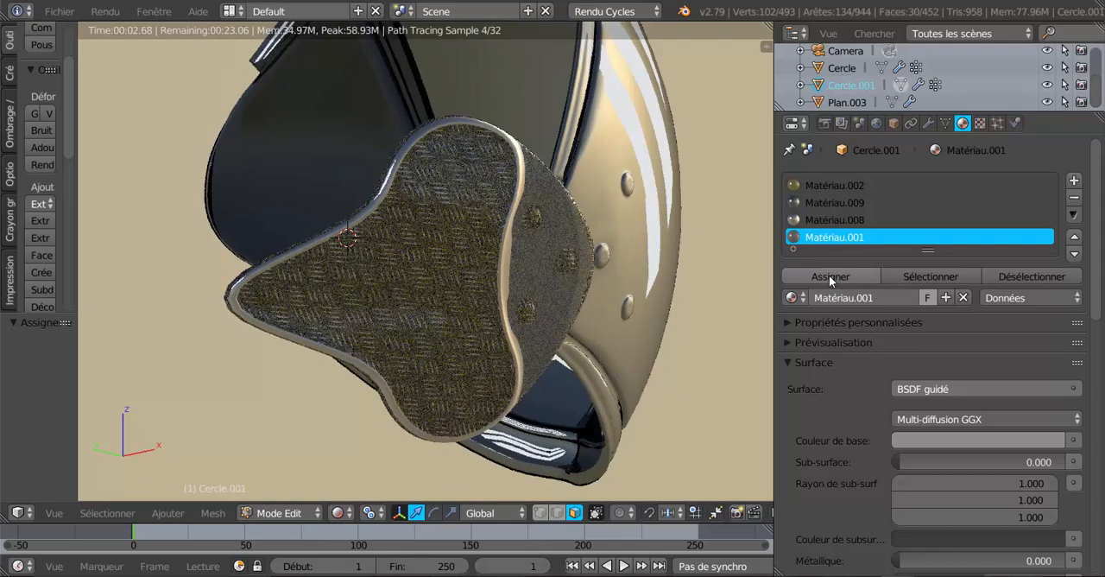
Replace the fourth slot's material with Matériau.008 and inspect the rivet section in the rendered view
click(791, 298)
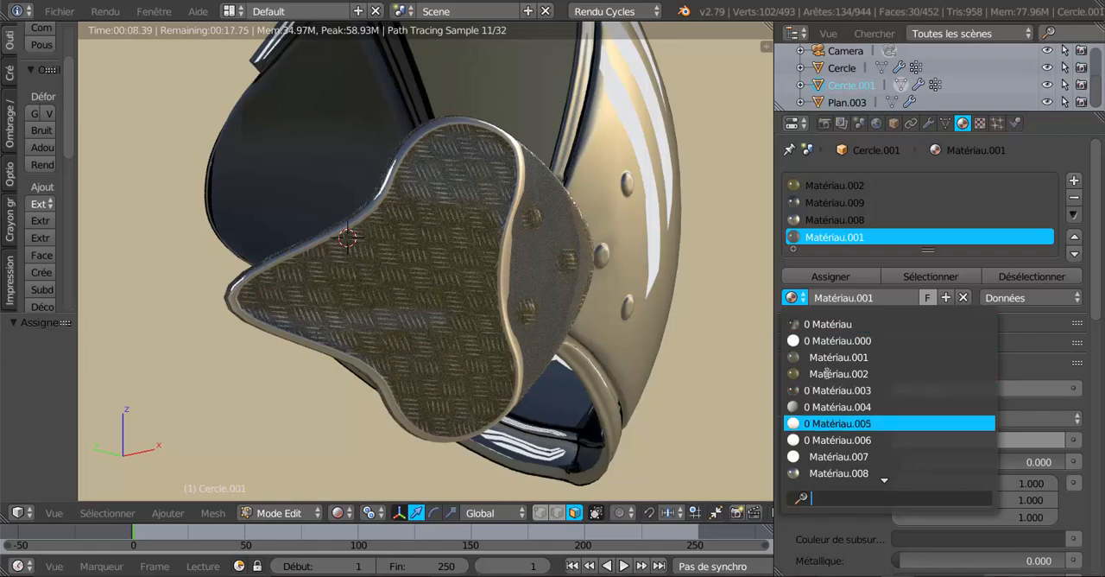
scroll(826, 373, down, 3)
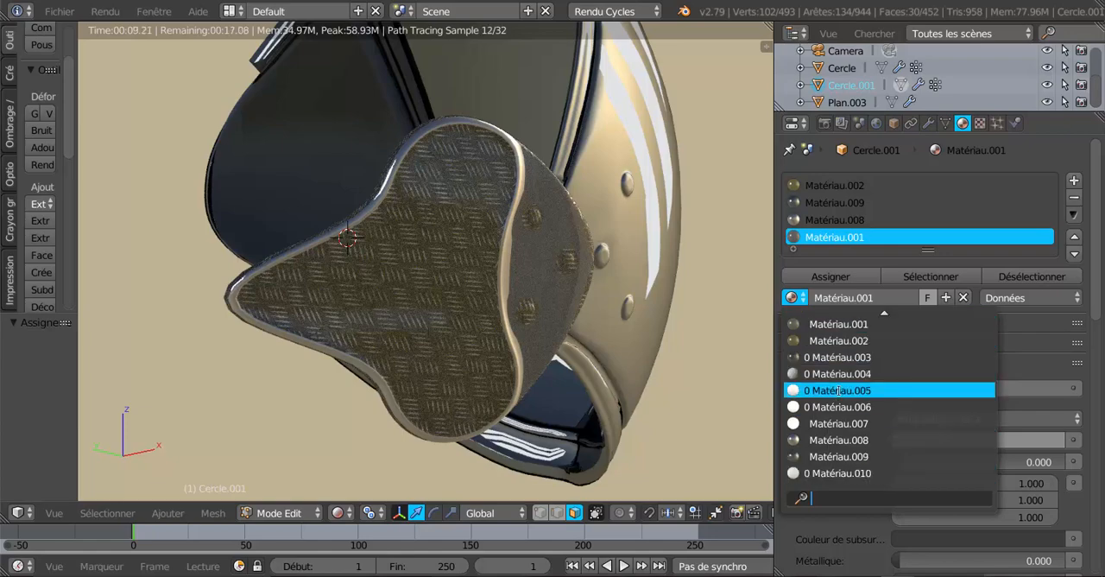
click(840, 440)
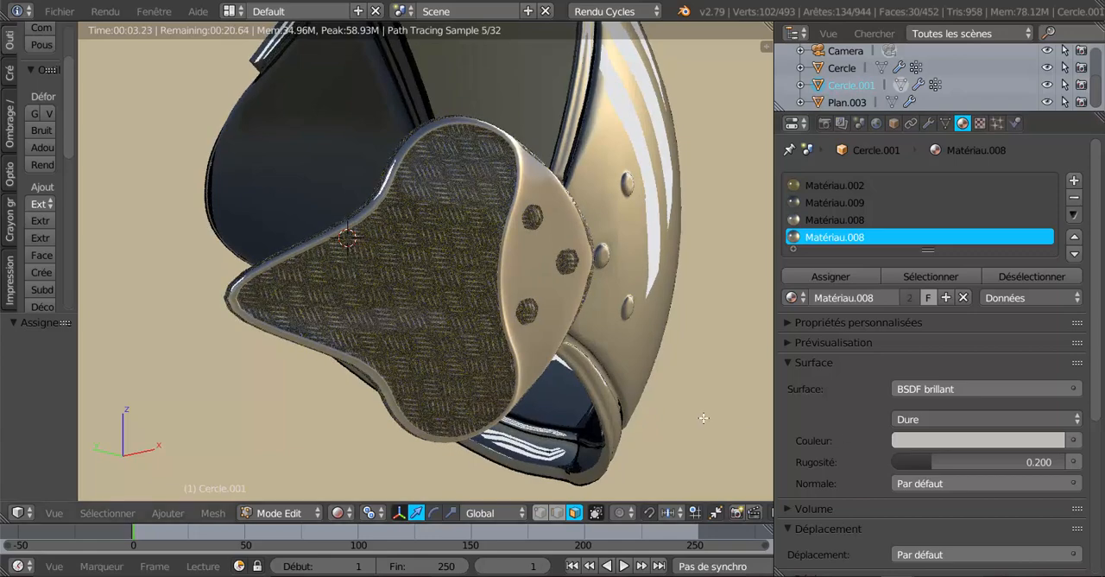
middle_drag(673, 394, 570, 387)
scroll(523, 377, up, 4)
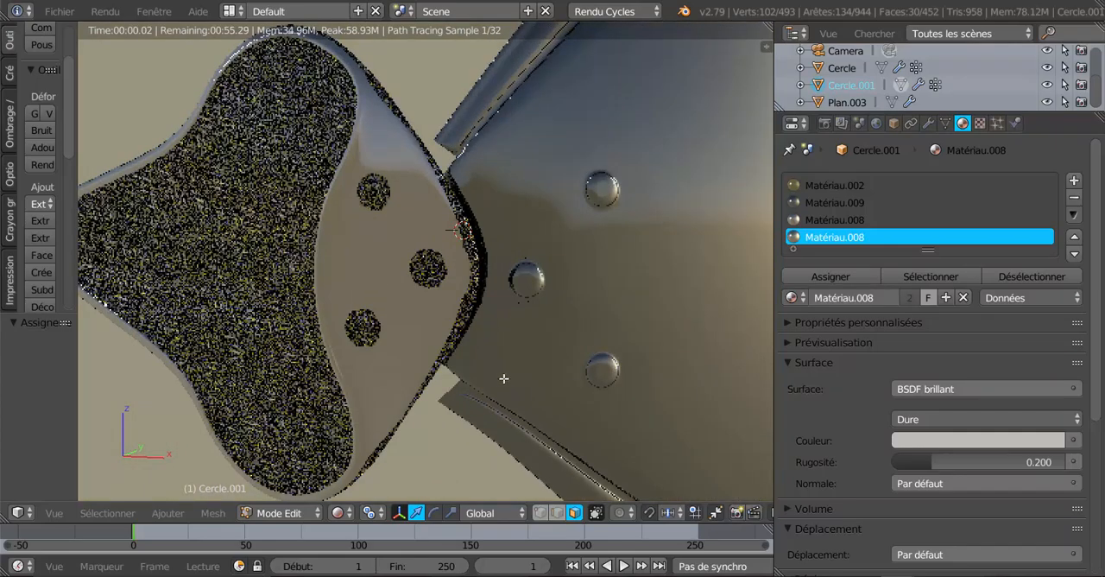
scroll(421, 354, up, 1)
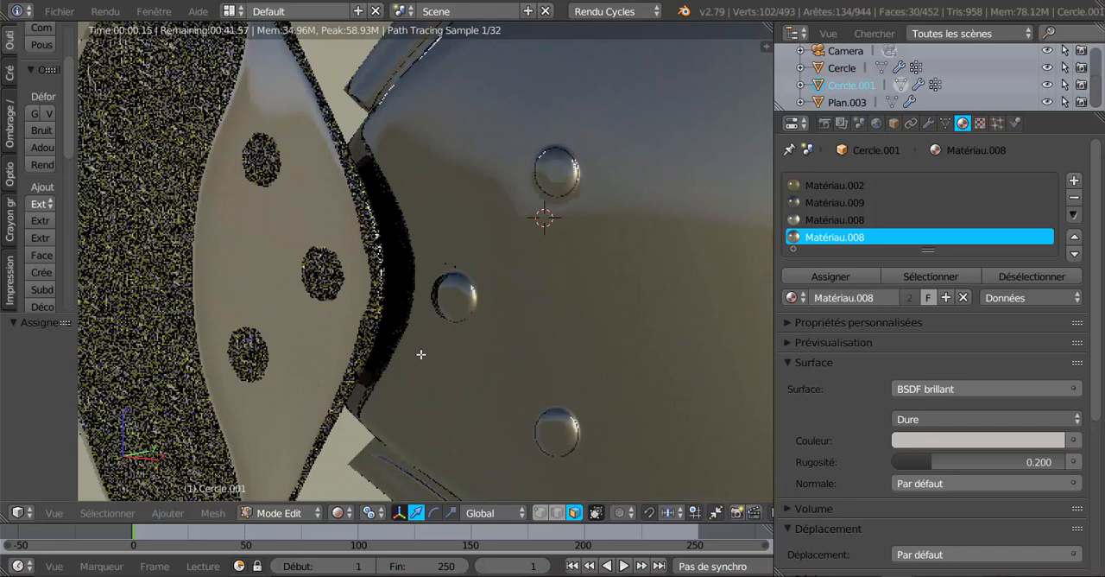
Switch to Solide shading and add the faces along the rivet section's outer edge to the selection
click(339, 513)
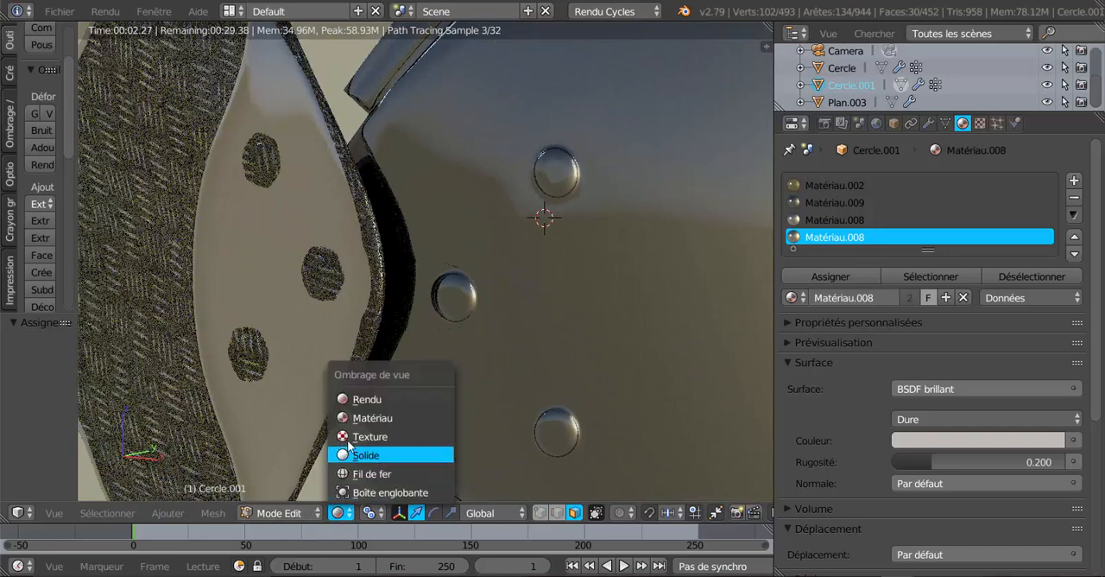
click(347, 436)
click(337, 513)
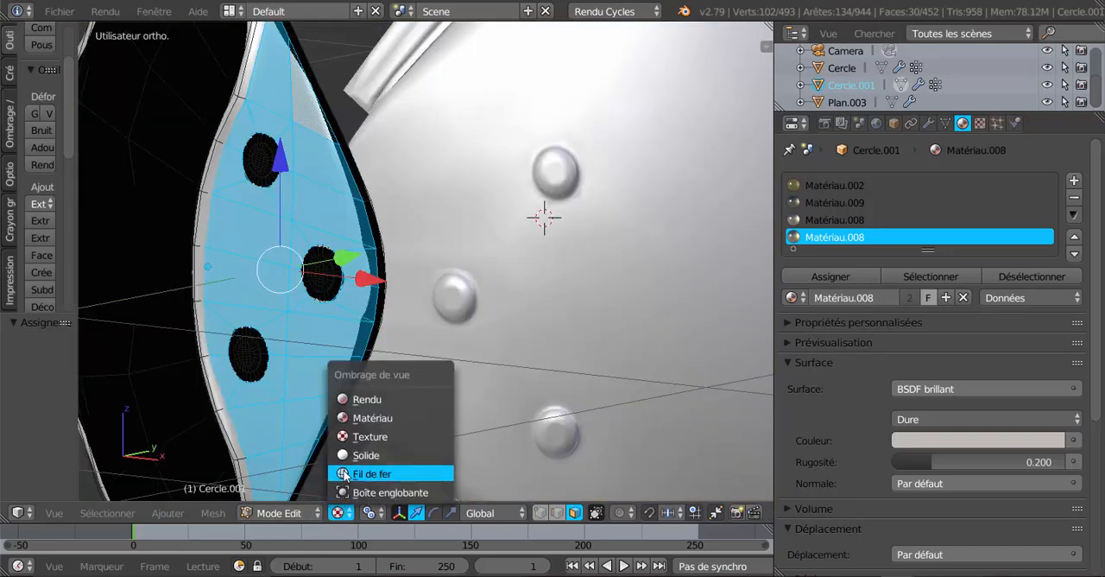
click(345, 457)
scroll(406, 406, up, 3)
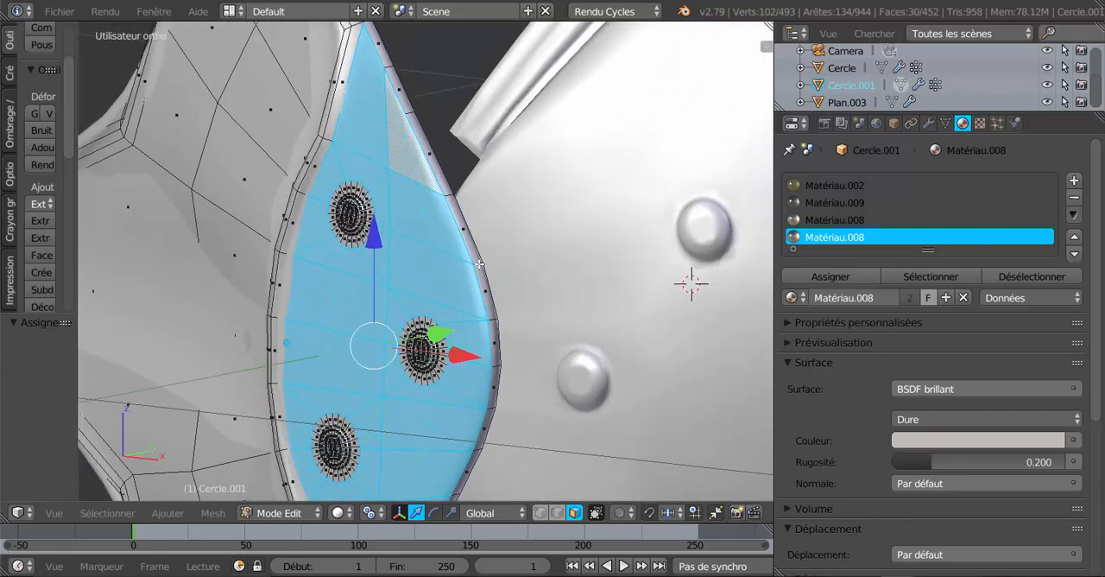
alt+shift+right_click(479, 264)
shift+right_click(440, 273)
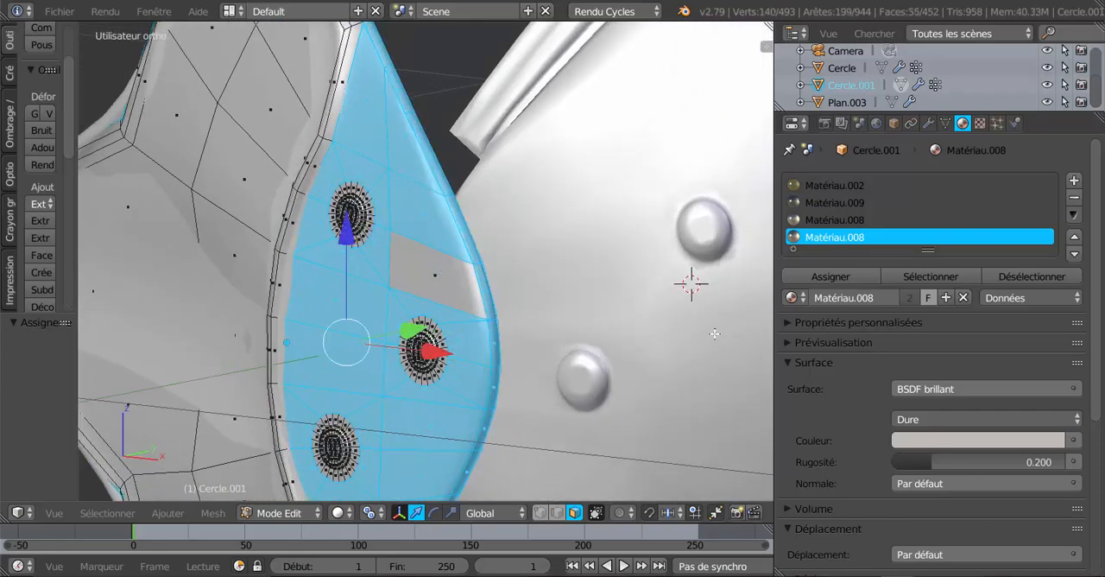
shift+right_click(423, 276)
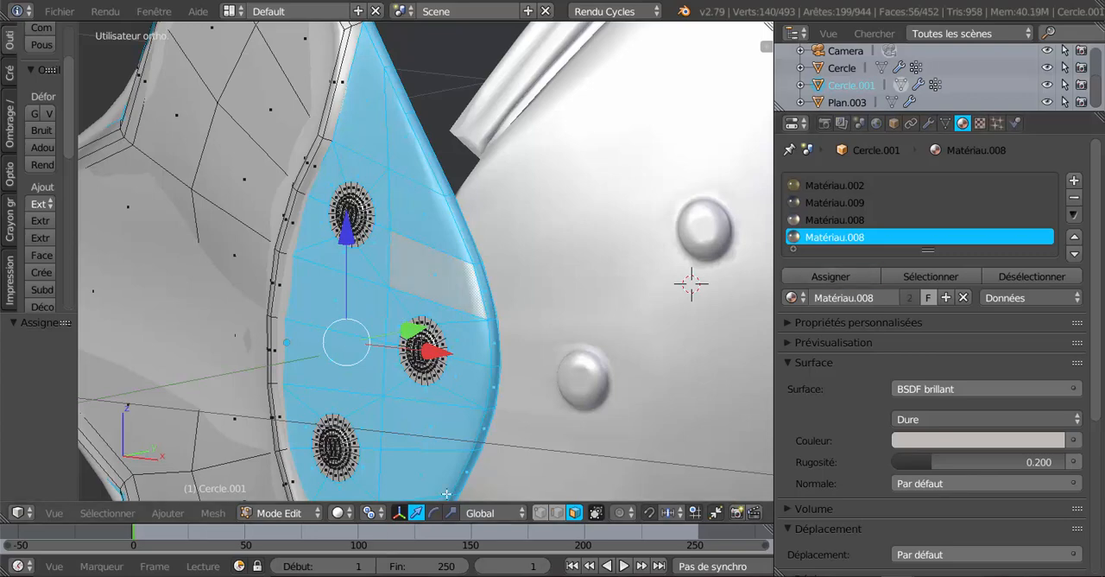
Preview the armour in Rendu shading and examine the rivet section's outer edge and rivets up close
click(354, 513)
click(350, 401)
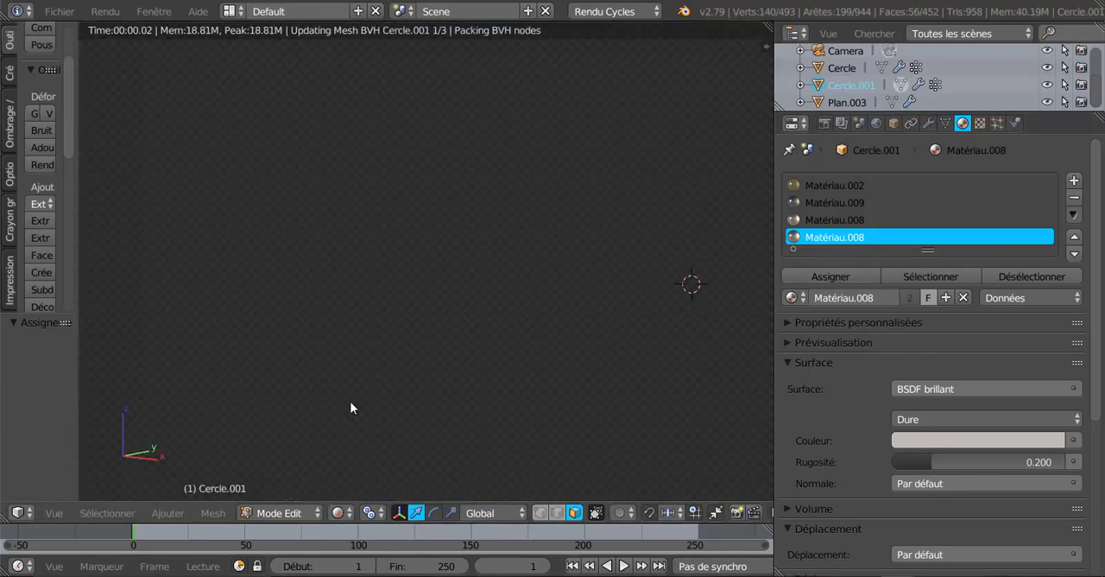
scroll(349, 403, down, 5)
middle_drag(460, 423, 519, 417)
scroll(519, 417, up, 4)
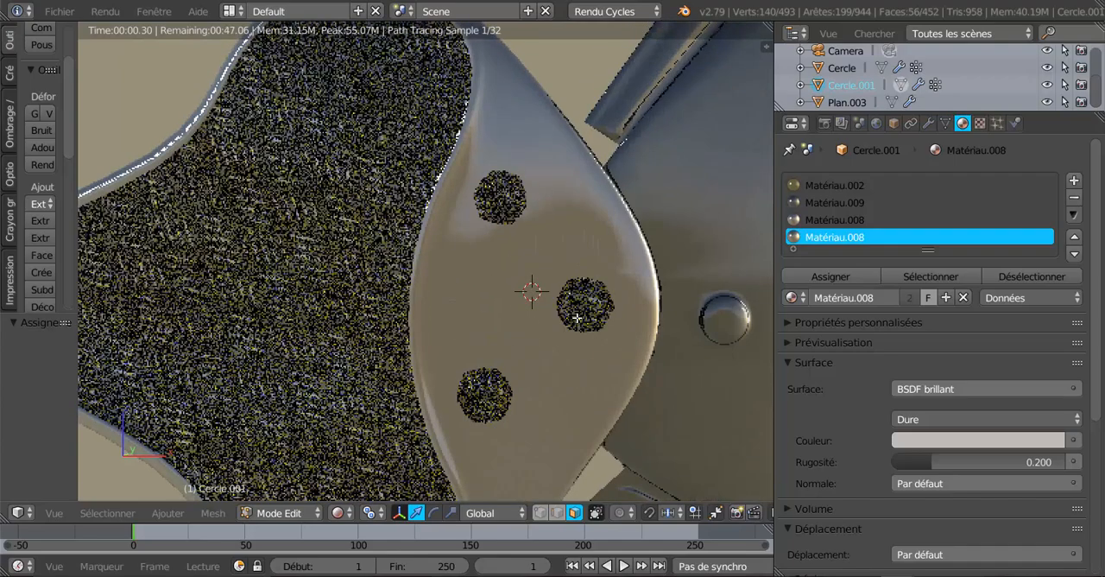
scroll(578, 318, up, 1)
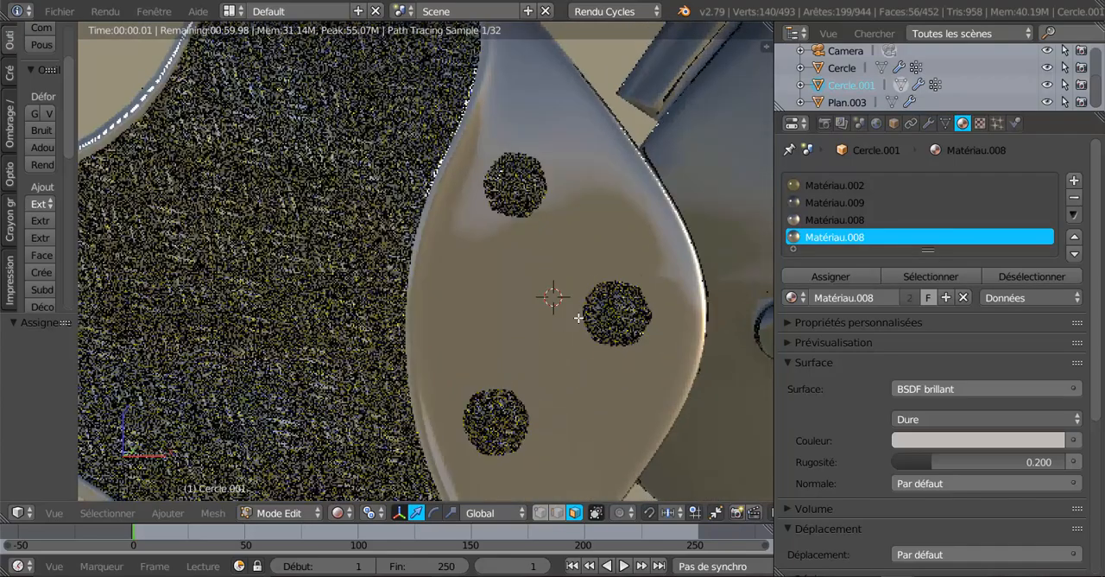
click(489, 513)
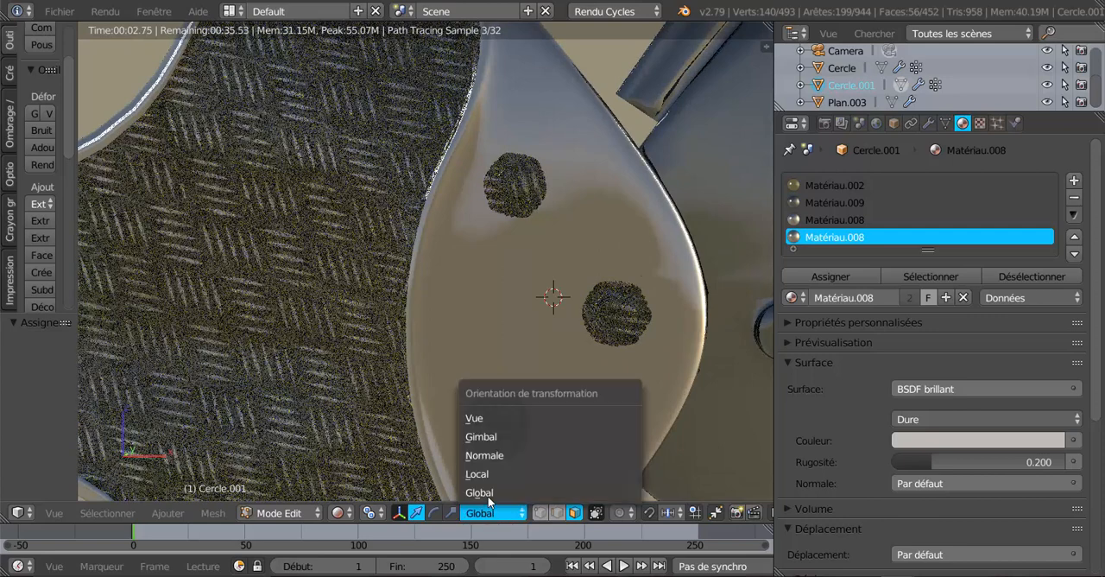
Return to Solide shading and add the rings of faces around the bases of the three rivets to the selection
click(337, 513)
click(344, 455)
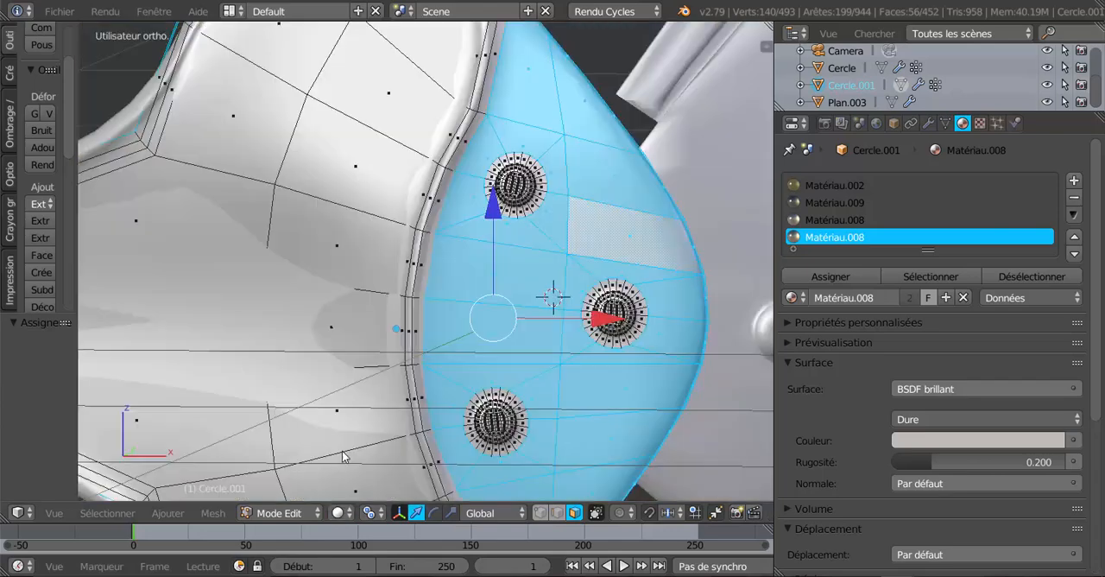
scroll(620, 398, up, 1)
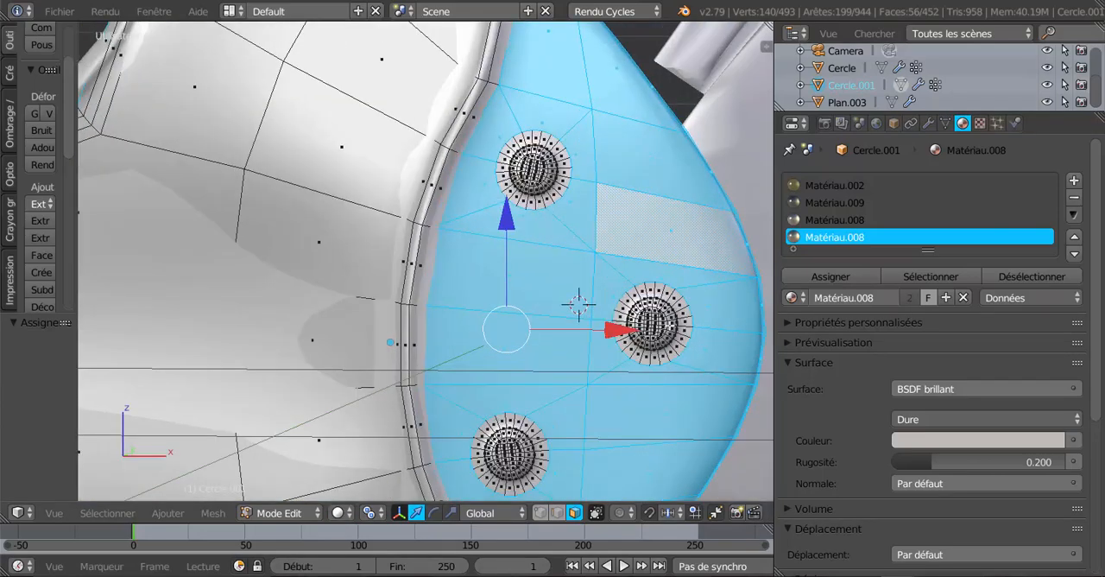
shift+middle_drag(657, 376, 608, 383)
scroll(657, 391, up, 2)
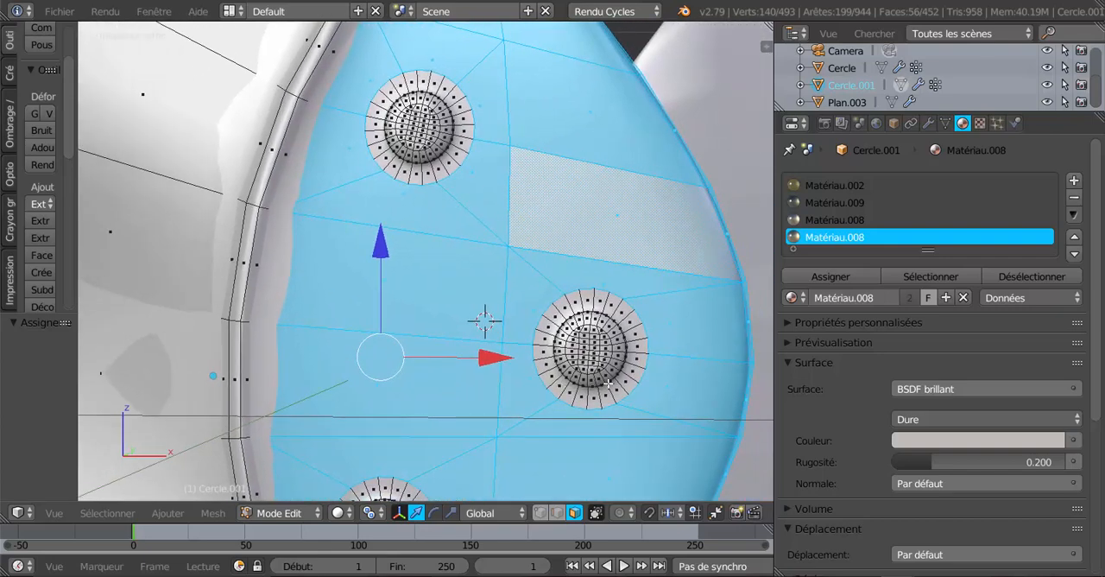
scroll(608, 382, up, 1)
alt+shift+right_click(658, 316)
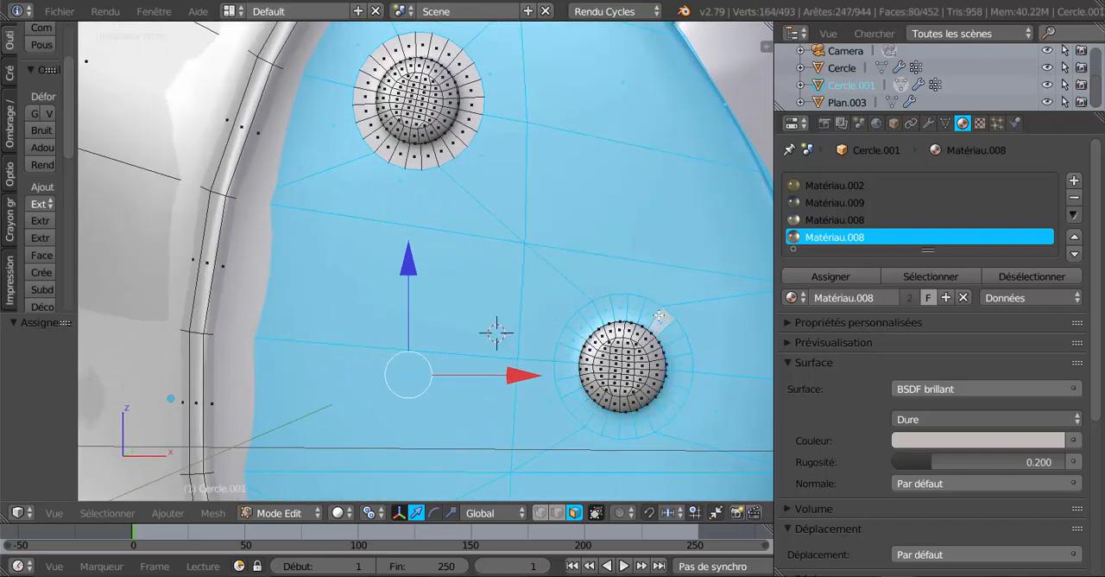
alt+shift+right_click(472, 111)
scroll(493, 224, down, 2)
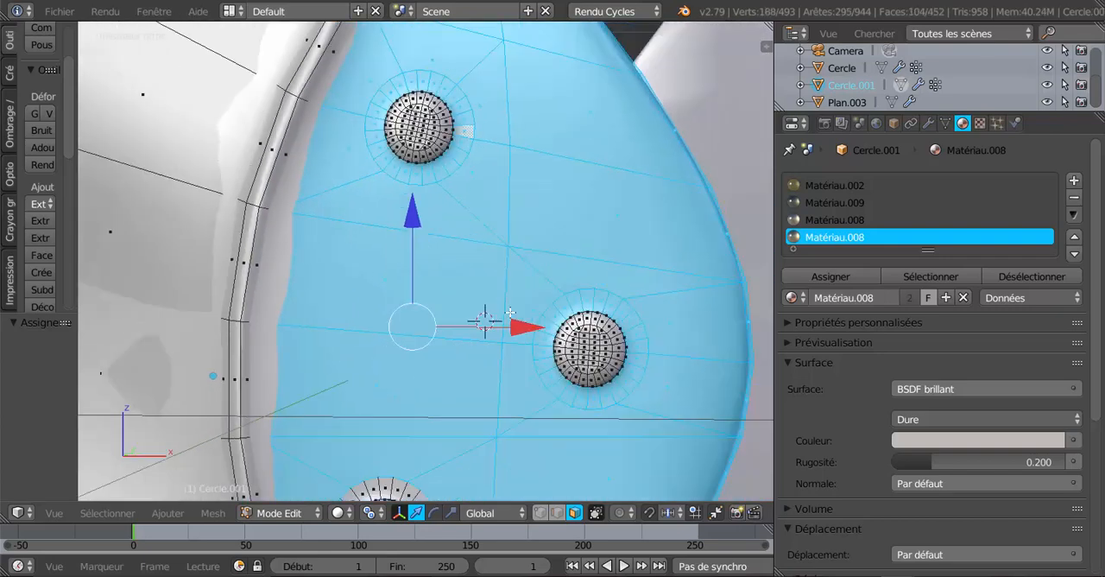
shift+middle_drag(426, 446, 459, 313)
alt+shift+right_click(447, 322)
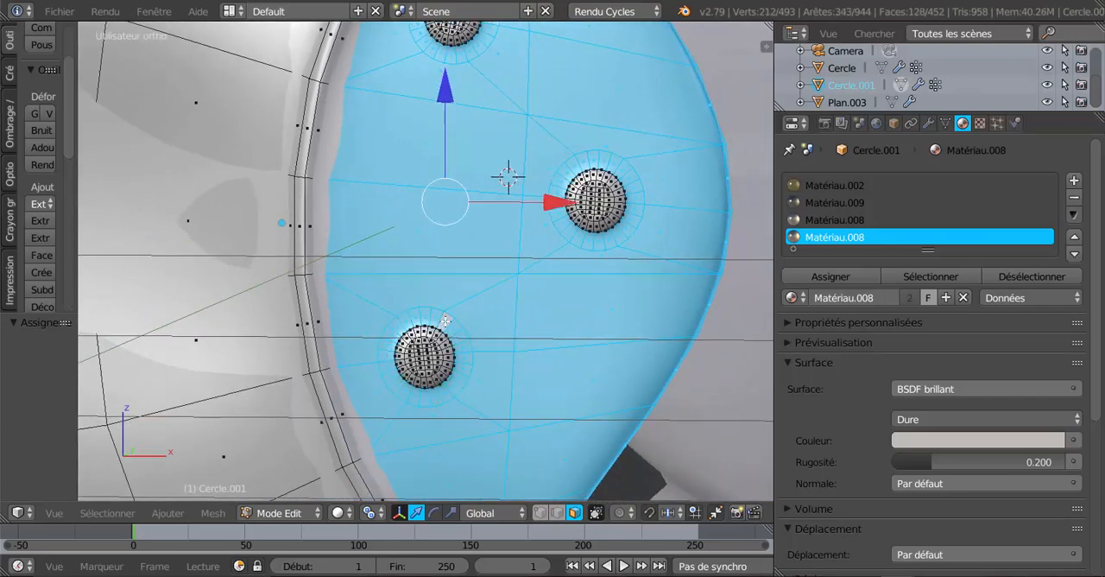
shift+right_click(547, 294)
shift+right_click(583, 303)
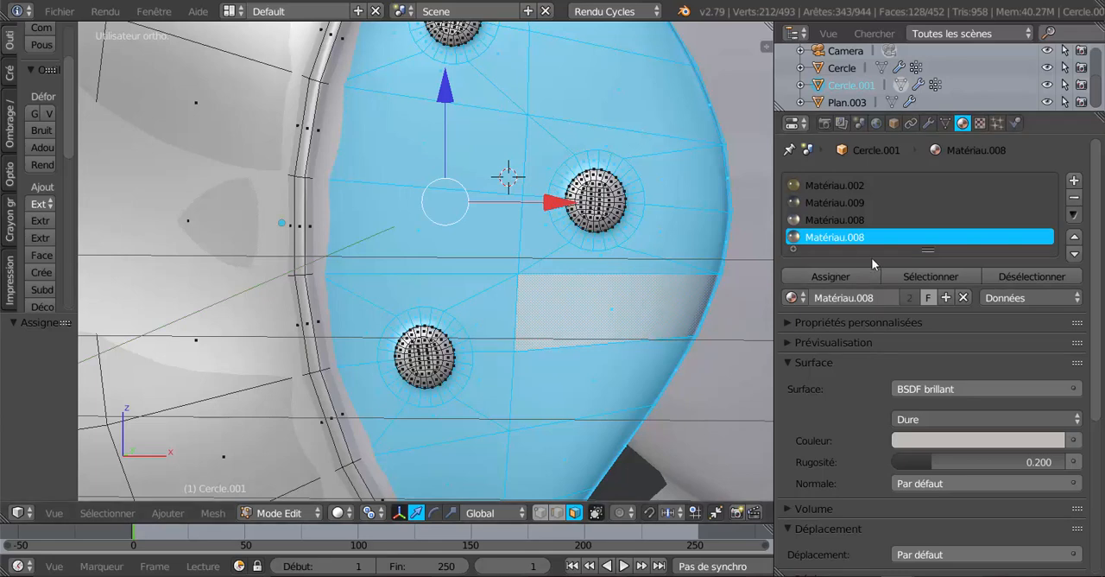
Clear the selection and select the vertex groups Groupe.002, Groupe.001 and Groupe in turn to check which faces they hold
click(945, 125)
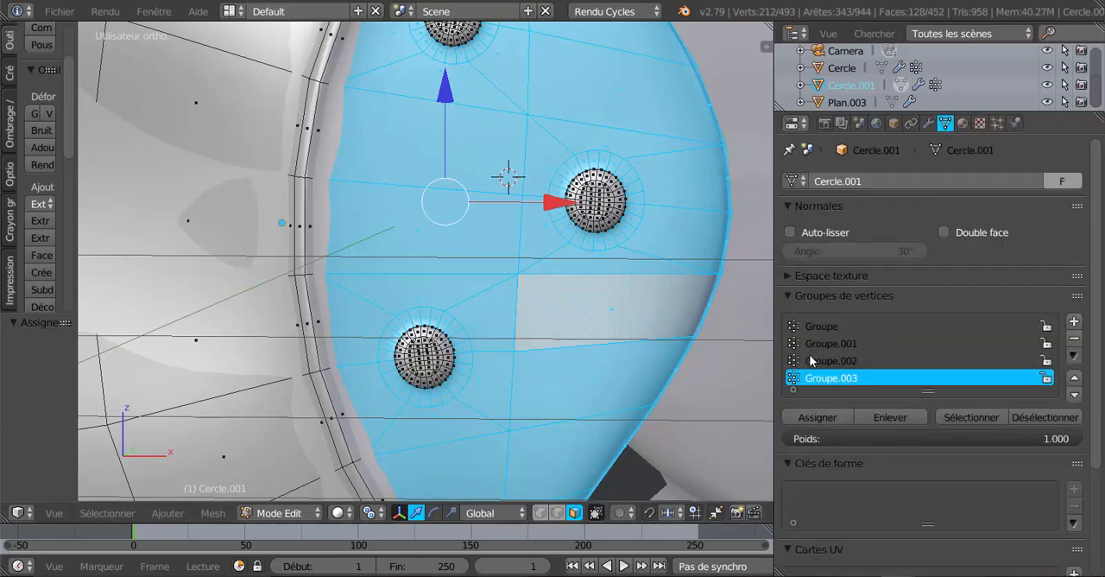
key(a)
click(838, 361)
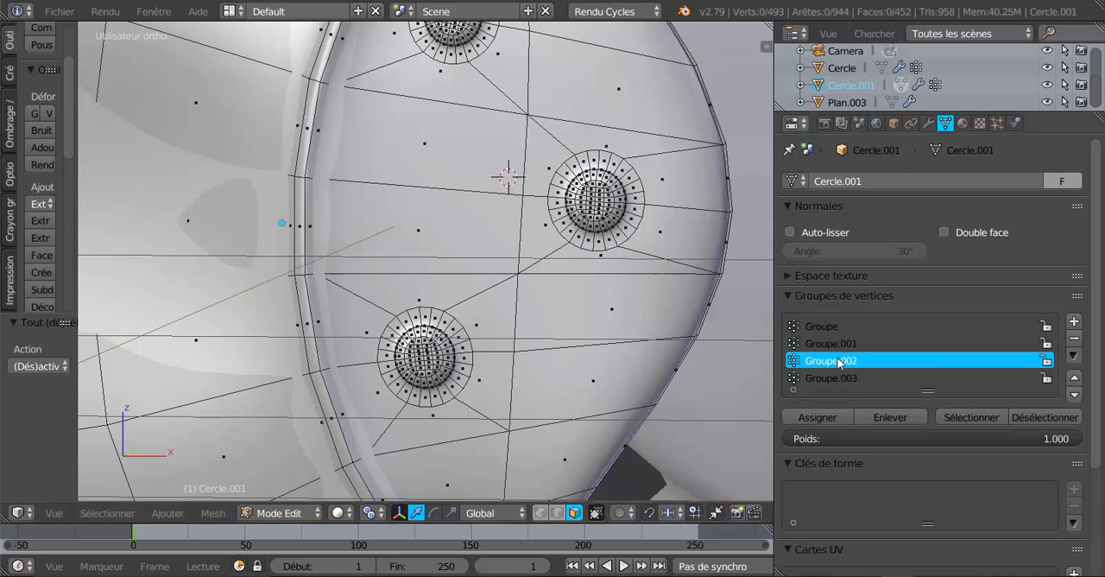
click(990, 423)
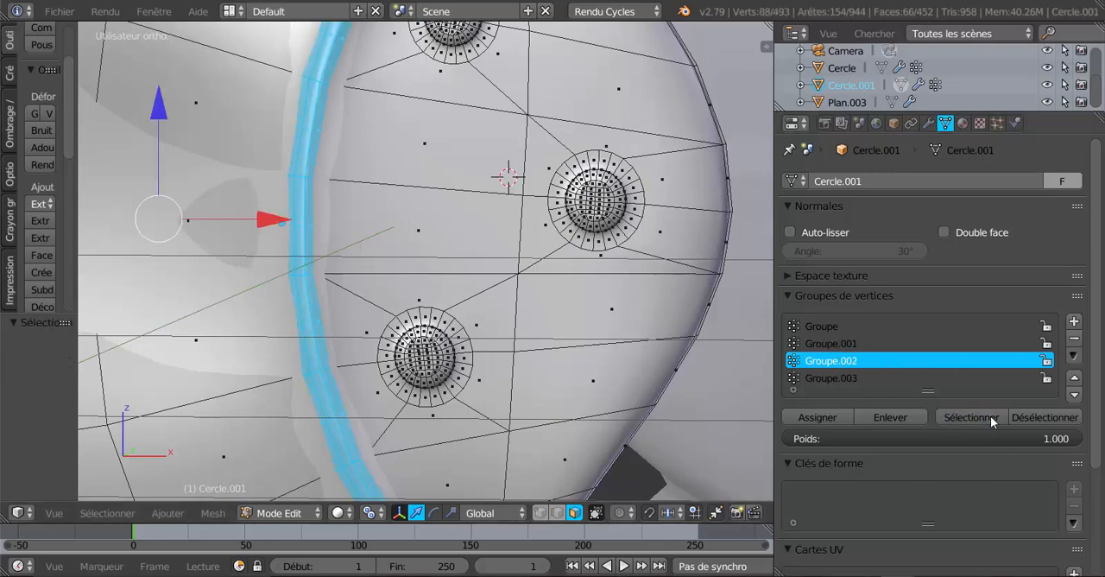
click(825, 344)
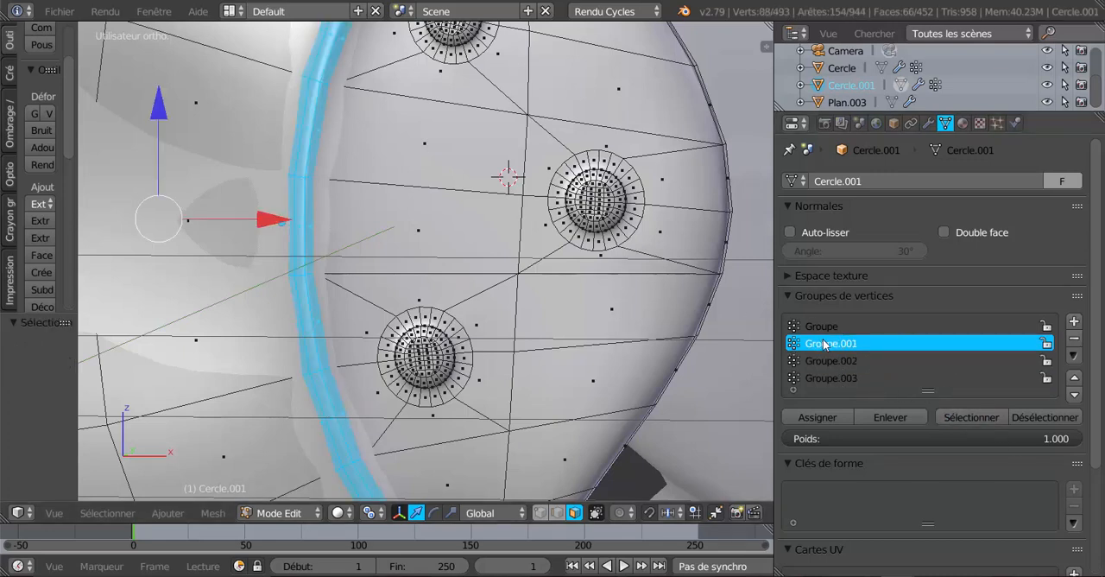
click(983, 416)
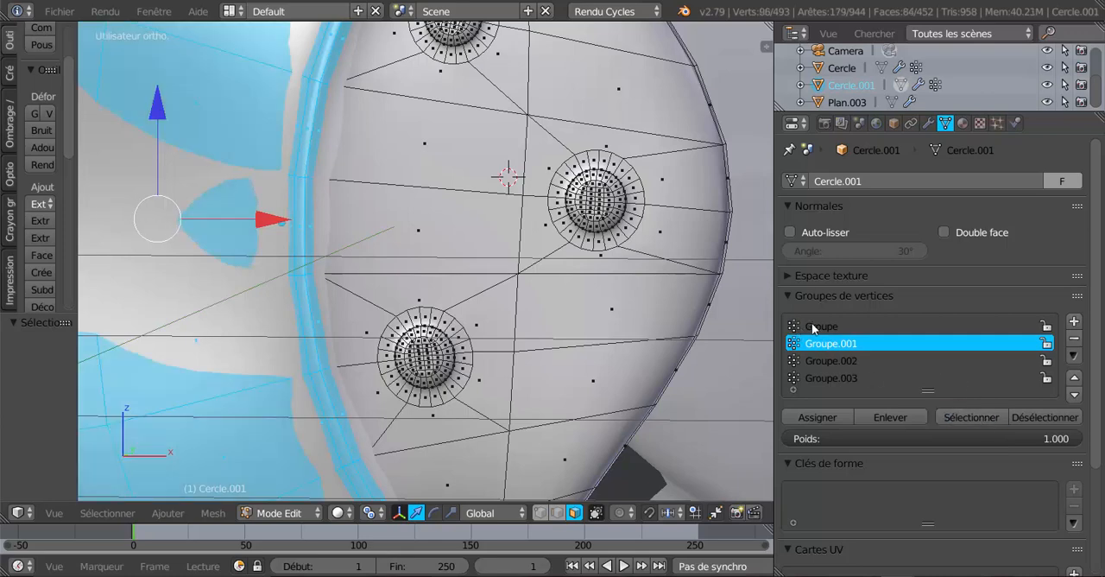
click(815, 326)
click(972, 418)
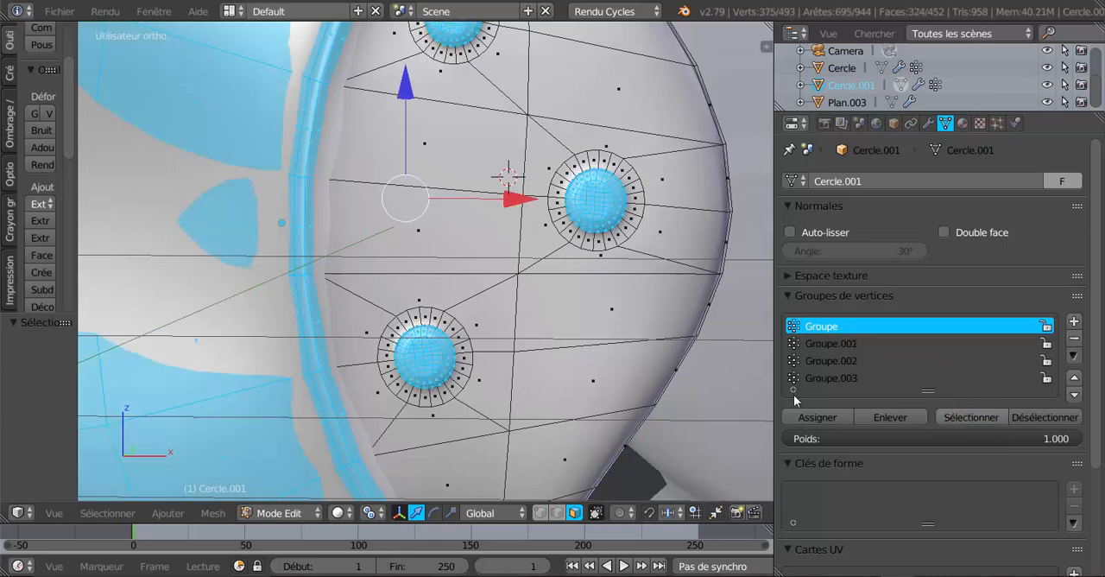
Clear the selection, select only the rivet faces of vertex group Groupe, and open the viewport shading choices
scroll(562, 332, down, 5)
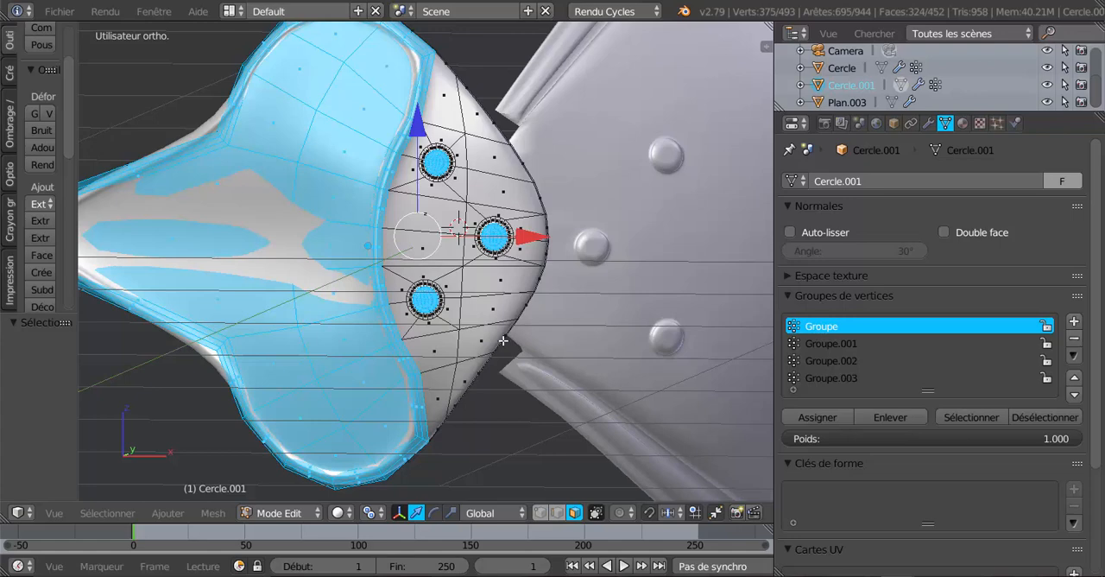
key(a)
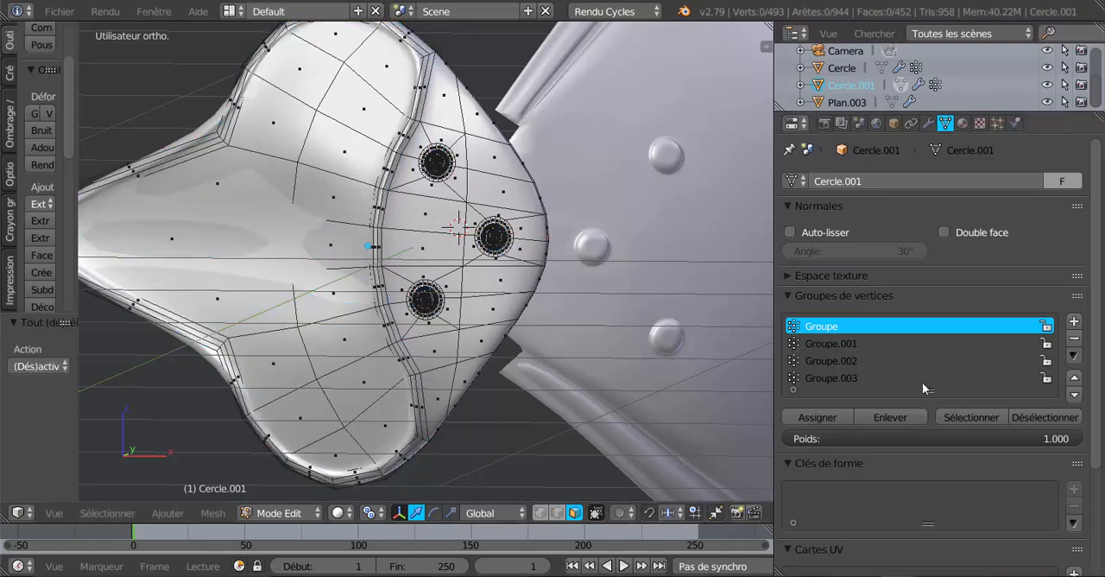
click(966, 417)
scroll(495, 341, up, 5)
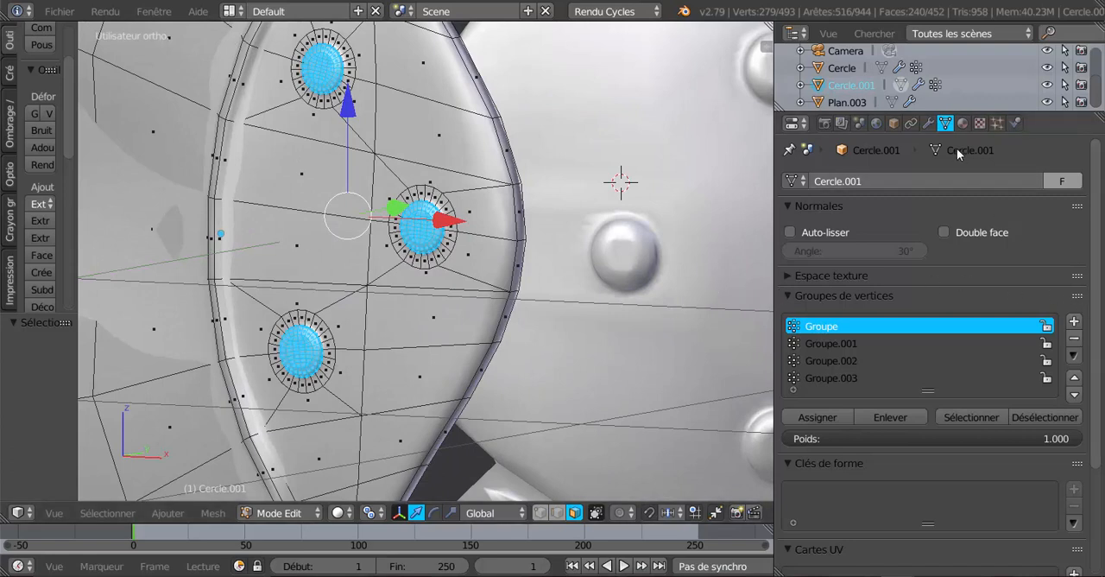
click(340, 513)
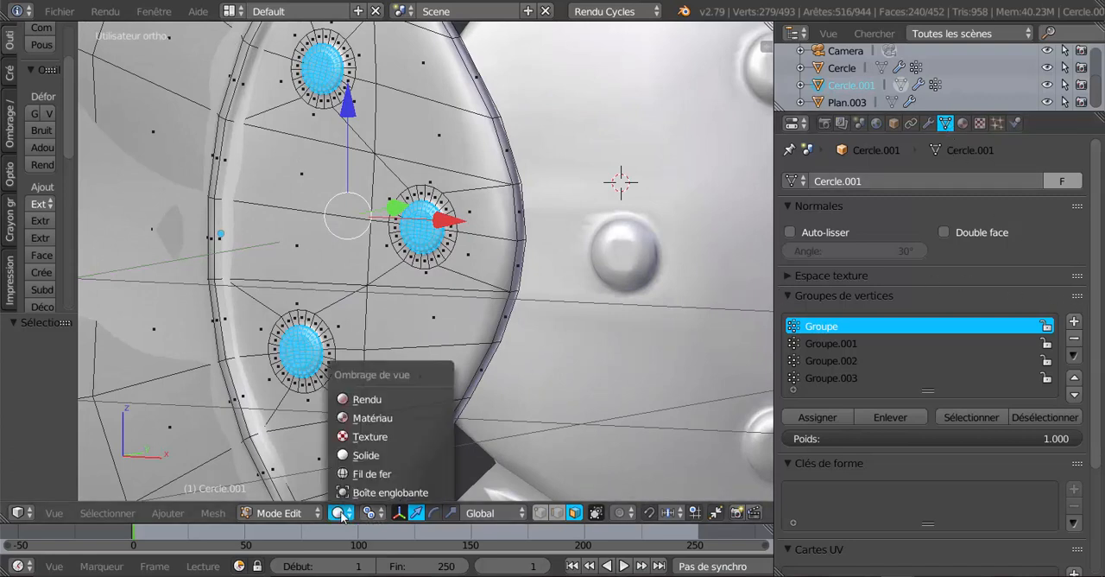
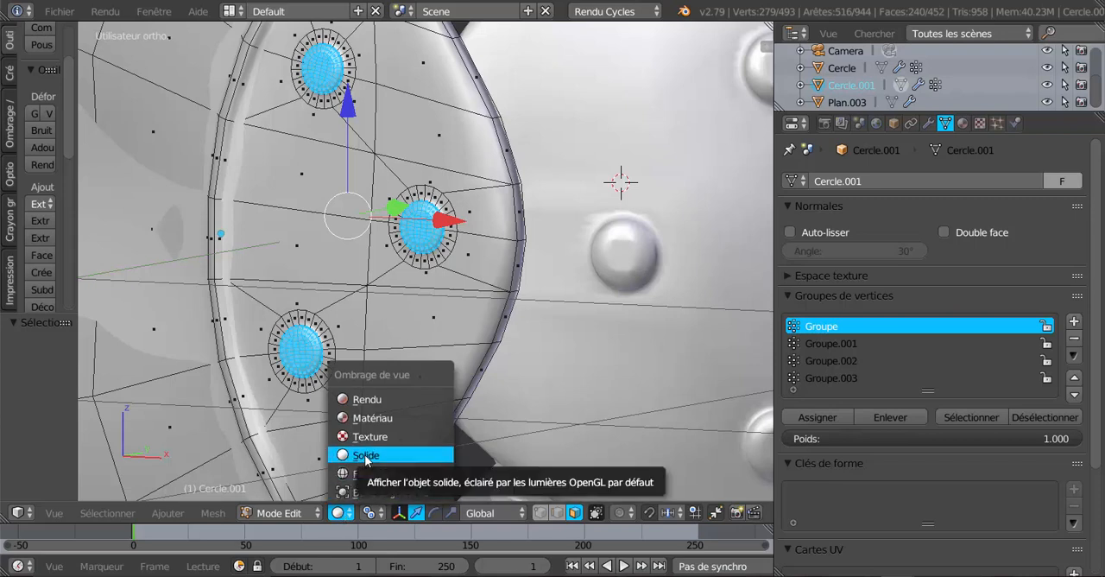
Switch the viewport to Rendu shading and create a new material in an additional slot on Cercle.001
click(373, 400)
scroll(372, 395, down, 3)
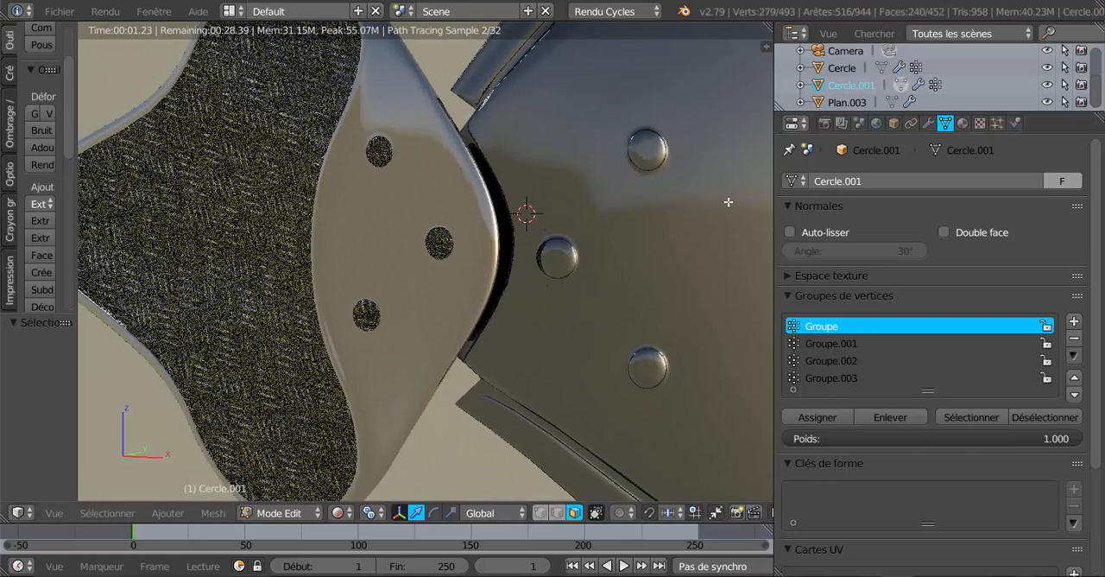
click(963, 124)
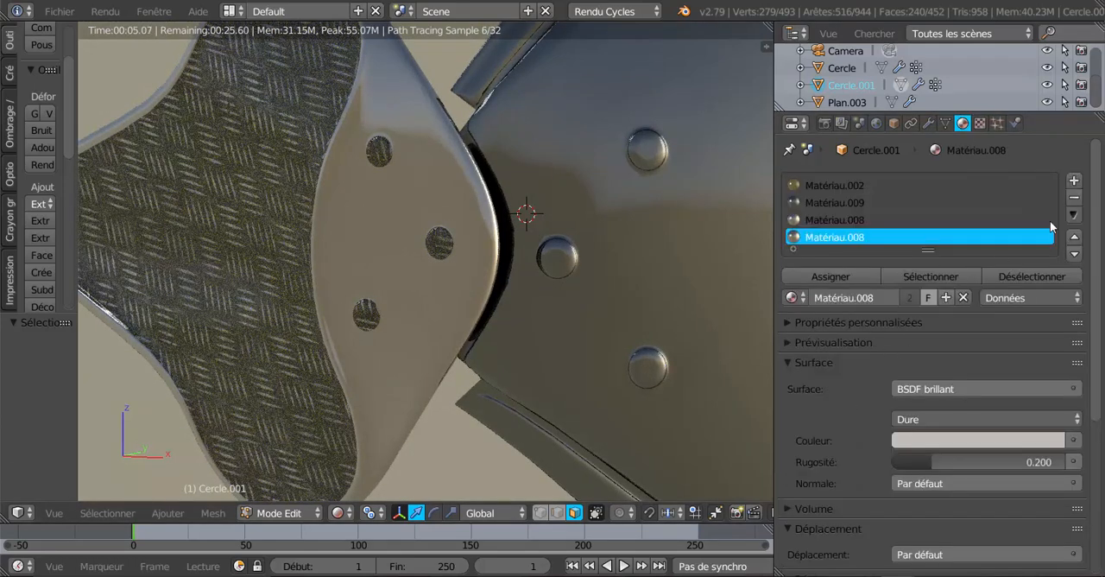
click(1074, 181)
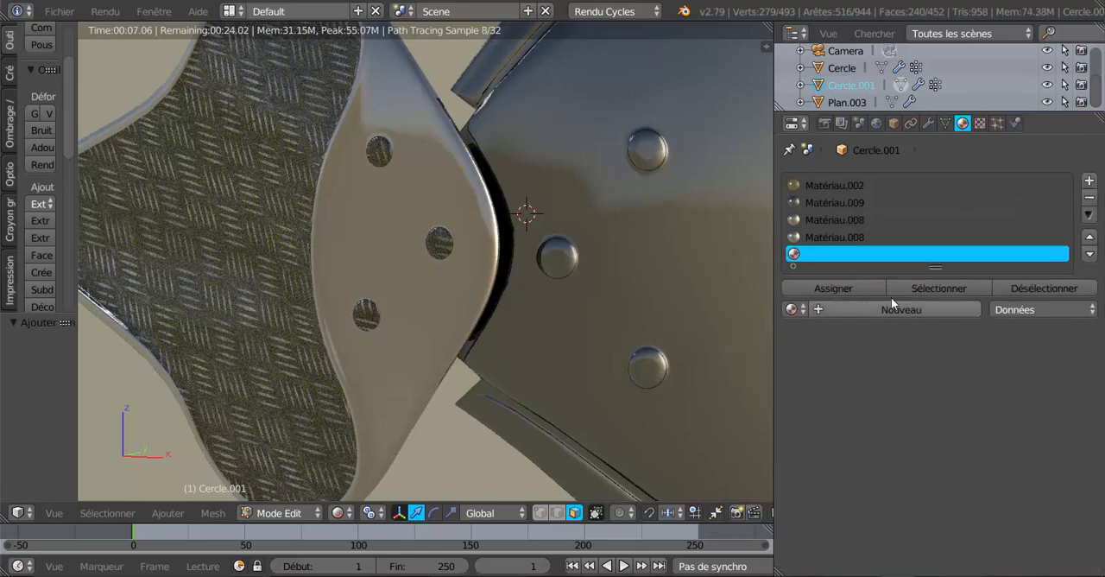
click(897, 308)
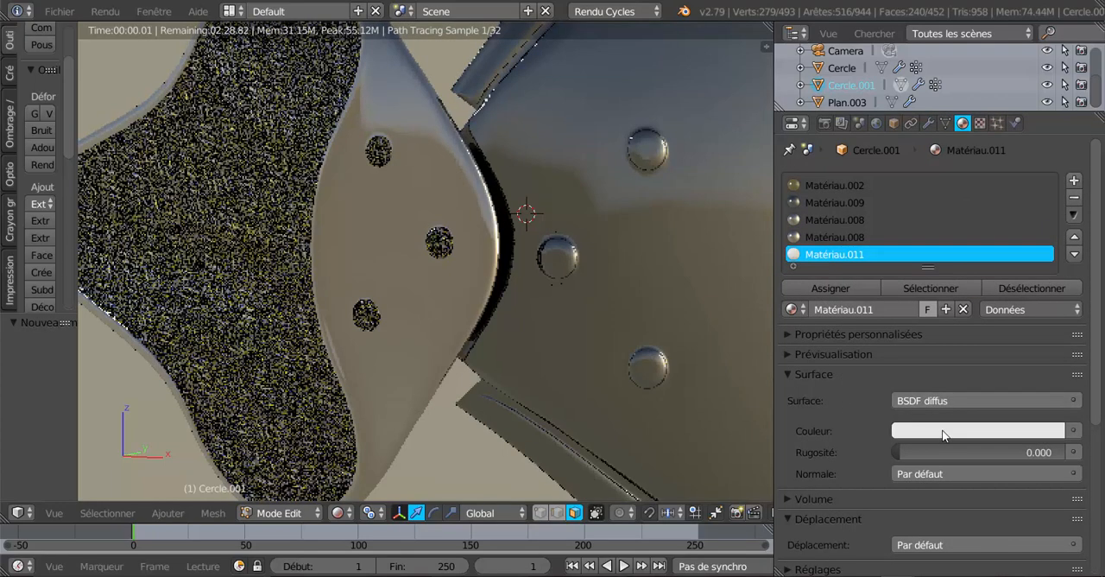
Give the new material a BSDF Toon surface of type Brillant and assign it to the selected rivet faces
click(948, 402)
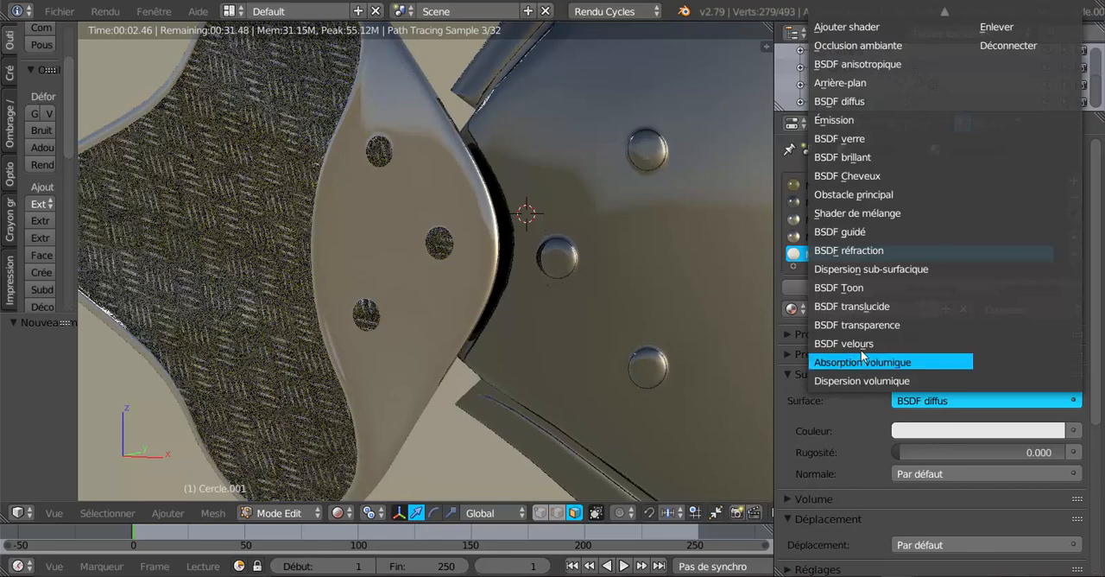
click(857, 287)
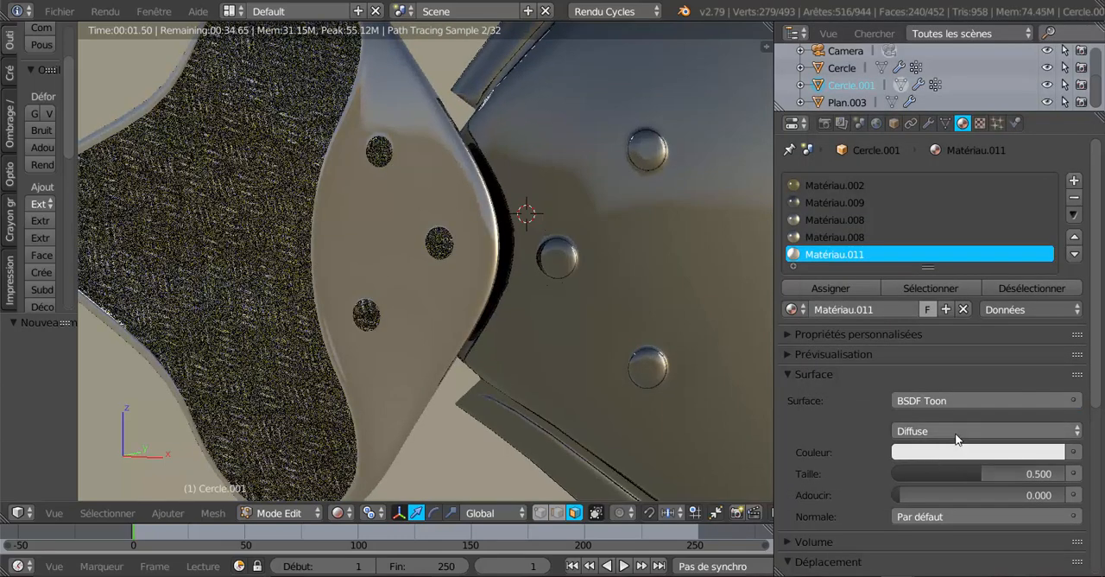
click(957, 440)
click(954, 397)
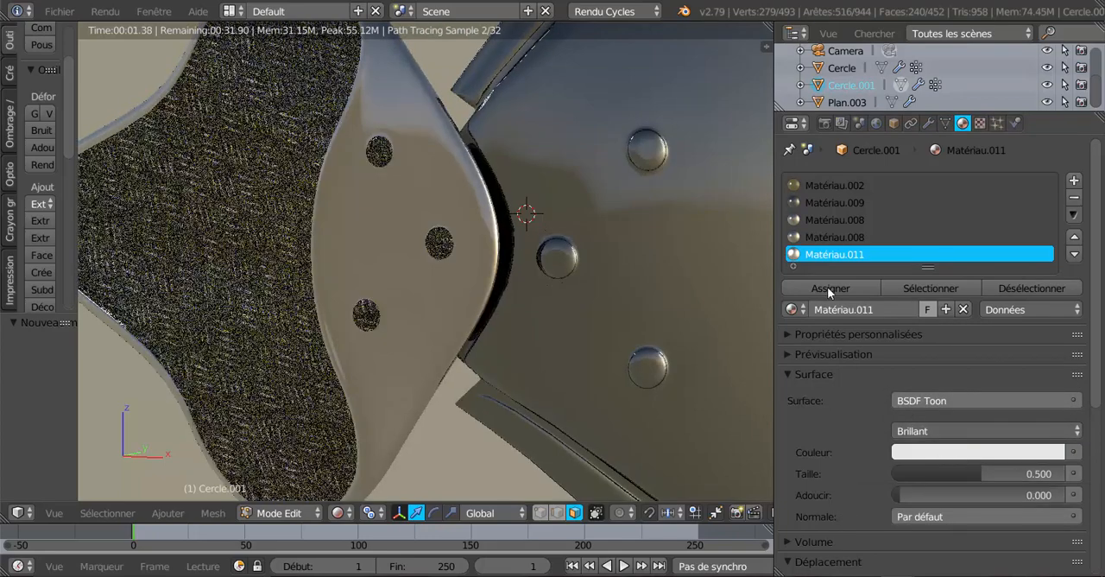
click(828, 287)
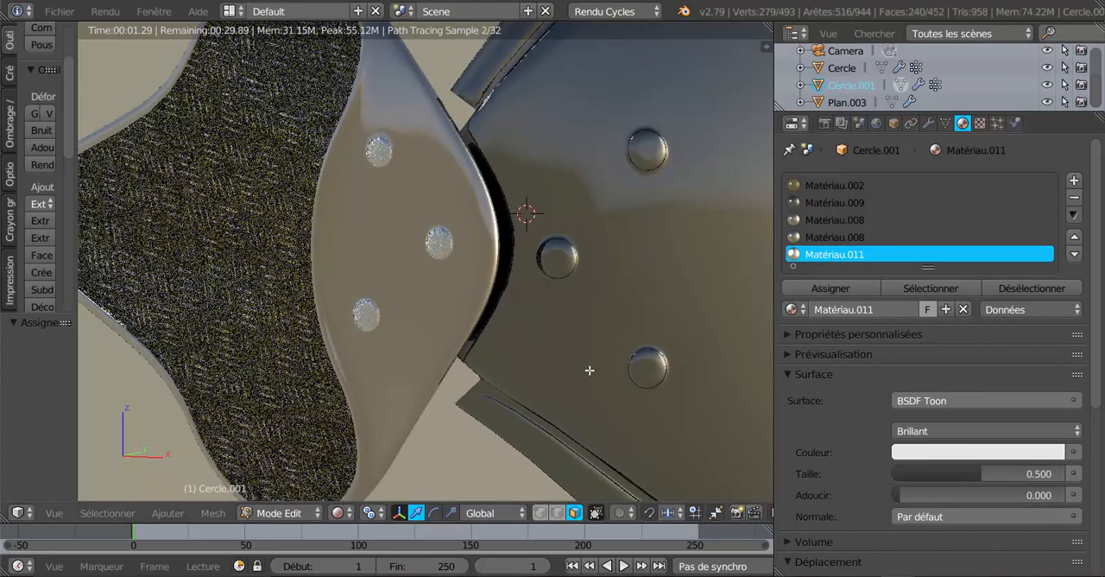
scroll(589, 370, down, 2)
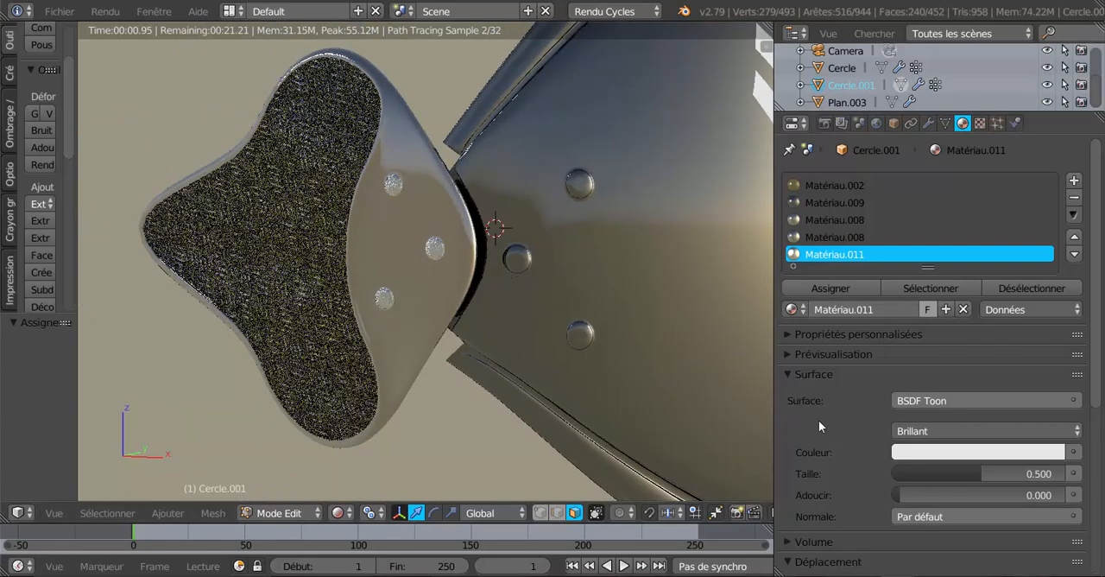
Rename the rivets' new material as rivet
click(873, 308)
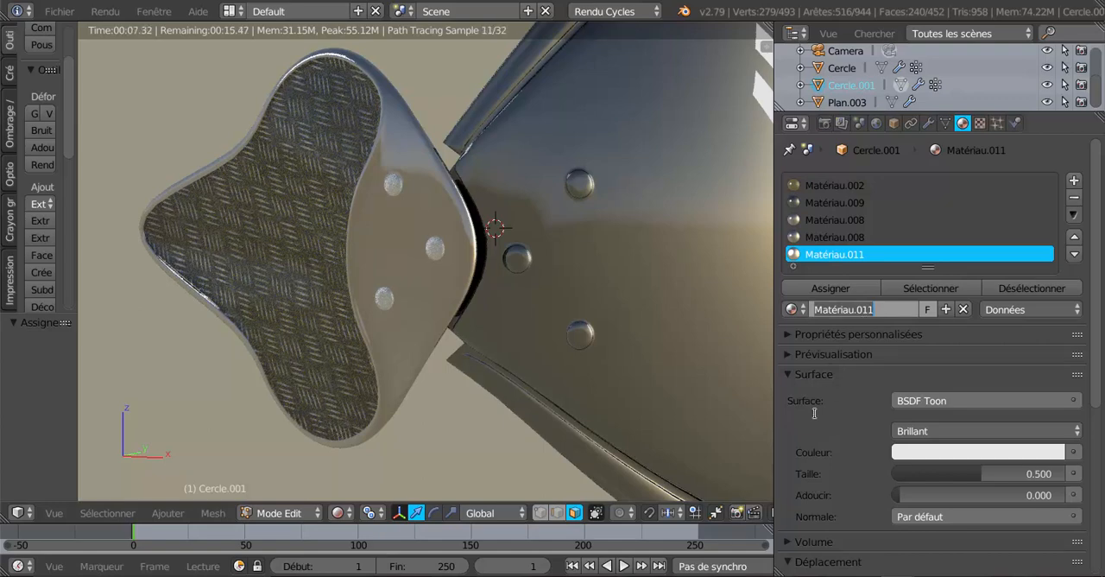
text(riv)
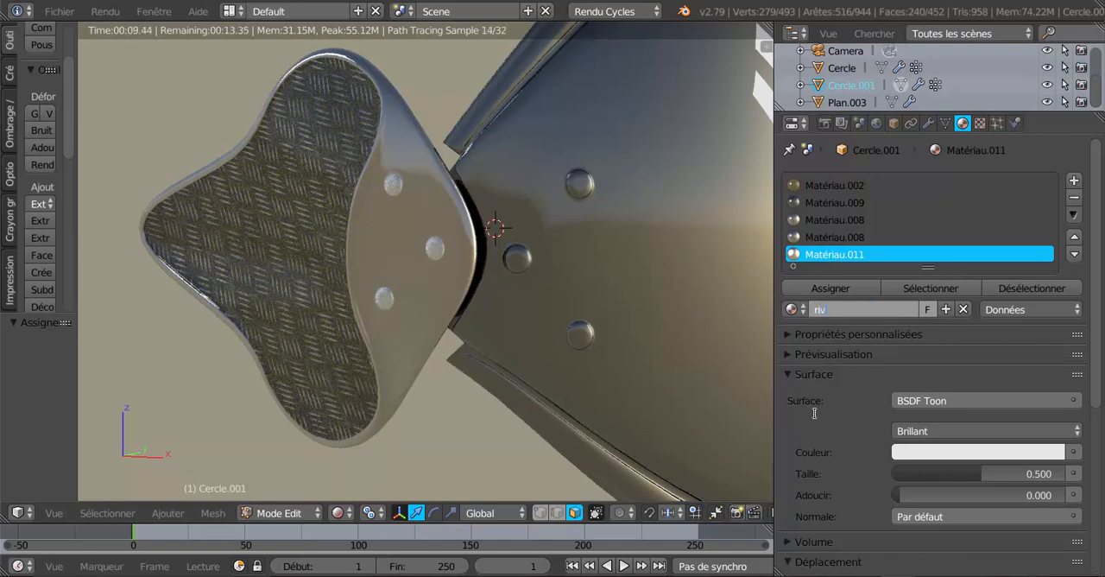
text(et)
key(Return)
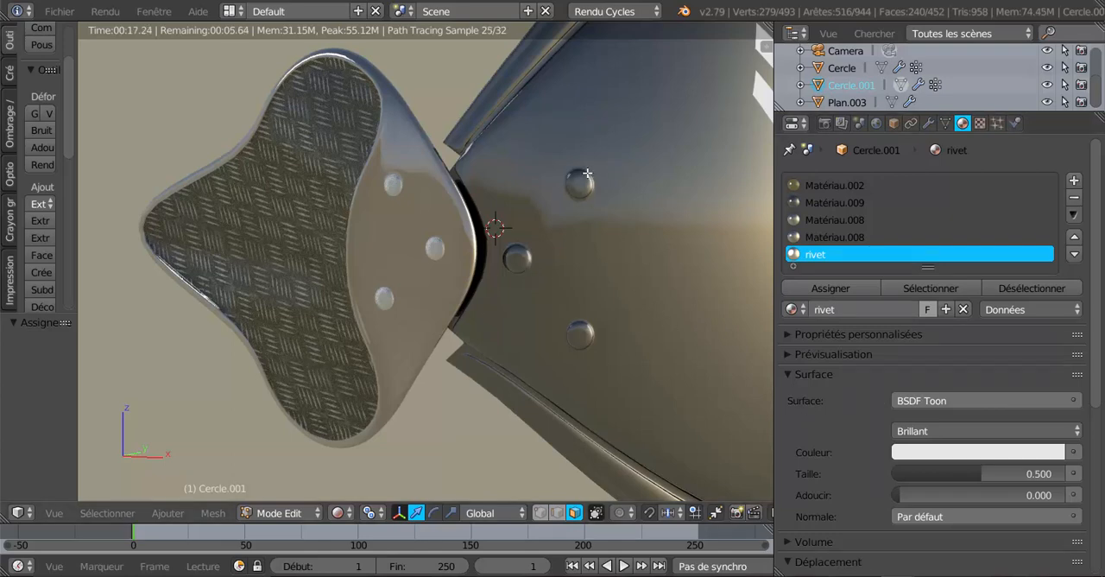
Set the rivet material's Taille to 0.450, darken its colour slightly to light grey, and view the rivets from another angle
drag(979, 471, 973, 471)
click(980, 456)
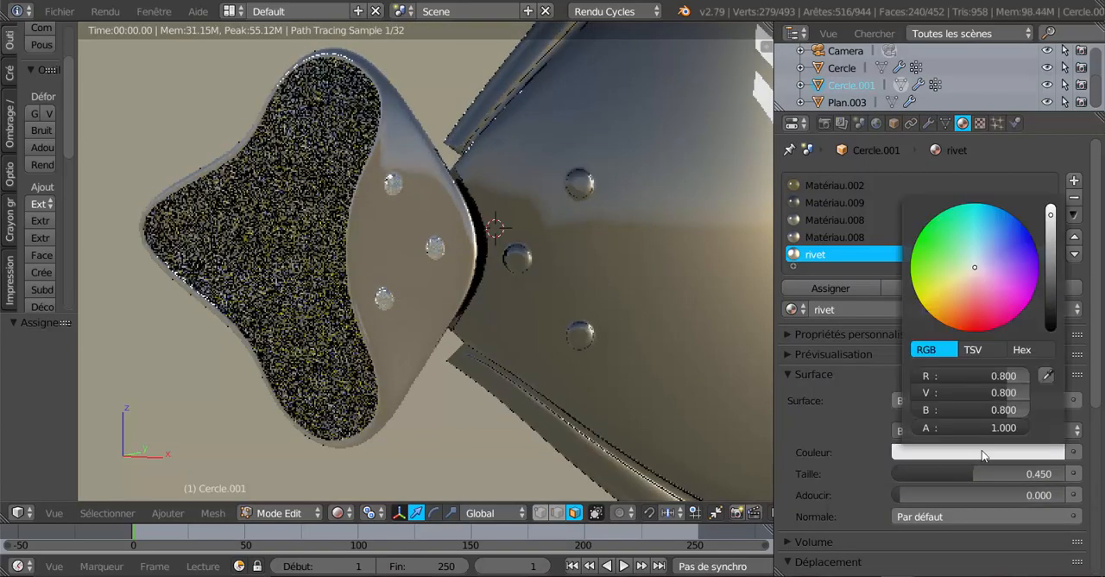
drag(1051, 225, 1051, 226)
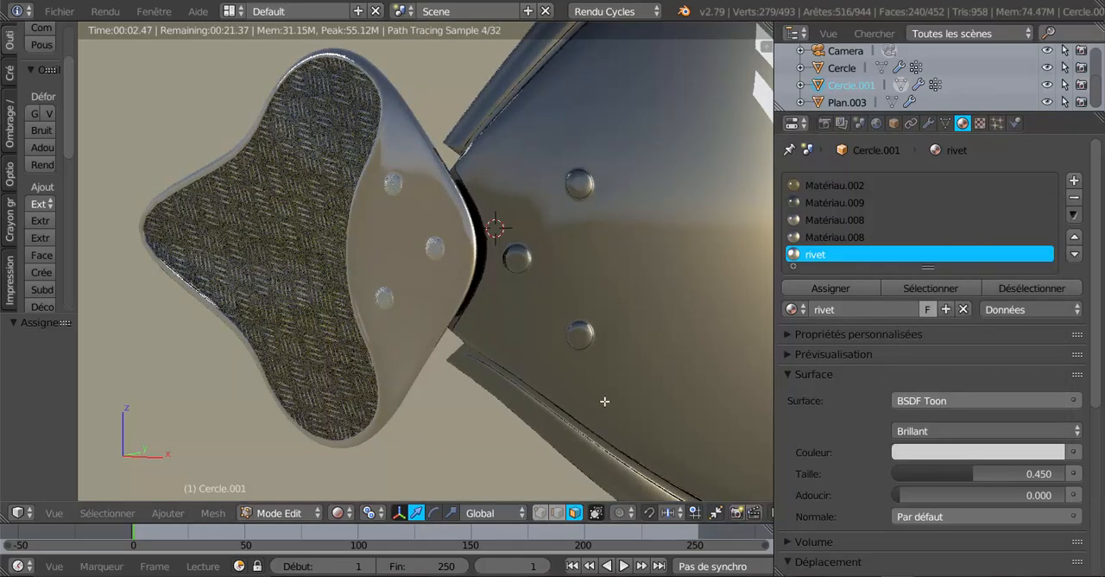
middle_drag(604, 401, 682, 405)
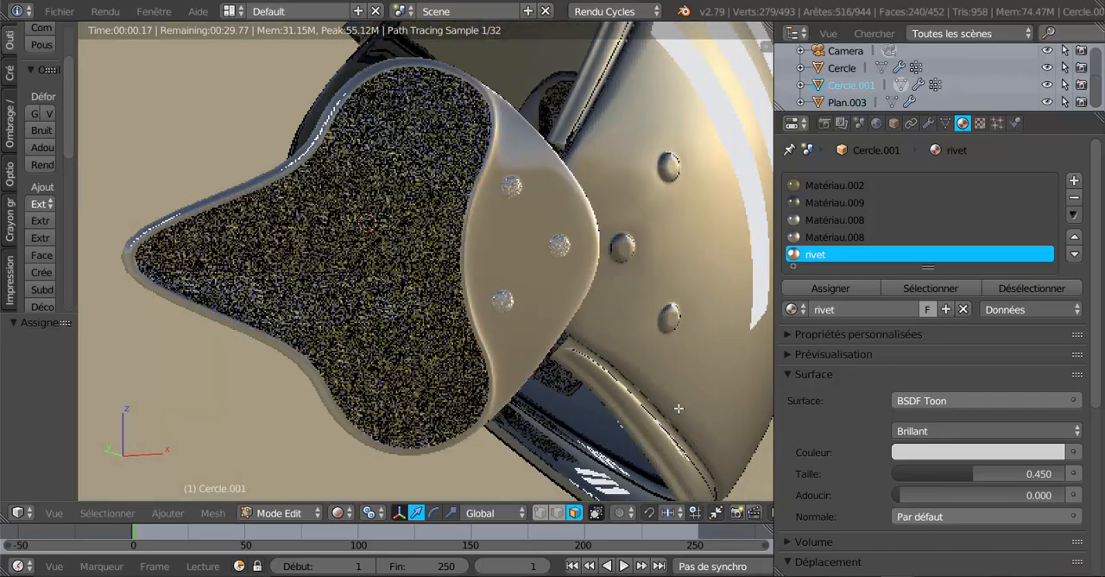
scroll(679, 406, up, 2)
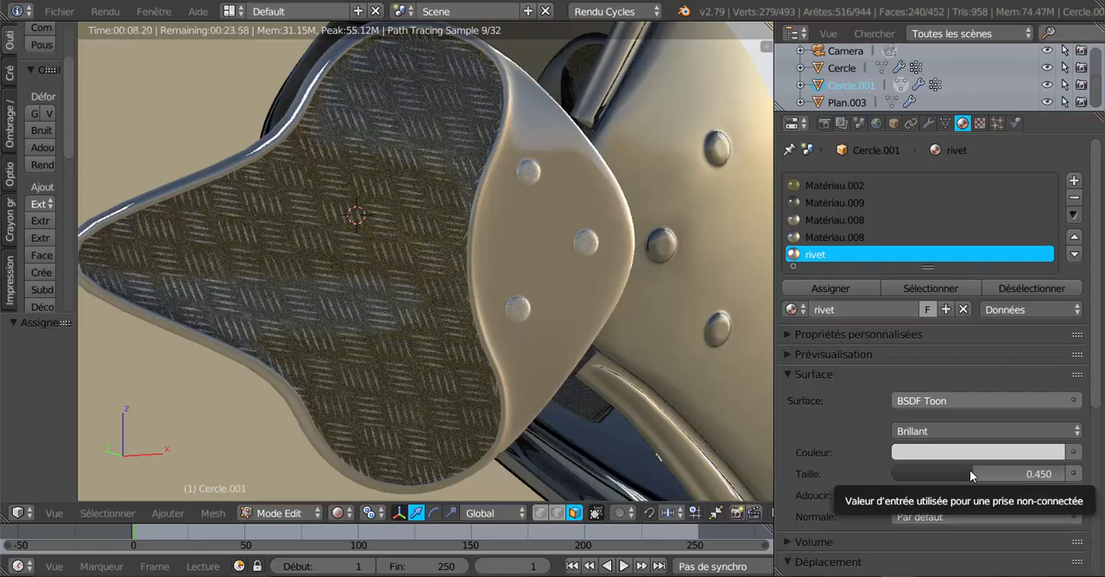
Try larger and smaller Taille values for the rivet material, settling on 0.180
drag(970, 469, 1023, 473)
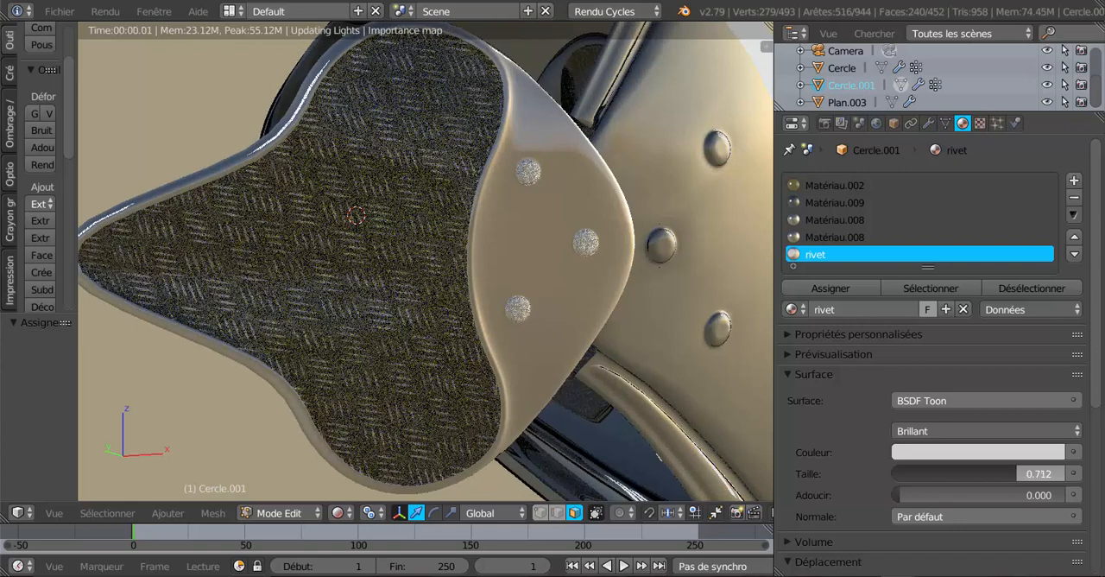
drag(1023, 473, 920, 473)
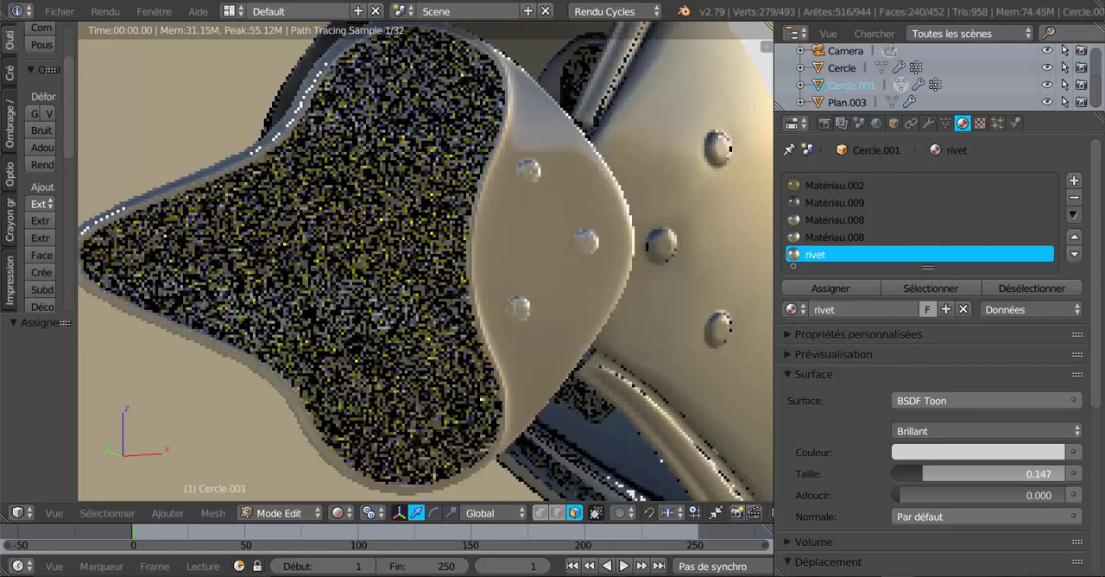
drag(920, 473, 927, 473)
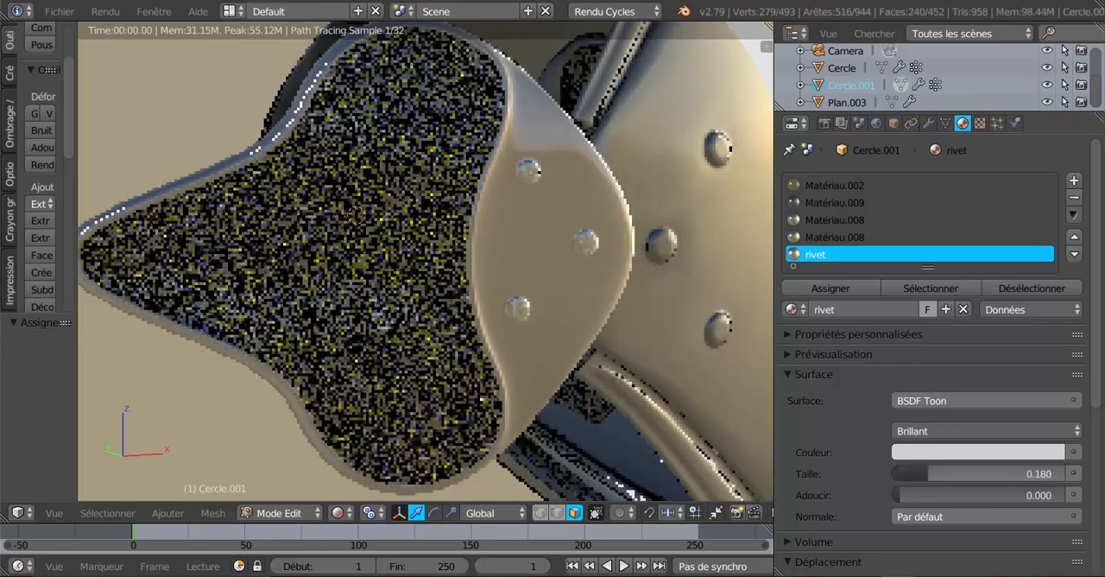
scroll(663, 322, down, 2)
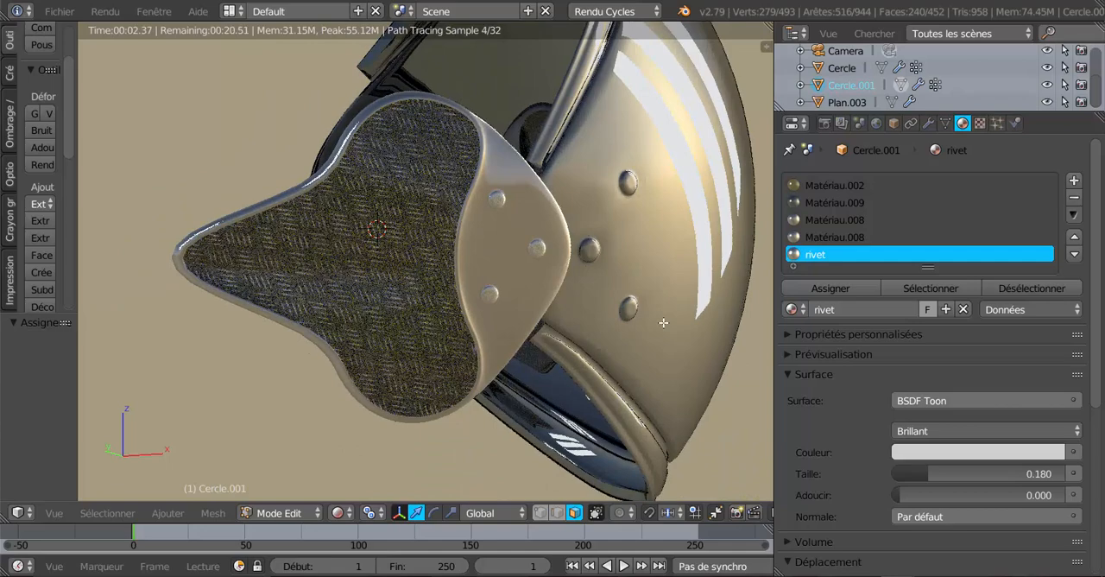
scroll(663, 322, up, 1)
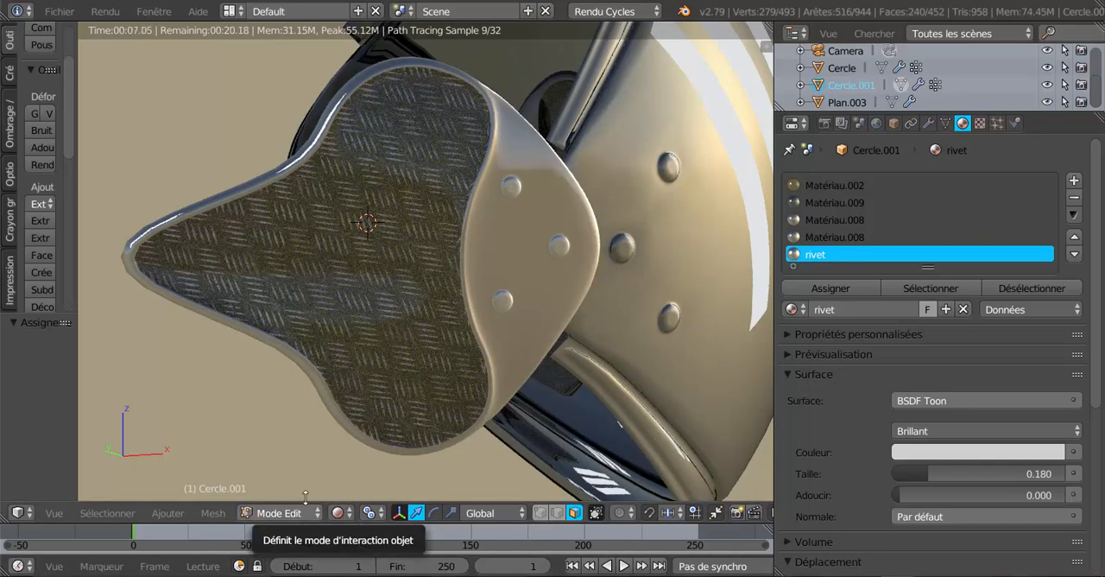
Leave editing of Cercle.001, select the Cercle armour shell, and put it in edit mode with Solide shading
key(Tab)
right_click(638, 354)
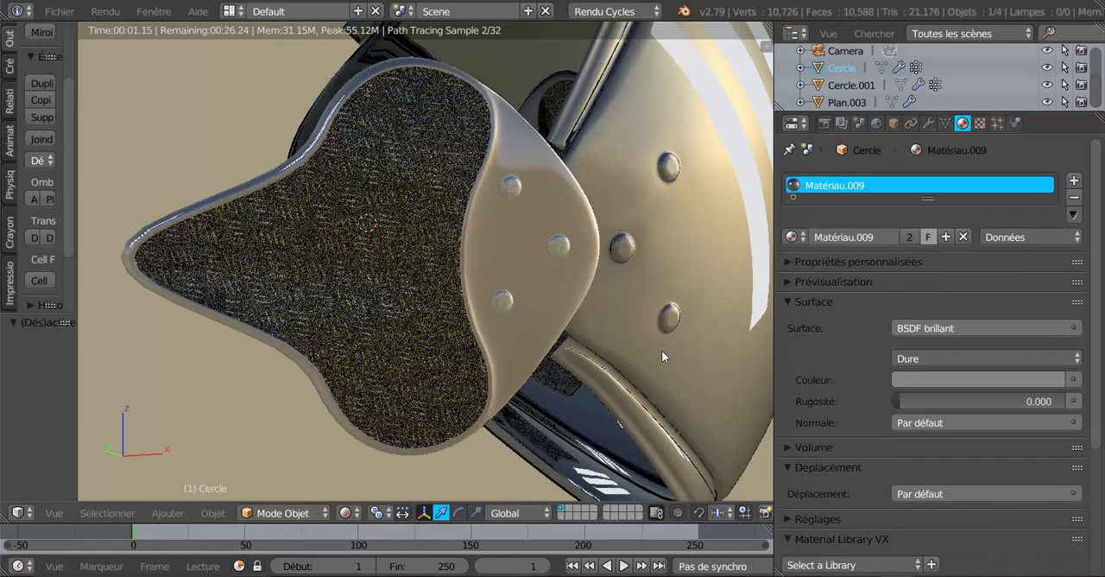
key(Tab)
click(337, 515)
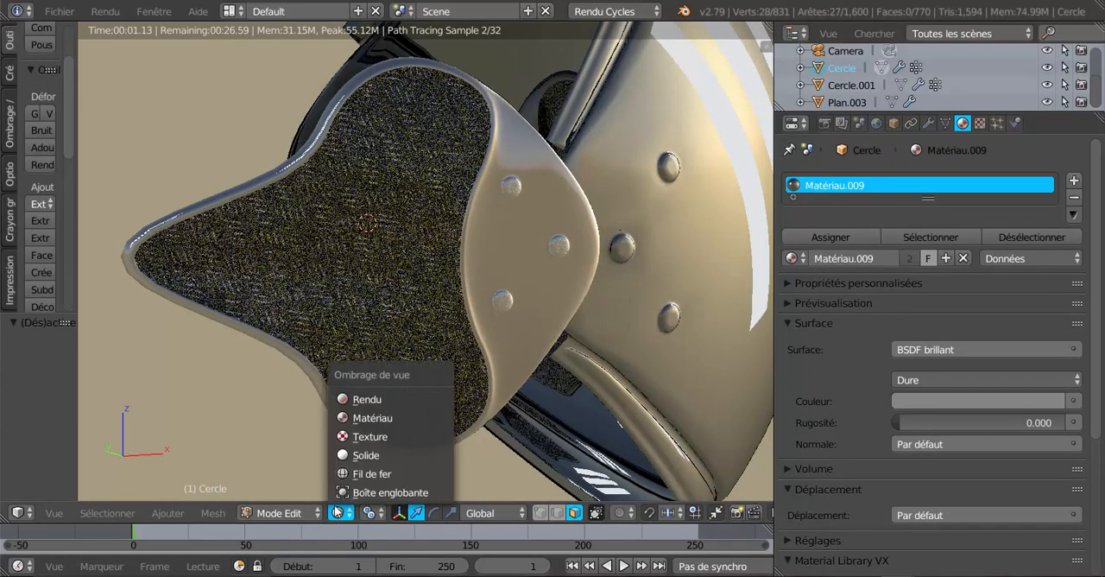
click(363, 400)
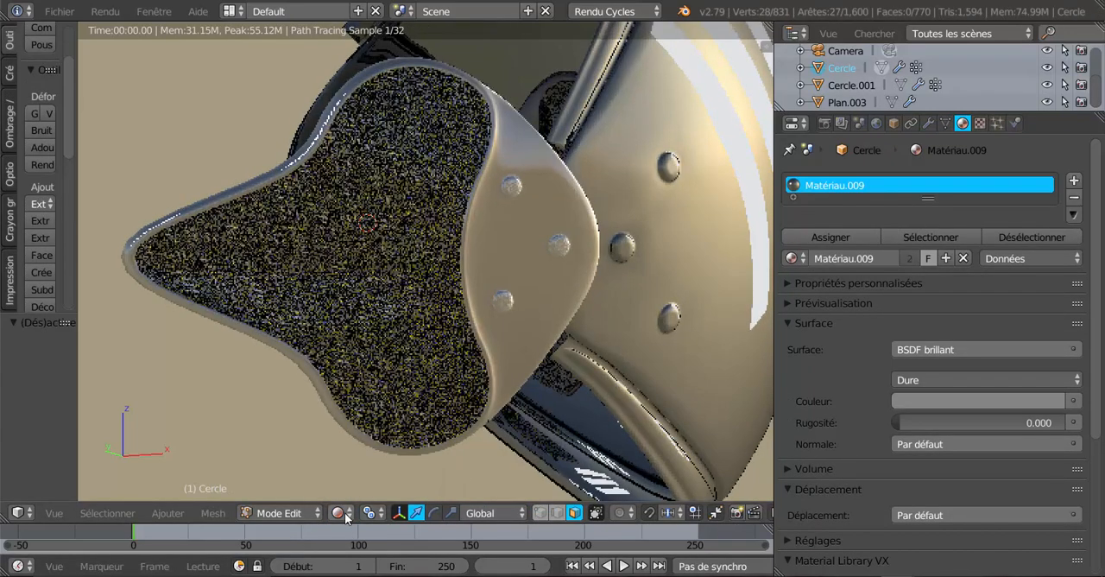
click(339, 513)
click(362, 454)
key(KP_5)
scroll(465, 400, up, 4)
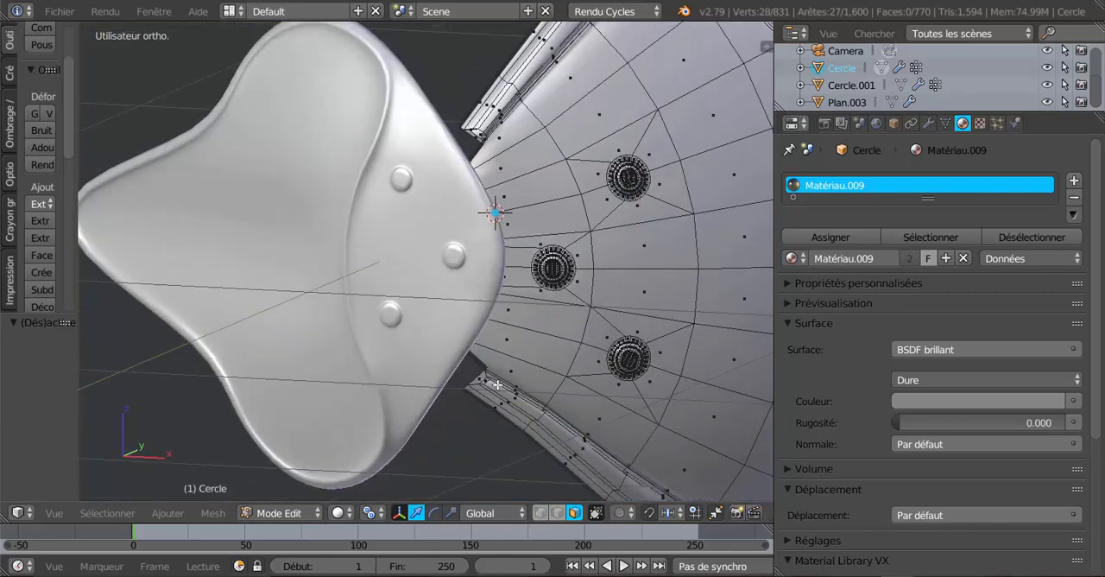
Select the vertex group Groupe of Cercle to check which faces it holds, and deselect it again
middle_drag(611, 348, 557, 351)
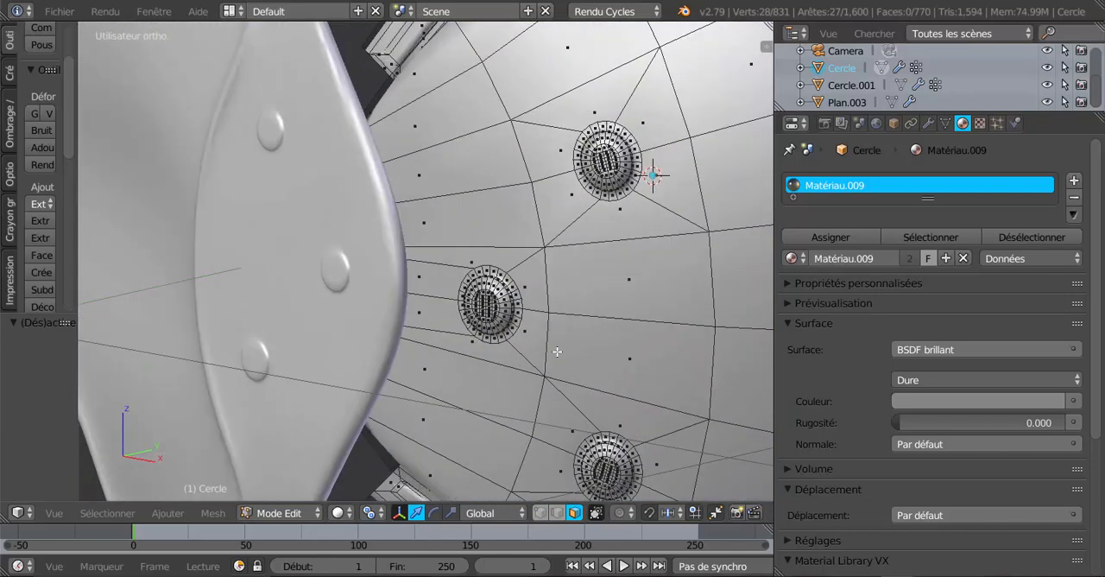
scroll(555, 336, up, 2)
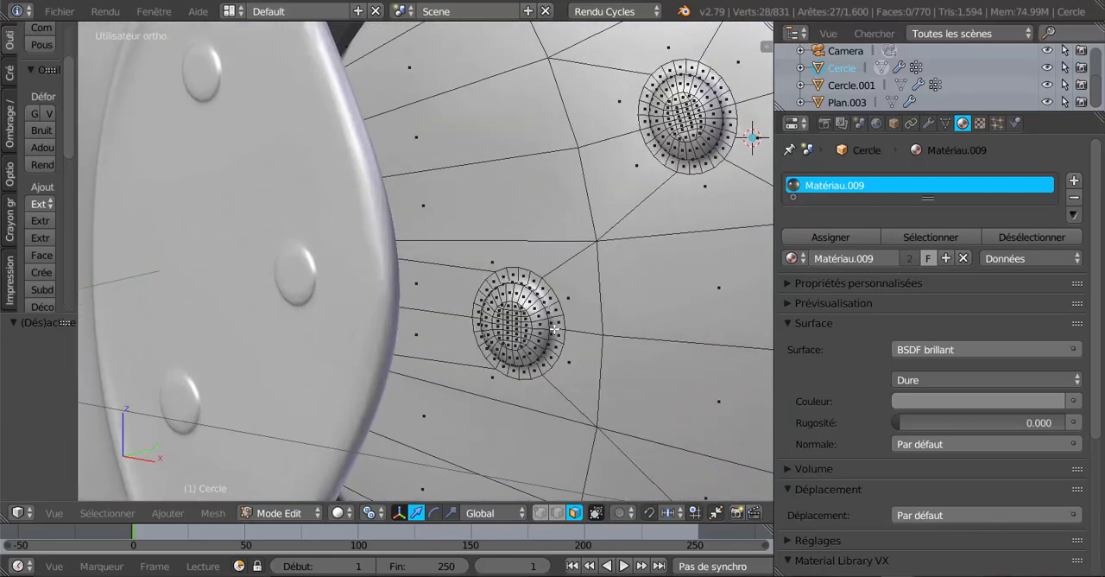
click(945, 123)
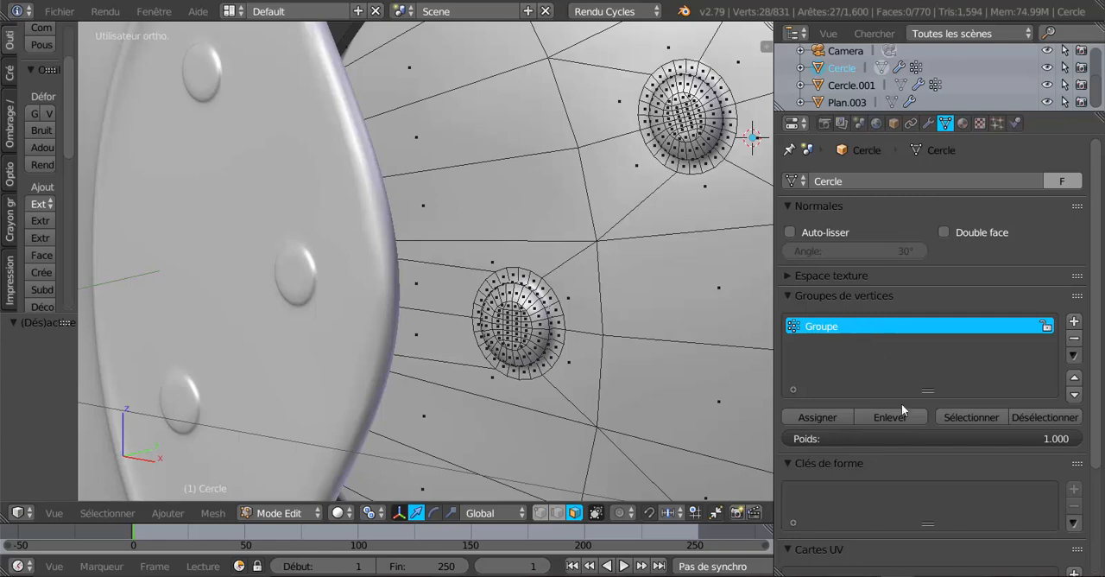
click(965, 418)
scroll(678, 367, down, 5)
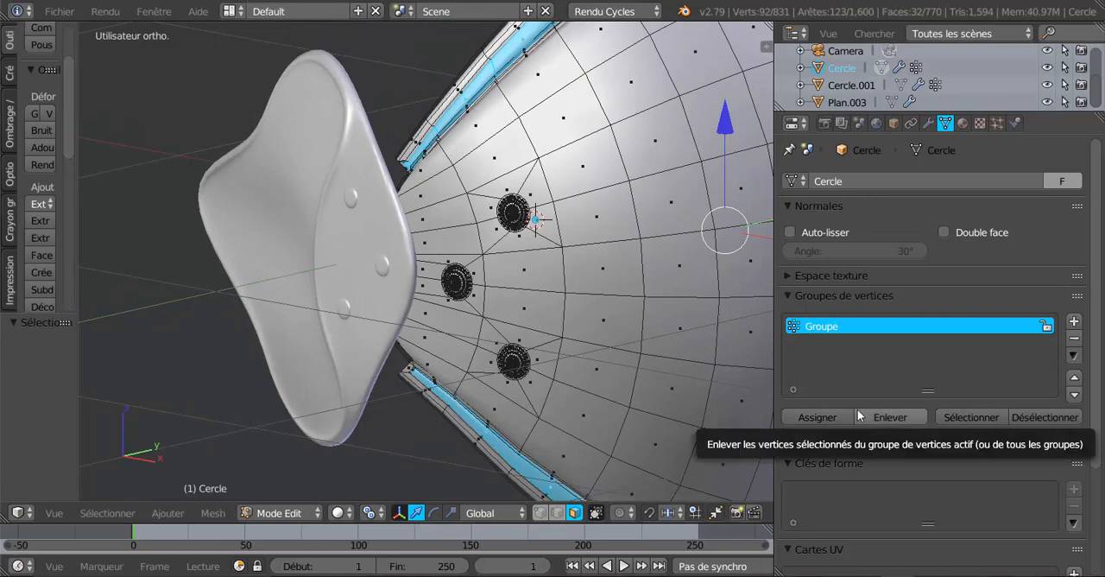
scroll(747, 391, up, 1)
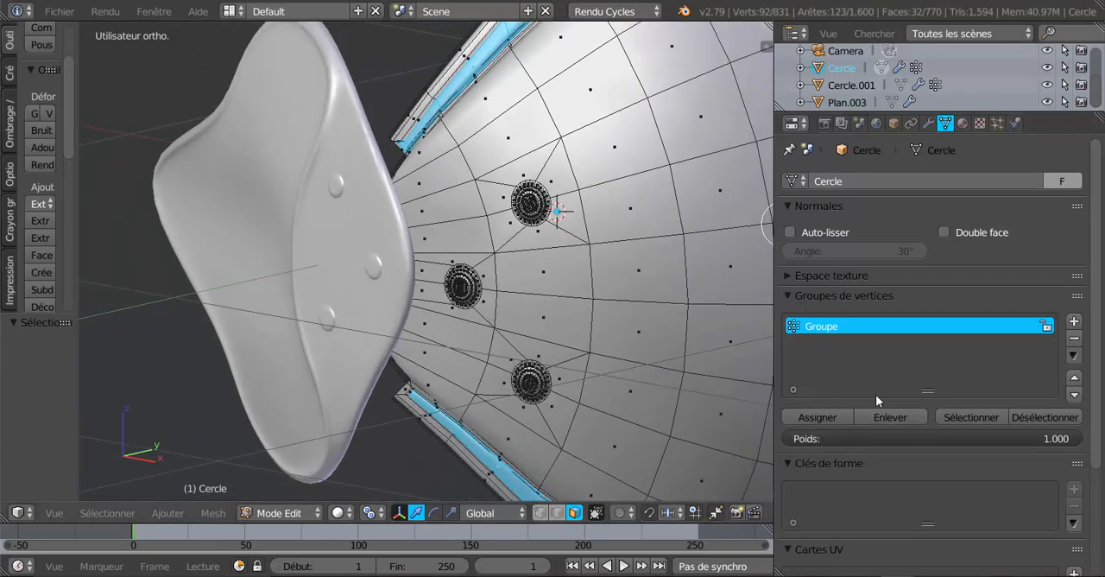
click(1045, 417)
Select all dome faces of the middle rivet on the Cercle shell, leaving out the stray faces of the surrounding ring
scroll(488, 349, up, 4)
scroll(487, 349, up, 4)
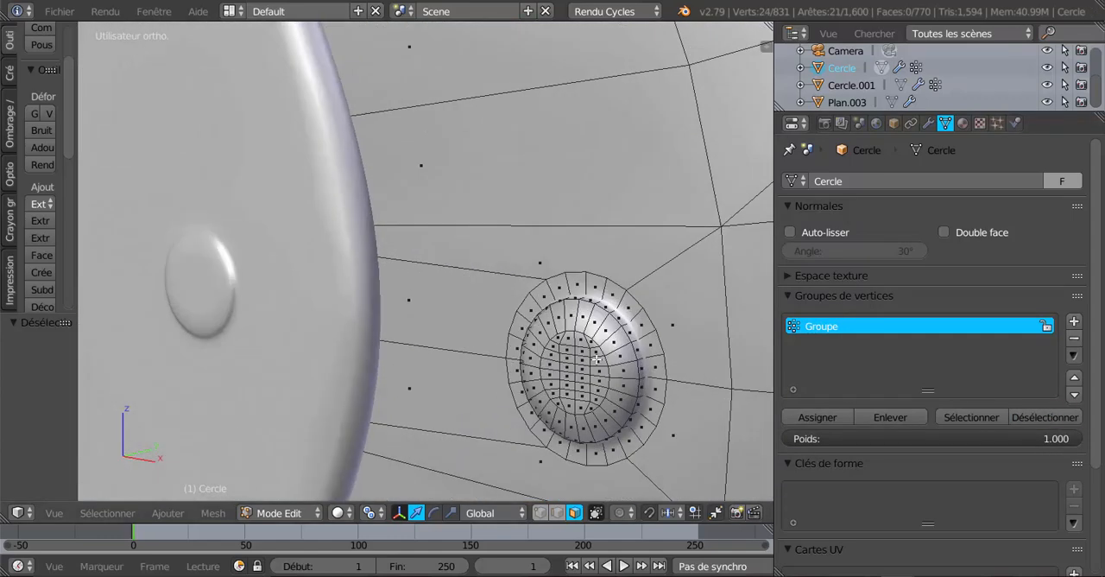
middle_drag(595, 361, 562, 362)
scroll(455, 369, up, 2)
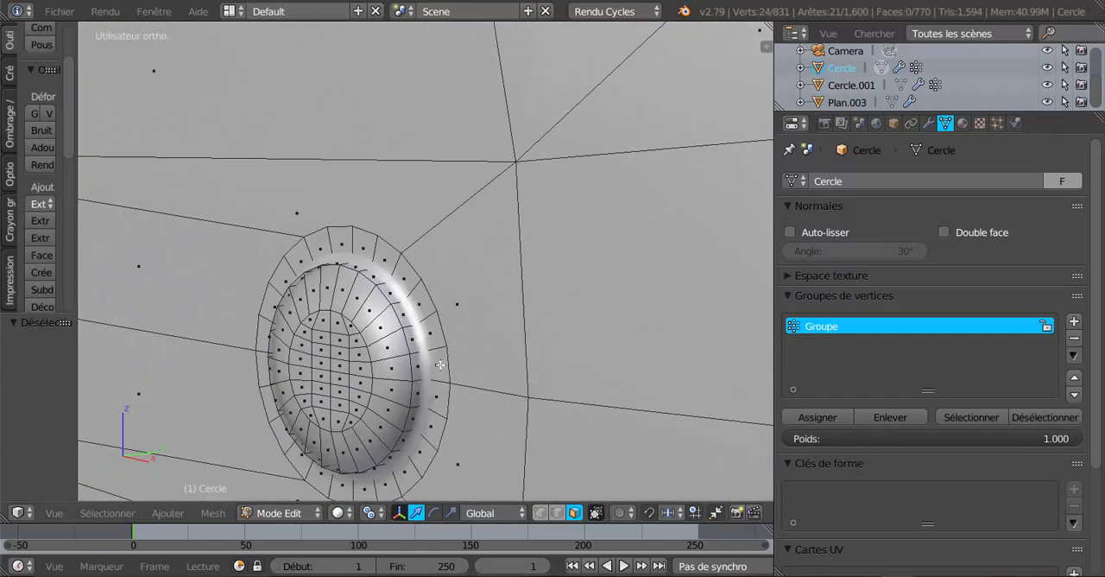
scroll(437, 367, up, 2)
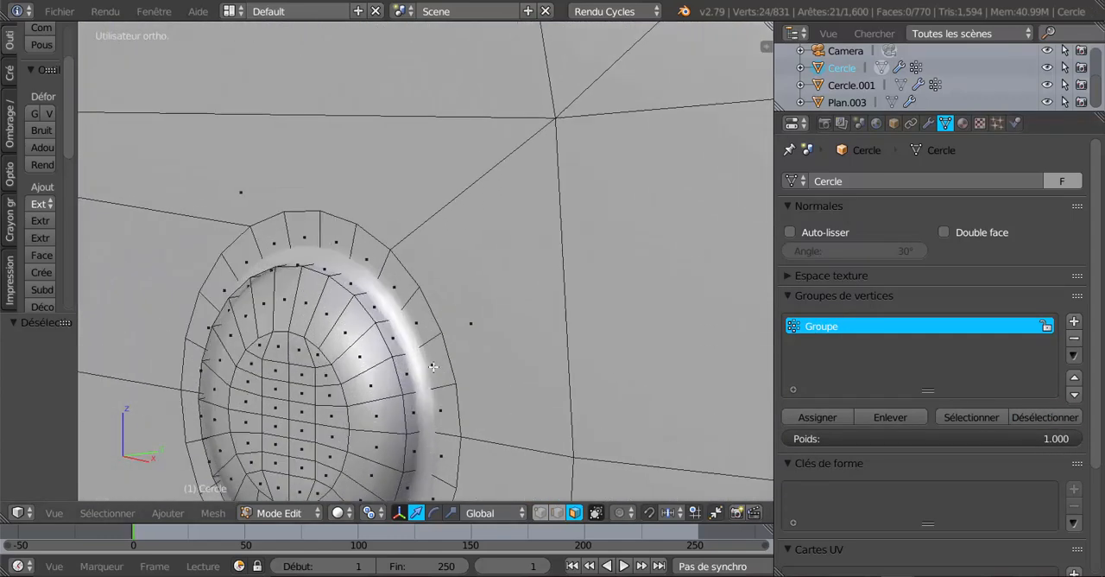
alt+shift+click(390, 357)
alt+shift+click(373, 362)
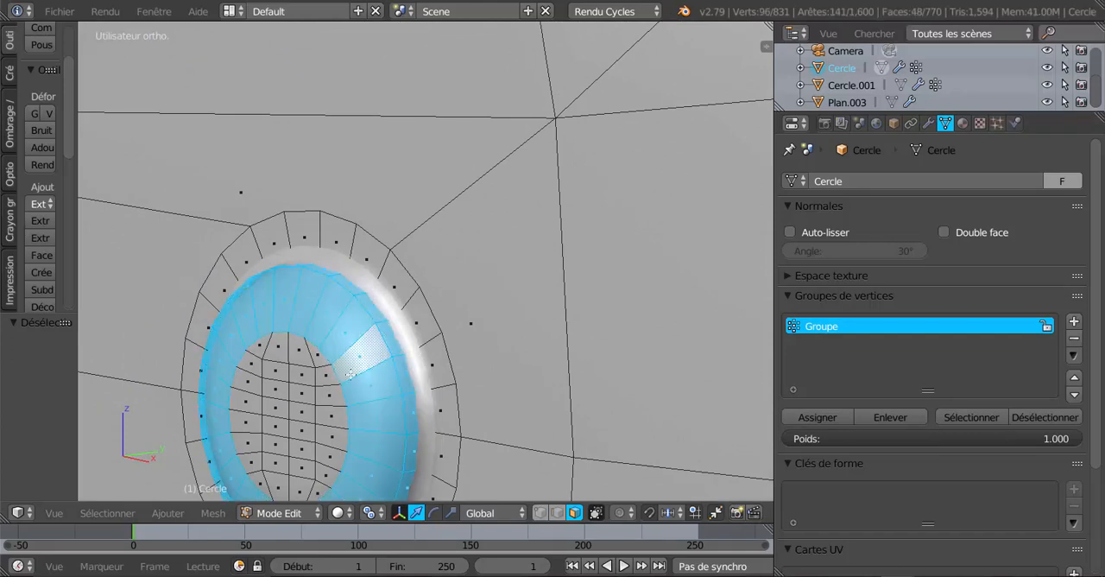
alt+shift+click(243, 370)
alt+shift+click(285, 458)
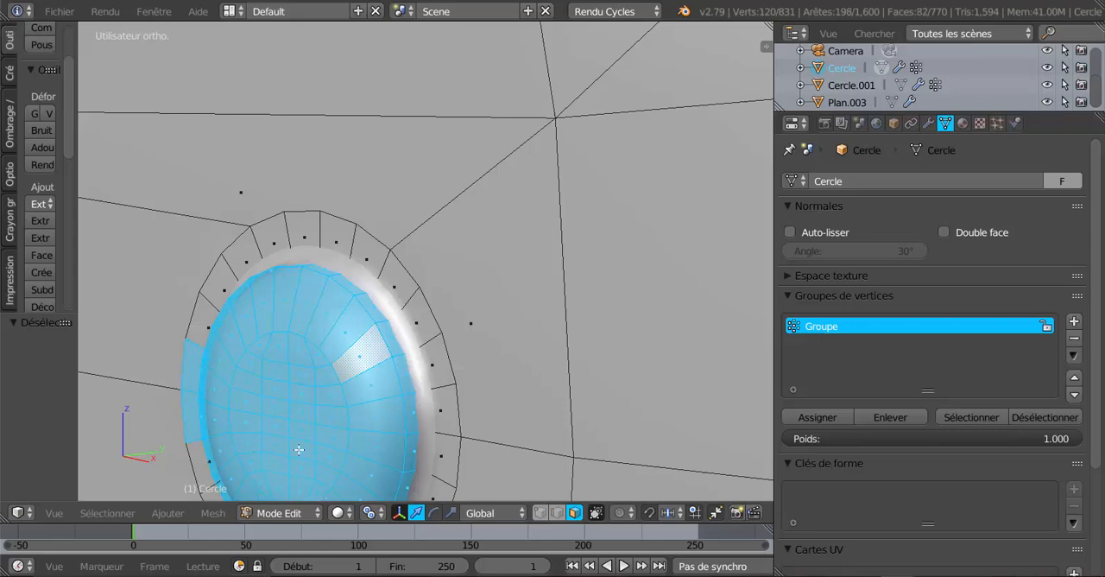
middle_drag(163, 347, 153, 443)
right_click(153, 443)
scroll(159, 436, down, 10)
Add all dome faces of the upper rivet on the shell to the selection, without its surrounding ring
scroll(532, 307, up, 12)
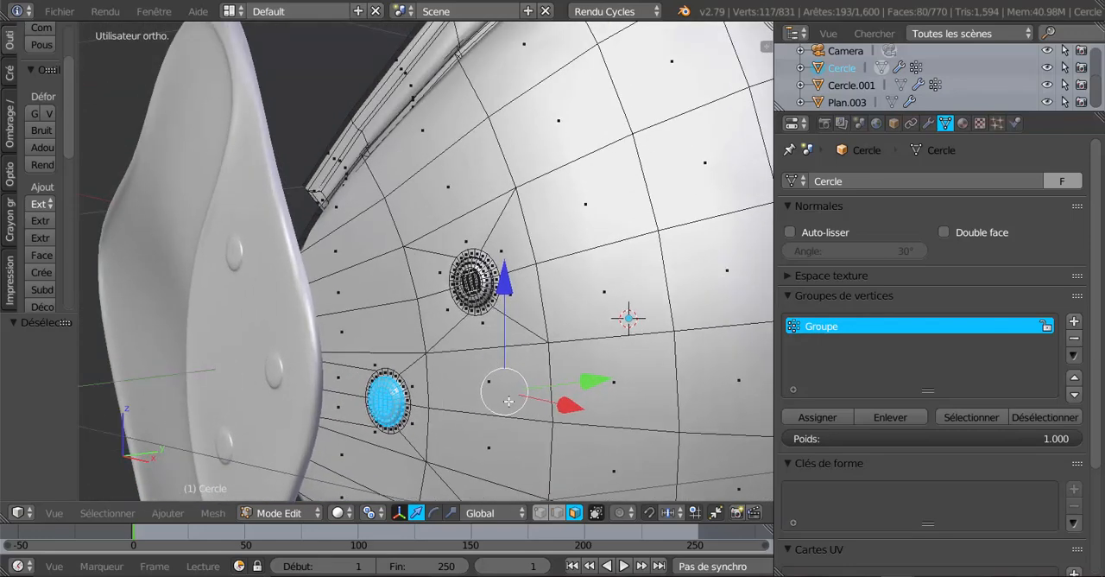
scroll(505, 351, down, 5)
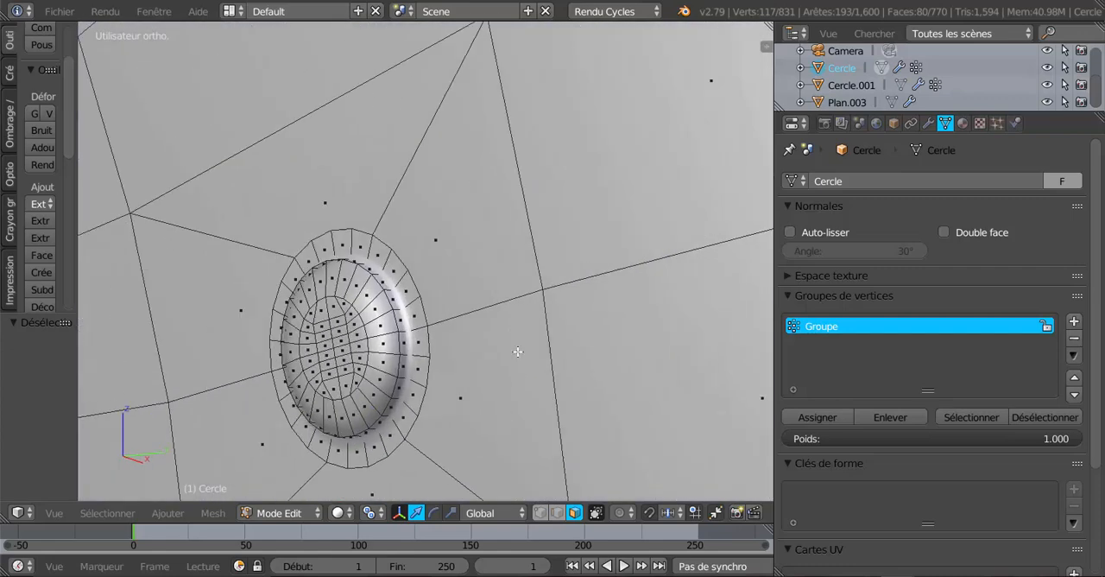
scroll(466, 354, up, 3)
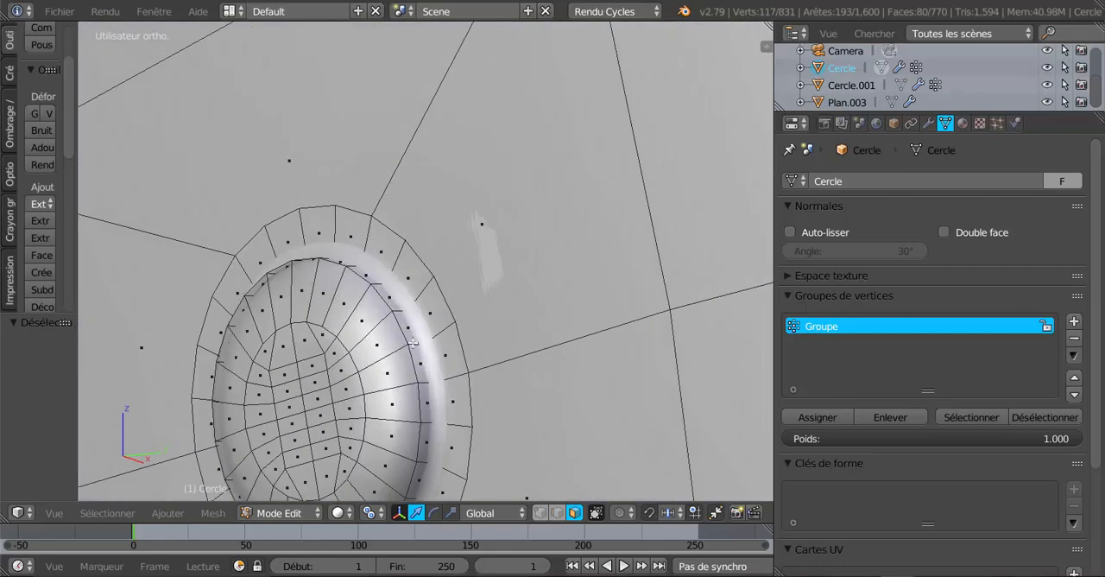
alt+shift+right_click(413, 343)
scroll(370, 355, down, 3)
key(c)
mouse_move(367, 349)
mouse_down()
mouse_move(361, 325)
mouse_move(384, 384)
mouse_move(359, 376)
mouse_move(346, 339)
mouse_up()
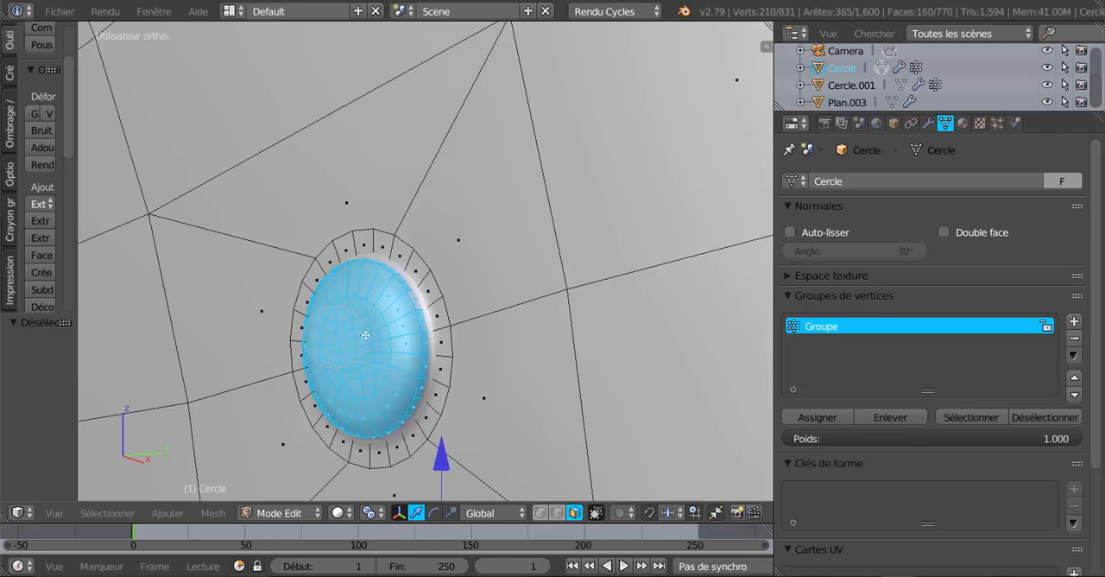
right_click(371, 338)
scroll(374, 340, down, 5)
Add the outer loop and dome faces of the lower rivet on the shell to the selection
shift+middle_drag(501, 434, 530, 185)
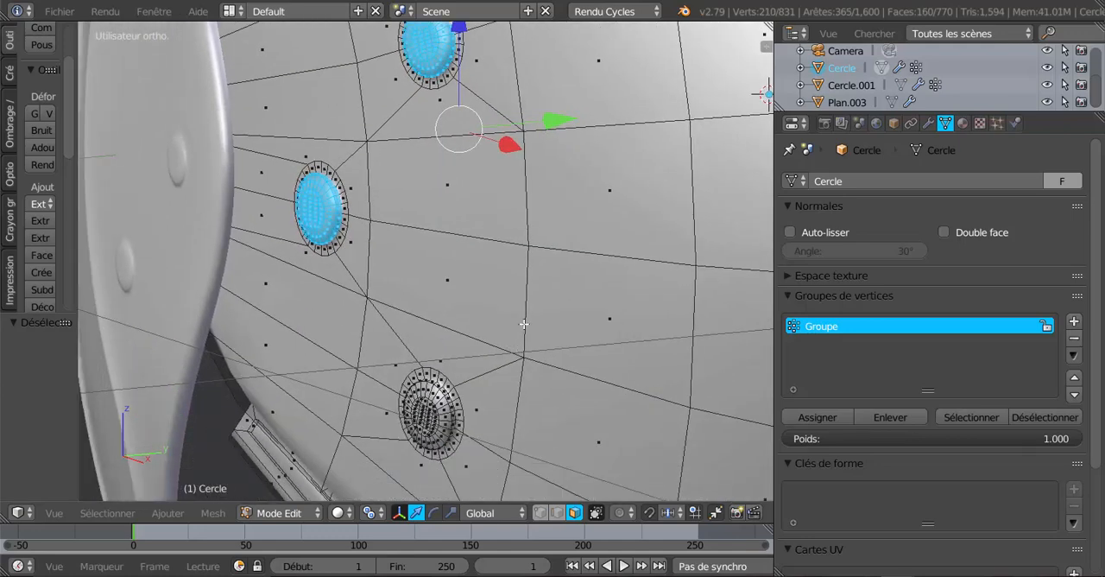
shift+middle_drag(525, 323, 553, 219)
scroll(557, 324, up, 6)
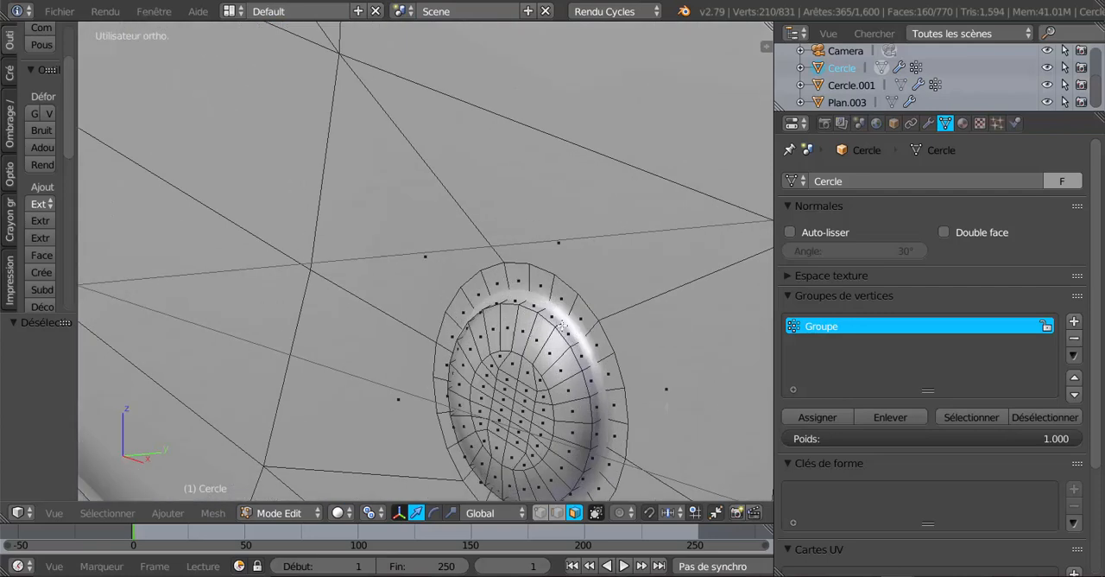
alt+shift+right_click(560, 327)
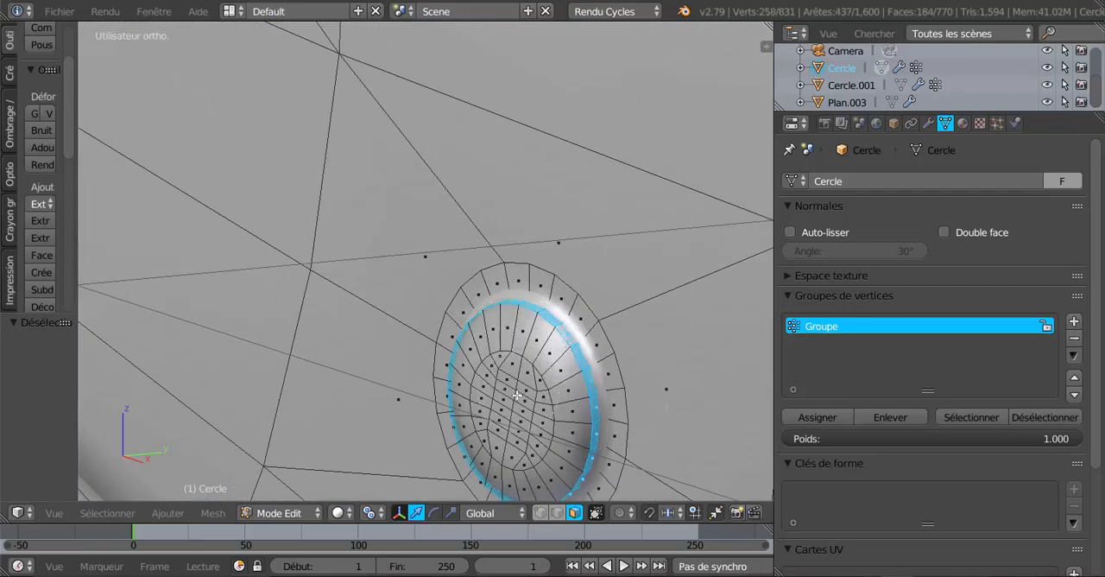
key(c)
mouse_move(517, 396)
mouse_down()
mouse_move(516, 413)
mouse_move(494, 372)
mouse_move(516, 434)
mouse_move(535, 416)
mouse_up()
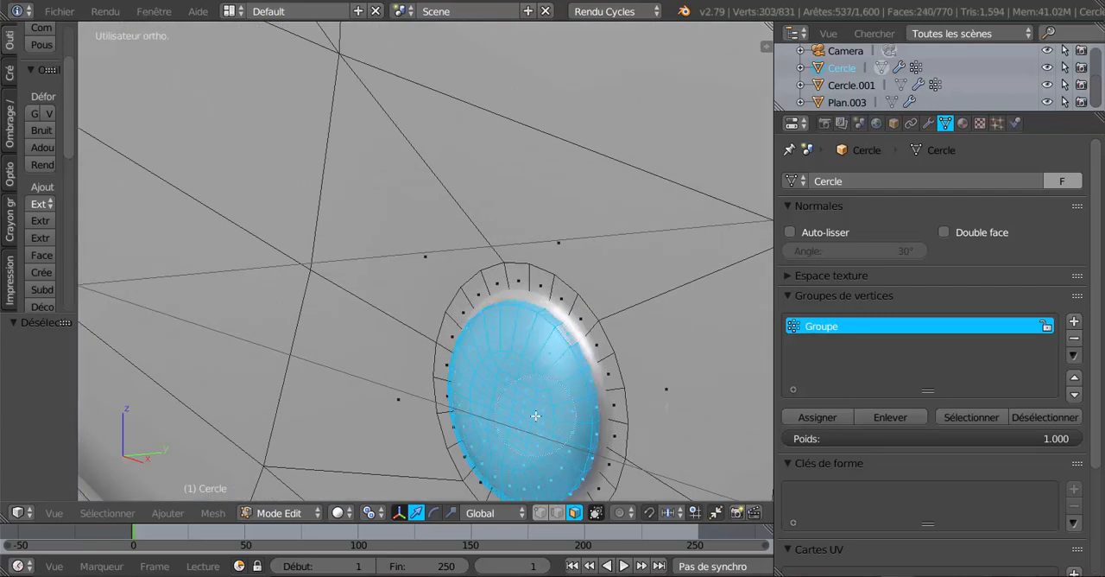
right_click(535, 416)
scroll(535, 416, down, 5)
Create a second vertex group on Cercle and assign the selected faces of the three rivets to it
middle_drag(535, 412, 527, 451)
scroll(580, 404, down, 4)
click(1073, 321)
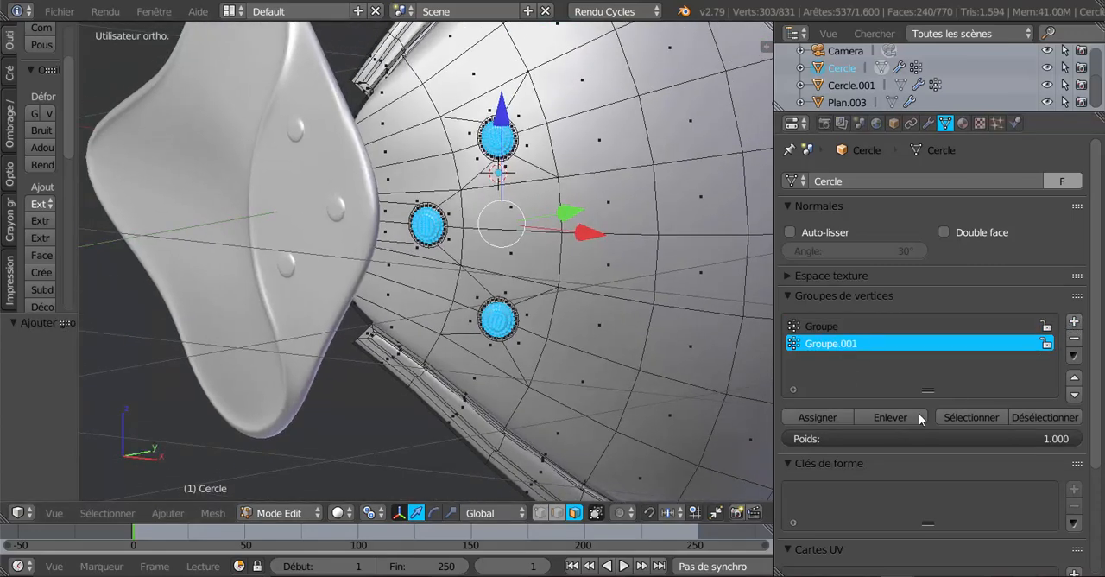
click(809, 416)
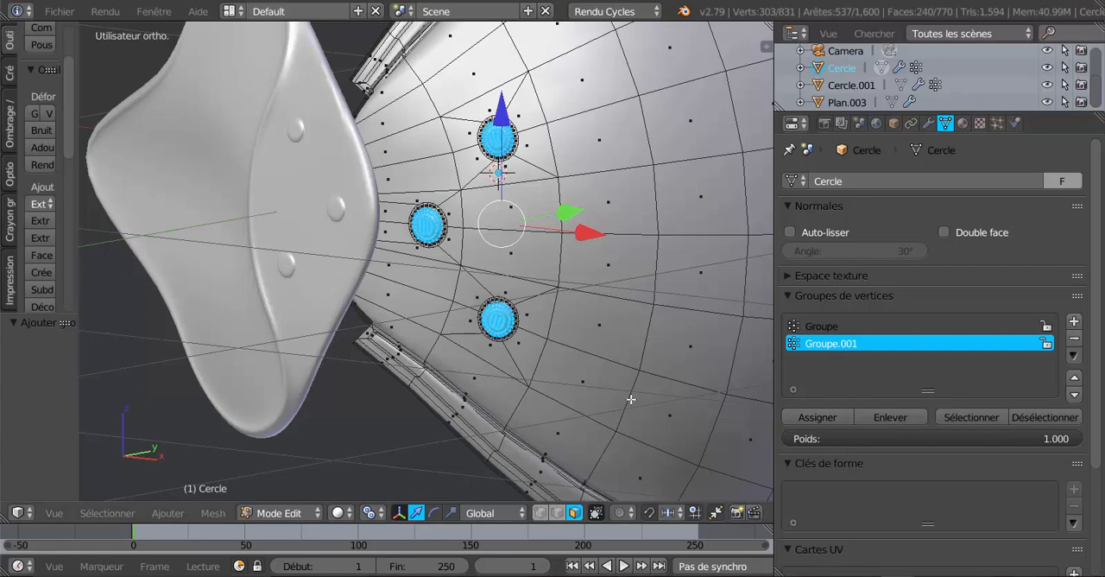
Replace the glossy material in Cercle's material slot with the existing rivet material
click(963, 123)
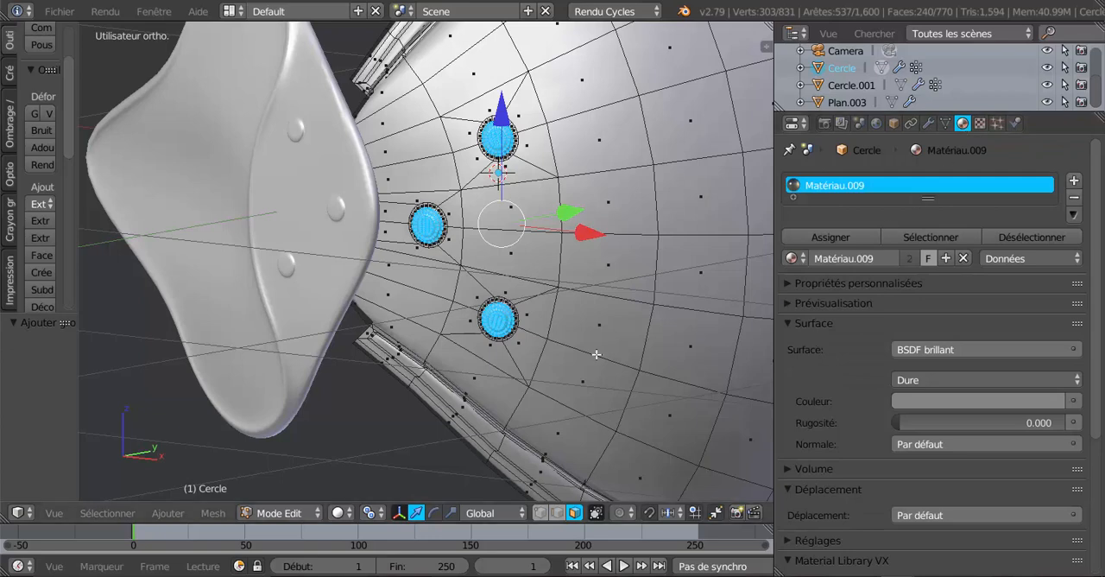
scroll(597, 355, down, 1)
middle_drag(596, 355, 670, 354)
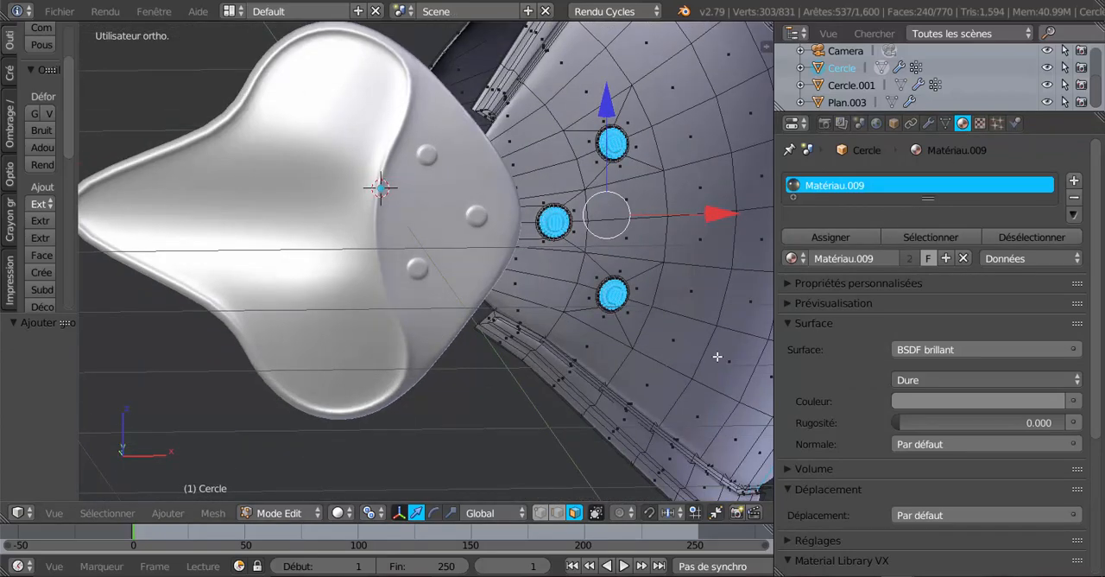
click(794, 258)
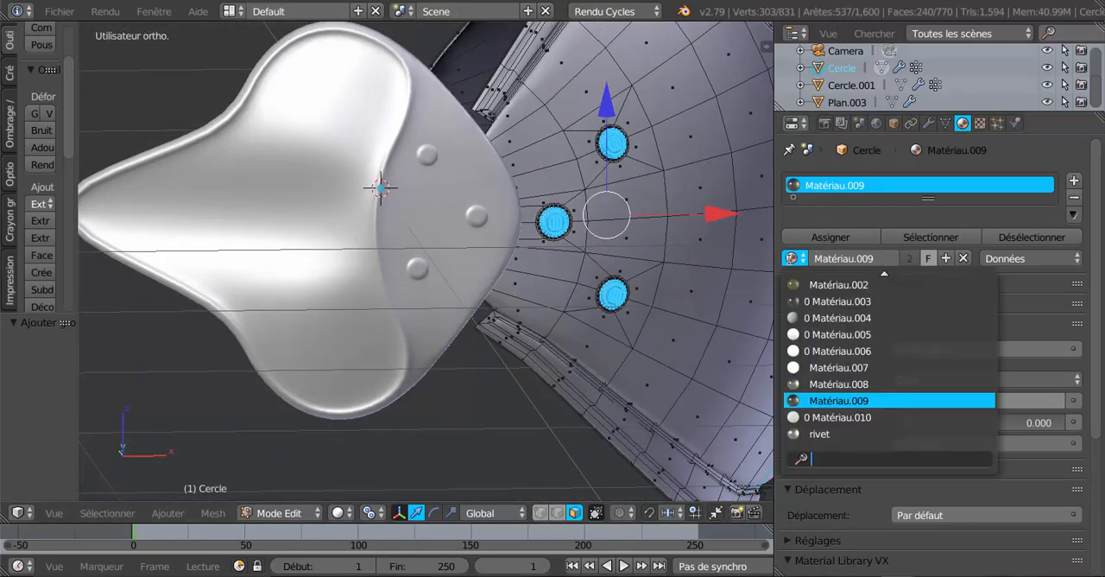
click(823, 434)
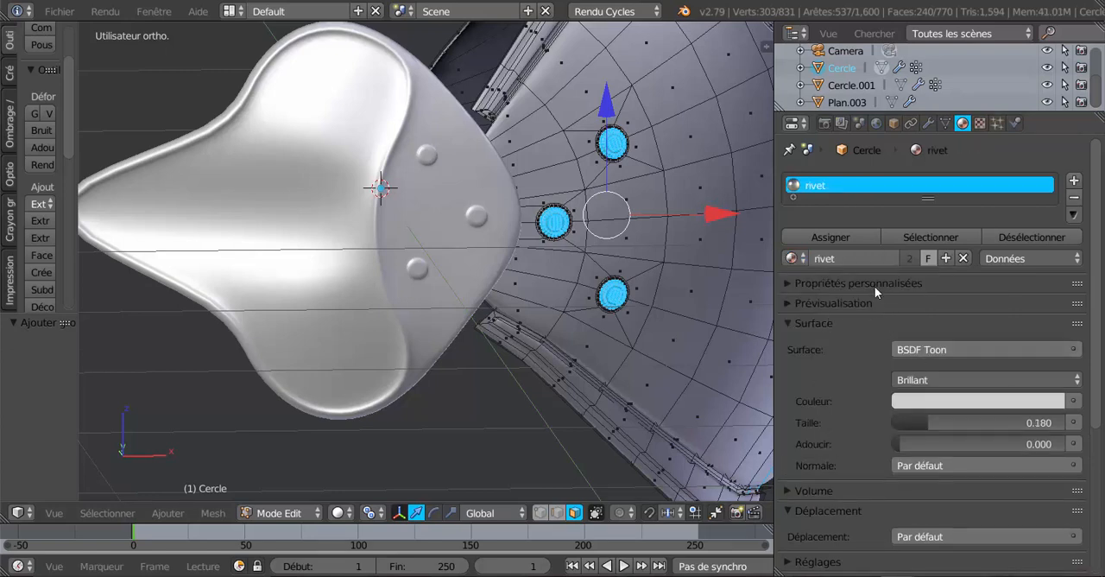
Set the viewport shading to Rendu, darken the rivet material's colour to dark grey (RGB about 0.134), and inspect the rivets from several angles
click(340, 513)
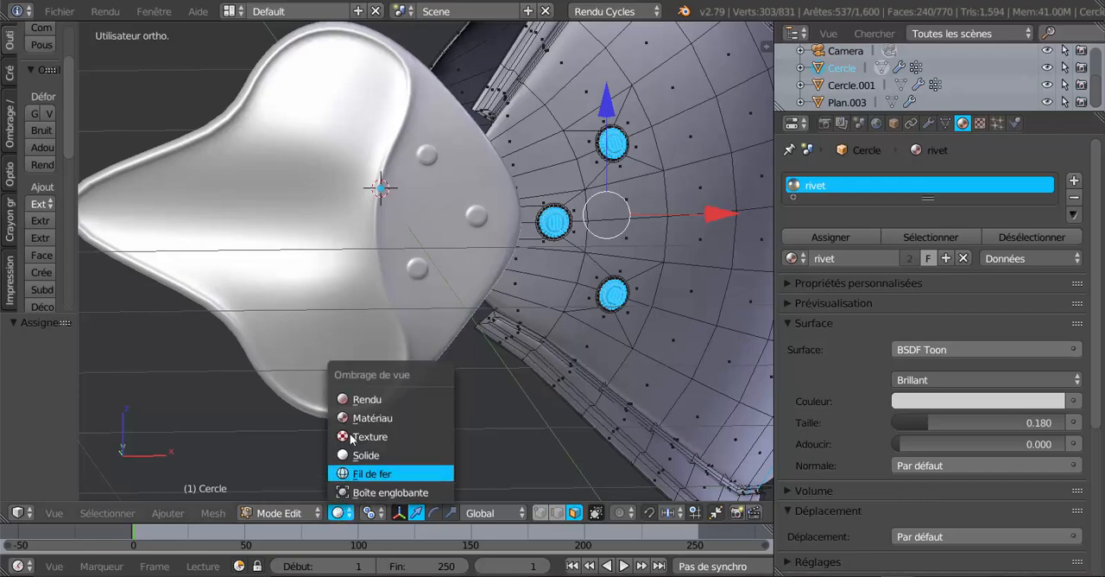
click(354, 399)
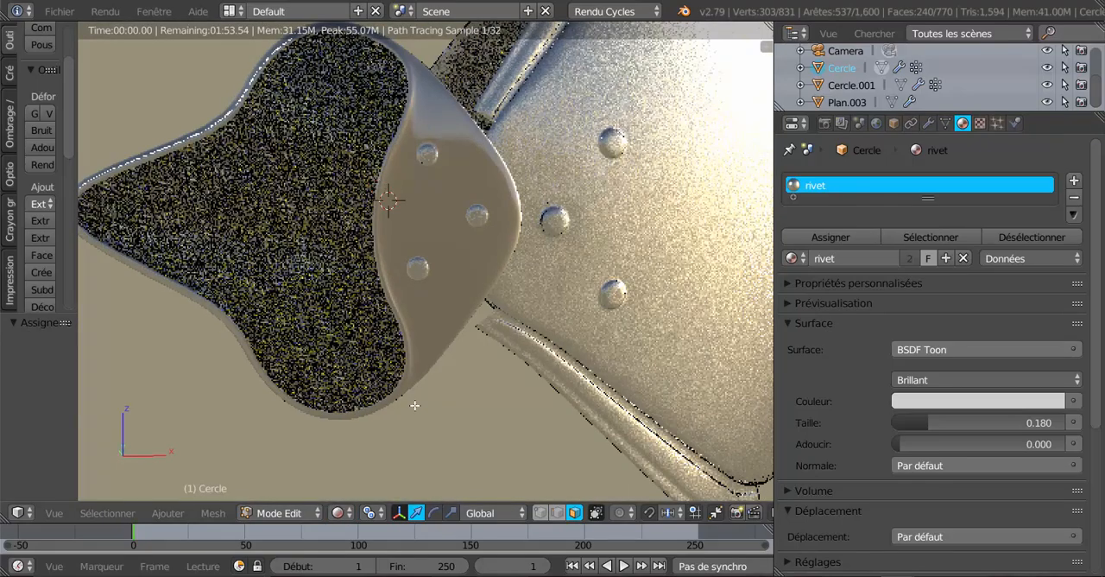
middle_drag(414, 405, 579, 411)
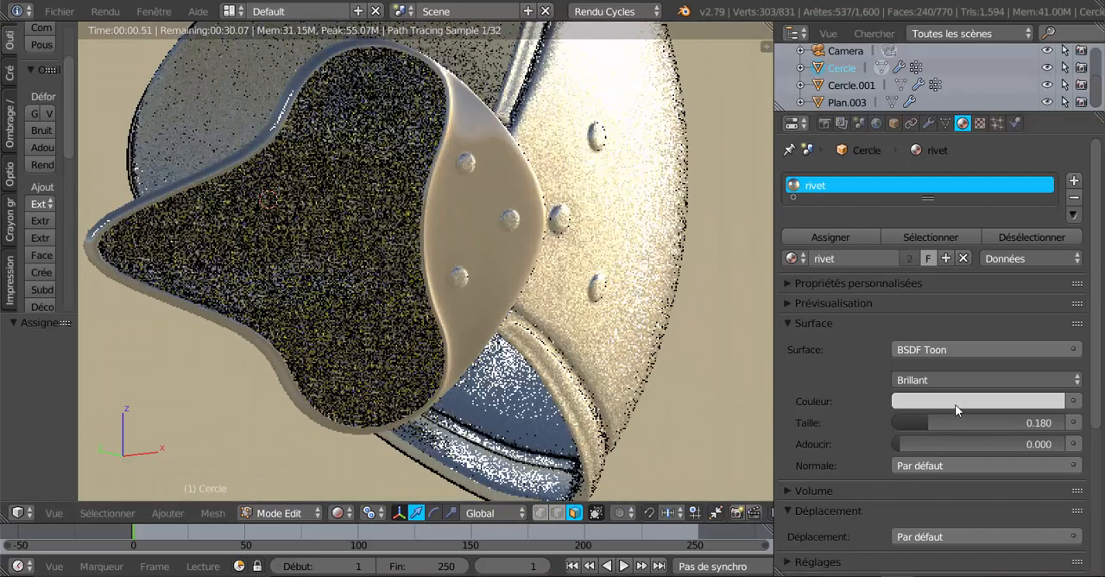
click(955, 404)
drag(1051, 176, 1051, 229)
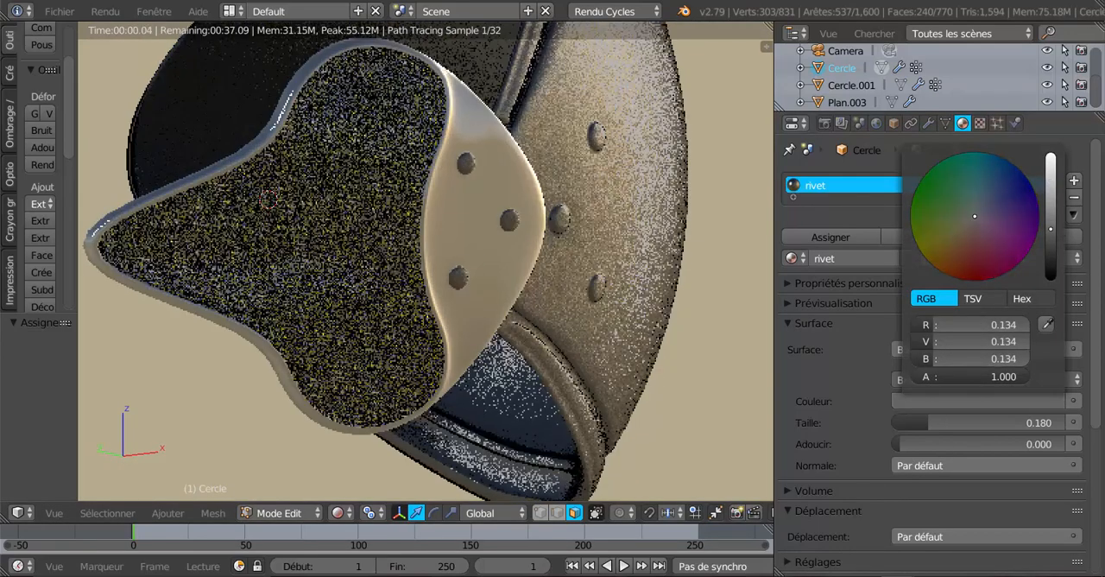
drag(1051, 229, 1051, 228)
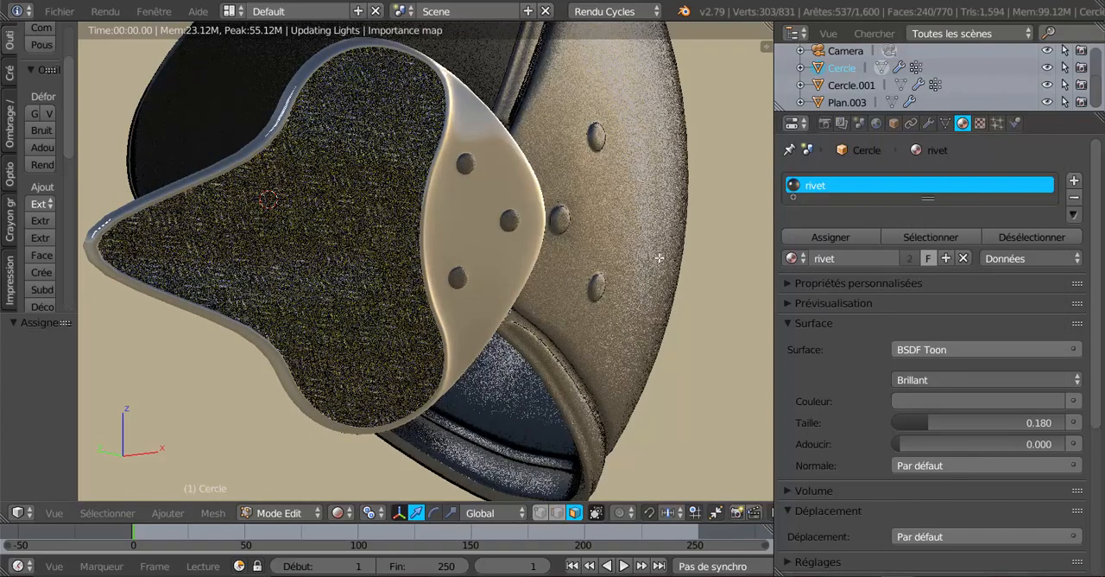
mouse_move(659, 258)
middle_down()
mouse_move(597, 296)
mouse_move(677, 184)
mouse_move(619, 247)
mouse_move(668, 247)
middle_up()
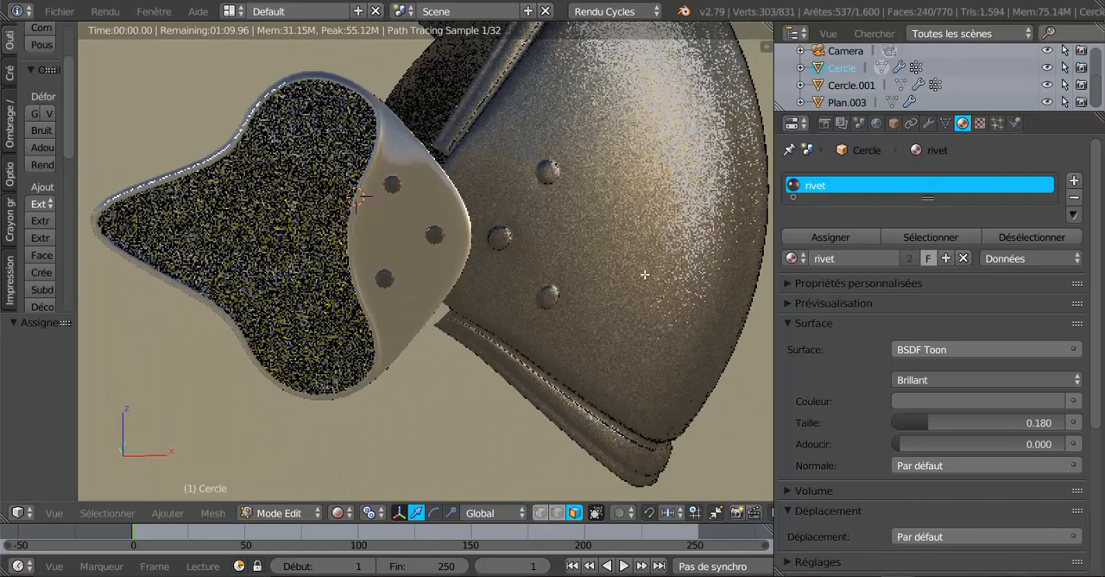
scroll(644, 274, up, 3)
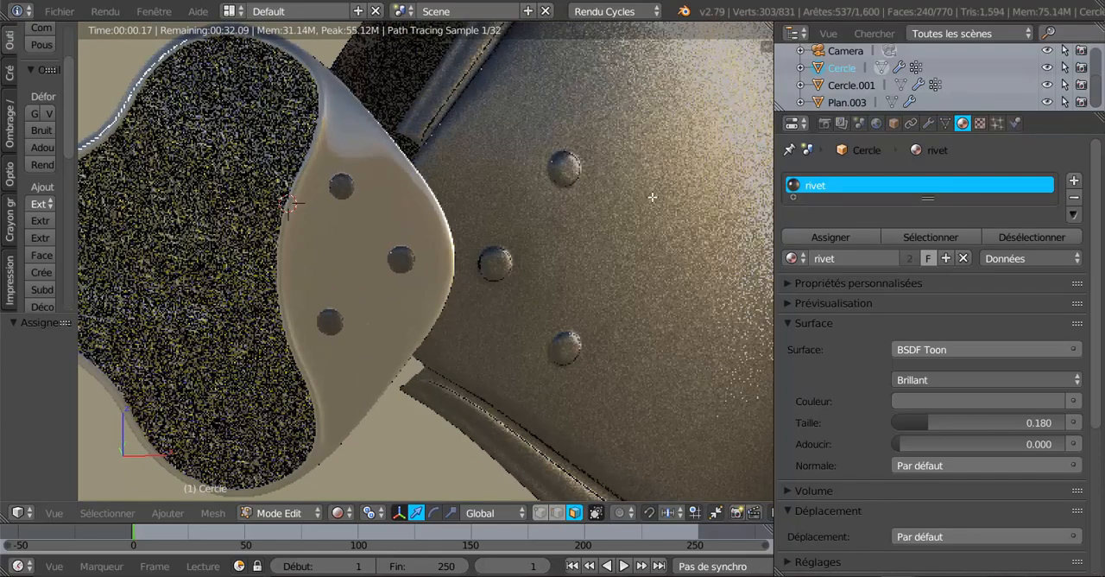
scroll(644, 251, down, 3)
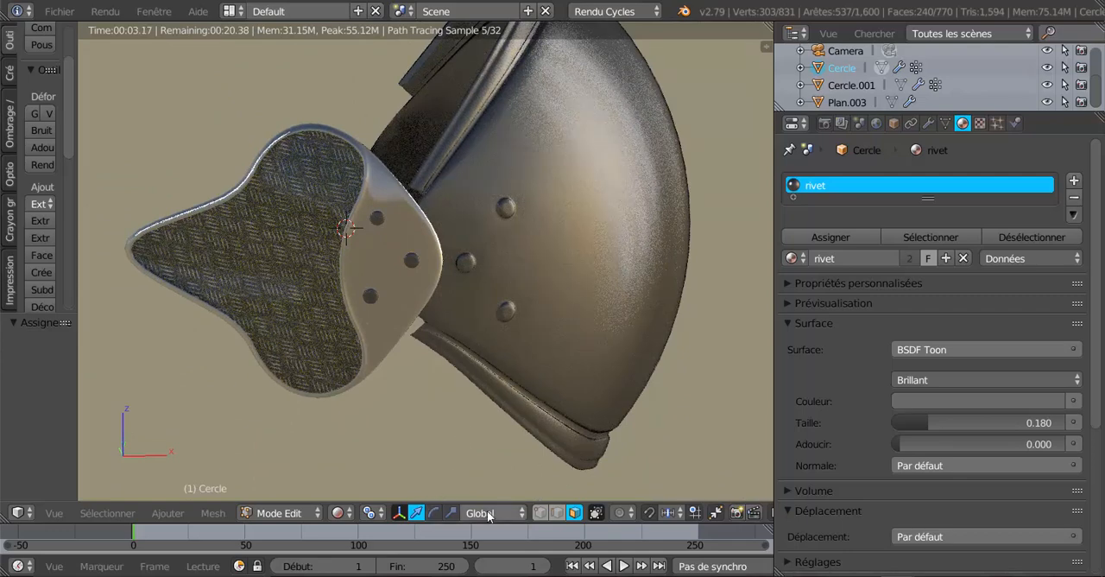
Return to Solide shading and invert the face selection to cover the whole shell except the three rivets
click(338, 514)
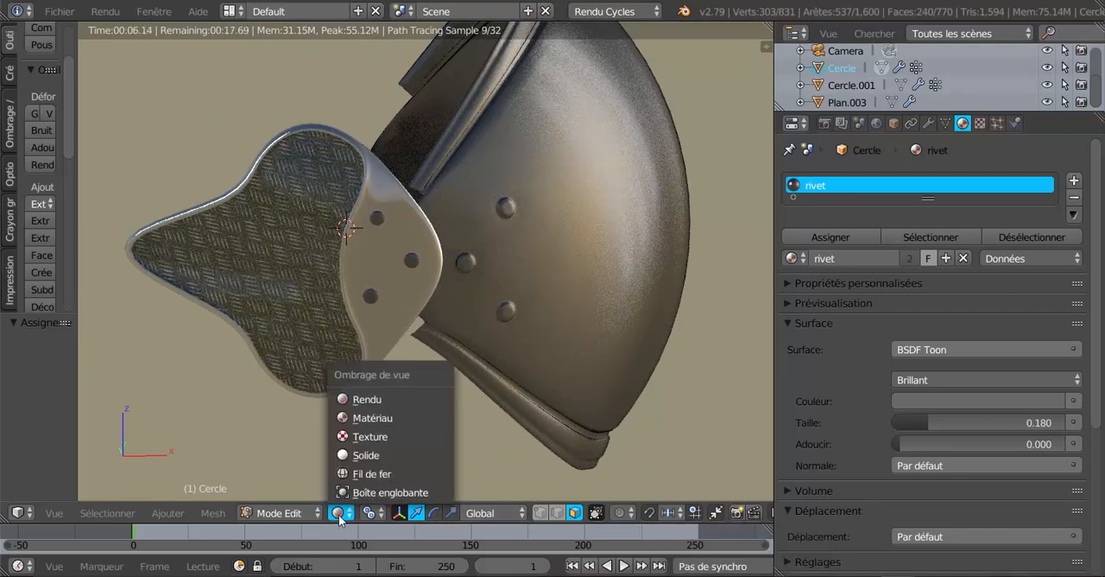
click(358, 455)
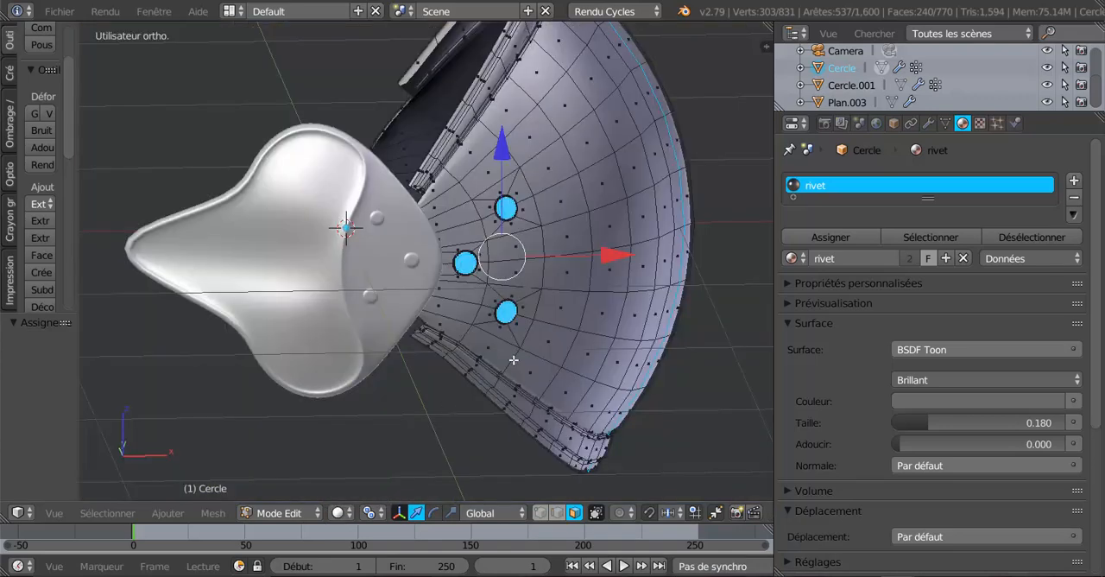
scroll(523, 354, up, 2)
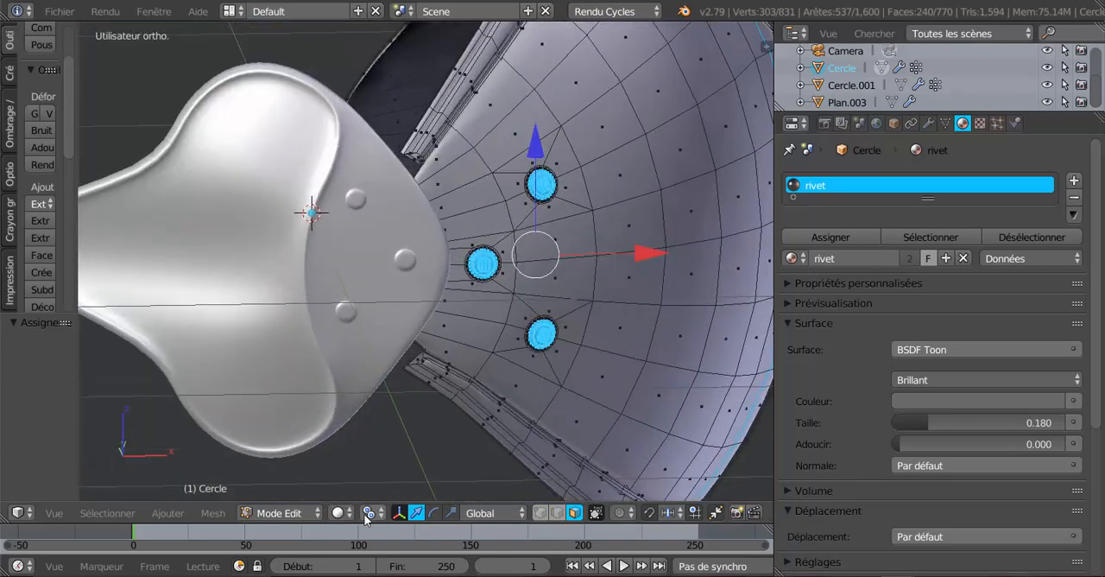
click(168, 513)
mouse_move(108, 513)
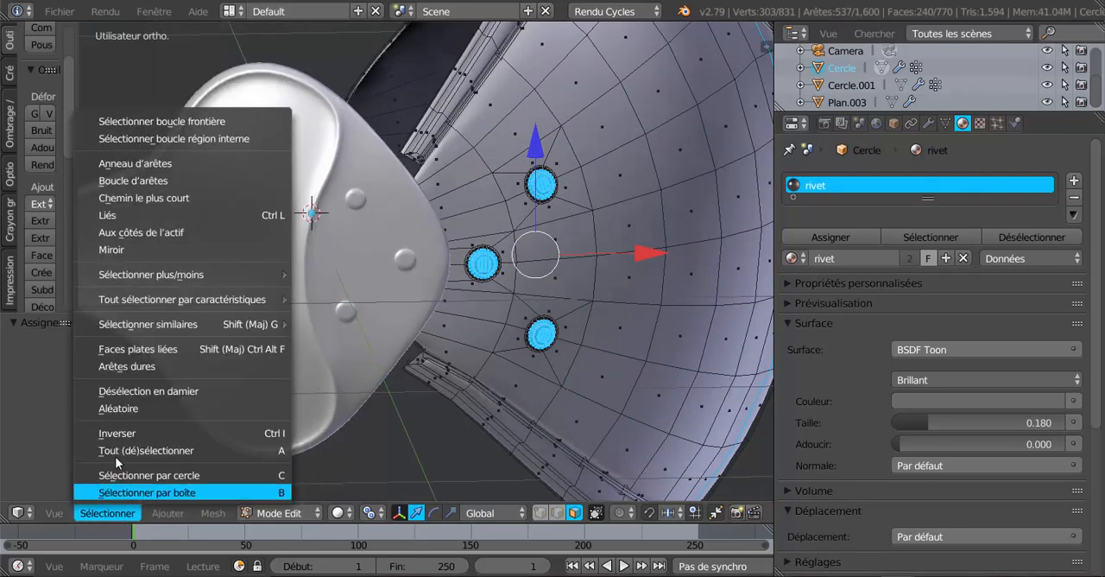
click(117, 432)
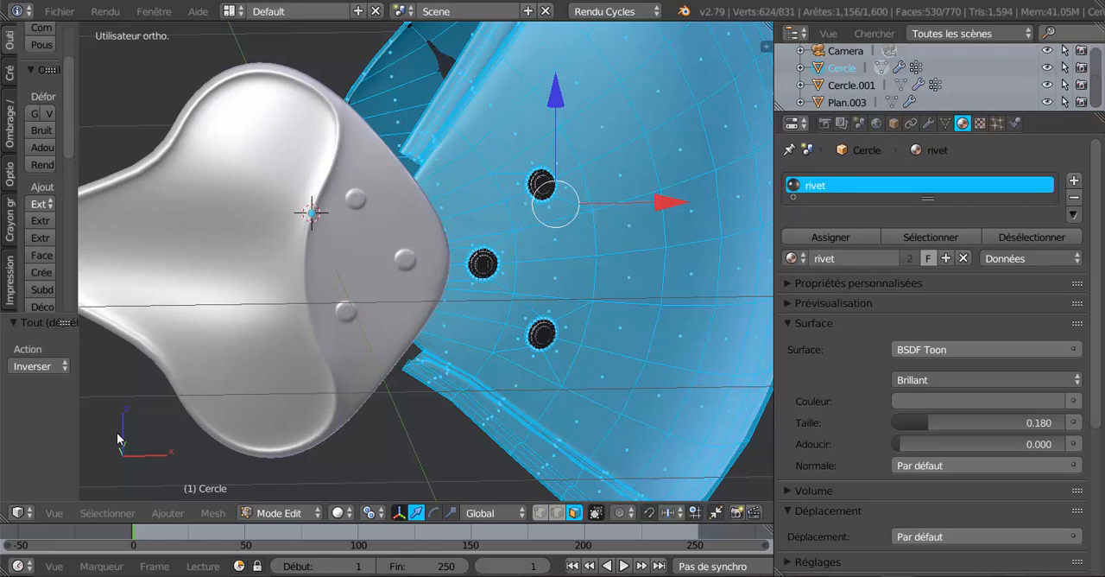
Add a second material slot to Cercle with a new material and set its surface shader to BSDF brillant
click(1074, 182)
click(906, 297)
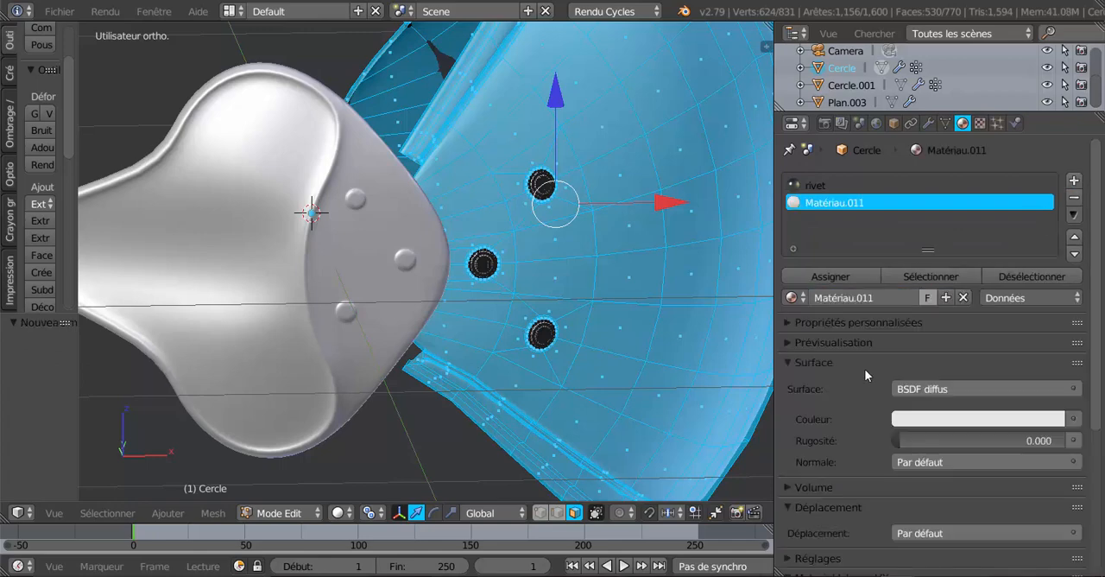
click(965, 390)
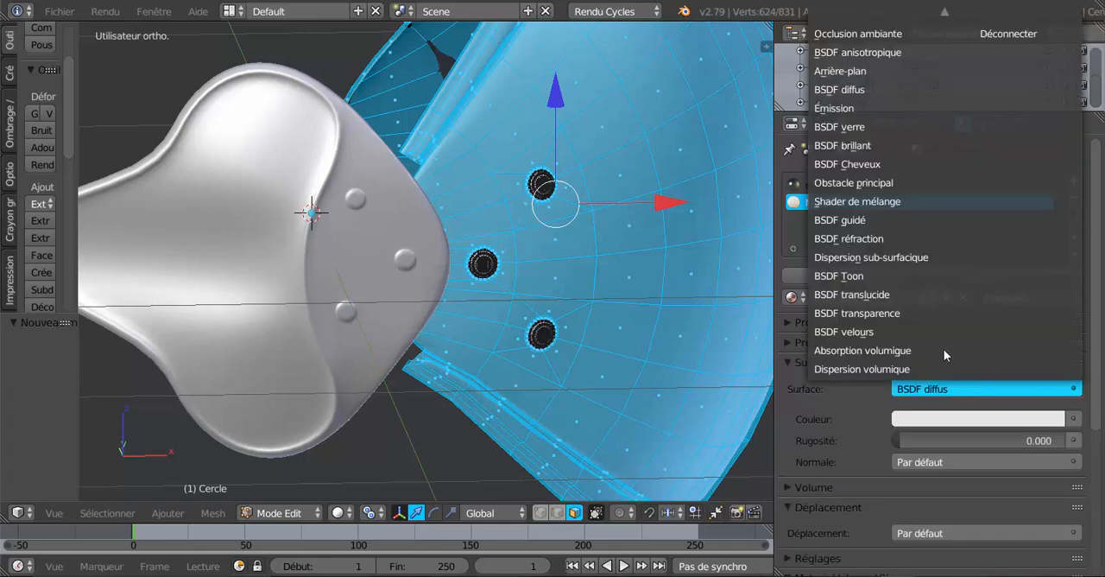
click(860, 147)
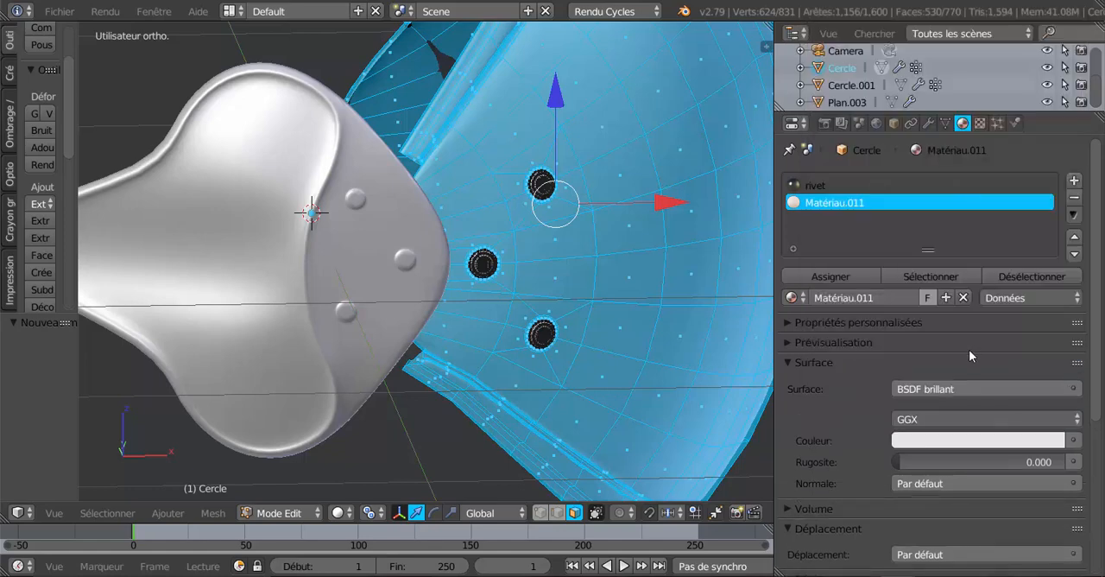
Darken the new material's colour slightly to a light grey and set its glossy distribution to Dure
click(955, 442)
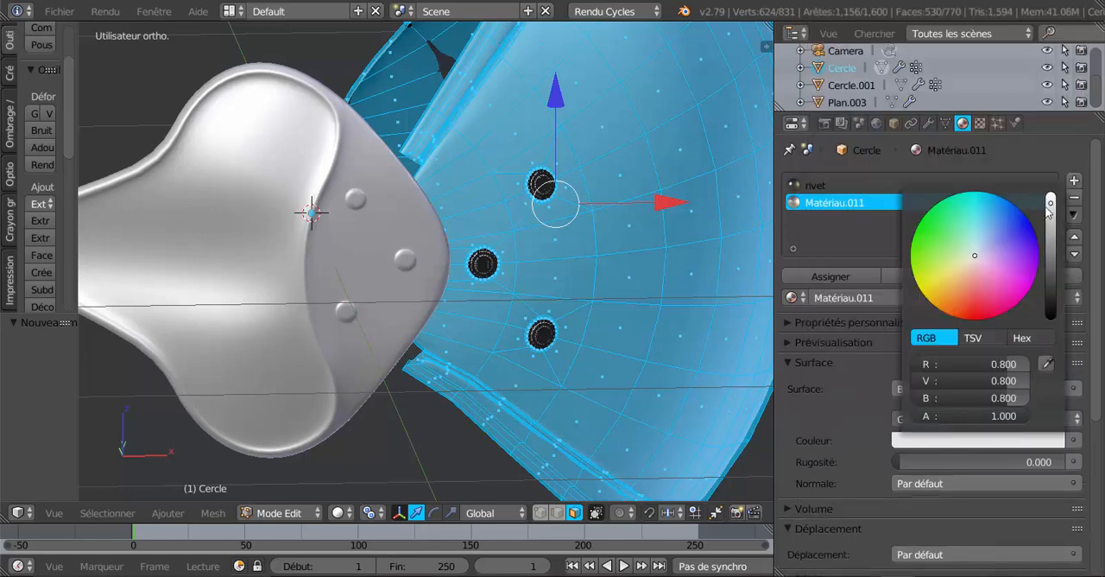
drag(1050, 202, 1050, 226)
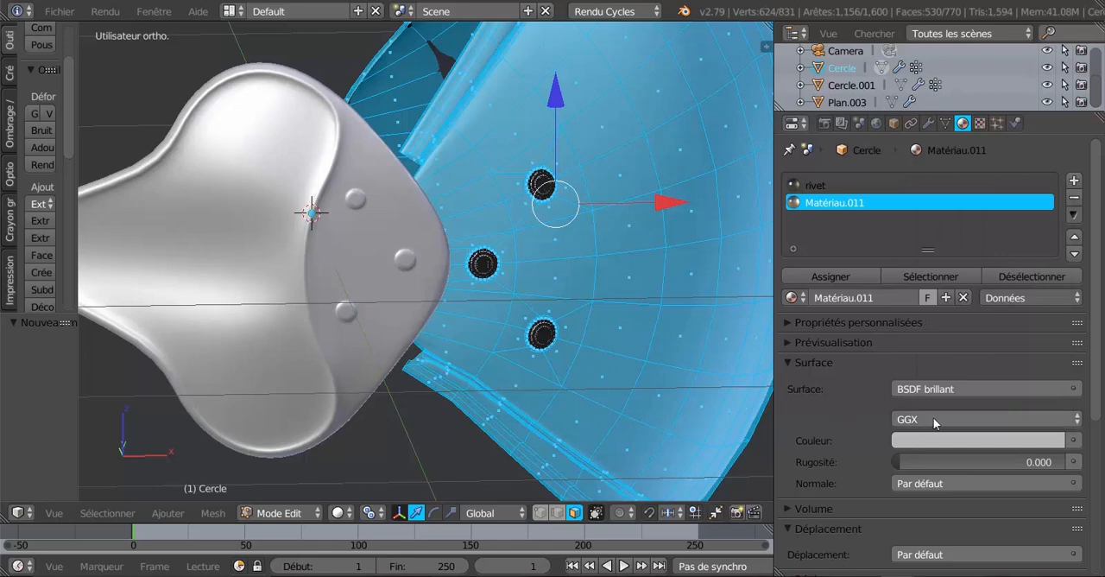
click(934, 417)
click(928, 420)
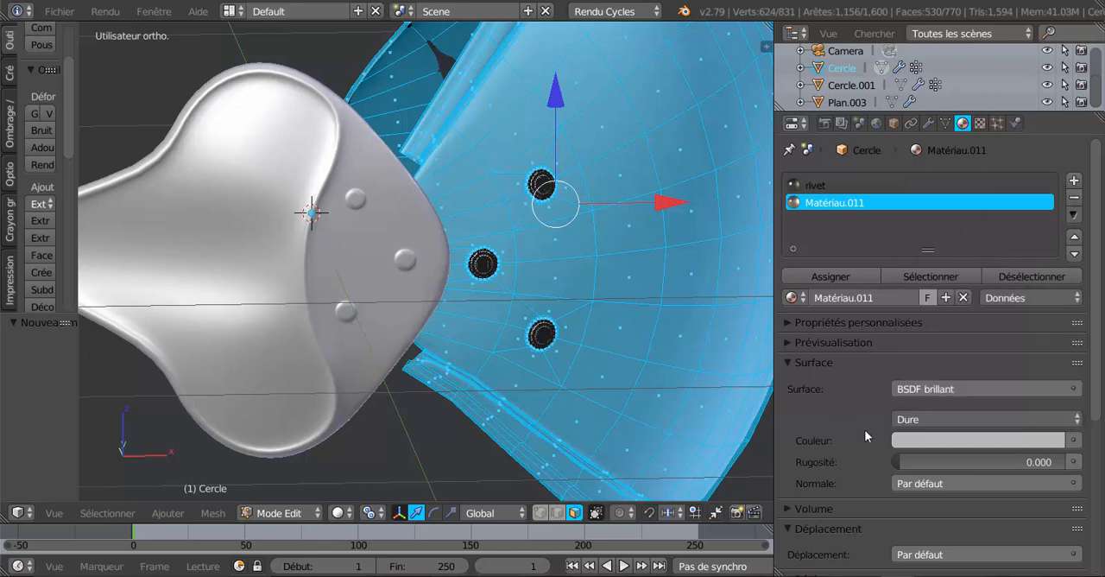
Assign the new glossy material to the selected shell faces and rename it coque
click(830, 278)
click(842, 297)
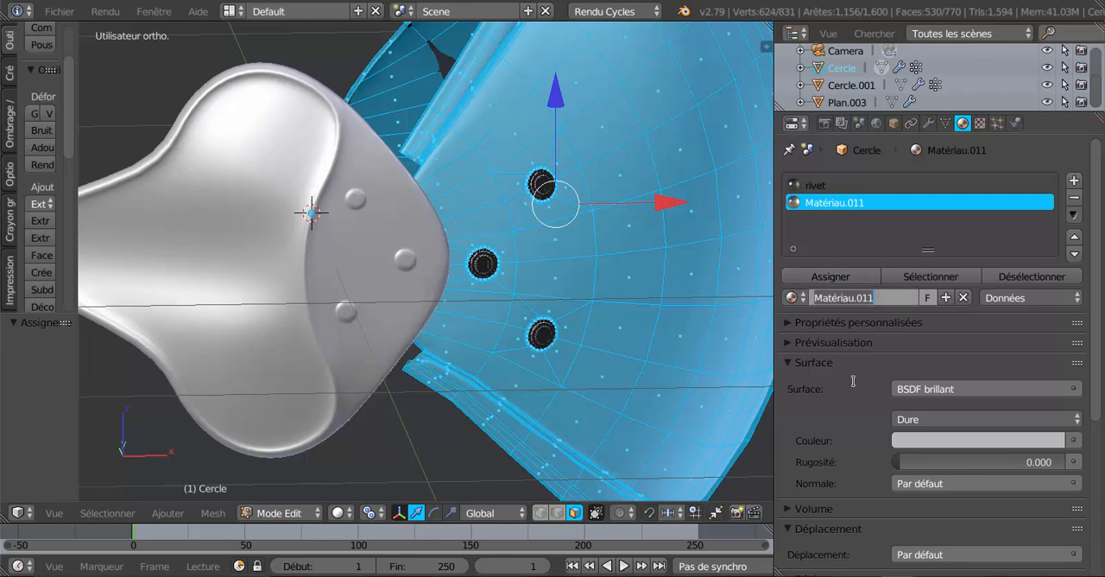
text(coque)
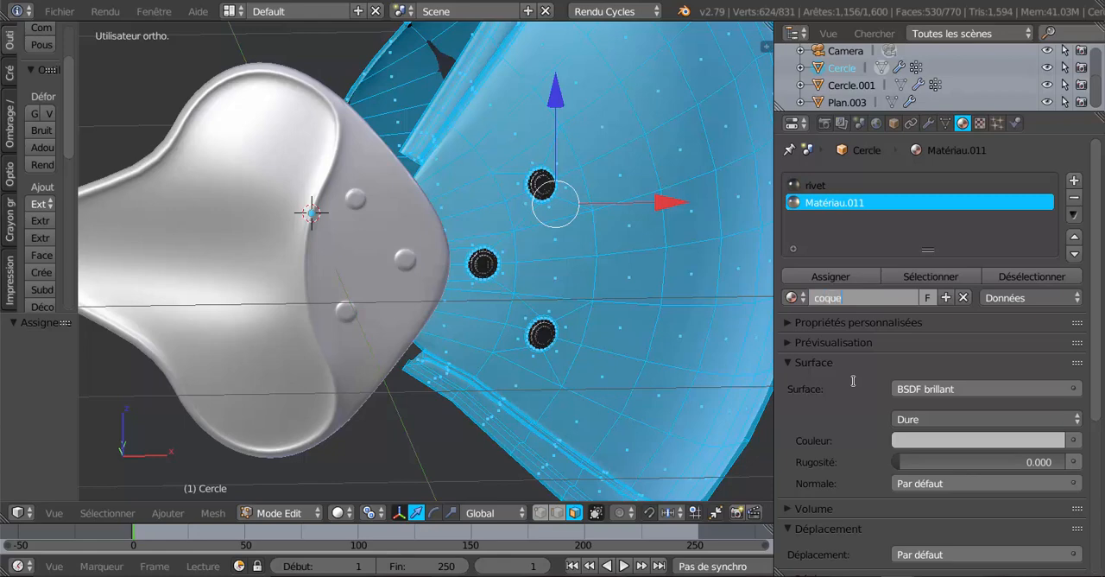
key(Return)
scroll(565, 339, down, 3)
scroll(572, 312, up, 1)
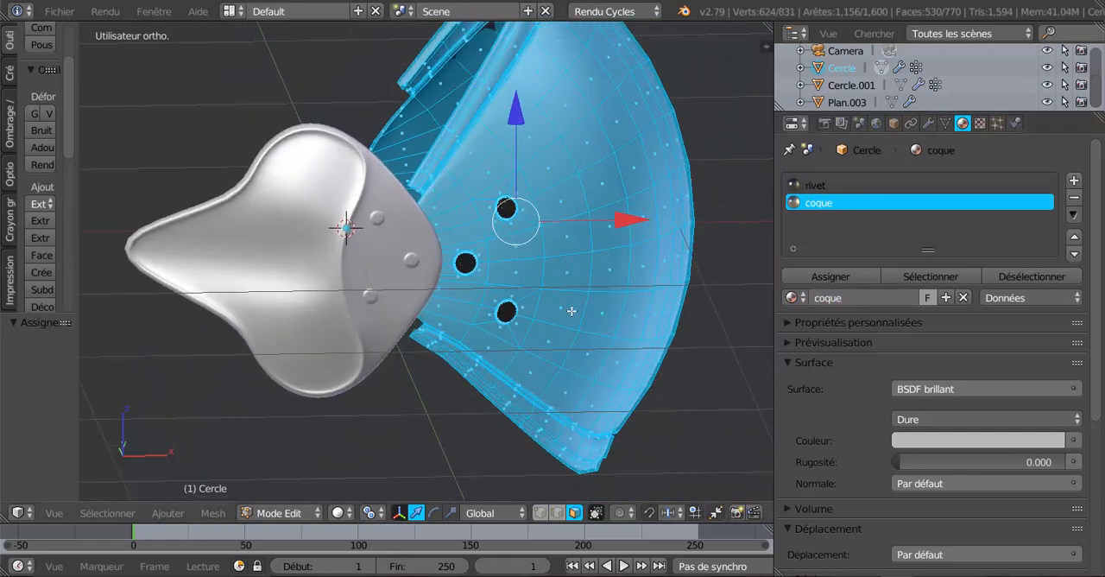
Leave Edit mode, set the viewport shading to Rendu, and inspect the shell's metal and rivets from several angles
key(Tab)
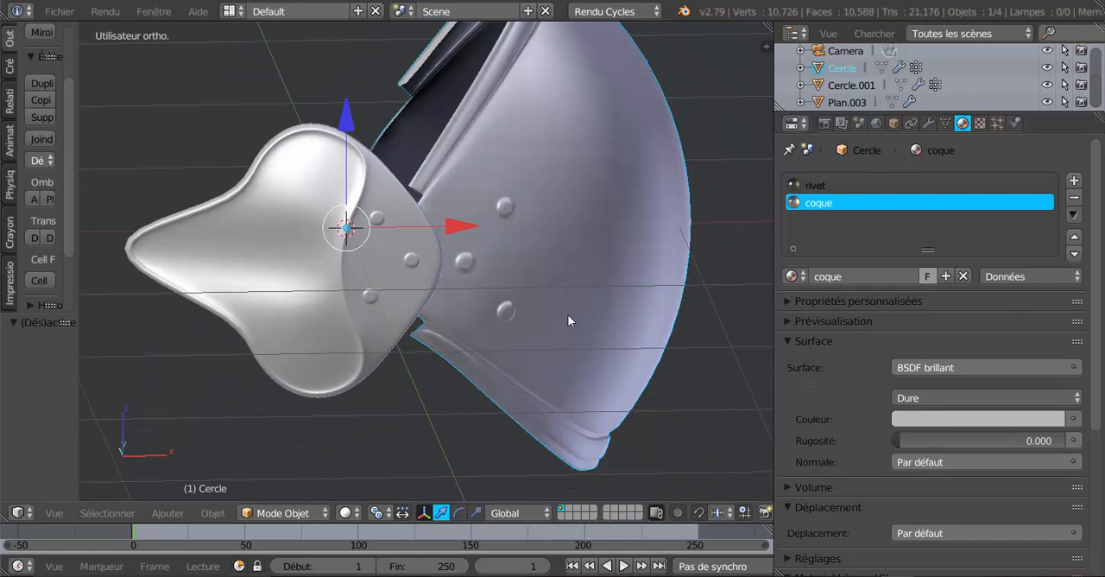
click(347, 513)
click(362, 399)
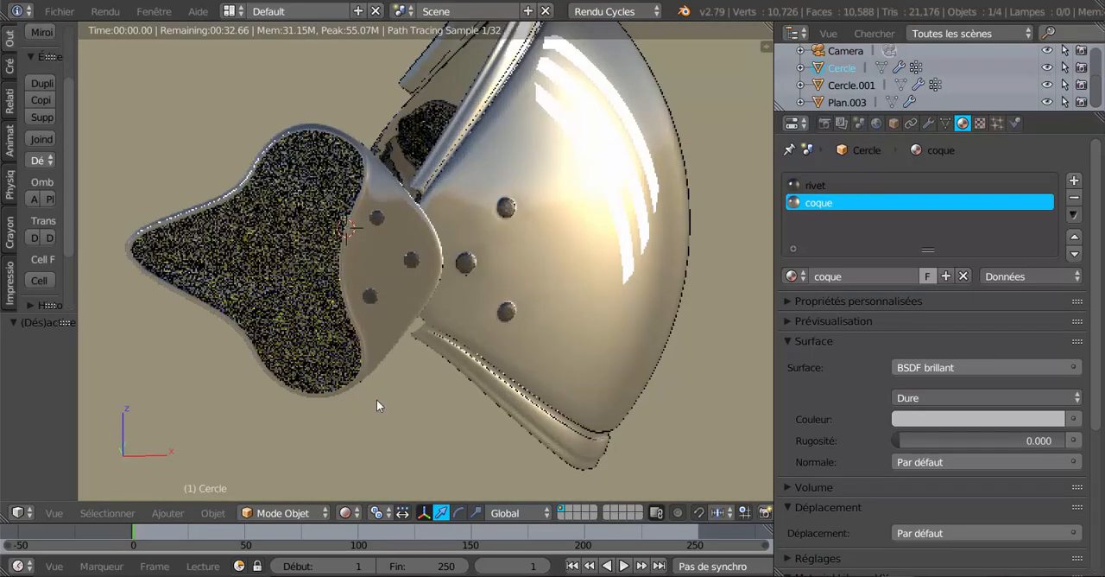
scroll(453, 409, down, 3)
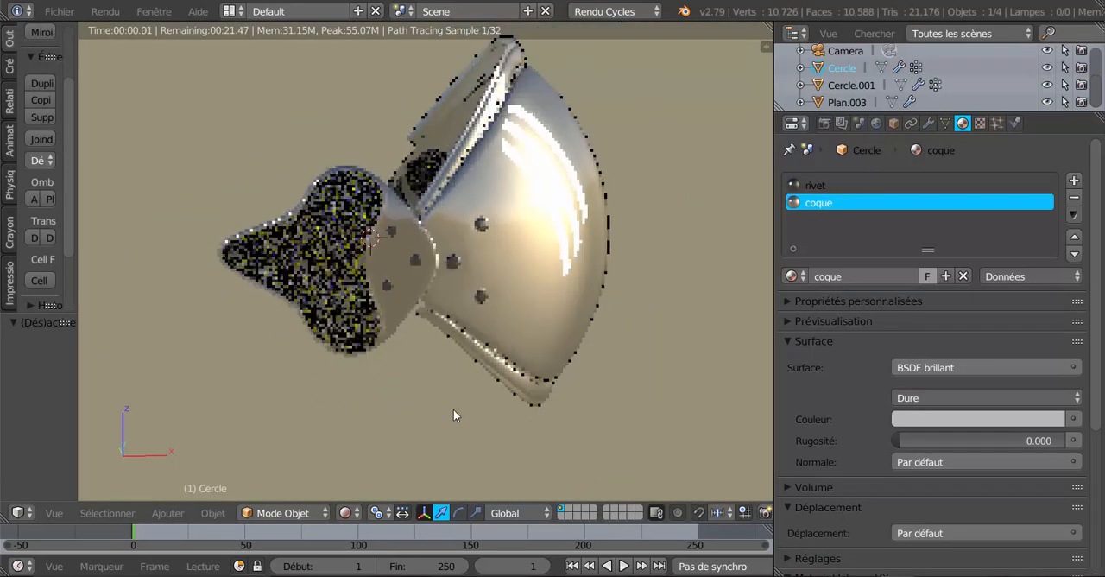
middle_drag(470, 399, 397, 390)
scroll(397, 390, up, 2)
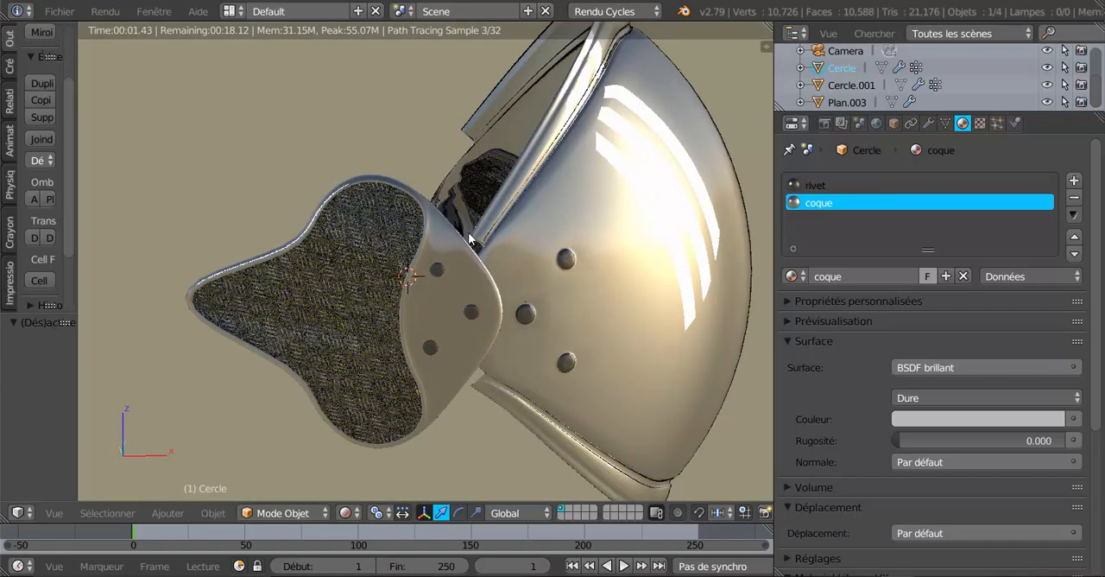
middle_drag(500, 398, 467, 409)
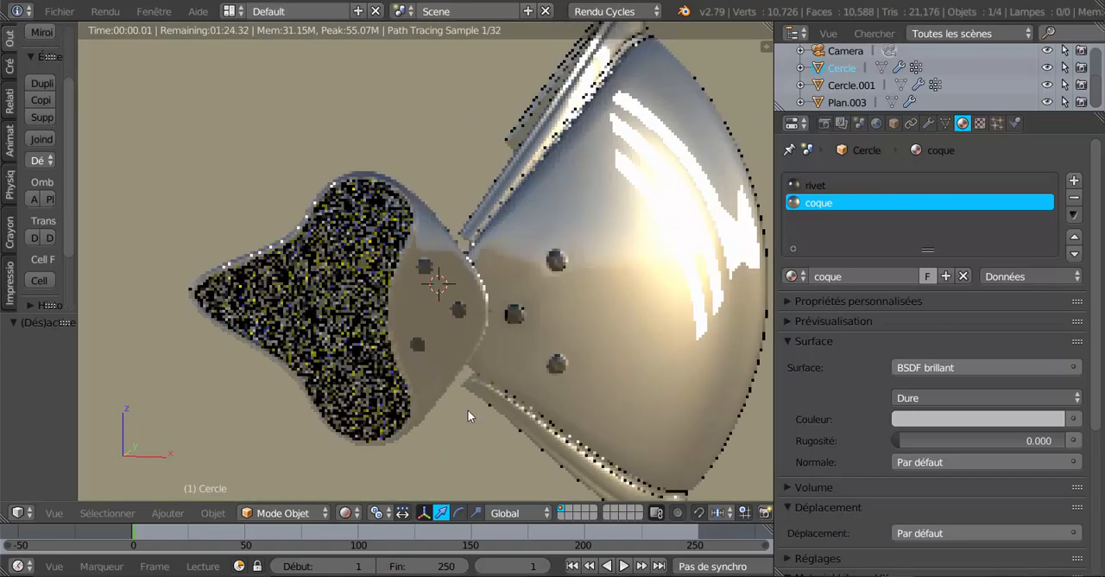
Return to Edit mode on Cercle in Solide shading and deselect all its faces
key(Tab)
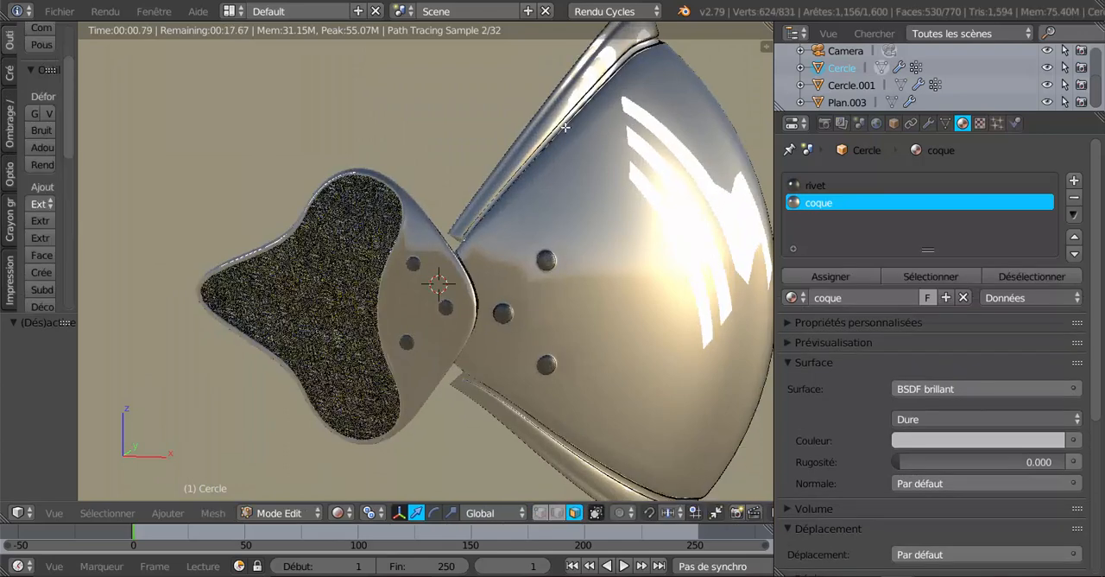
click(339, 512)
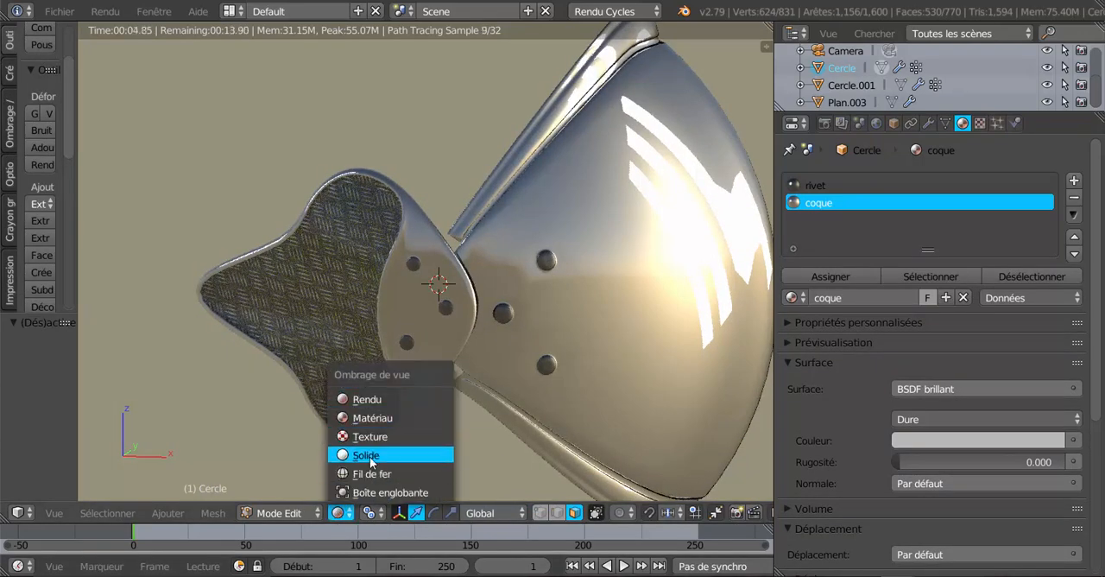
click(372, 455)
middle_drag(562, 363, 500, 418)
key(a)
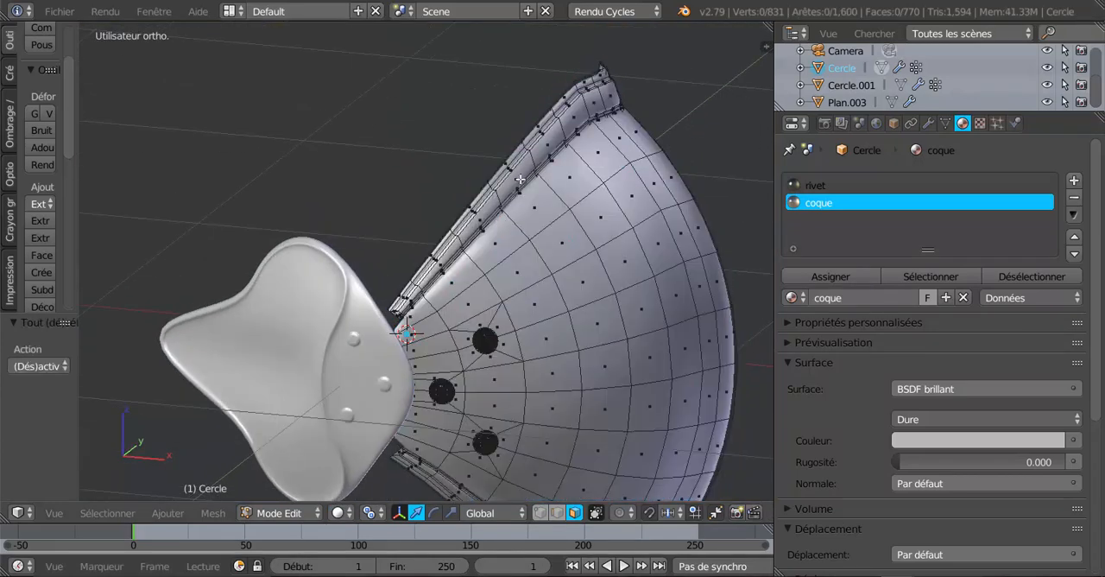
Select the rim band faces of Cercle using the vertex group Groupe and check them from several angles
click(945, 123)
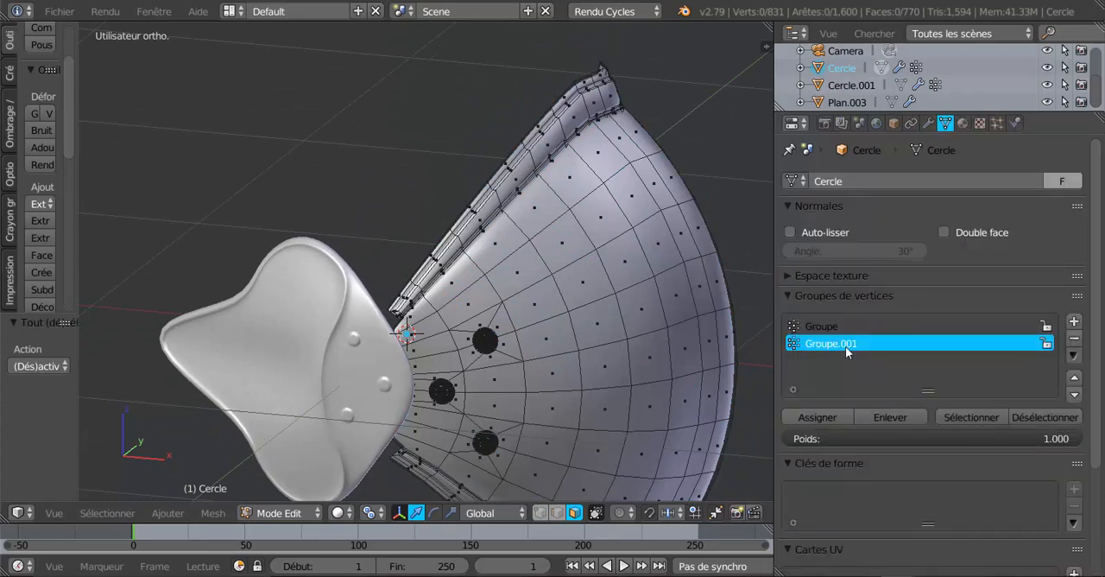
click(828, 326)
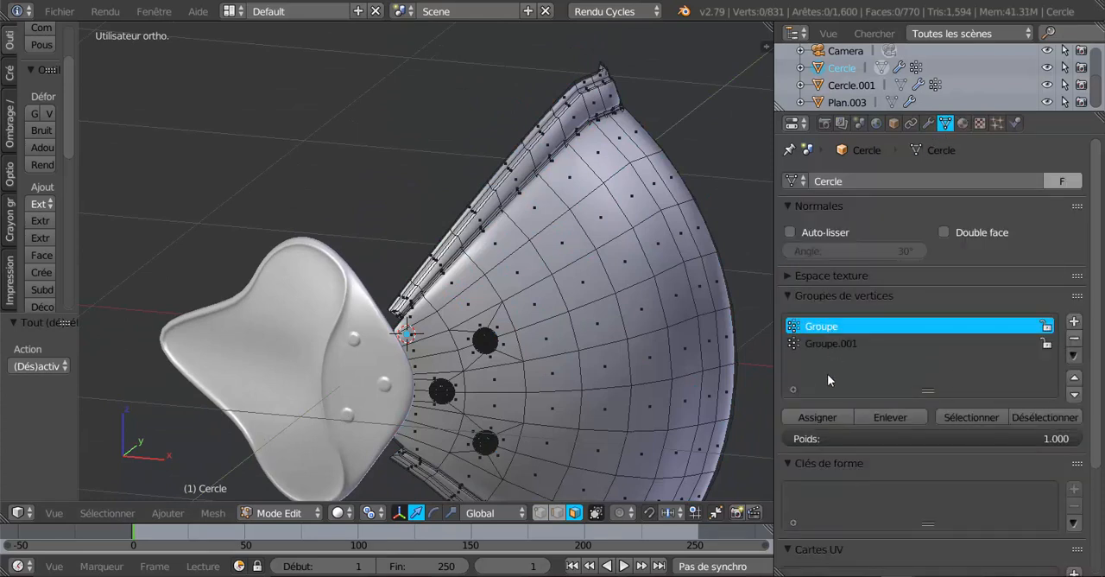
click(970, 416)
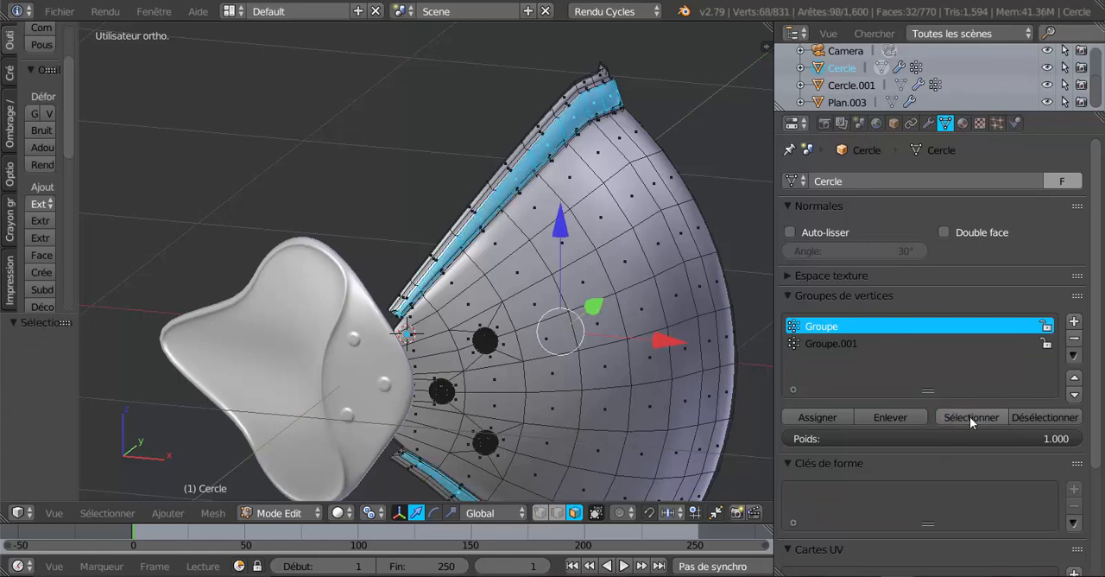
scroll(621, 443, down, 3)
middle_drag(621, 443, 615, 444)
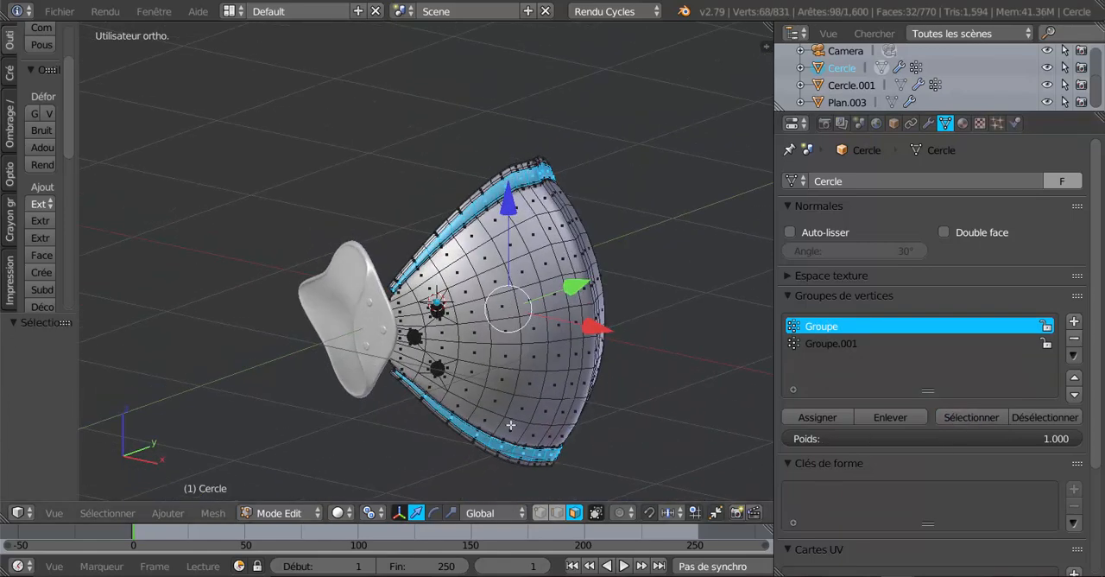
middle_drag(491, 419, 591, 401)
scroll(367, 378, up, 3)
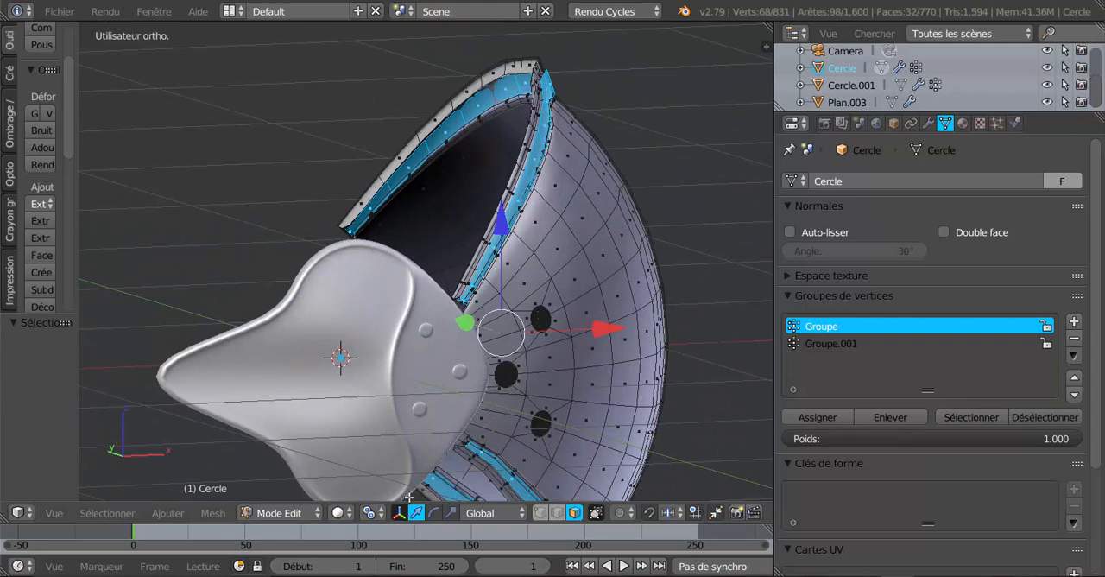
Switch to Cercle.001 in Edit mode and select a single face on its inner plate area
click(342, 513)
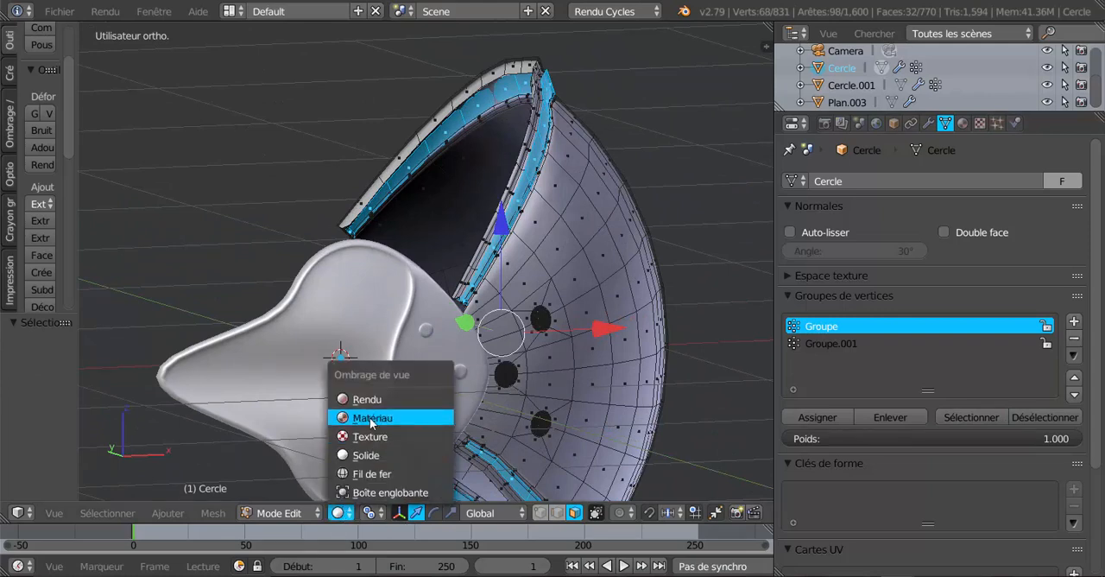
click(365, 455)
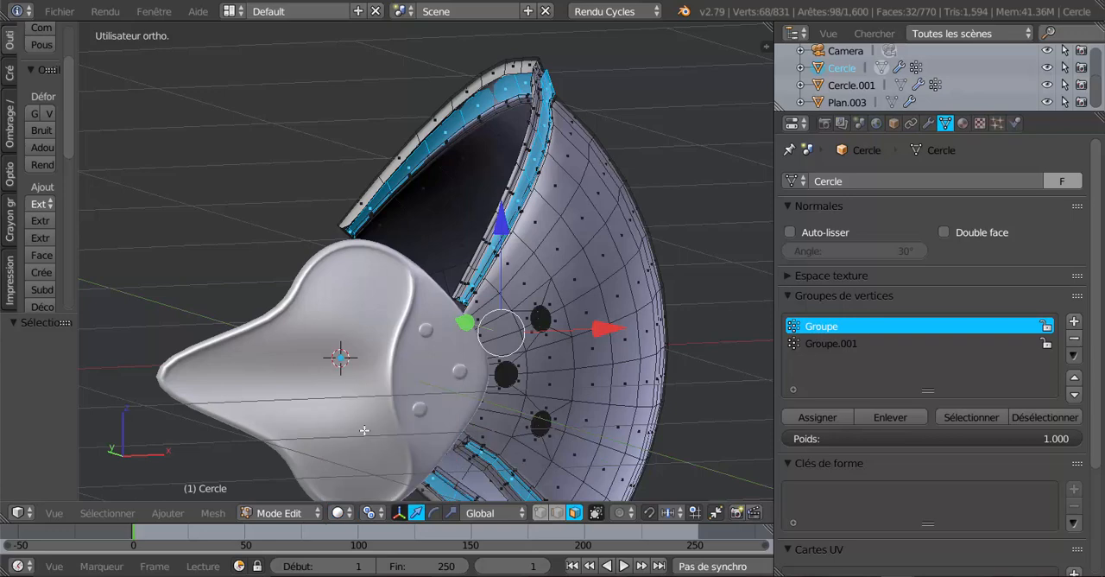
key(Tab)
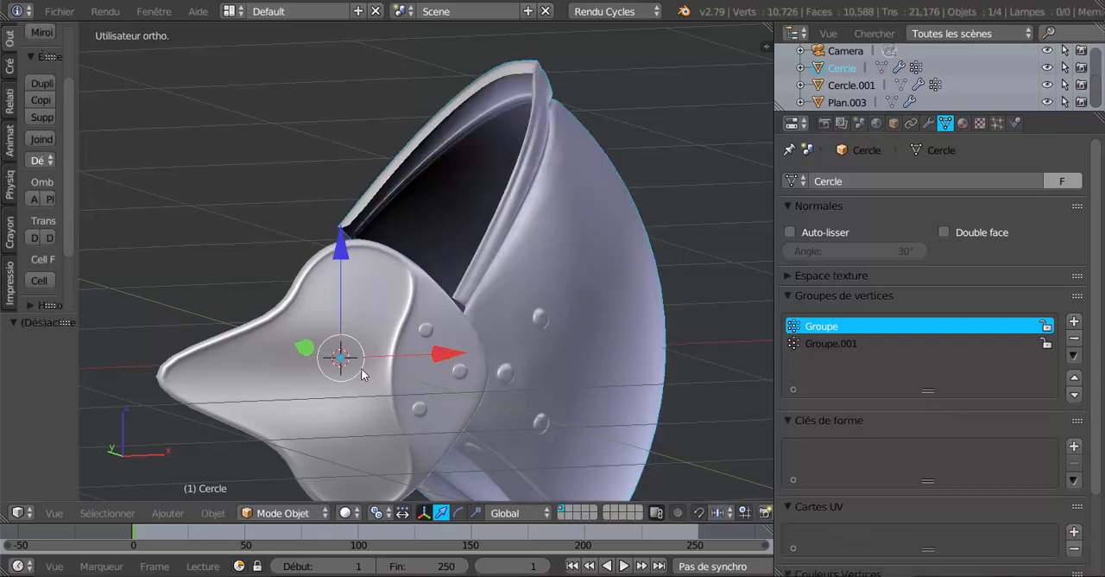
right_click(369, 406)
key(Tab)
scroll(366, 391, up, 4)
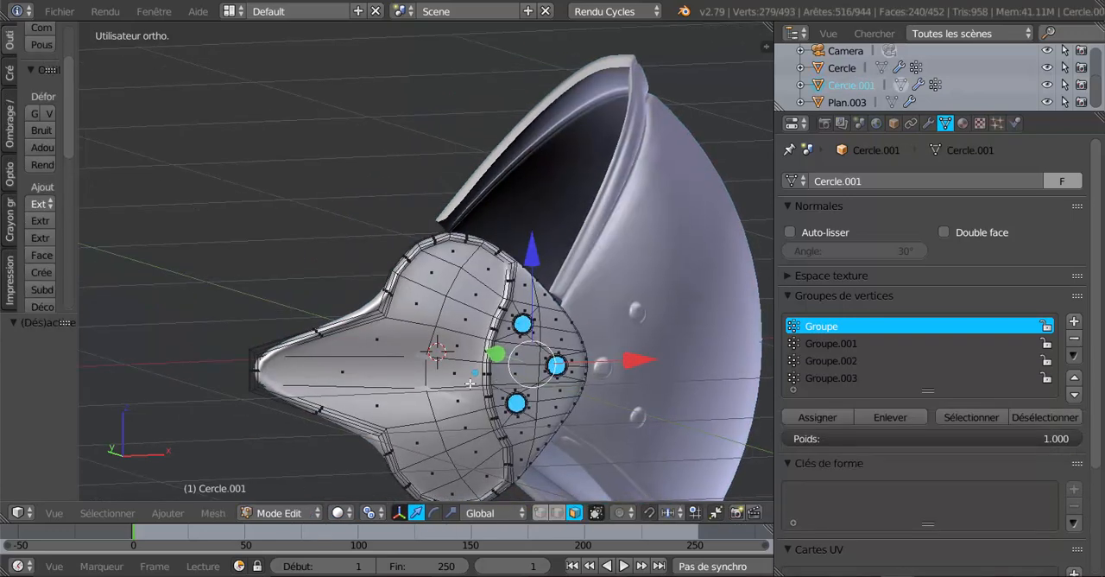
right_click(475, 341)
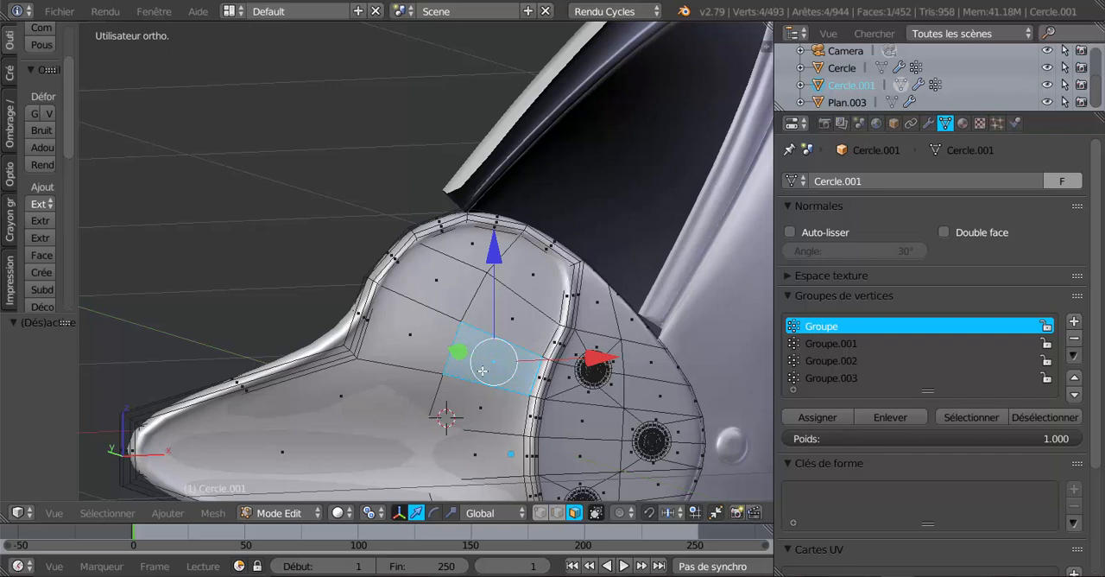
Rename Cercle.001's material Matériau.002 as plaque
click(964, 124)
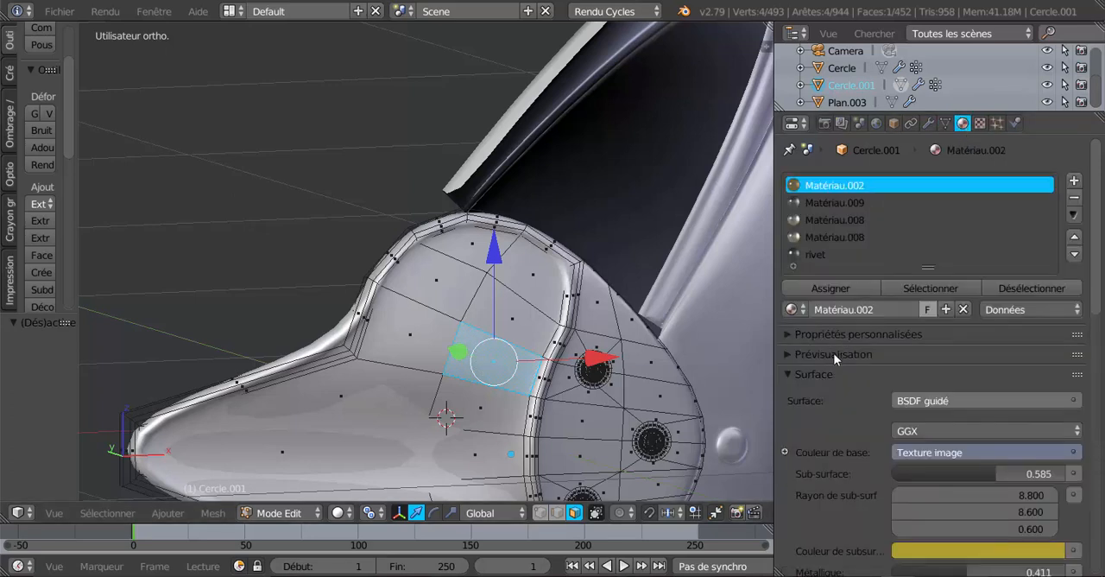
scroll(520, 370, down, 2)
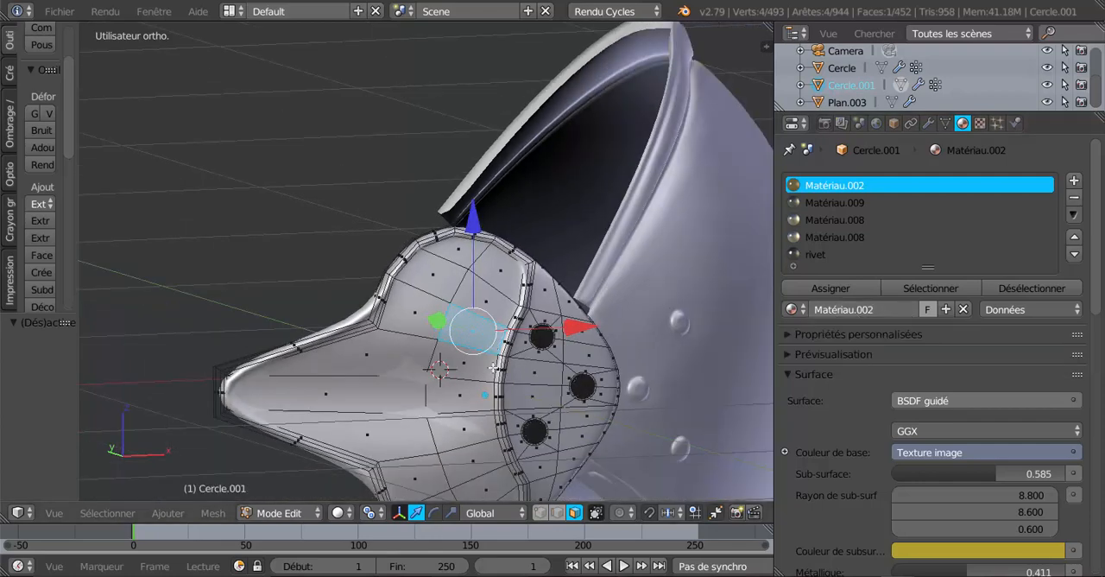
scroll(492, 368, up, 2)
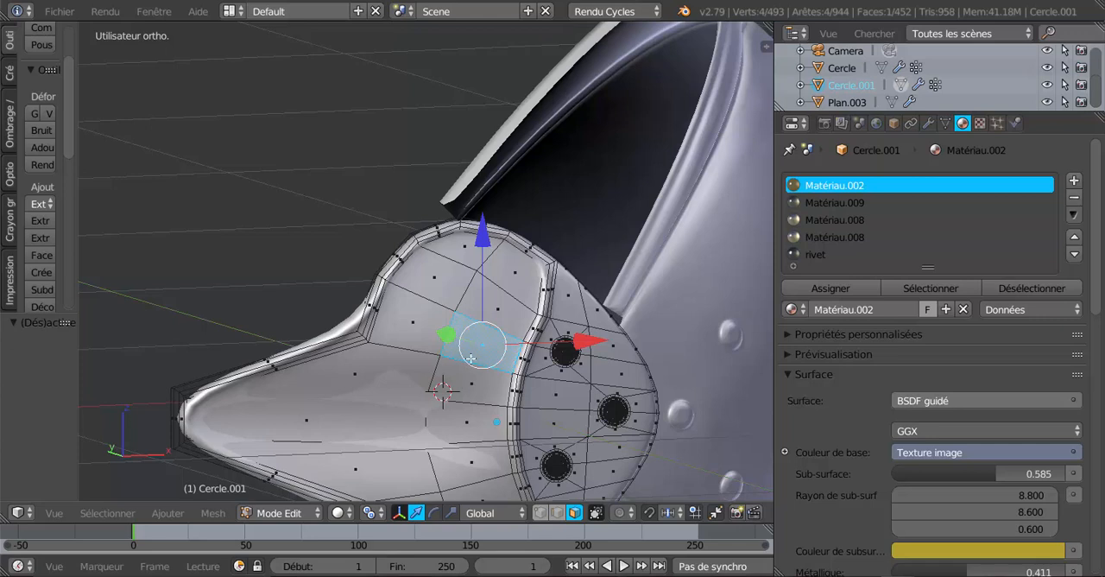
click(868, 310)
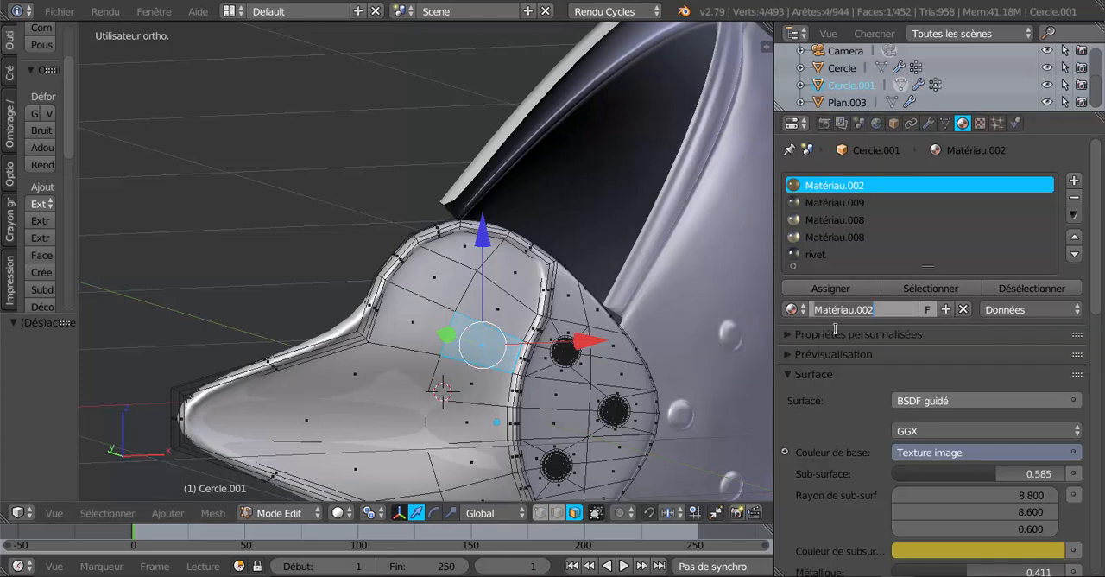
click(846, 388)
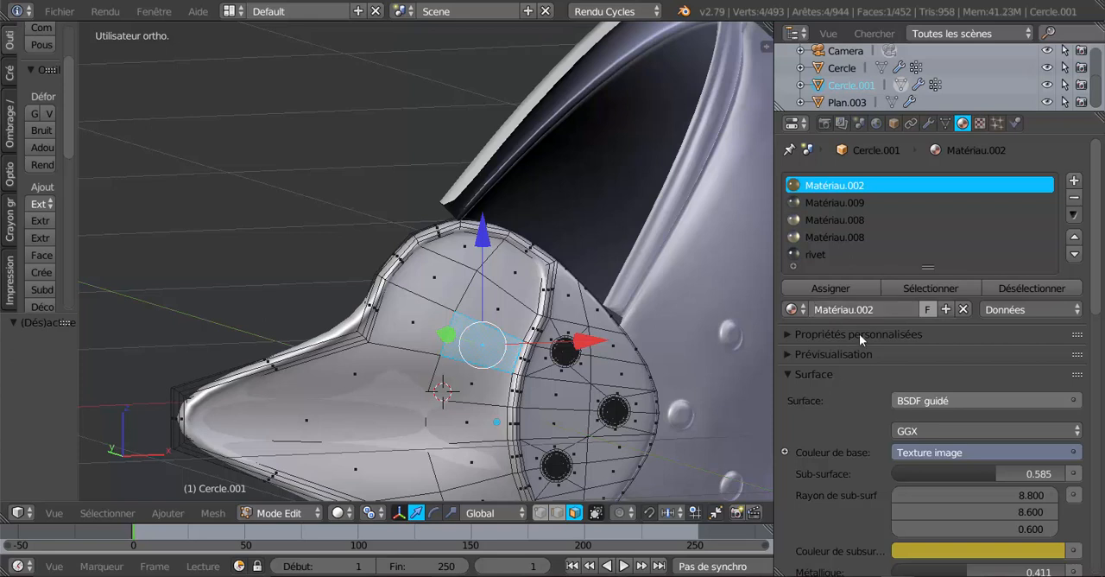
click(852, 309)
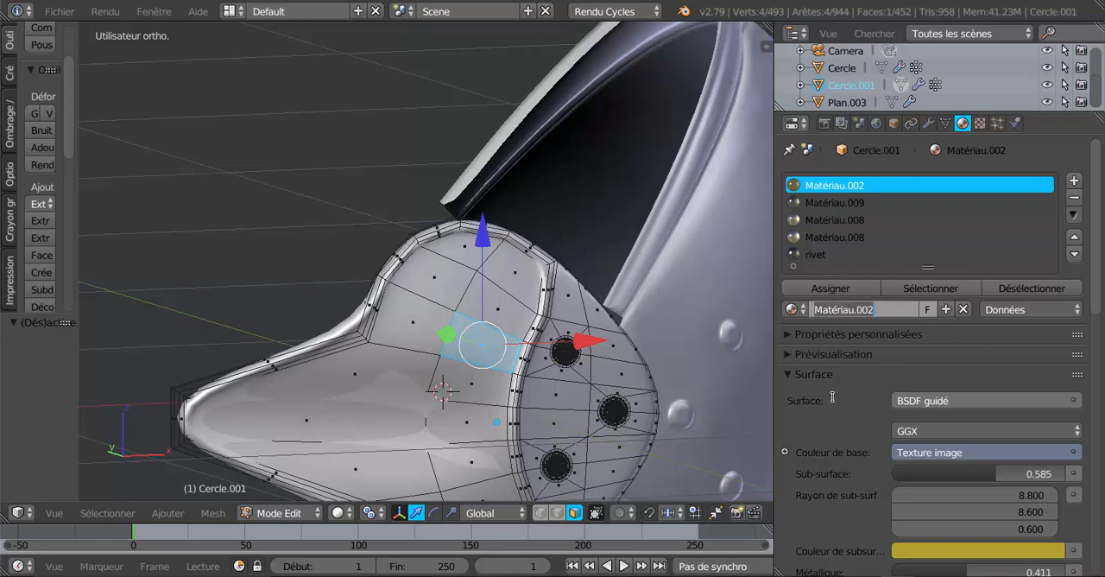
text(p)
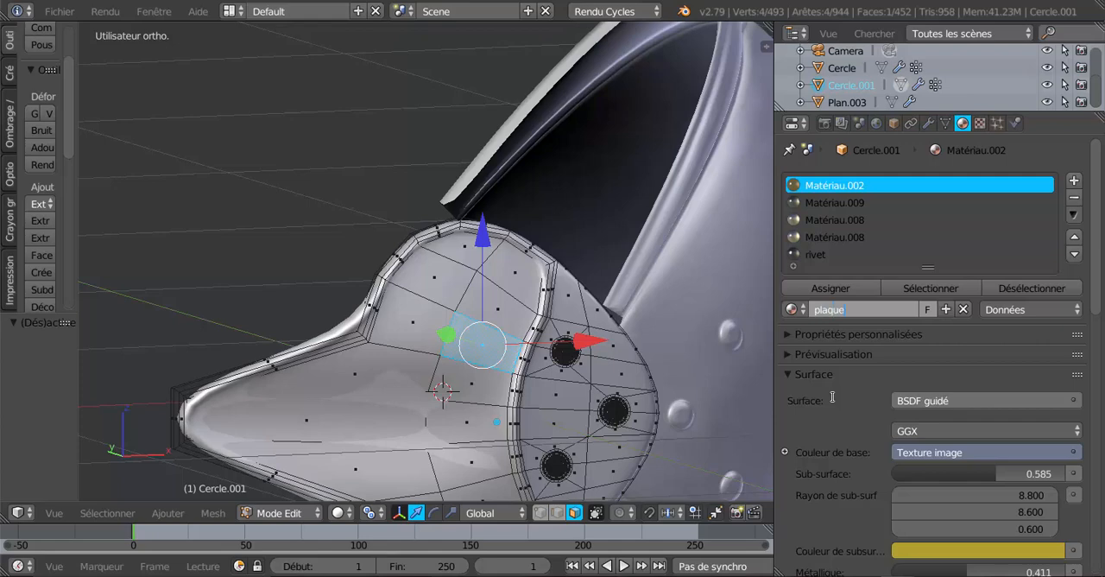
text(laque)
key(Return)
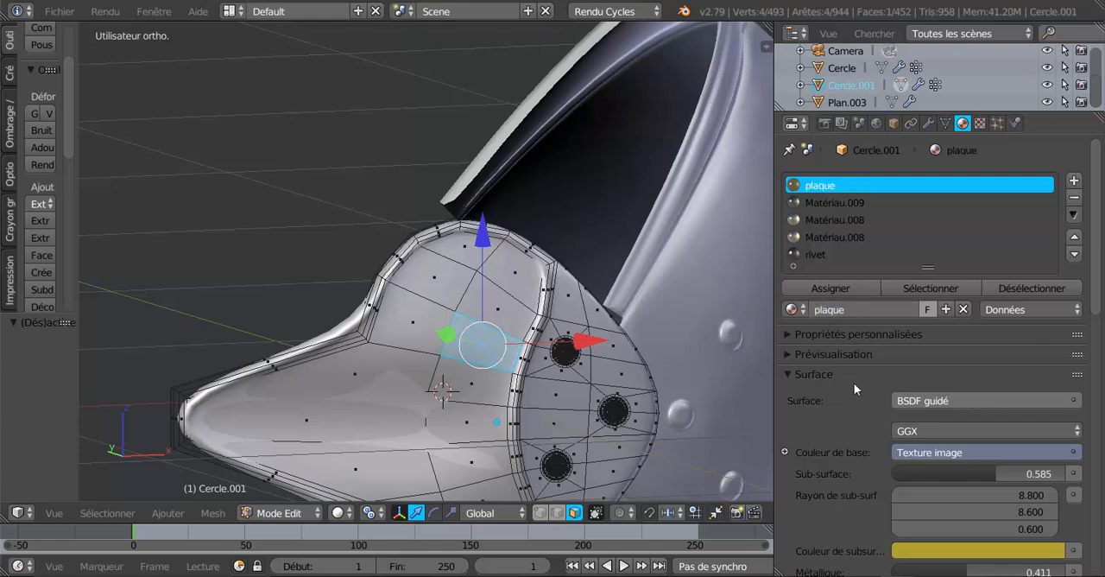
Switch back to the Cercle shell in Edit mode and turn it to show the selected rim band faces
key(Tab)
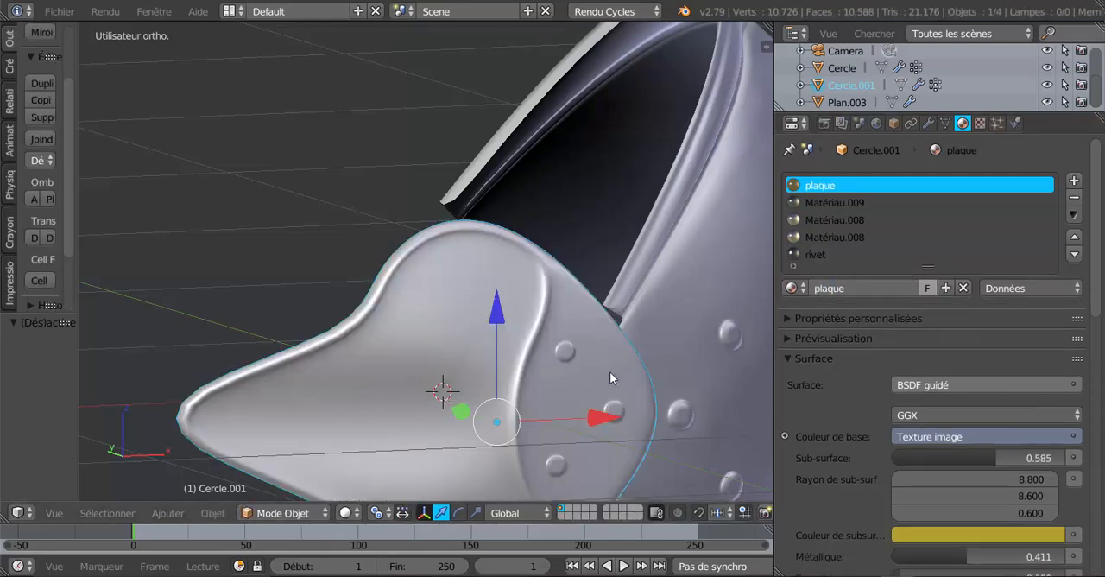
right_click(669, 337)
key(Tab)
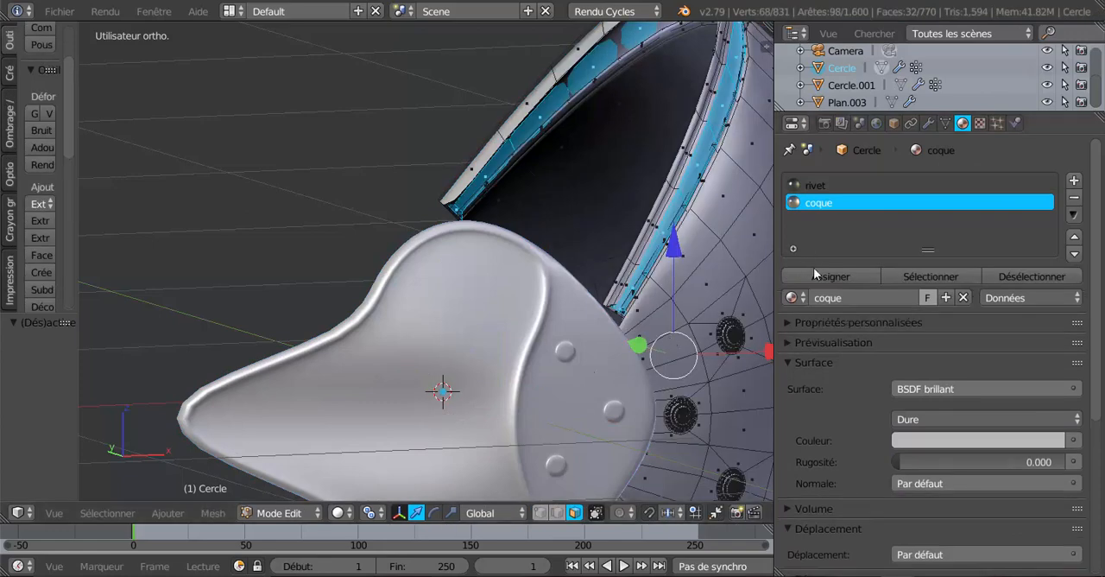
middle_drag(670, 233, 580, 282)
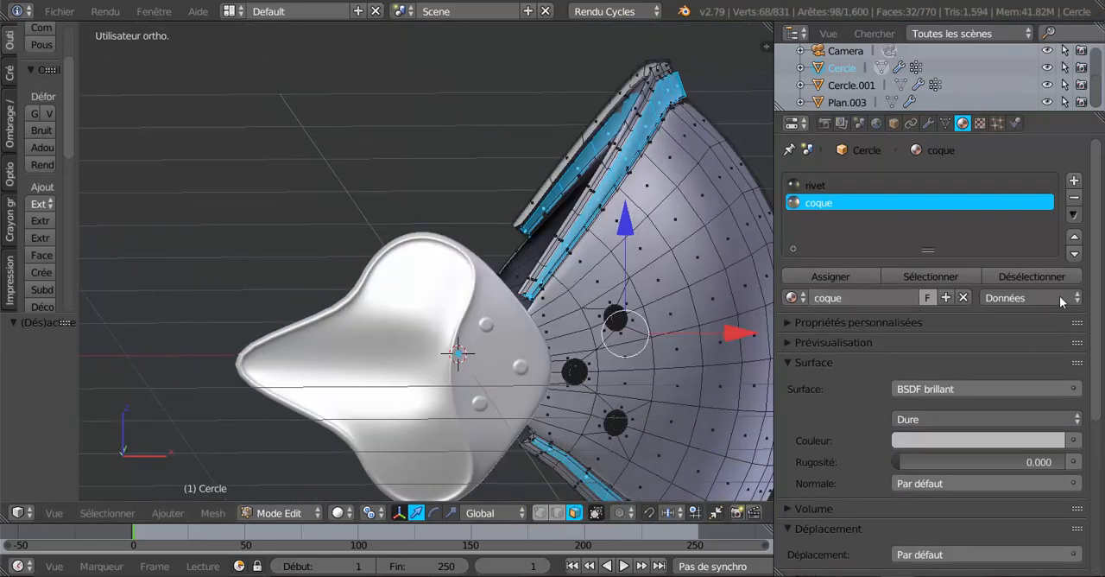
Add a third material slot to Cercle, set it to the existing plaque material and assign it to the selected rim band faces
click(1074, 180)
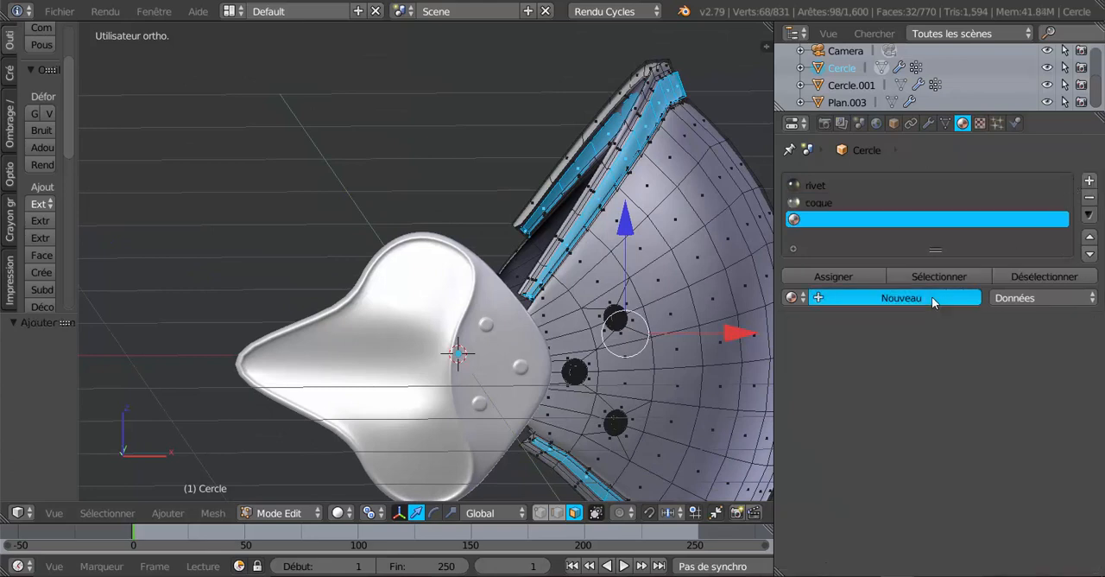
click(932, 296)
click(793, 297)
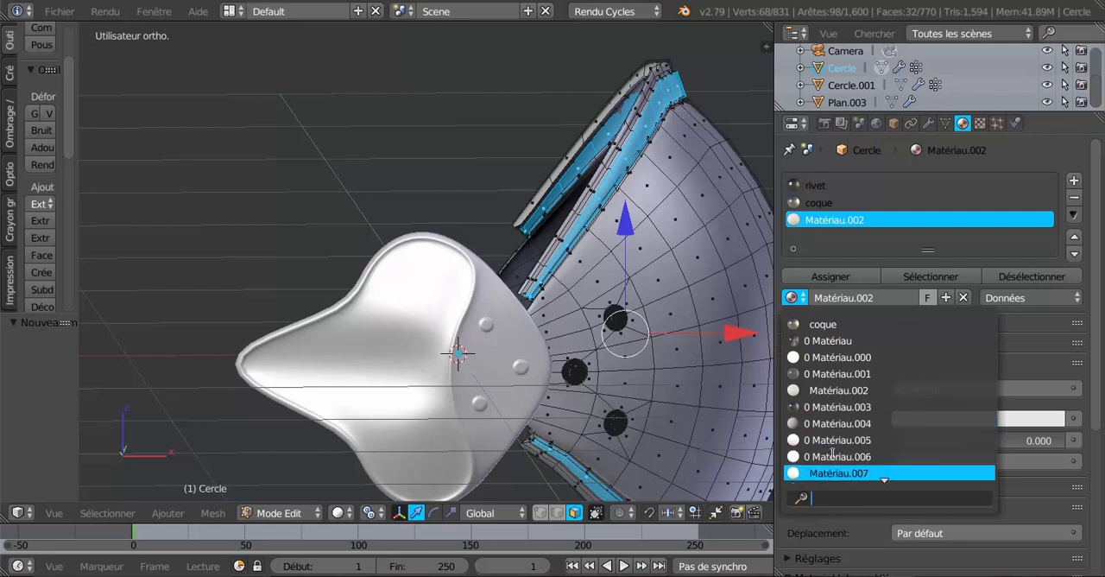
scroll(832, 455, down, 5)
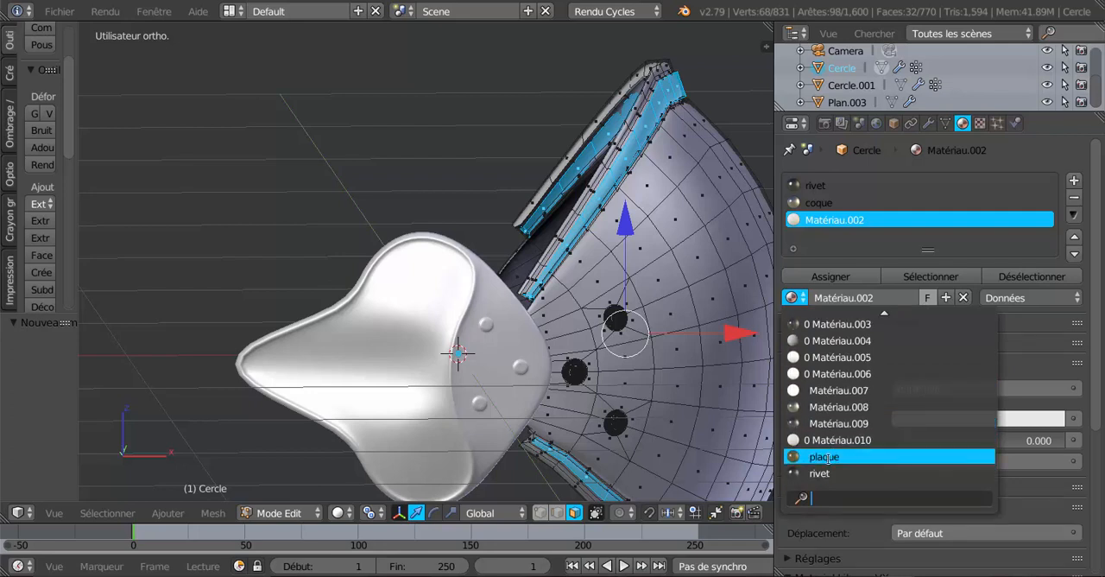
click(828, 457)
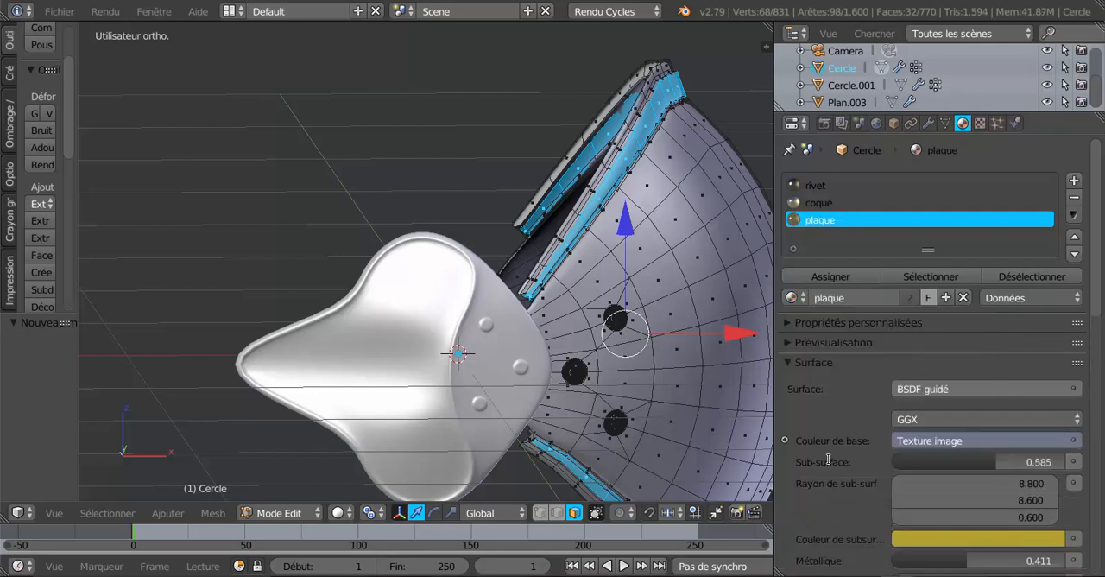
click(823, 276)
Preview the armour in Rendered shading and examine the plaque texture on the shell's rim bands from several angles
click(337, 512)
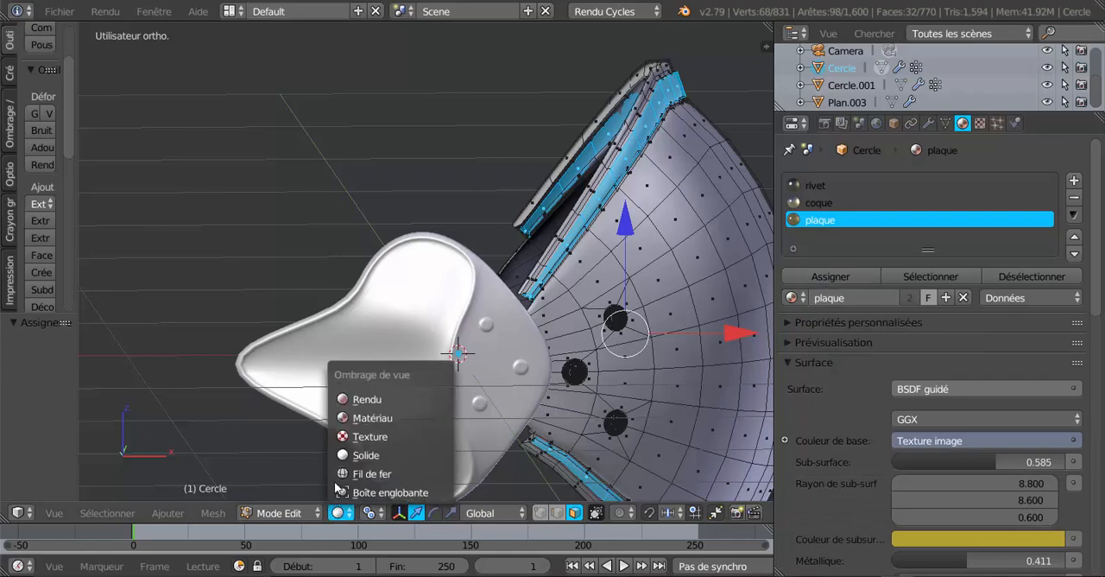
click(349, 399)
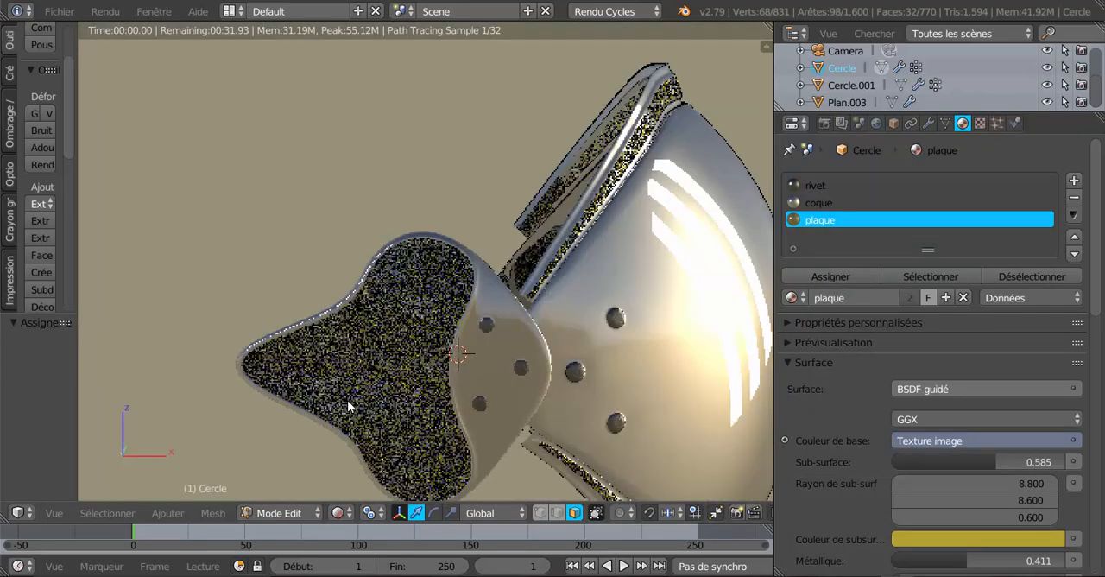
scroll(363, 399, down, 2)
middle_drag(377, 398, 323, 398)
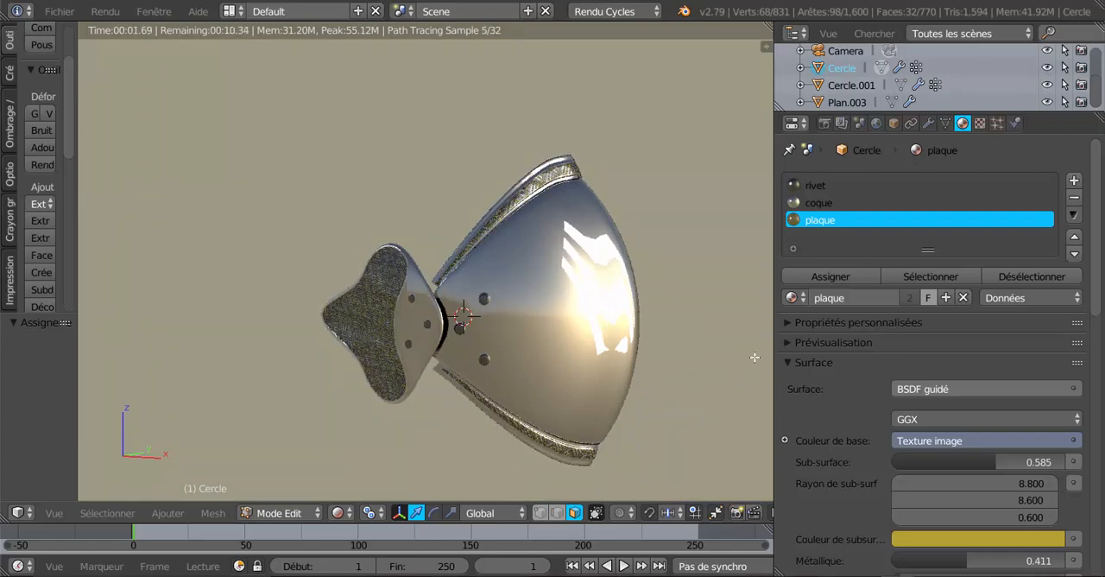
drag(774, 354, 810, 354)
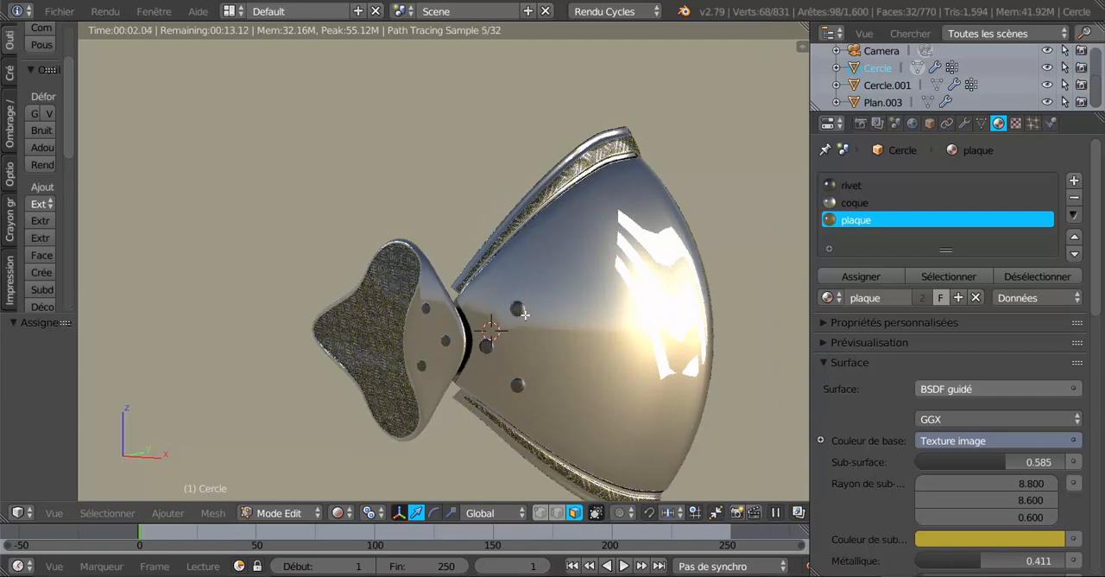
middle_drag(545, 380, 473, 361)
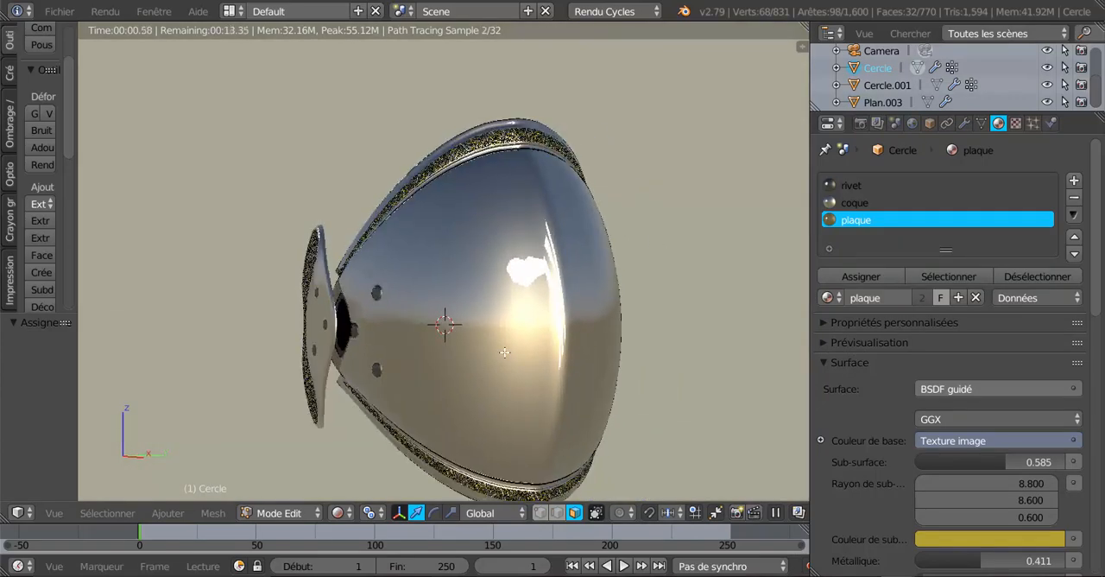
key(Tab)
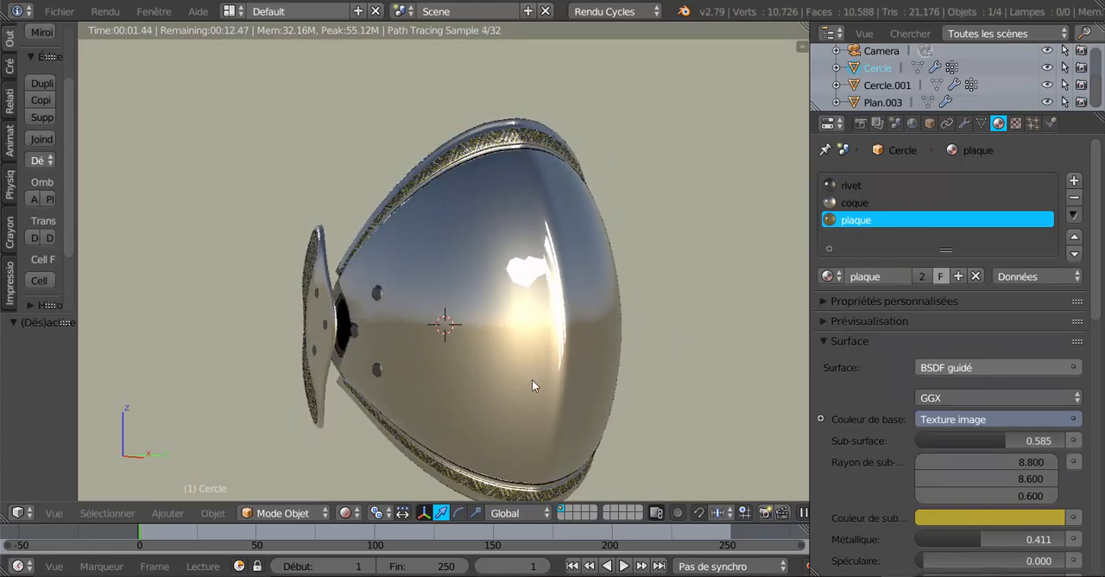
key(Tab)
Return to Solid shading and select the two adjacent face loops running vertically over the middle of the shell
click(347, 515)
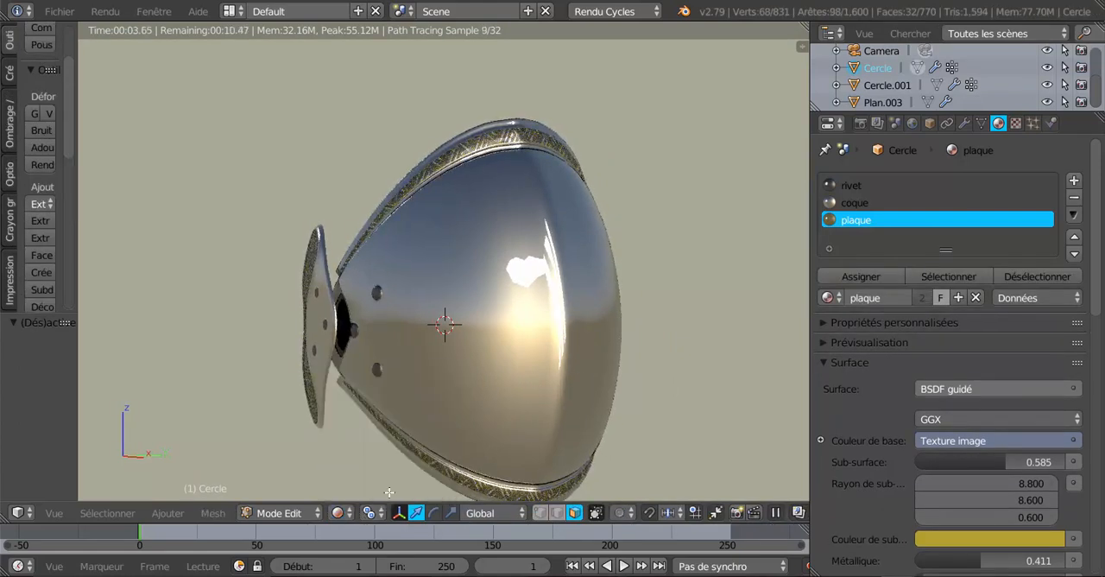
click(340, 513)
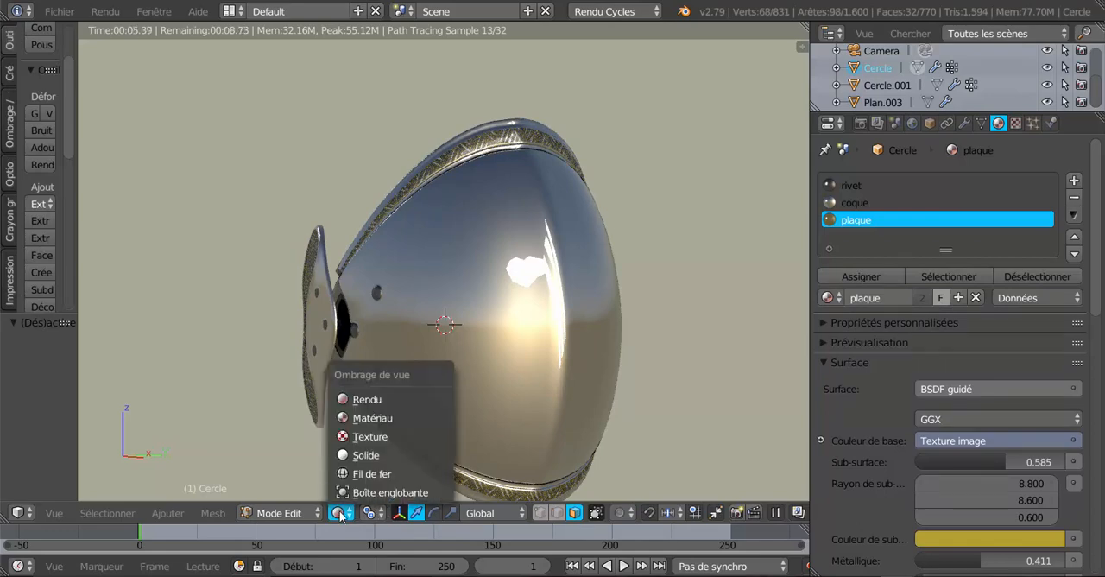
click(361, 455)
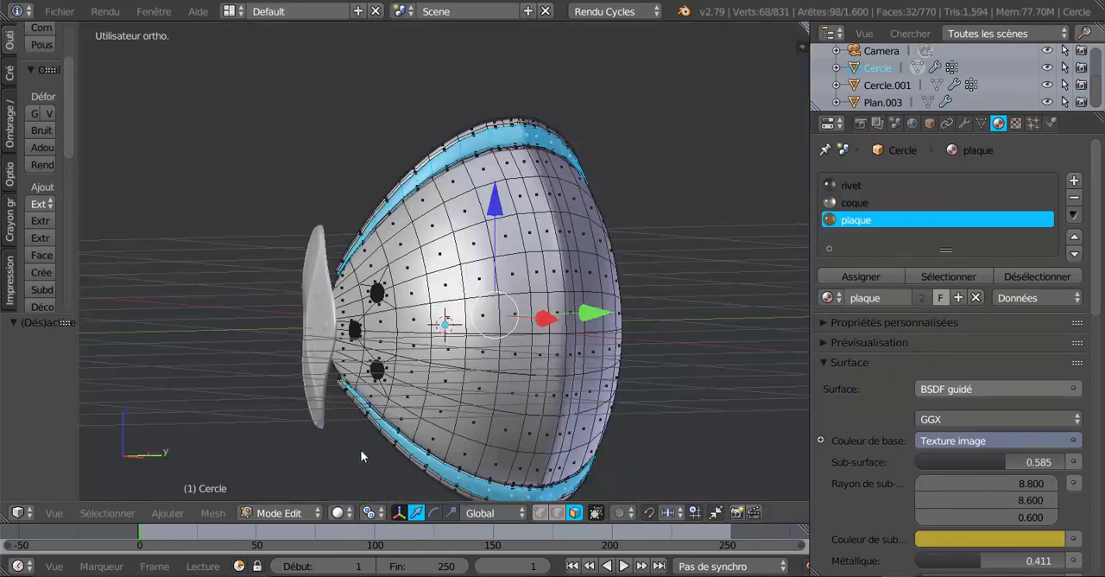
middle_drag(533, 390, 493, 388)
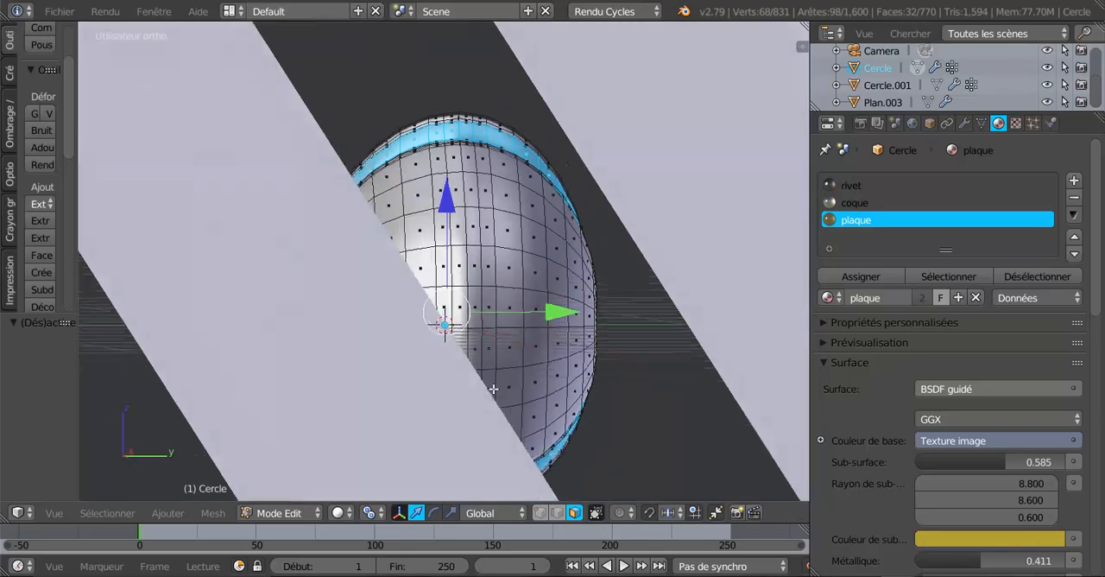
scroll(493, 388, up, 2)
scroll(493, 388, up, 3)
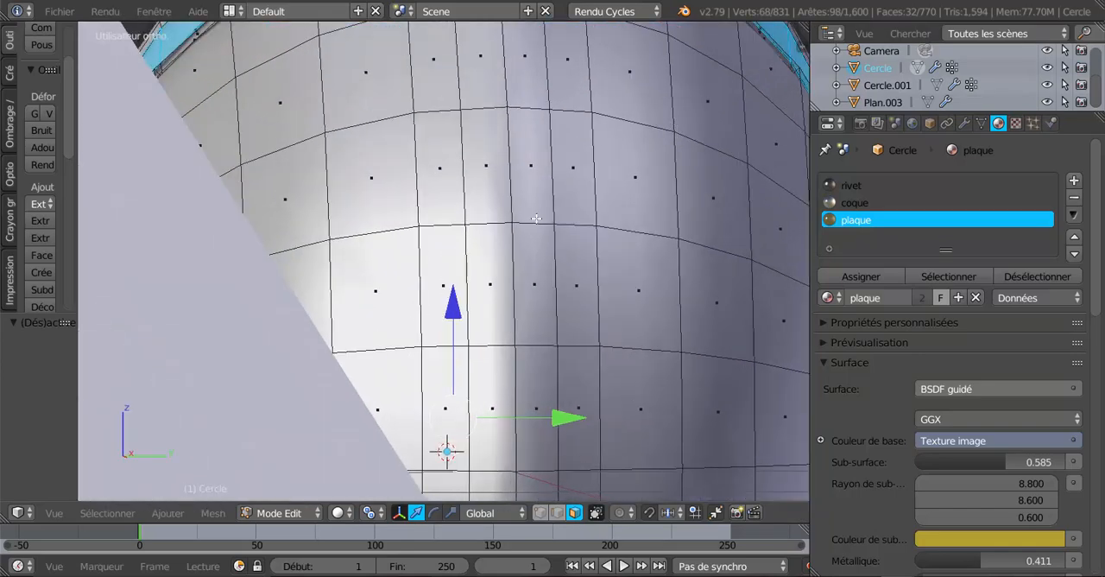
alt+click(527, 228)
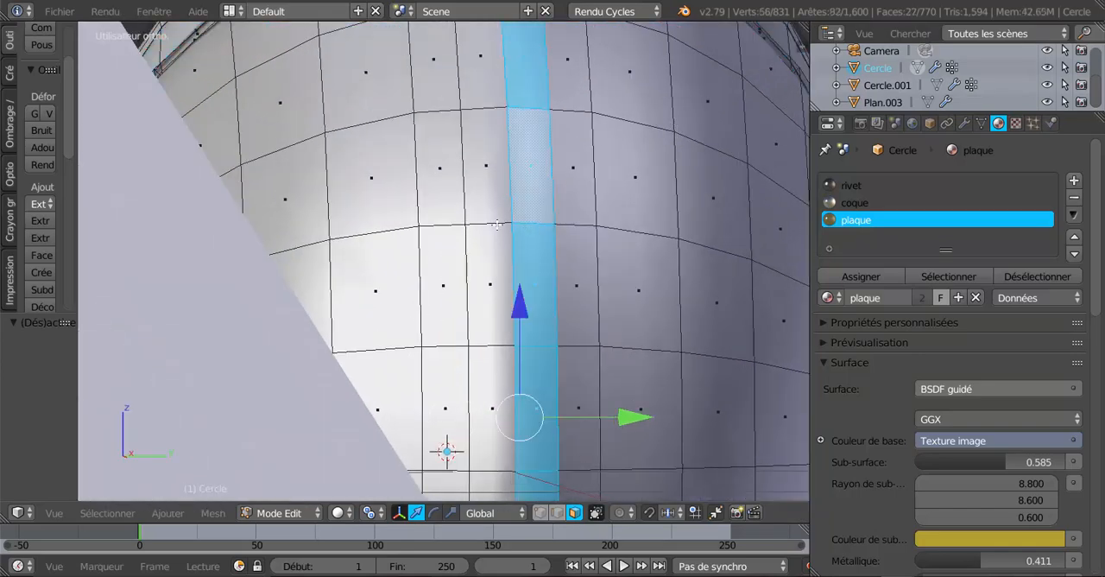
alt+shift+click(496, 225)
scroll(496, 233, down, 4)
middle_drag(496, 237, 578, 343)
scroll(579, 338, down, 2)
scroll(587, 314, up, 3)
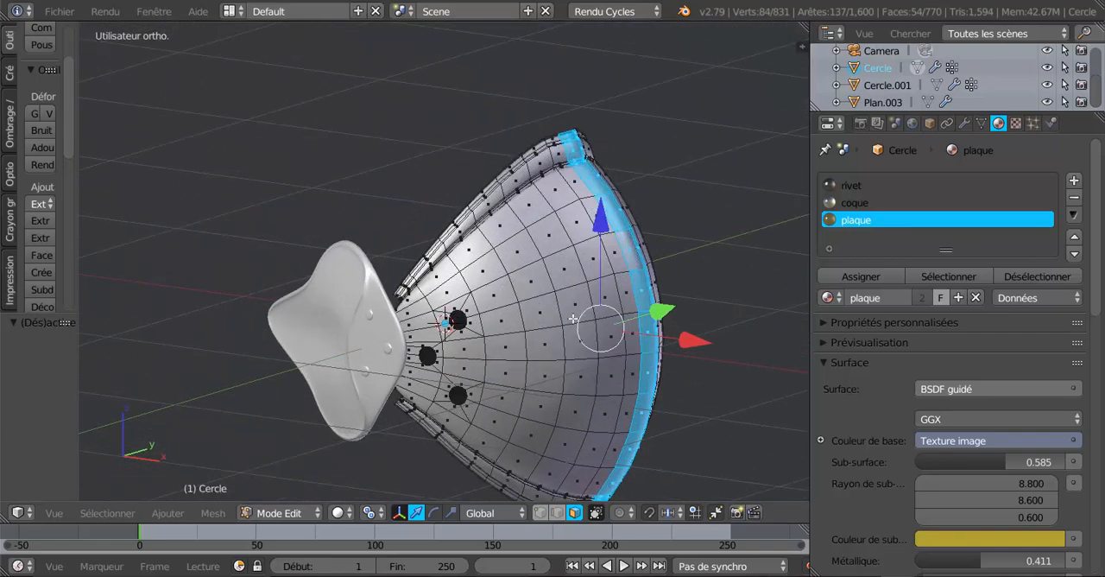
Switch to wireframe and deselect the face loop portions on the upper rim, keeping the central strip selected
scroll(531, 345, up, 5)
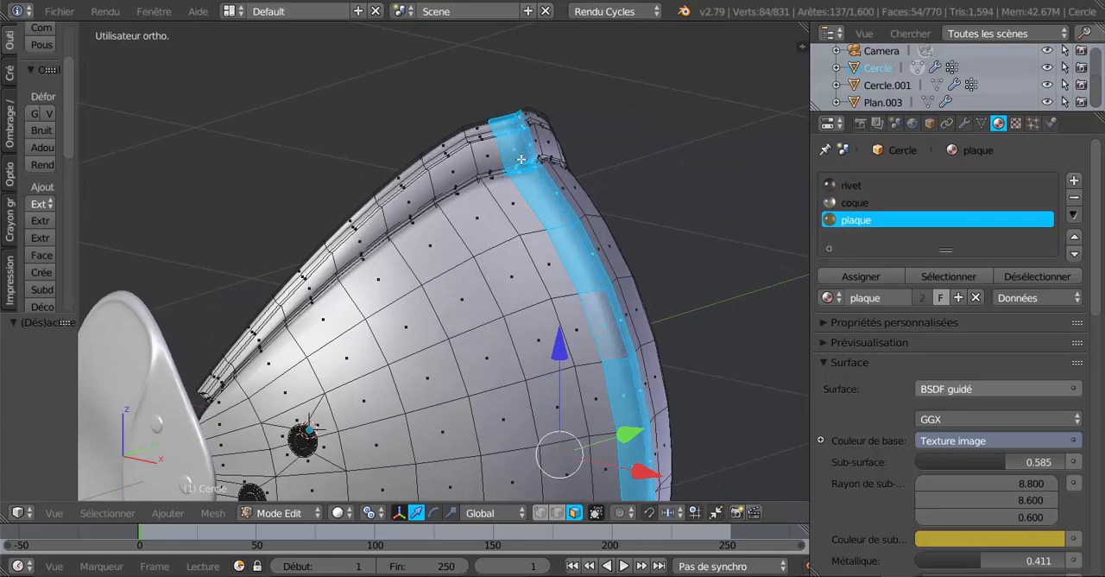
key(z)
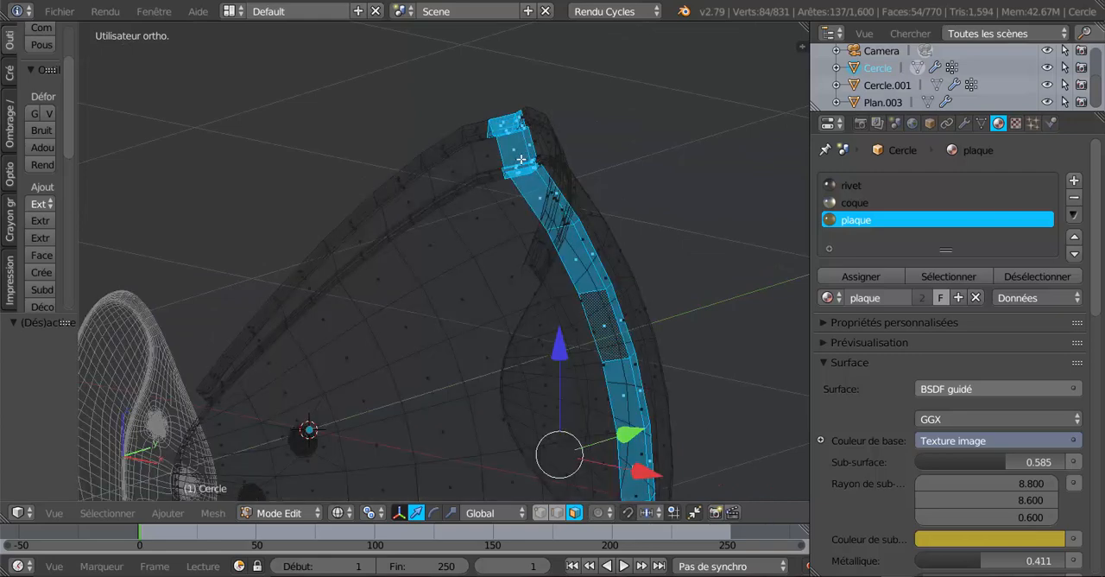
mouse_move(522, 159)
middle_down()
mouse_move(521, 181)
mouse_move(506, 152)
mouse_move(486, 163)
mouse_move(506, 141)
mouse_move(574, 133)
mouse_move(559, 91)
mouse_move(429, 303)
mouse_move(502, 263)
middle_up()
key(c)
key(Escape)
scroll(547, 105, up, 3)
shift+middle_drag(537, 228, 472, 303)
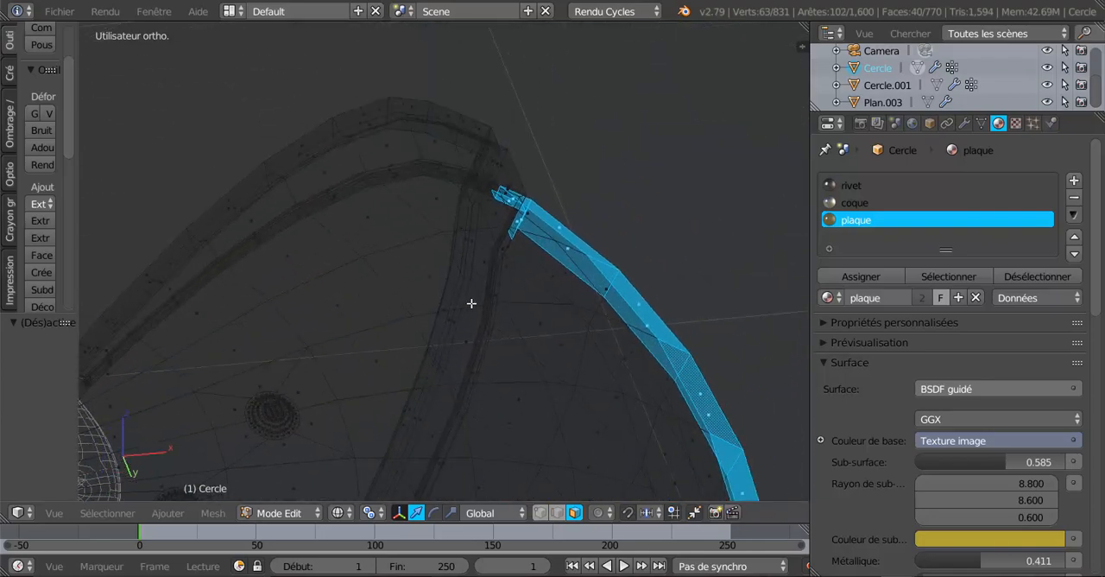
scroll(472, 303, up, 2)
shift+right_click(547, 157)
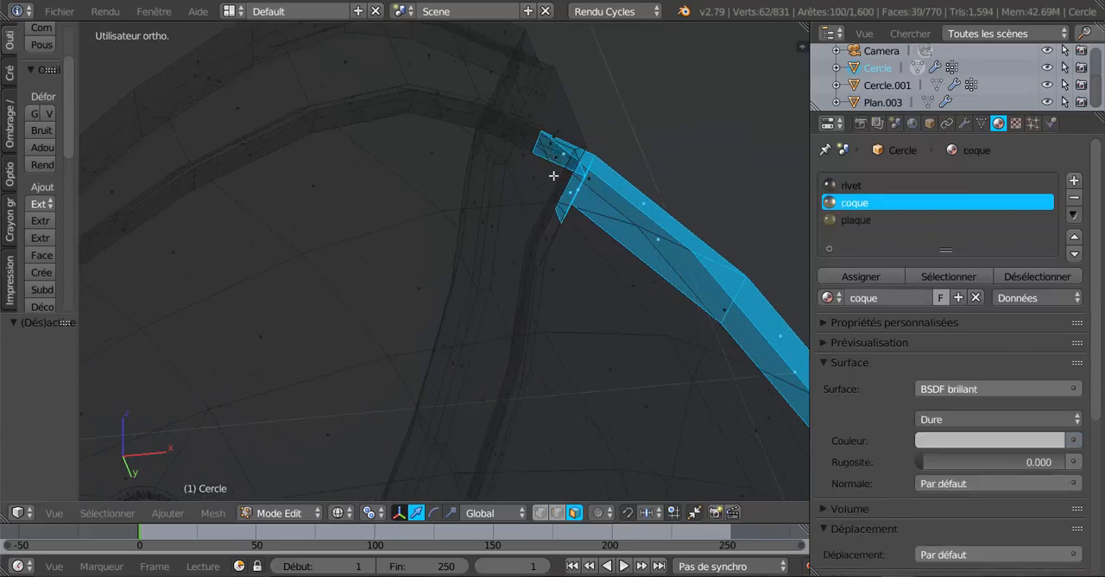
Deselect the stray small faces hanging below the upper end of the central strip
middle_drag(559, 246, 502, 215)
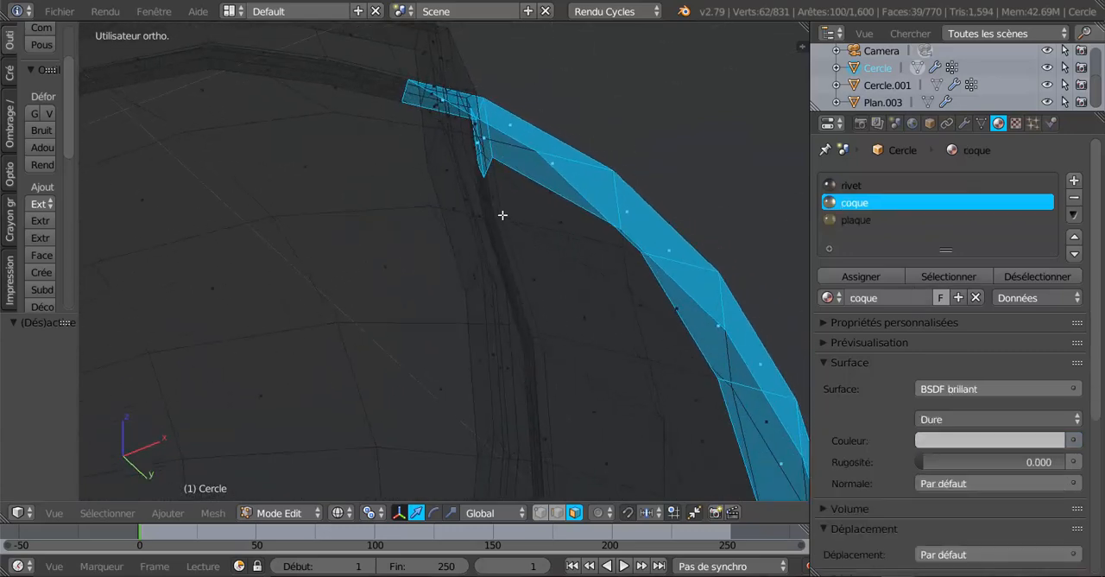
shift+right_click(486, 146)
shift+right_click(476, 150)
shift+right_click(478, 150)
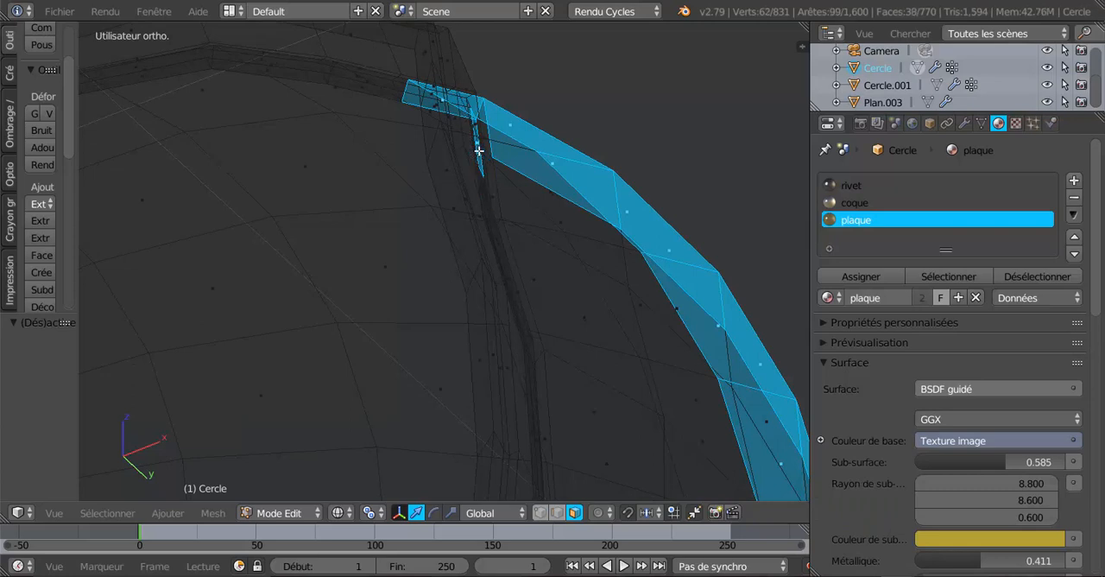
shift+right_click(478, 151)
shift+right_click(479, 149)
shift+right_click(481, 136)
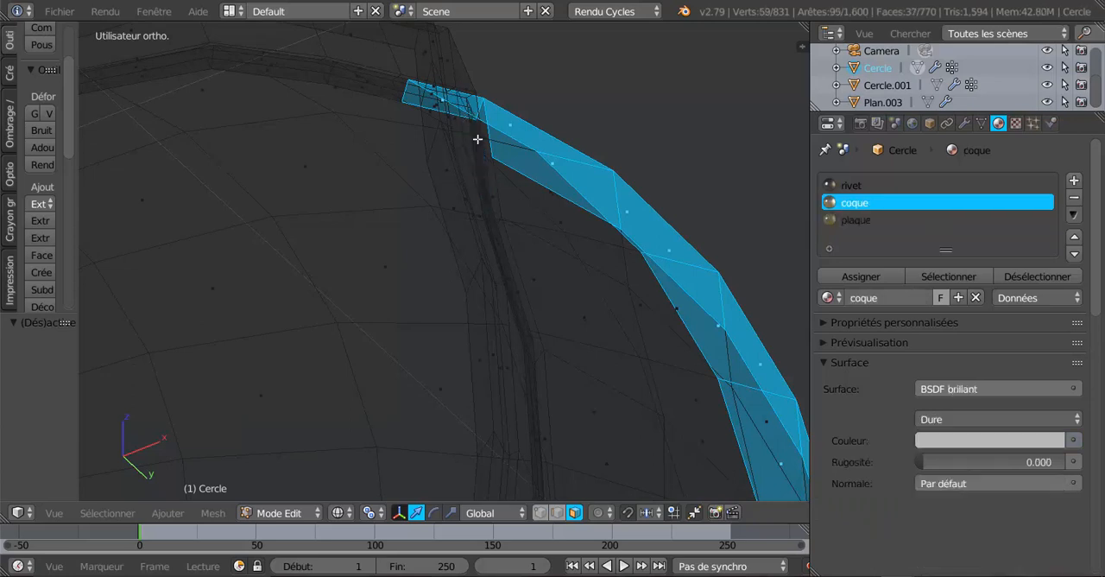
shift+right_click(434, 111)
shift+right_click(435, 105)
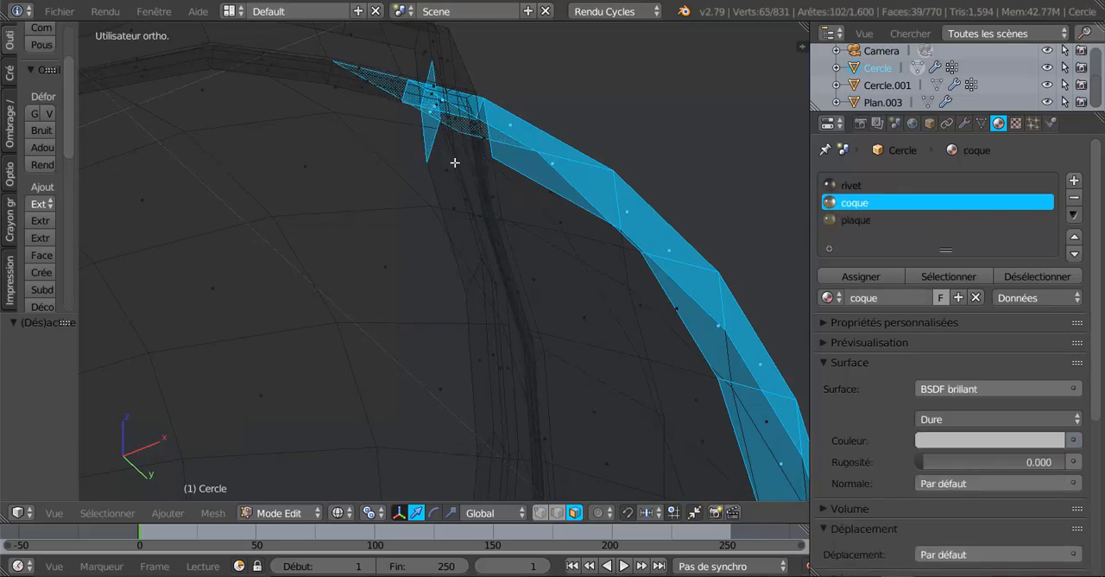
key(ctrl+z)
key(ctrl+z)
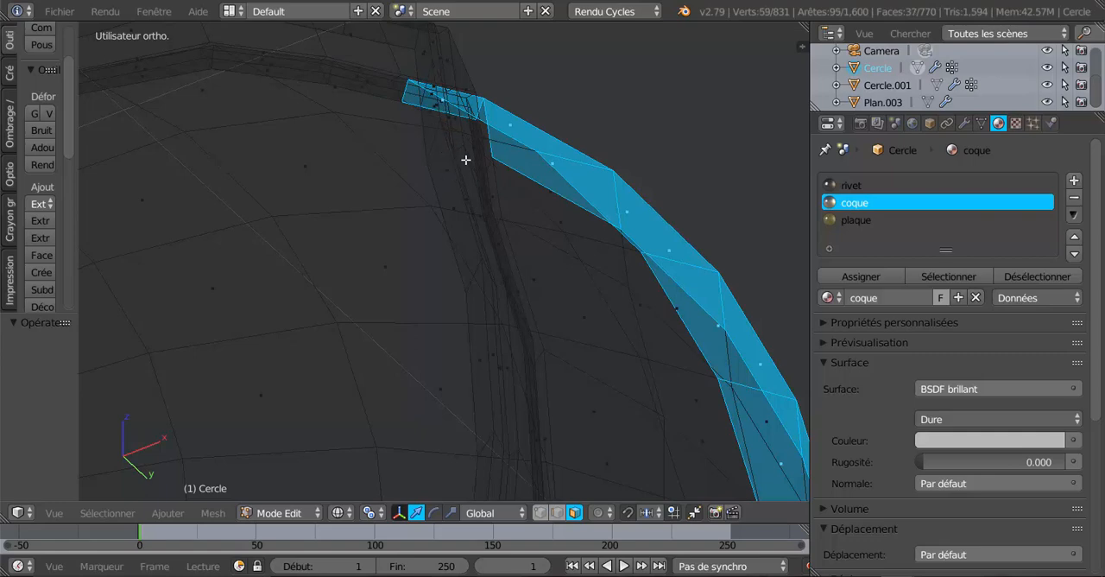
Deselect the last stray face at the strip's upper end and the lower rim faces, leaving a double row of central strip faces
middle_drag(465, 159, 331, 363)
shift+right_click(486, 78)
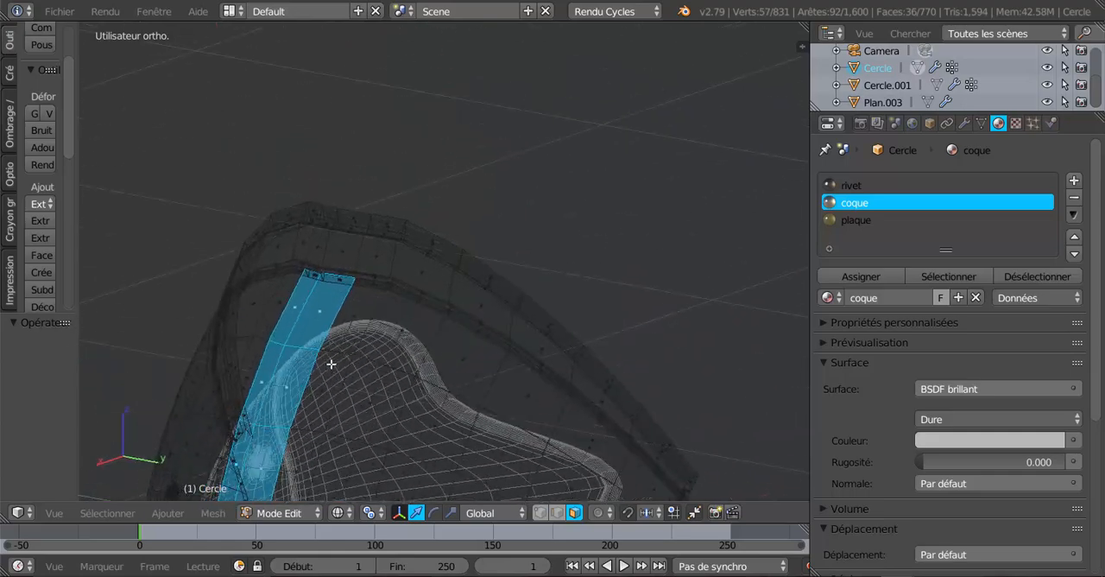
middle_drag(273, 418, 524, 298)
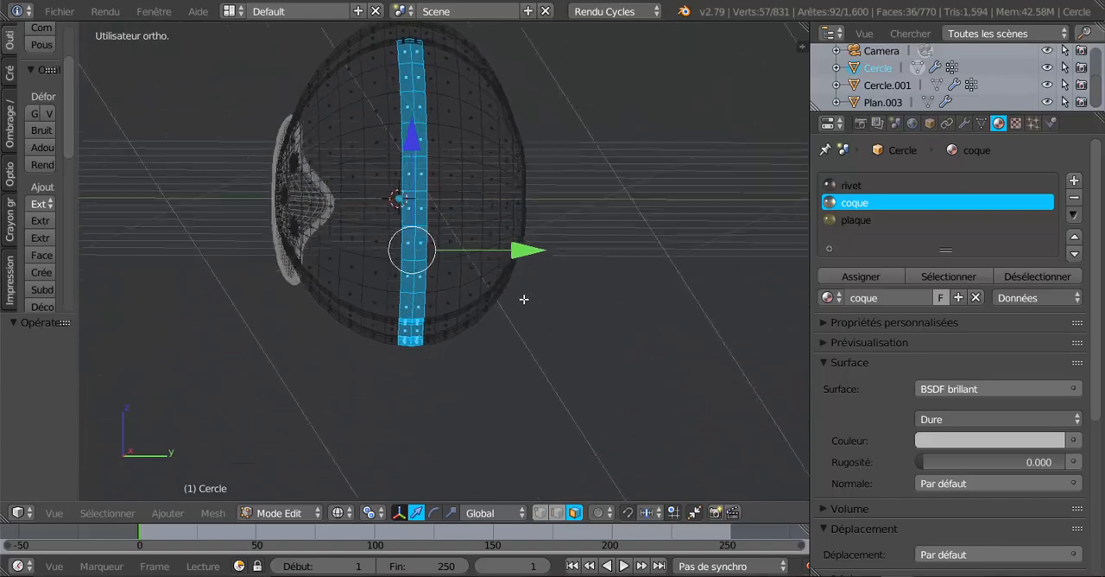
scroll(423, 377, up, 4)
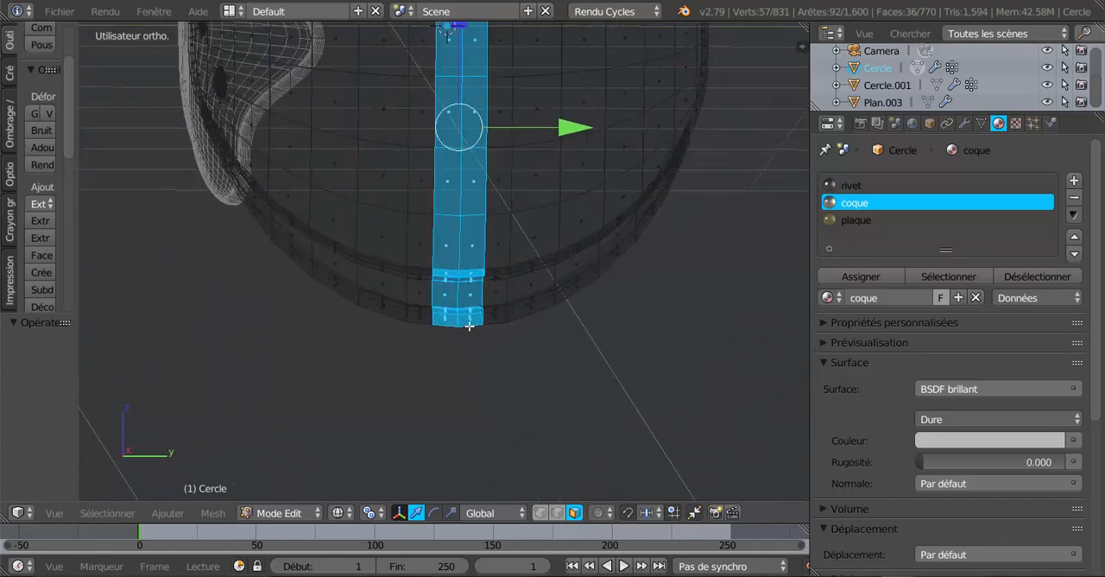
mouse_move(466, 284)
middle_down()
mouse_move(455, 288)
mouse_move(502, 295)
middle_up()
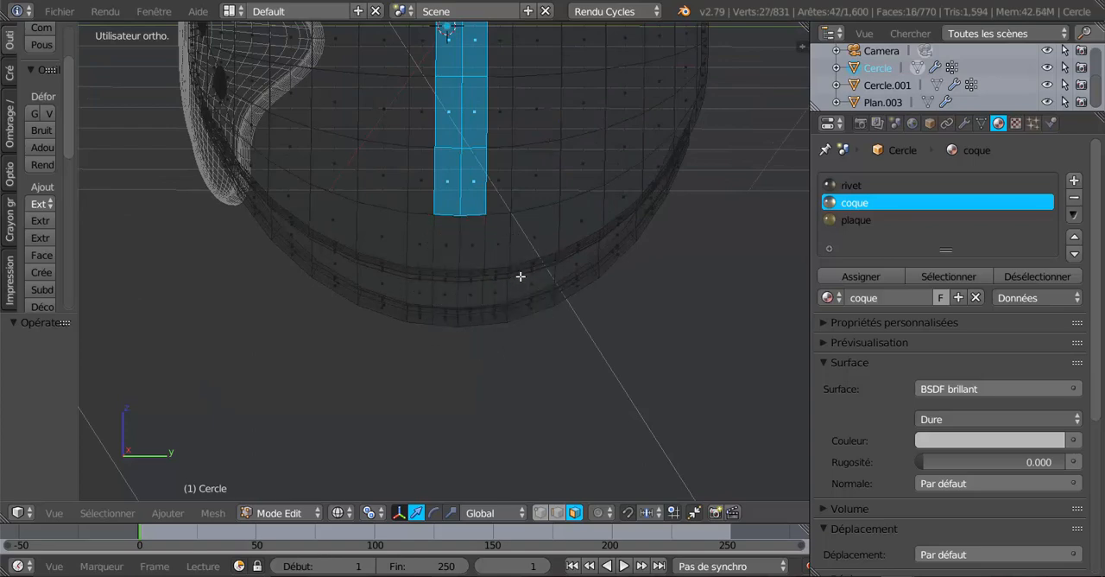
middle_drag(458, 354, 541, 389)
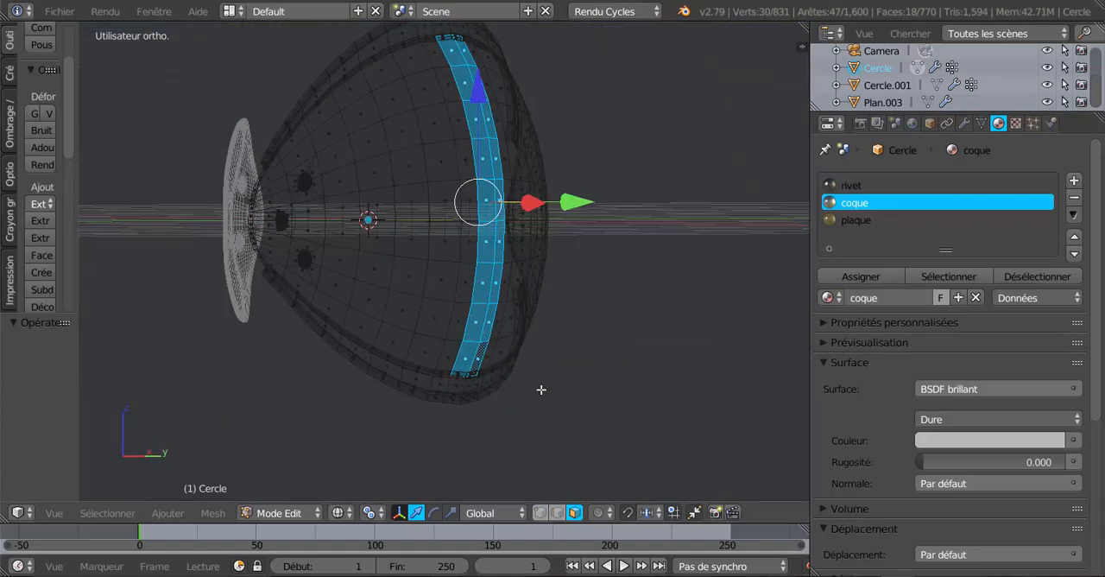
Inset the selected central strip faces by about 0.052 and return to Object mode
middle_drag(620, 378, 514, 396)
scroll(544, 413, up, 2)
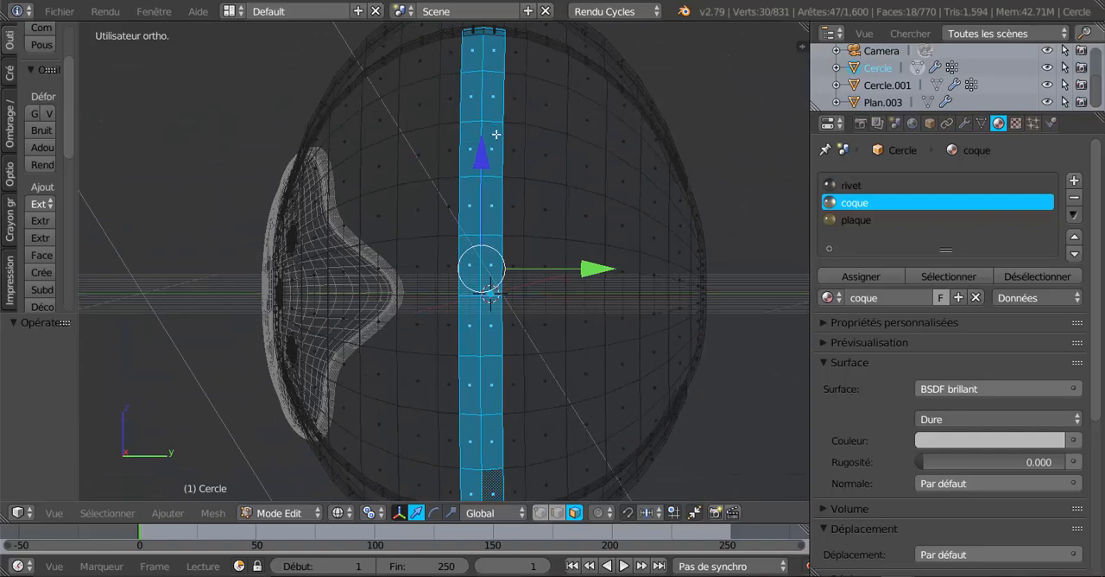
scroll(694, 322, down, 2)
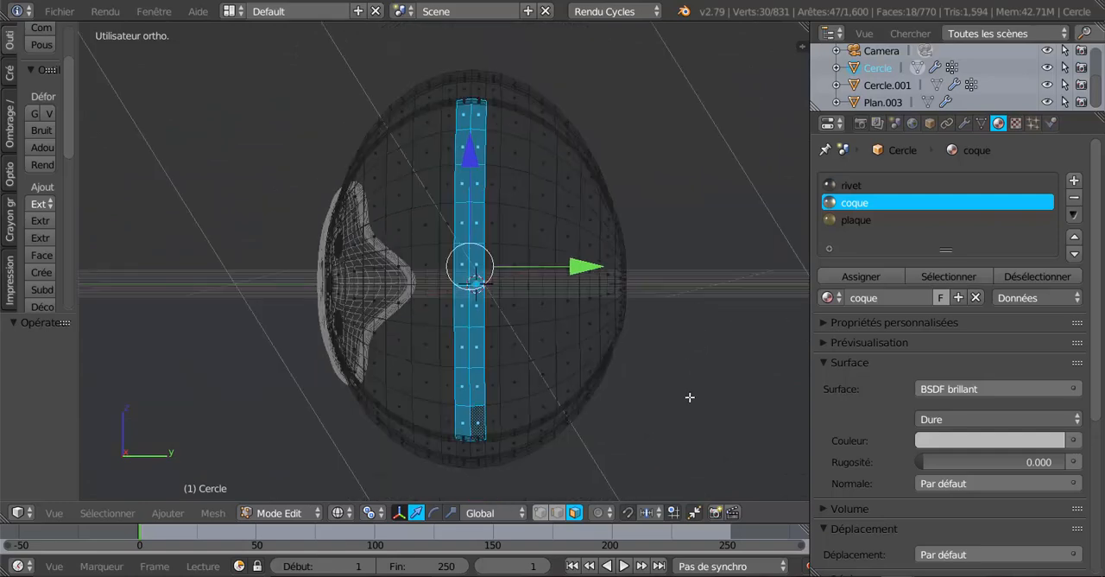
key(i)
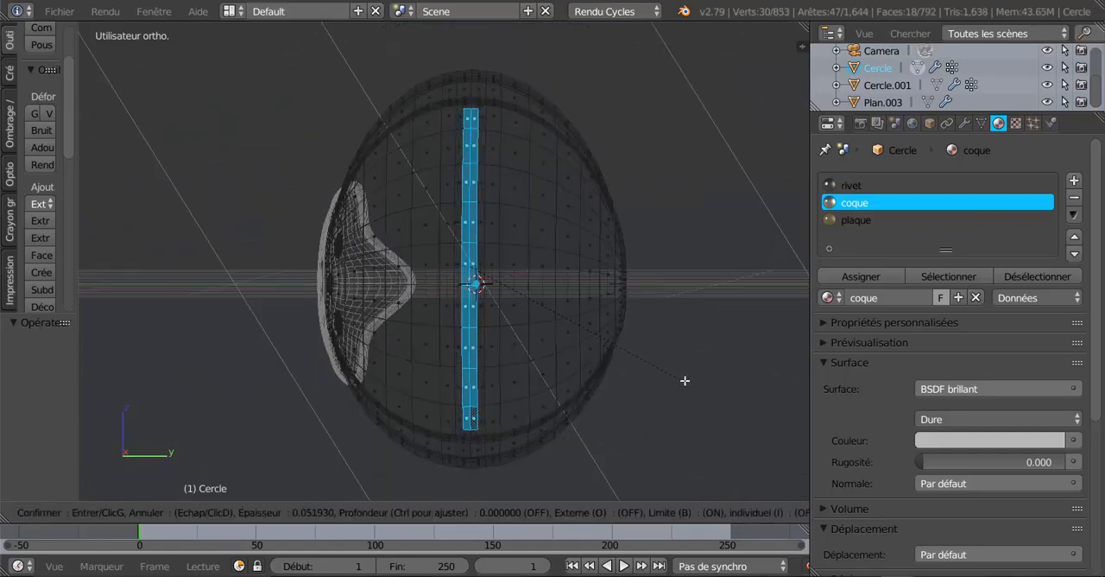
click(685, 381)
key(Tab)
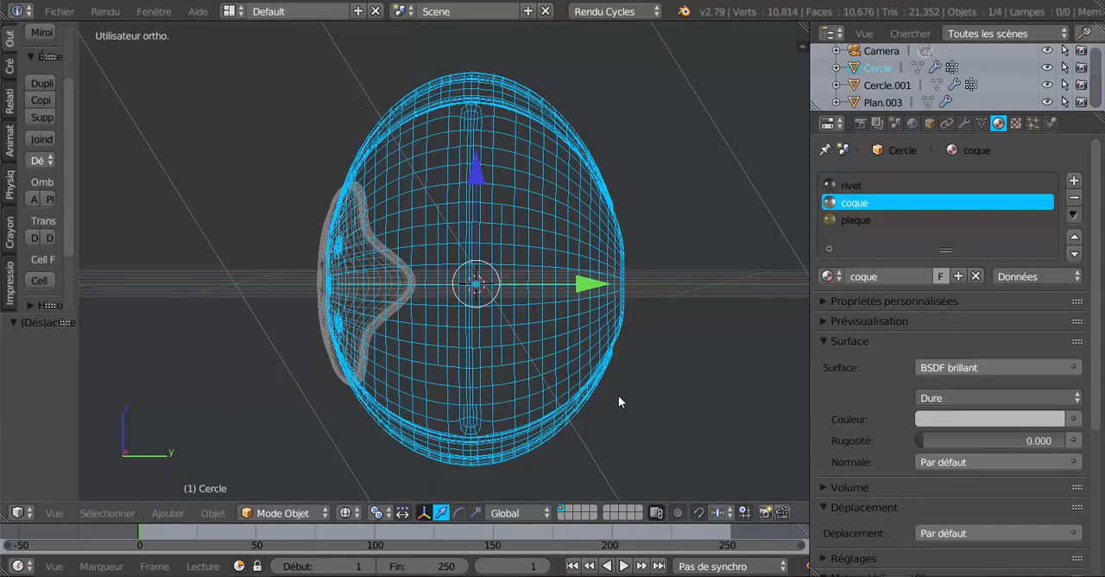
Extrude the selected central strip faces about 0.02 along their normals and return to Object mode
key(z)
mouse_move(619, 396)
middle_down()
mouse_move(682, 400)
mouse_move(612, 370)
mouse_move(594, 380)
mouse_move(656, 388)
mouse_move(588, 377)
middle_up()
key(z)
key(Tab)
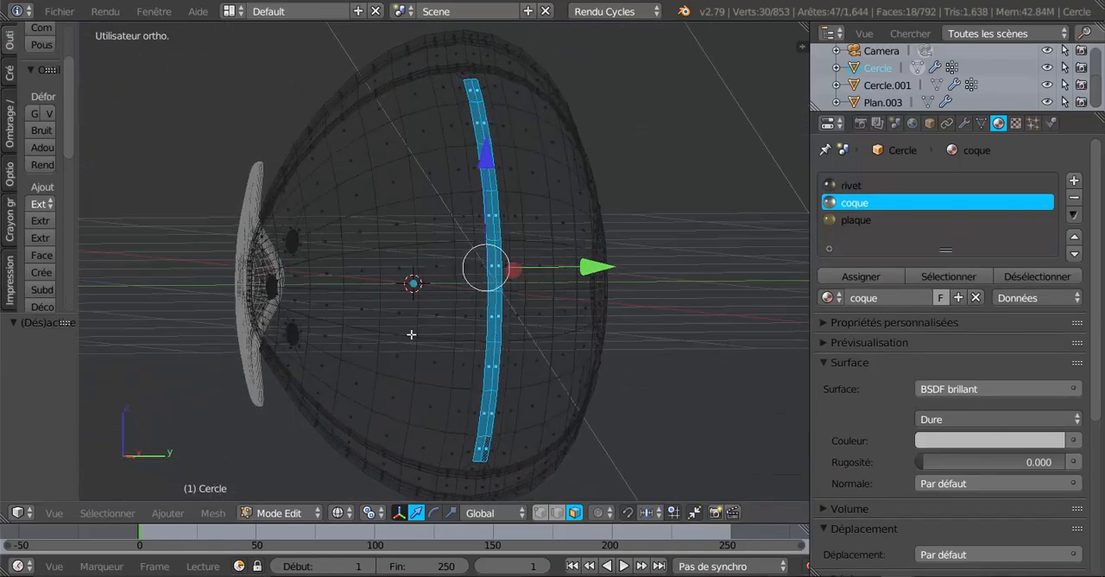
middle_drag(411, 334, 442, 368)
scroll(573, 355, up, 3)
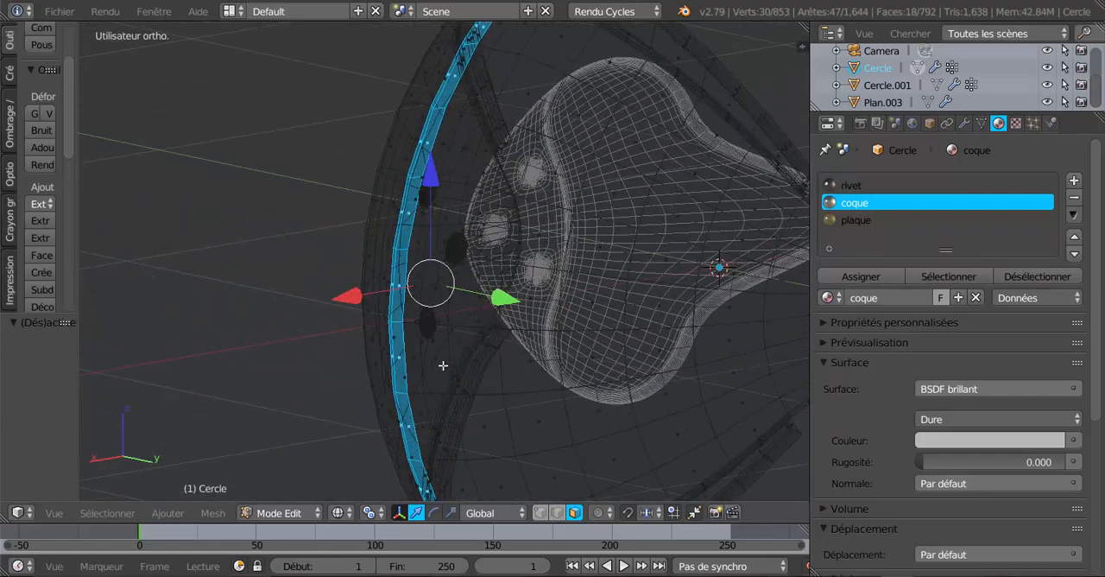
key(z)
scroll(499, 378, down, 3)
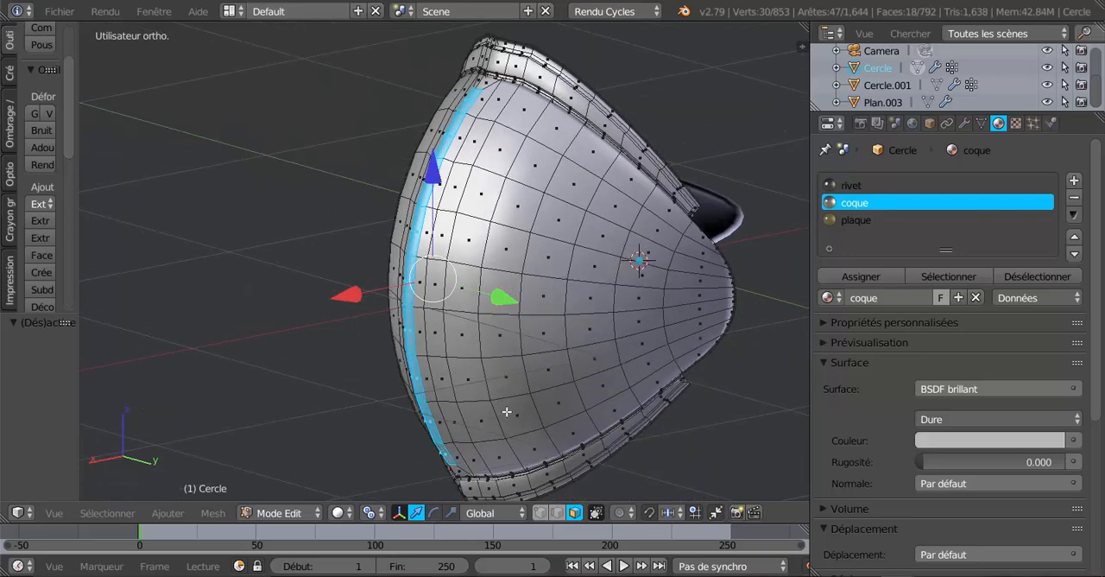
key(e)
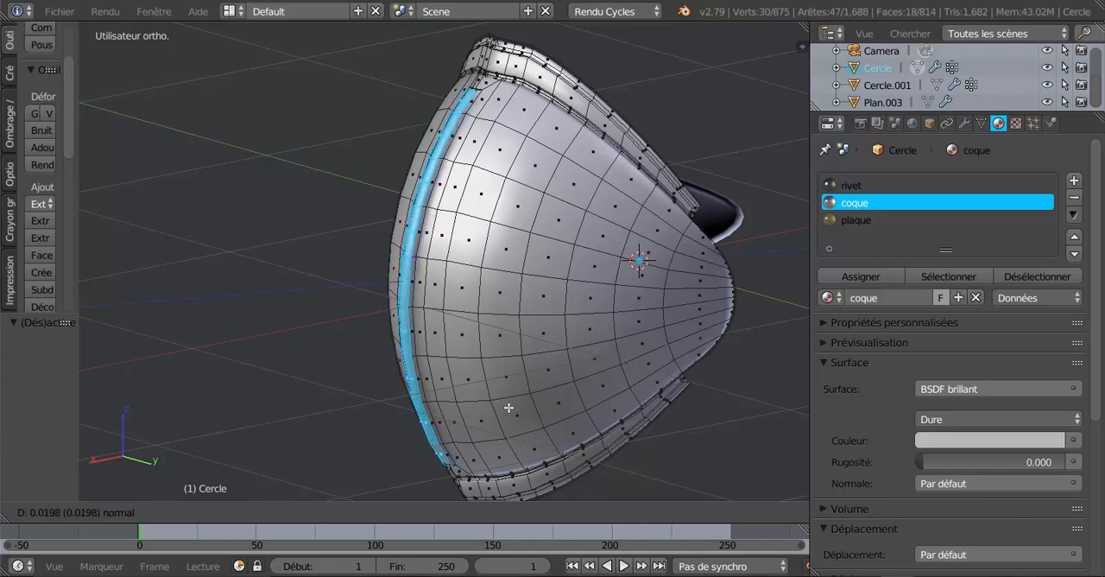
click(509, 407)
key(Tab)
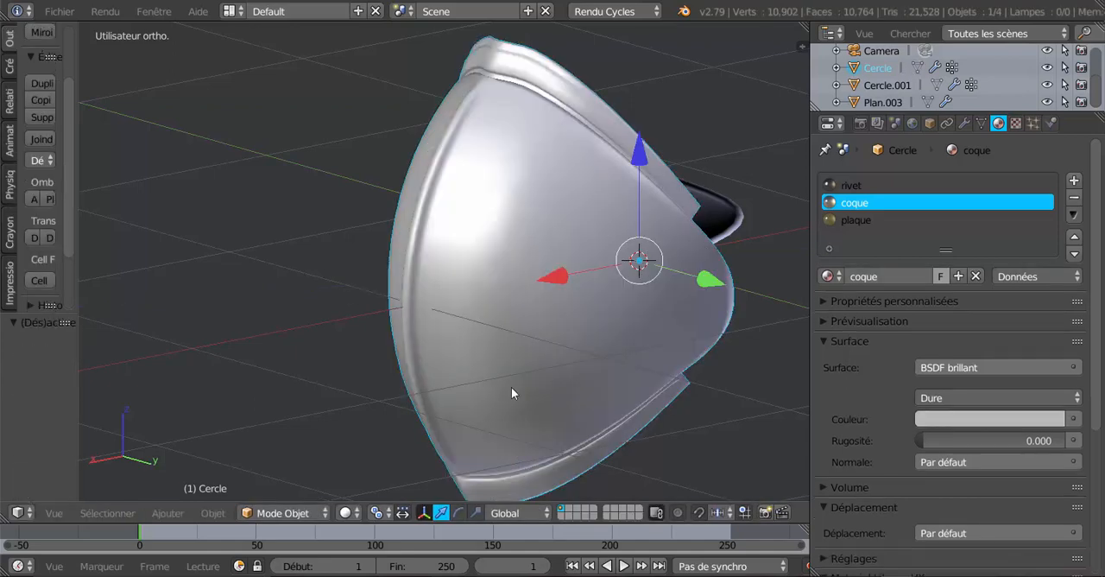
Add a fourth material slot in Edit mode, link the existing plaque material to it and assign it to the strip faces
middle_drag(511, 387, 610, 386)
key(Tab)
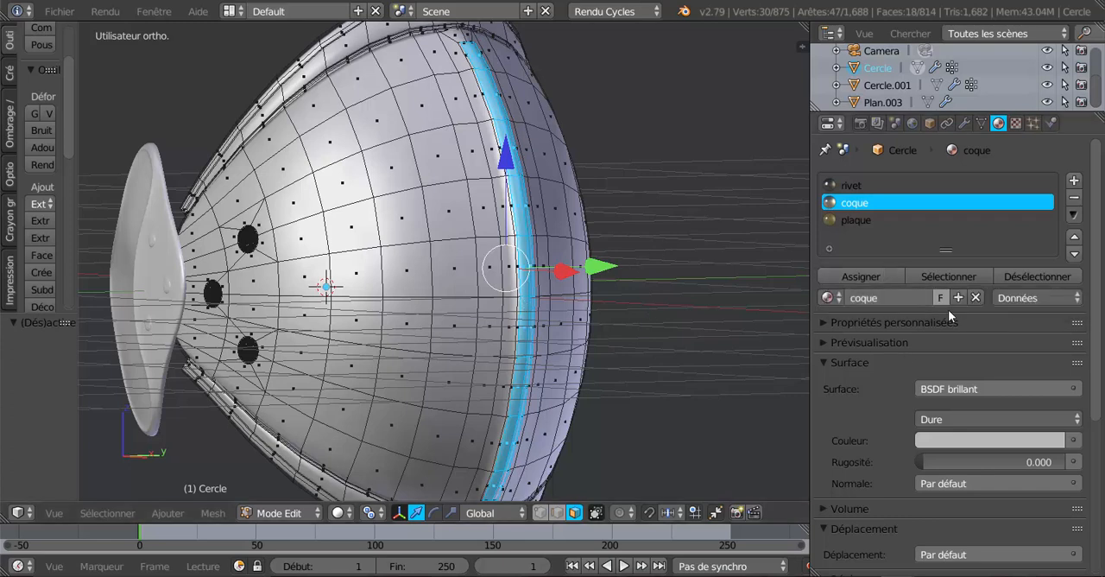
click(1075, 180)
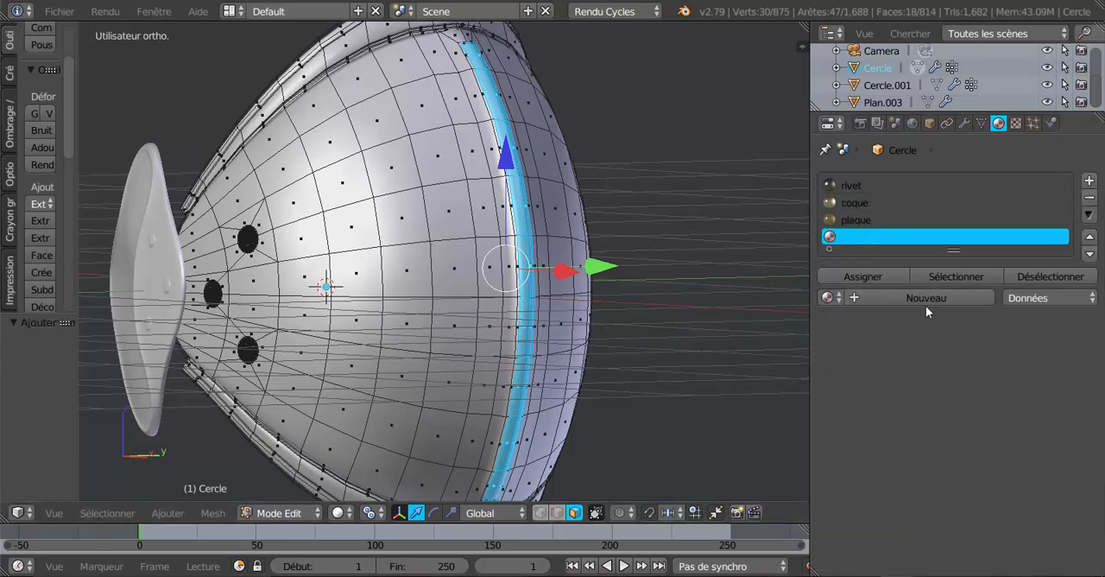
click(860, 296)
click(827, 297)
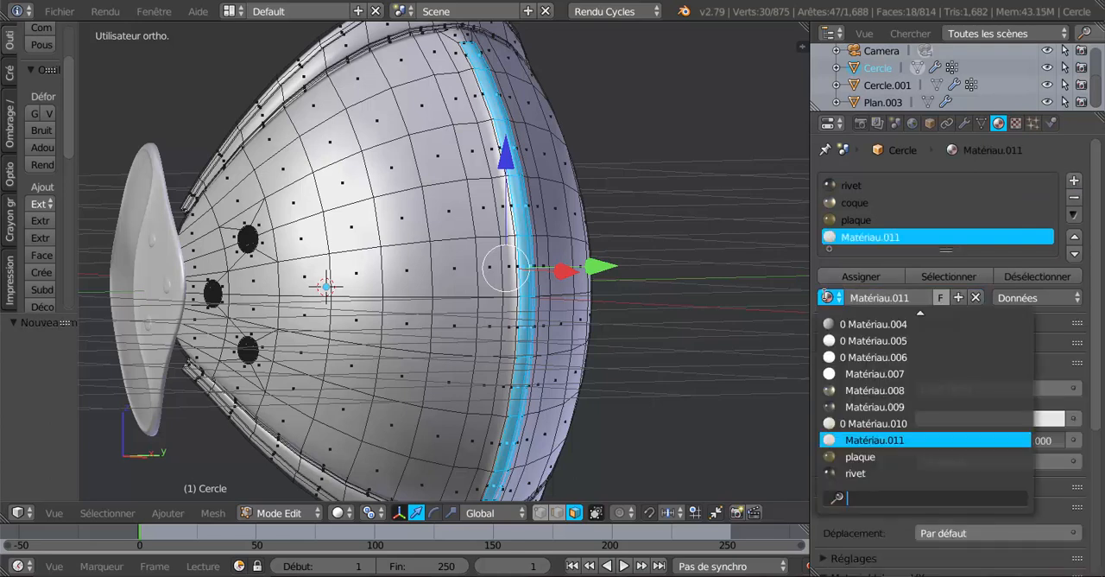
click(858, 456)
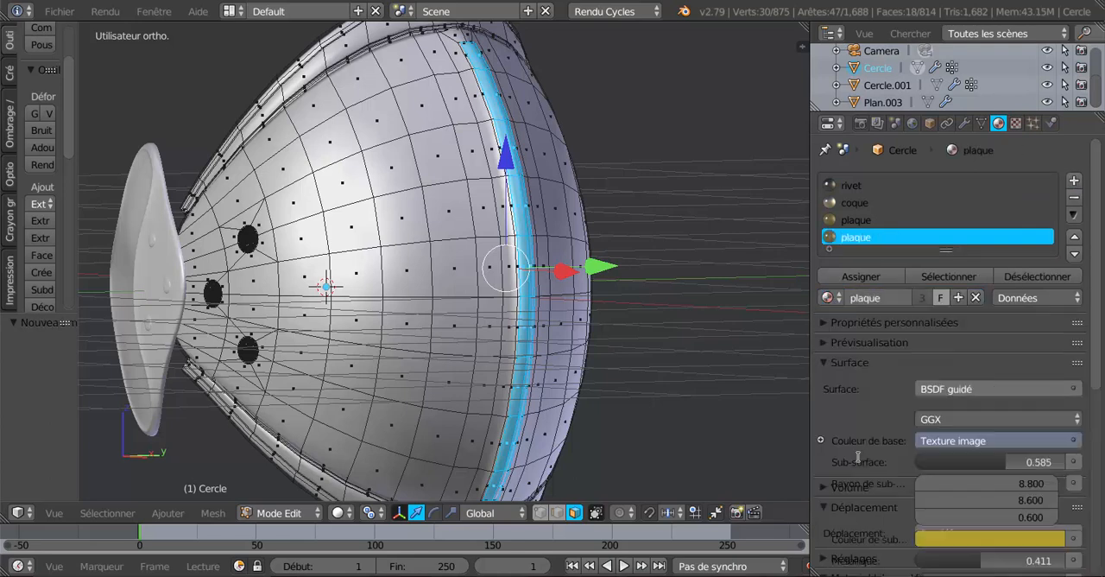
click(862, 277)
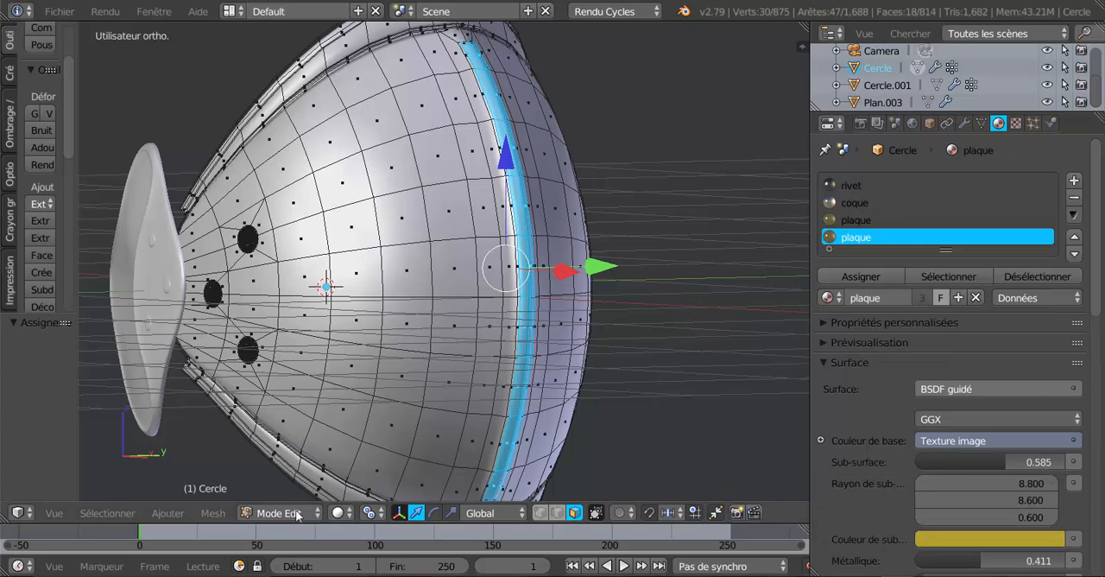
Examine the plaque strip on the shell in rendered shading, and return to solid shading
click(342, 513)
click(356, 399)
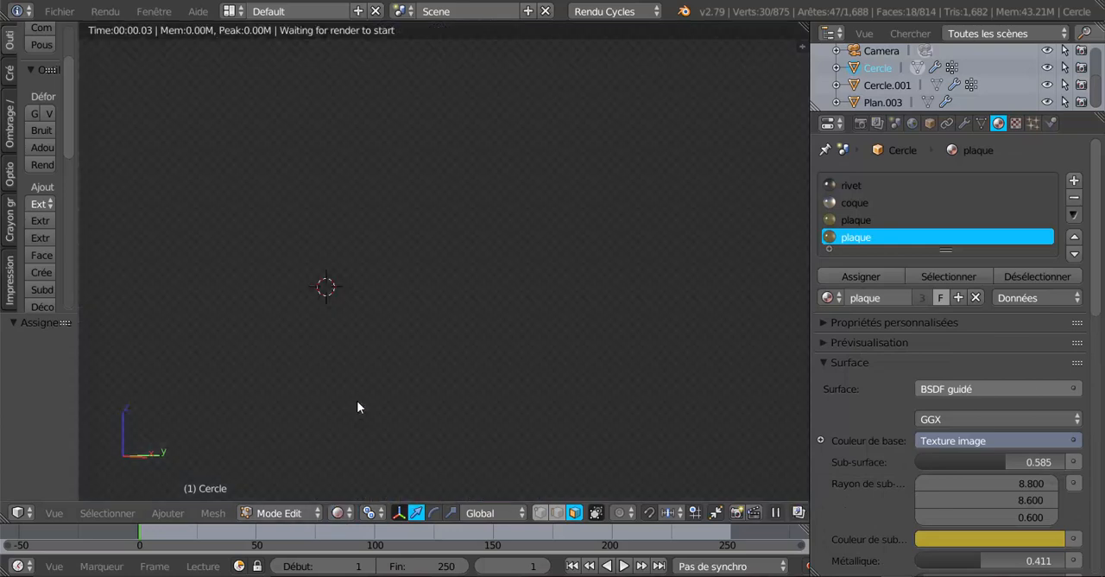
scroll(486, 398, down, 2)
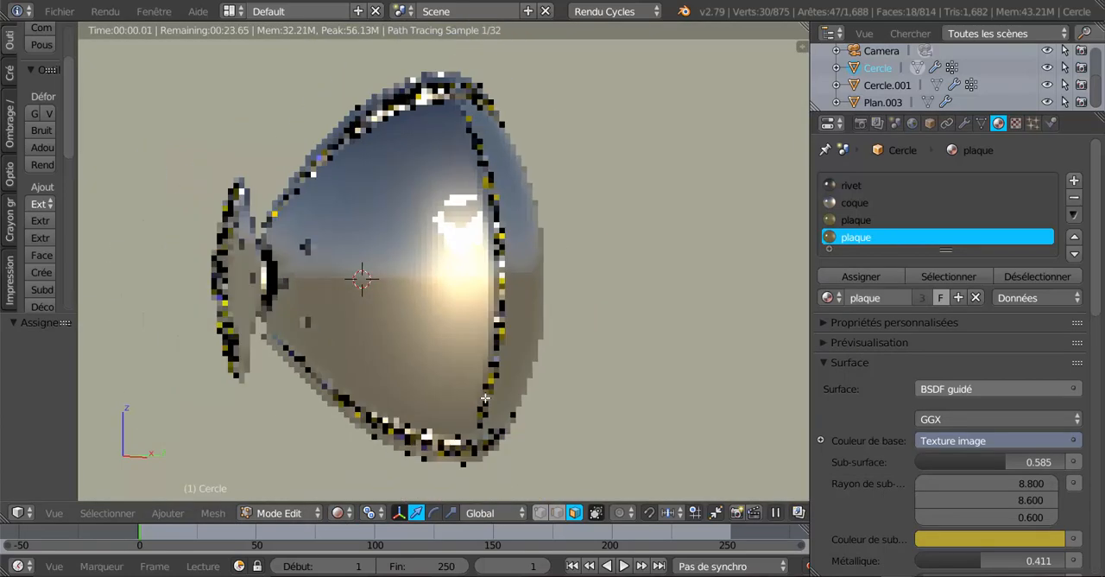
middle_drag(486, 407, 442, 413)
scroll(504, 385, up, 2)
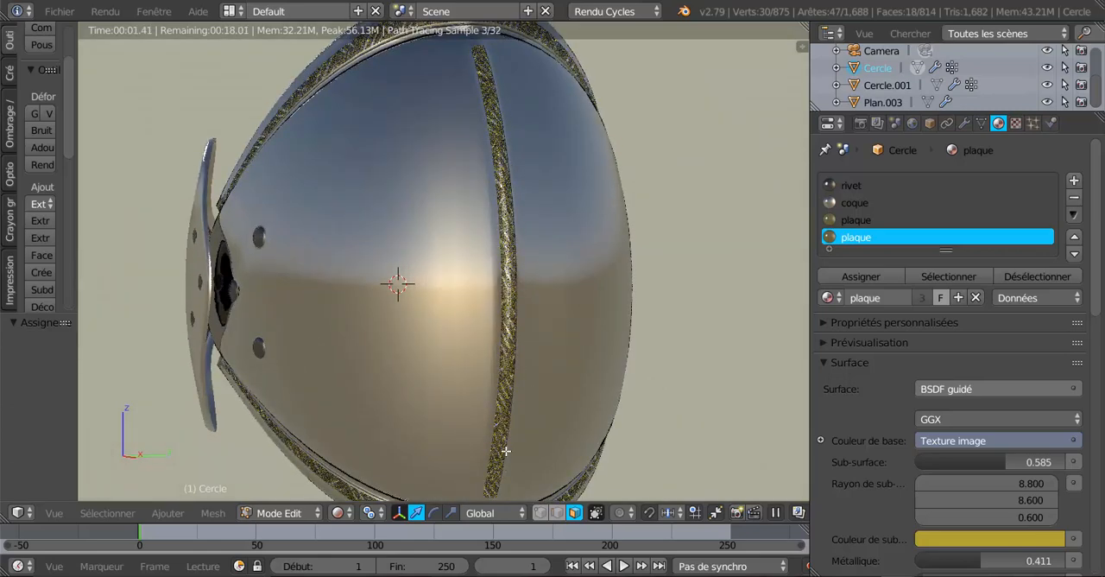
middle_drag(463, 403, 494, 251)
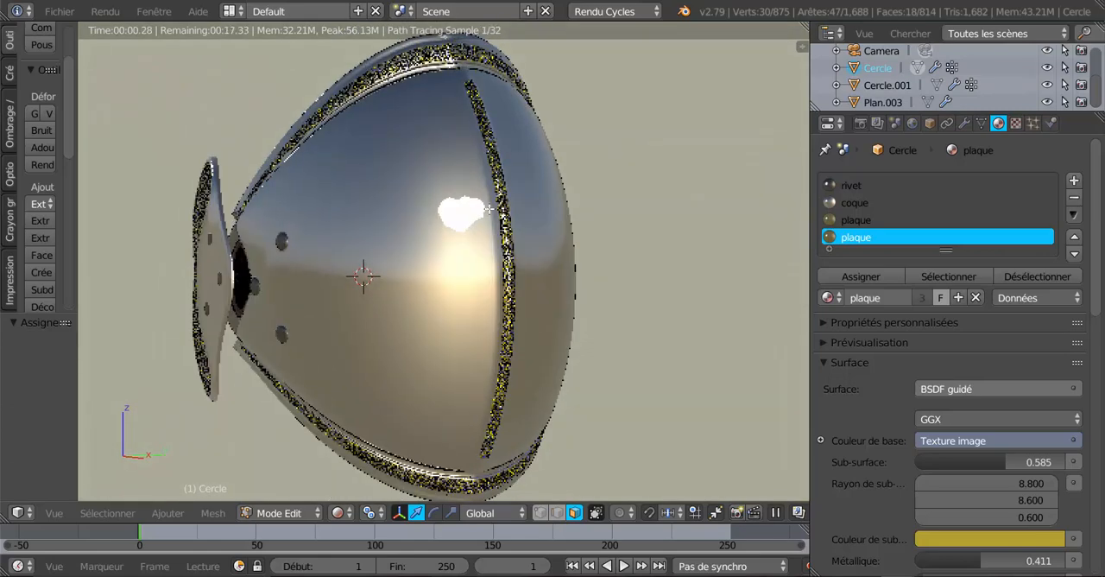
click(295, 513)
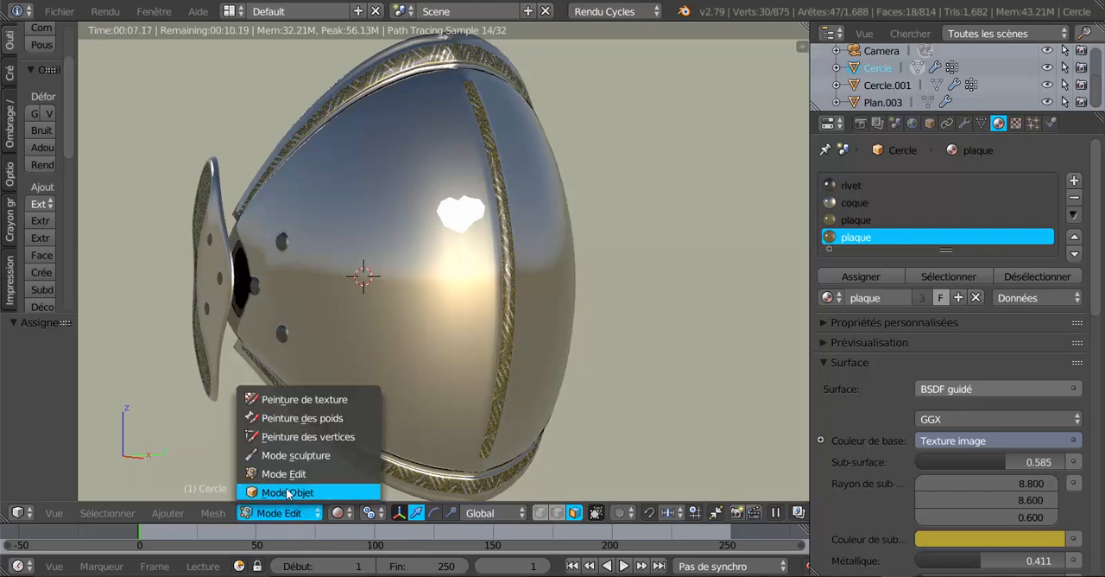
click(341, 513)
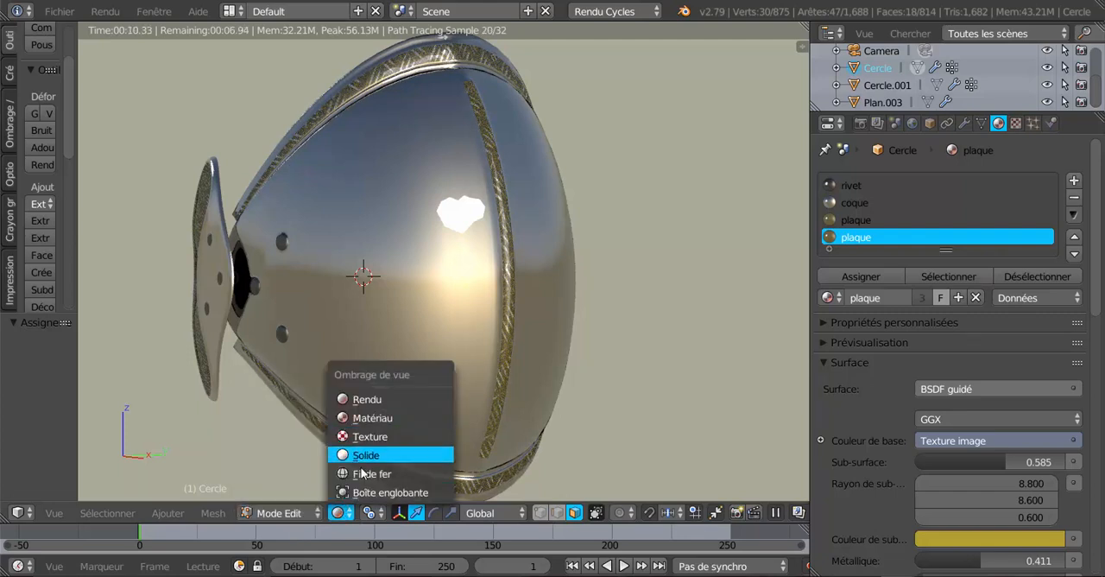
click(370, 451)
Cut a single edge loop around the border of the central strip and slide it close to the raised faces
middle_drag(432, 444, 423, 409)
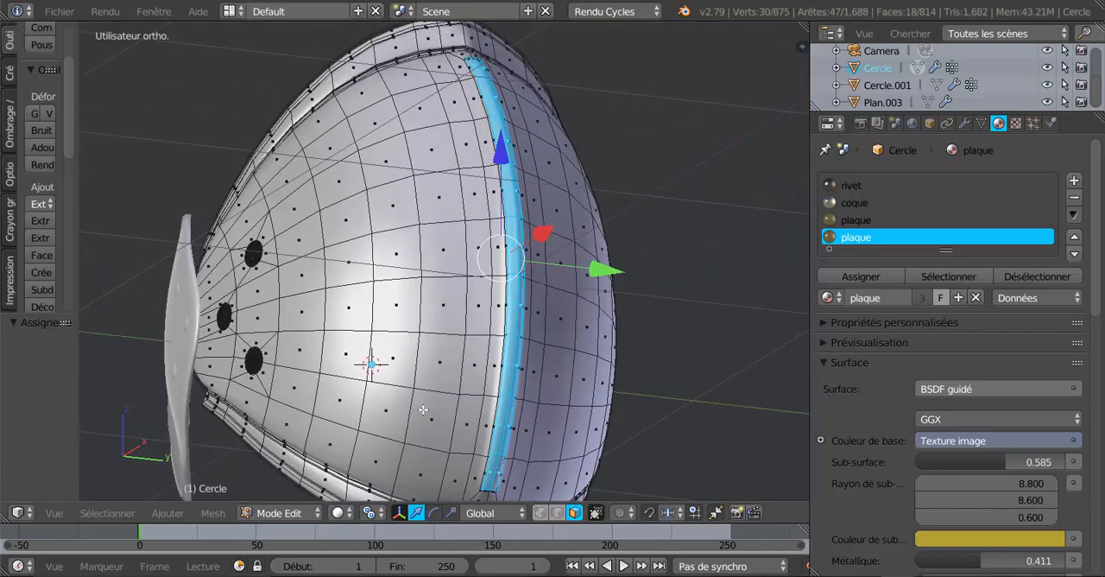
scroll(473, 431, up, 3)
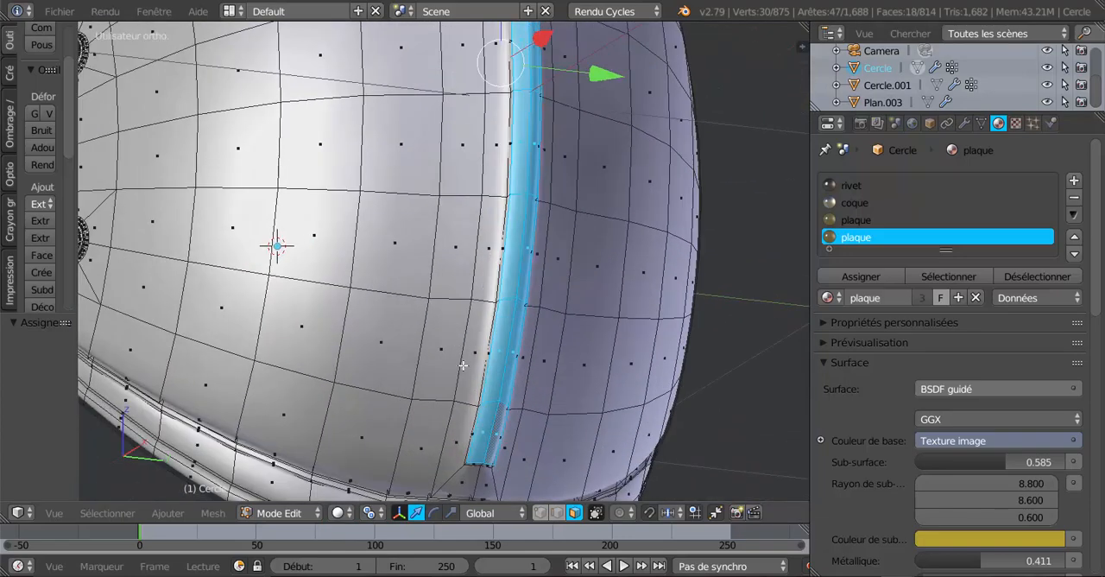
key(ctrl+r)
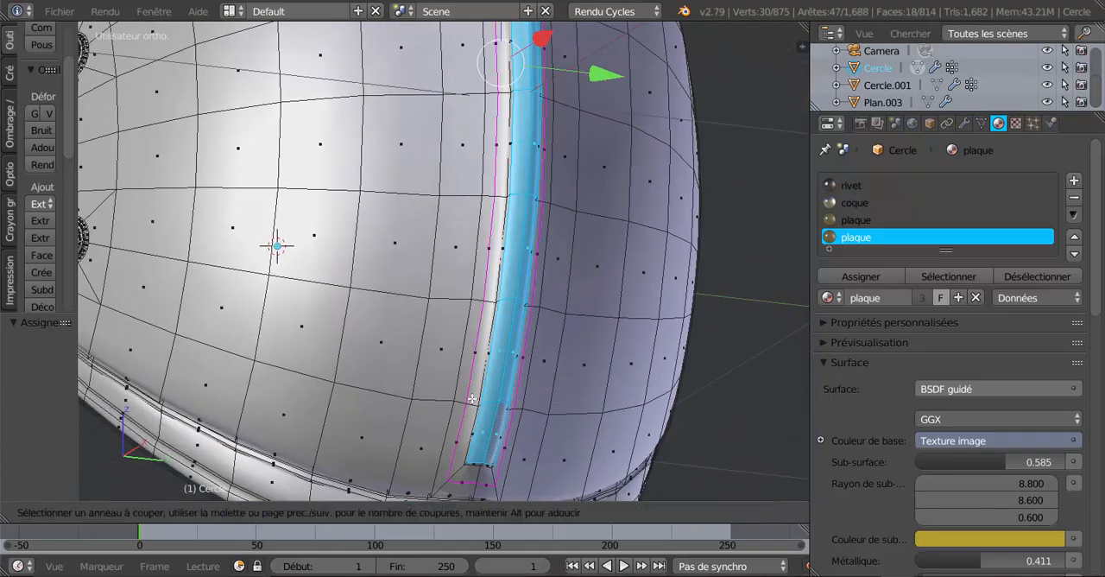
click(472, 398)
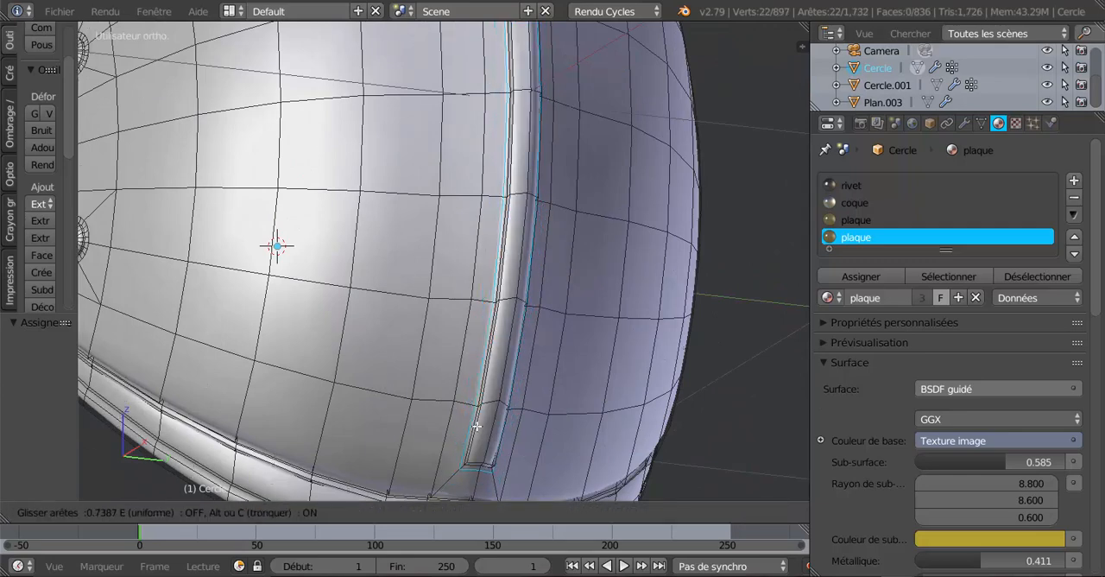
click(498, 415)
middle_drag(505, 420, 400, 486)
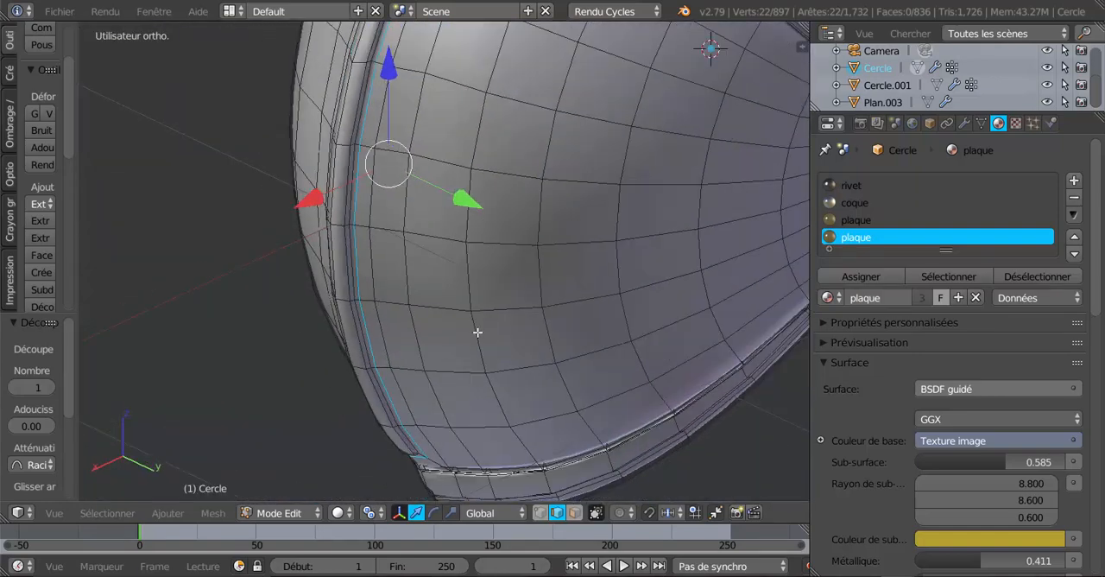
Nudge the new edge loop slightly outward along the X axis and return to Object mode
shift+middle_drag(476, 331, 514, 451)
scroll(519, 347, down, 2)
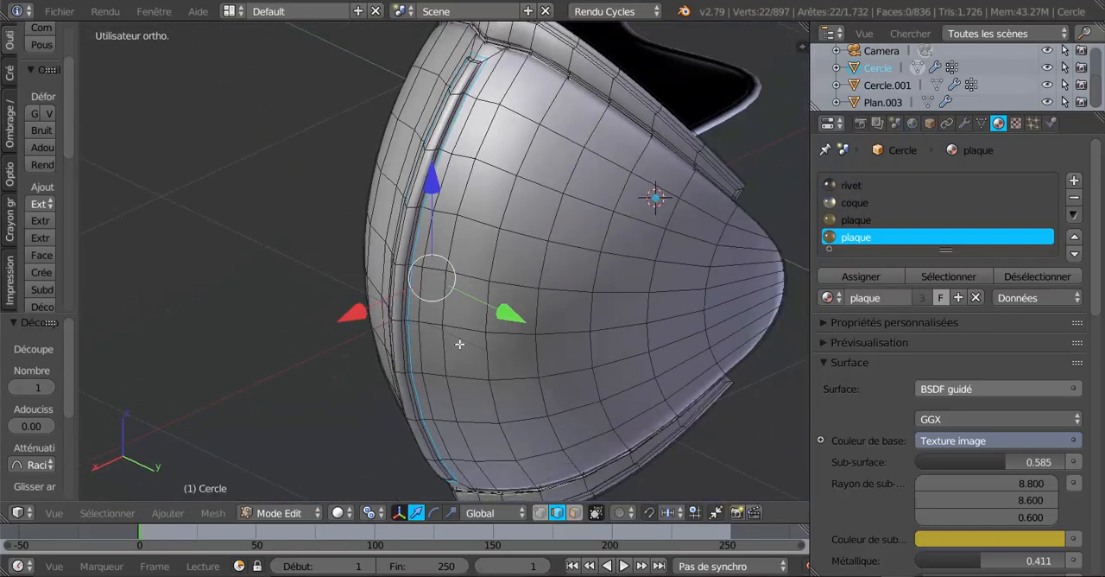
drag(358, 313, 353, 316)
key(Tab)
middle_drag(475, 353, 575, 306)
scroll(575, 305, up, 1)
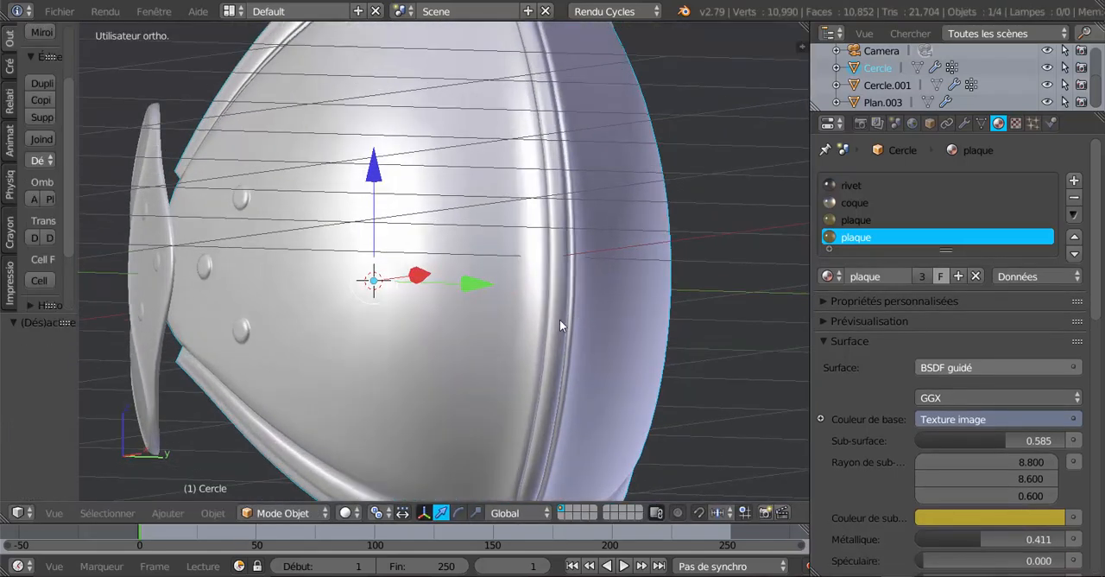
Examine the central strip, rim and inside of the shell from several angles in rendered shading
click(346, 512)
click(351, 397)
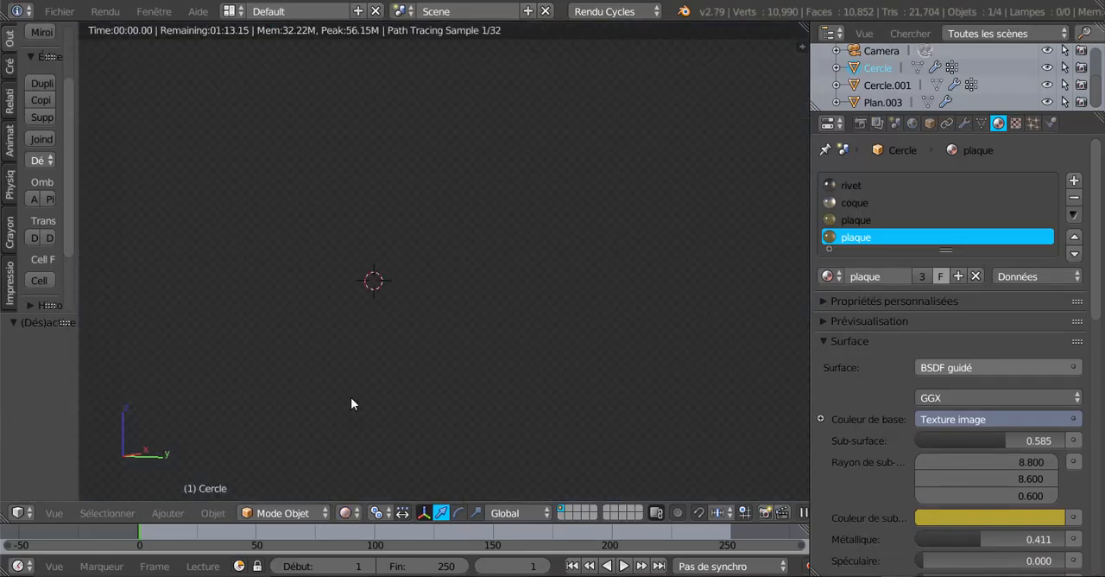
scroll(350, 401, down, 3)
middle_drag(360, 391, 503, 274)
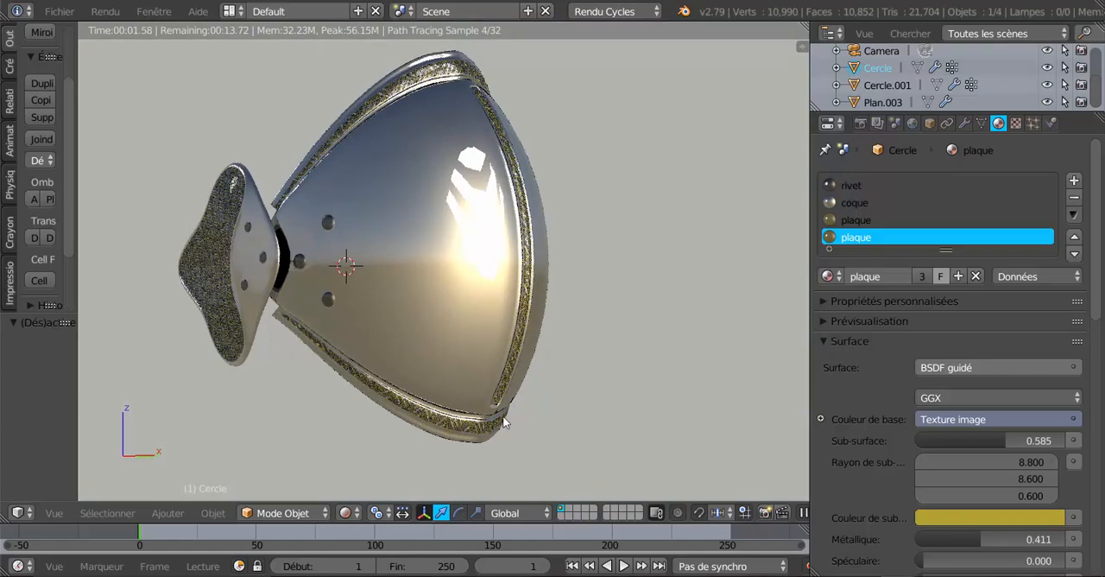
middle_drag(497, 413, 562, 389)
key(Tab)
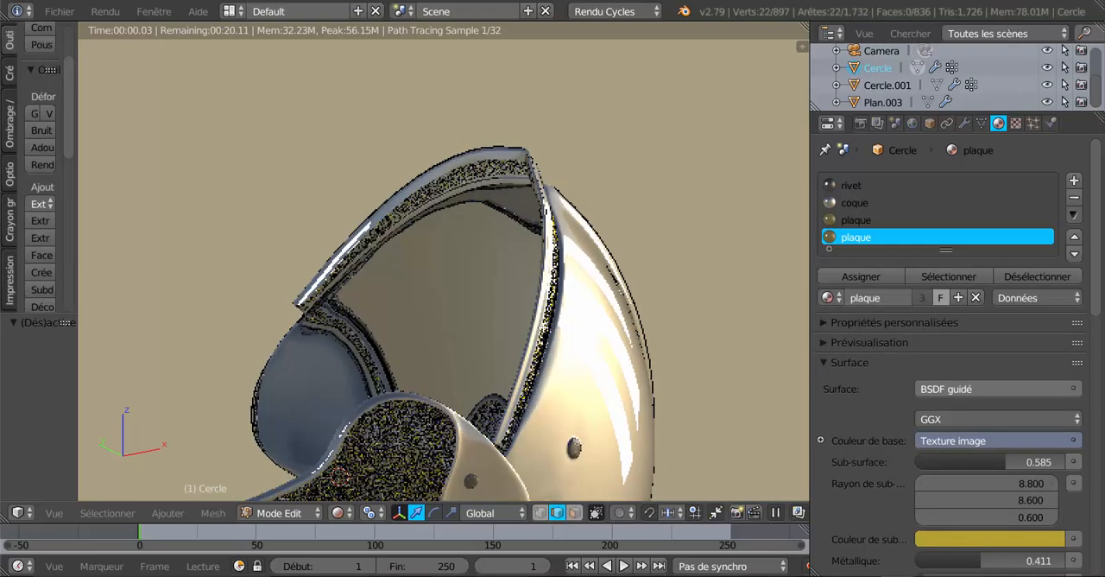
click(338, 512)
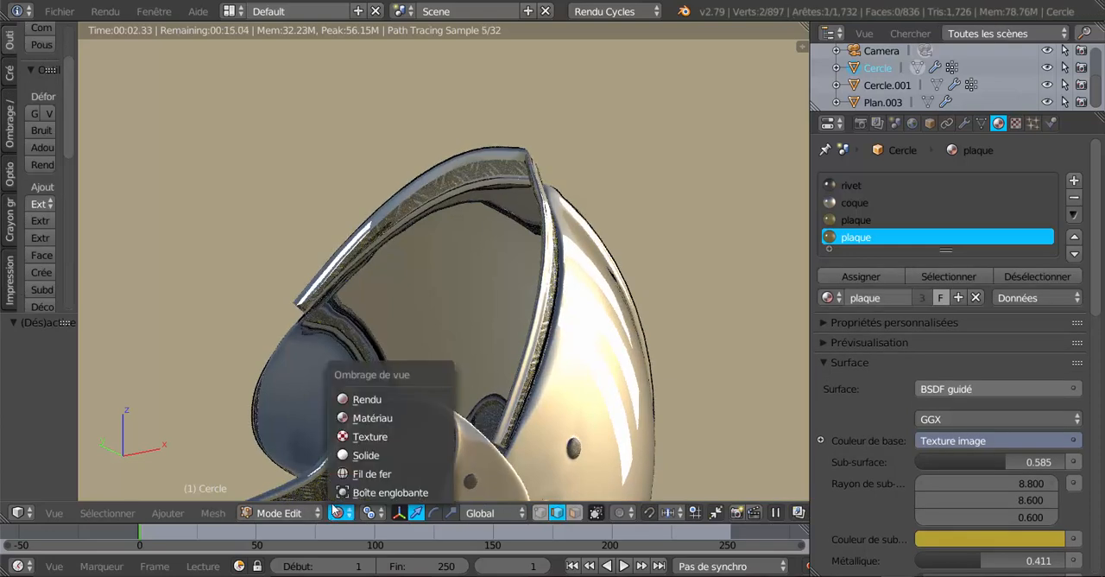
click(361, 417)
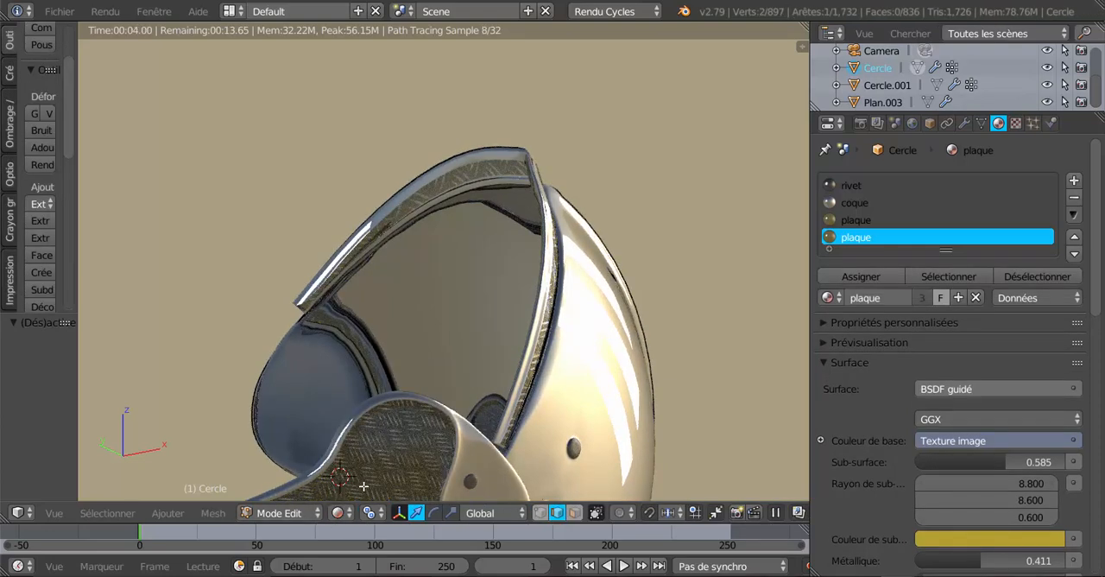
scroll(357, 436, down, 2)
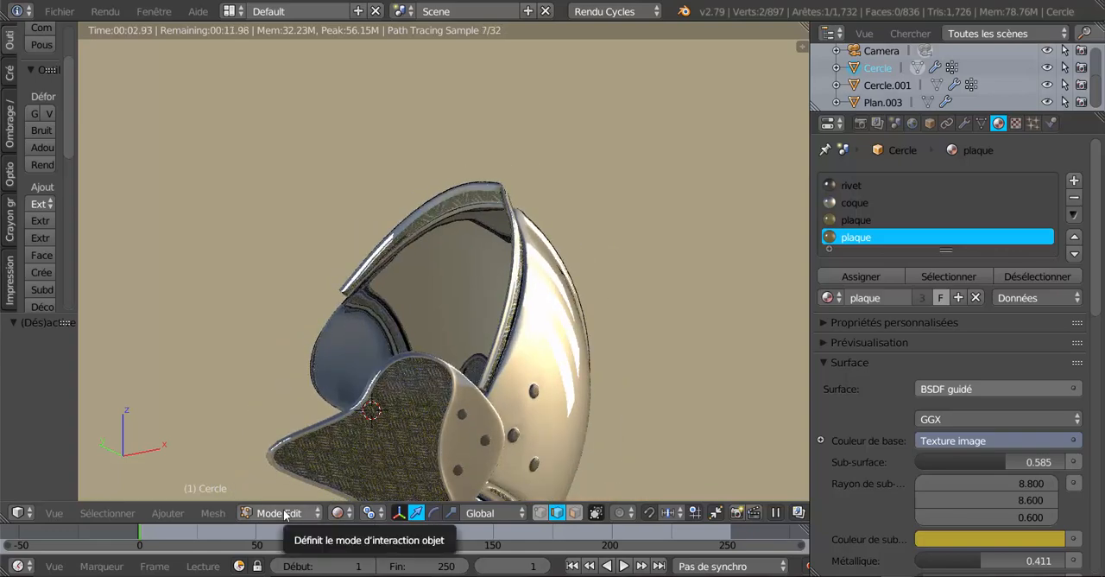
middle_drag(502, 418, 509, 297)
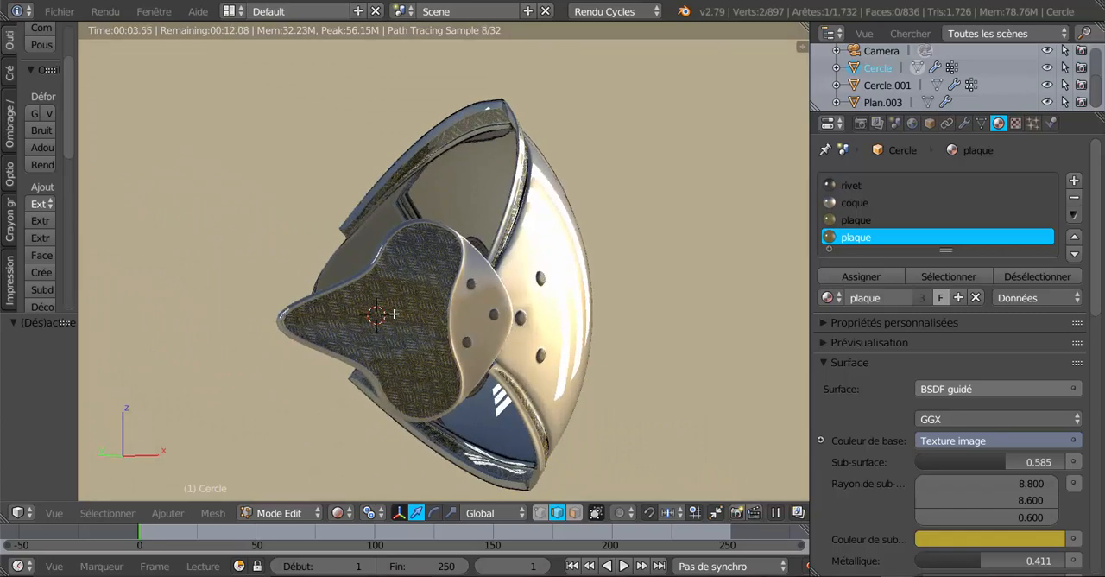
middle_drag(394, 314, 476, 358)
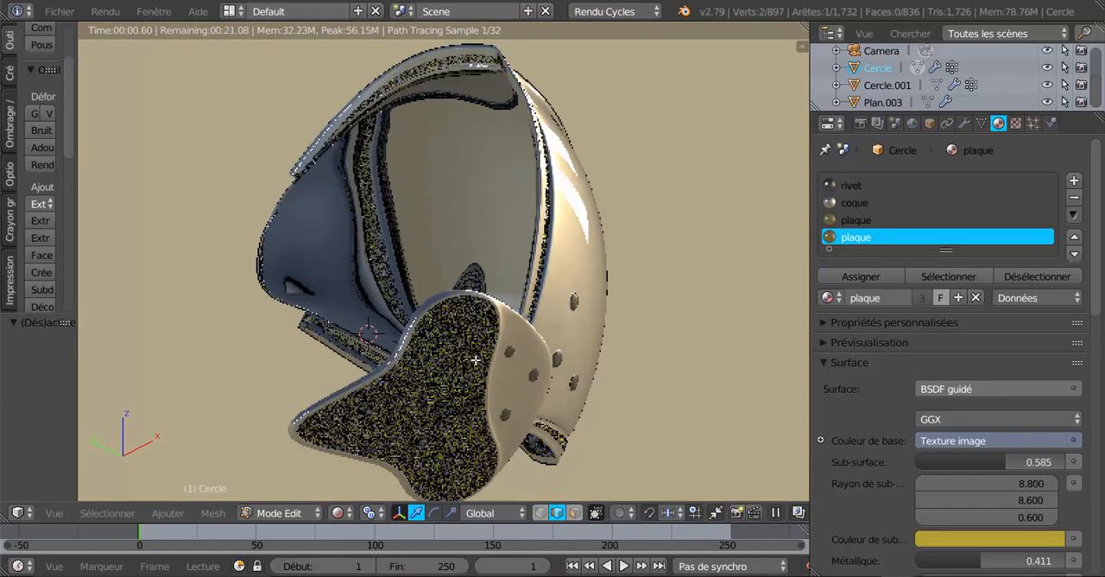
Return to solid shading and select the face loop along the outer edge of the shell's rim on one side in face select mode
click(337, 512)
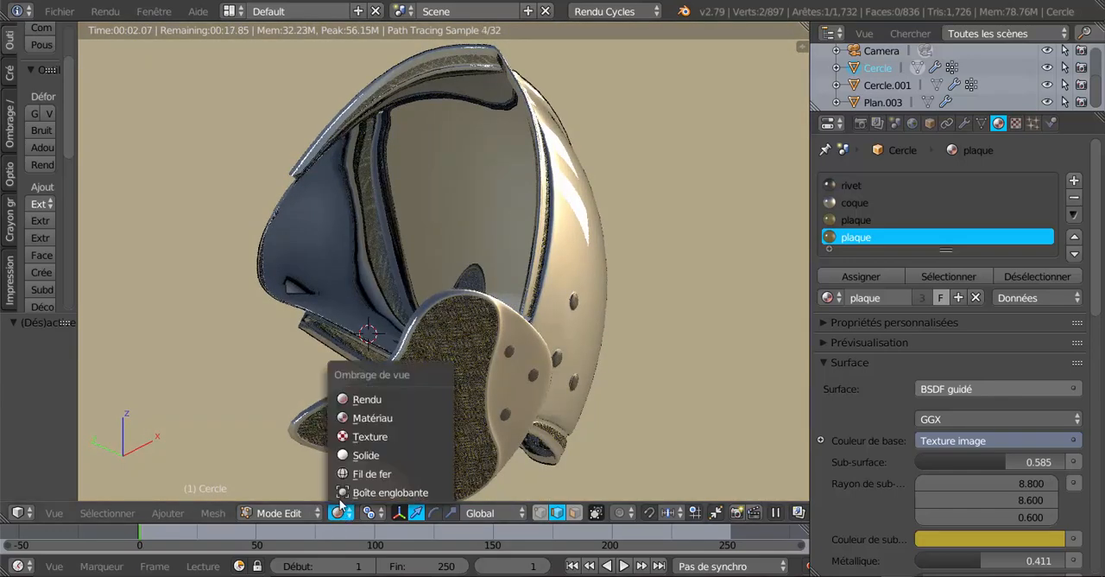
click(359, 455)
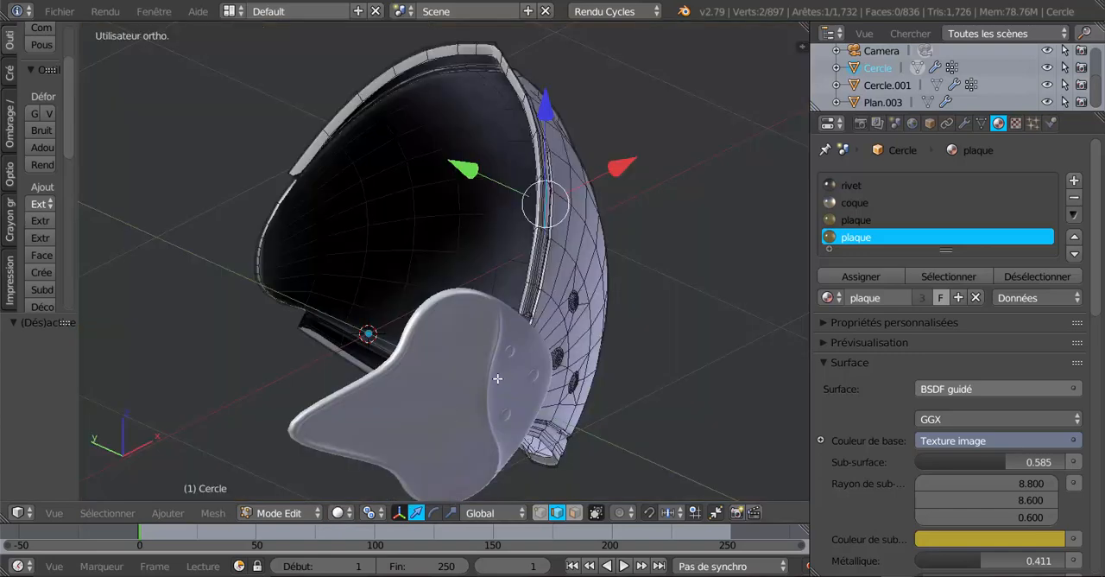
middle_drag(501, 379, 527, 415)
scroll(498, 234, up, 2)
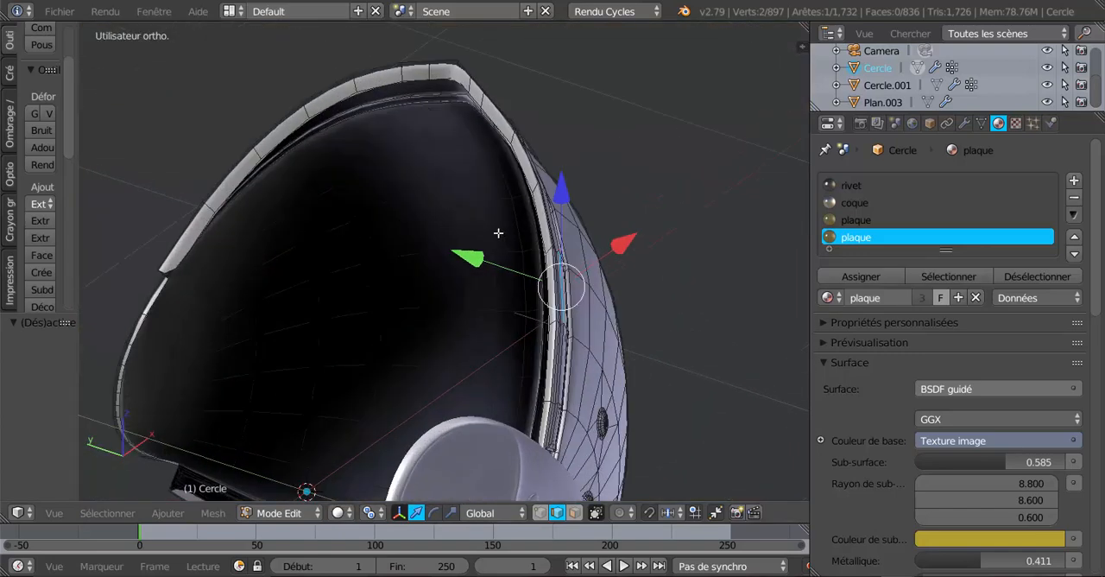
alt+right_click(512, 137)
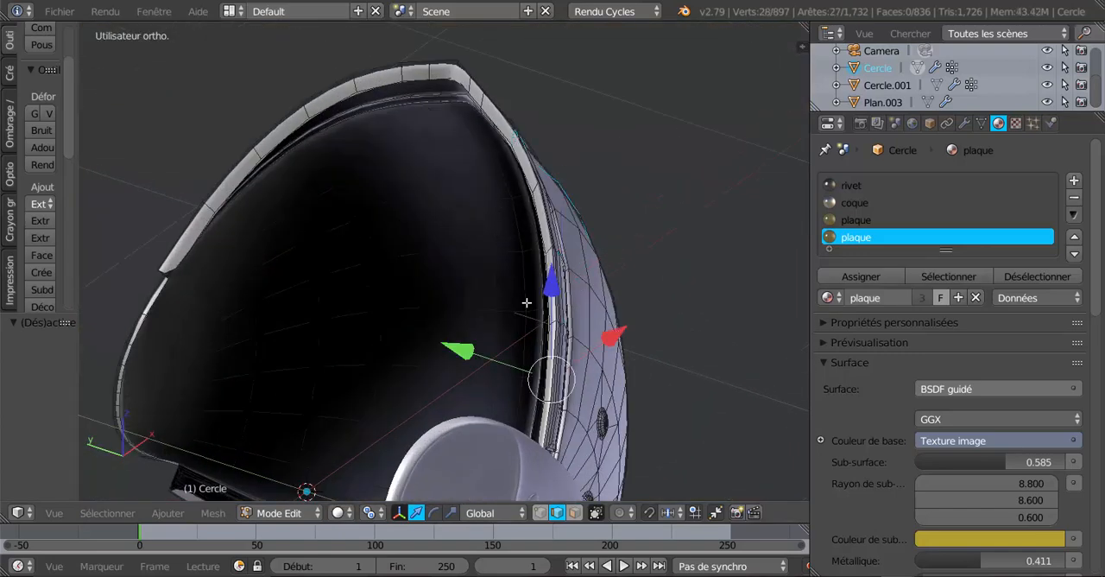
click(574, 513)
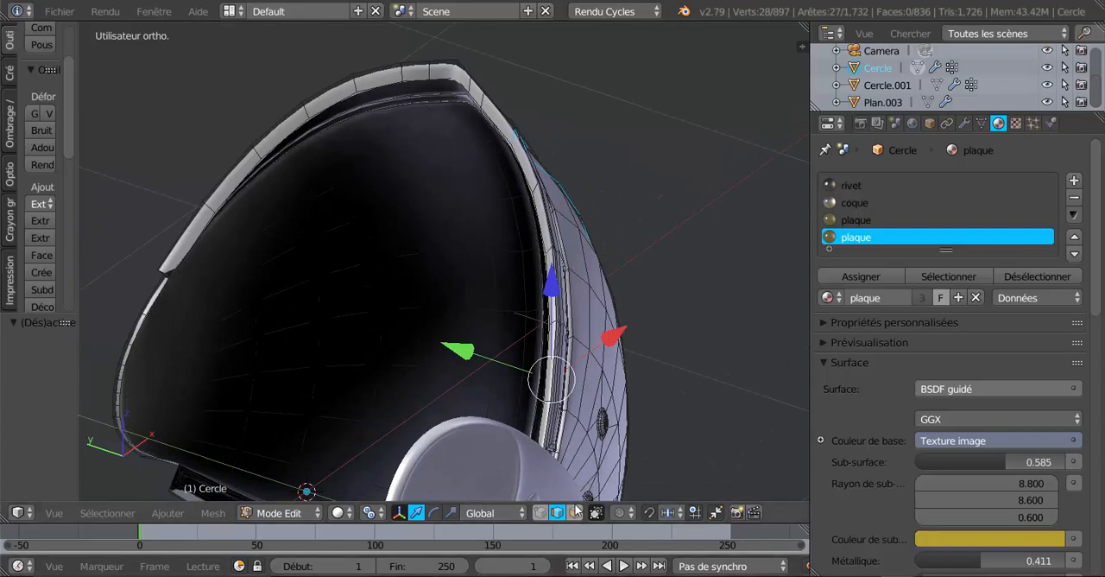
alt+right_click(512, 140)
Add the matching outer face loop of the rim on the shell's opposite side to the selection
middle_drag(512, 140, 505, 232)
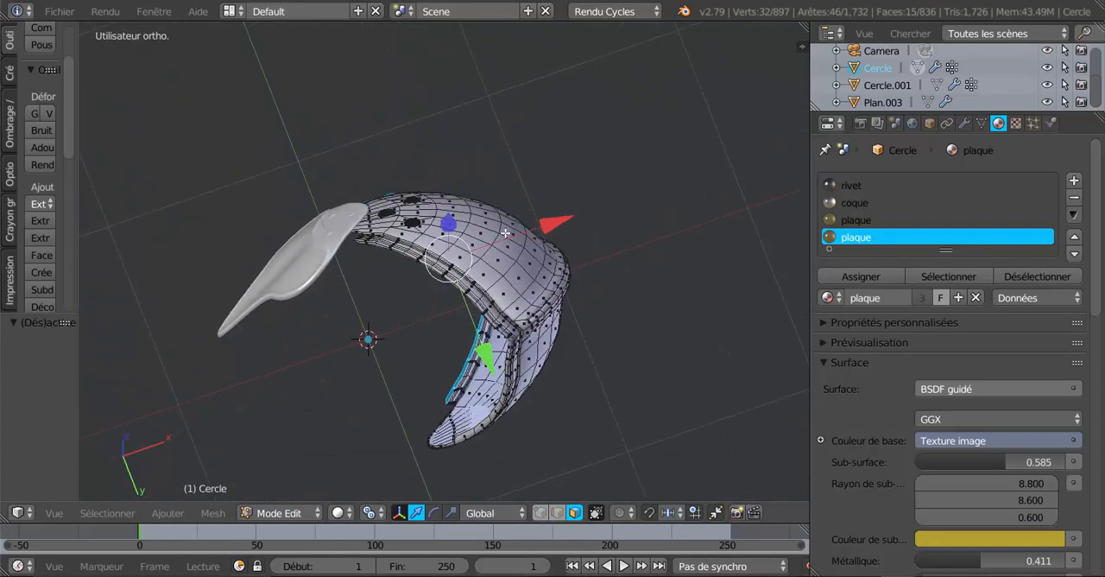
scroll(505, 232, up, 6)
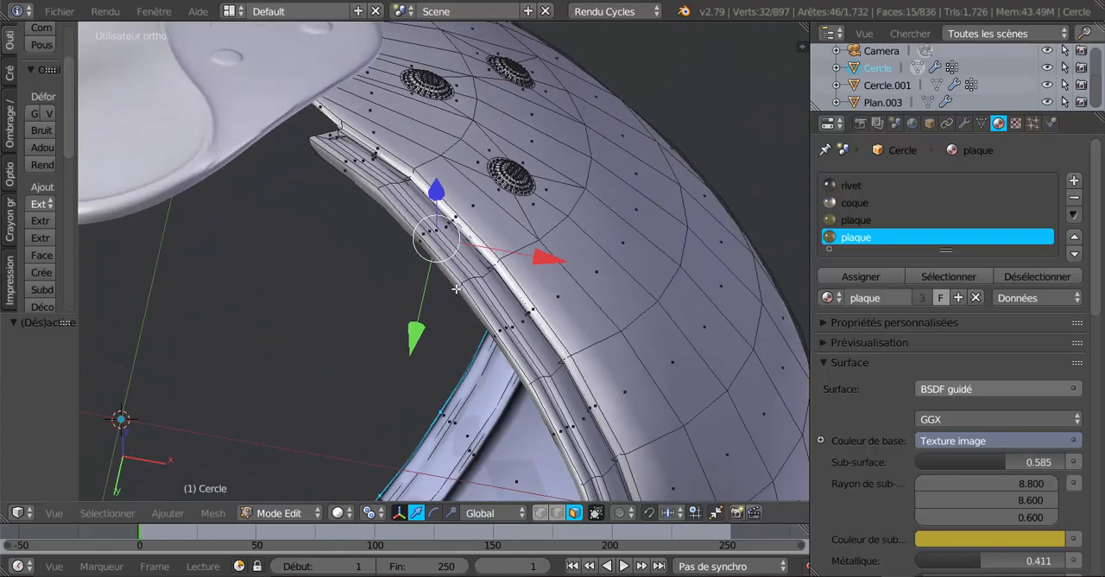
scroll(453, 287, up, 2)
middle_drag(525, 343, 548, 345)
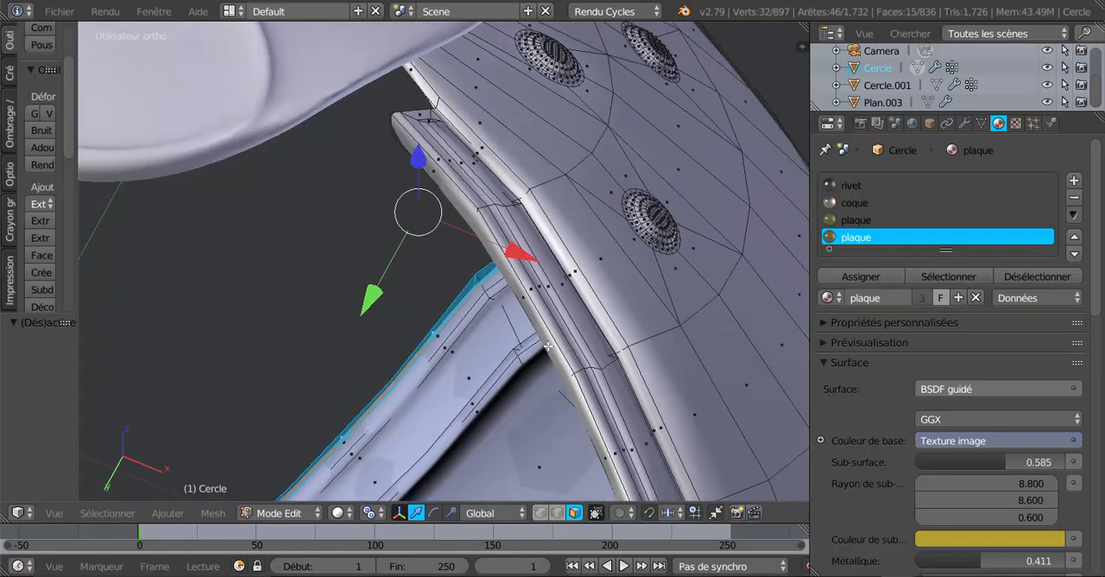
alt+shift+right_click(477, 214)
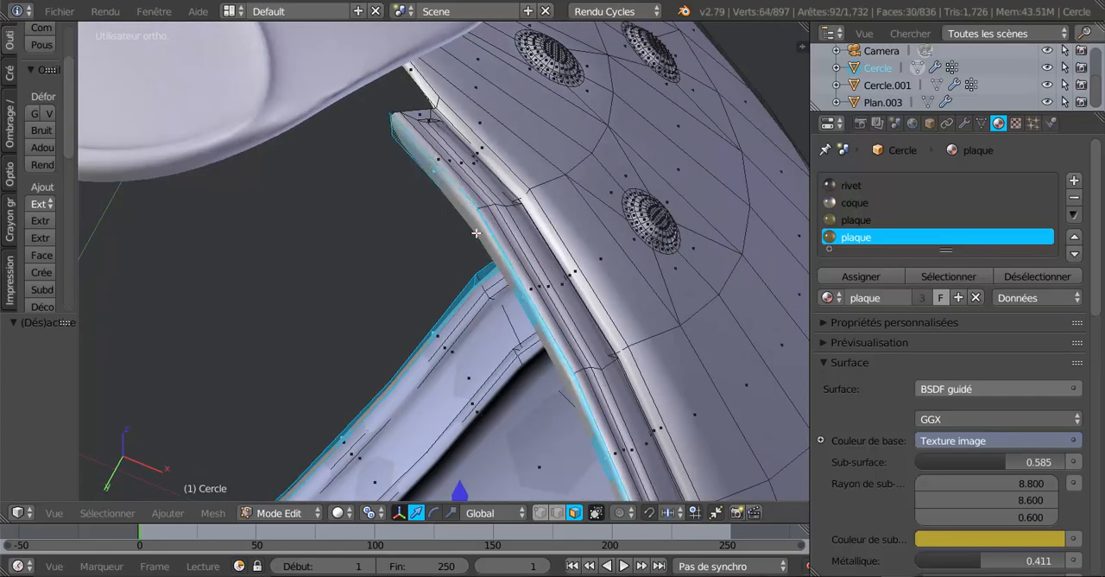
scroll(482, 292, down, 8)
middle_drag(549, 364, 536, 491)
middle_drag(594, 446, 607, 381)
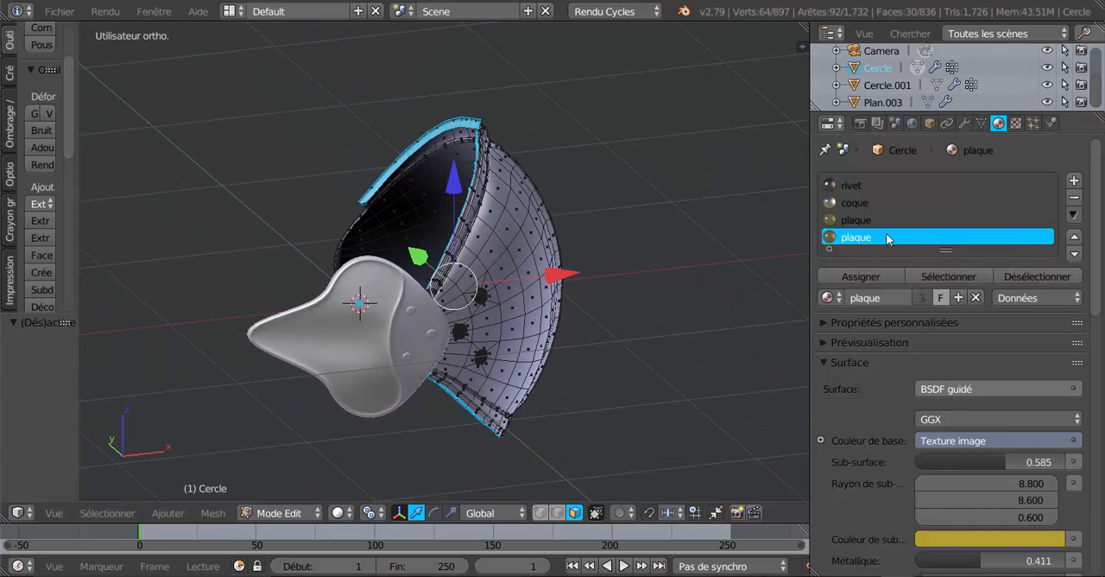
Add a new material slot, set it to the existing plaque material and assign it to the selected rim faces
click(1075, 181)
click(893, 307)
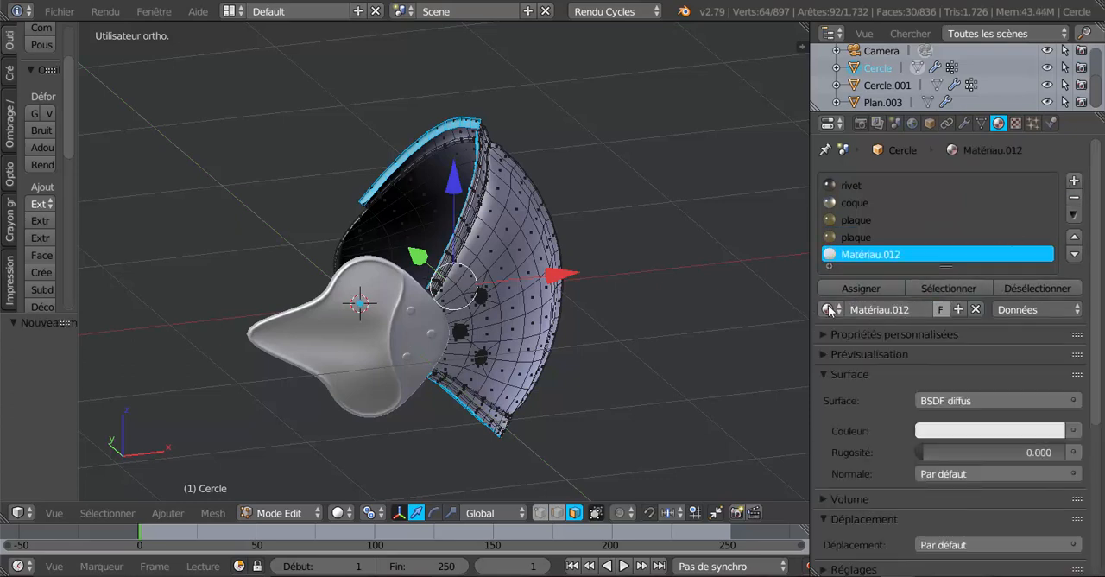
click(829, 311)
click(868, 469)
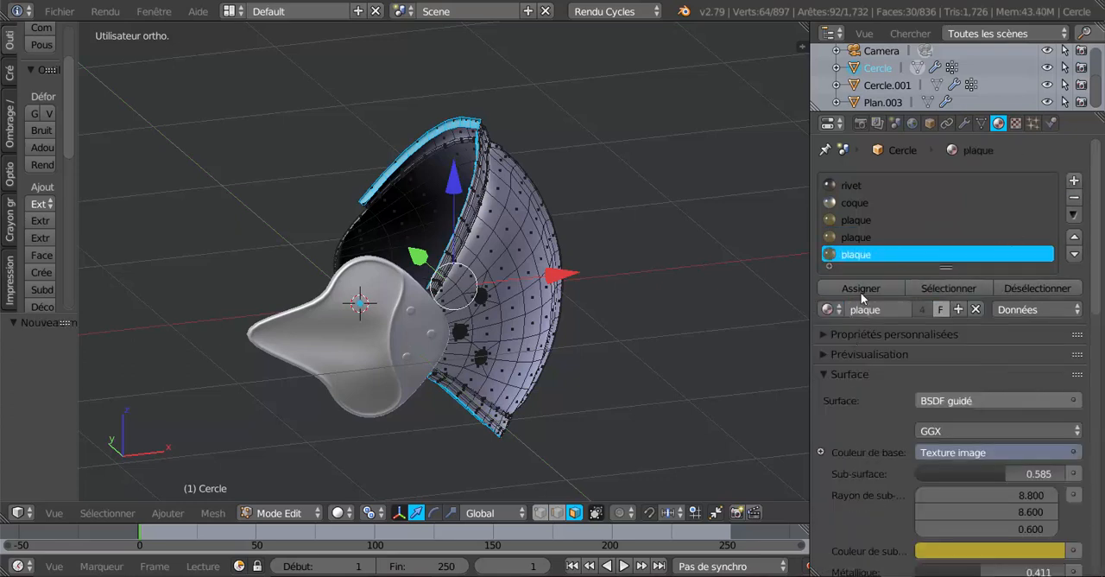
click(861, 289)
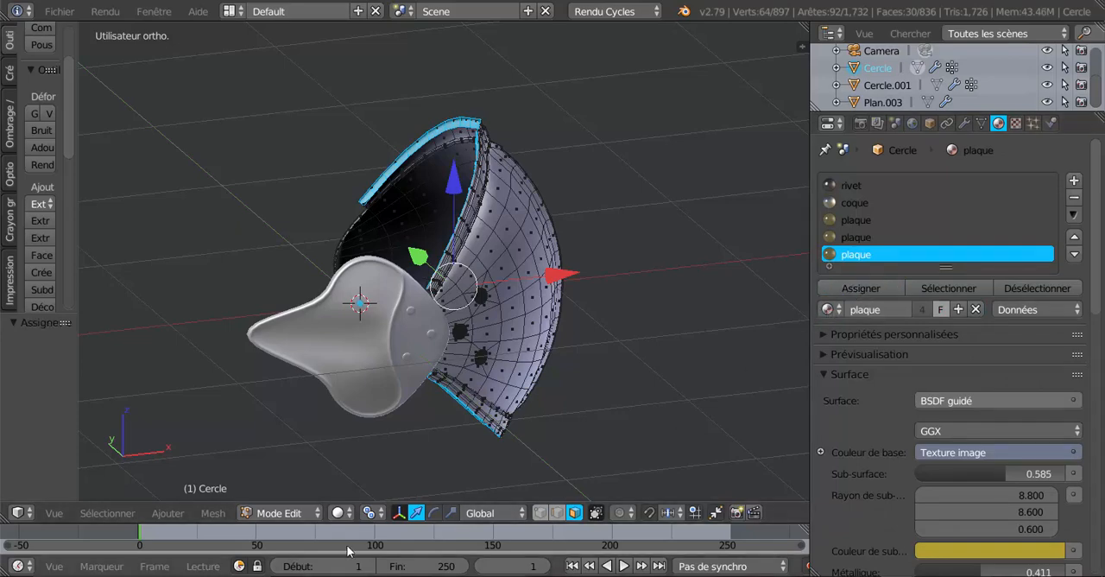
Examine the plaque-covered rims and the shell from several angles in rendered shading
click(337, 513)
click(366, 399)
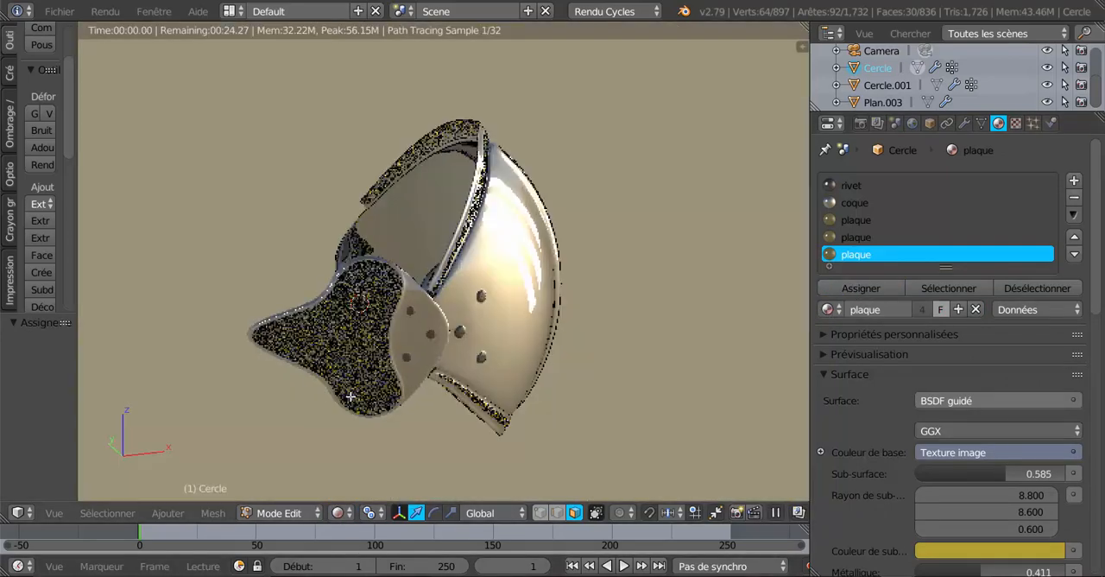
mouse_move(537, 406)
middle_down()
mouse_move(551, 401)
mouse_move(563, 313)
mouse_move(610, 323)
mouse_move(630, 360)
mouse_move(706, 366)
mouse_move(607, 387)
mouse_move(533, 363)
mouse_move(546, 422)
middle_up()
scroll(546, 421, up, 5)
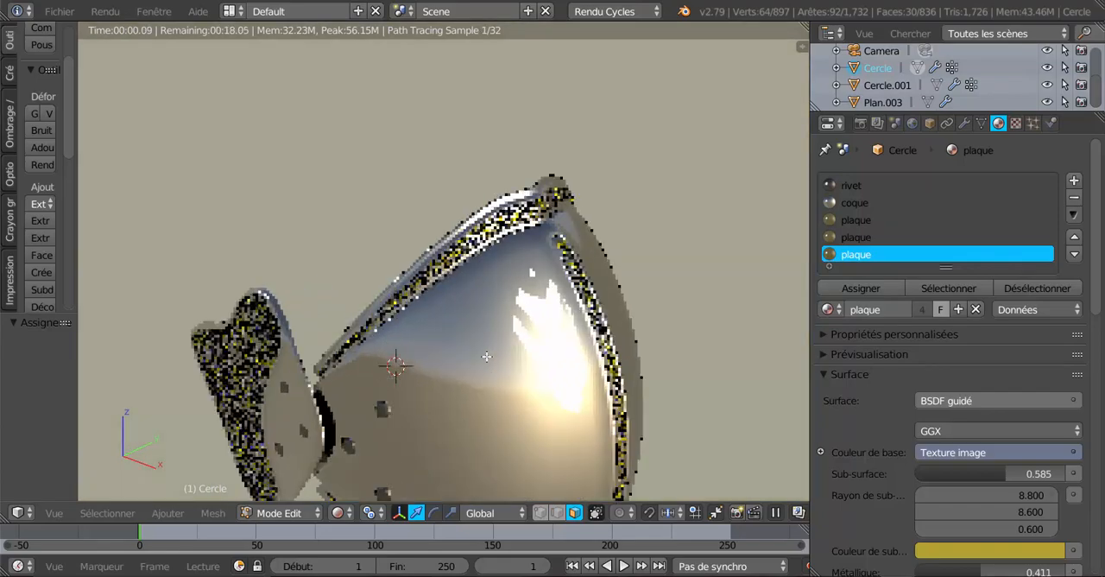
scroll(496, 348, up, 2)
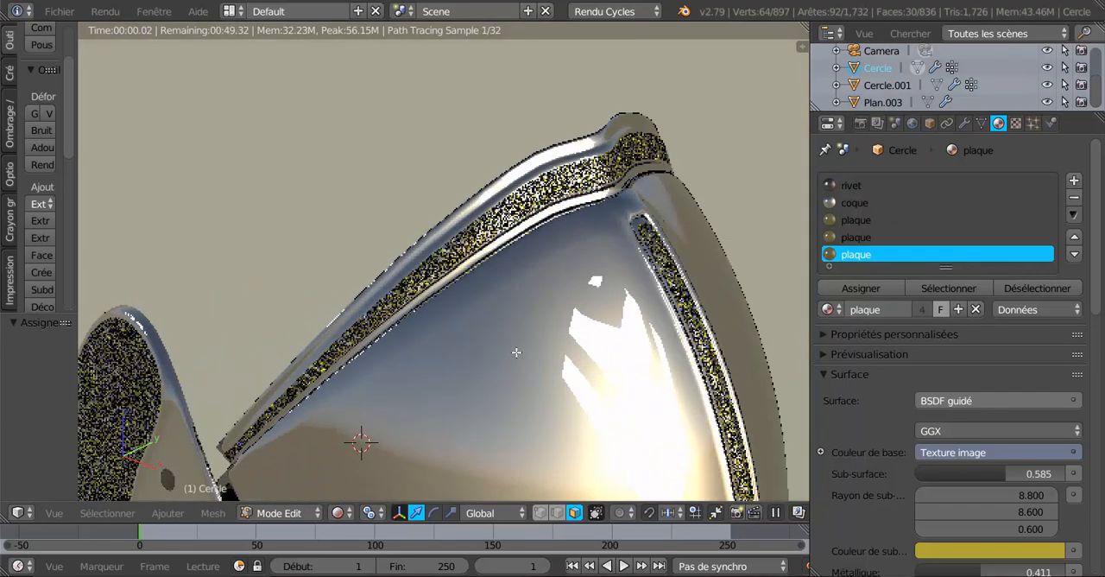
mouse_move(502, 343)
middle_down()
mouse_move(496, 316)
mouse_move(500, 374)
middle_up()
scroll(496, 316, down, 3)
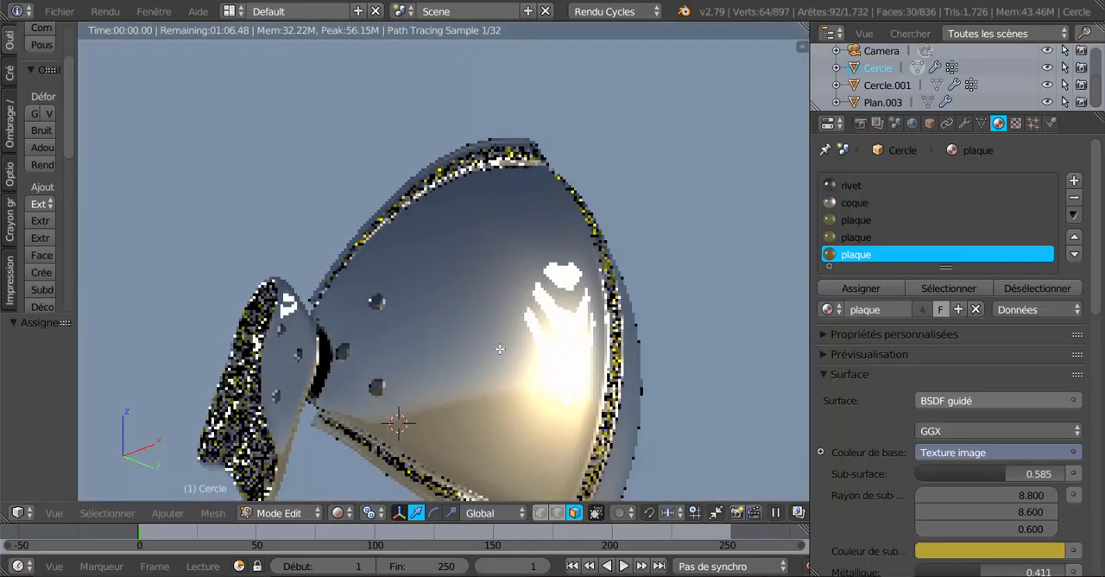
mouse_move(405, 380)
middle_down()
mouse_move(294, 405)
mouse_move(660, 430)
middle_up()
middle_drag(671, 431, 609, 334)
scroll(594, 338, up, 2)
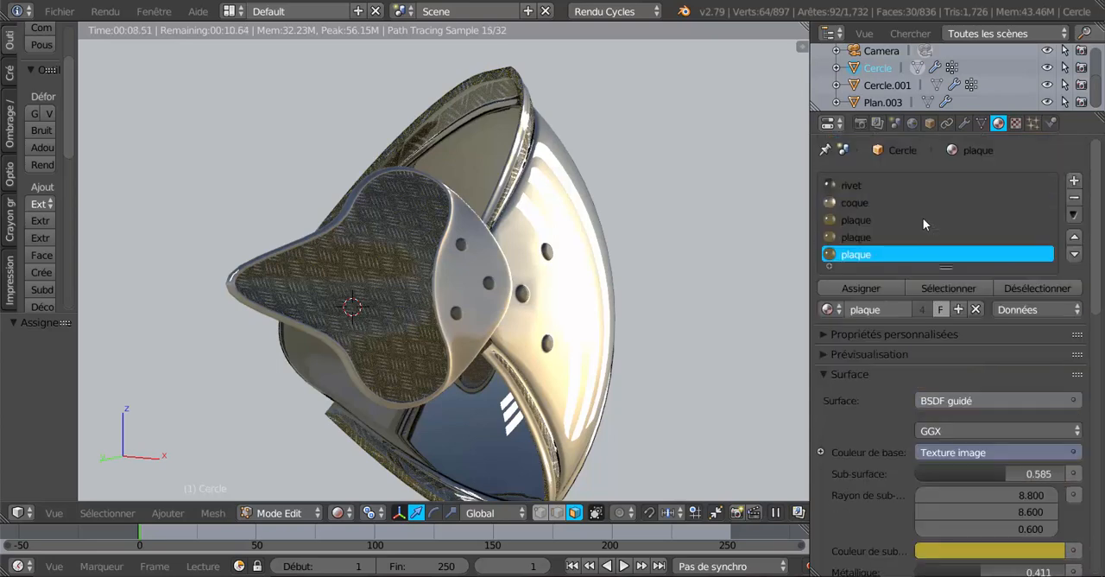
Replace the plaque material's texture image with damassé 1.jpg from the Métal folder and inspect it on the armour
click(857, 221)
scroll(897, 377, down, 3)
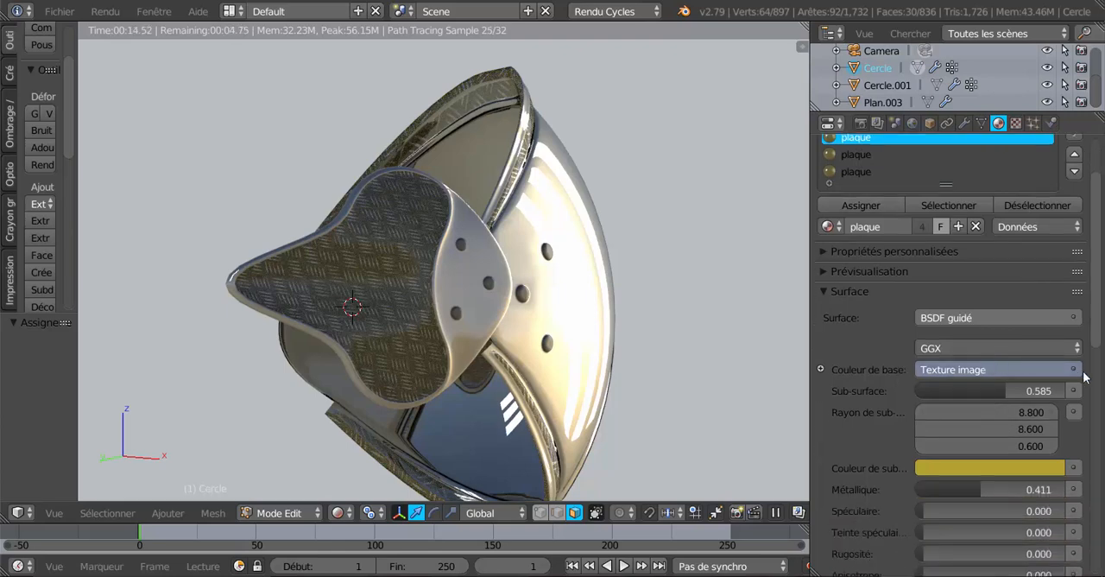
click(1016, 123)
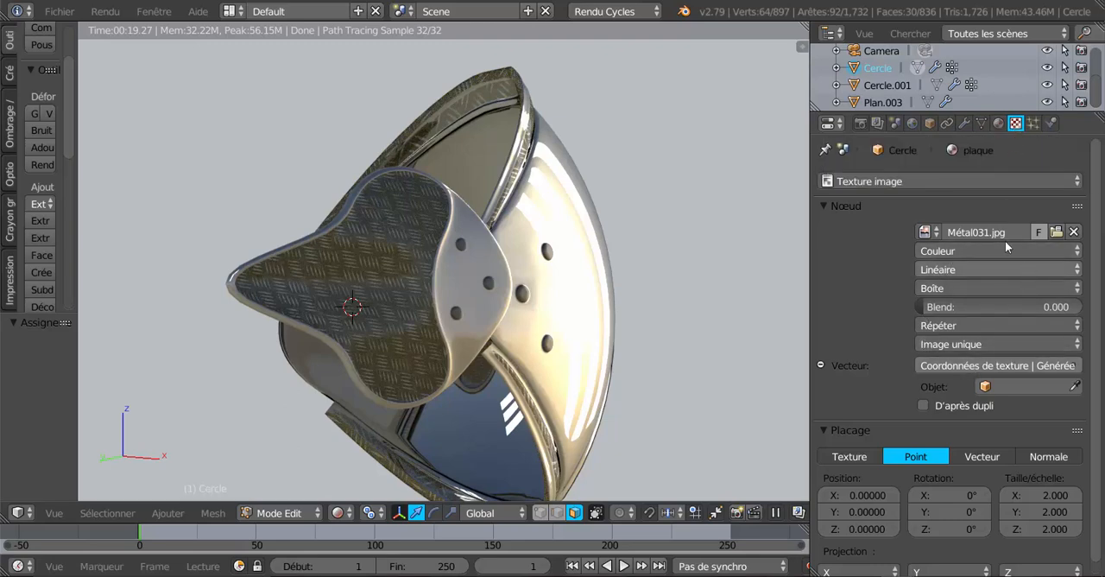
click(1056, 232)
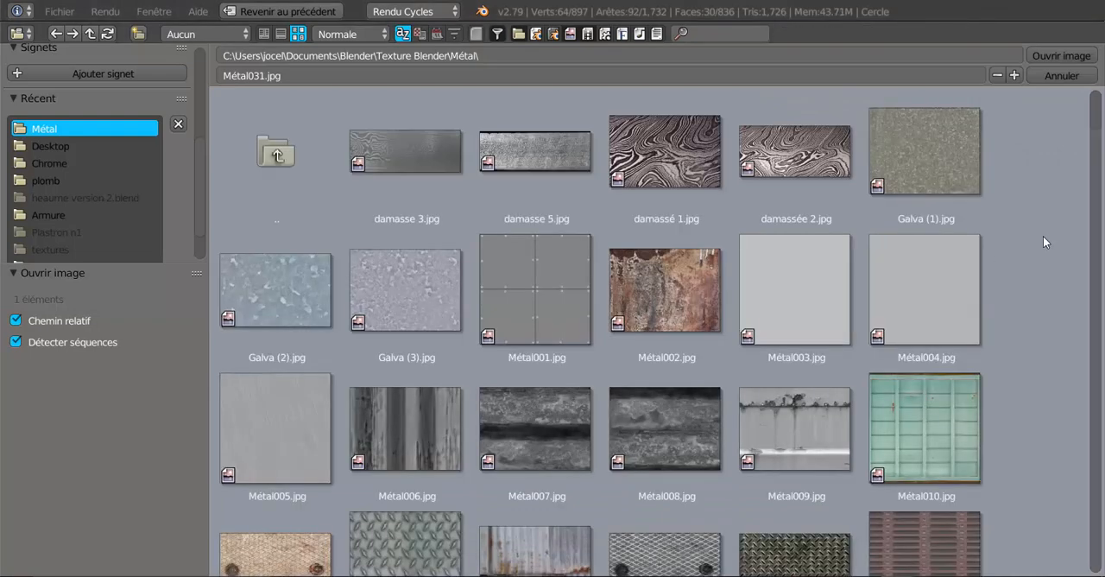
click(686, 131)
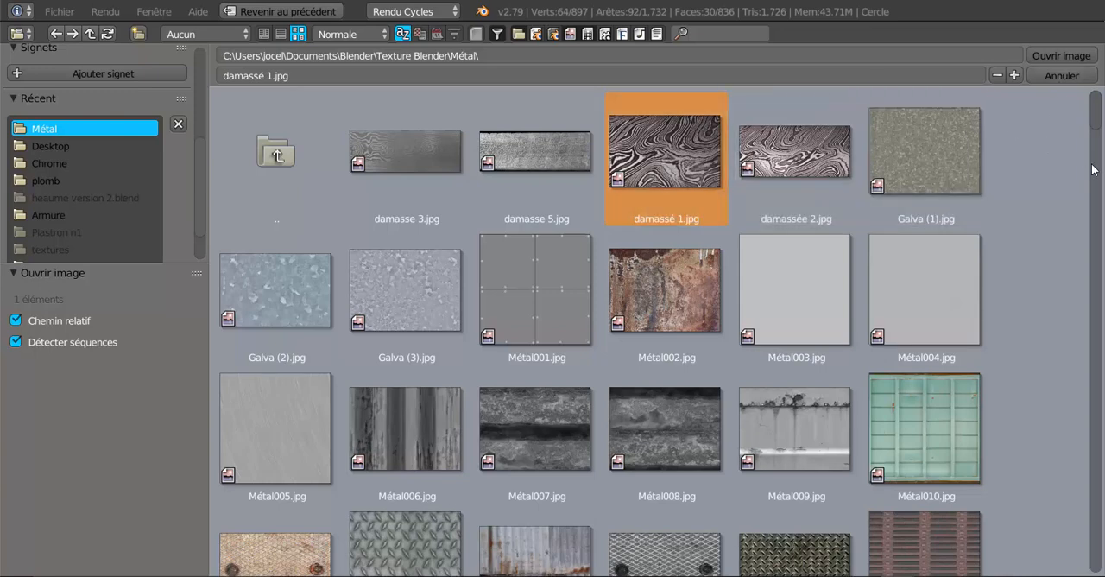
scroll(1095, 168, down, 5)
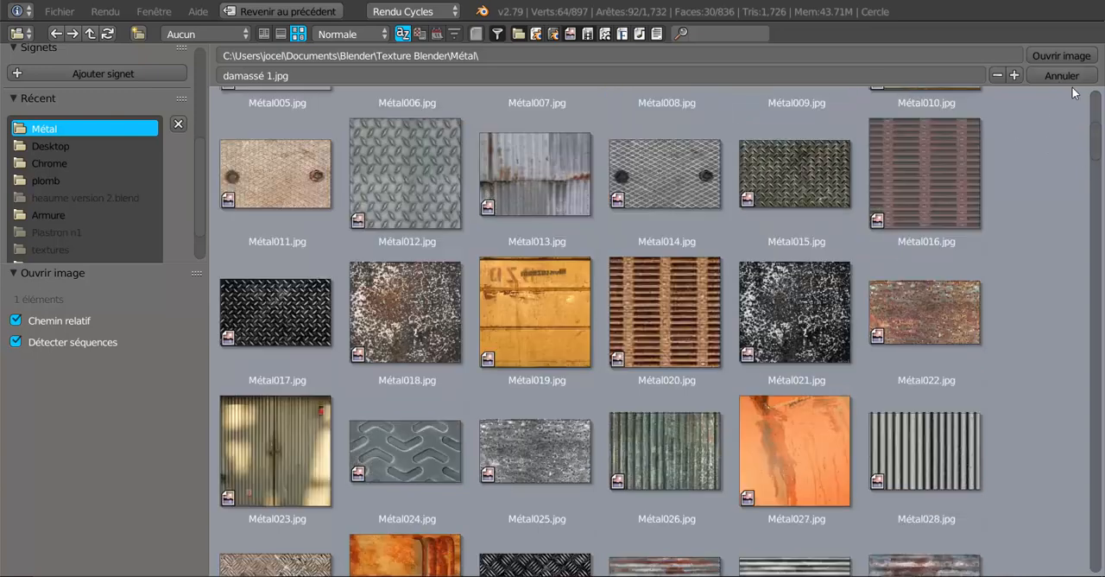
click(1095, 173)
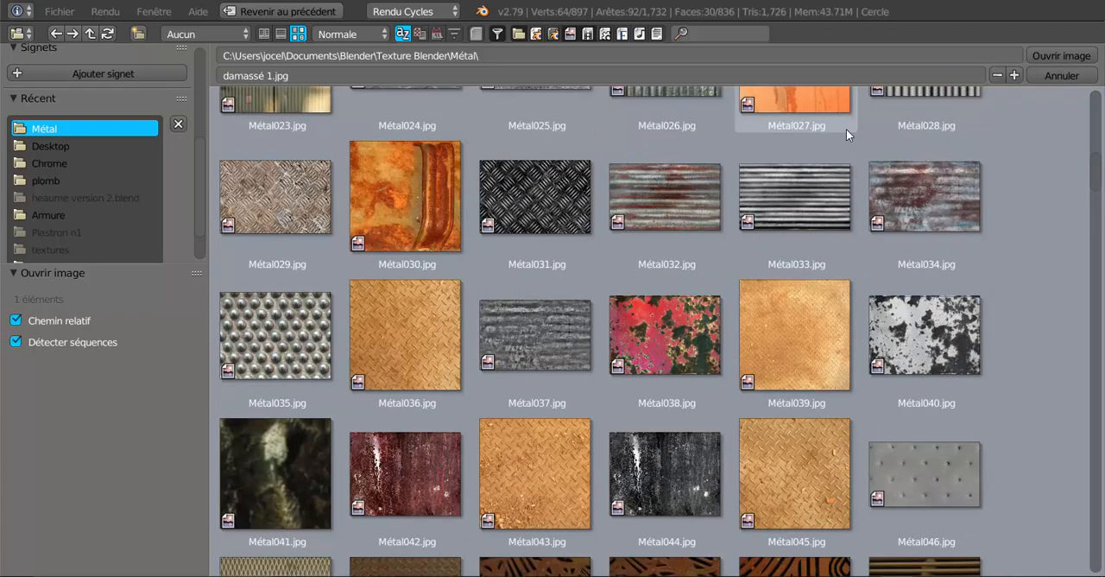
scroll(847, 130, up, 7)
scroll(839, 147, up, 8)
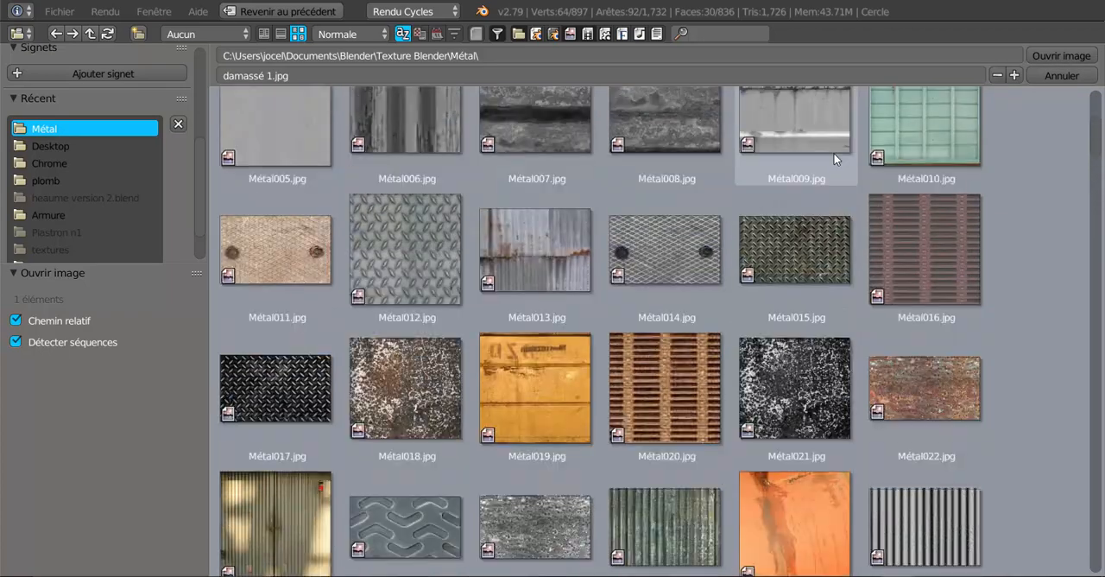
scroll(826, 189, up, 1)
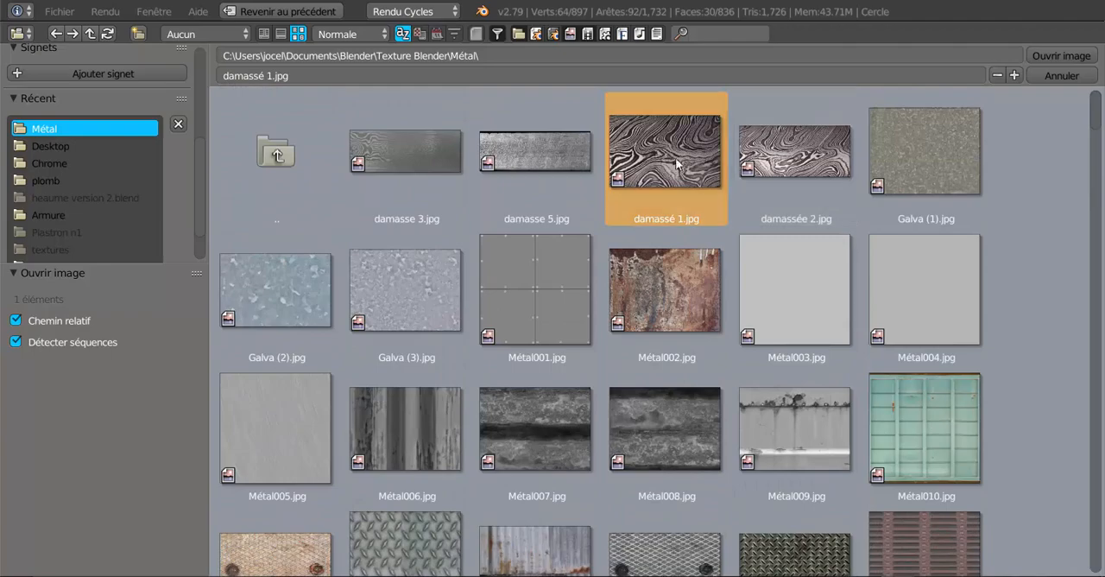
click(1062, 55)
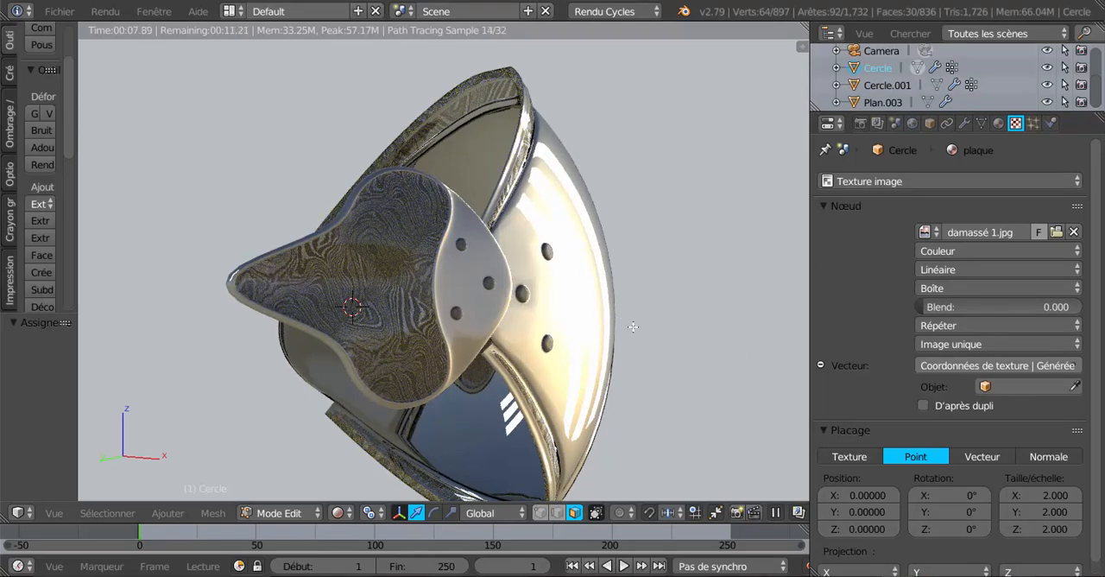
middle_drag(633, 327, 581, 323)
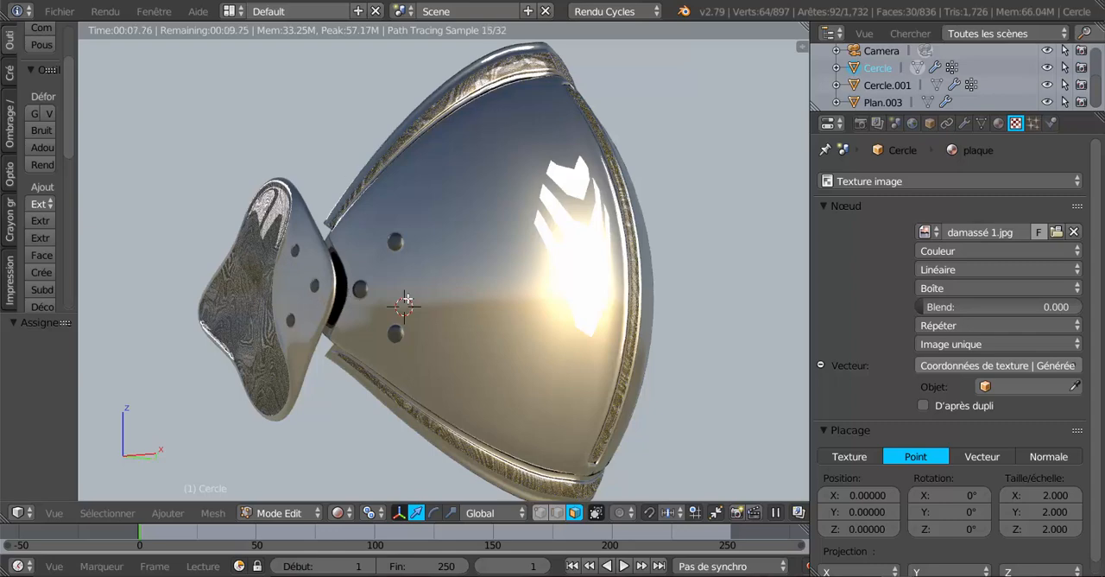
middle_drag(527, 348, 570, 347)
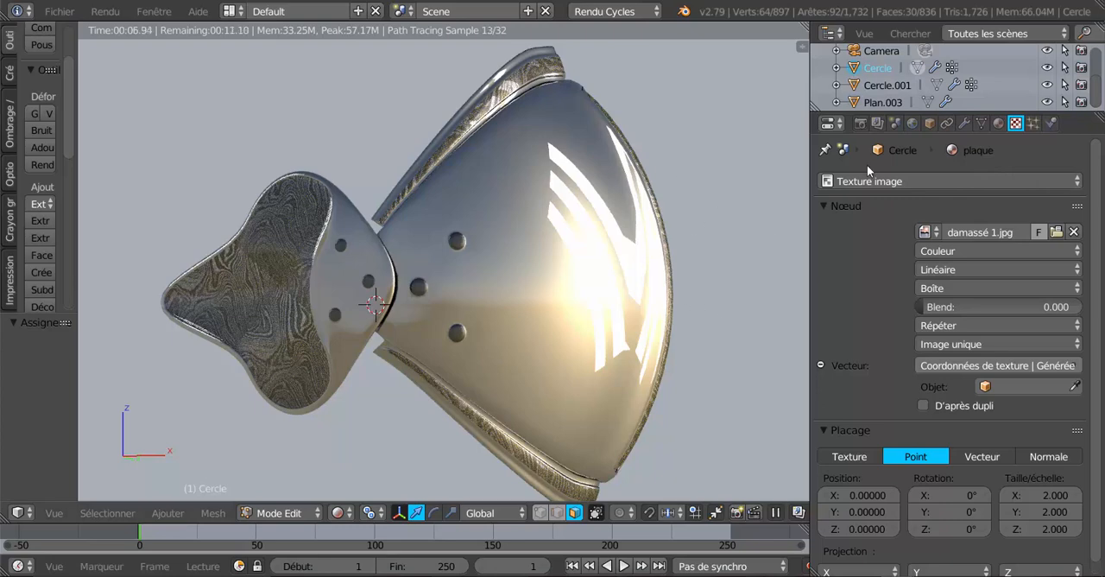
Set the strength of the world's sky texture background to 2.5 and check the lighting on the armour
click(913, 122)
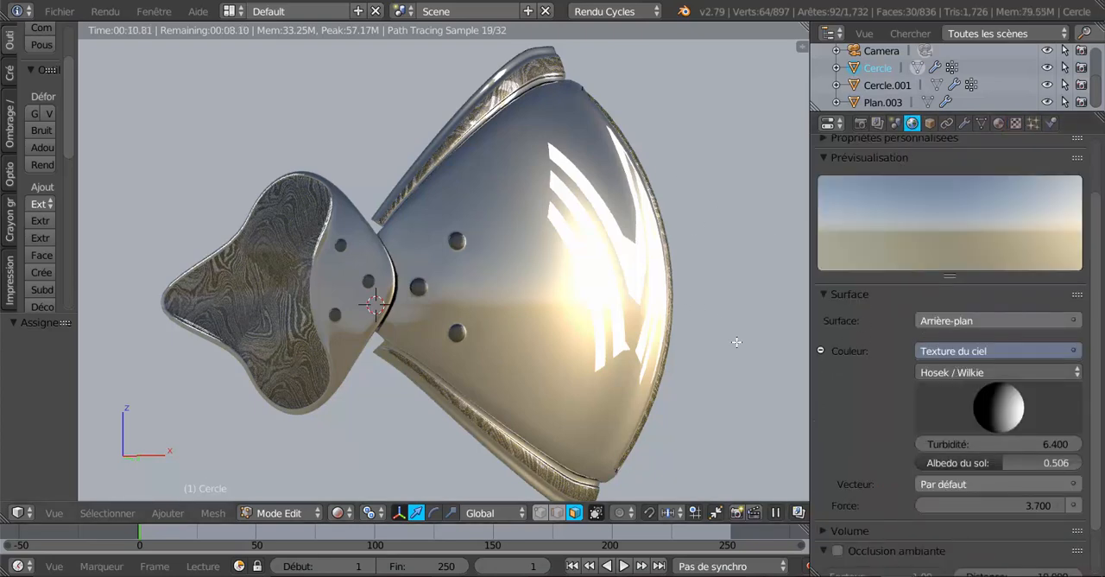
scroll(737, 342, down, 3)
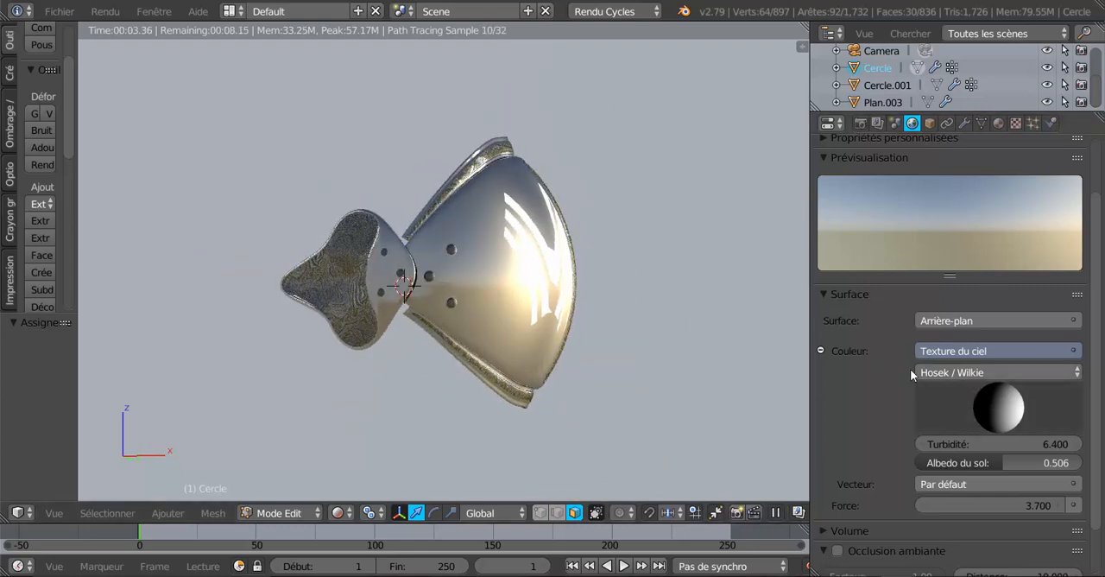
scroll(678, 343, up, 1)
scroll(678, 343, up, 1)
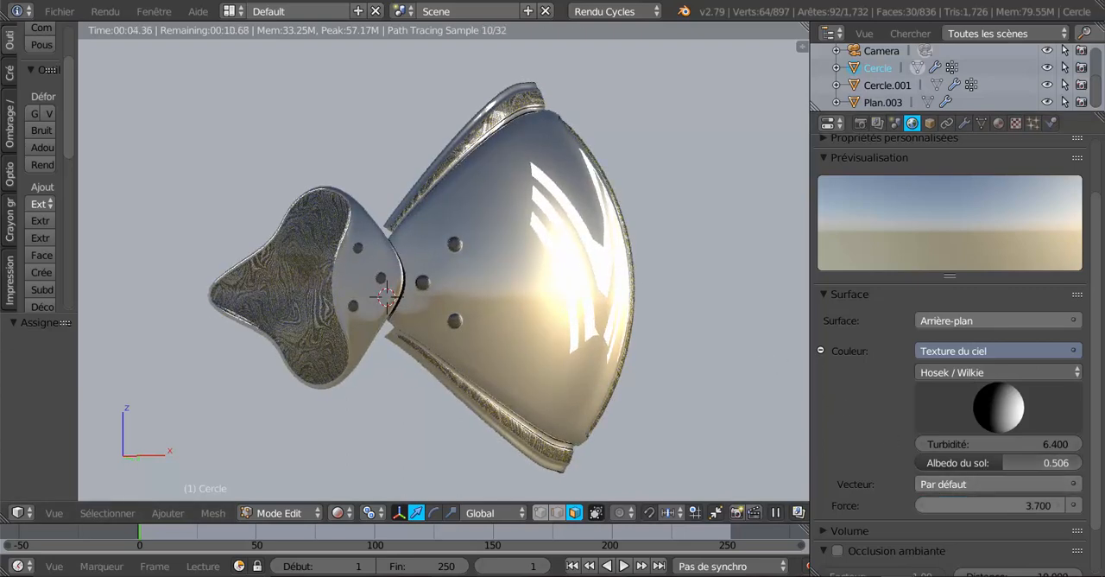
drag(1009, 505, 897, 505)
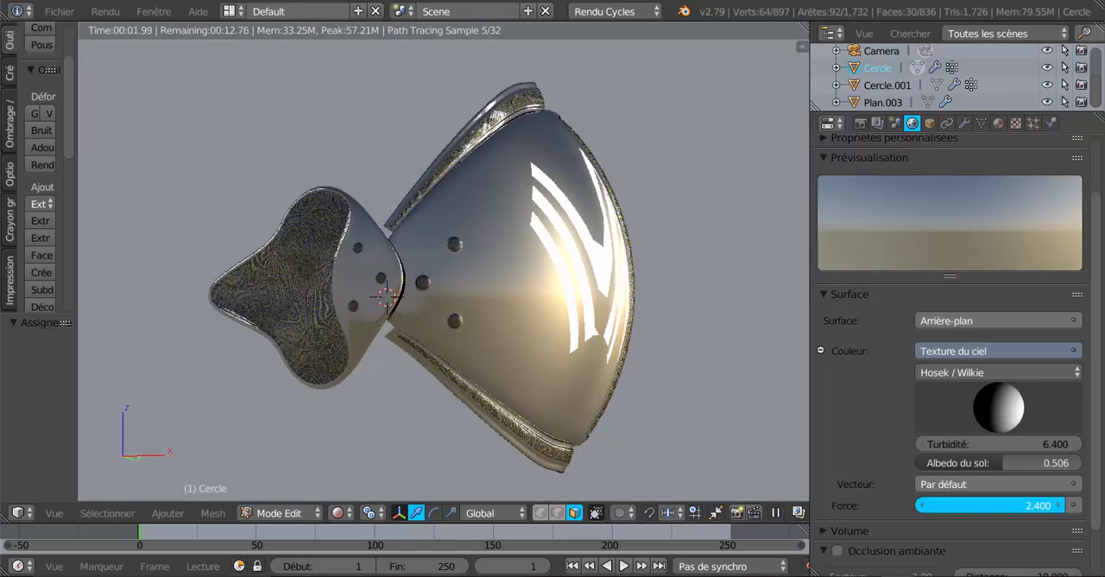
mouse_move(897, 506)
mouse_down()
mouse_move(879, 505)
mouse_move(905, 505)
mouse_up()
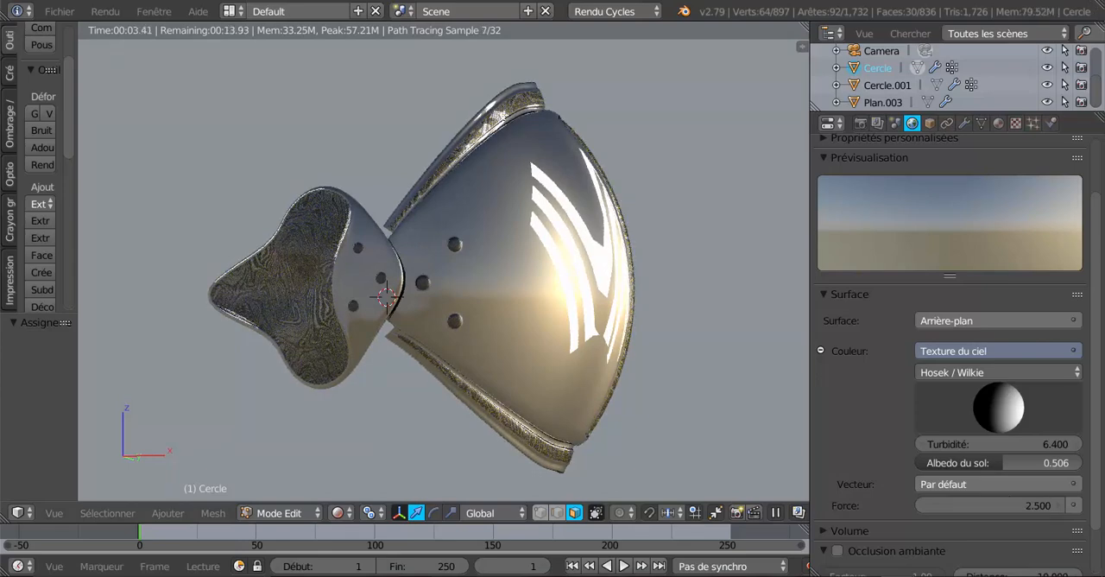
middle_drag(733, 274, 780, 285)
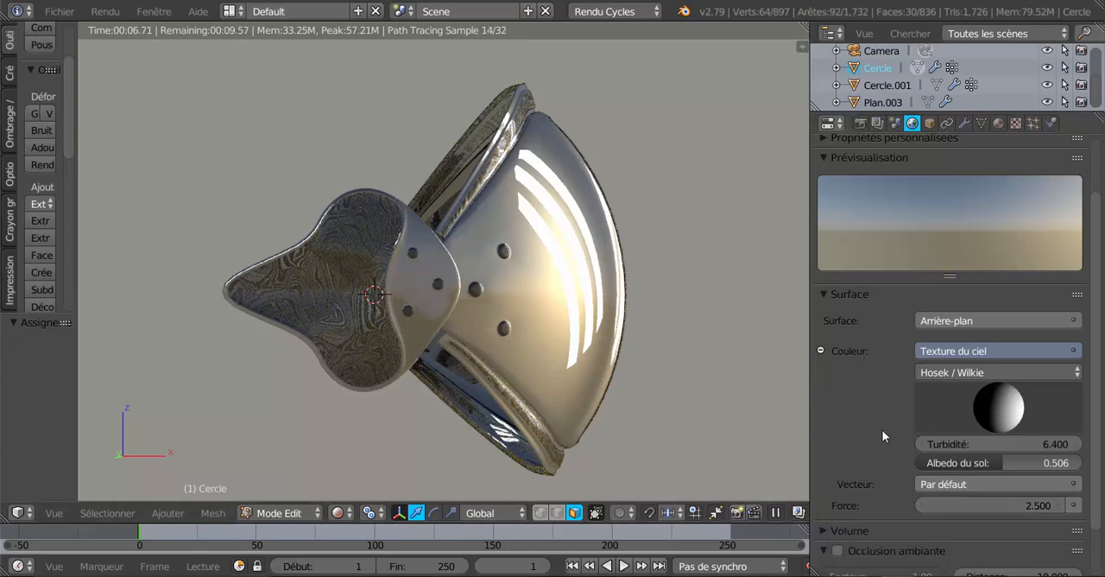
Set the turbidity of the world's sky texture to 2.9 and check the armour's reflections from several angles
mouse_move(1012, 445)
mouse_down()
mouse_move(975, 444)
mouse_move(1013, 444)
mouse_up()
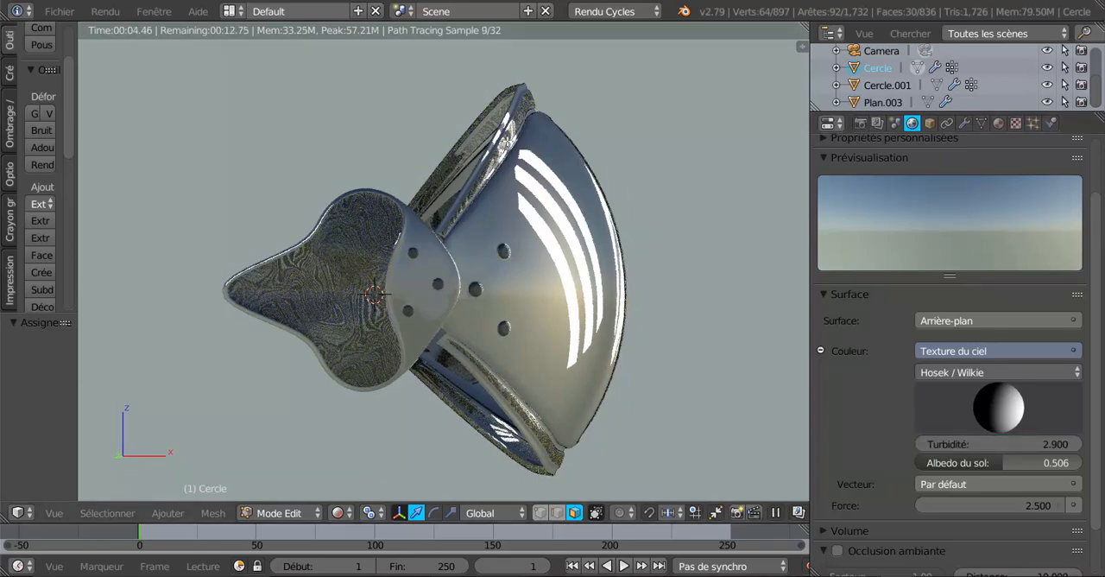
middle_drag(506, 253, 483, 317)
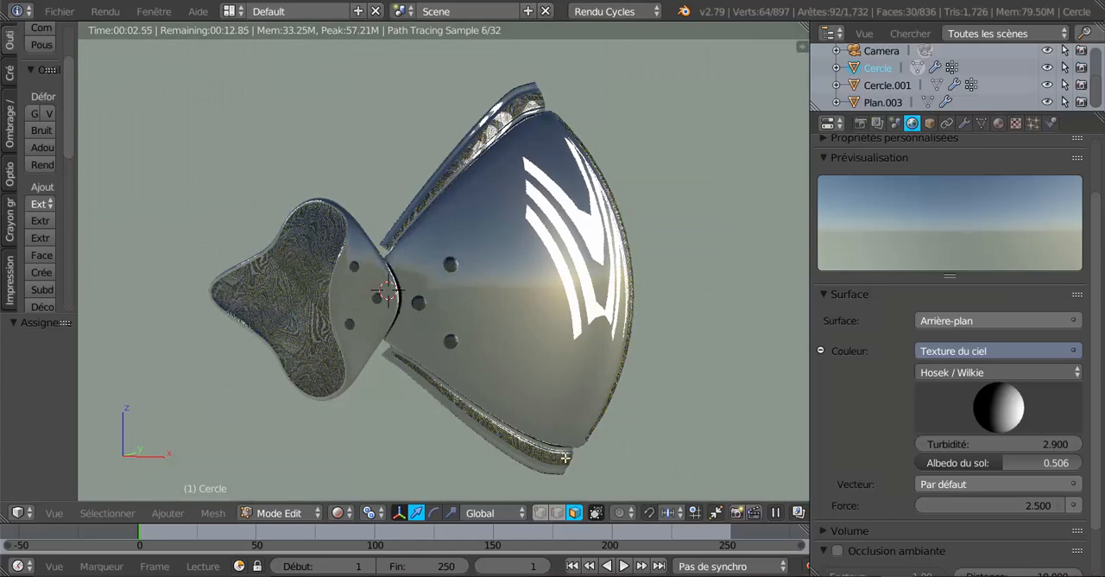
middle_drag(489, 303, 504, 311)
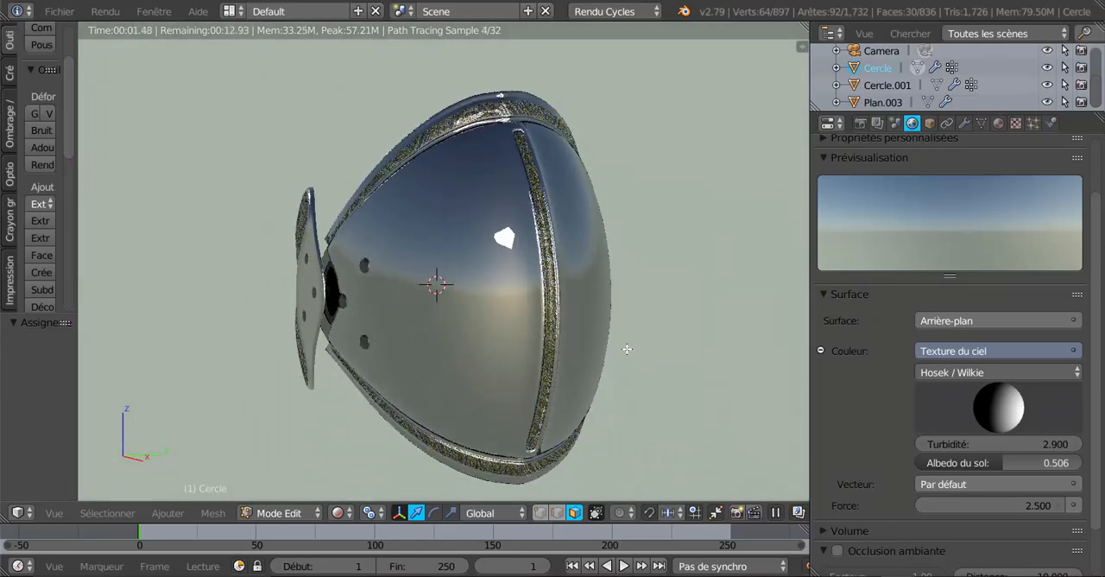
middle_drag(639, 327, 514, 347)
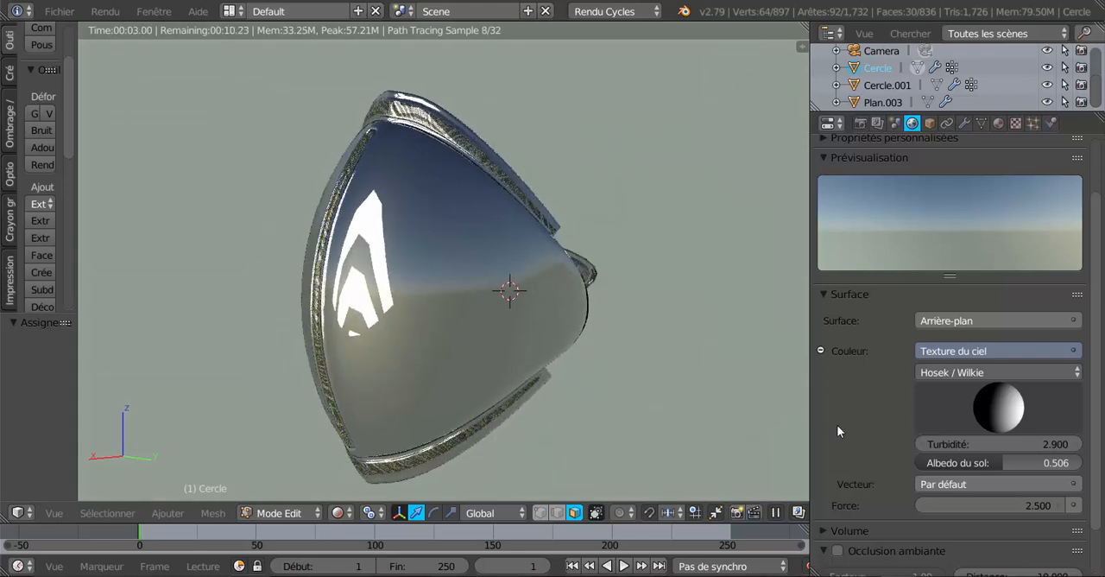
Show the plaque material's settings and examine the damask plates and rims in rendered shading from both sides
click(999, 124)
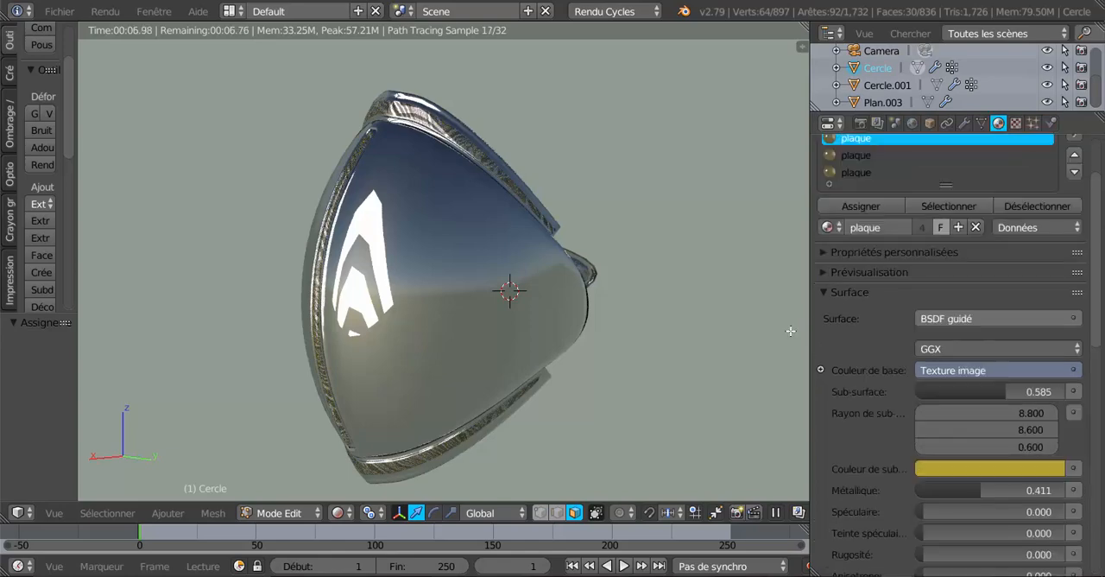
drag(773, 312, 766, 311)
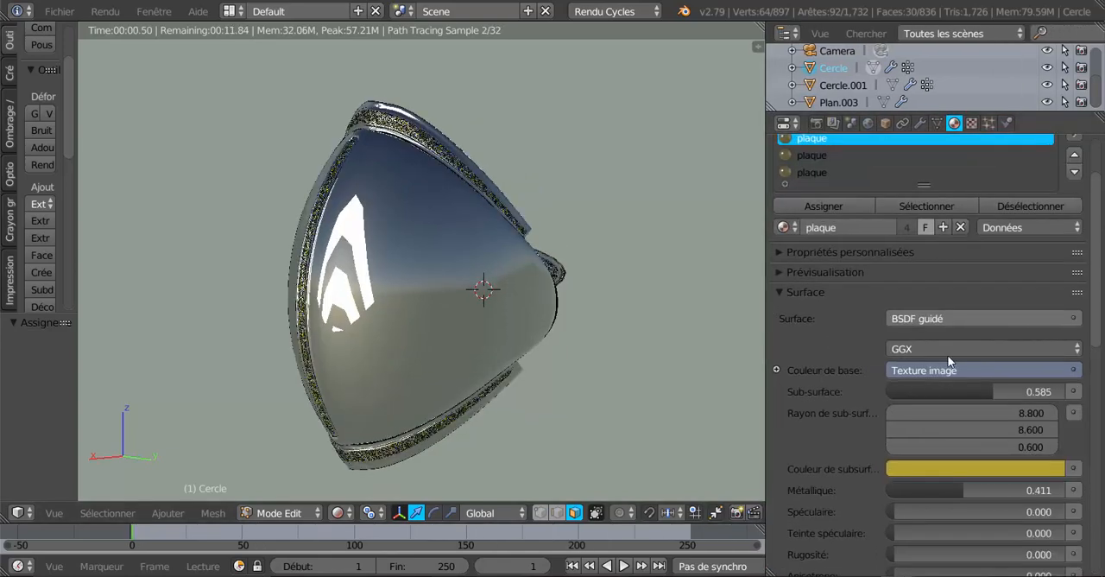
scroll(1100, 229, down, 8)
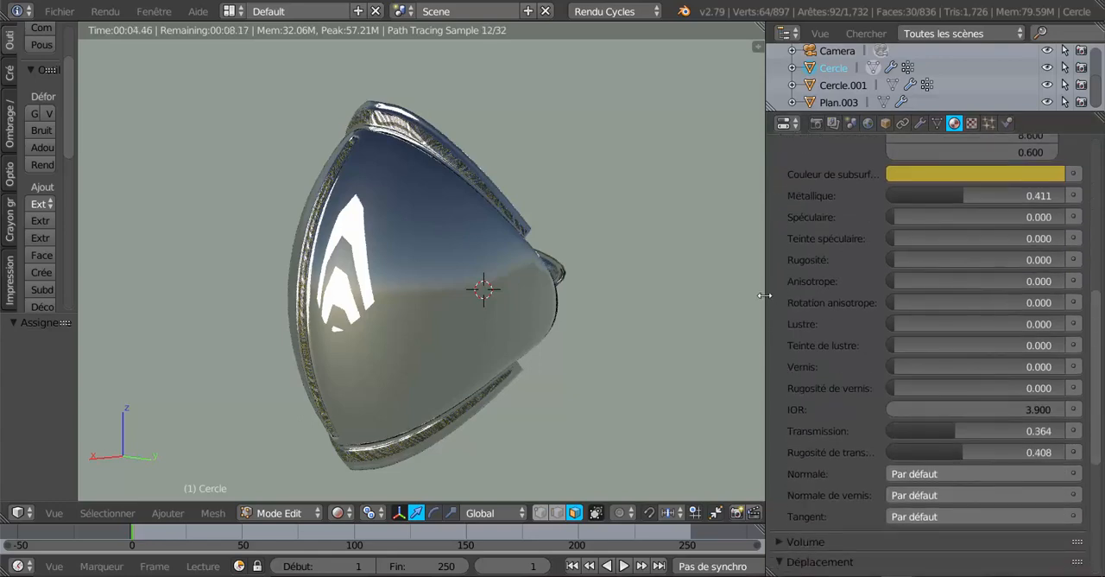
drag(768, 300, 796, 298)
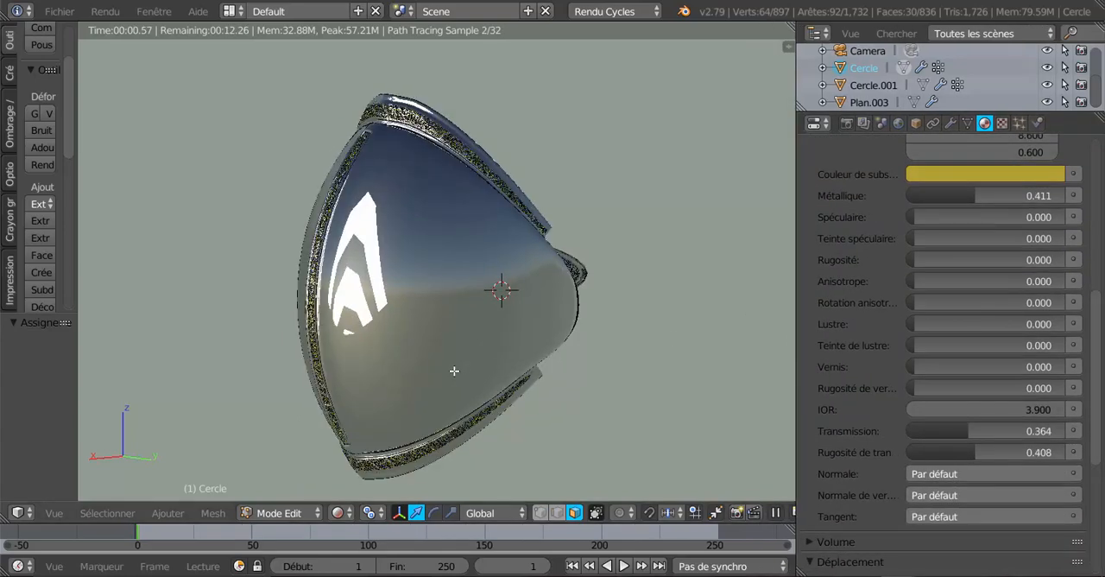
middle_drag(444, 370, 628, 359)
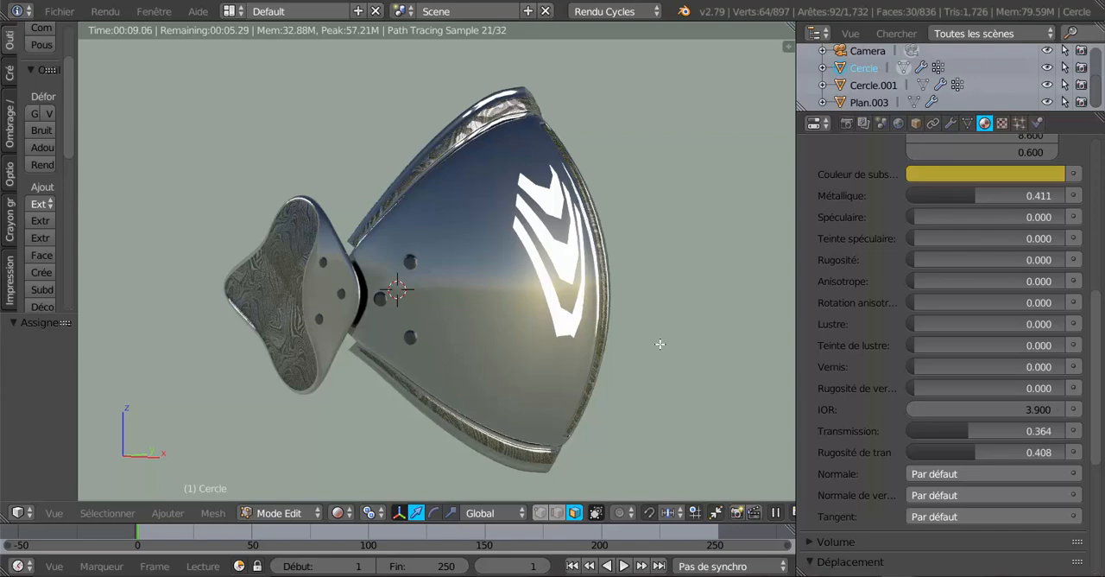
middle_drag(491, 365, 518, 423)
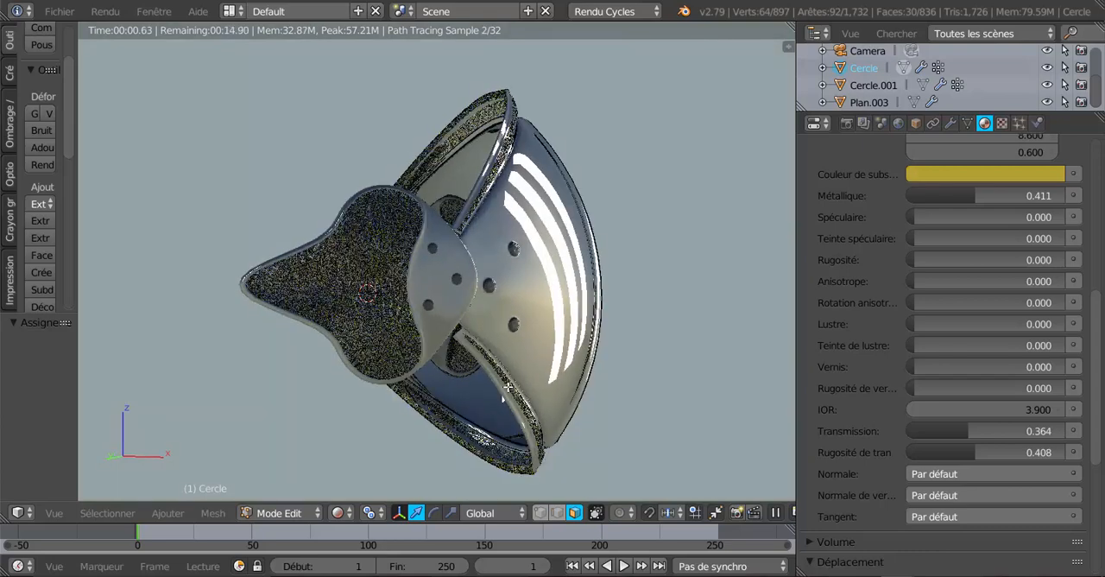
scroll(516, 425, up, 2)
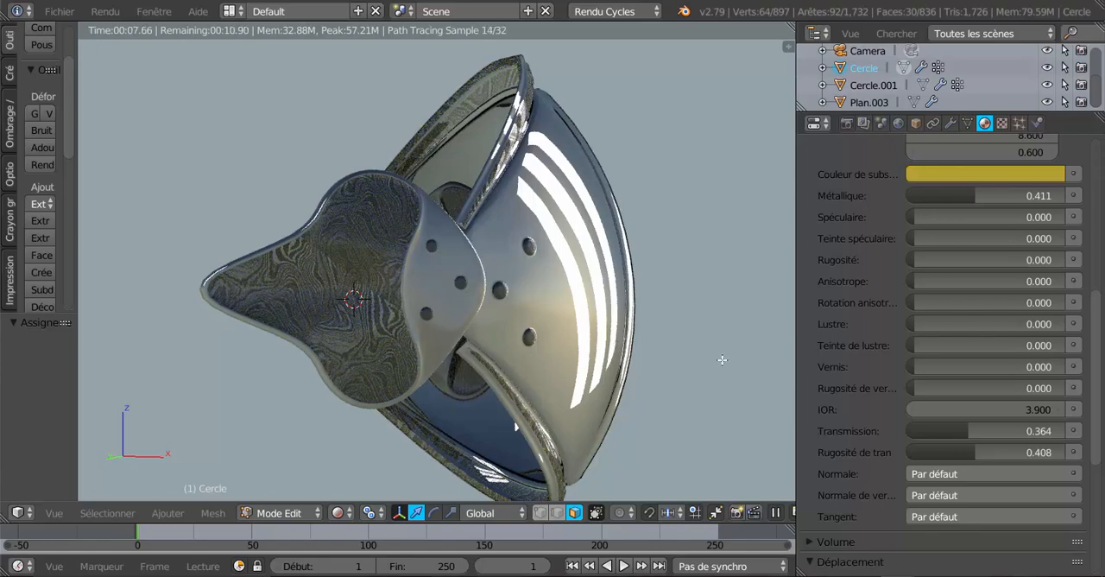
middle_drag(716, 370, 620, 376)
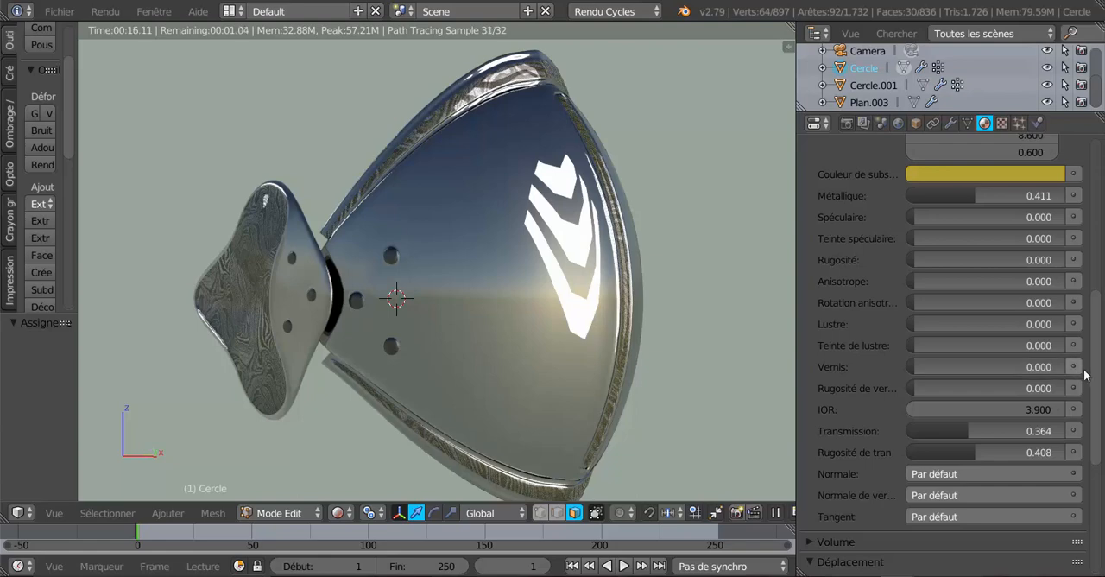
Review the plaque material's shader parameters from base colour to transmission roughness, comparing them with the rendered armour
drag(1093, 386, 1097, 353)
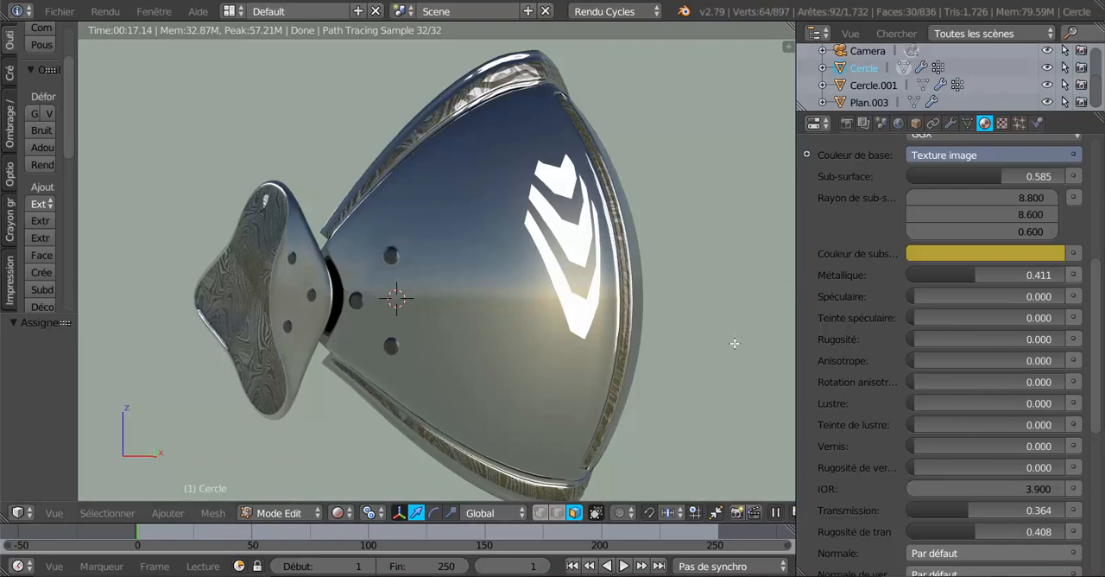
middle_drag(510, 393, 615, 377)
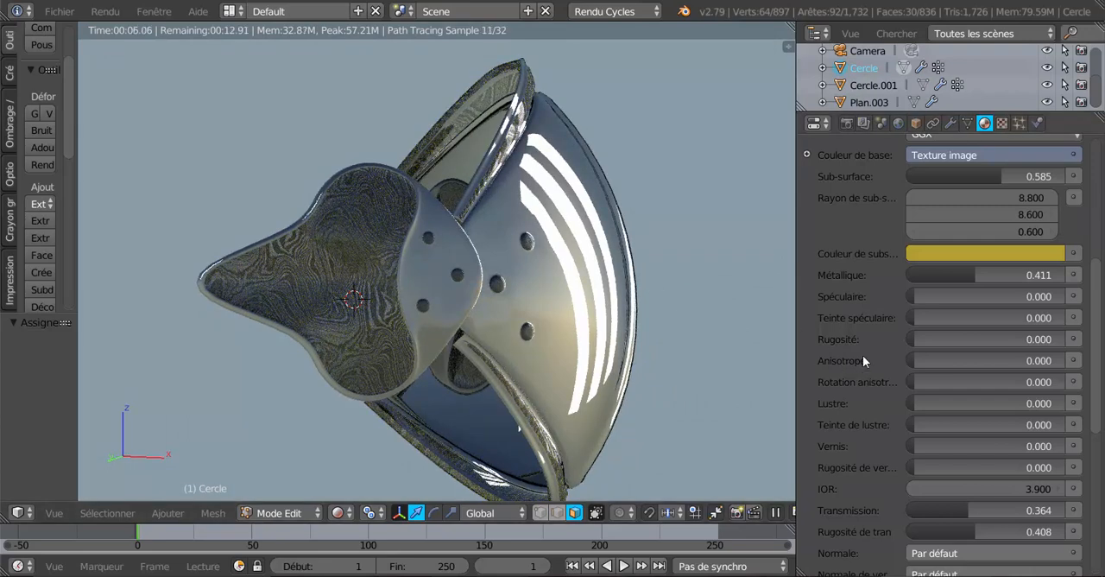
drag(1099, 314, 1099, 269)
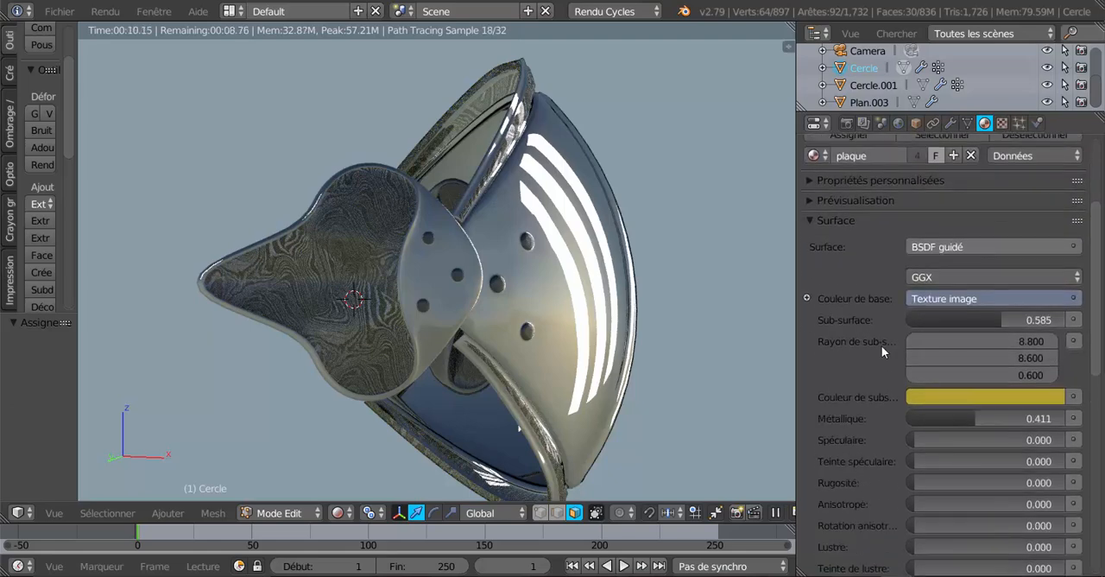
scroll(881, 345, down, 2)
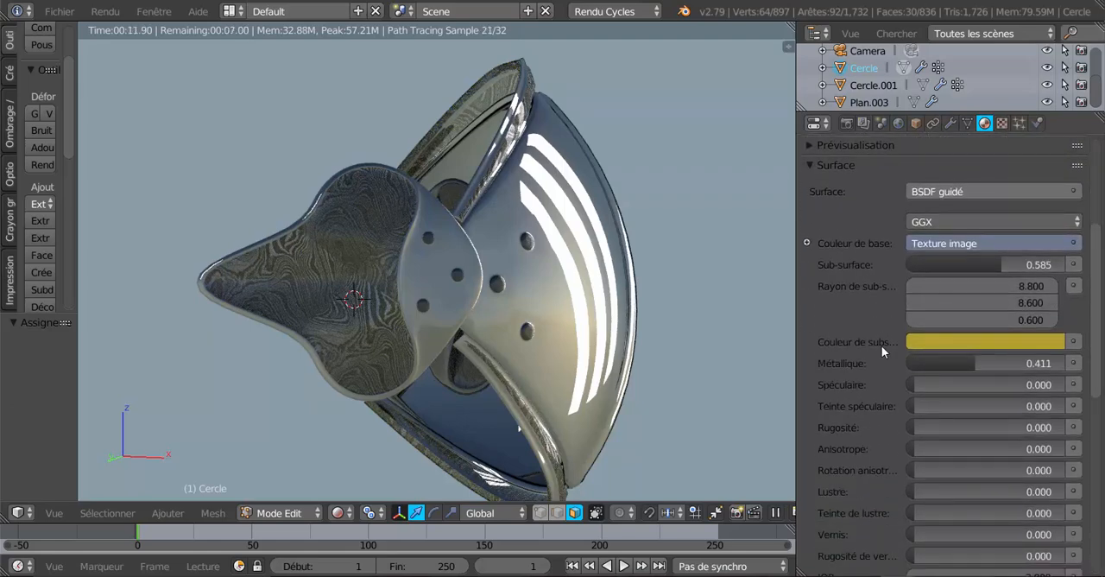
scroll(875, 349, down, 2)
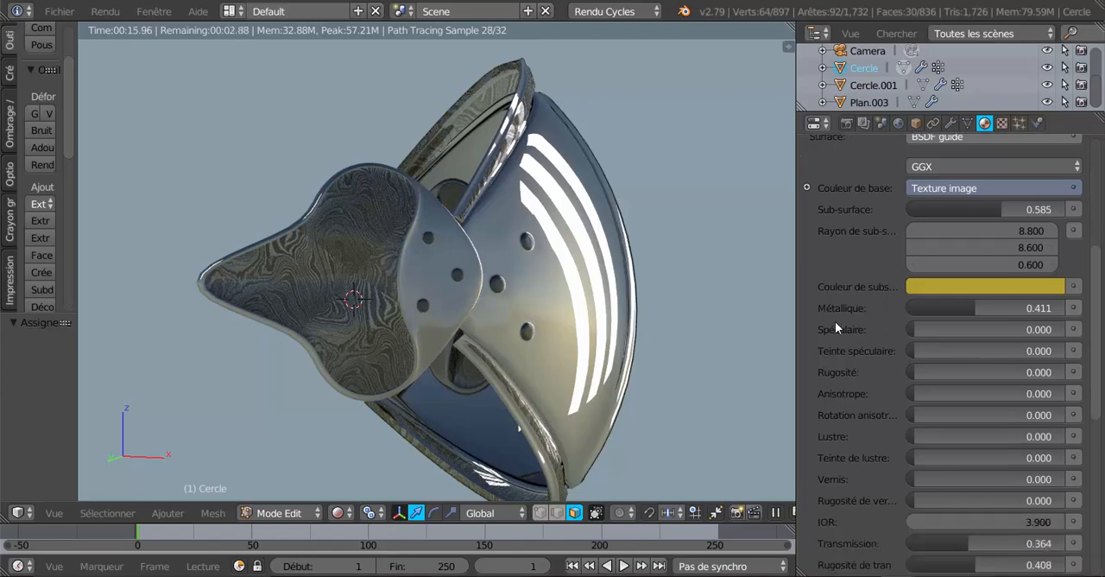
scroll(835, 321, down, 2)
scroll(835, 321, down, 1)
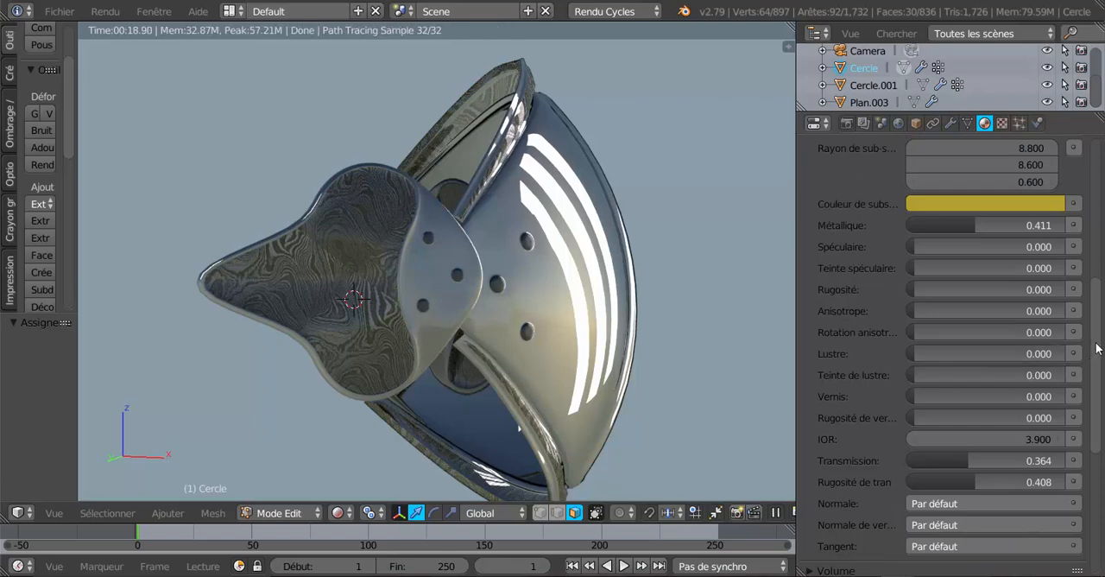
drag(1097, 348, 1099, 359)
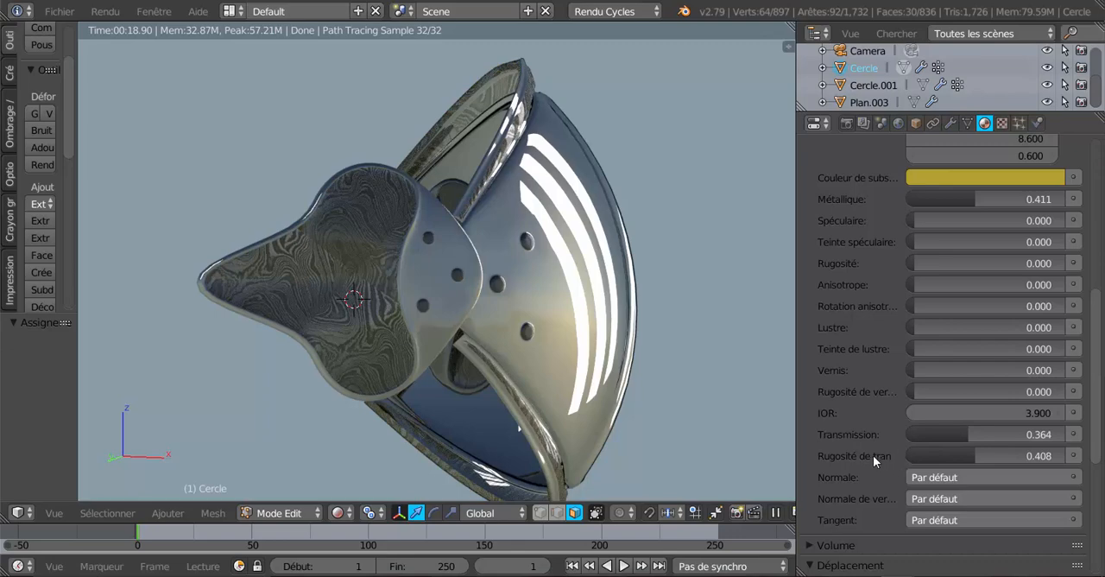
drag(785, 368, 748, 370)
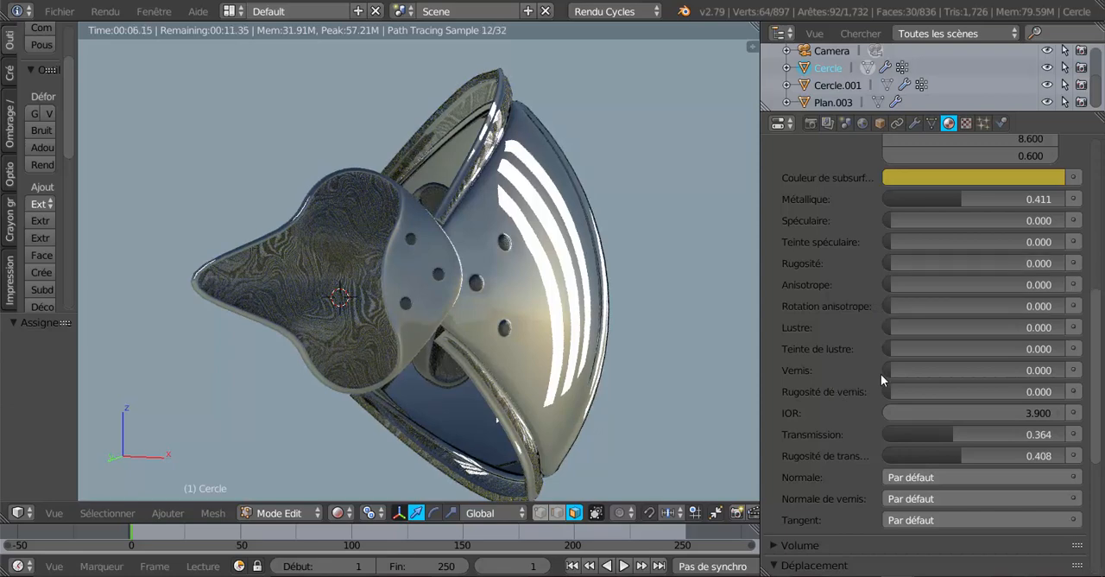
Set the plaque material's clearcoat (Vernis) to 0.604 and its clearcoat roughness to 0.533, checking the render
drag(881, 376, 993, 377)
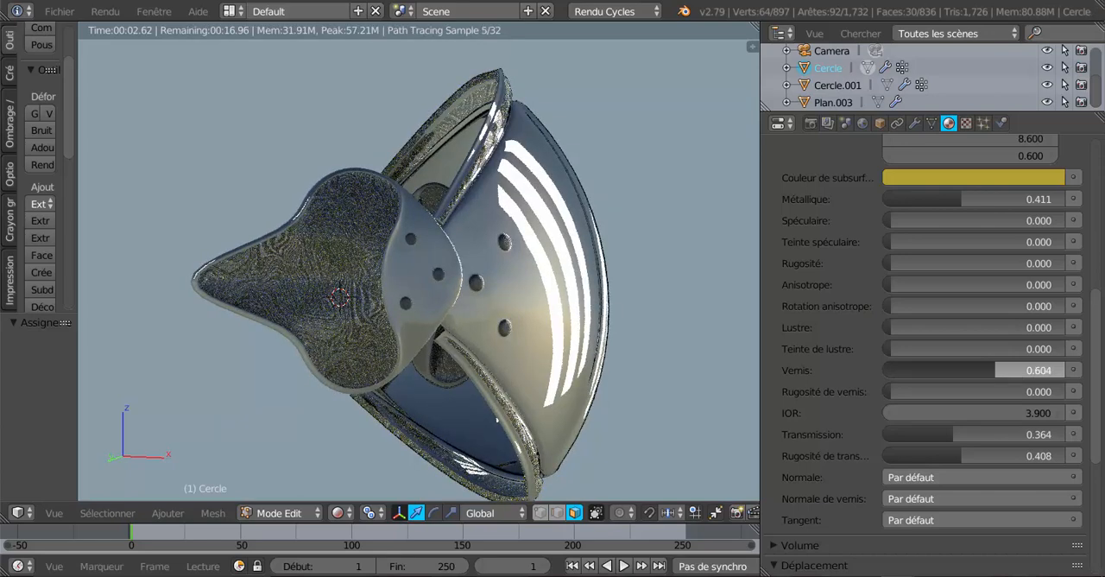
drag(993, 376, 995, 370)
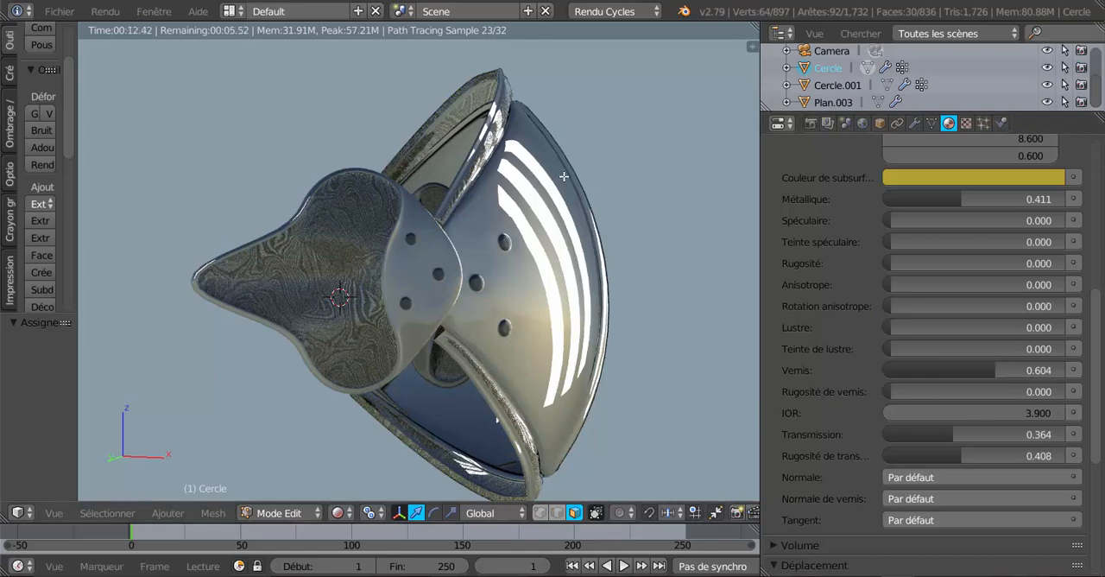
shift+middle_drag(618, 363, 610, 343)
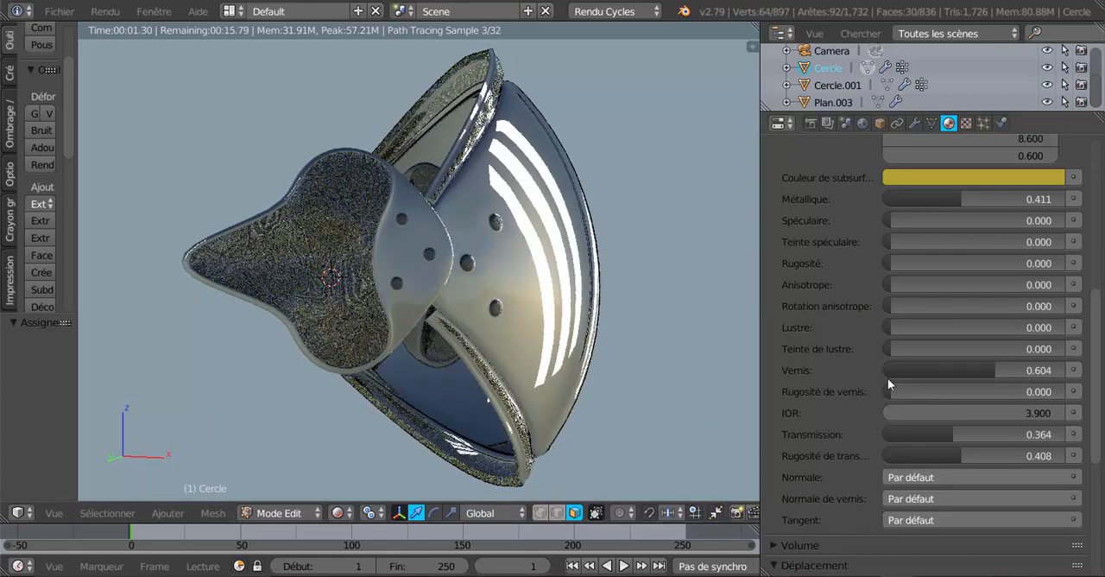
drag(891, 389, 988, 389)
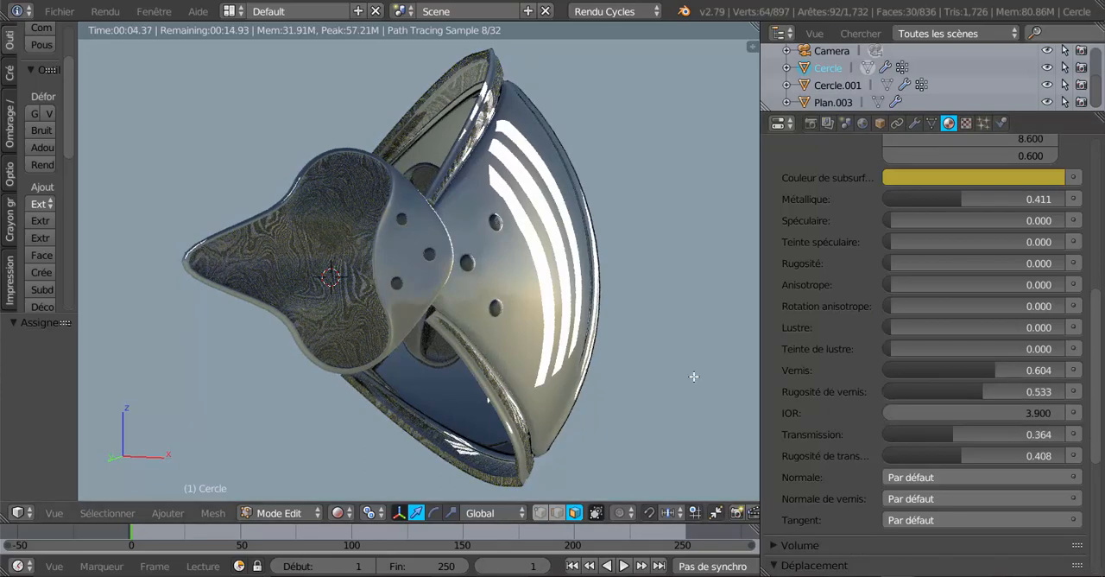
mouse_move(694, 376)
middle_down()
mouse_move(496, 370)
mouse_move(677, 381)
middle_up()
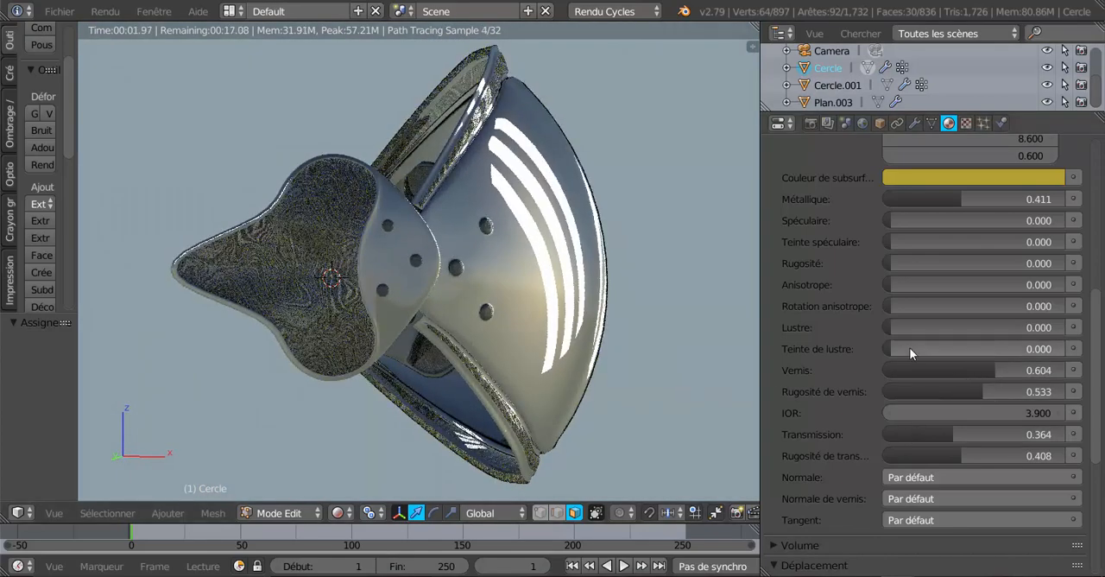
Set the plaque material's sheen tint (Teinte de lustre) to 0.698 and return to its material slot list
drag(886, 348, 1012, 348)
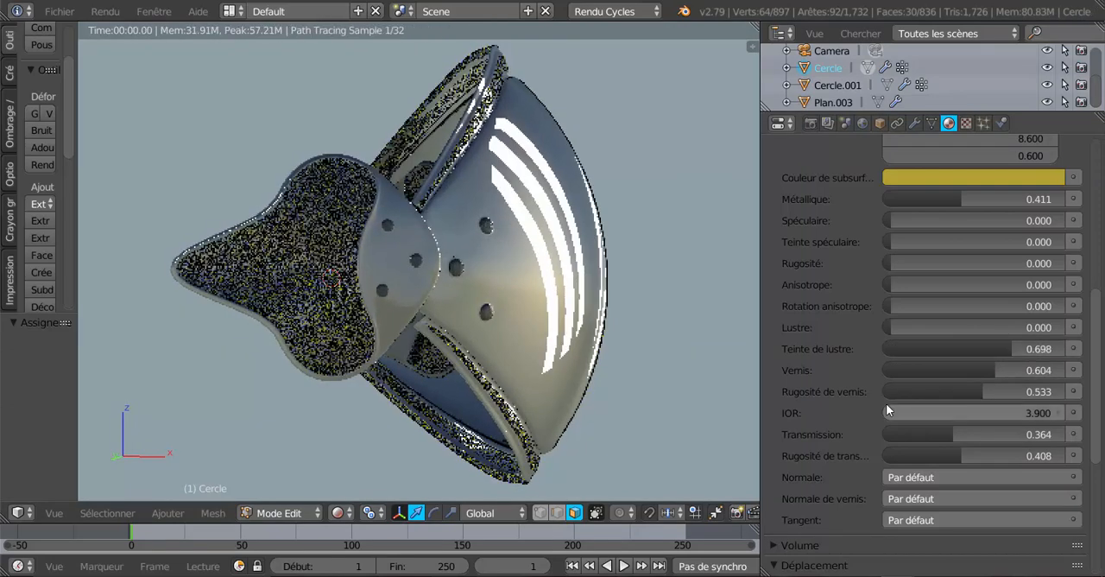
scroll(1098, 288, up, 1)
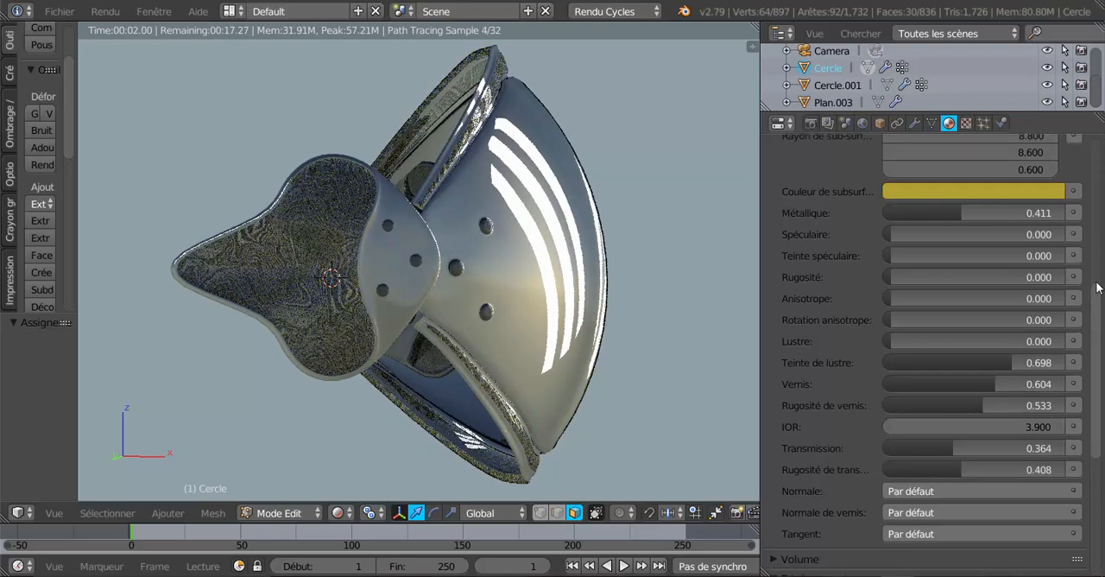
scroll(1098, 287, up, 12)
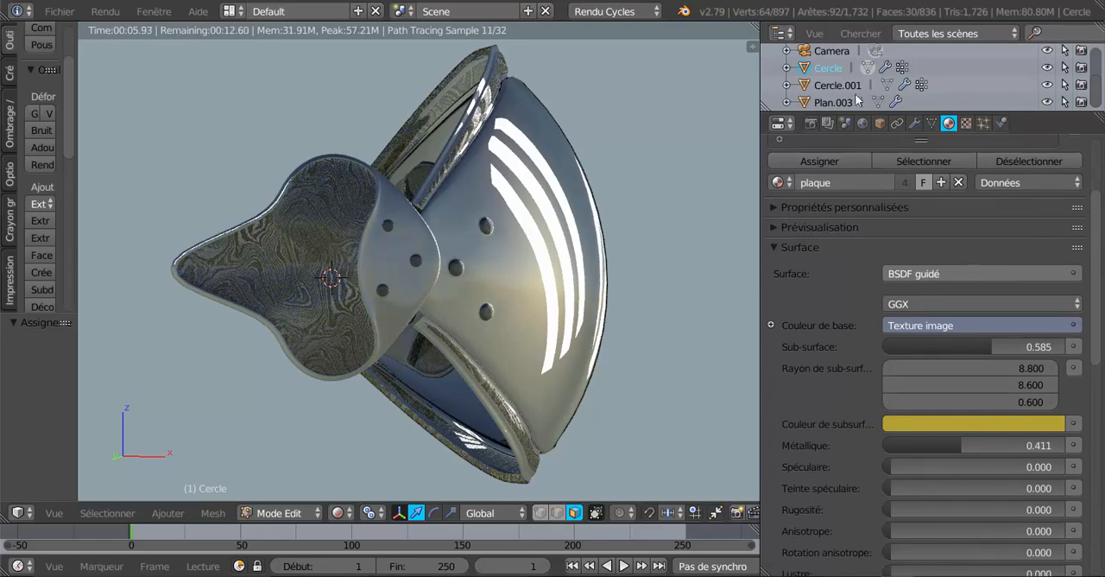
scroll(1101, 189, up, 5)
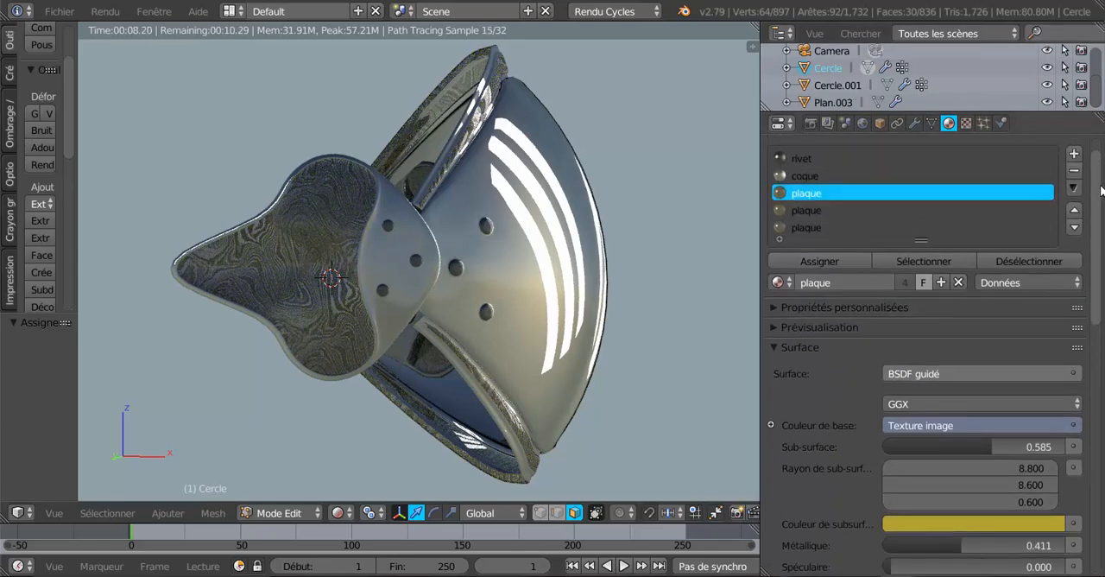
scroll(1100, 185, up, 2)
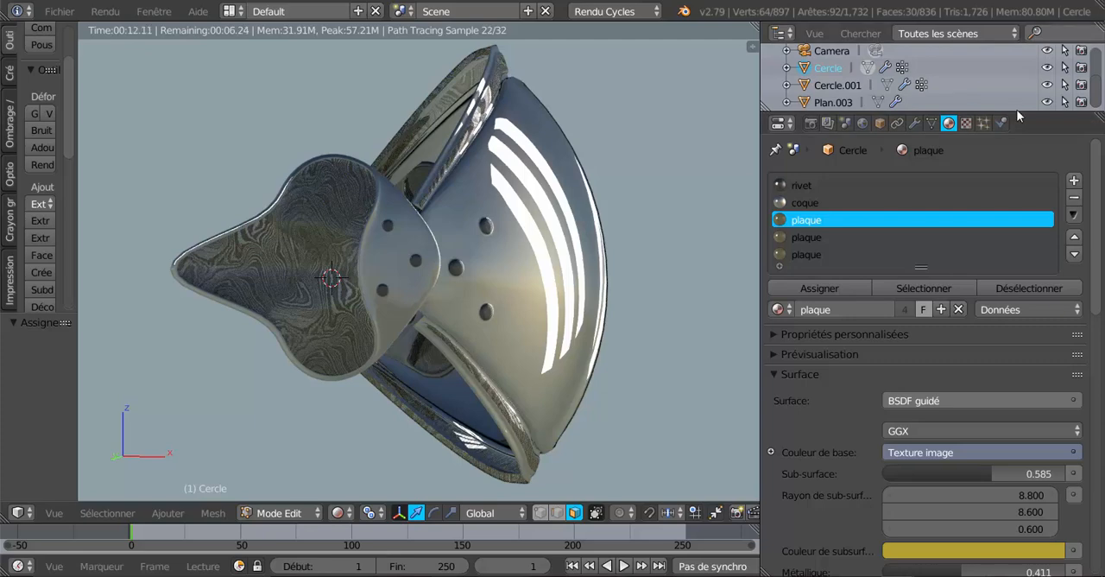
Enlarge the scene outliner, select the light plane Plan.003 and set its emission strength to 4.3
drag(1019, 115, 1019, 192)
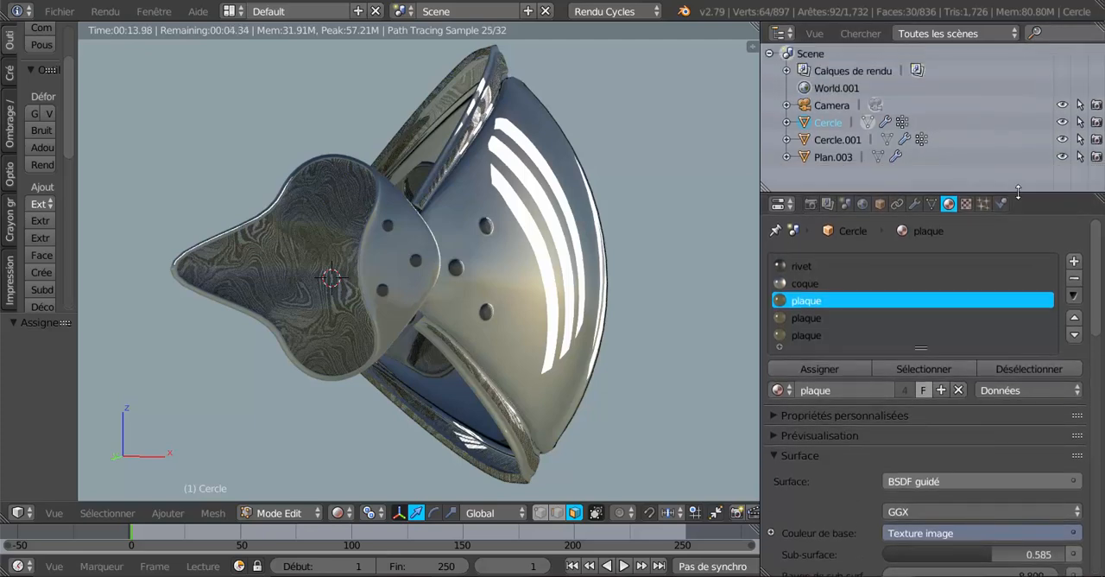
click(828, 158)
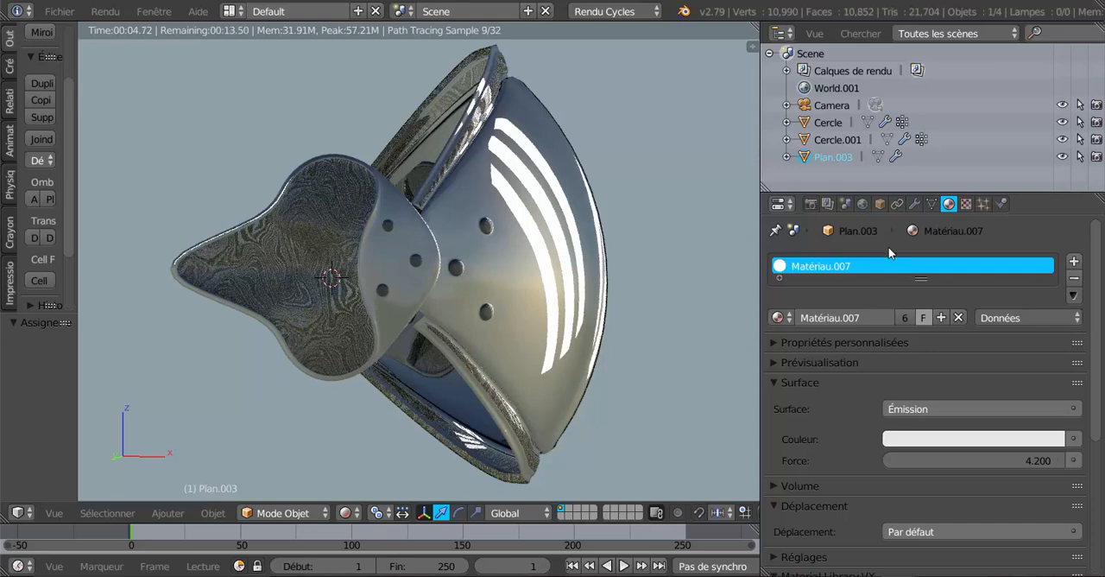
drag(1018, 466, 981, 460)
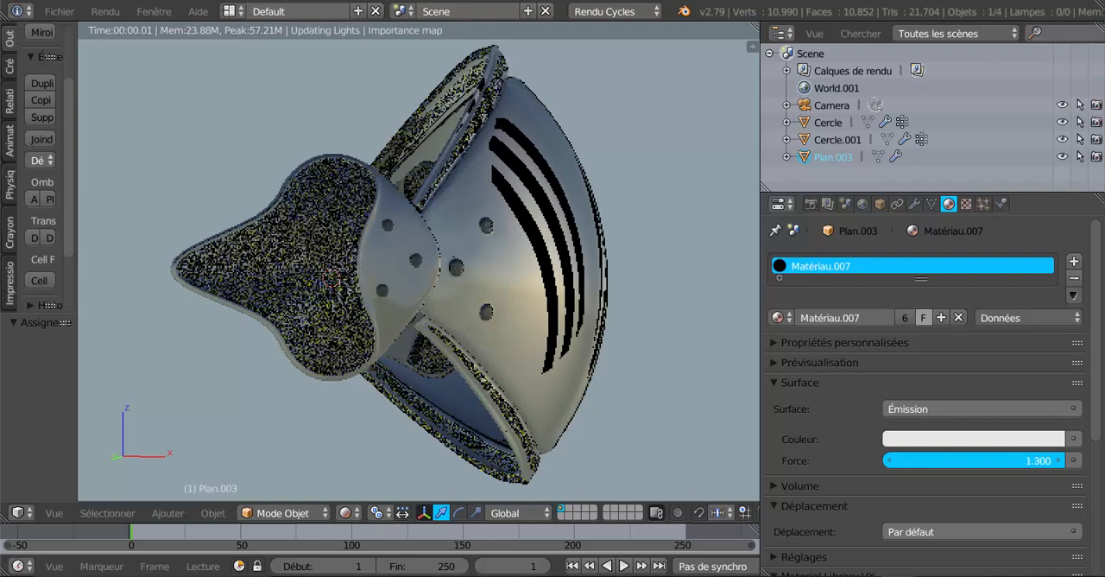
drag(981, 460, 1085, 460)
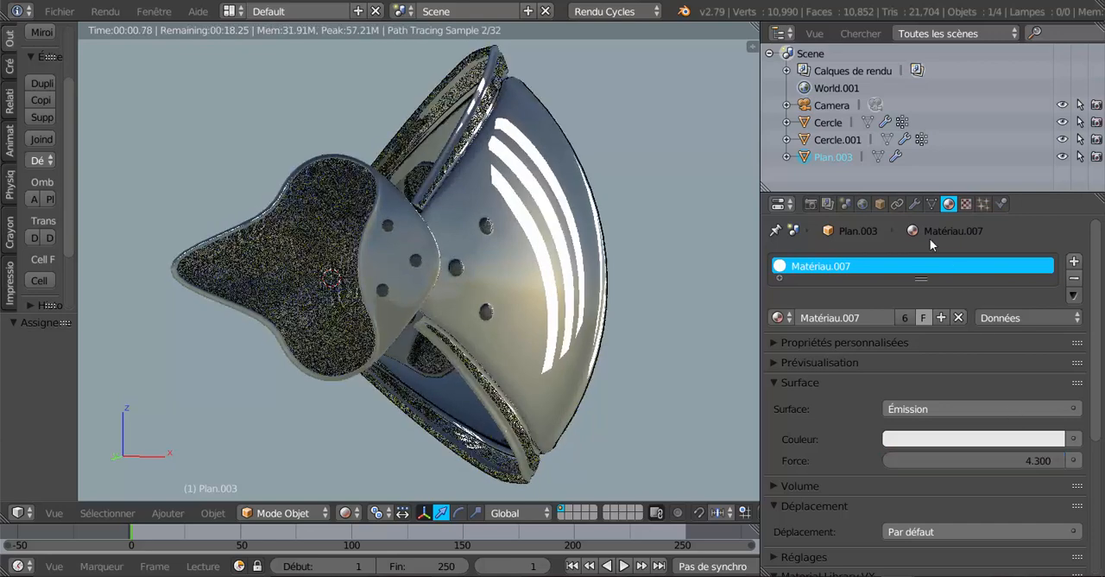
Set the world sky texture's ground albedo (Albedo du sol) to 0.262 and the background strength (Force) to 0.400
click(864, 202)
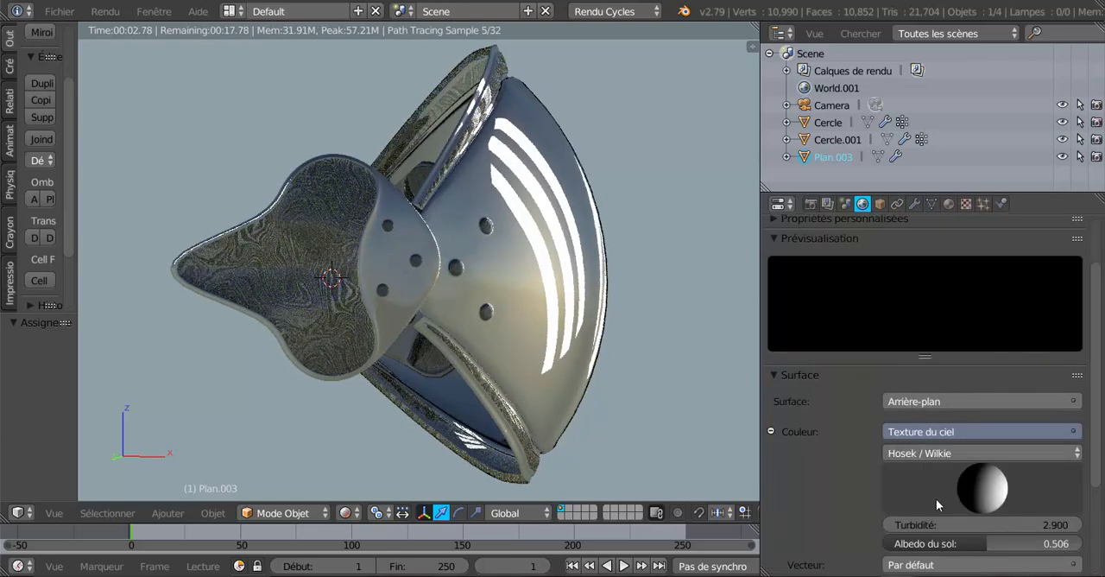
drag(1014, 553, 967, 553)
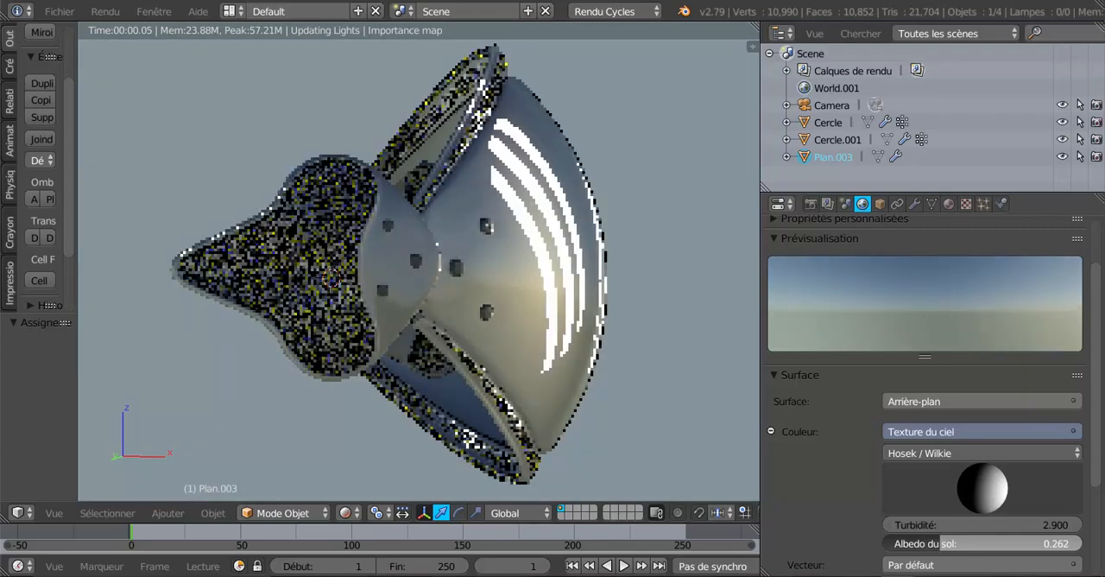
scroll(917, 487, down, 4)
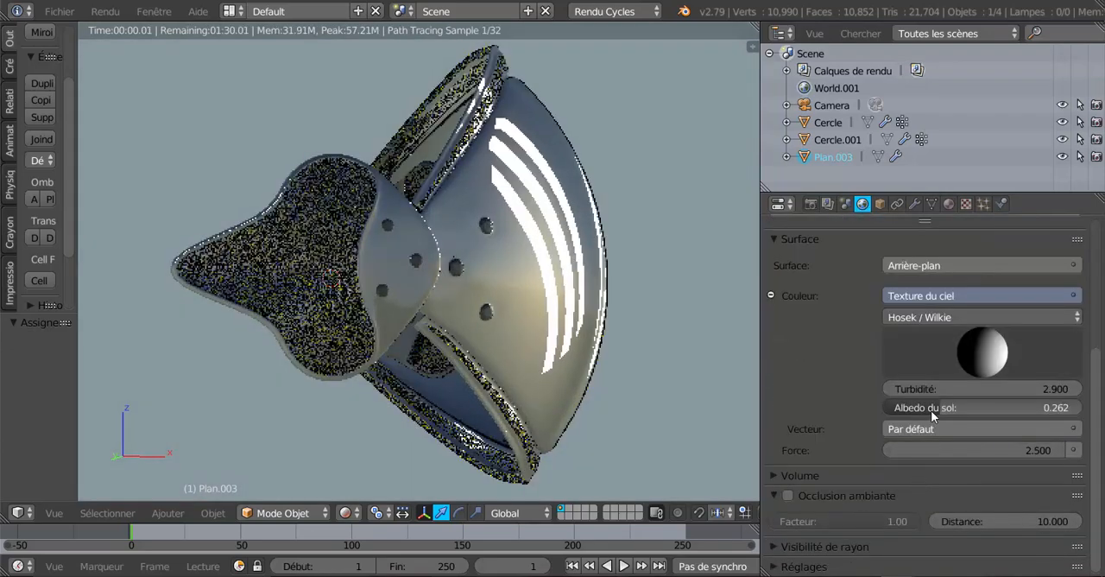
drag(1031, 450, 887, 449)
click(893, 449)
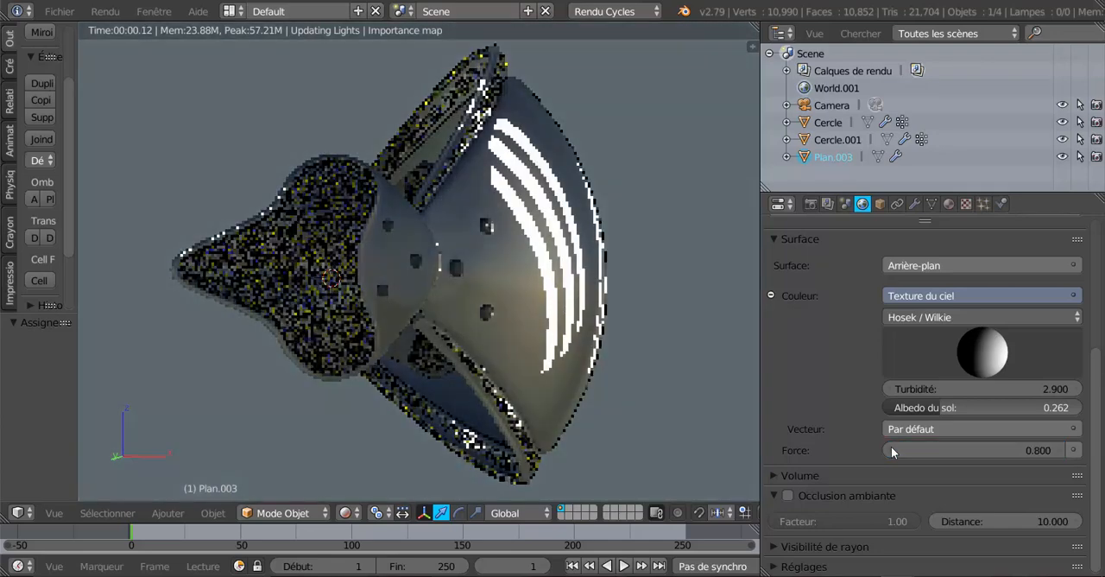
click(893, 450)
click(892, 449)
click(893, 450)
click(893, 449)
click(892, 450)
click(893, 450)
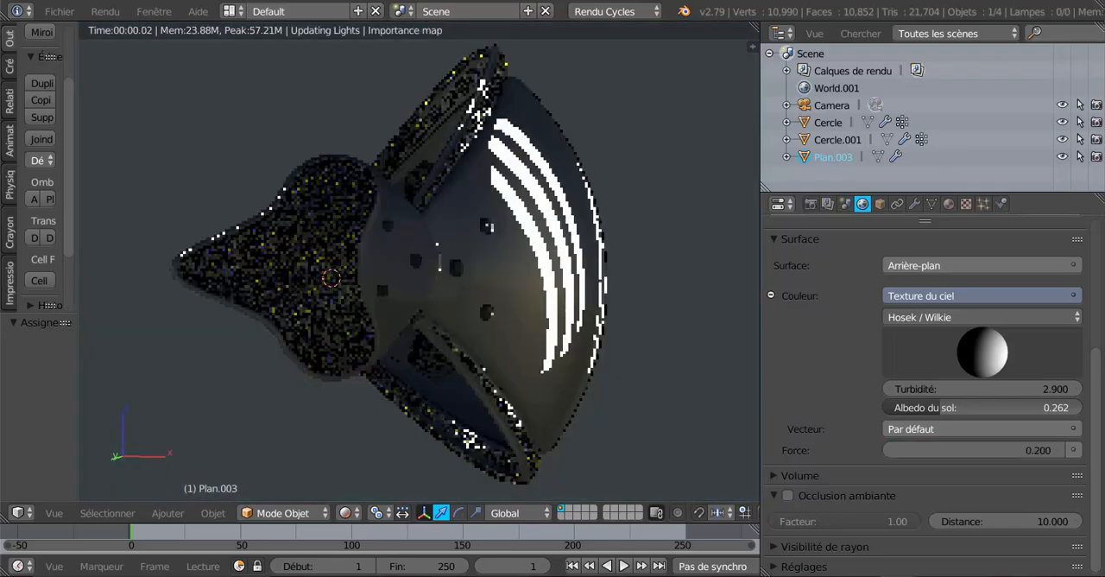
click(893, 450)
click(893, 449)
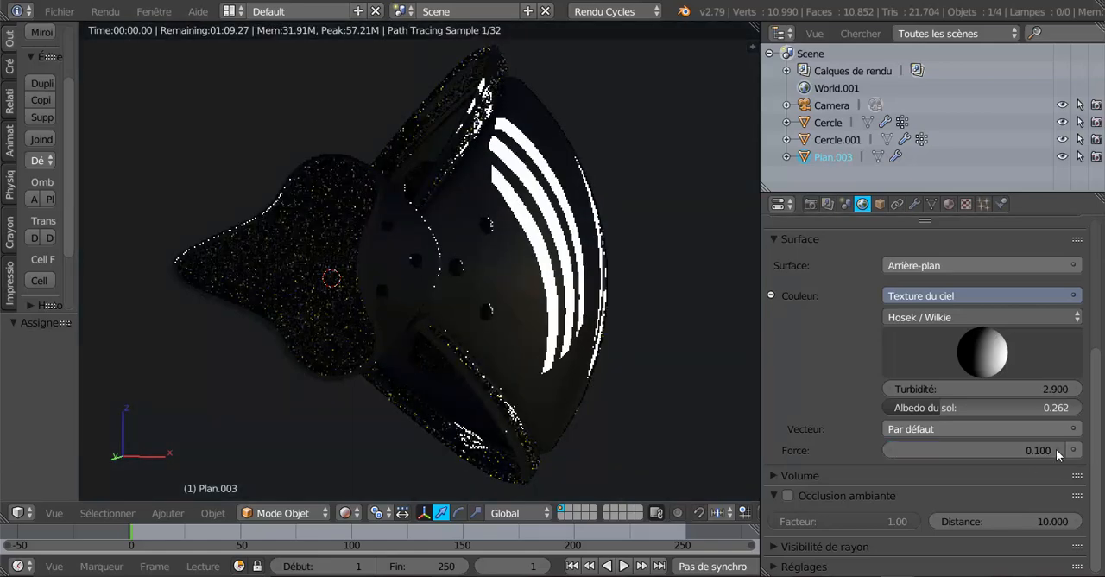
click(1056, 449)
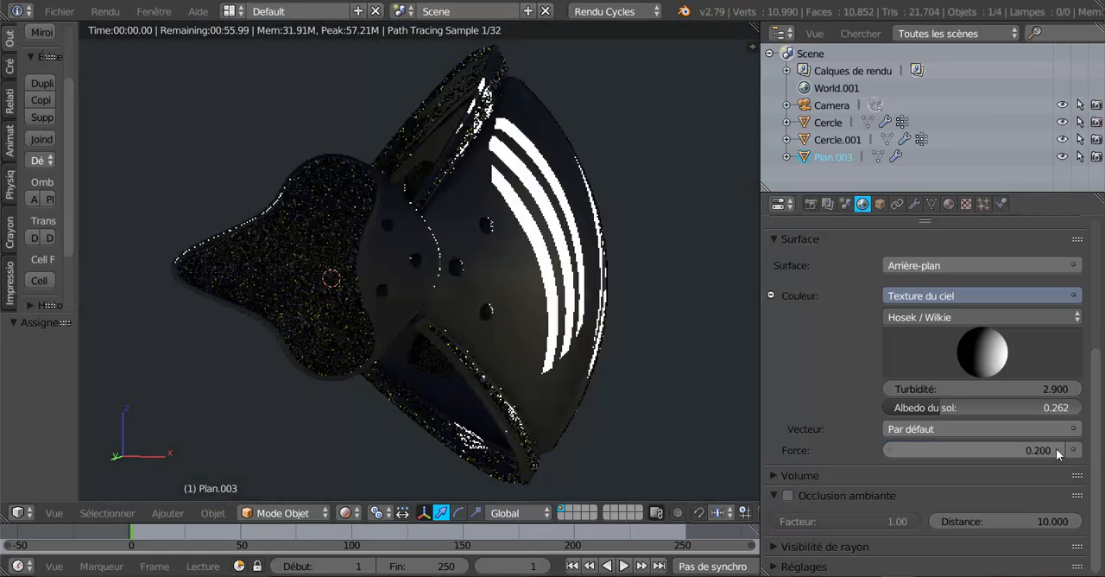
click(1056, 449)
click(1056, 449)
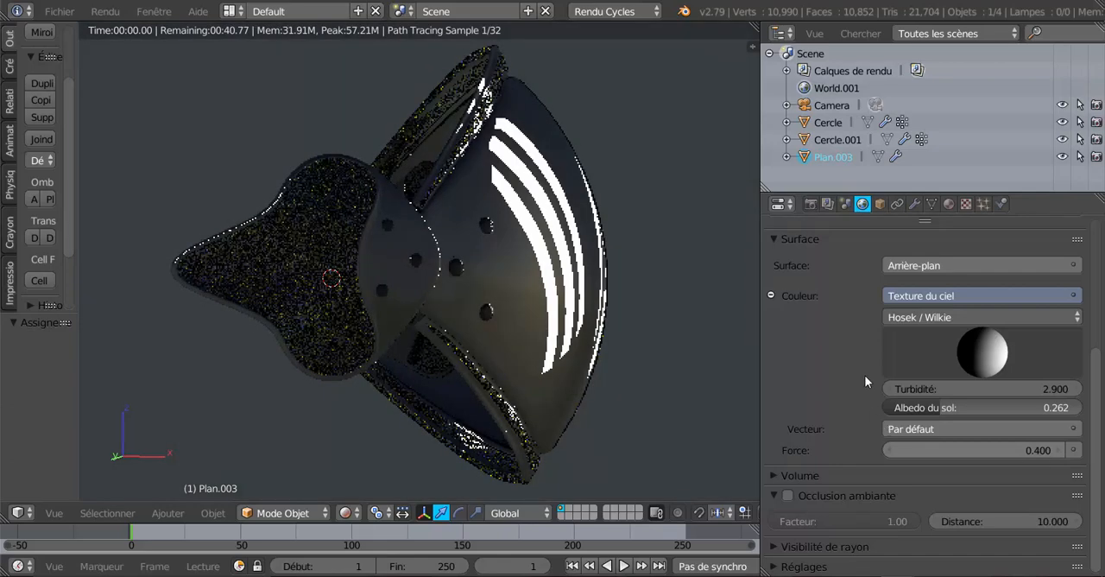
Check the light plane's emission material, select the armour object Cercle and examine its plaque material and close-up render
click(949, 204)
scroll(871, 420, down, 6)
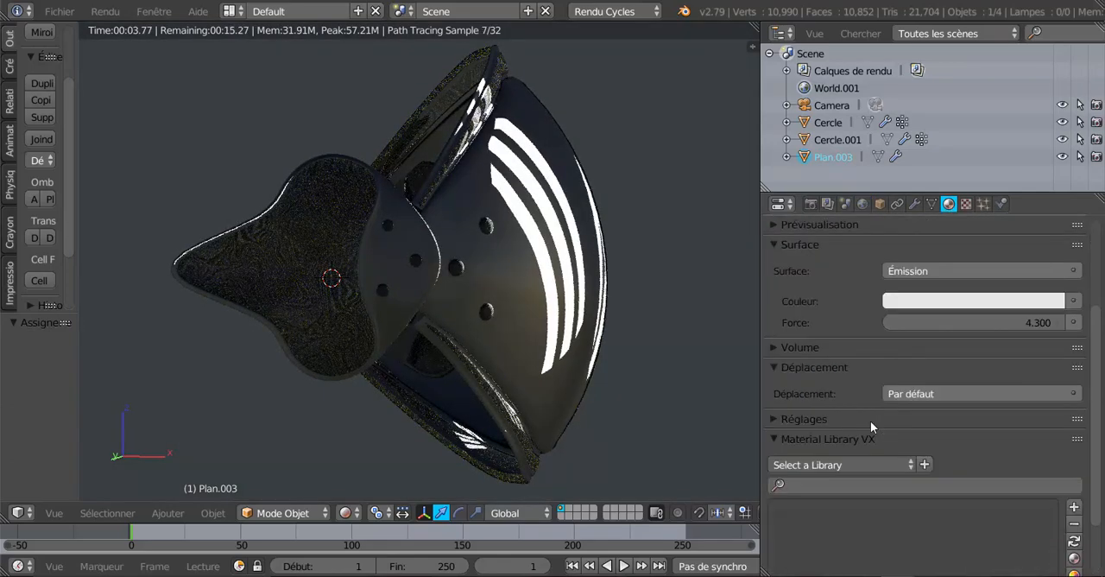
scroll(870, 420, up, 4)
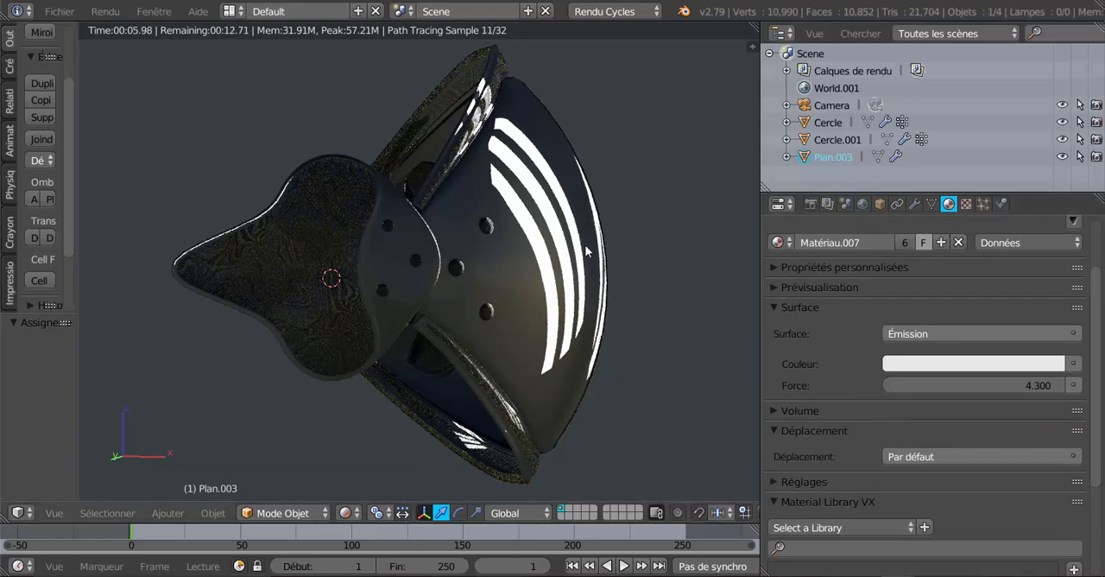
right_click(589, 249)
scroll(841, 399, down, 4)
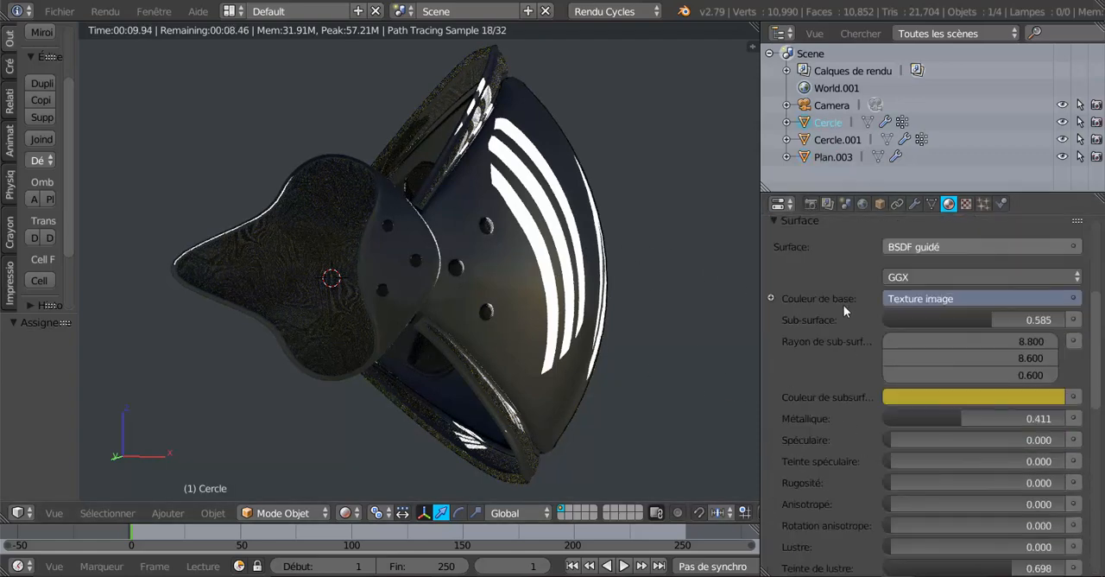
scroll(844, 306, up, 2)
scroll(843, 305, up, 2)
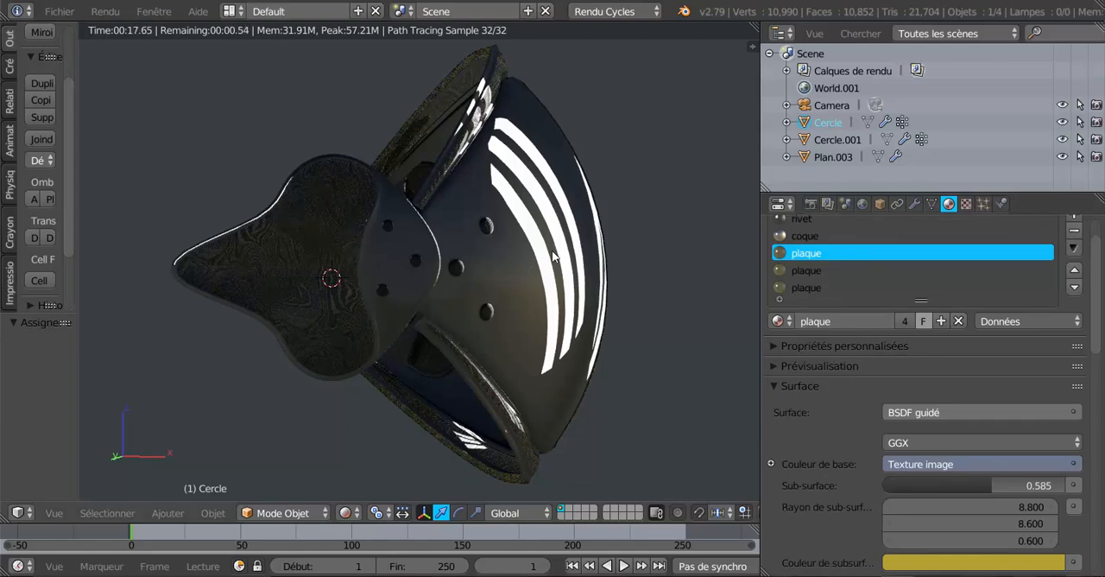
middle_drag(551, 263, 478, 279)
scroll(478, 279, up, 2)
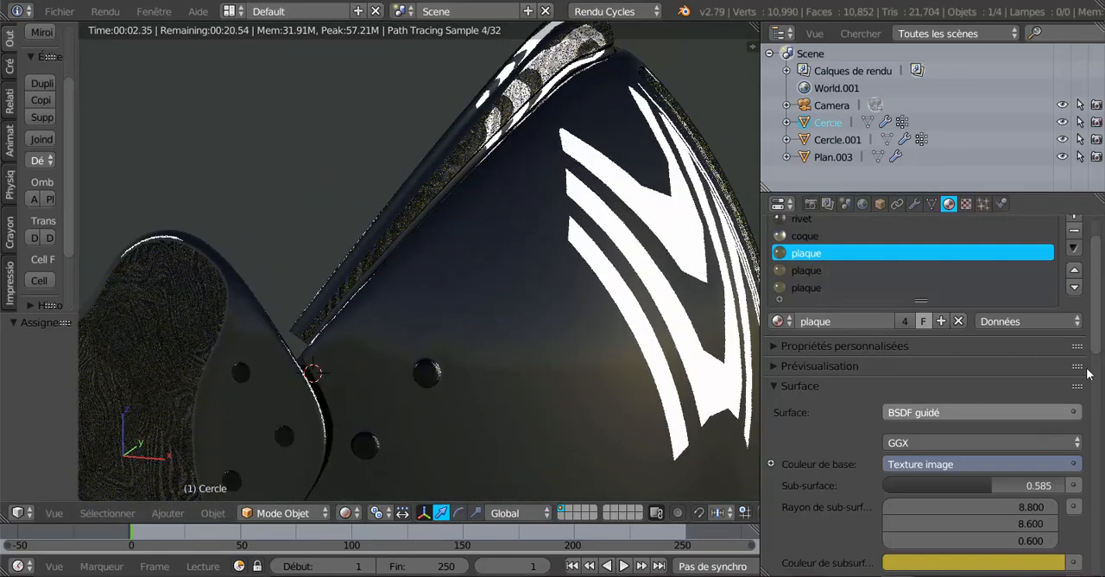
Set the plaque material's sheen tint to 0.004, clearcoat (Vernis) to 0.020 and clearcoat roughness to 0.000
scroll(987, 440, down, 10)
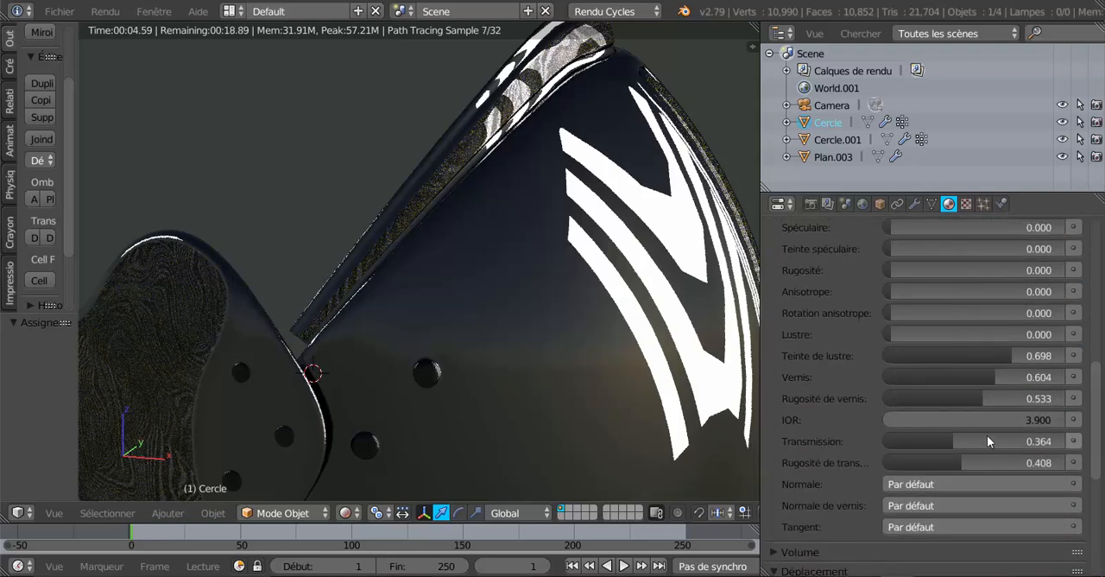
drag(1001, 354, 891, 355)
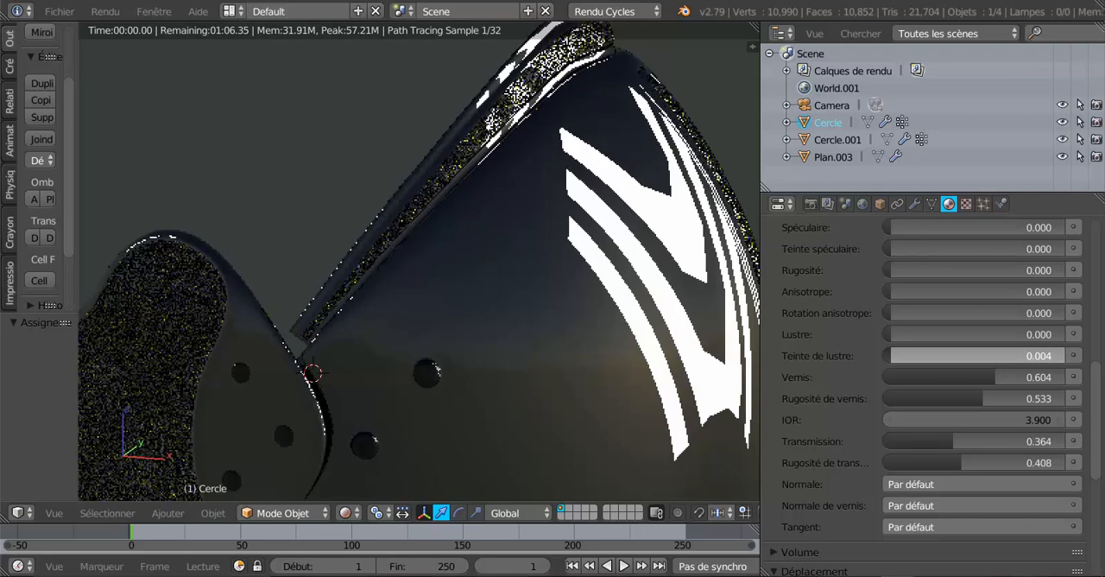
drag(985, 376, 893, 376)
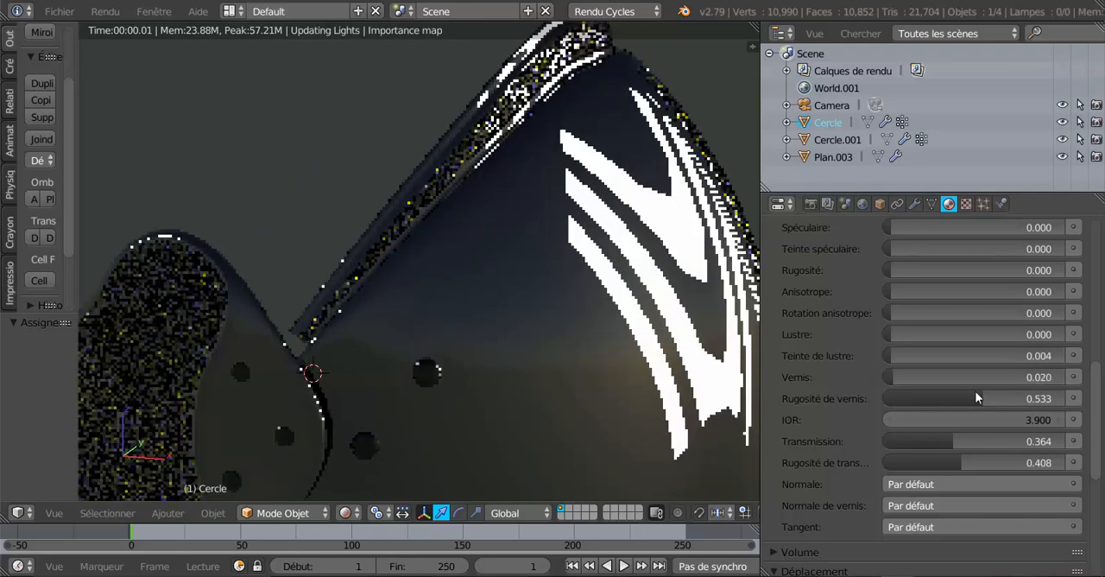
drag(983, 398, 885, 398)
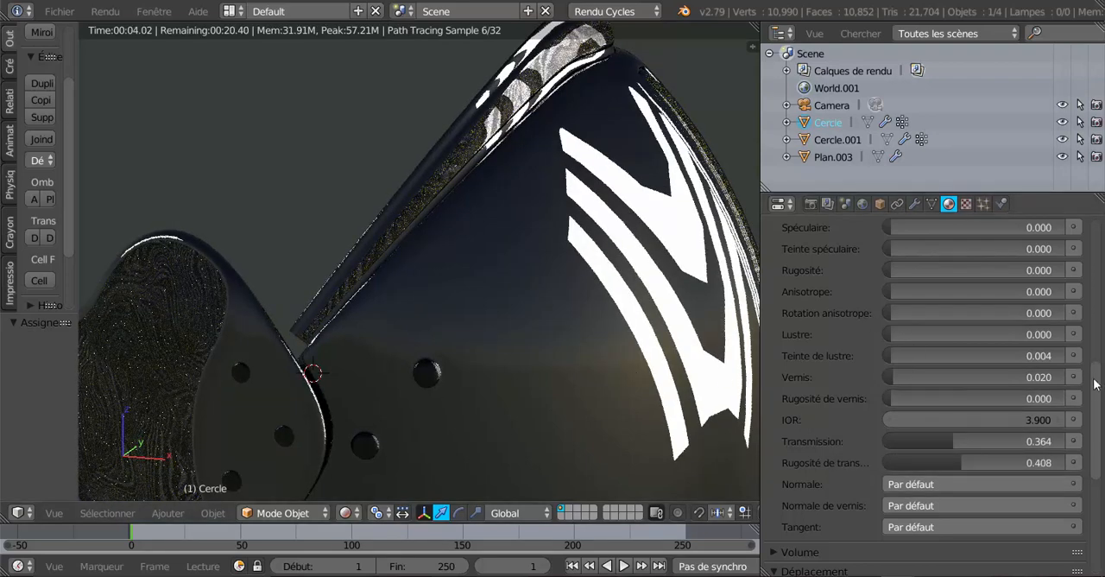
Try a transmission of 0.802 on the plaque material, set its transmission roughness to 0.783 and its transmission to 0.020
scroll(1101, 325, up, 3)
scroll(1101, 324, up, 2)
scroll(1101, 324, down, 3)
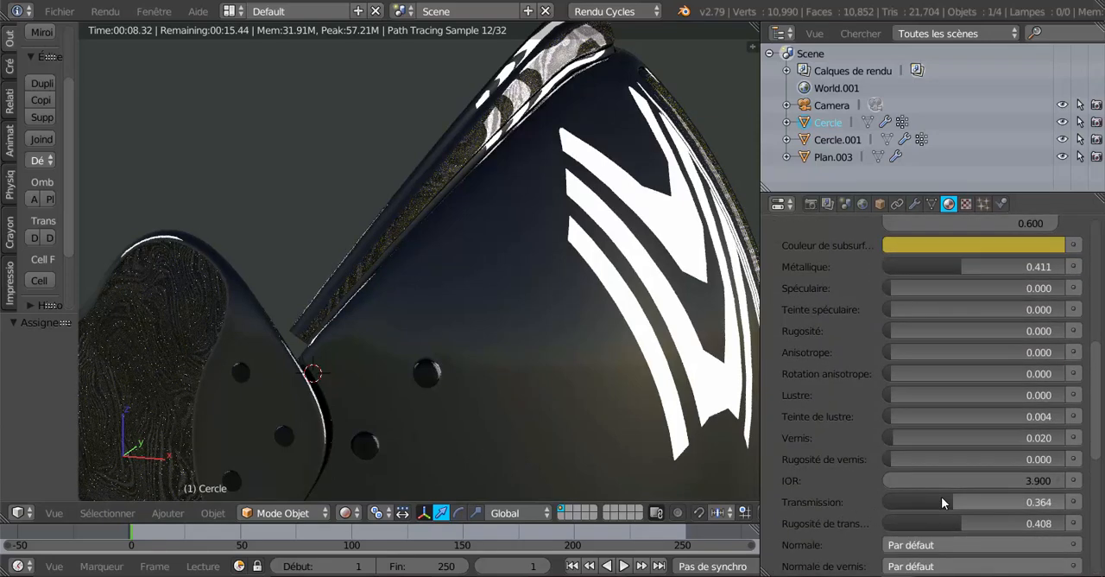
drag(941, 499, 1018, 501)
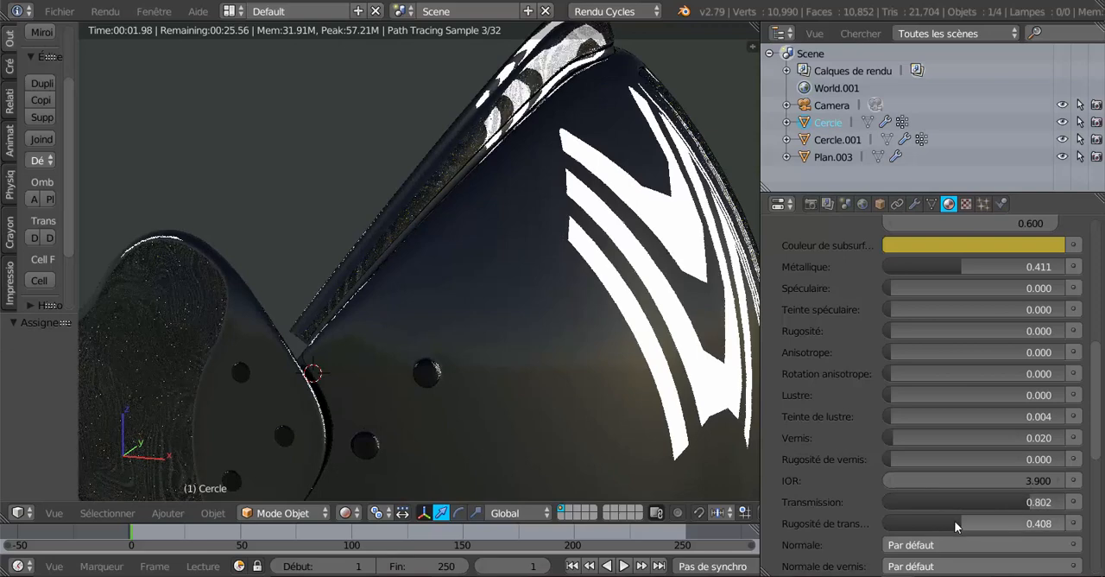
drag(954, 520, 1021, 520)
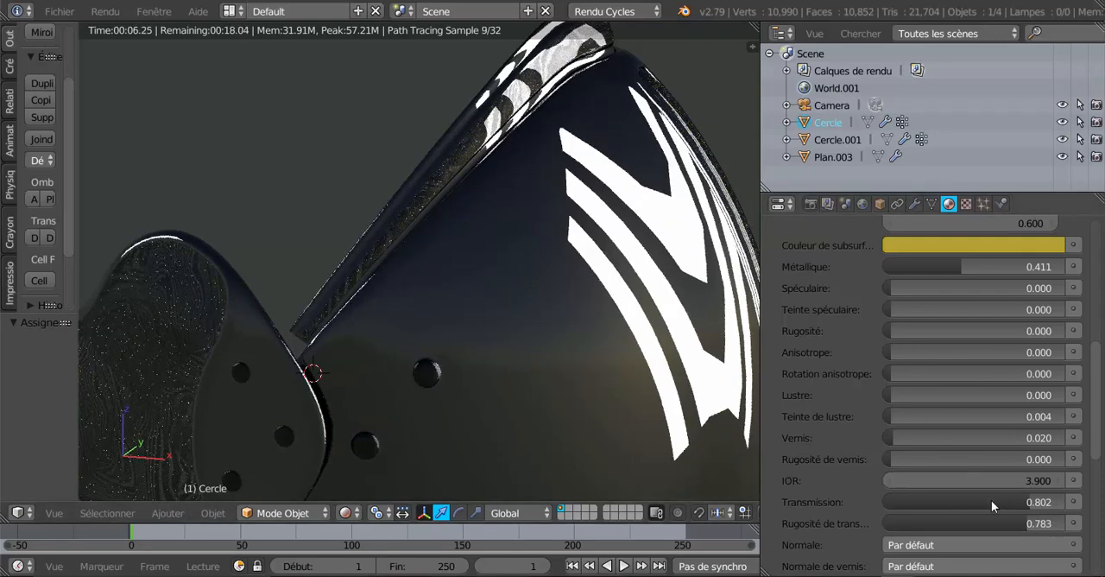
drag(1031, 499, 894, 501)
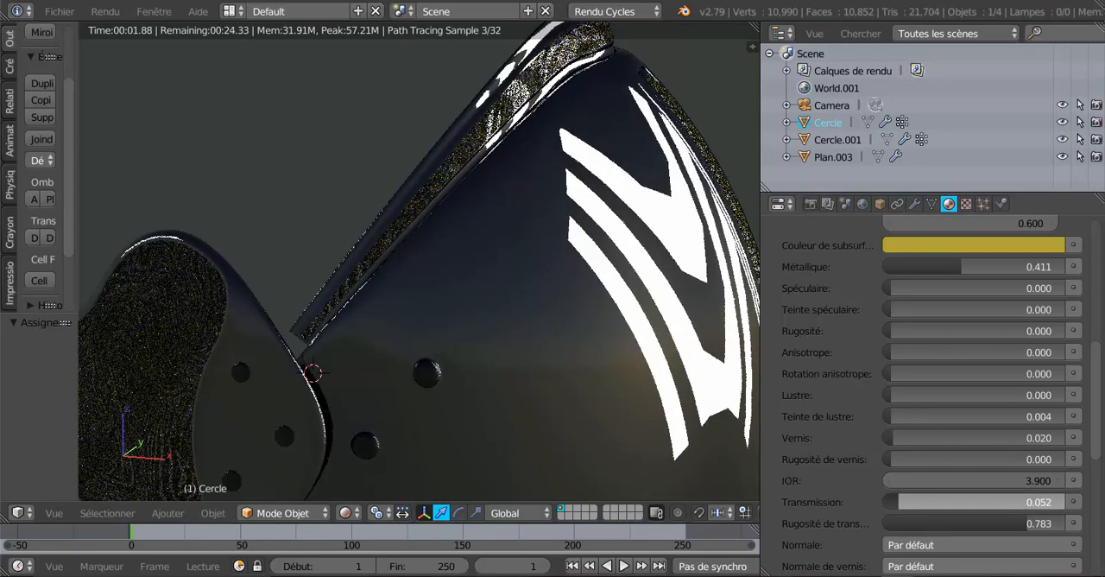
drag(894, 501, 895, 506)
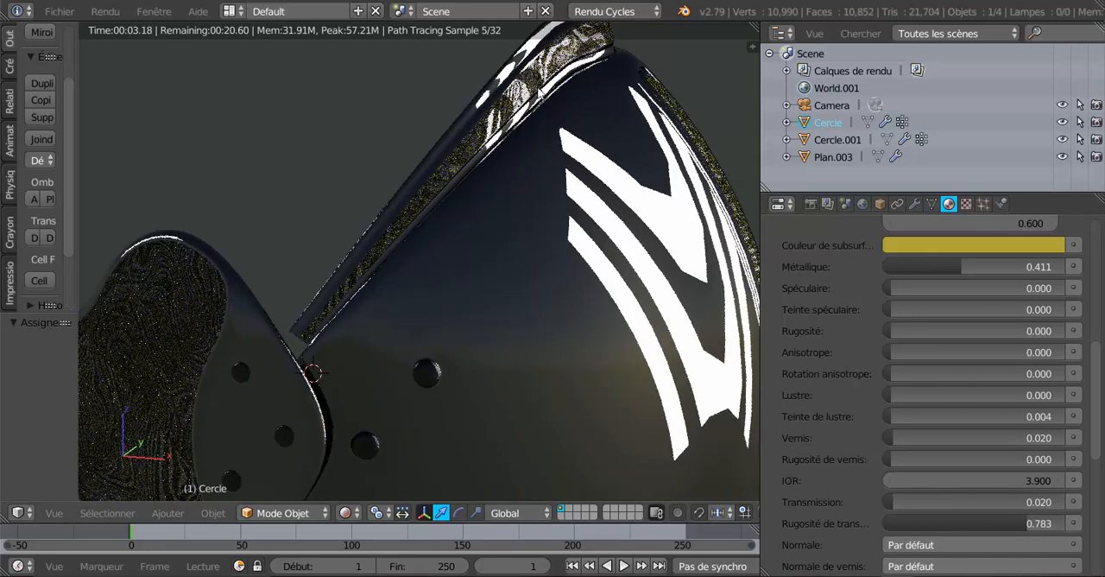
Compare the plaque material's shader parameters with the rendered armour, examining it from a wider and more frontal view
scroll(916, 369, up, 1)
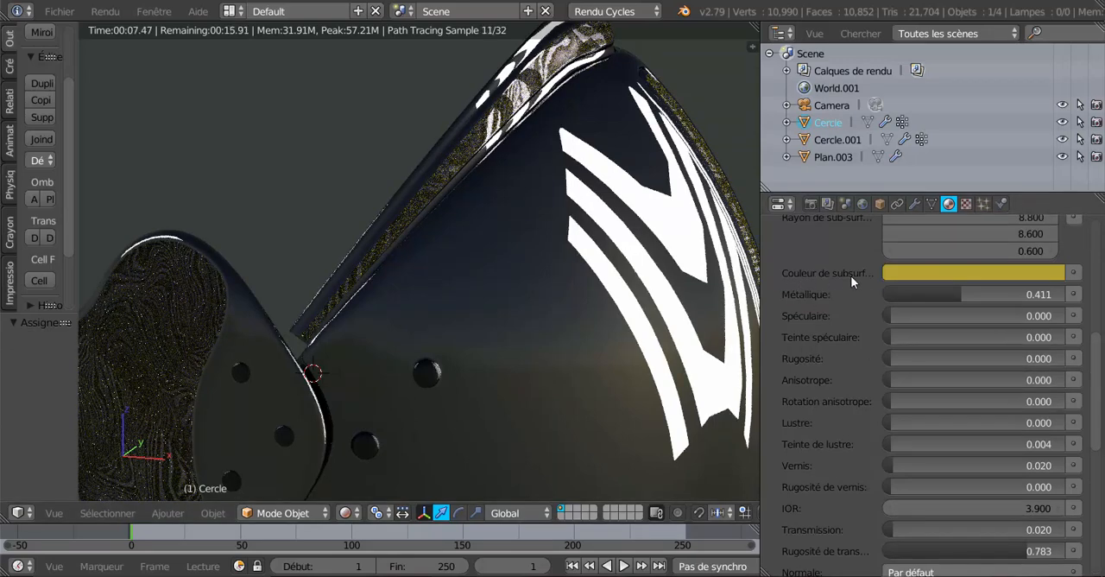
scroll(892, 393, down, 1)
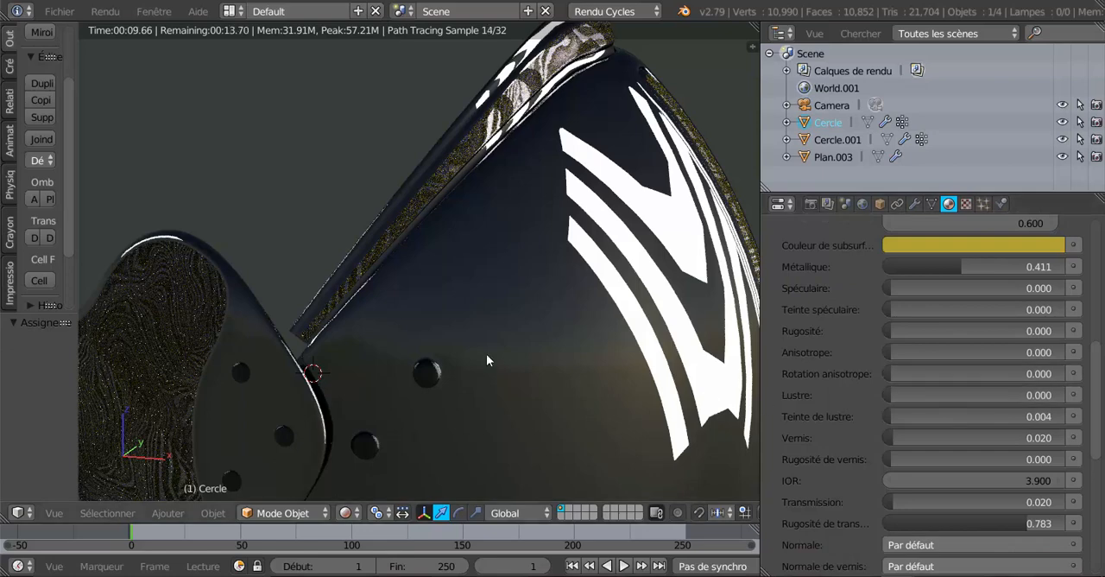
middle_drag(486, 355, 226, 329)
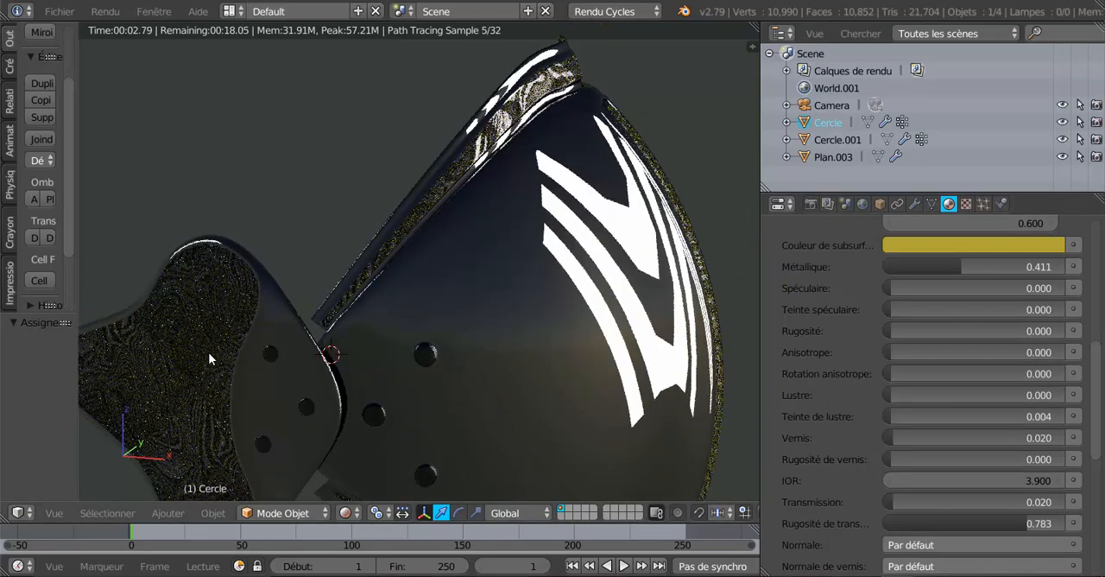
scroll(605, 371, down, 1)
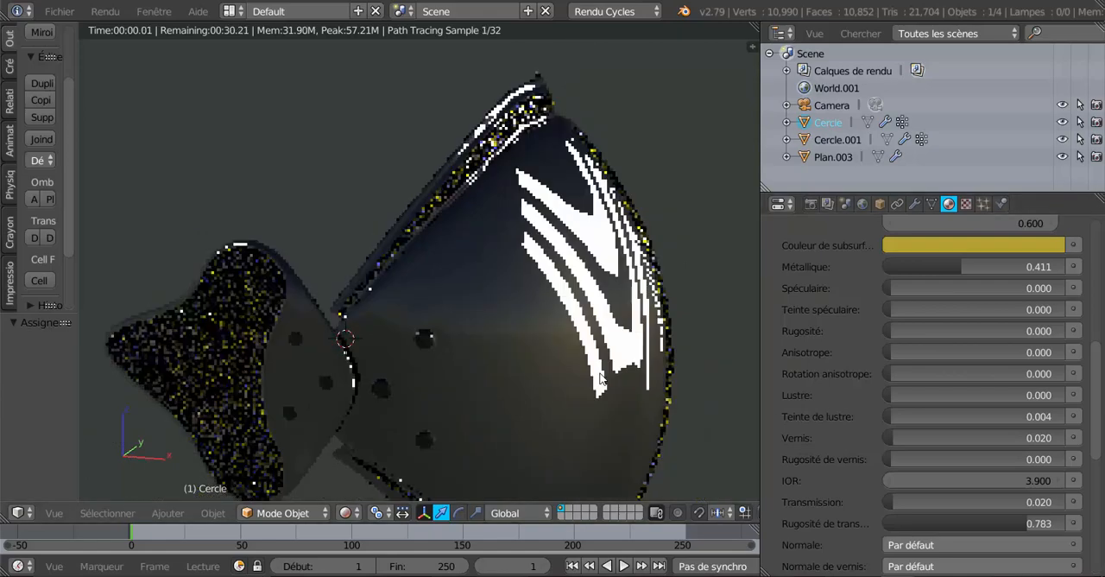
middle_drag(605, 370, 656, 336)
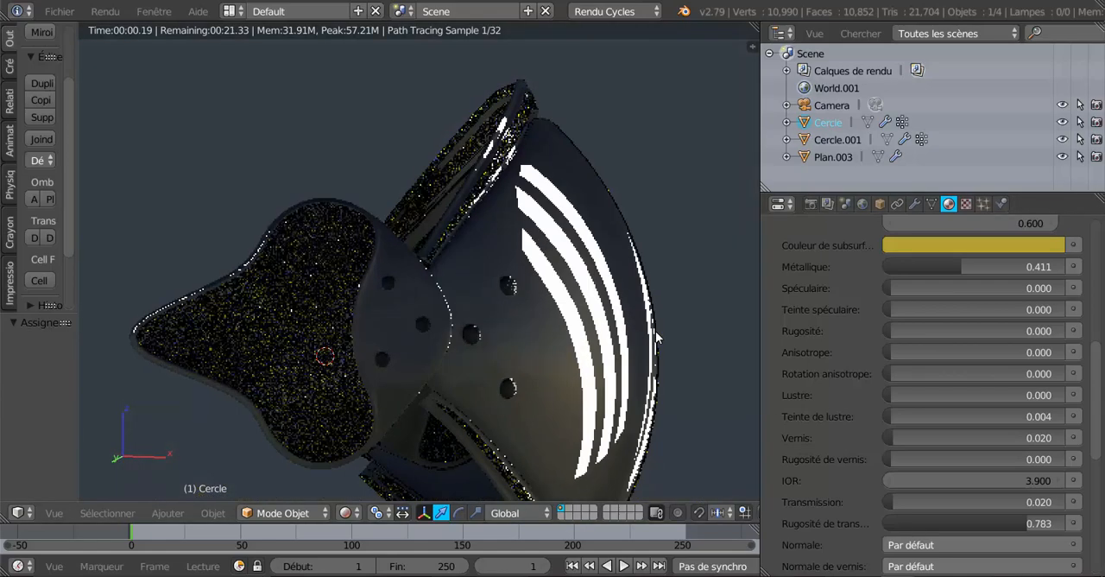
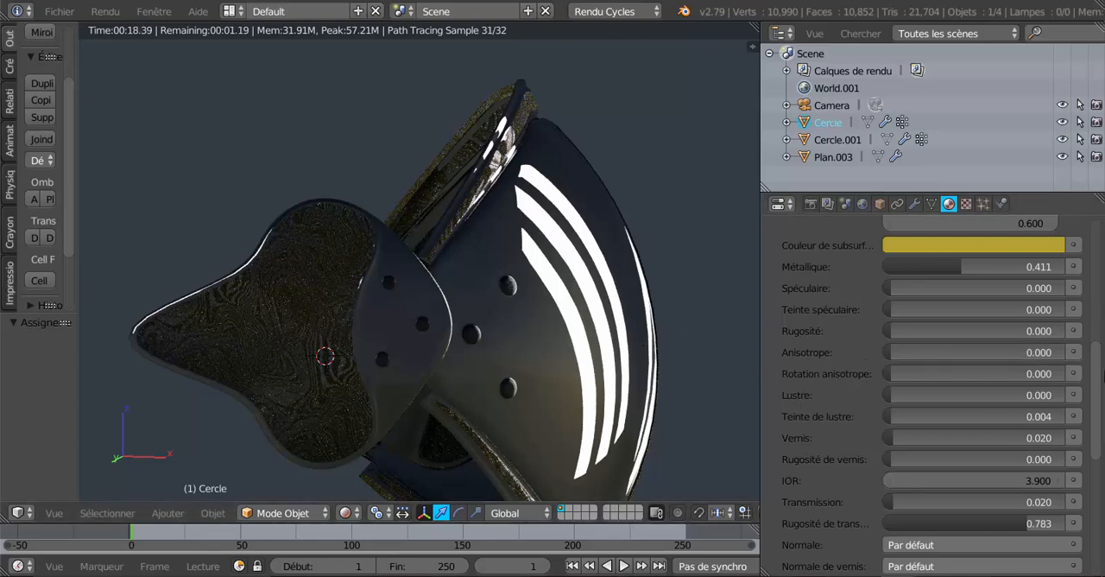
Try Métal136.jpg from the Métal folder as the image texture of the armour's plaque material
scroll(1098, 380, up, 5)
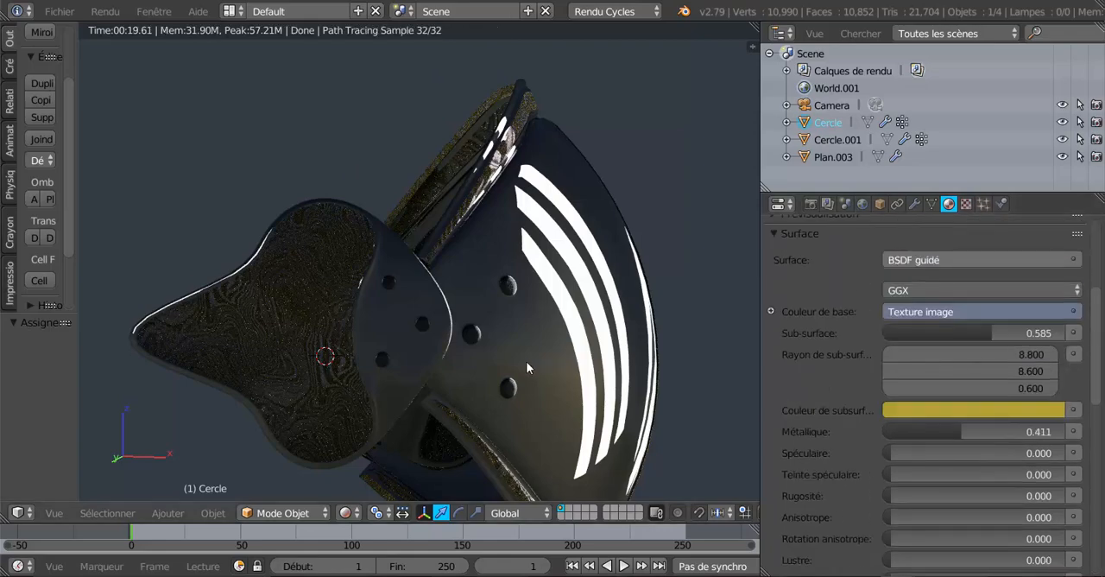
middle_drag(526, 361, 424, 393)
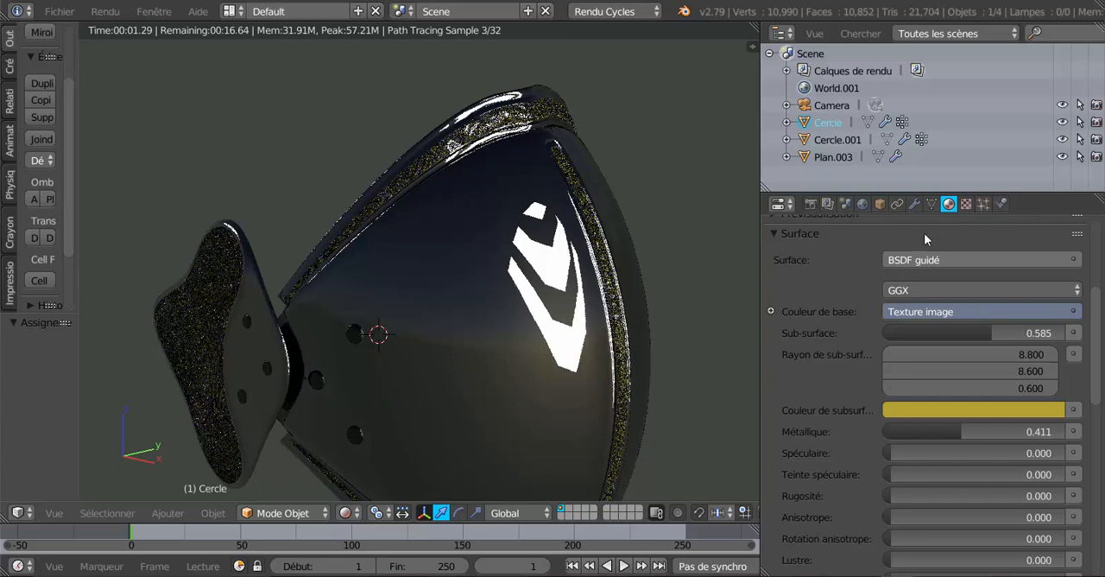
click(966, 204)
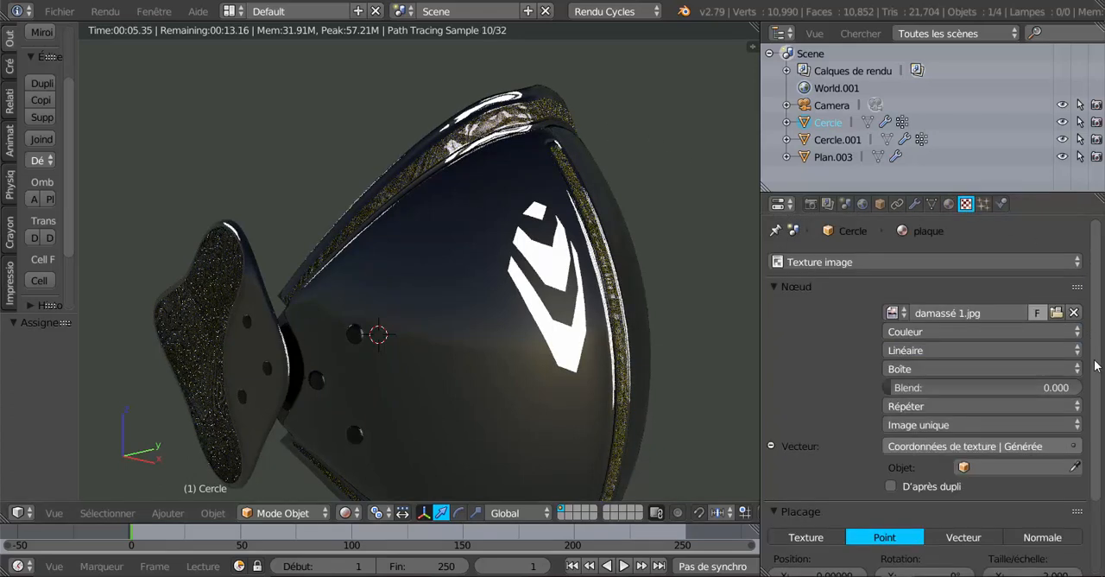
click(1056, 313)
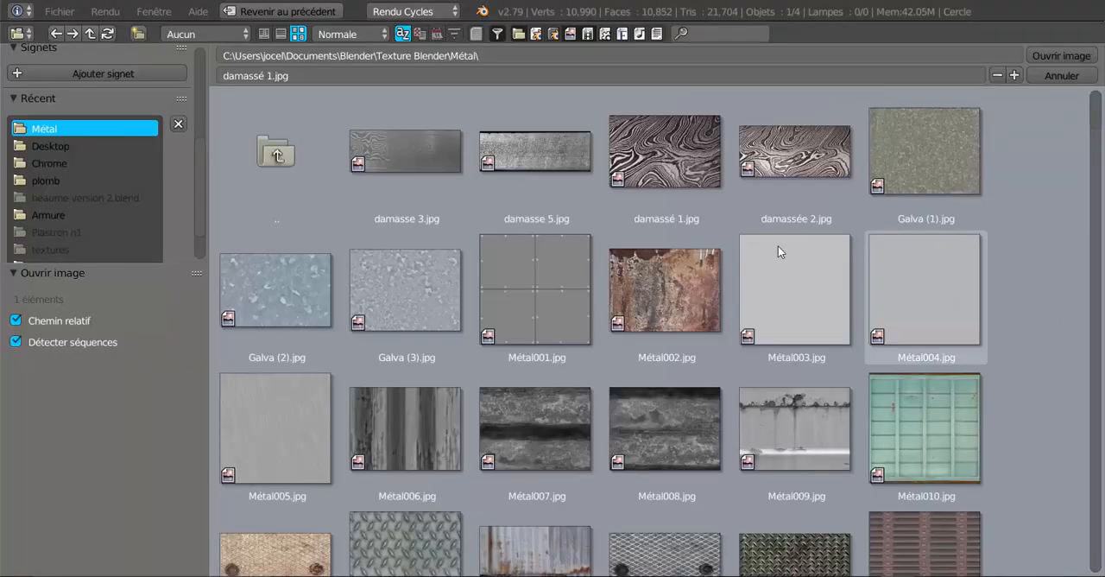
scroll(601, 250, down, 5)
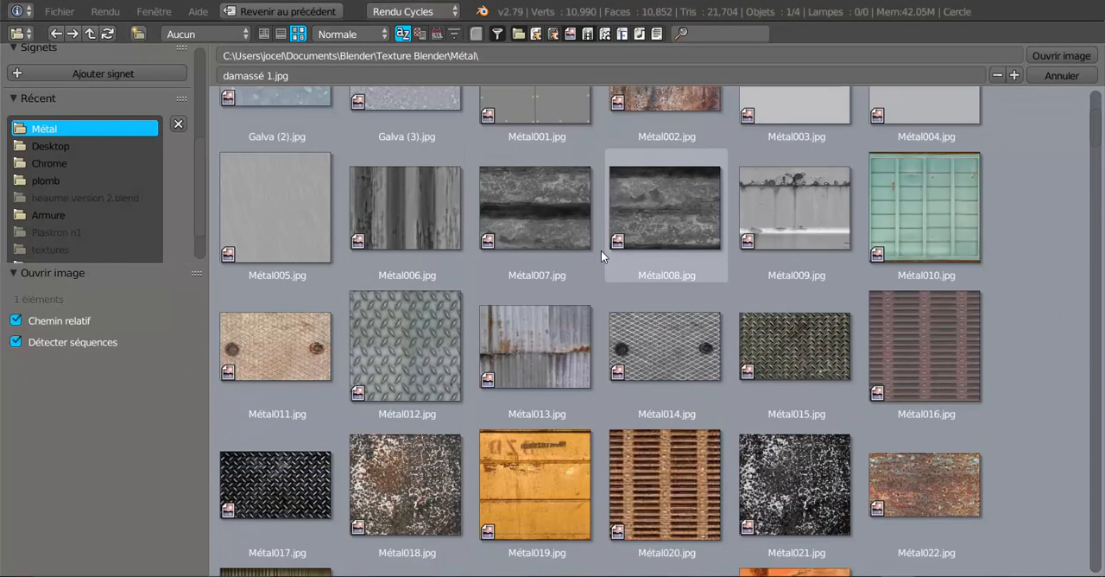
scroll(601, 250, down, 6)
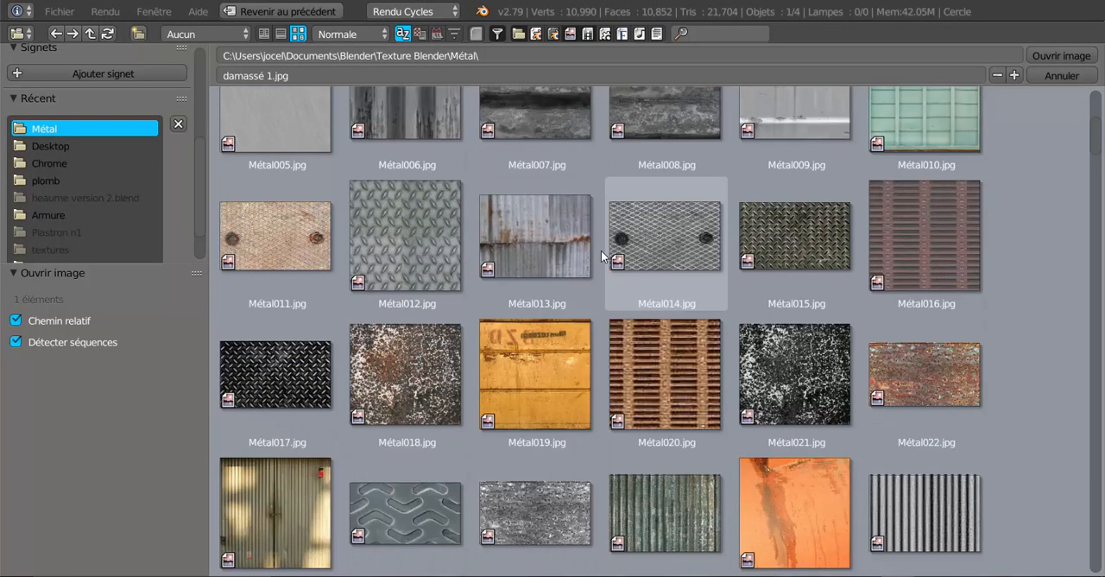
scroll(601, 250, down, 12)
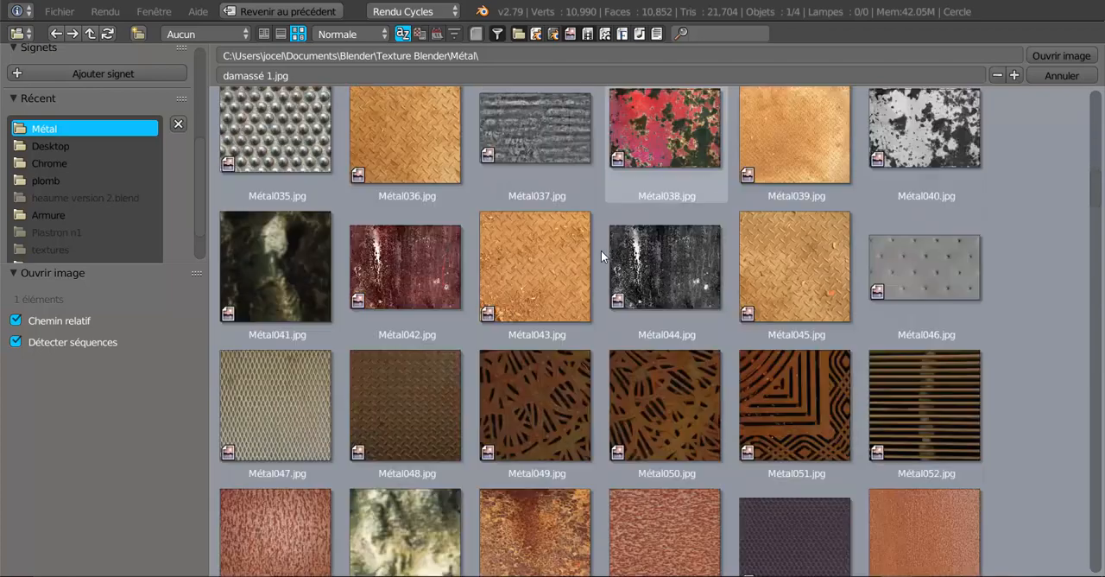
scroll(601, 250, down, 4)
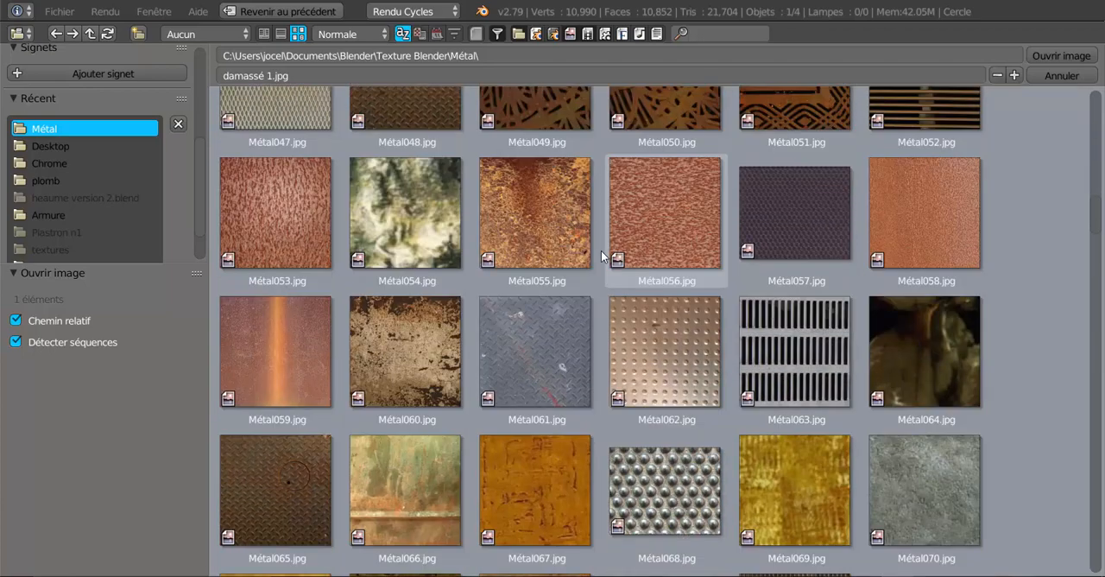
scroll(601, 252, down, 10)
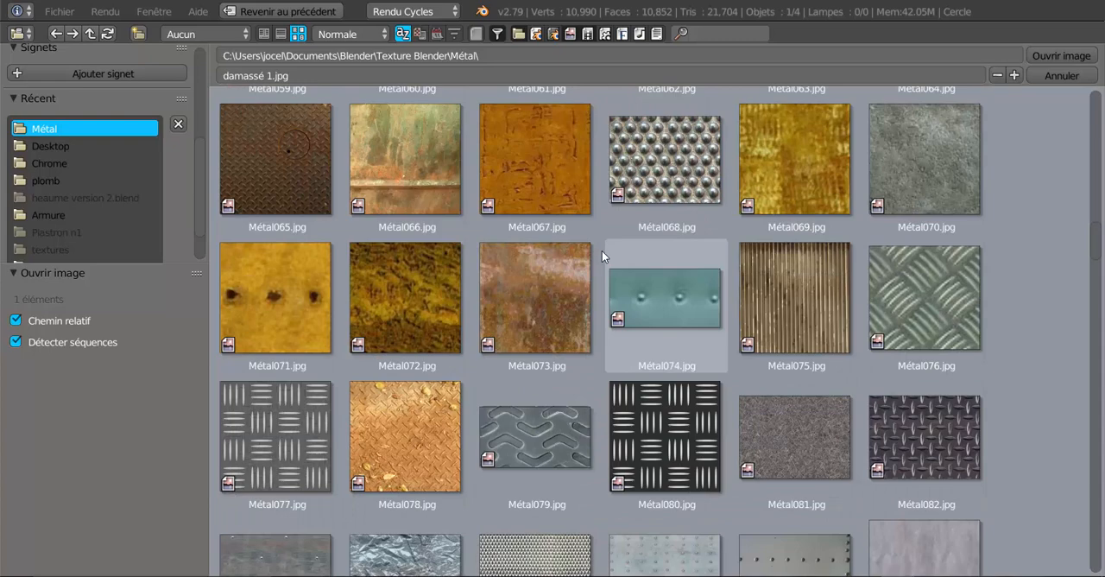
scroll(602, 250, down, 9)
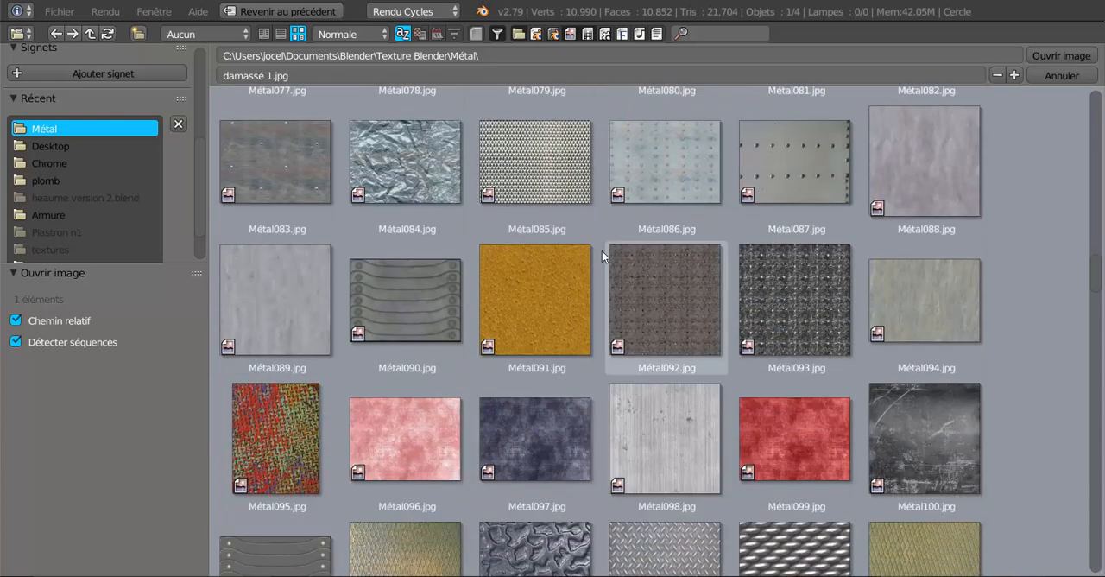
scroll(602, 251, down, 4)
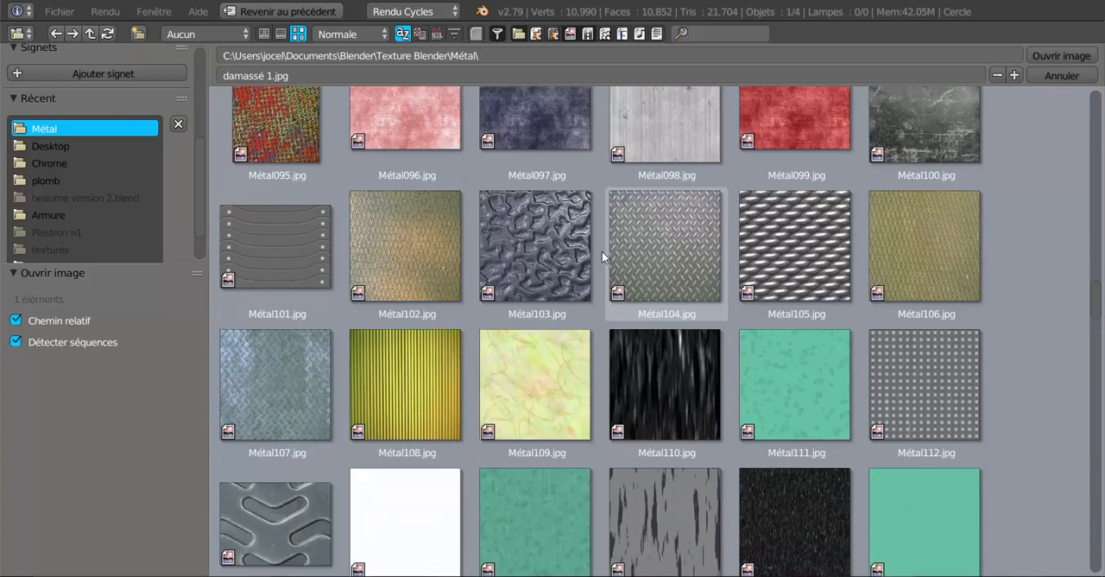
scroll(602, 251, down, 3)
scroll(601, 251, down, 3)
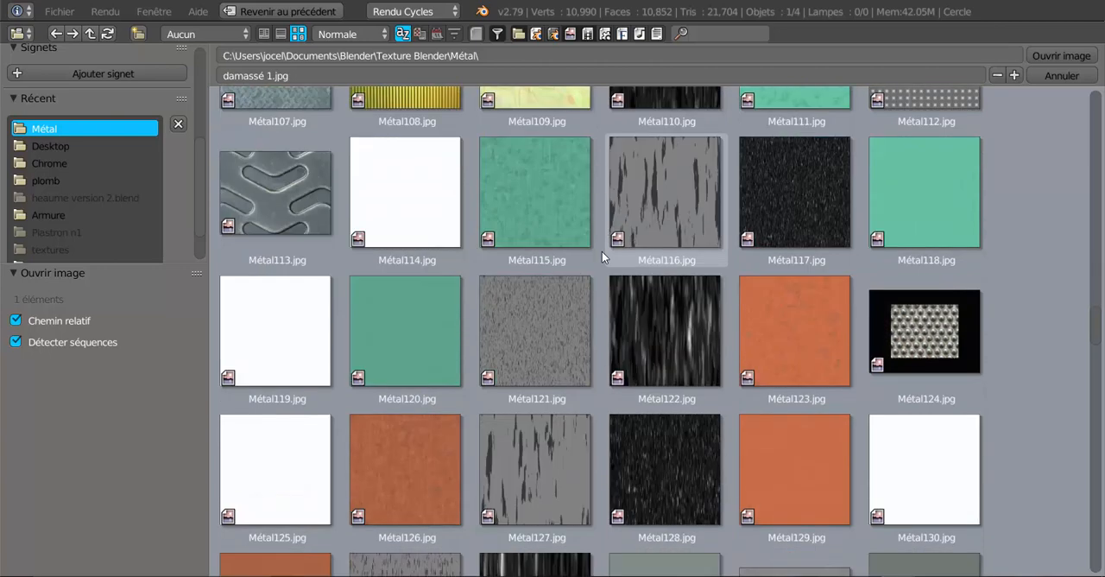
scroll(601, 252, down, 3)
scroll(602, 251, down, 2)
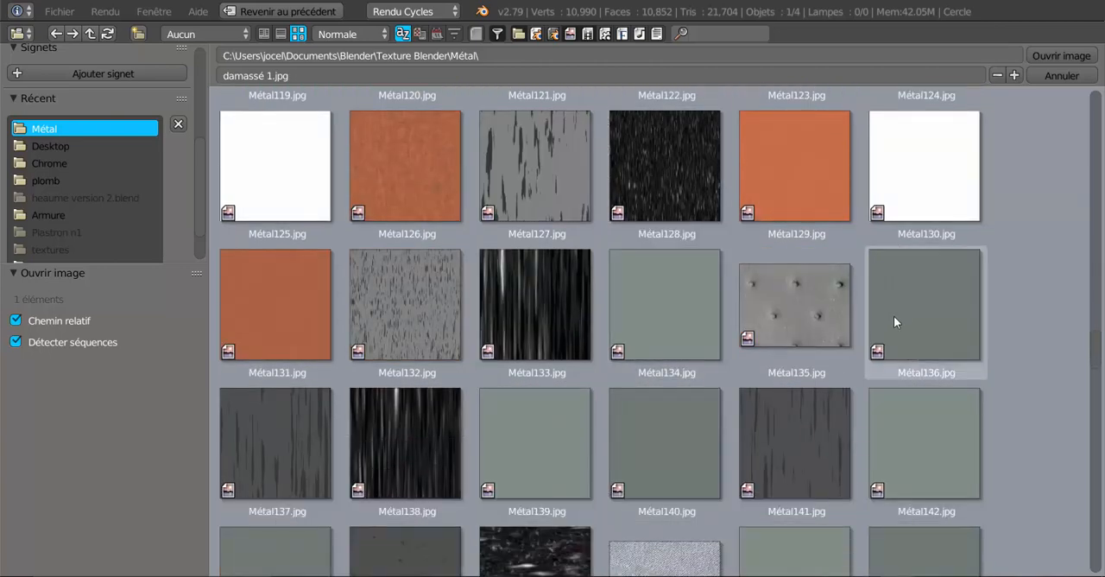
click(923, 312)
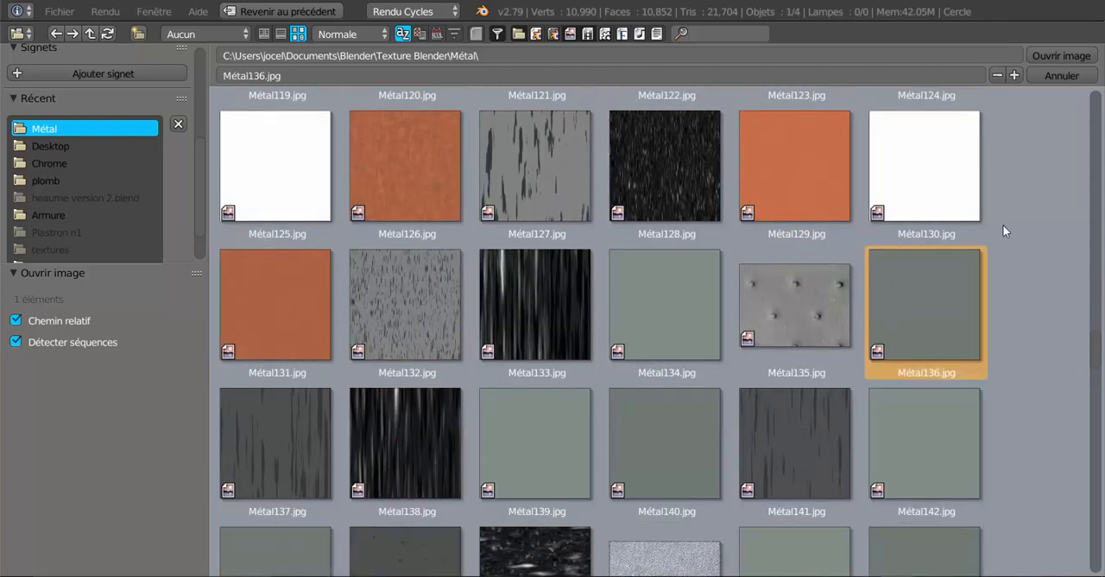
click(1057, 55)
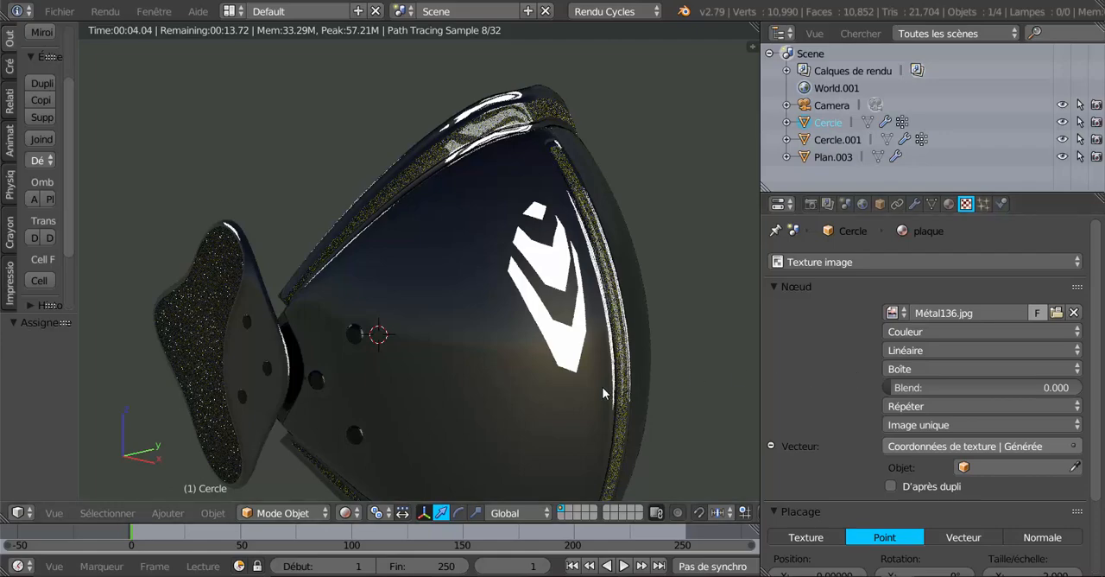
Examine the armour render from several angles and load Métal004.jpg as the plaque material's texture image
middle_drag(603, 388, 642, 327)
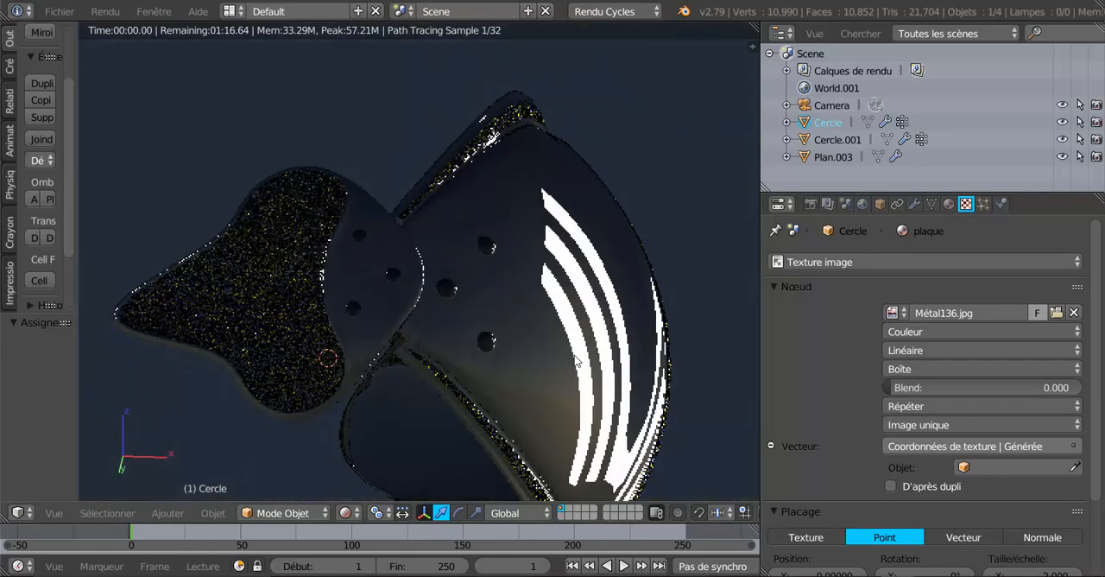
scroll(575, 355, up, 5)
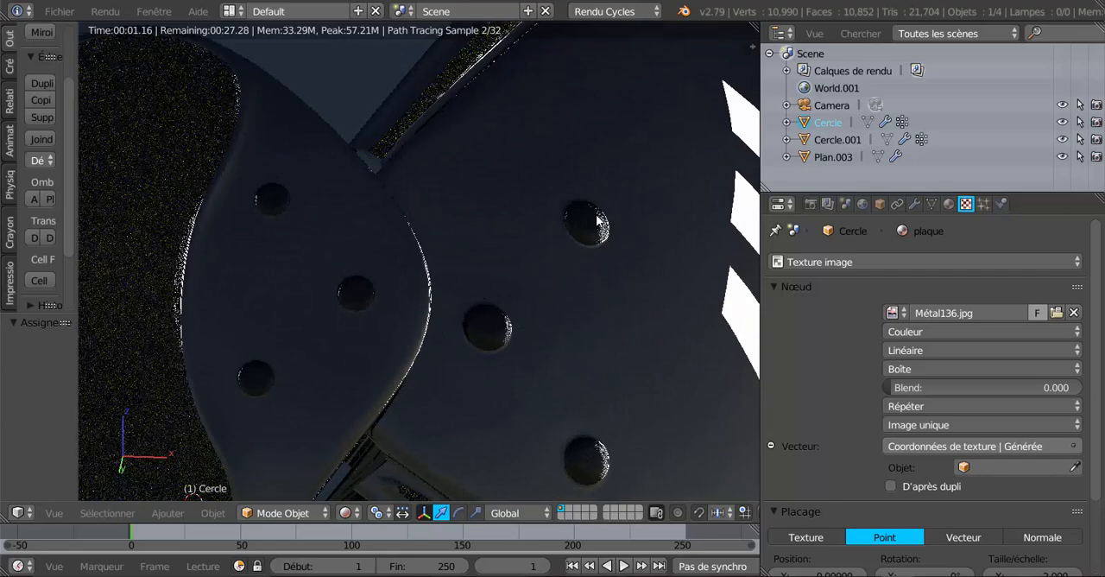
scroll(793, 340, down, 1)
middle_drag(682, 337, 517, 400)
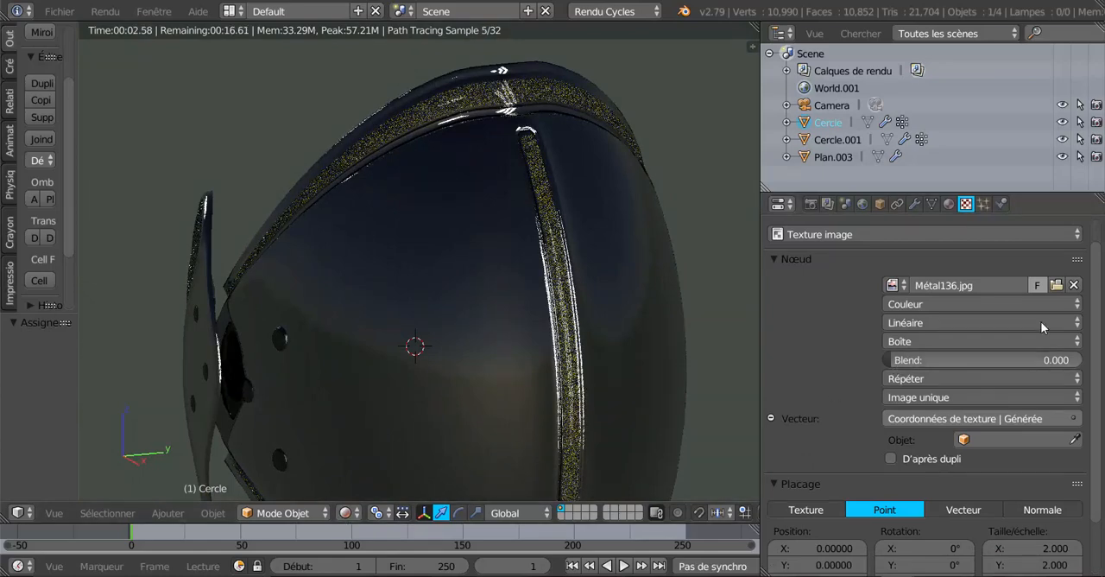
click(1057, 284)
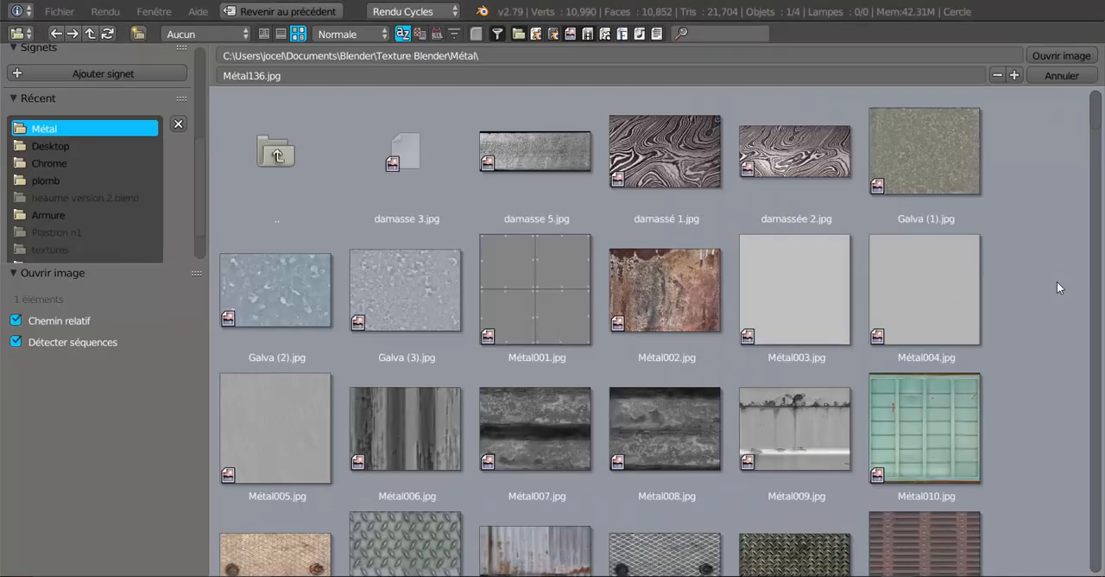
click(917, 281)
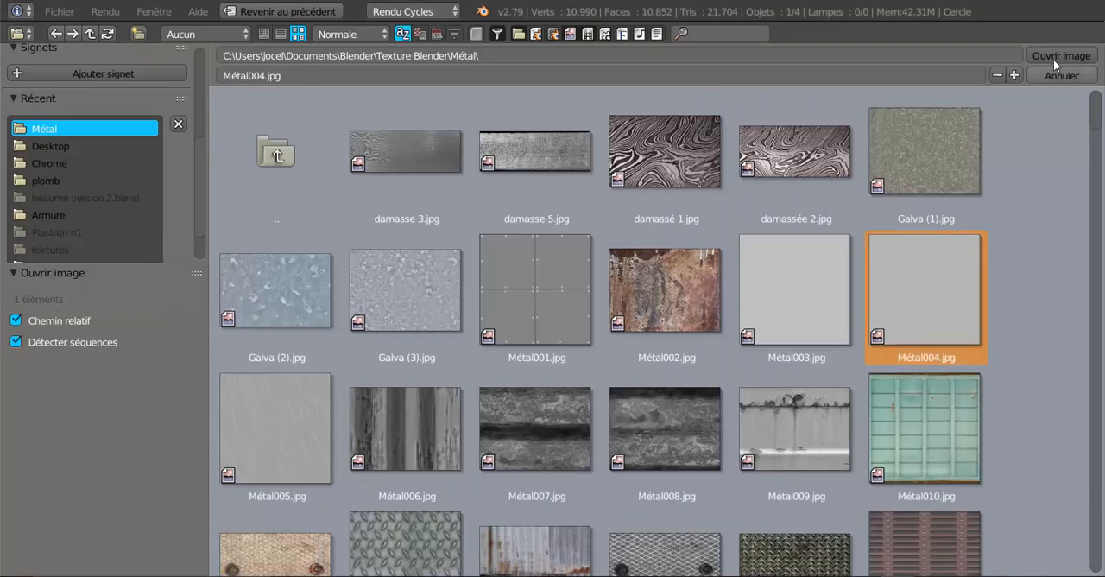
click(1056, 55)
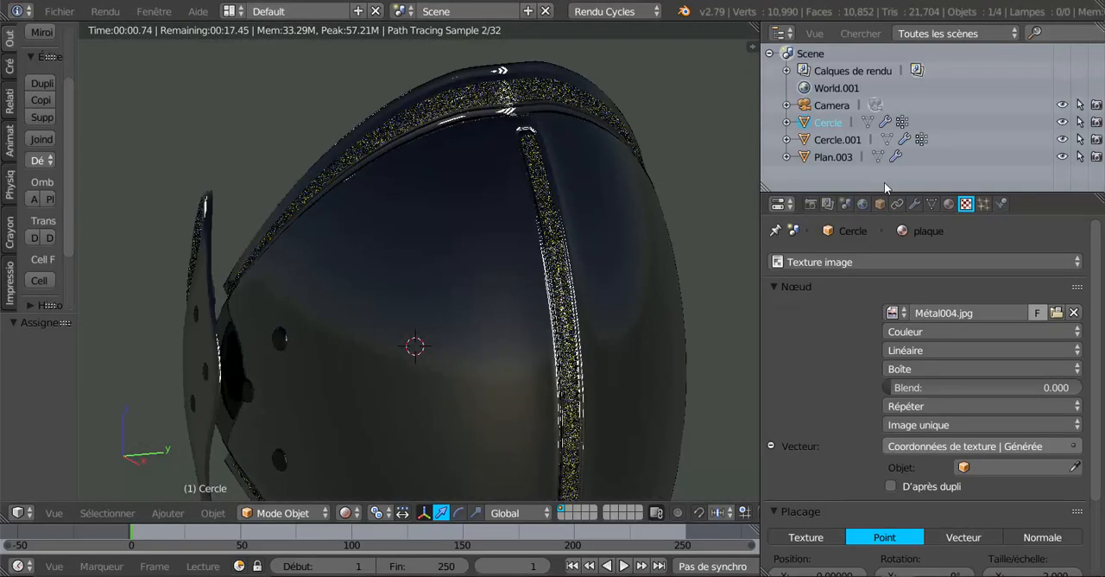
Check the rendered armour with its new texture and set the plaque material's transmission roughness to 0.002
middle_drag(533, 360, 564, 361)
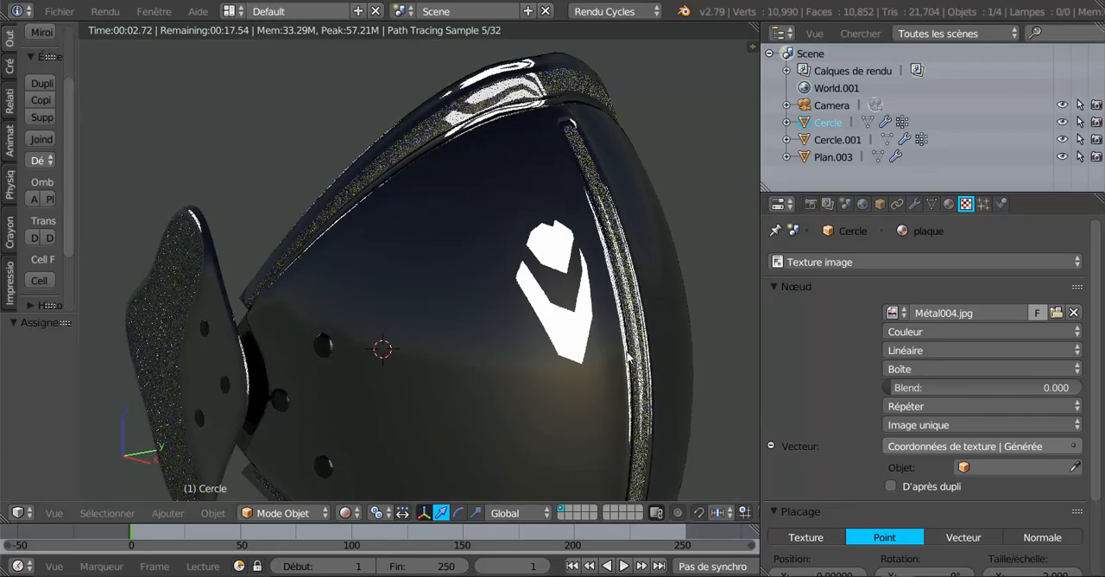
middle_drag(628, 353, 595, 358)
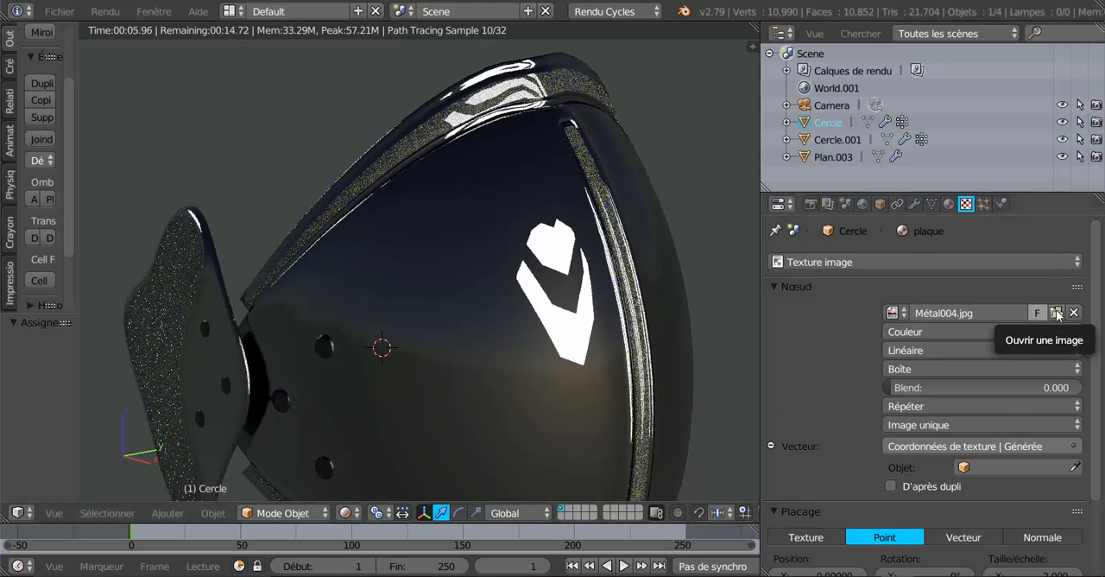
middle_drag(447, 239, 511, 219)
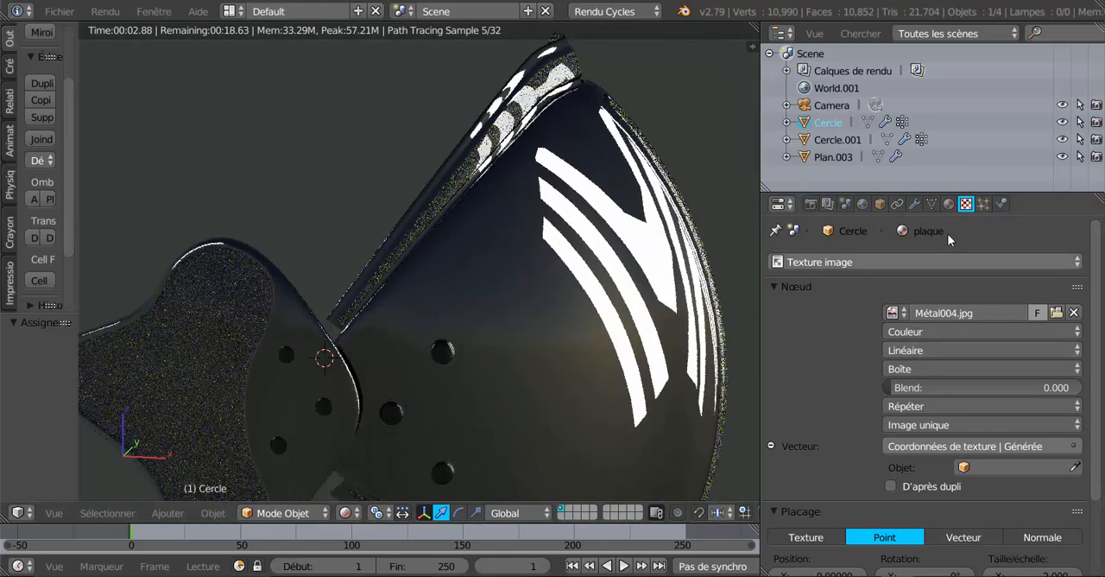
click(949, 203)
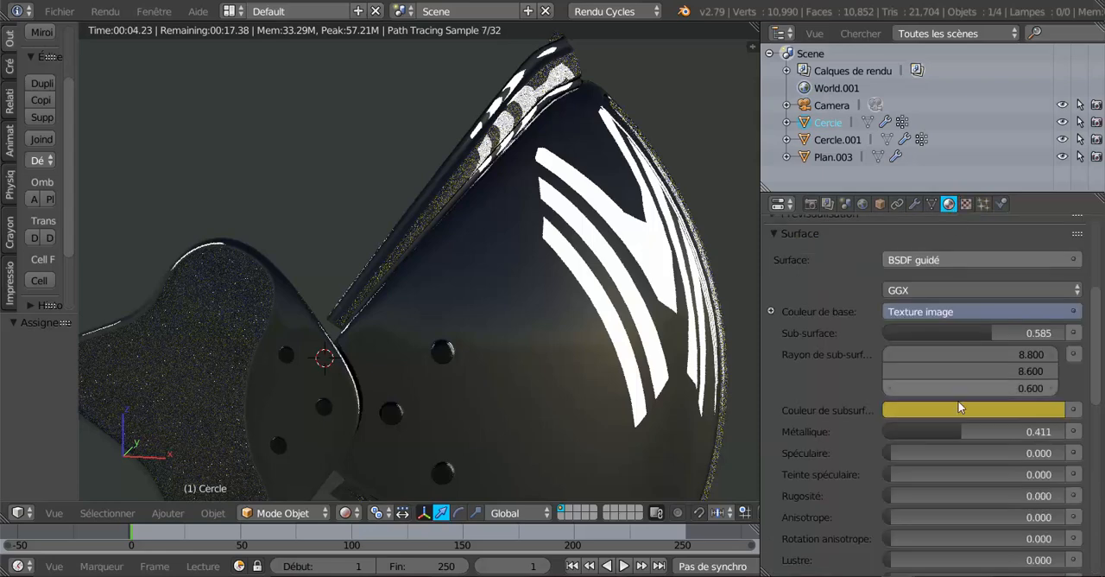
scroll(959, 402, down, 8)
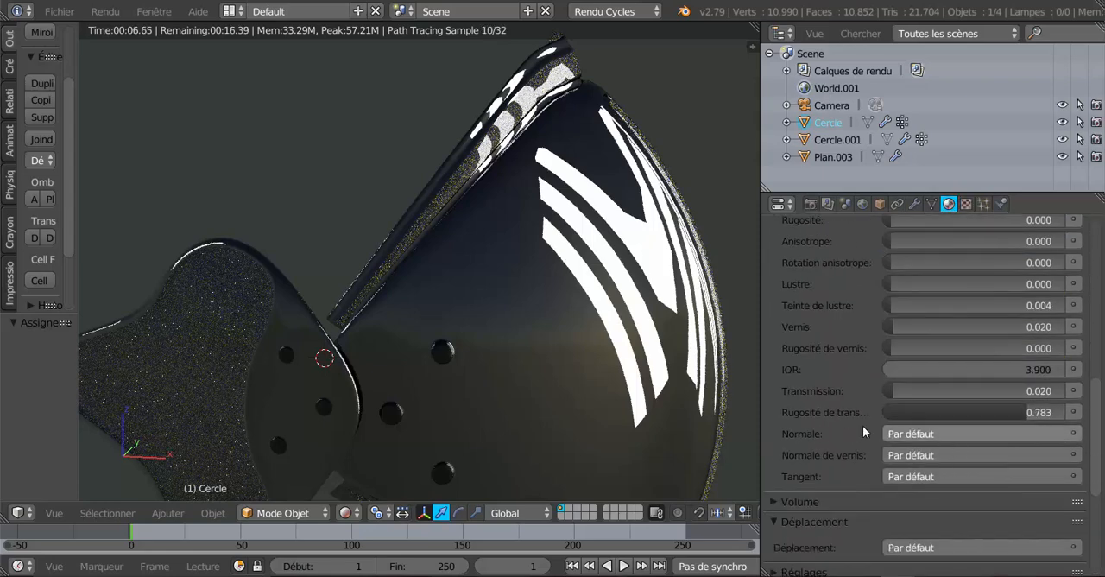
drag(1016, 411, 898, 412)
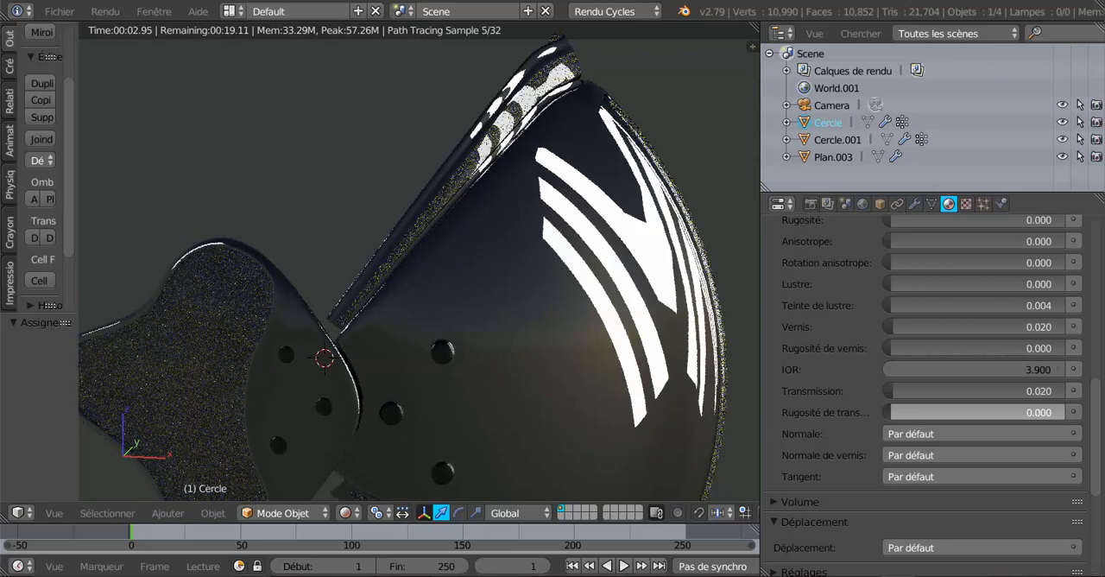
drag(890, 413, 891, 412)
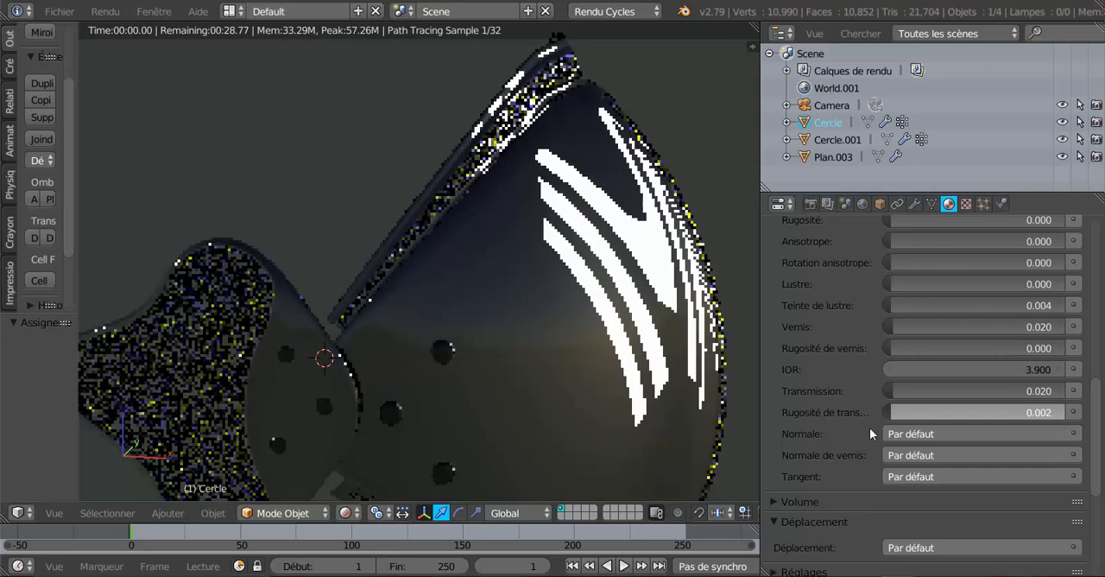
Set the plaque material's subsurface to 0.766 and its metallic value to 0.079
scroll(920, 400, up, 1)
scroll(919, 400, up, 5)
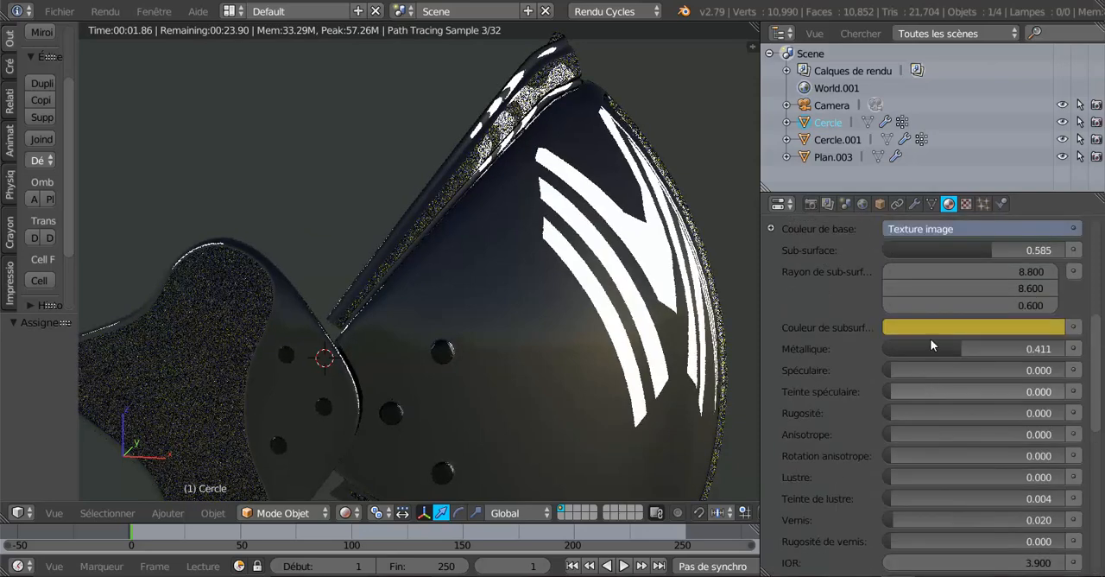
drag(984, 247, 1024, 249)
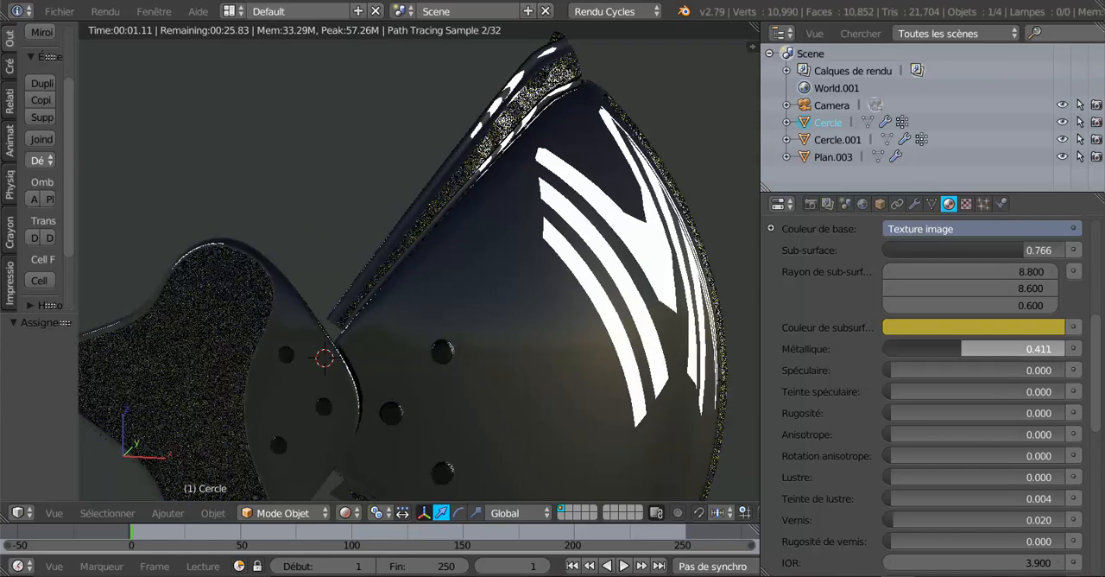
drag(961, 348, 903, 348)
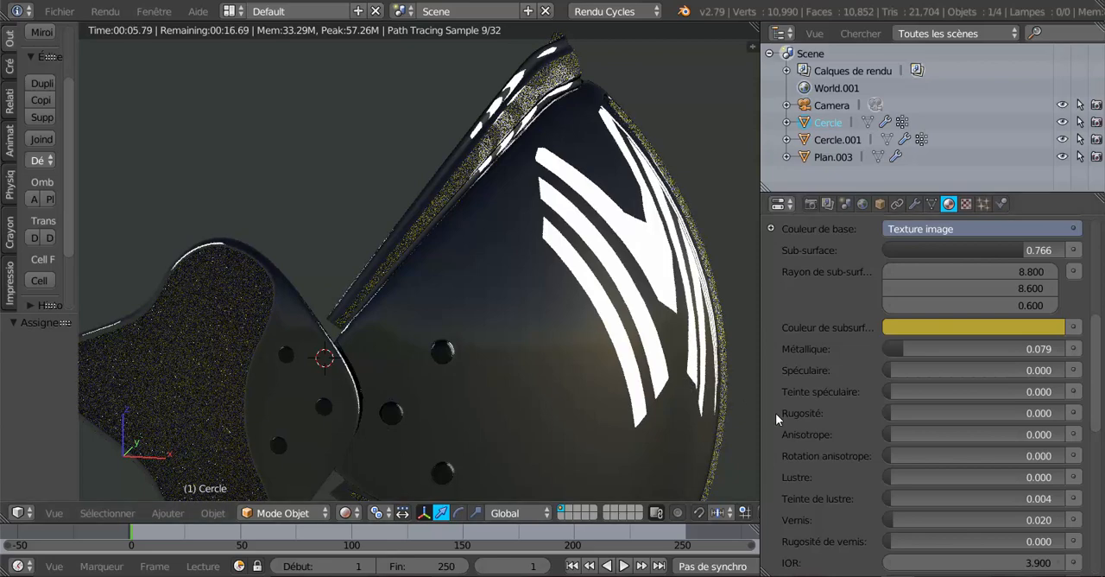
Inspect the armour render from a wider angle and reduce the plaque material's subsurface to 0.115
scroll(579, 411, down, 2)
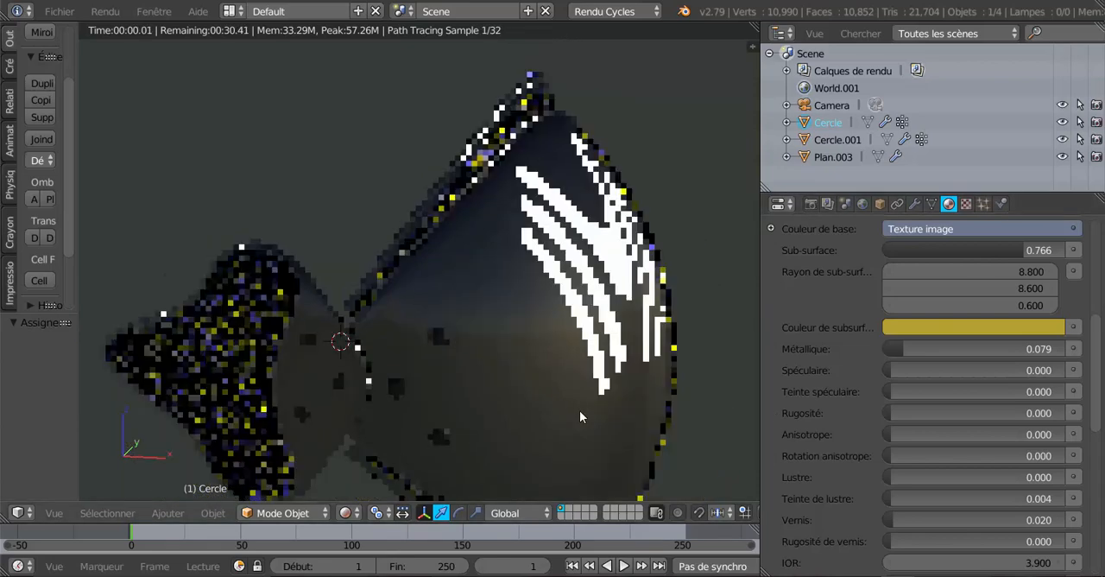
middle_drag(561, 417, 531, 412)
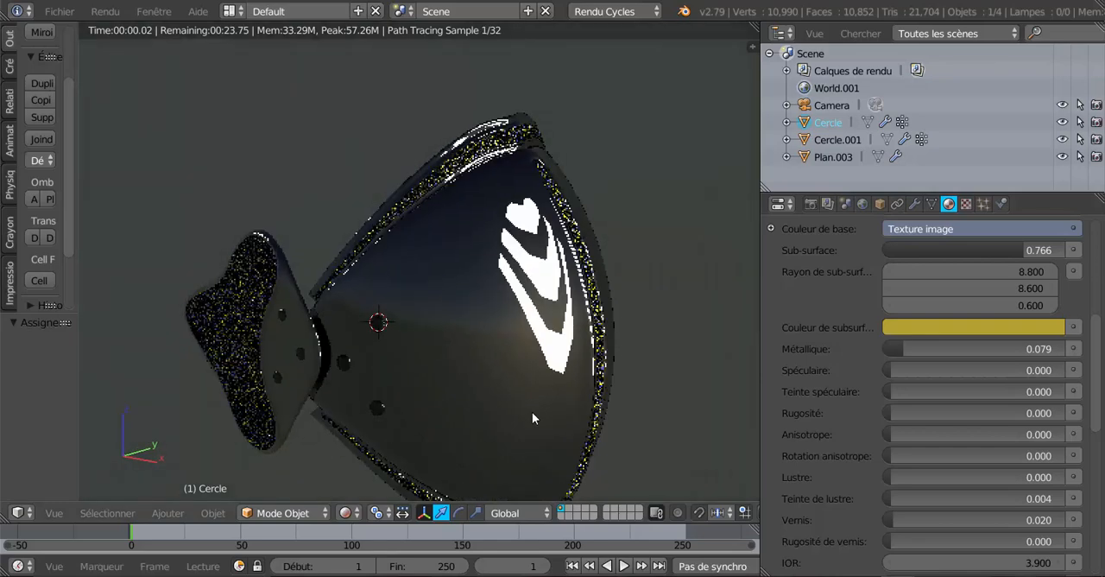
scroll(1071, 406, up, 3)
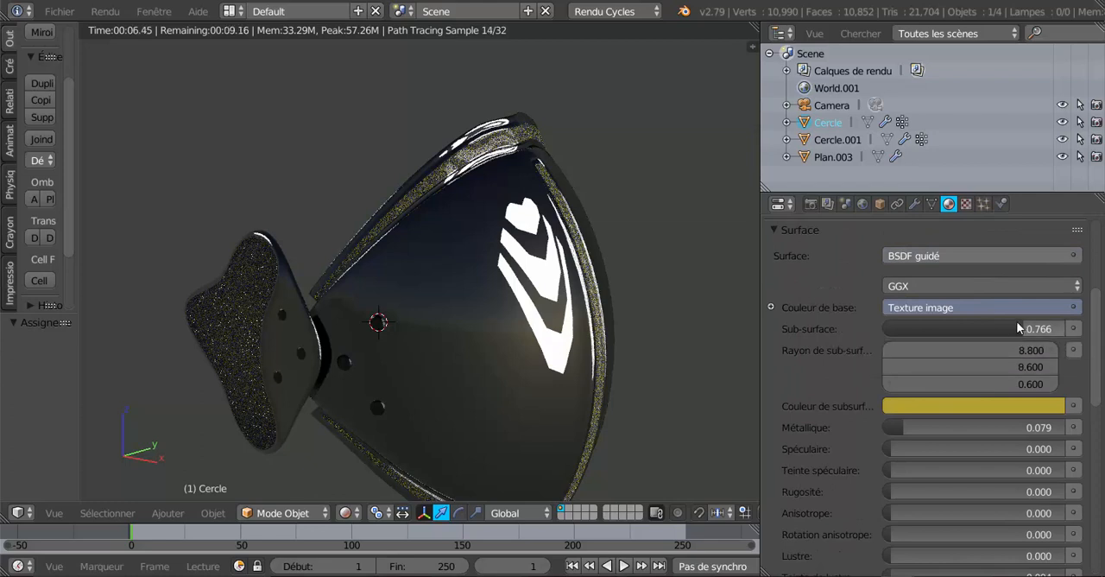
drag(1017, 323, 917, 325)
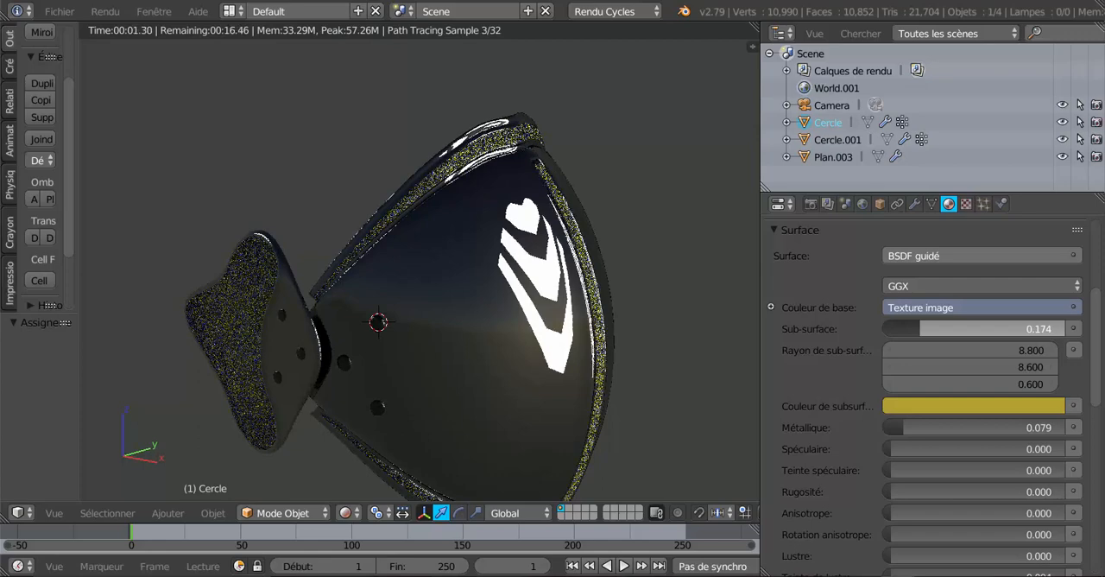
drag(917, 324, 907, 325)
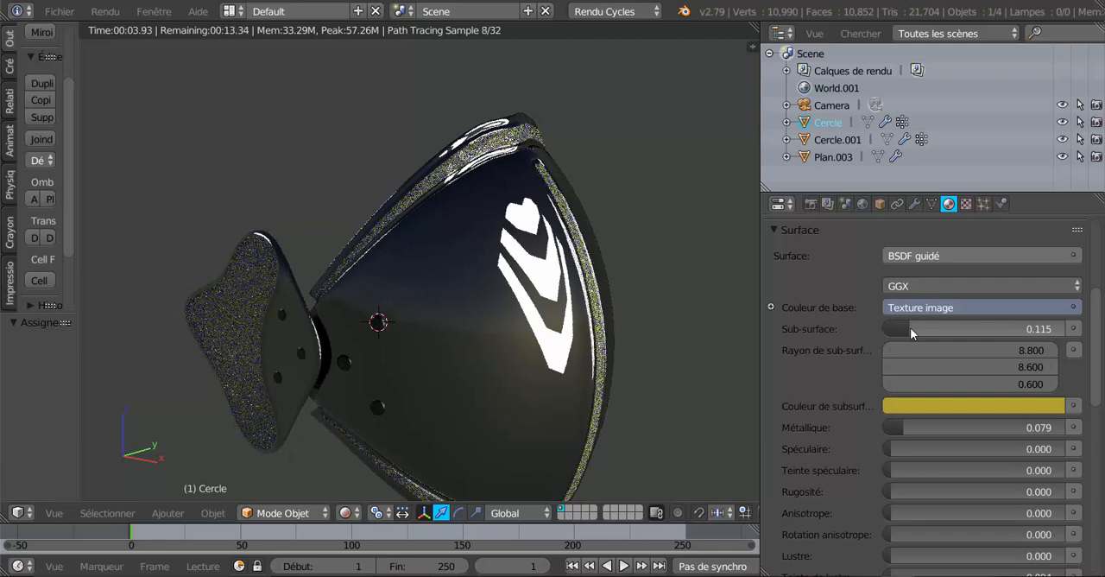
Raise the plaque material's subsurface to 0.999 and lower its metallic value to 0.000
drag(910, 328, 948, 327)
mouse_move(1045, 329)
mouse_down()
mouse_move(1062, 329)
mouse_move(1005, 381)
mouse_up()
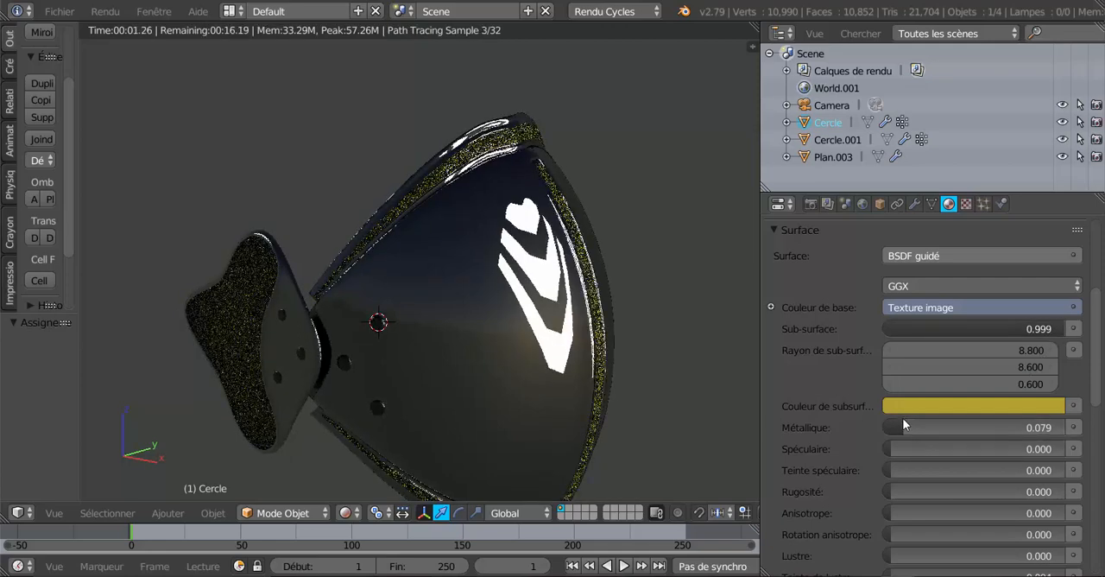
drag(903, 426, 889, 426)
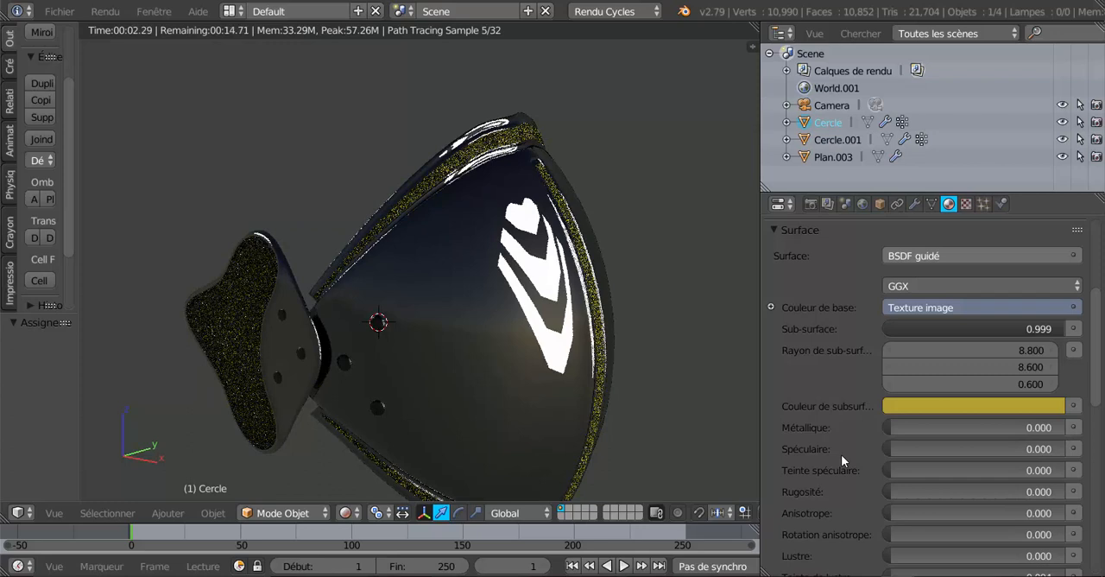
Try a transmission of 0.486 on the plaque material, and bring it down to 0.000
scroll(841, 455, down, 5)
scroll(840, 455, down, 5)
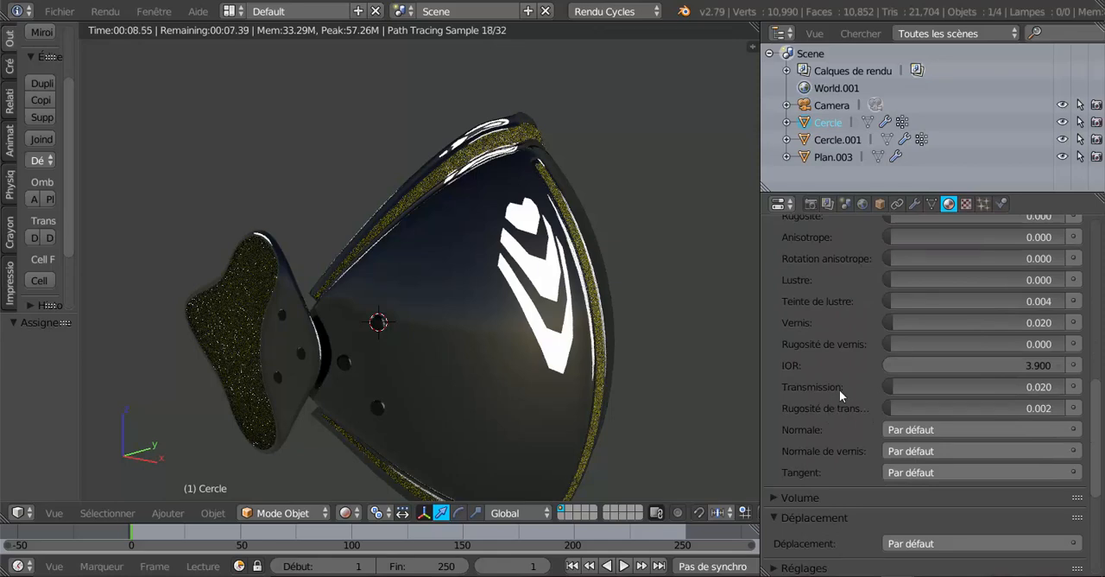
drag(898, 387, 982, 387)
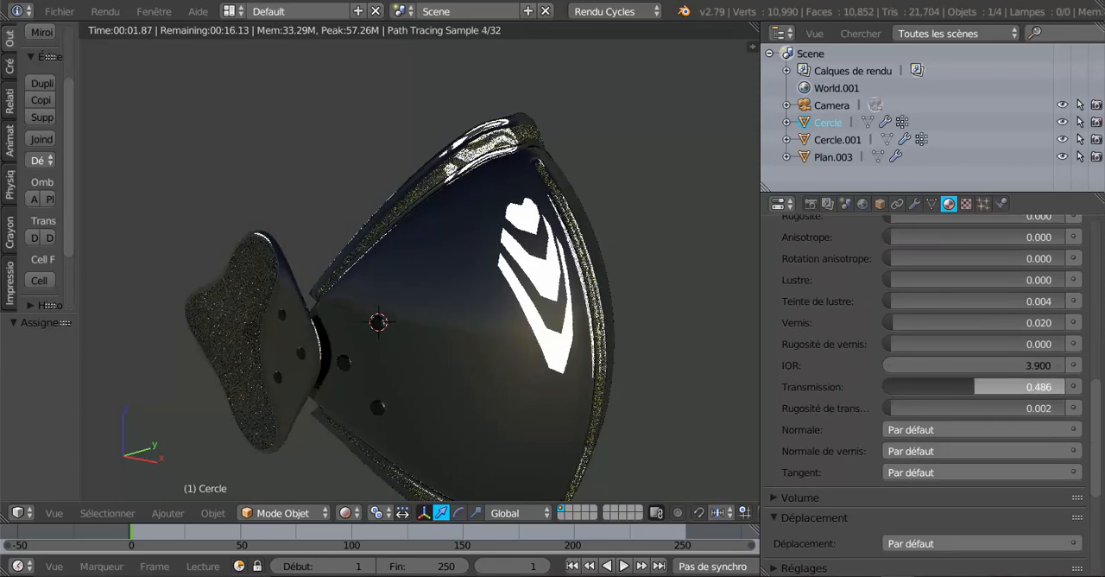
drag(983, 387, 885, 387)
Try the Multi-diffusion GGX distribution on the plaque shader and switch it back to GGX
scroll(792, 382, up, 2)
scroll(795, 378, up, 4)
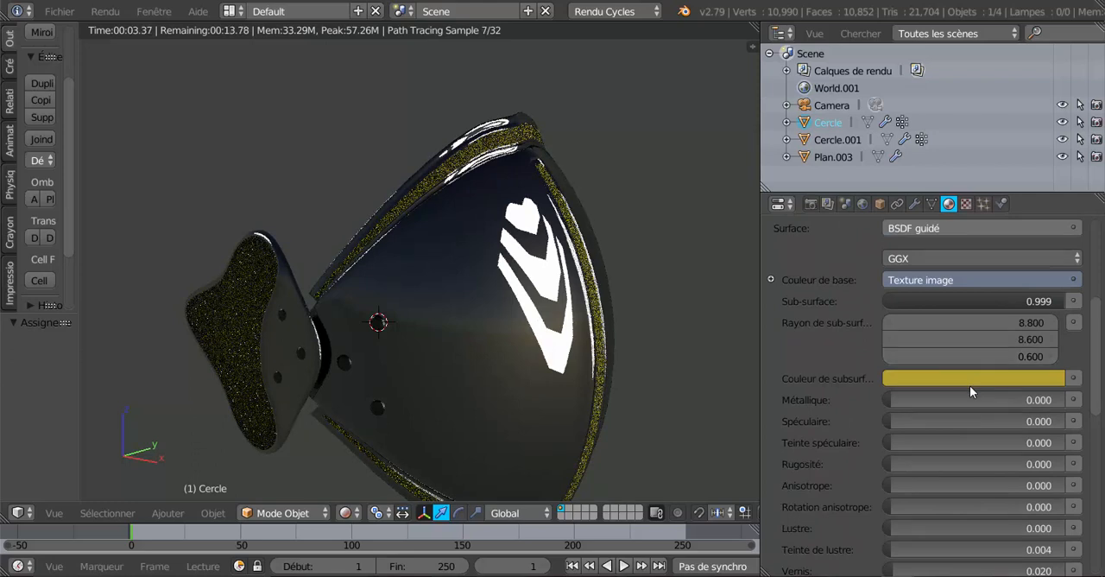
scroll(967, 364, up, 2)
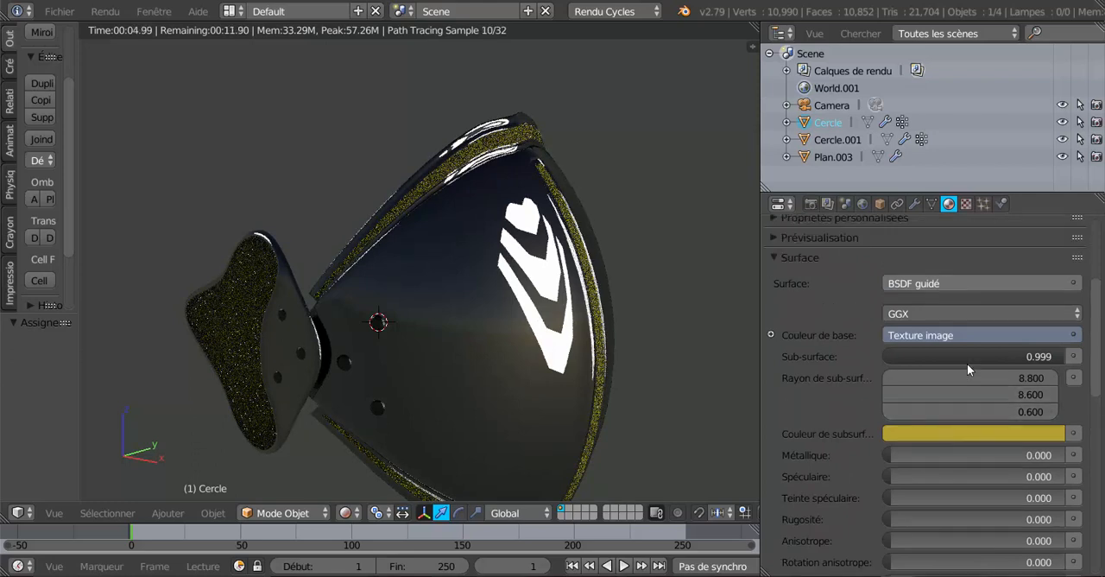
click(941, 313)
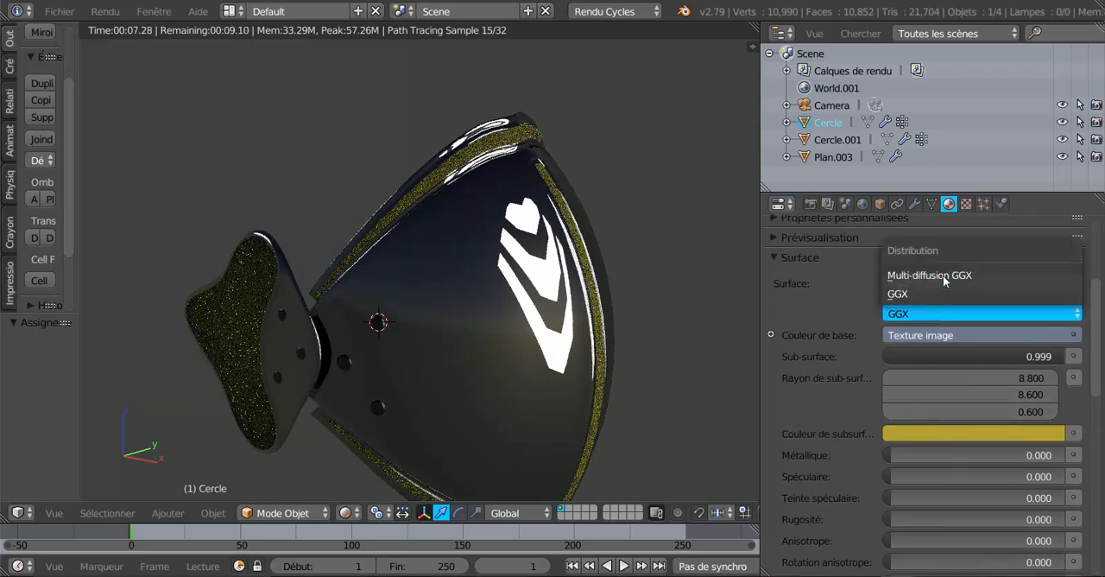
click(942, 275)
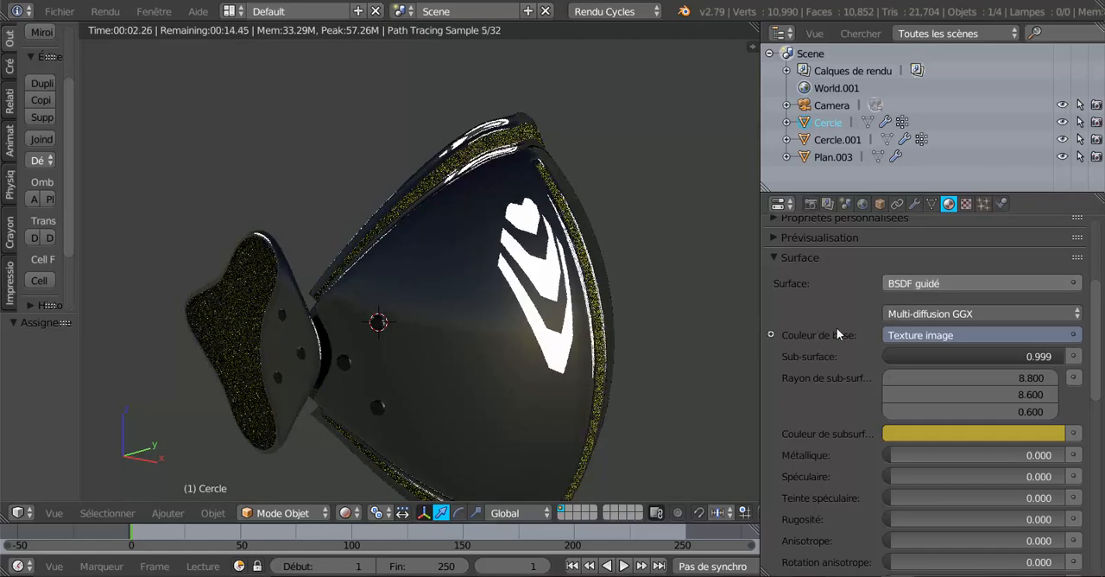
click(937, 315)
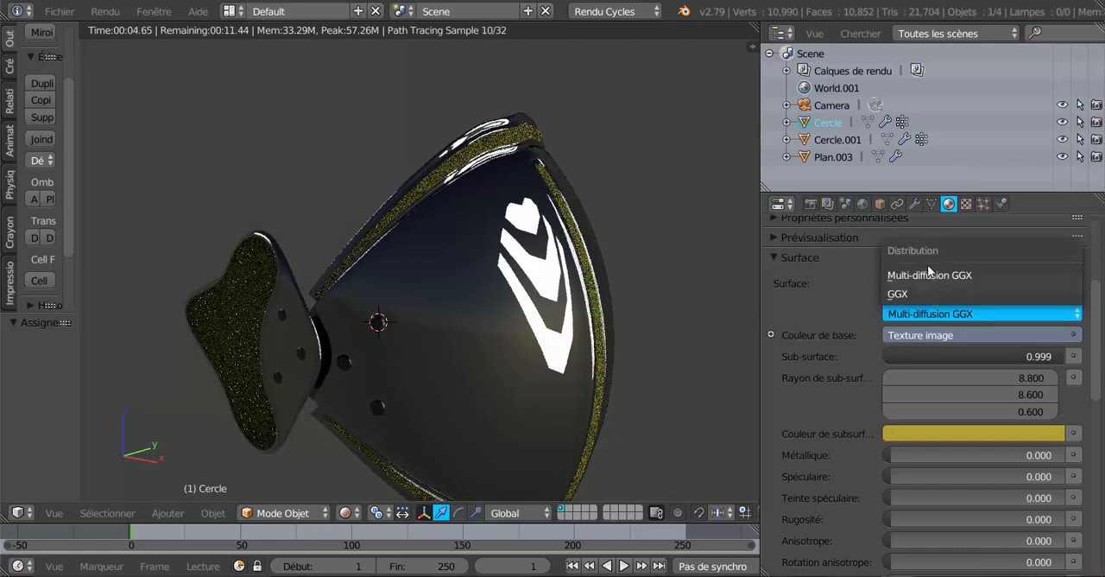
click(917, 294)
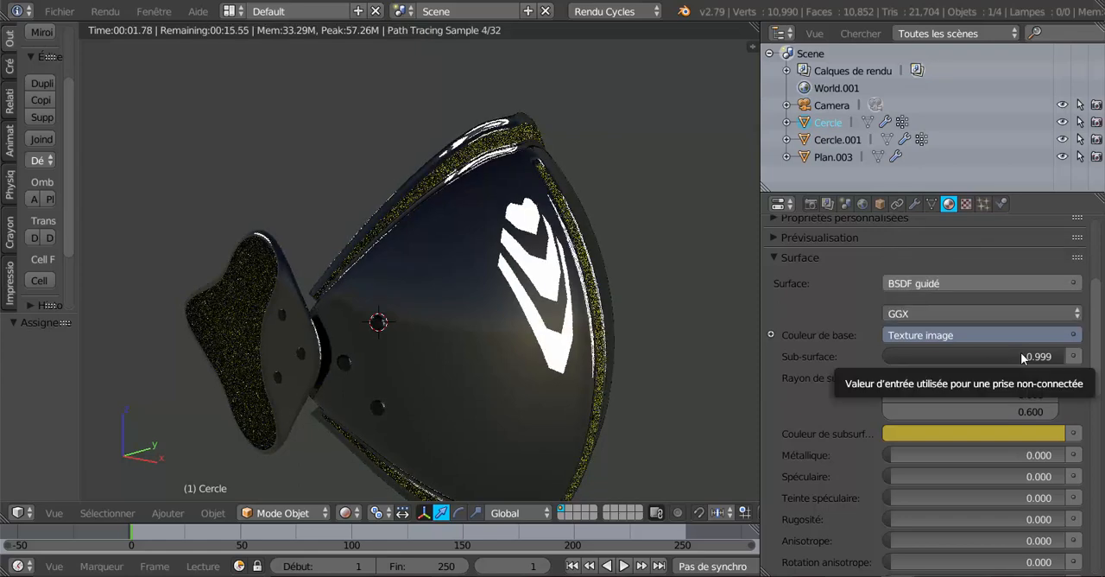
Set the plaque material's clearcoat to 0.619 and inspect the armour's rim up close
scroll(959, 425, down, 8)
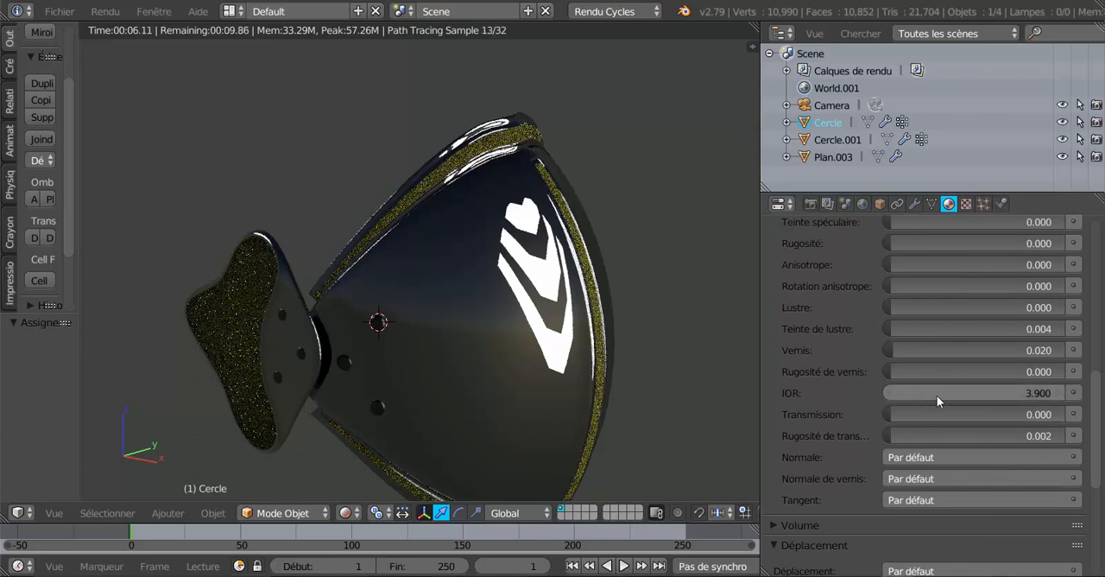
scroll(937, 396, up, 1)
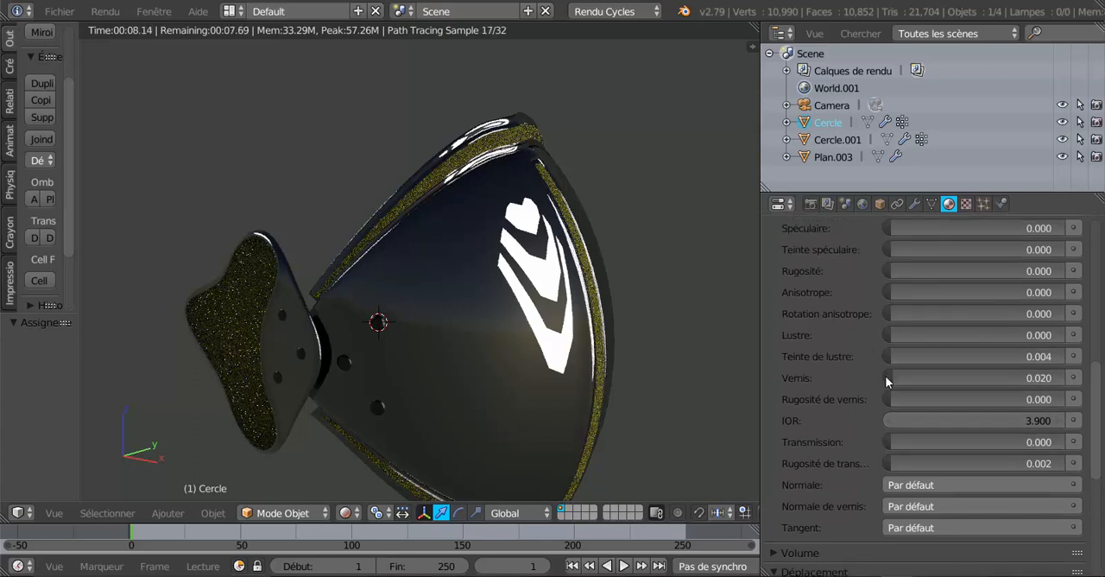
drag(887, 381, 997, 381)
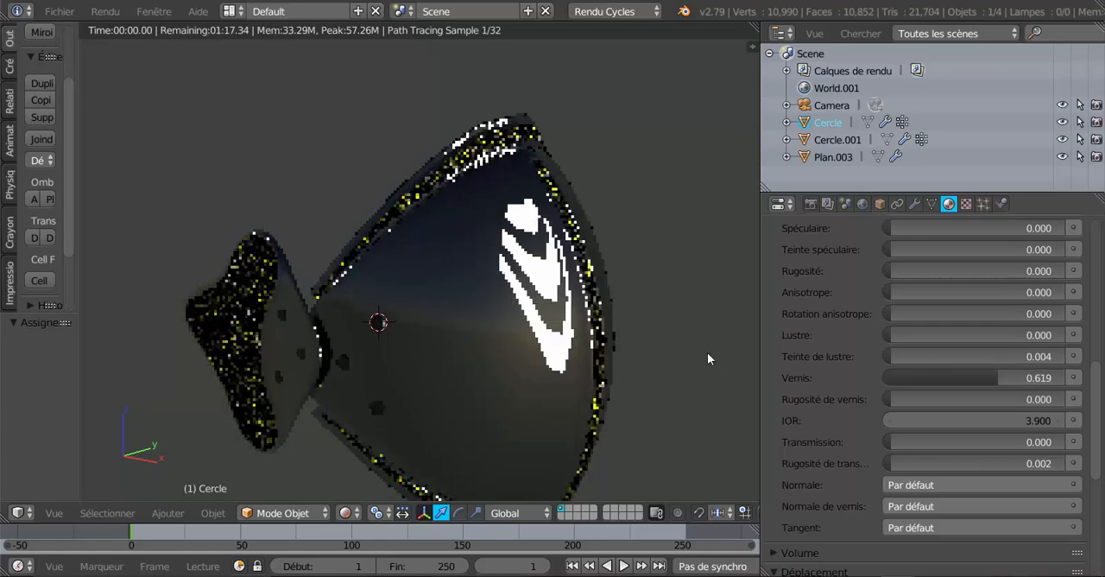
middle_drag(707, 353, 524, 463)
scroll(683, 319, up, 3)
scroll(625, 423, up, 4)
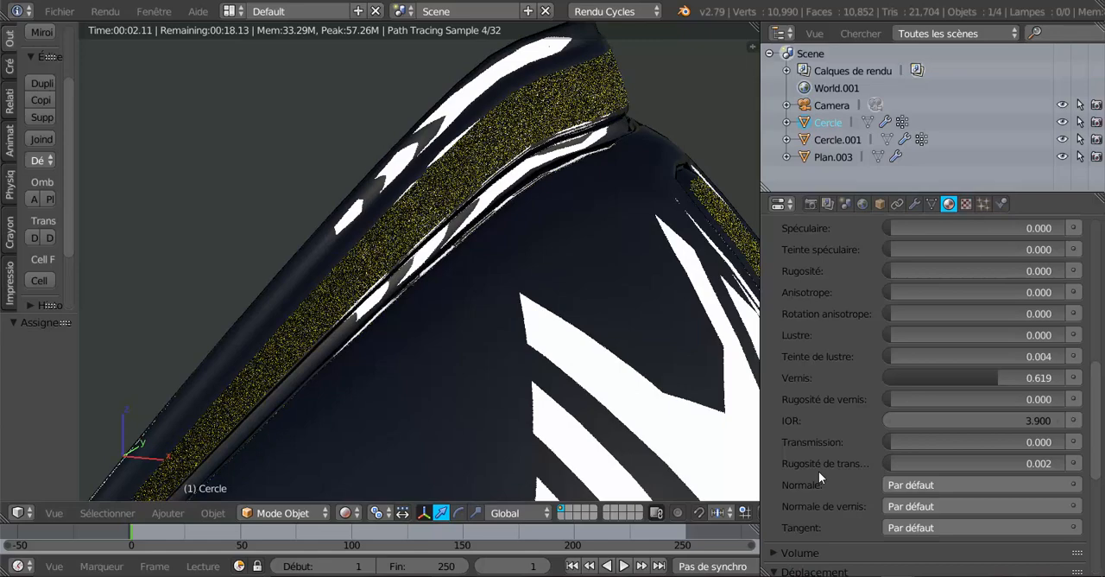
scroll(596, 397, up, 3)
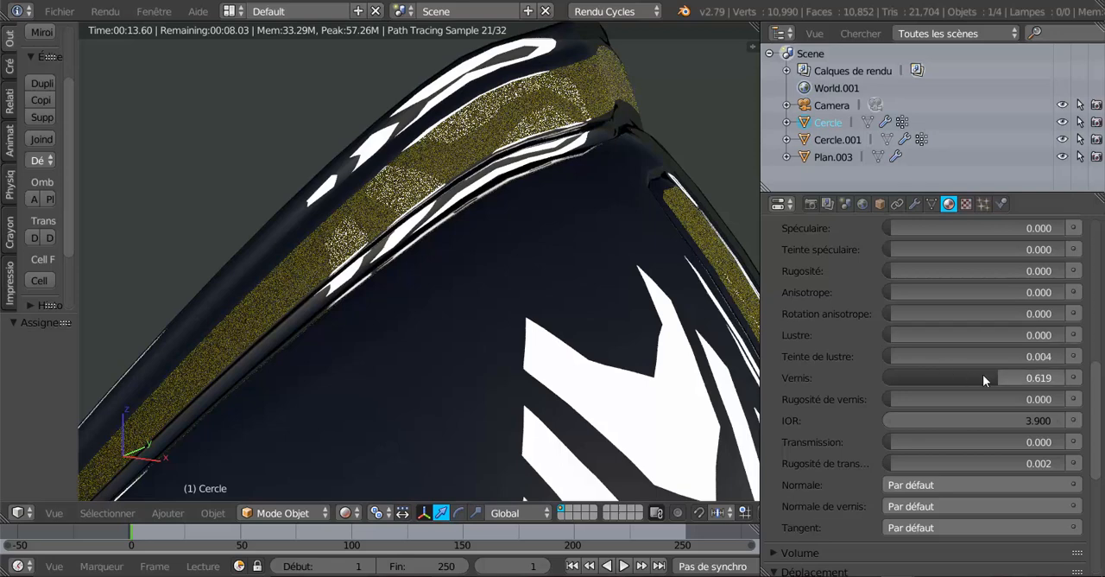
Compare clearcoat at 0.000 and 0.568 on the plaque material, and try a clearcoat roughness of 0.477 before resetting it to 0.000
drag(985, 380, 825, 396)
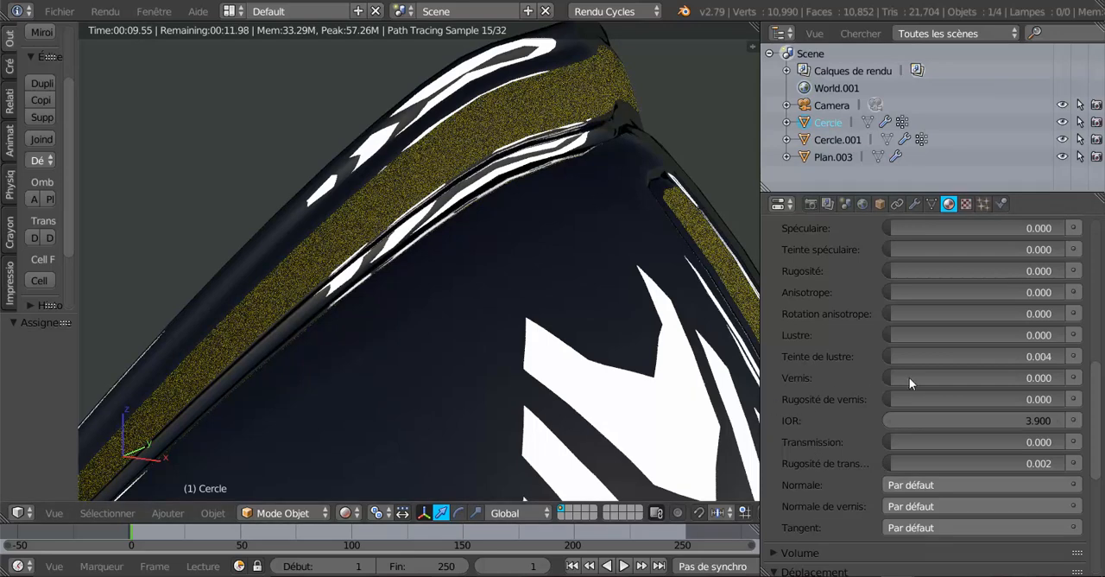
drag(893, 381, 990, 381)
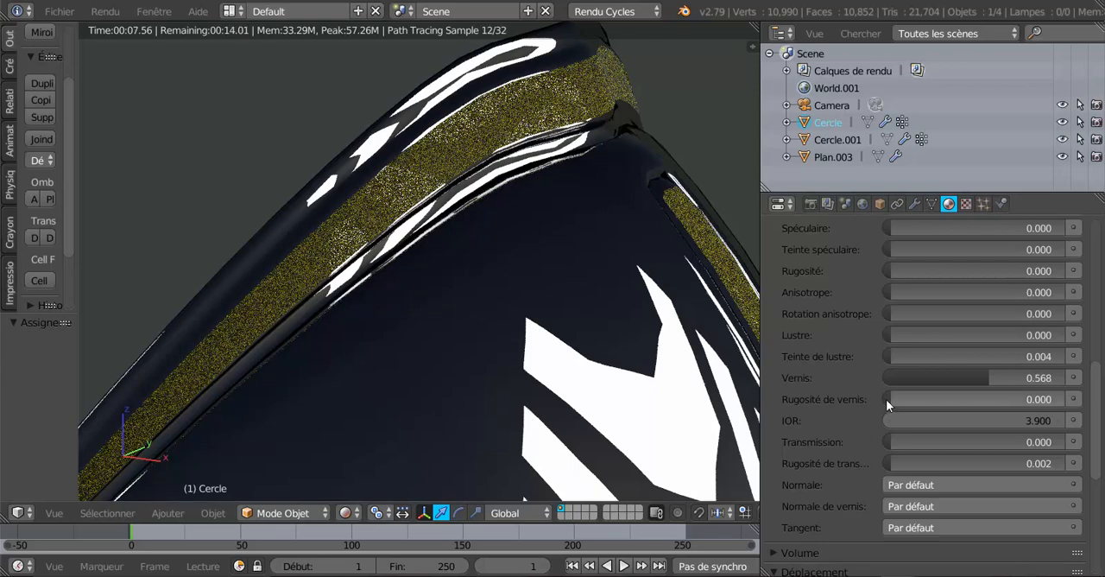
drag(890, 399, 973, 399)
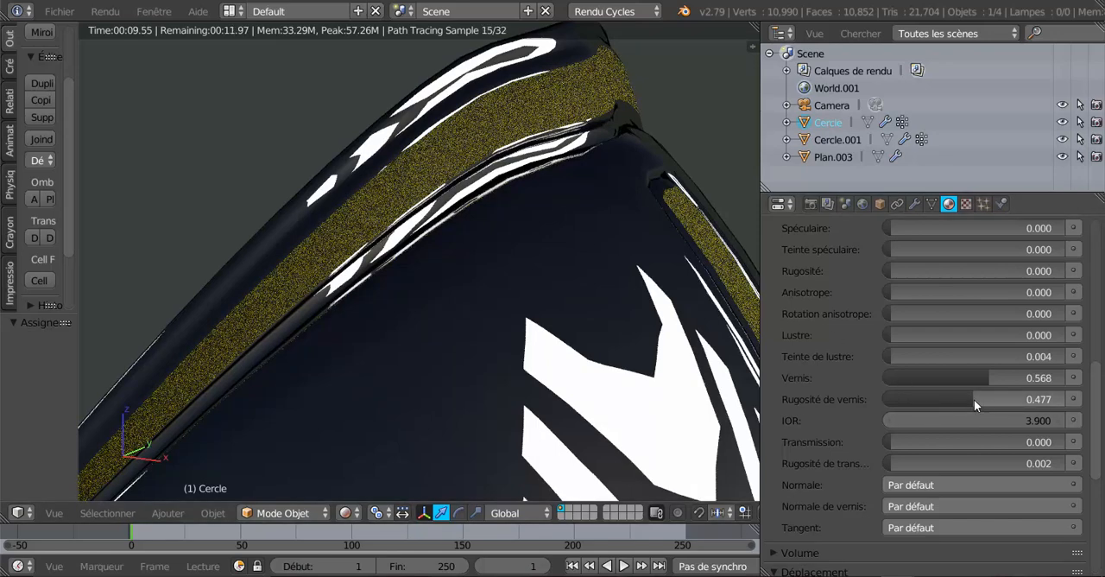
drag(974, 399, 865, 433)
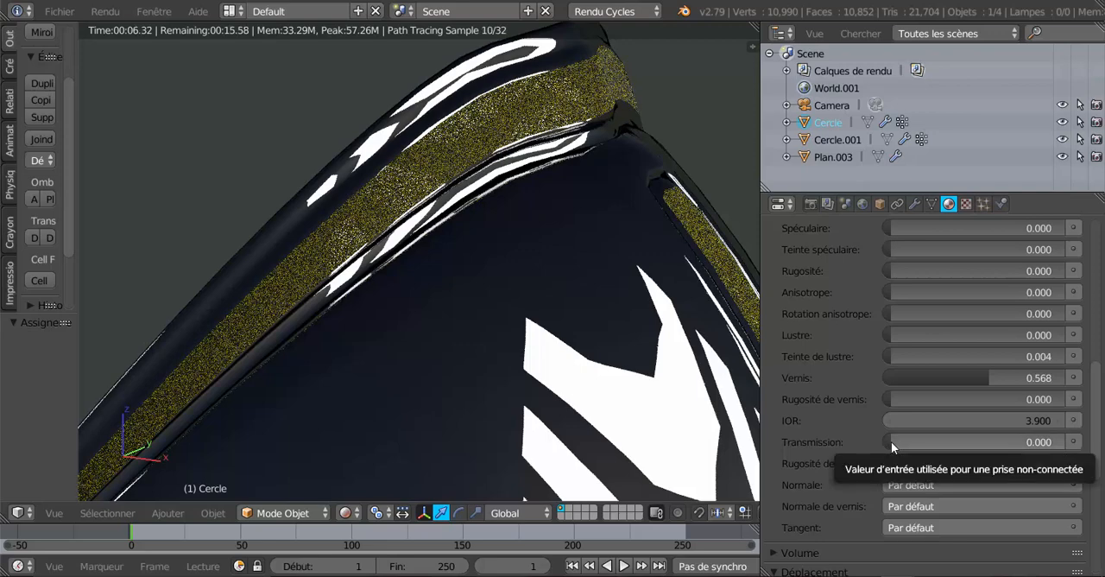
Set the plaque material's transmission to 0.611 and check the reflections on the armour's rim
drag(891, 441, 1001, 441)
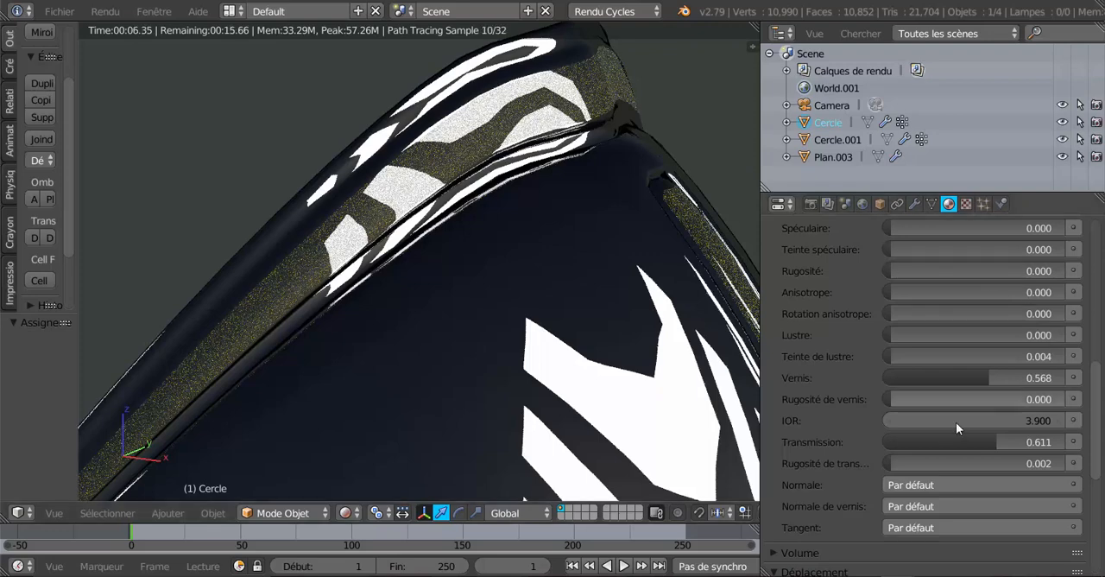
scroll(836, 338, up, 5)
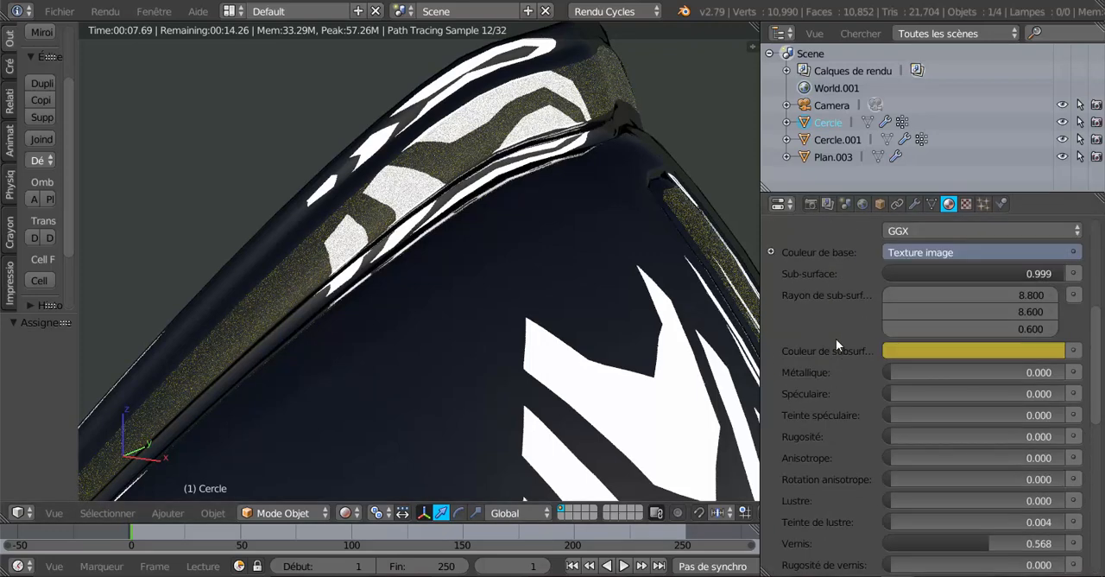
scroll(835, 339, up, 4)
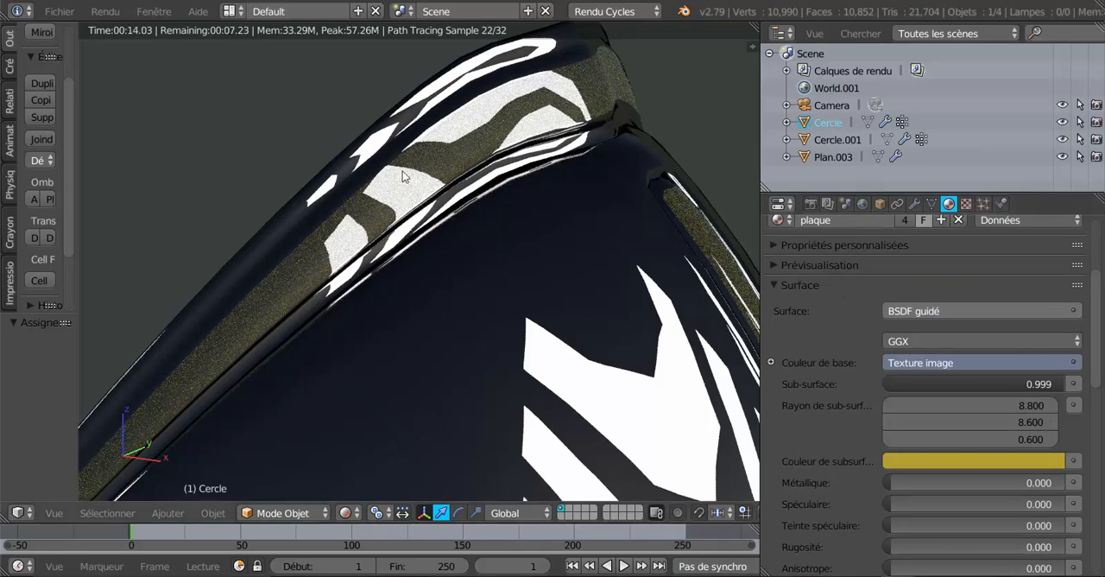
scroll(466, 356, down, 1)
scroll(466, 357, down, 1)
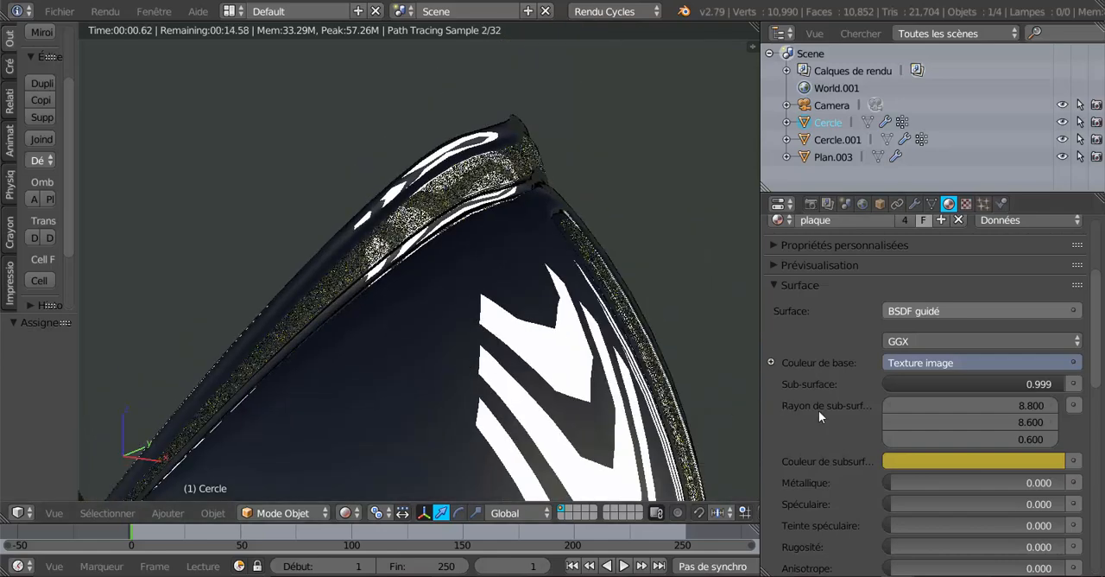
Lower the plaque material's clearcoat to 0.122 and on to 0.000, and inspect the rim's reflections closely
scroll(824, 410, down, 4)
scroll(829, 411, down, 2)
scroll(633, 393, up, 3)
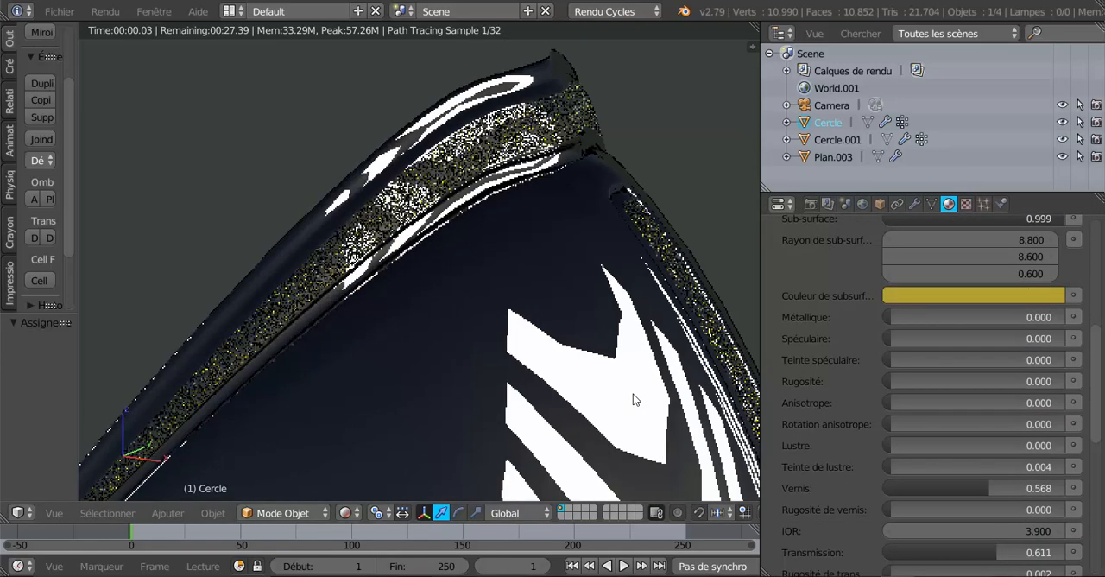
drag(981, 483, 910, 483)
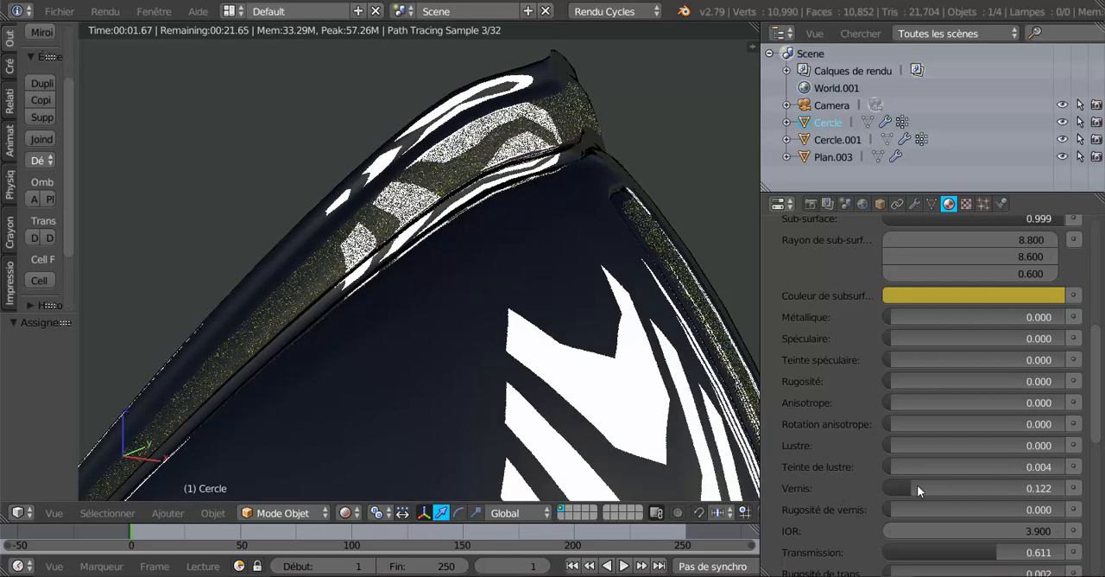
drag(907, 485, 876, 491)
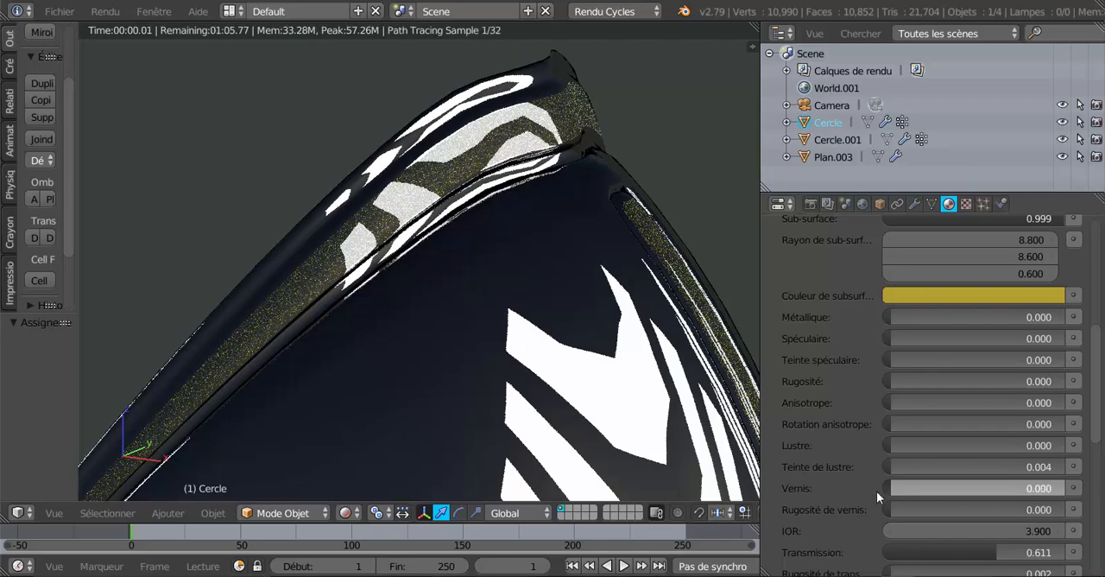
scroll(824, 455, up, 2)
scroll(601, 275, up, 3)
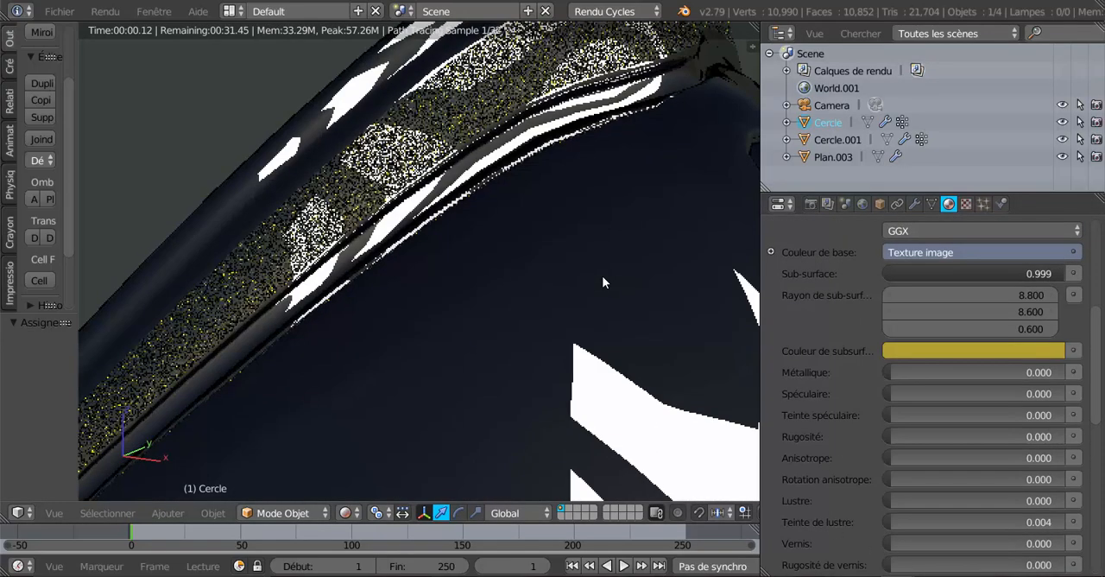
shift+middle_drag(602, 275, 595, 349)
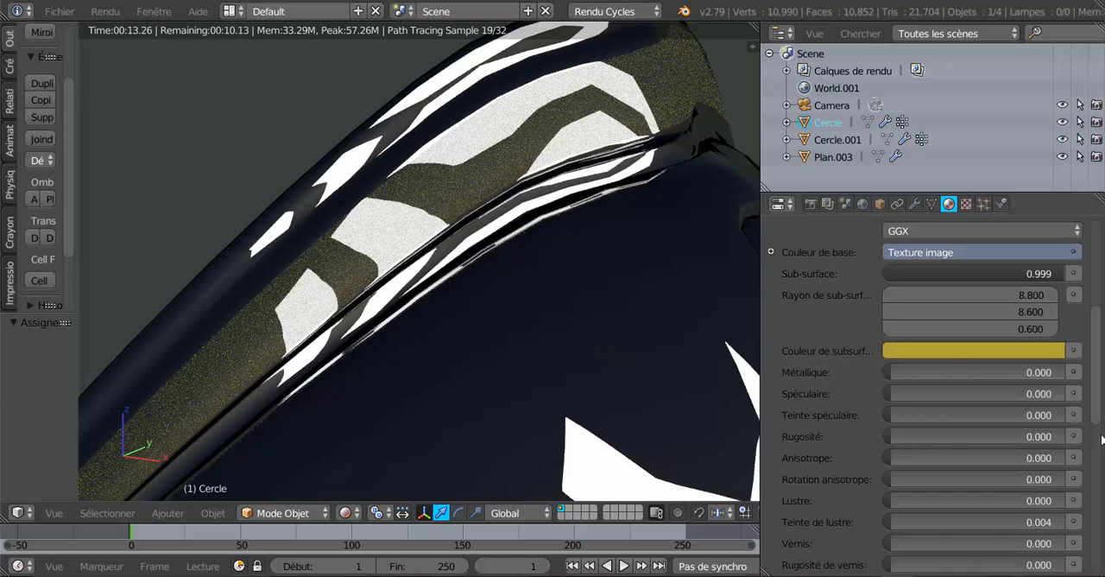
Check the rim from a slightly different angle and reset the plaque material's transmission to 0.000
drag(1097, 349, 1099, 378)
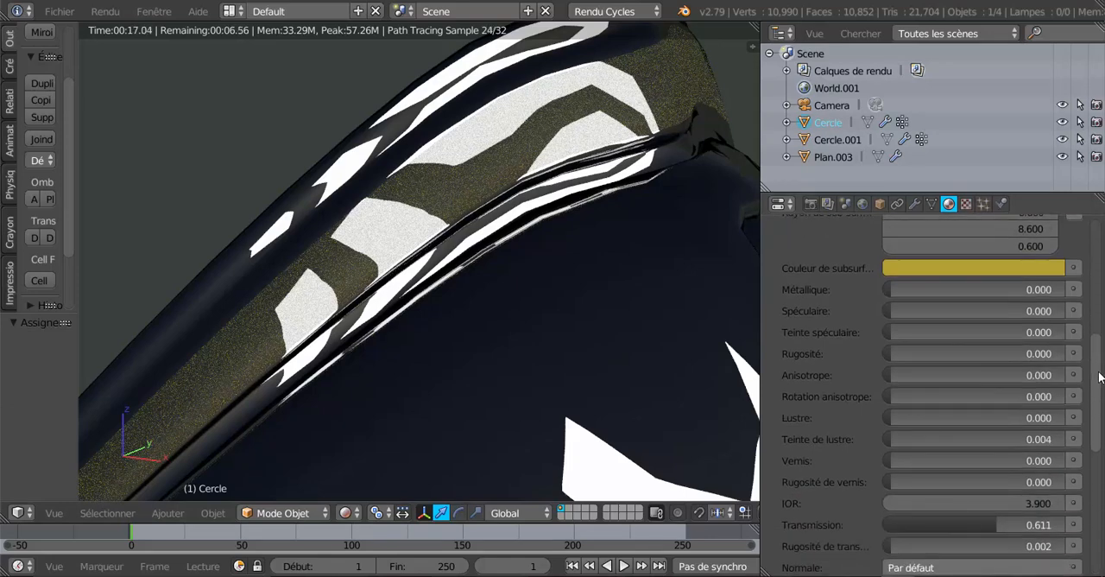
middle_drag(609, 357, 571, 395)
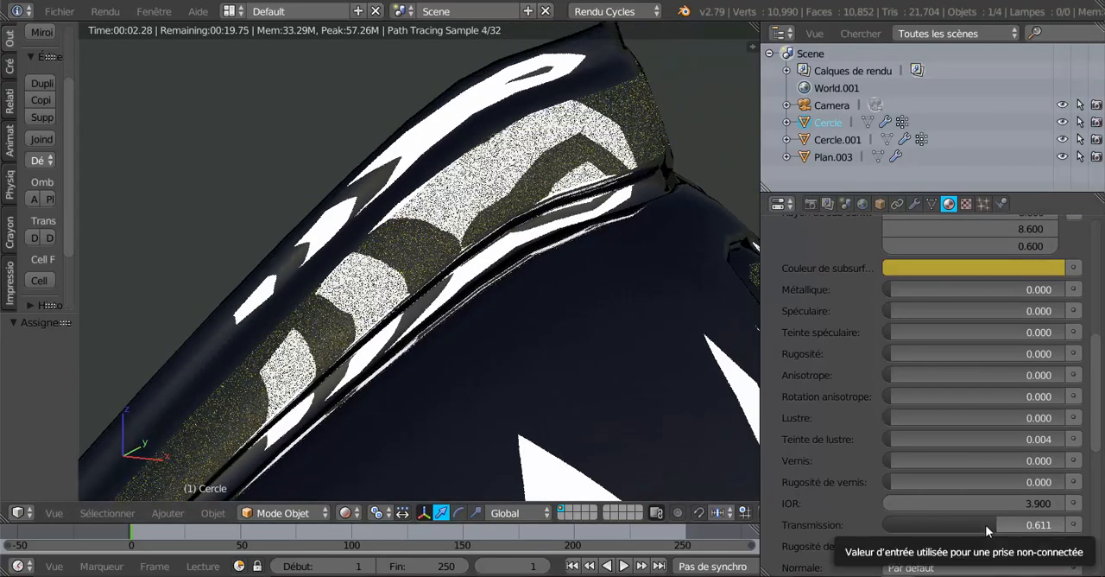
scroll(986, 518, down, 3)
drag(994, 440, 862, 440)
scroll(858, 440, up, 1)
scroll(835, 441, up, 2)
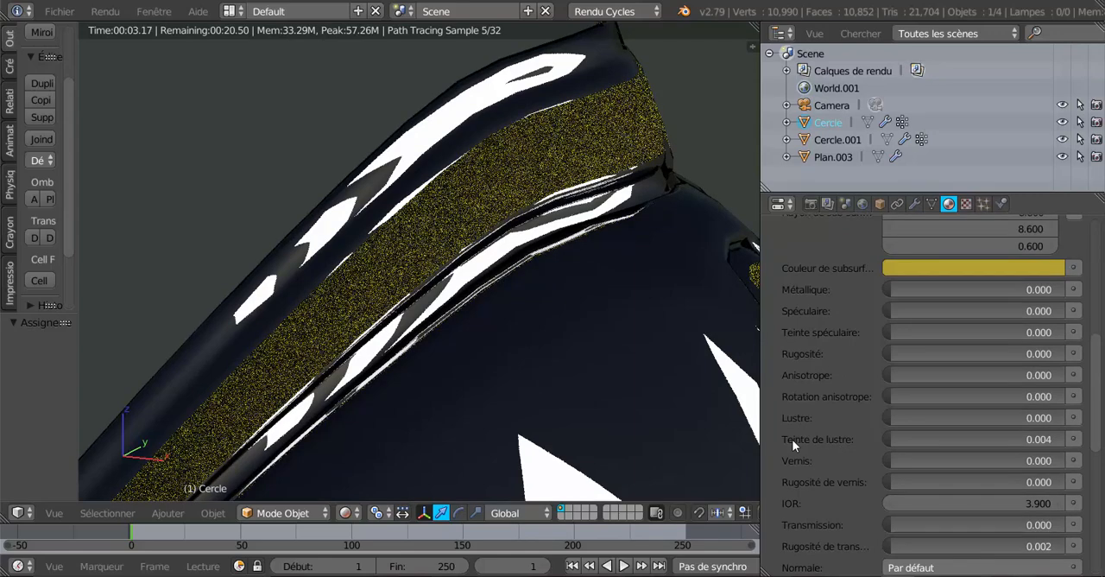
Set the plaque material's clearcoat to 0.588, testing a sheen of 0.742 and 0.675 before resetting the sheen to 0.000
drag(889, 413, 1021, 416)
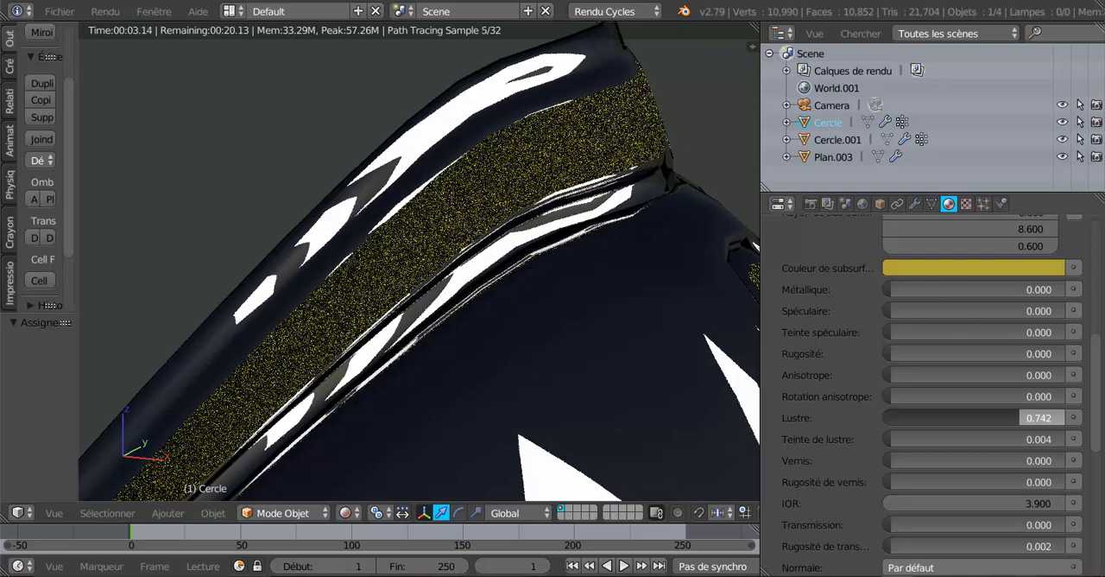
drag(1021, 416, 1009, 416)
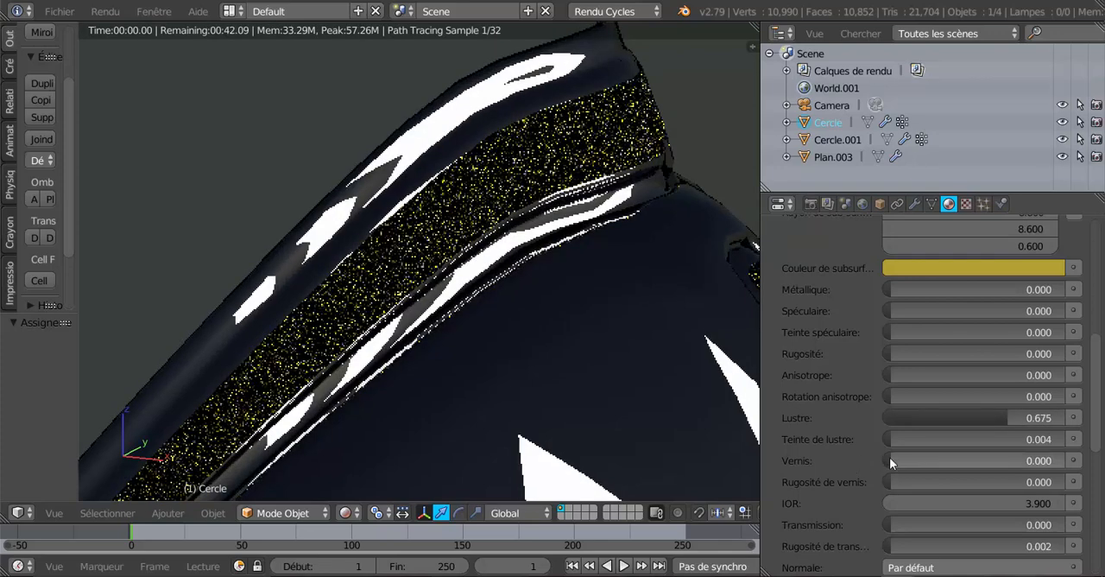
drag(893, 461, 992, 459)
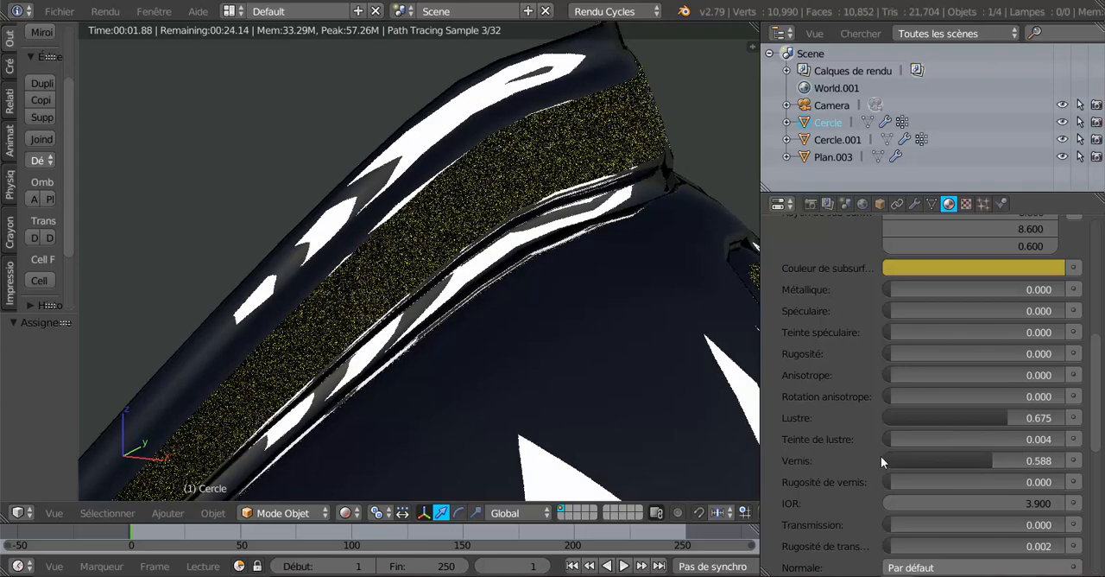
drag(925, 419, 897, 421)
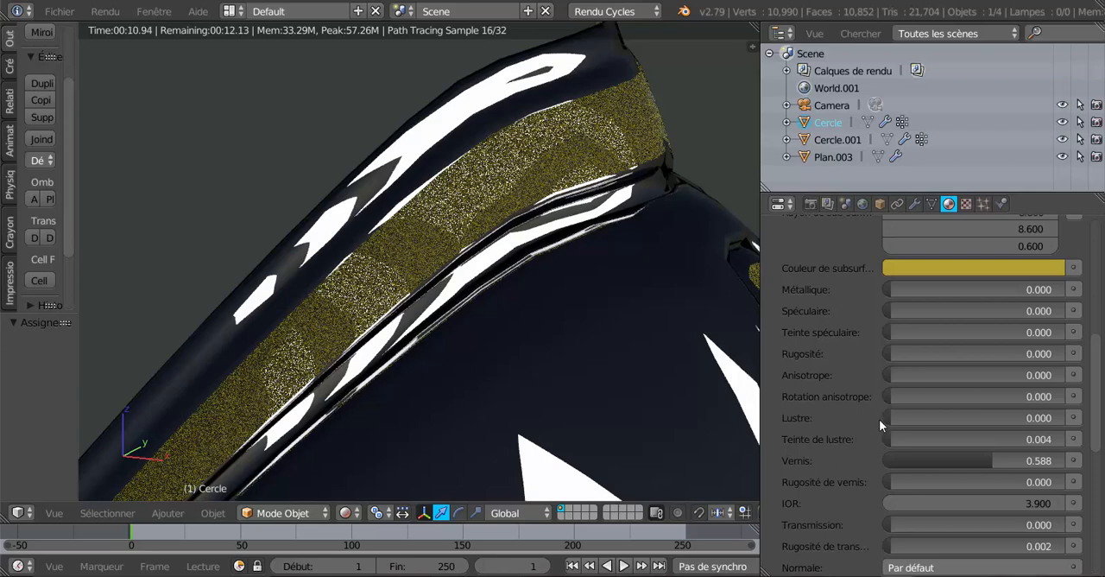
Test a sheen of 0.647 and a sheen tint of 0.604, reset both to 0.000, and set the plaque material's anisotropic to 0.560
drag(893, 419, 975, 422)
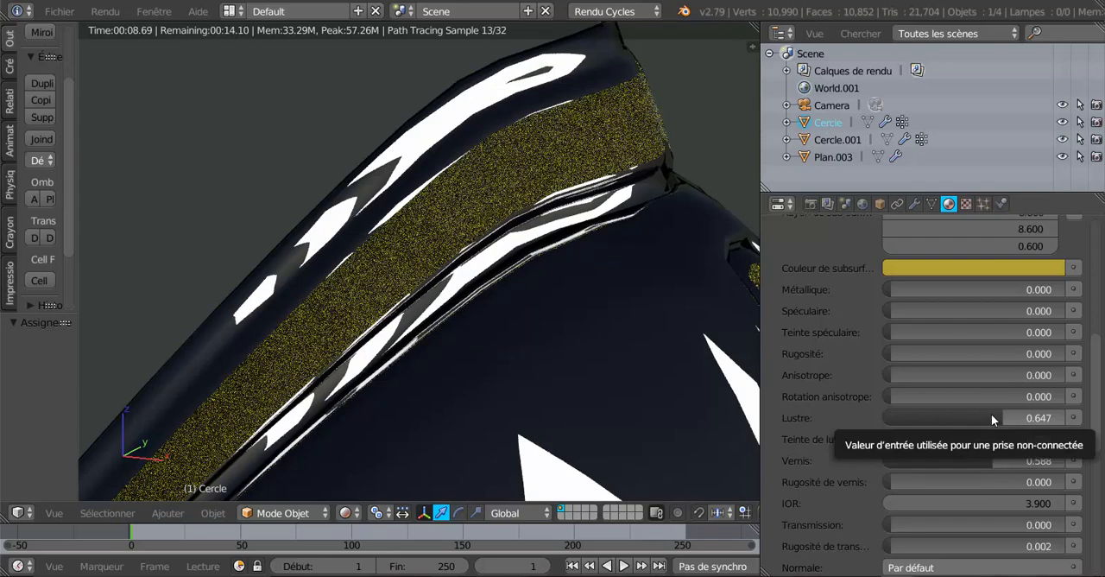
drag(992, 413, 997, 443)
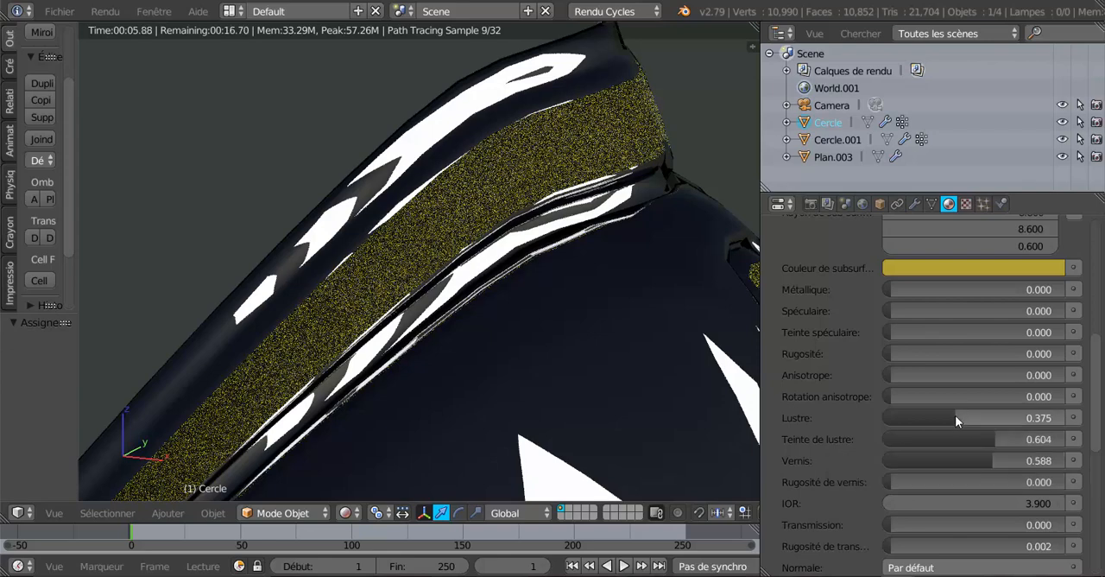
drag(955, 415, 988, 376)
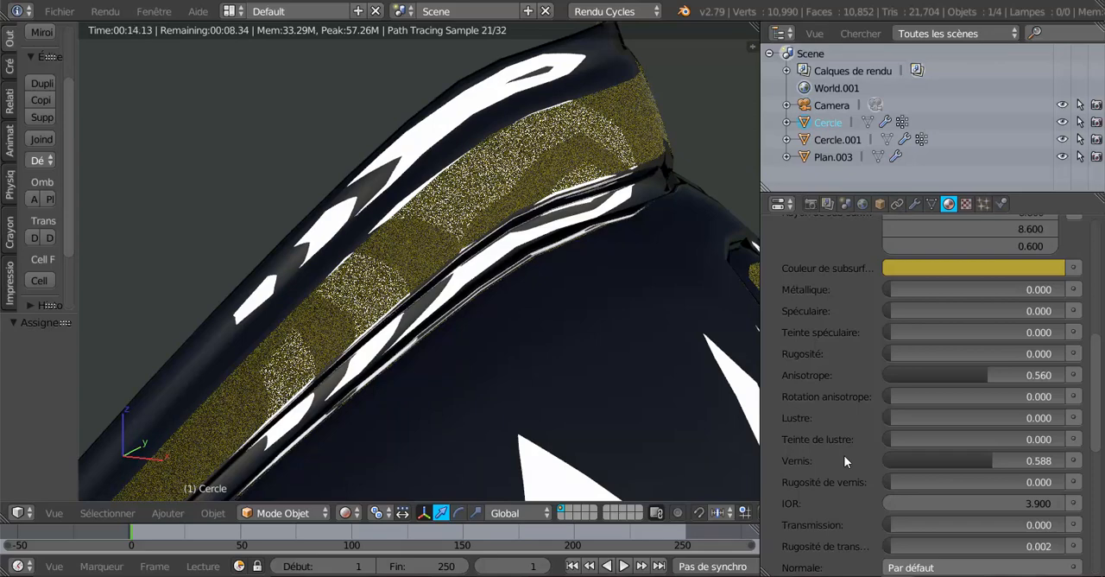
Raise the Cercle object's Subsurf viewport subdivisions to 2 and check the smoothed rim up close with its material settings shown again
scroll(592, 334, down, 2)
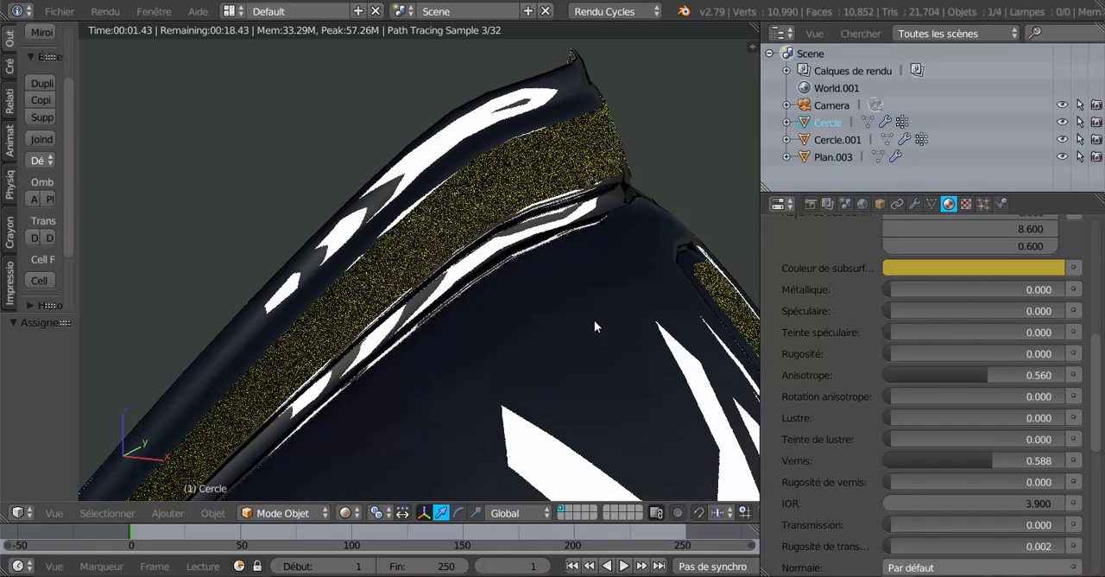
click(915, 204)
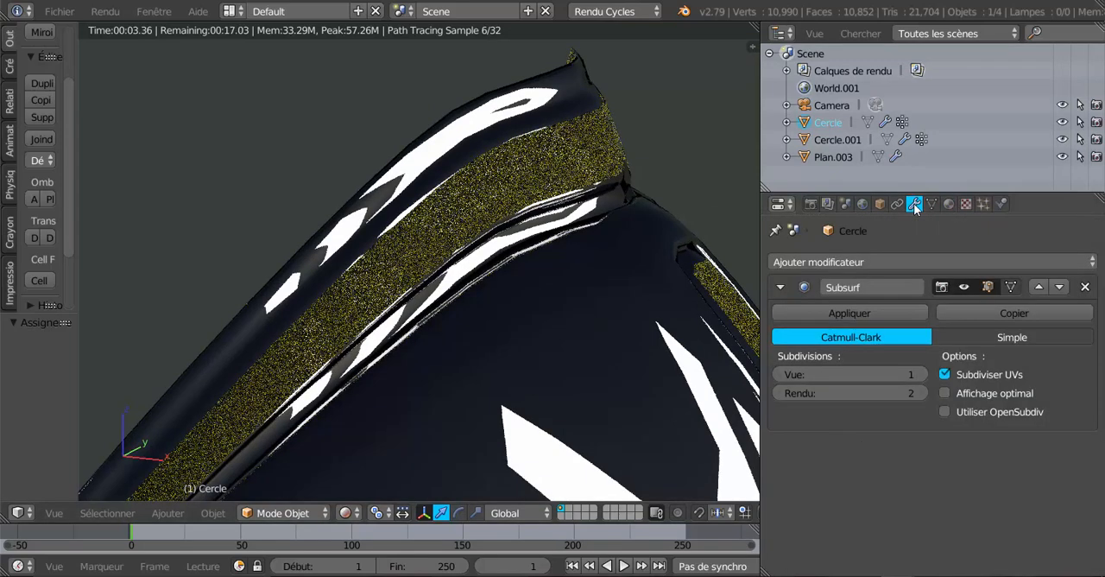
click(921, 374)
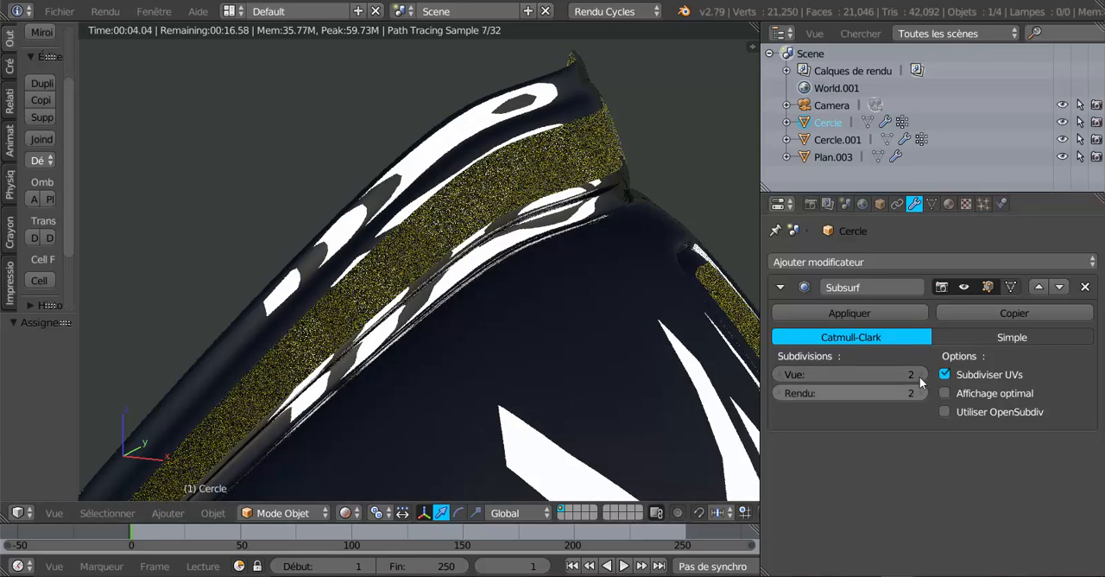
click(949, 203)
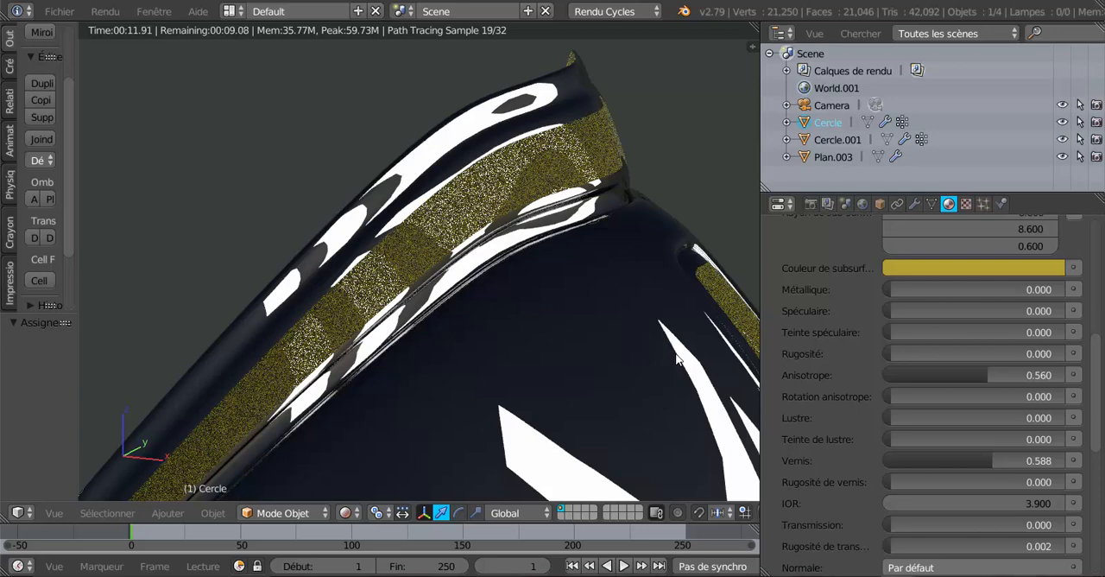
scroll(677, 357, up, 1)
scroll(684, 357, up, 1)
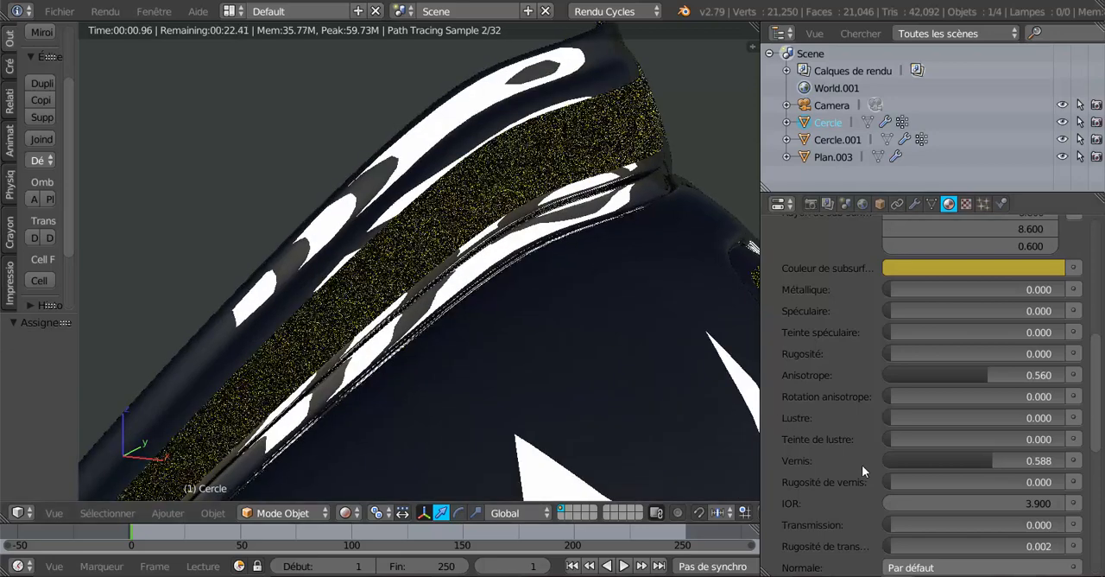
Set the plaque material's clearcoat to 0.331 and review its other surface settings
drag(989, 462, 947, 463)
drag(1100, 360, 1104, 251)
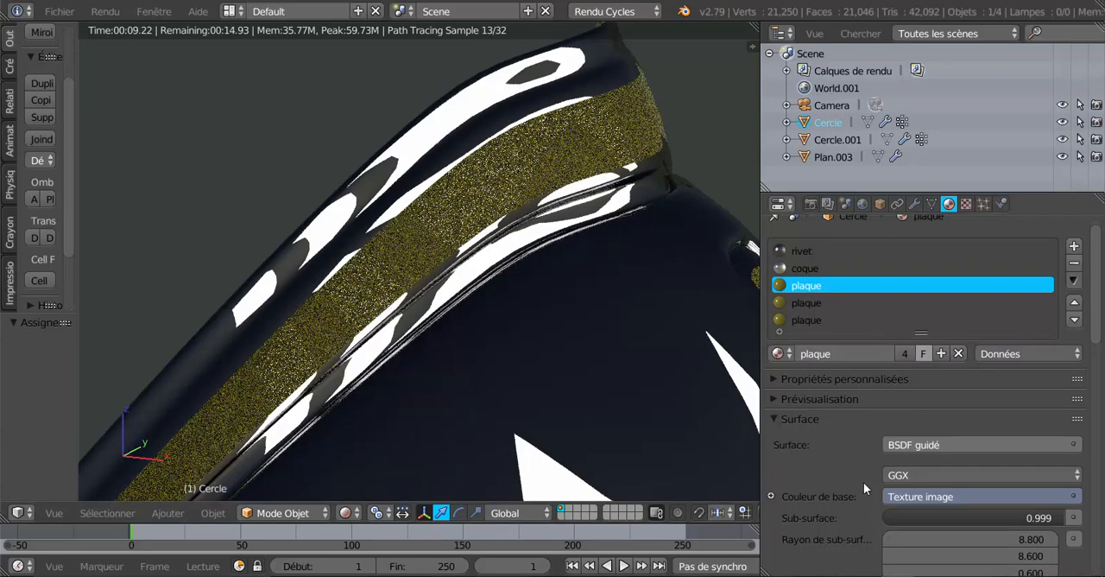
scroll(863, 482, down, 7)
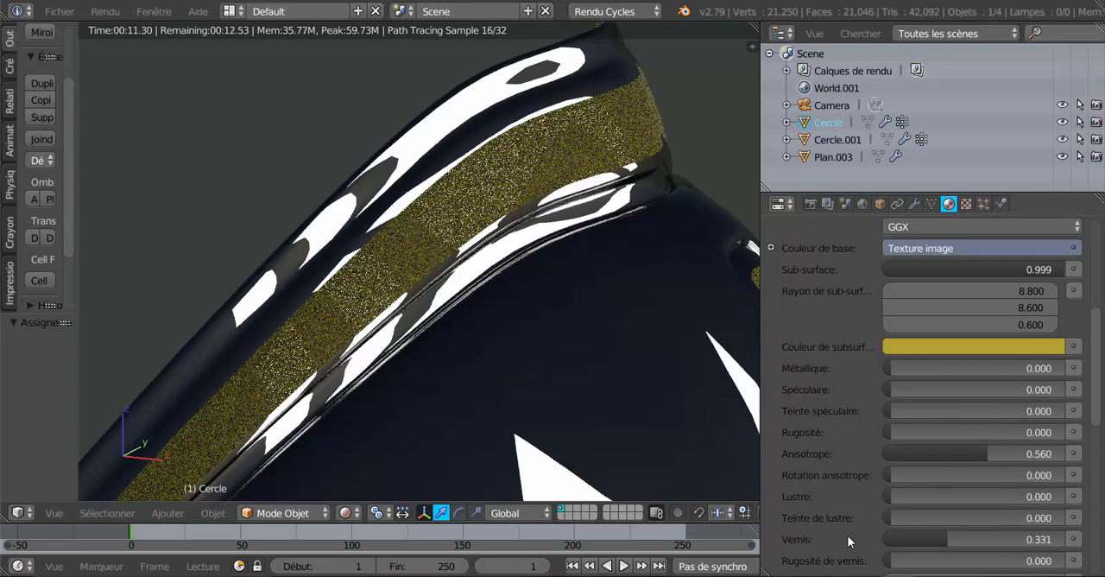
scroll(844, 510, up, 4)
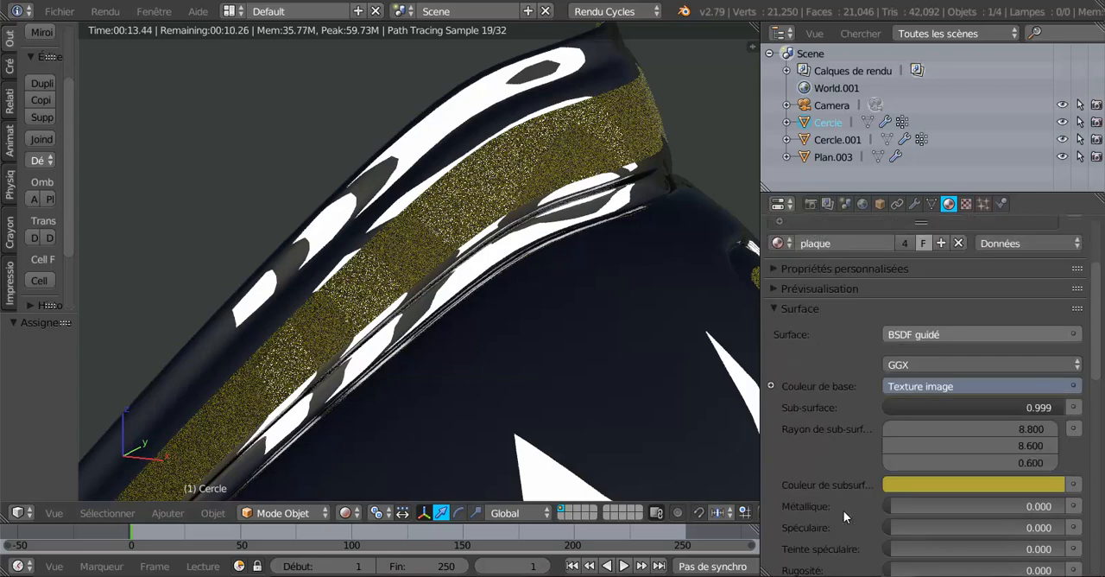
Replace the plaque material's base colour image with Métal199.jpg from the Métal texture folder
click(966, 204)
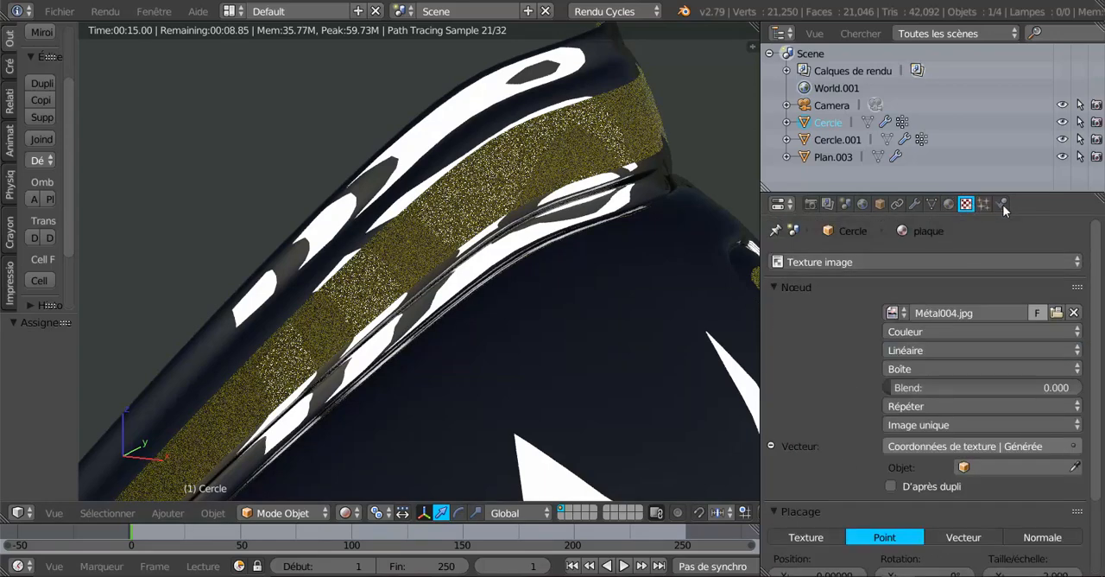
click(1057, 312)
scroll(1058, 315, down, 4)
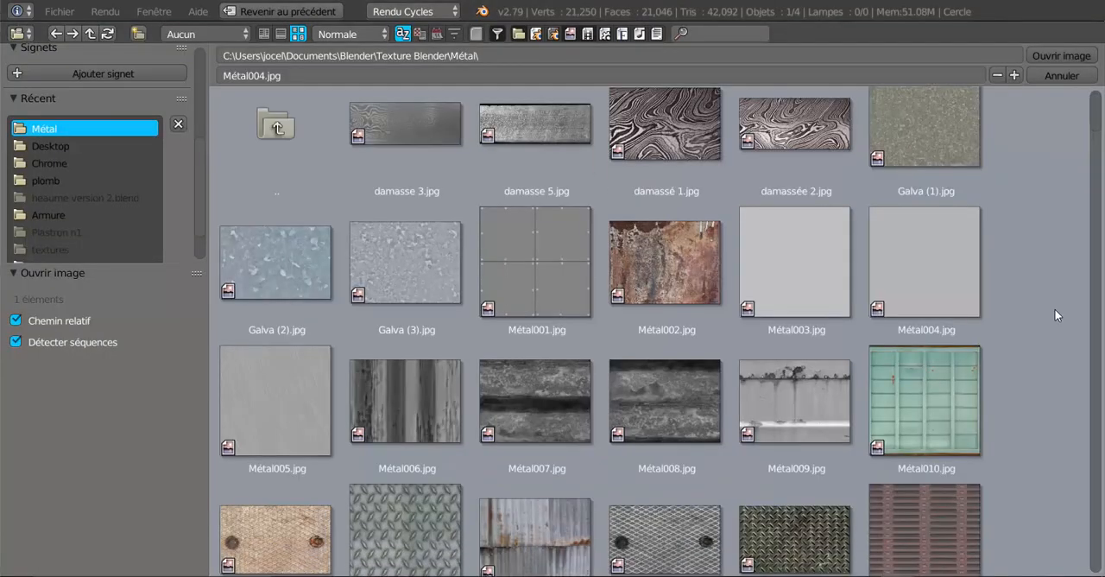
scroll(1046, 323, down, 6)
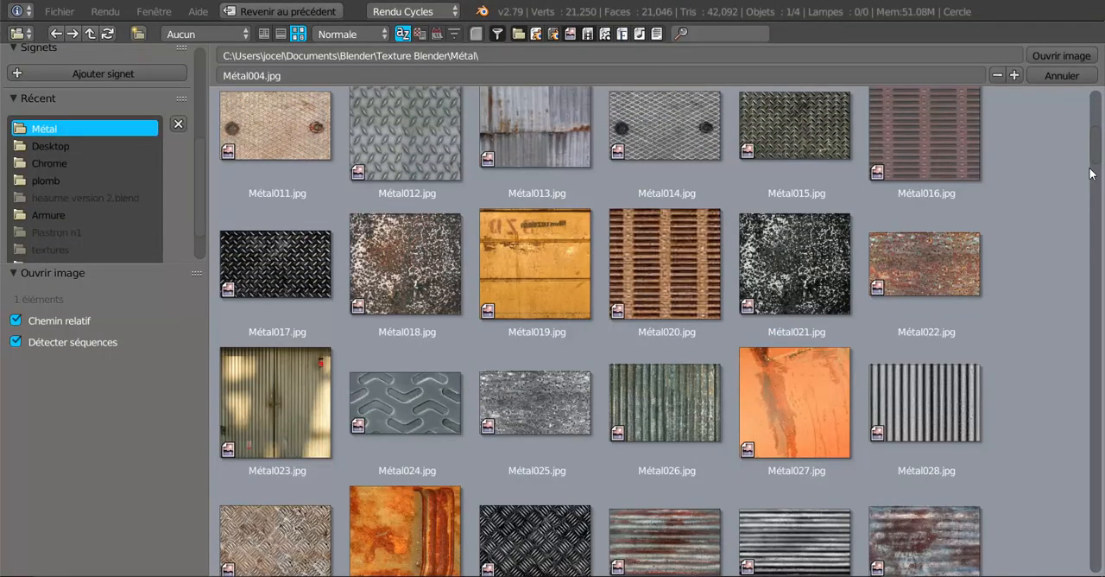
drag(1095, 143, 1103, 485)
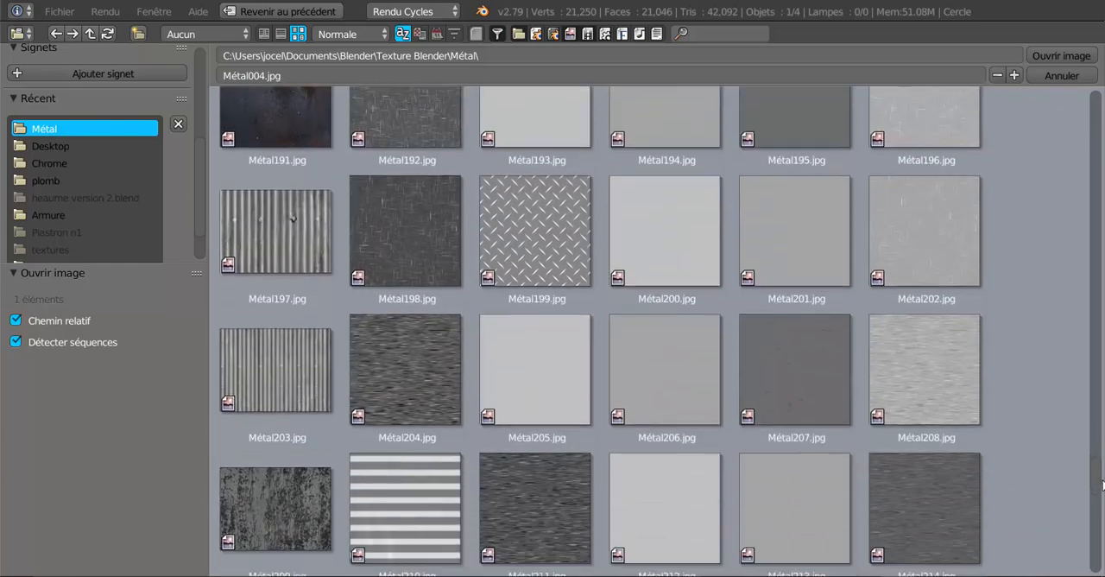
click(536, 238)
click(1040, 58)
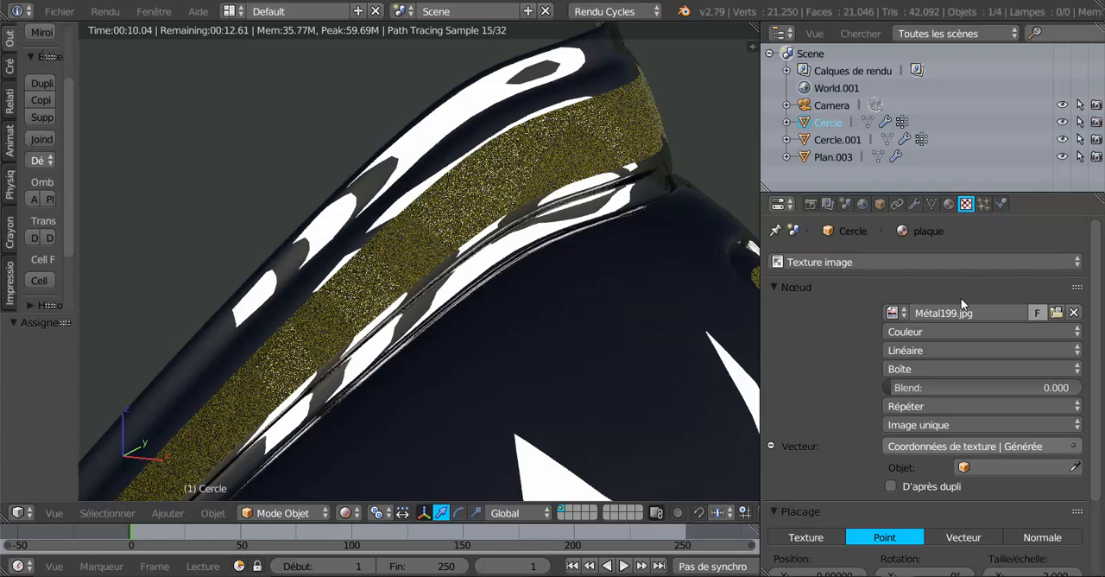
Test a metallic value of 0.501 on the plaque material and reduce it to 0.434
click(949, 204)
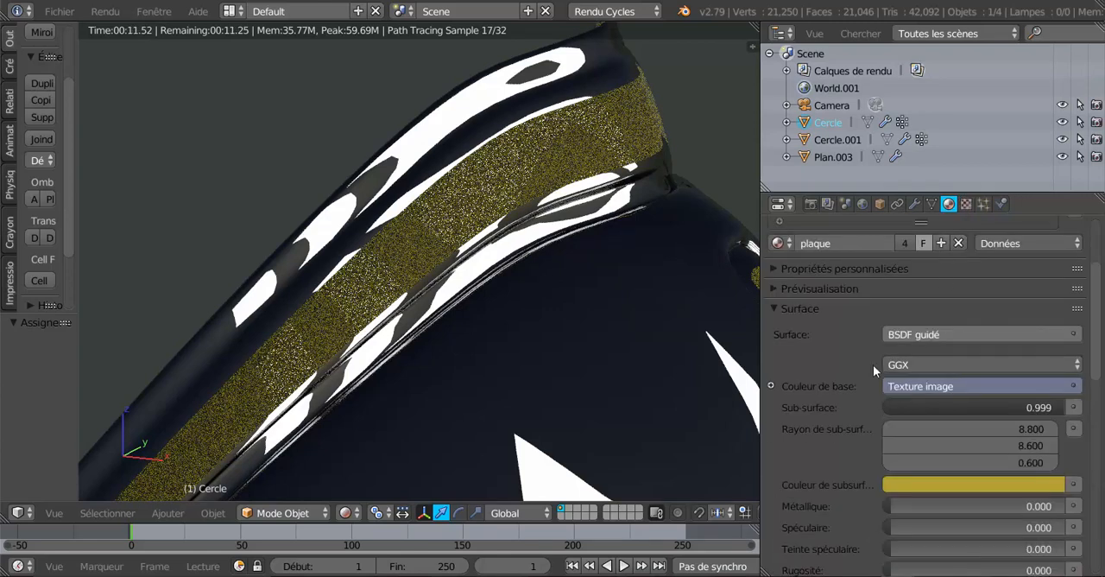
scroll(873, 364, down, 3)
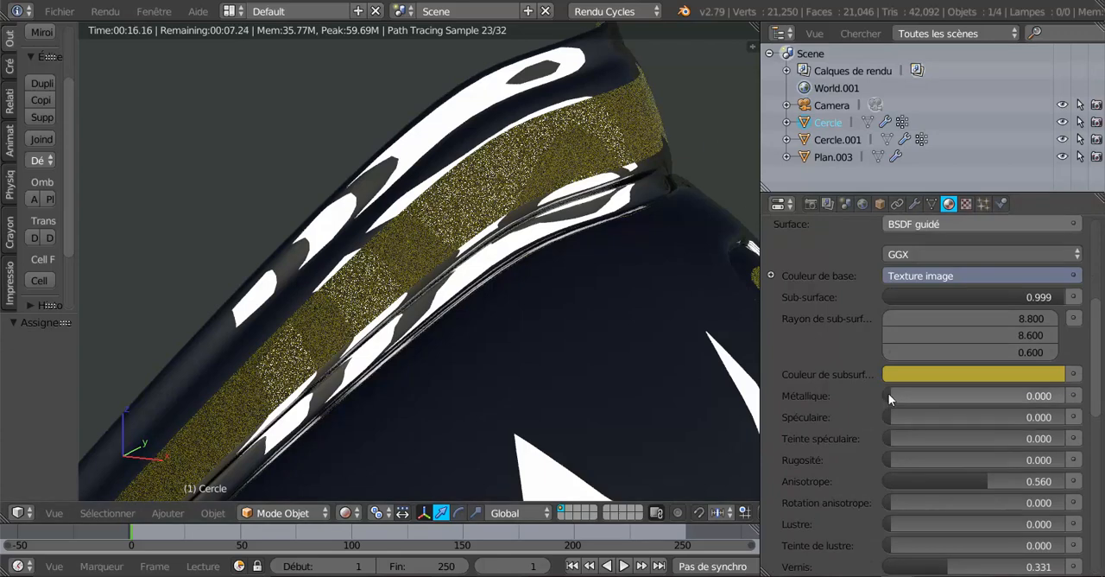
drag(889, 395, 977, 395)
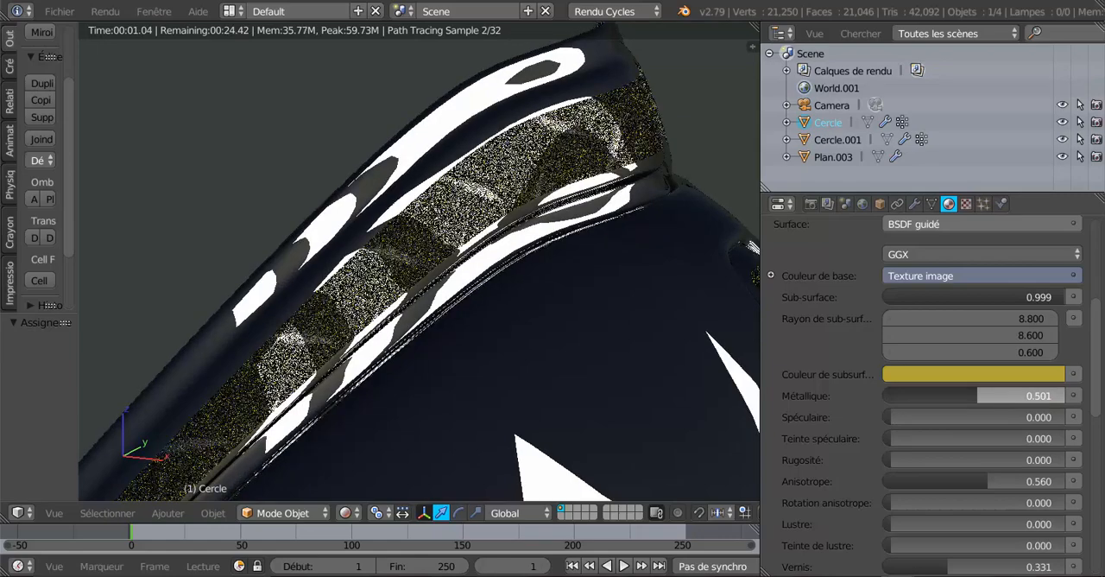
drag(977, 395, 965, 395)
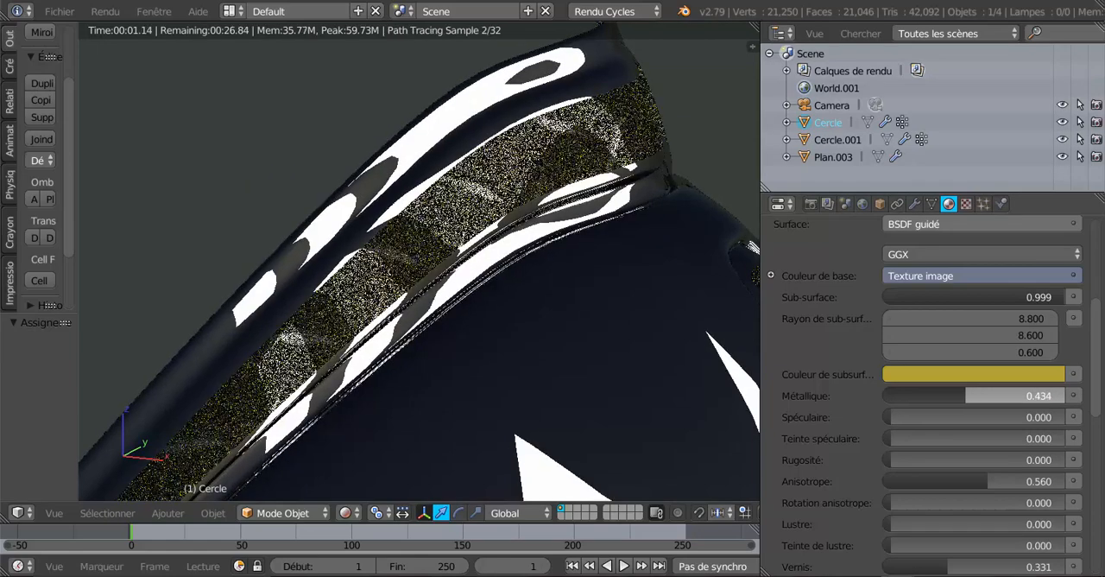
Examine the image texture on the armour's wing plate from another angle and set the plaque material's metallic to 0.682
scroll(518, 390, down, 5)
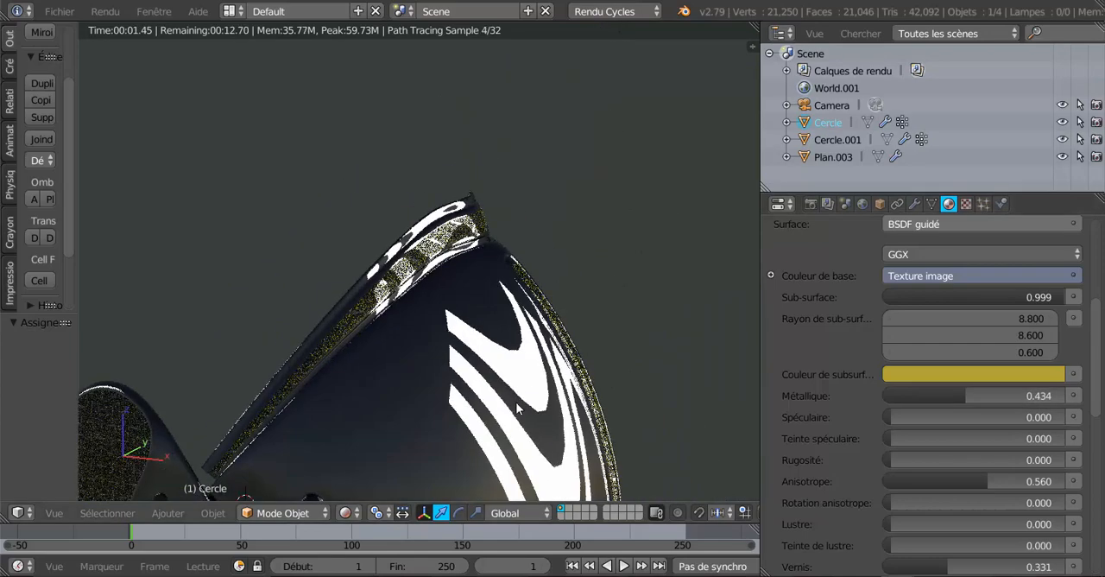
shift+middle_drag(516, 389, 630, 263)
middle_drag(534, 329, 653, 294)
scroll(581, 349, up, 2)
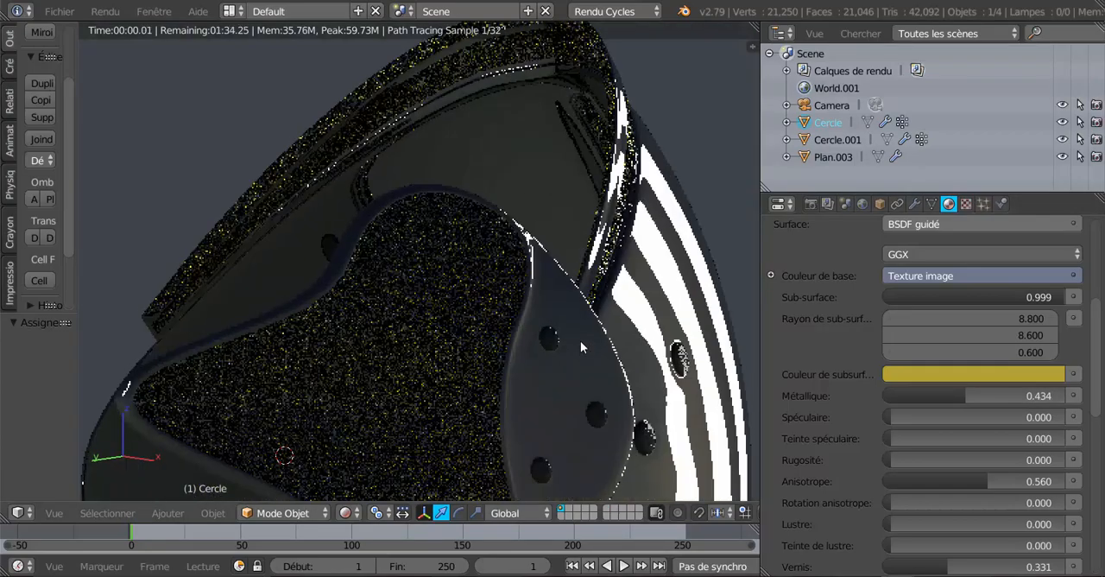
shift+middle_drag(581, 343, 591, 310)
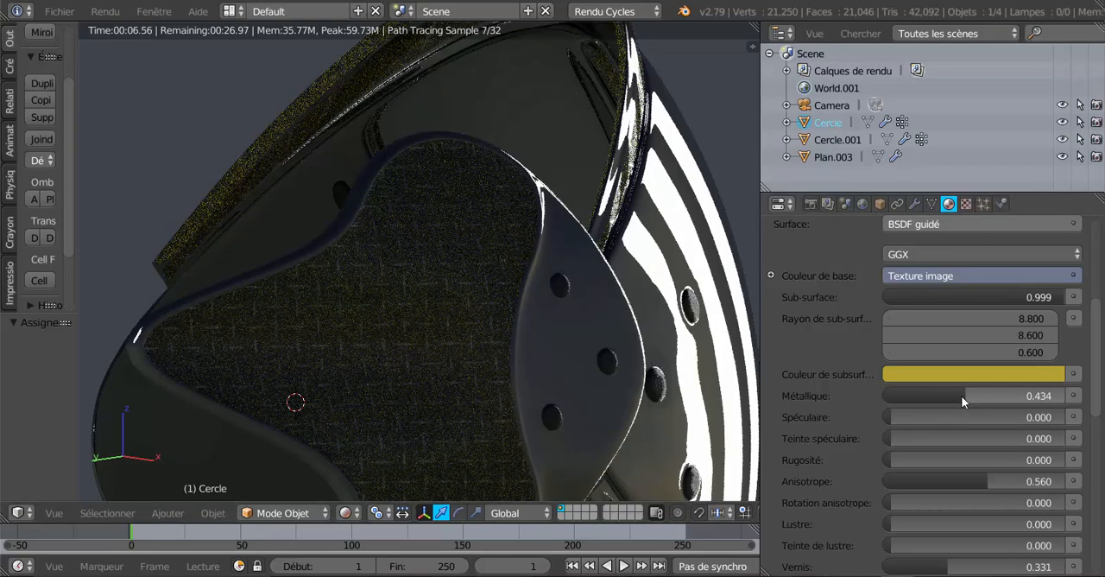
drag(961, 395, 1008, 395)
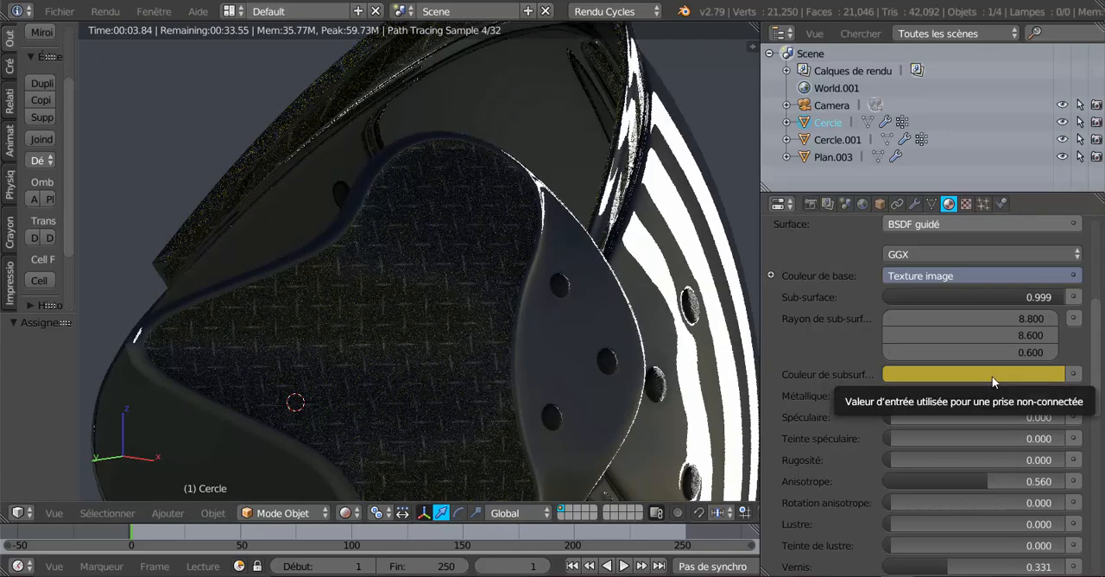
Inspect the armour from the front and set the plaque material's transmission to 0.529 and on to 0.572
scroll(992, 376, down, 4)
scroll(654, 386, down, 1)
scroll(547, 409, up, 3)
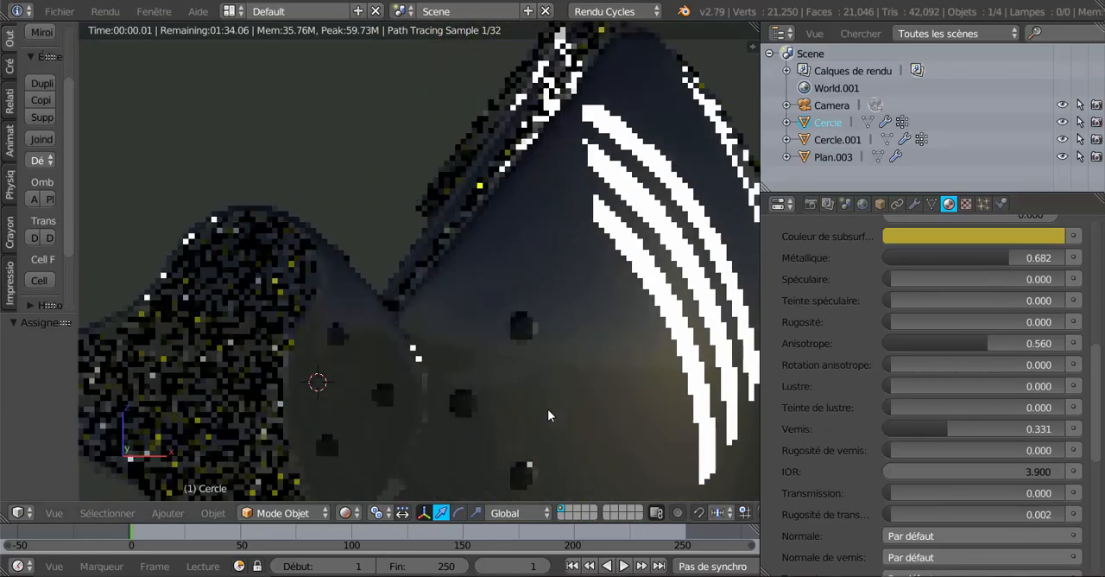
middle_drag(537, 412, 524, 418)
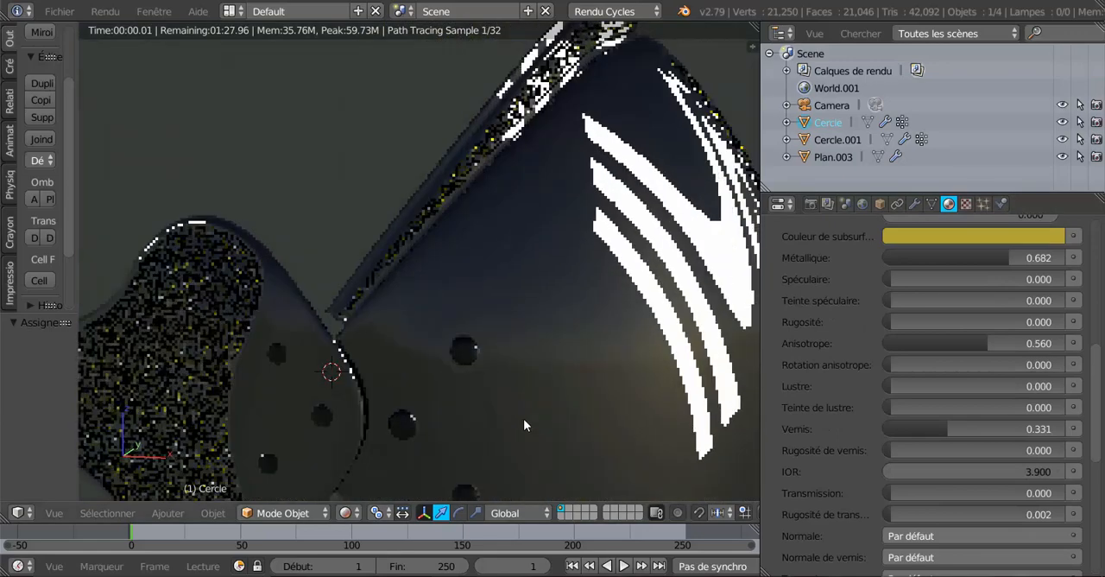
scroll(907, 443, down, 4)
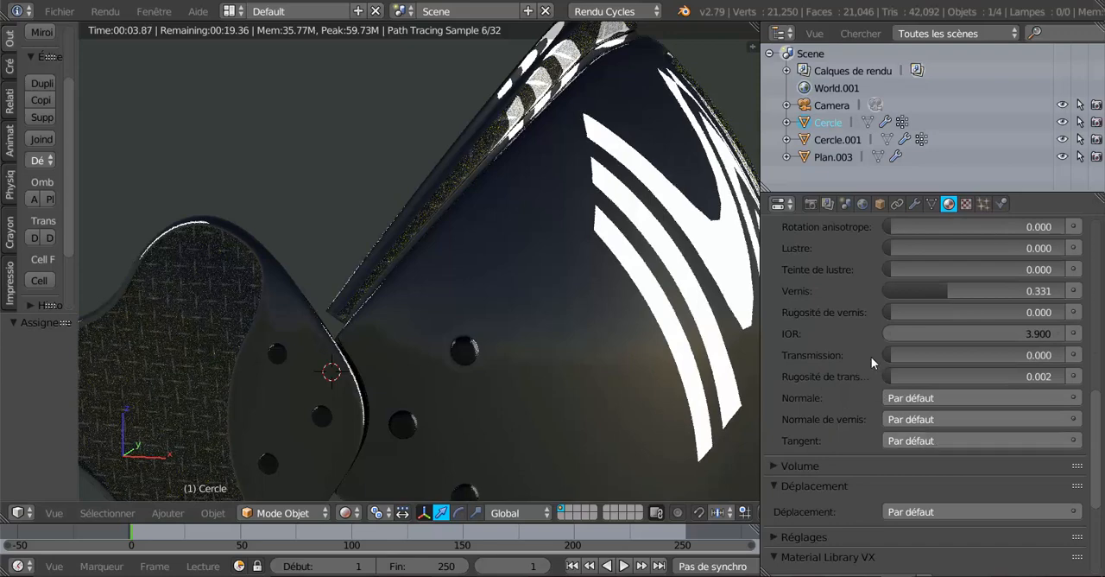
drag(888, 354, 981, 354)
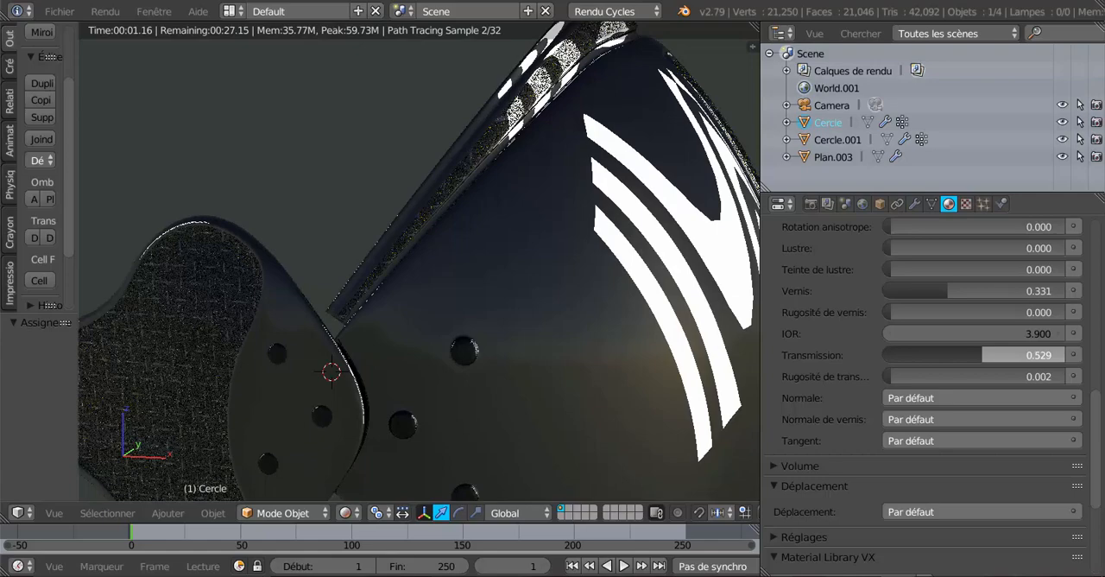
drag(981, 354, 989, 354)
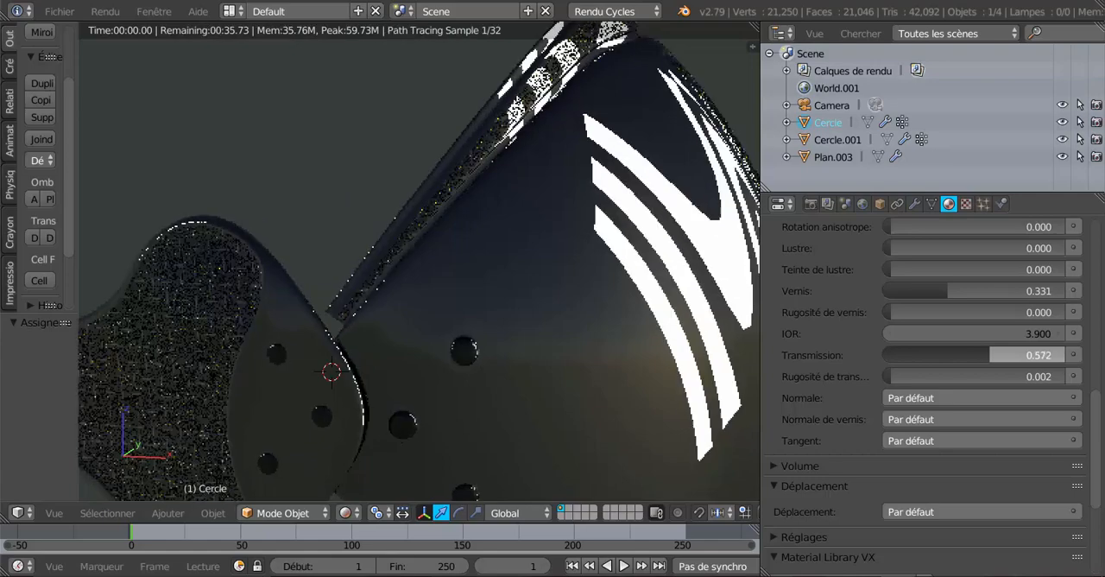
Check the rim and ridge from the side and reset the plaque material's transmission to 0.000
mouse_move(474, 403)
middle_down()
mouse_move(523, 397)
mouse_move(491, 415)
middle_up()
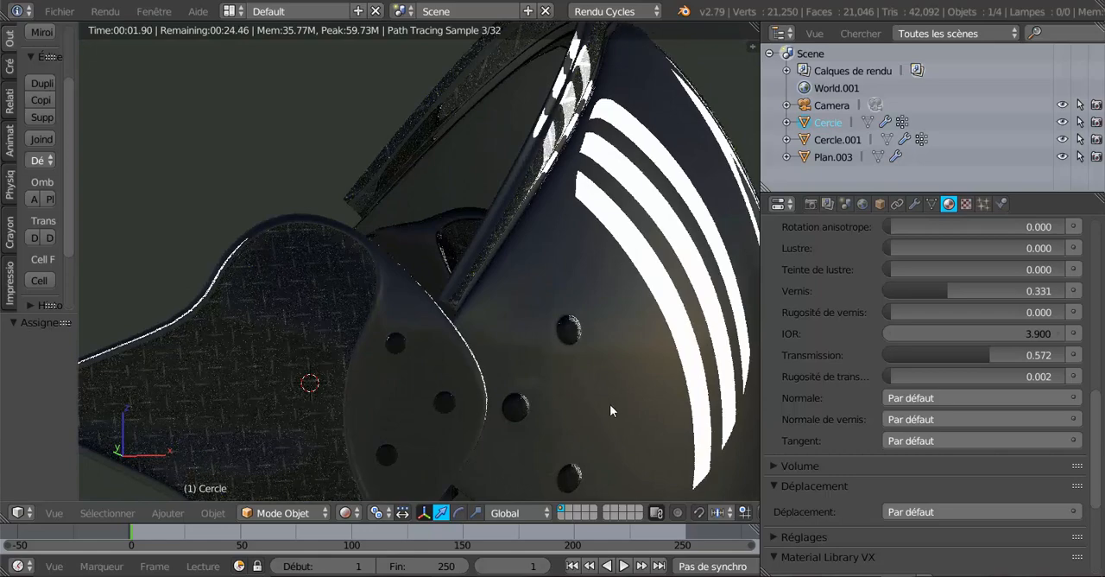
middle_drag(610, 405, 468, 450)
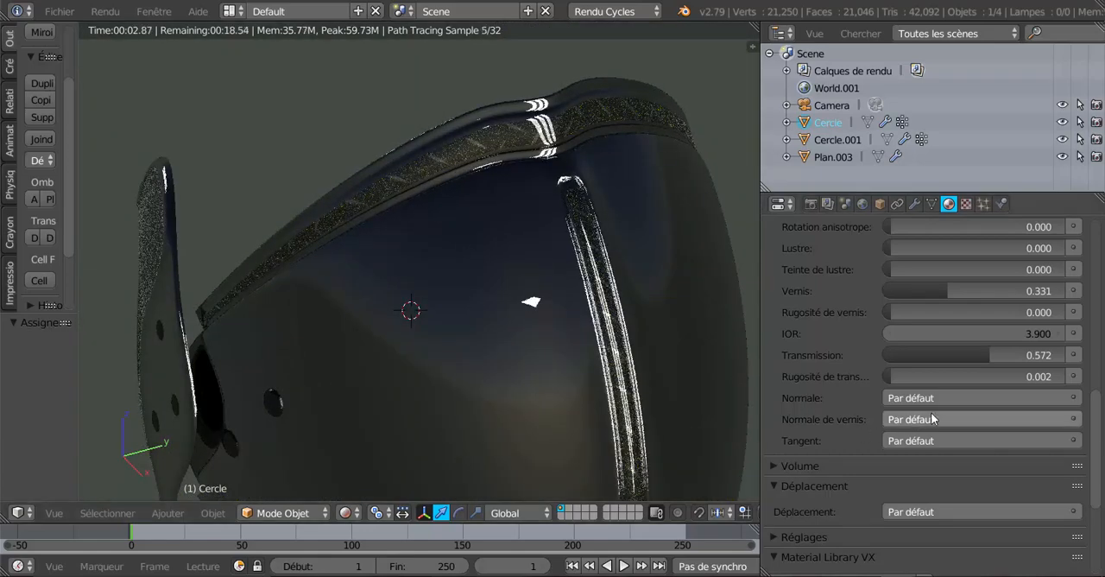
drag(985, 352, 823, 370)
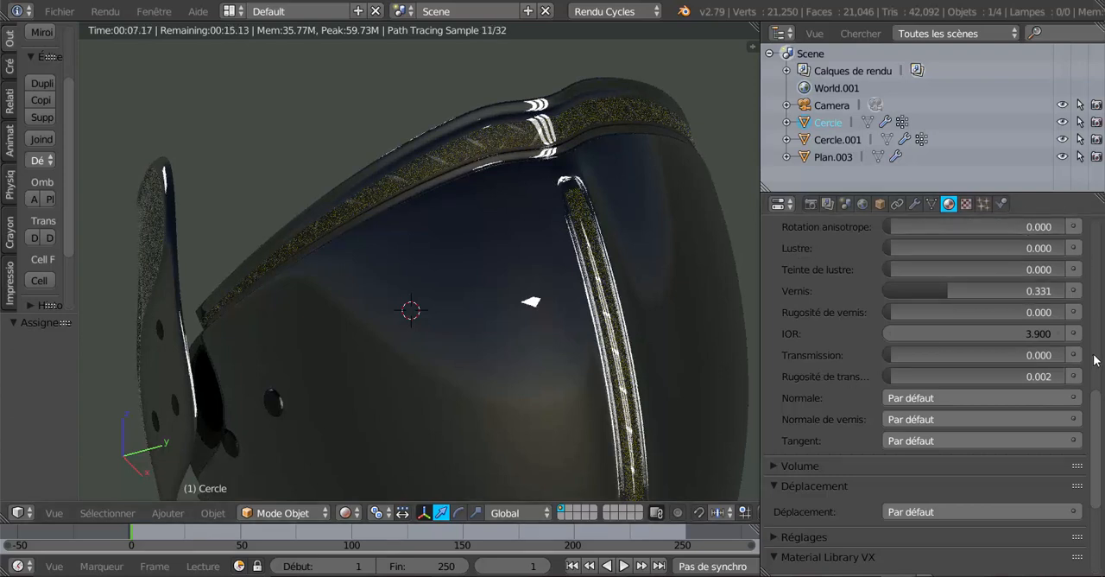
Try damassée 2.jpg from the Métal folder as the plaque material's image texture
scroll(1097, 363, up, 5)
scroll(1098, 302, up, 7)
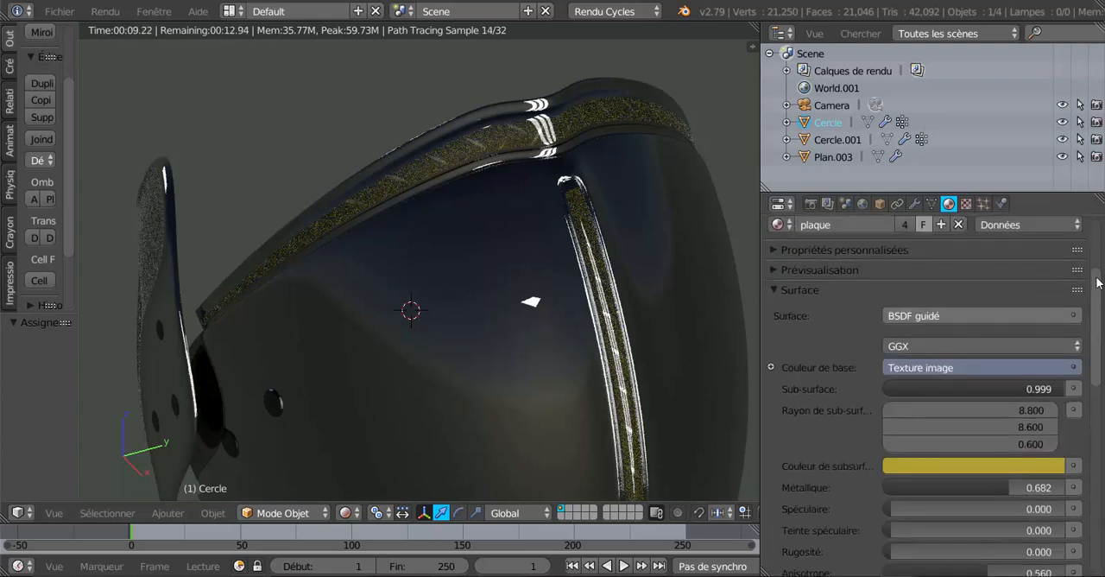
click(967, 205)
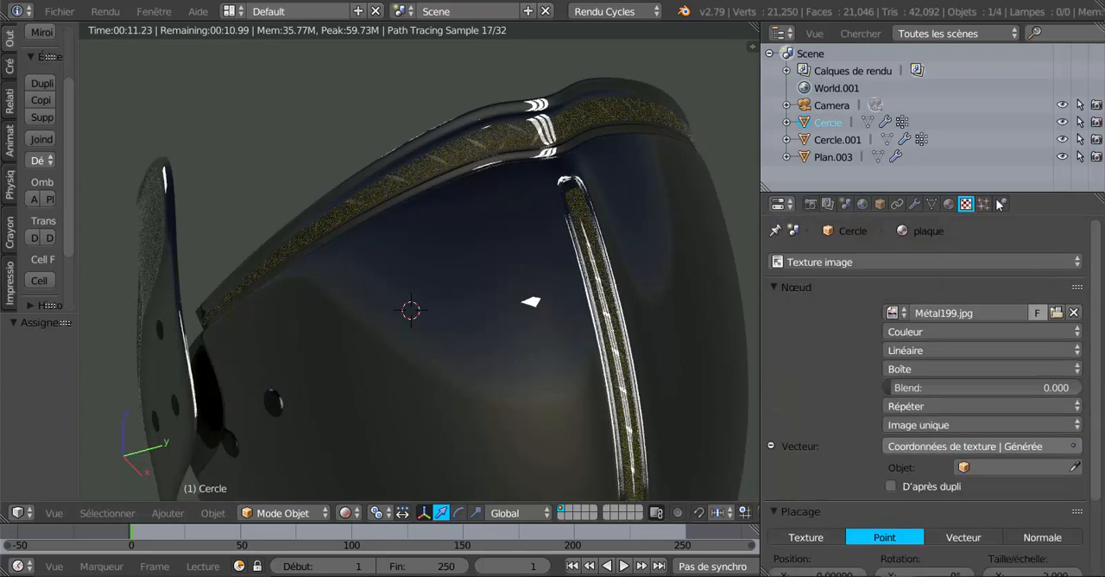
click(1061, 312)
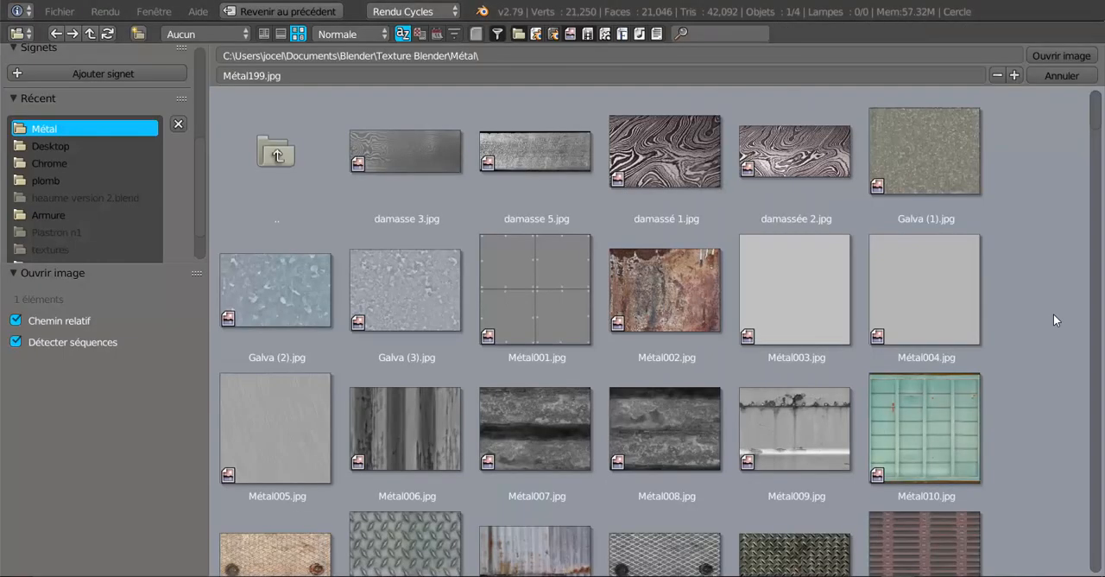
scroll(1049, 319, down, 5)
scroll(1049, 319, up, 5)
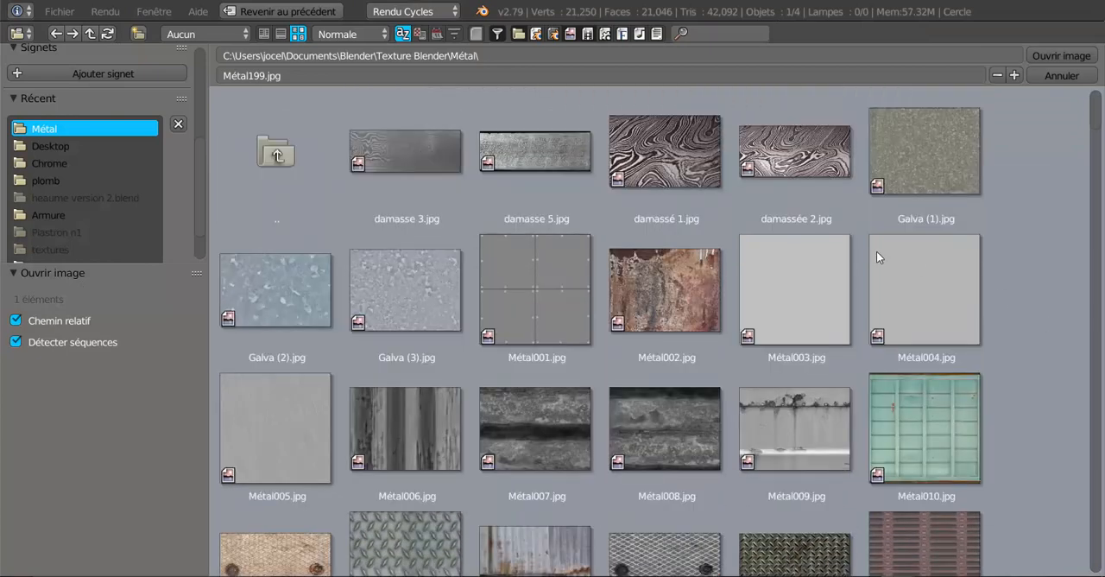
click(782, 152)
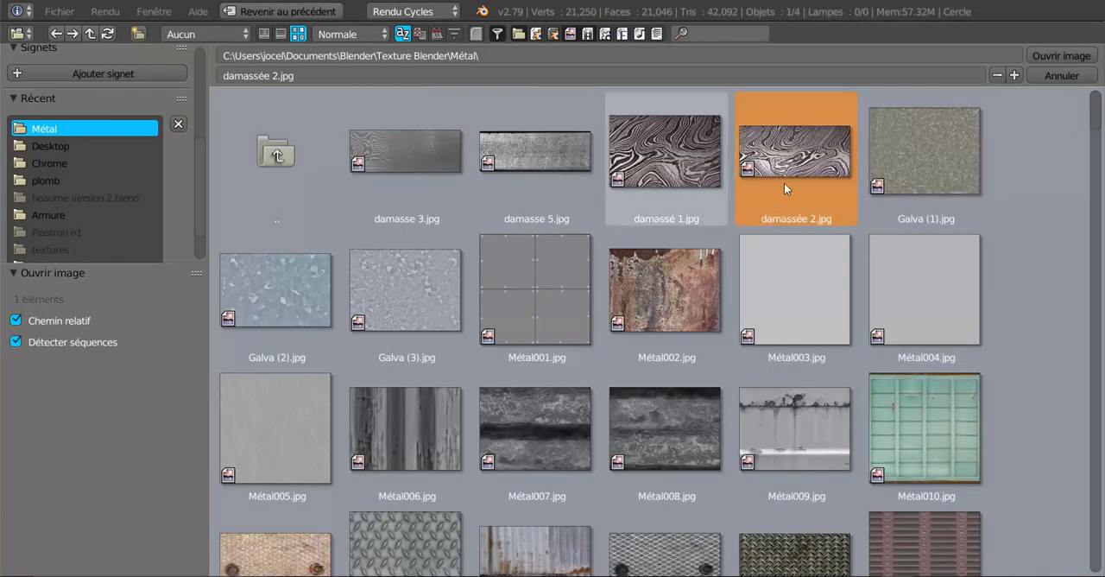
click(1043, 56)
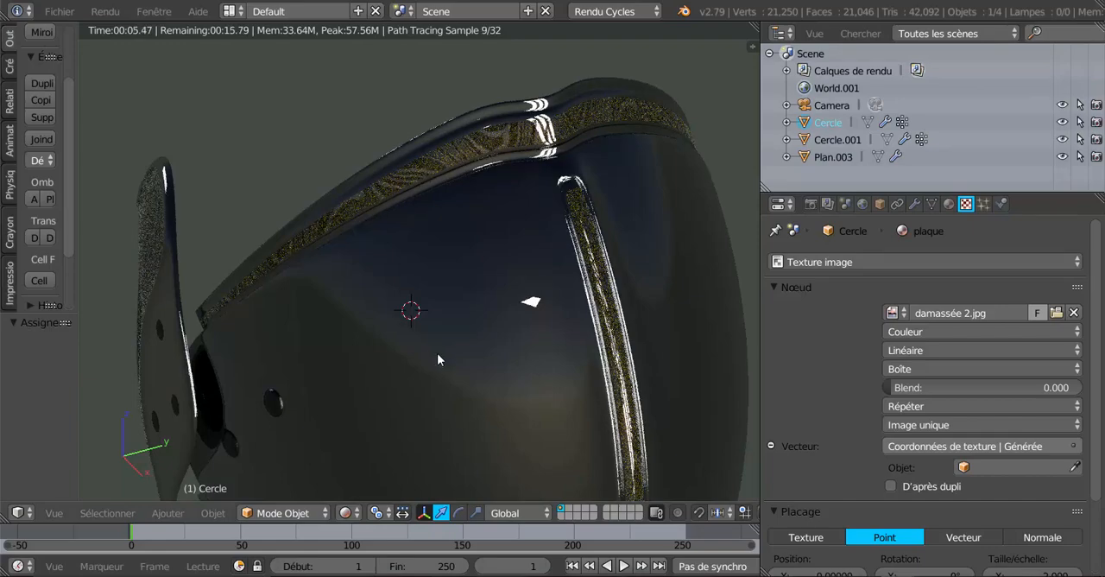
Raise the world background strength to 2.500 and inspect the armour's plates from the side under the brighter light
middle_drag(445, 398, 543, 342)
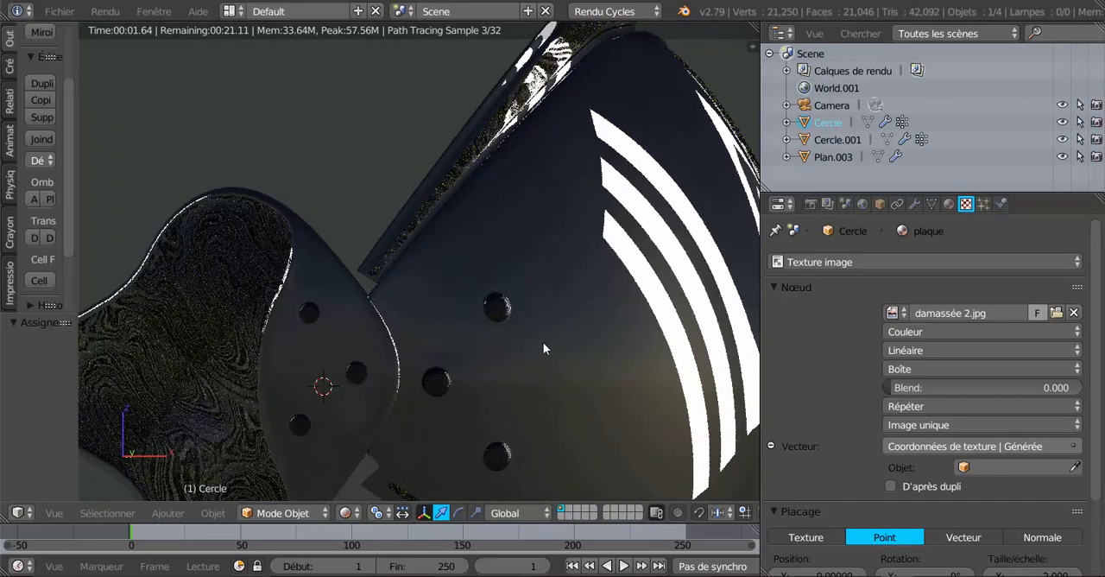
scroll(543, 342, down, 1)
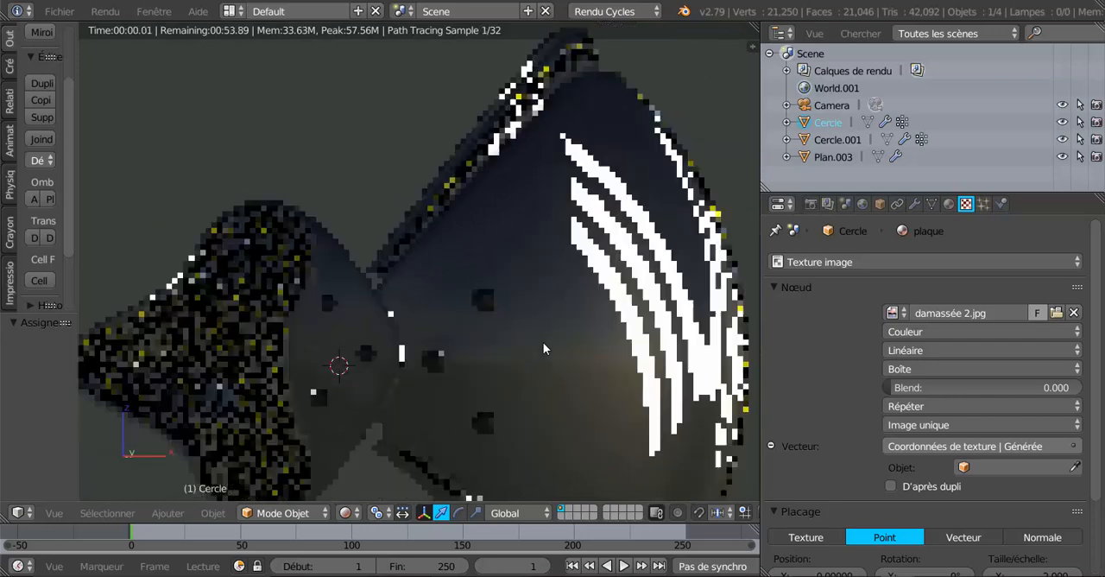
click(863, 204)
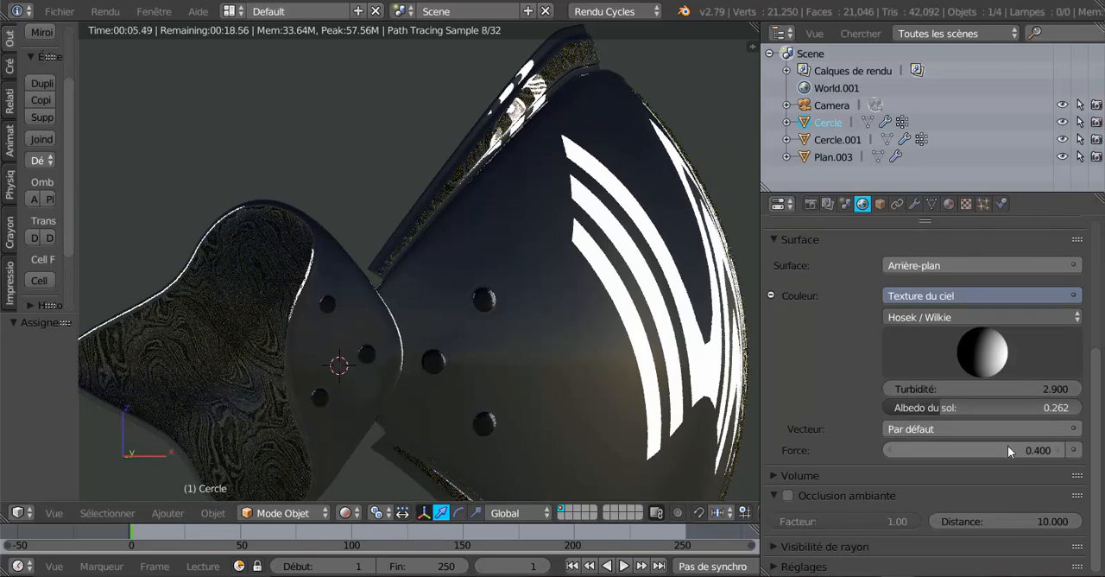
drag(1026, 446, 1079, 450)
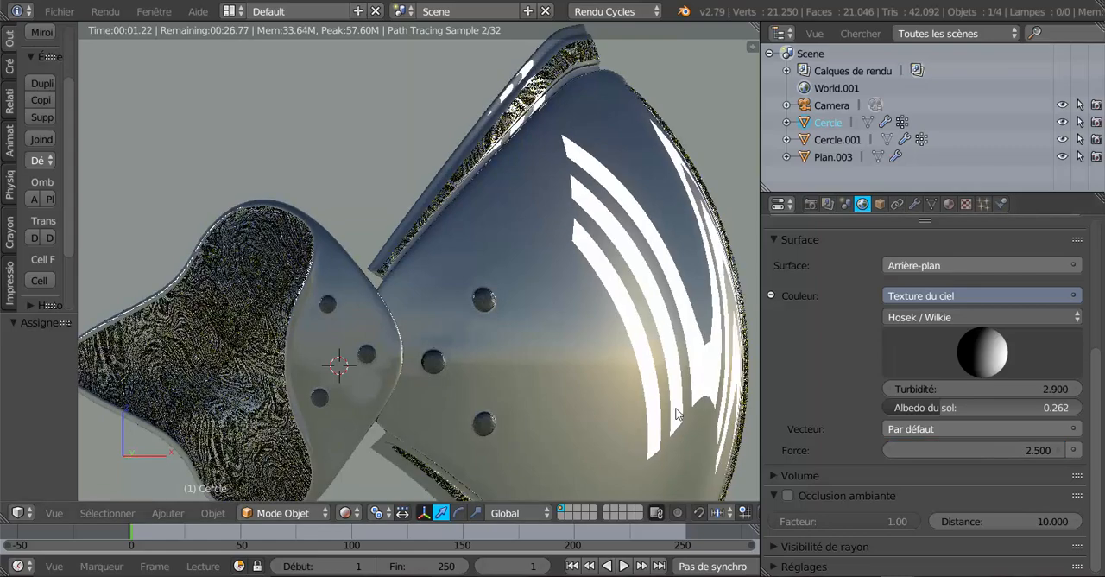
scroll(675, 414, down, 3)
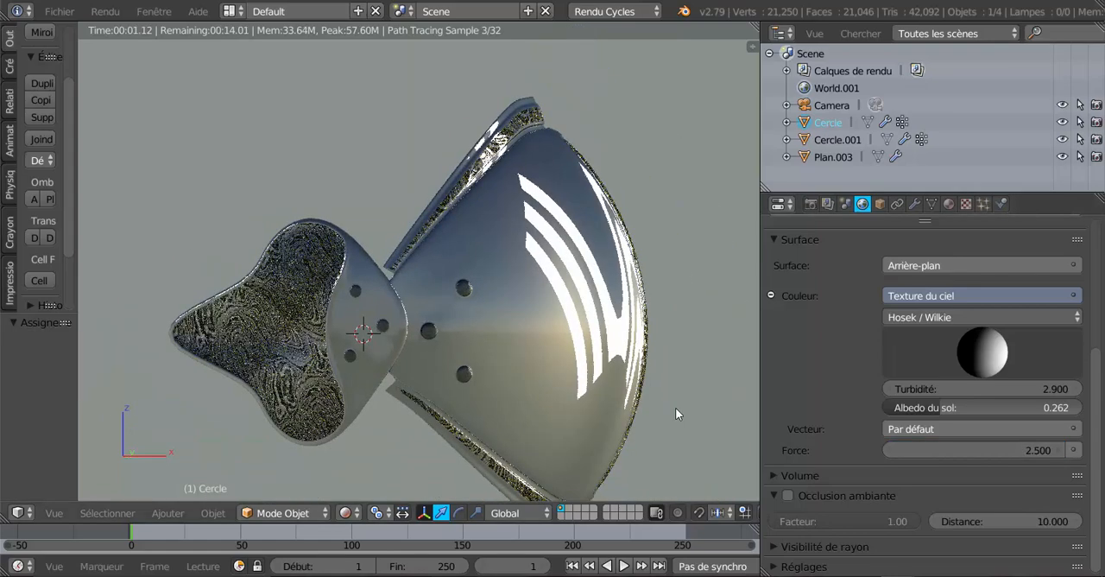
middle_drag(649, 412, 614, 418)
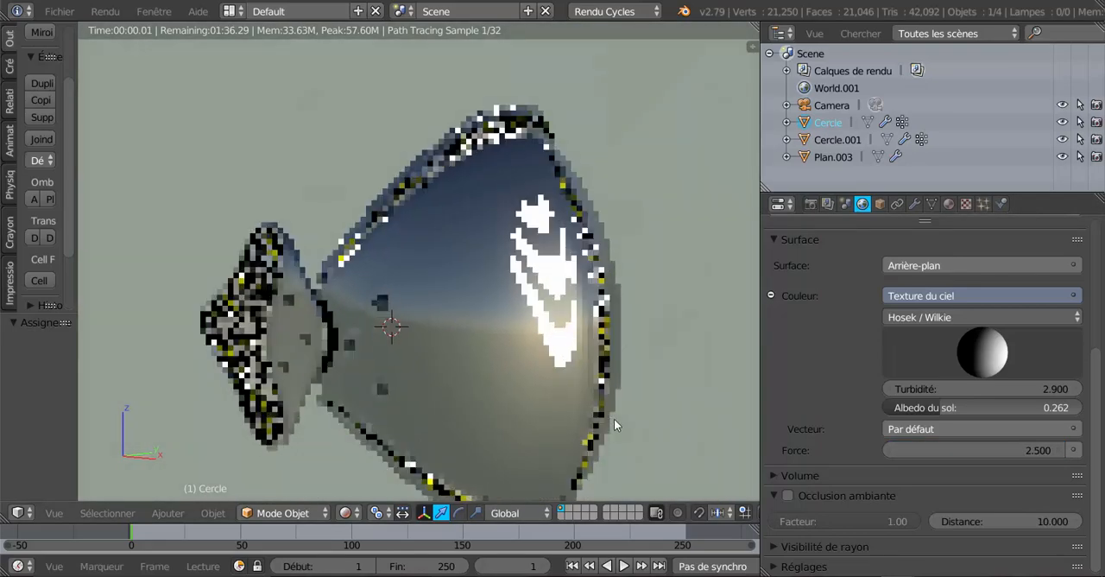
scroll(683, 414, up, 1)
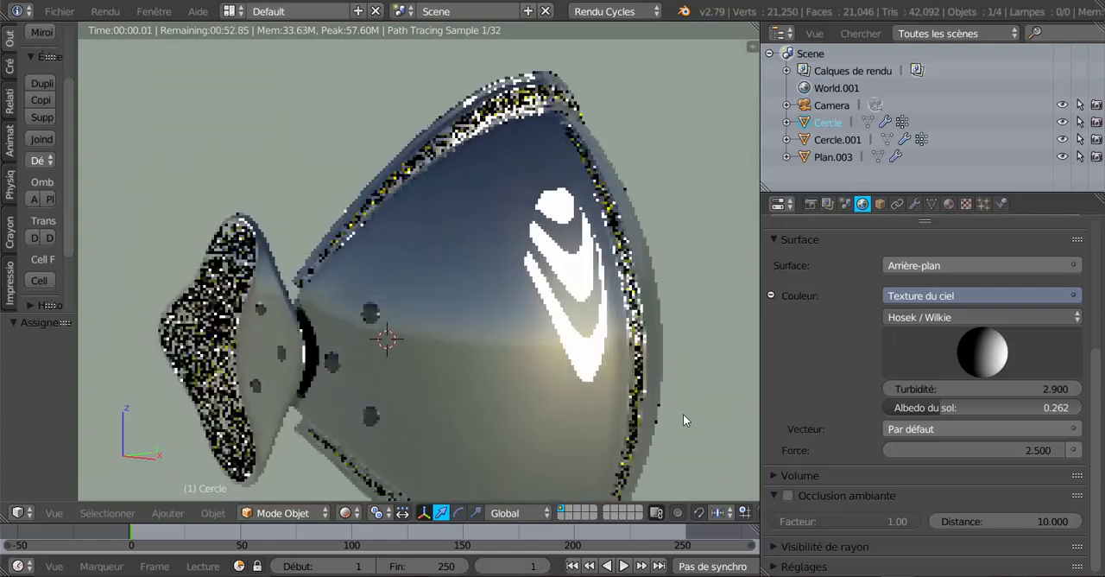
scroll(683, 420, up, 1)
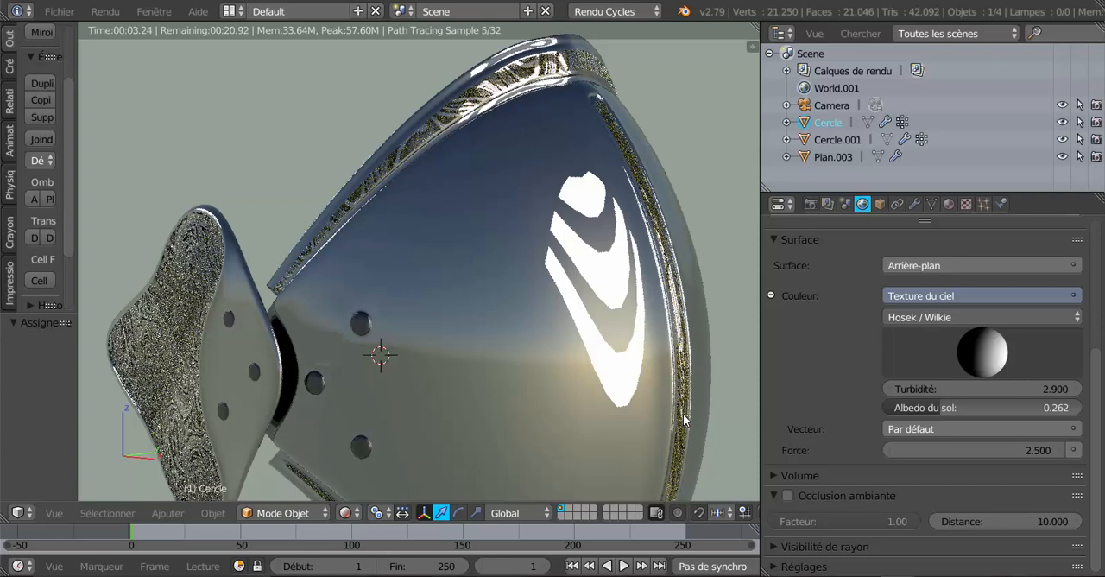
Try Métal021.jpg as the plaque material's image texture
drag(1099, 377, 1097, 244)
click(949, 205)
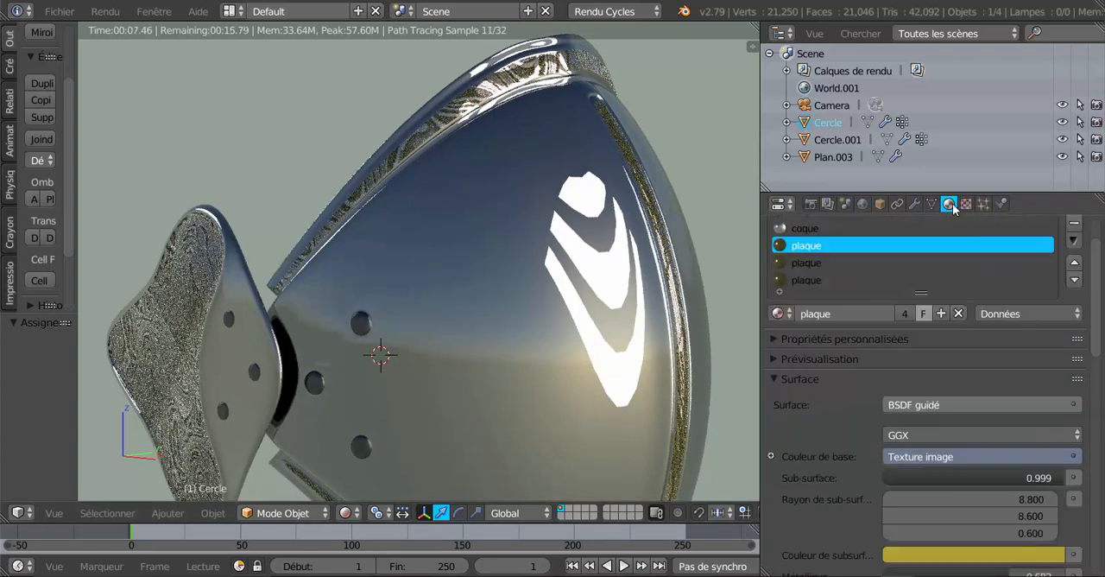
scroll(1014, 440, down, 6)
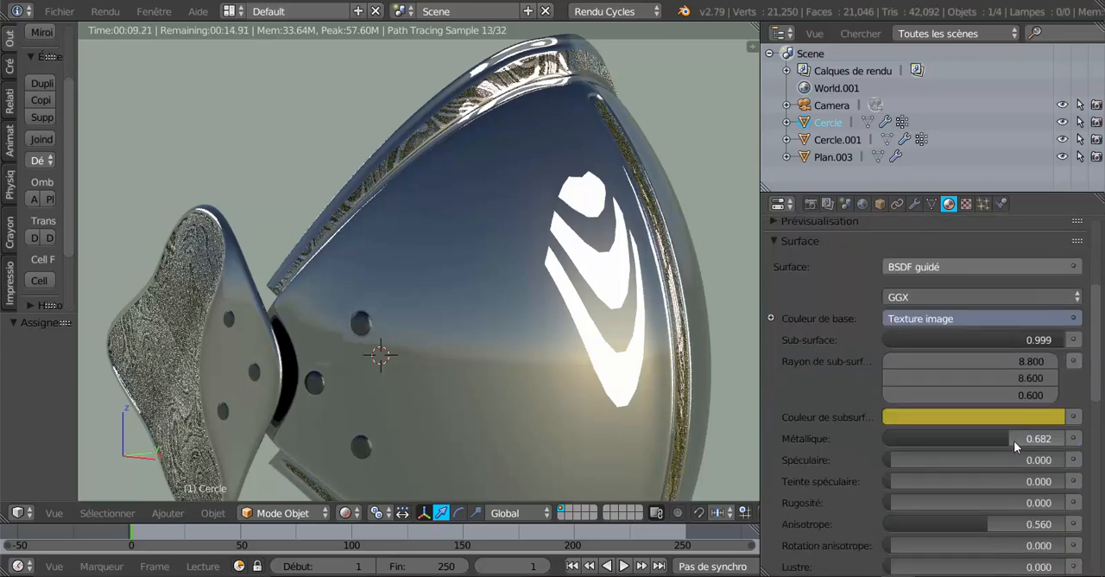
scroll(982, 340, up, 2)
click(967, 204)
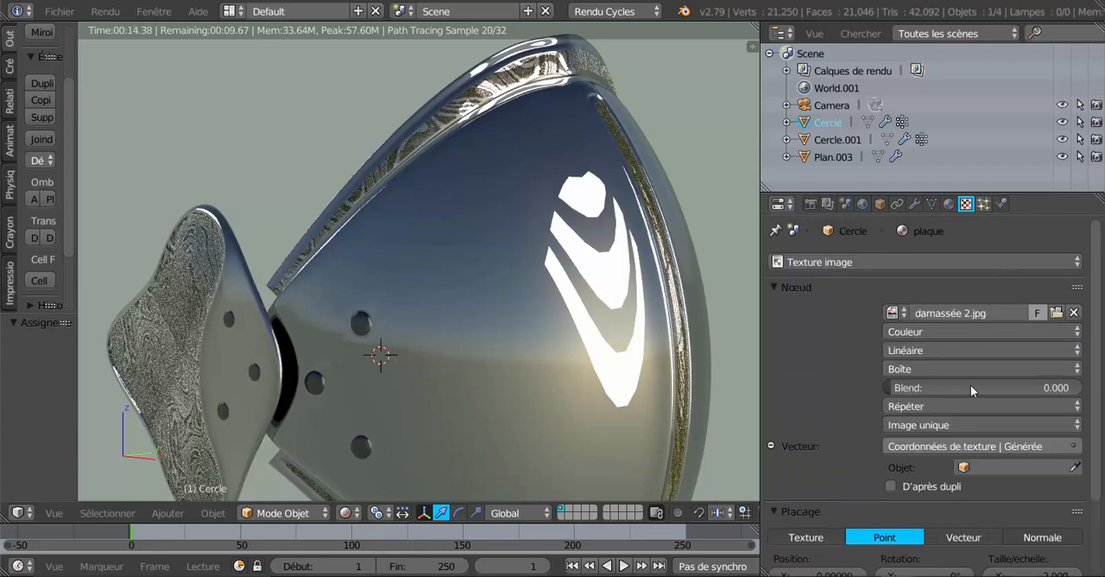
click(1057, 313)
scroll(1058, 315, down, 5)
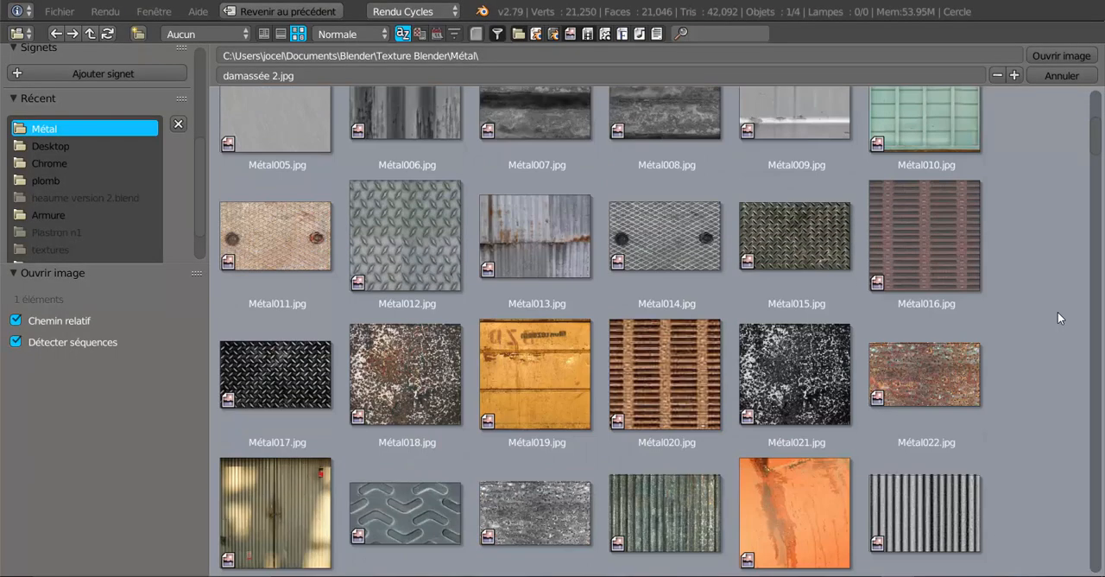
click(832, 368)
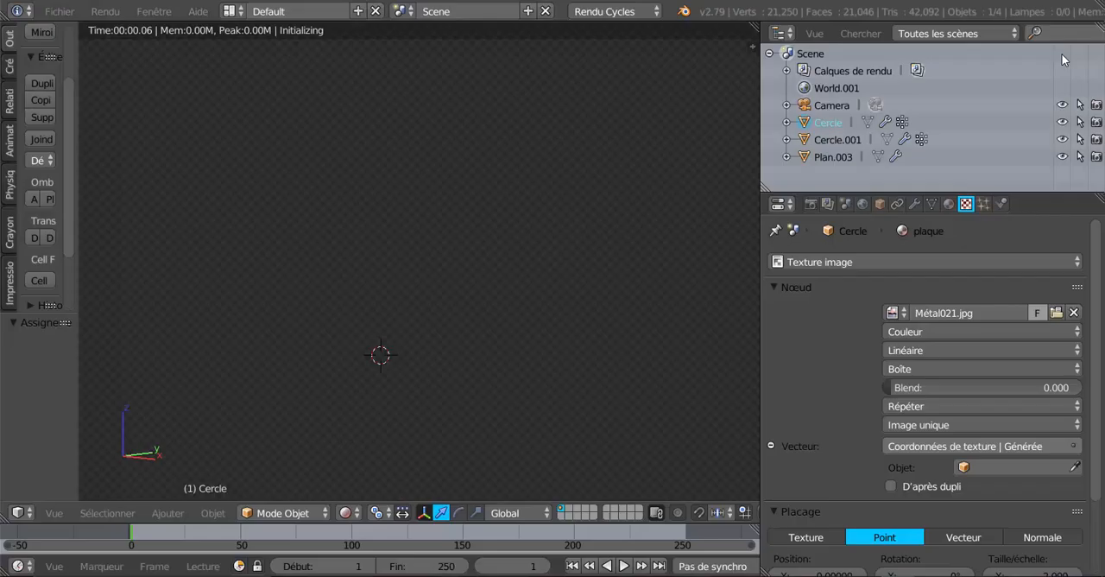
click(1061, 55)
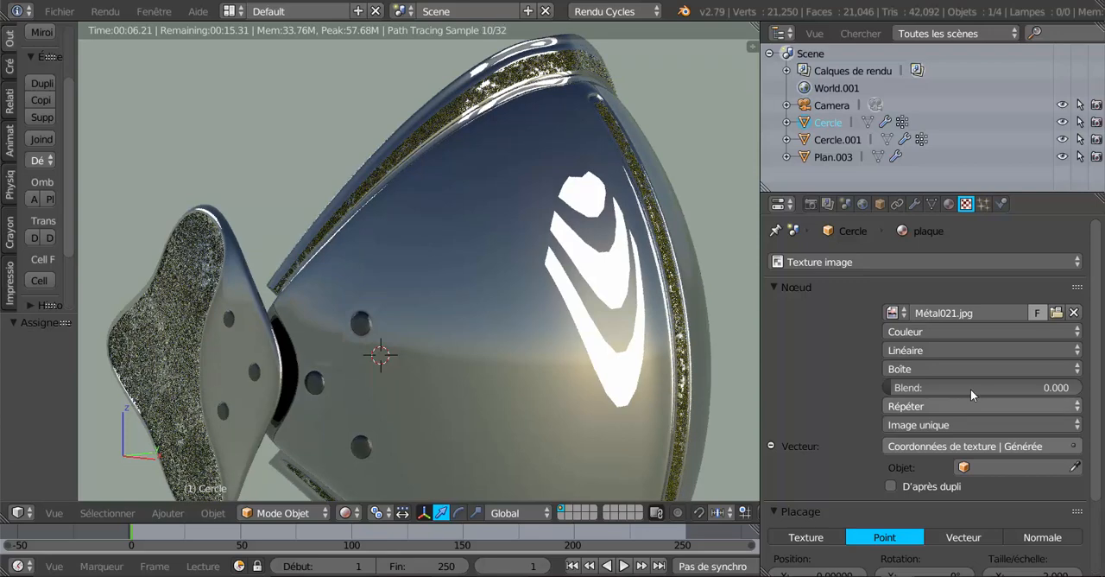
Load Métal020.jpg as the plaque material's image texture and inspect it on the wing plate
click(1056, 312)
scroll(771, 317, down, 8)
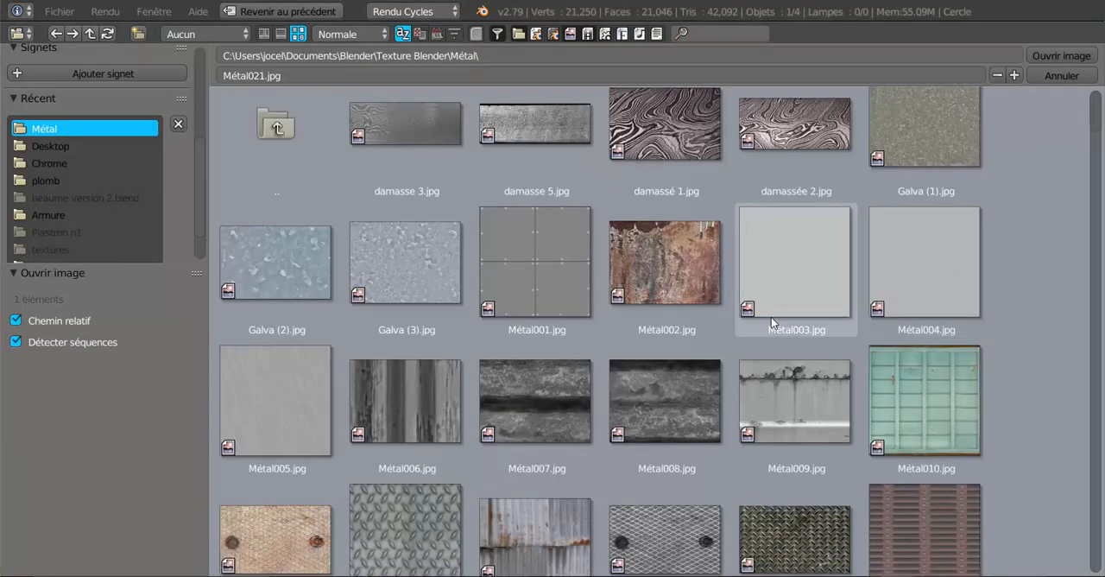
click(629, 360)
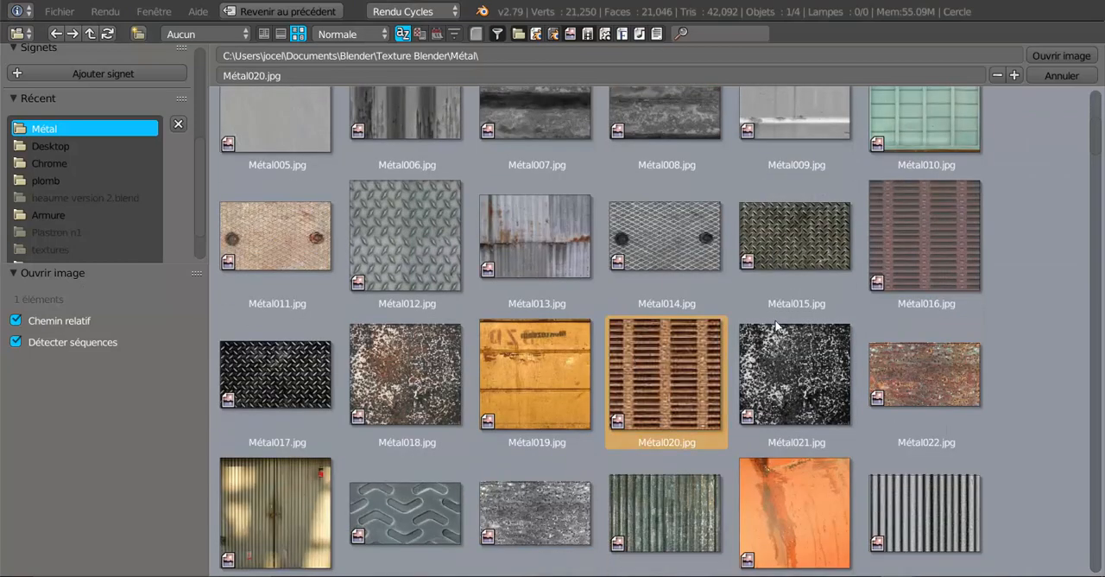
click(1058, 52)
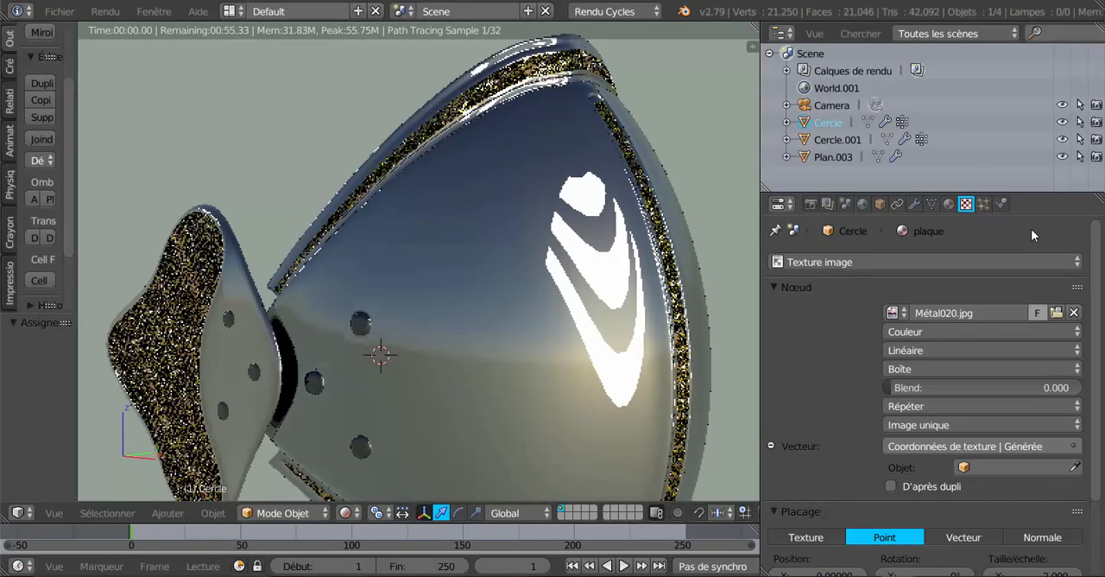
middle_drag(703, 357, 731, 350)
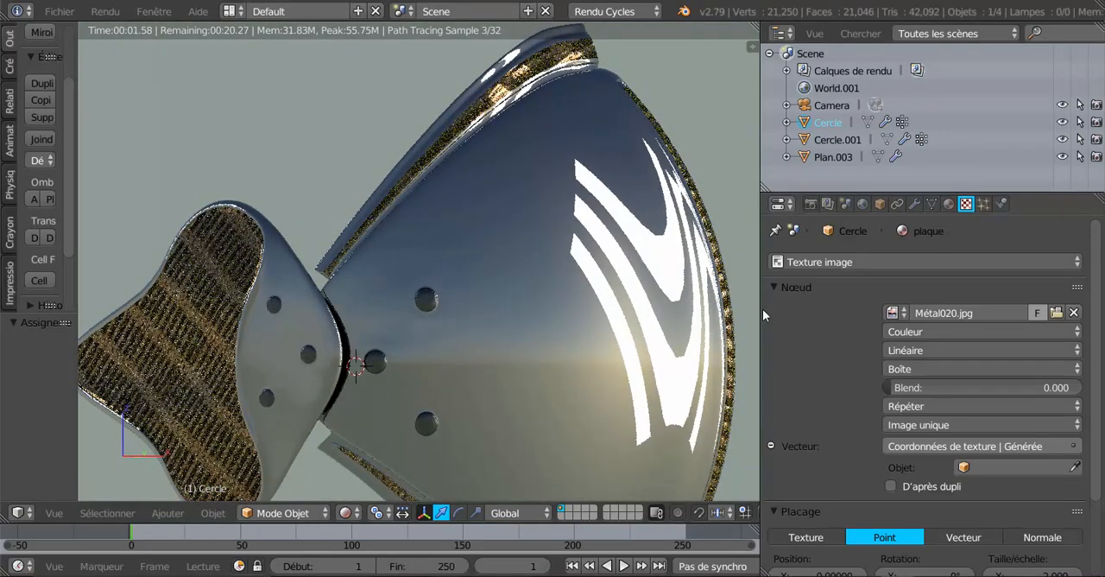
middle_drag(636, 316, 619, 348)
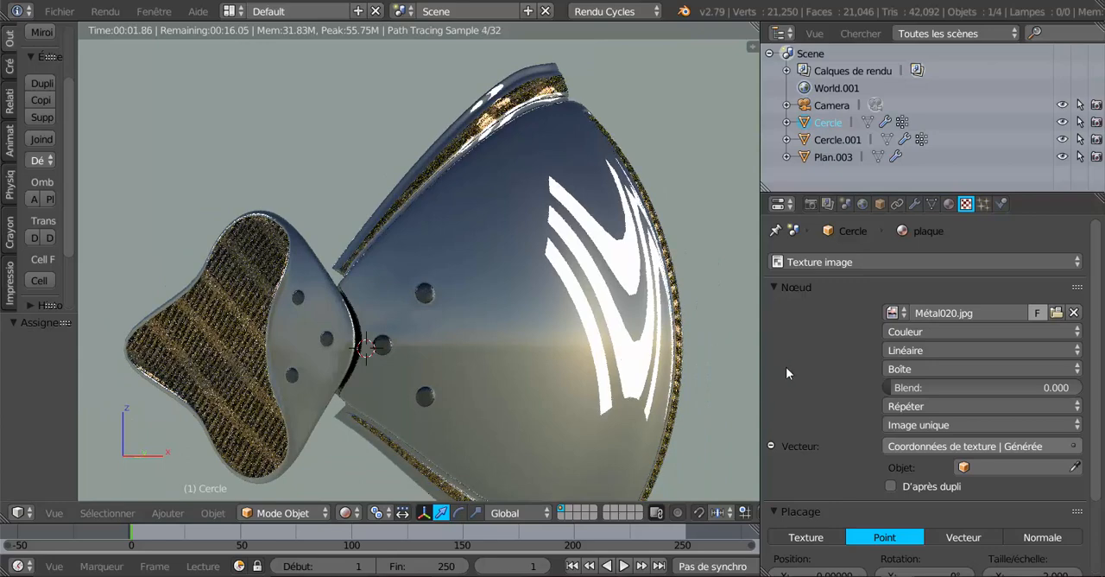
Test Réflexion texture coordinates as the image texture's vector and return to Générée
click(953, 447)
click(604, 409)
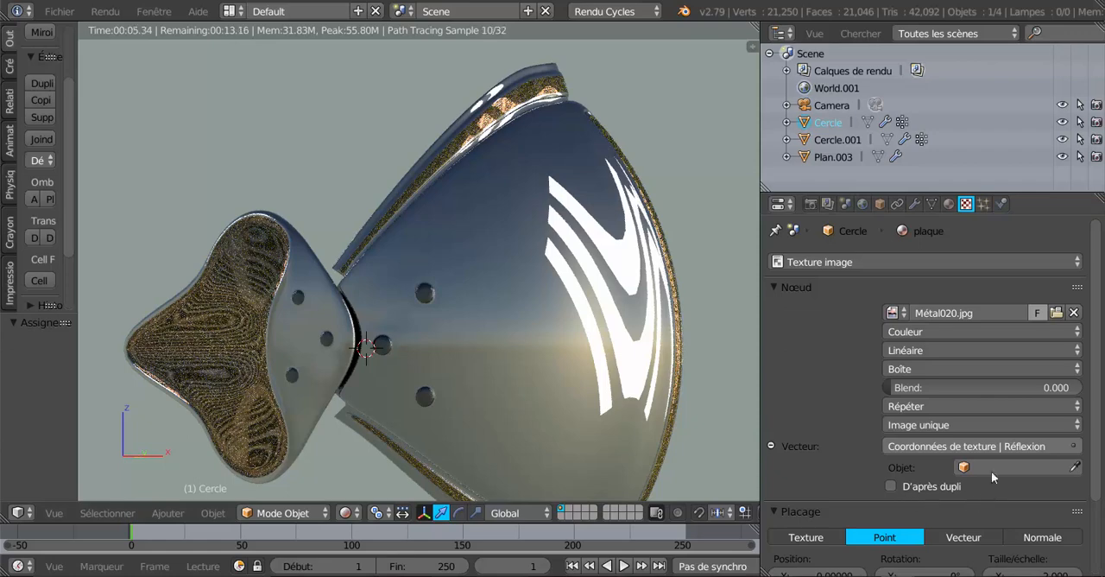
click(990, 447)
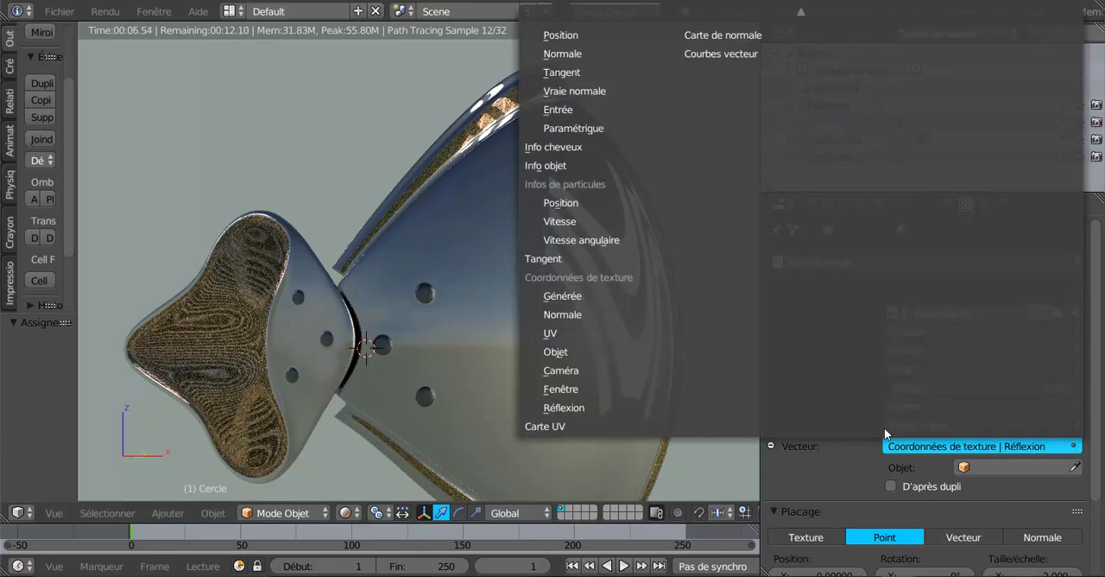
click(606, 297)
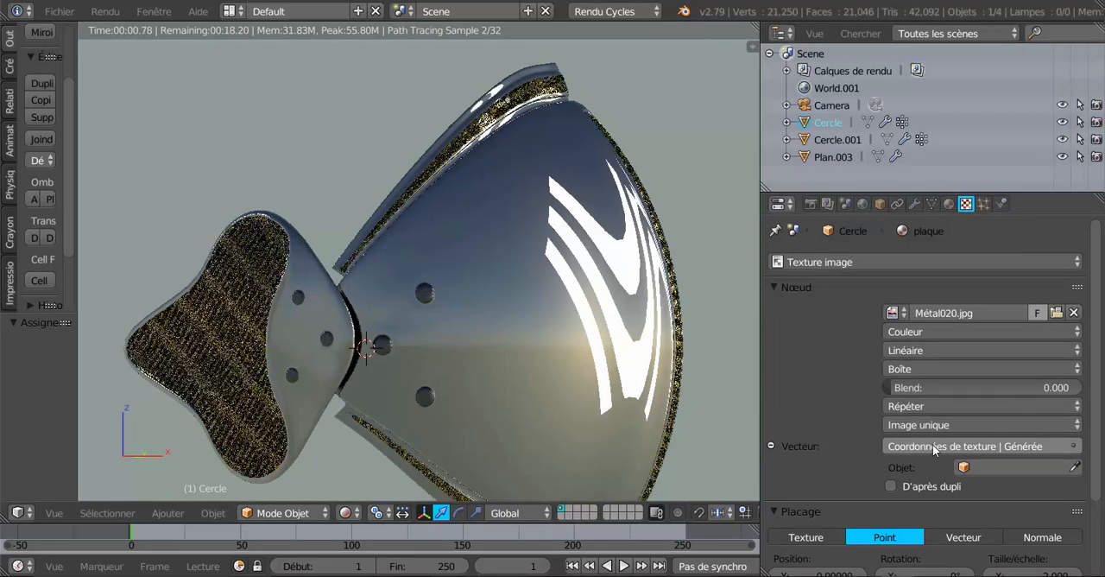
Set the vector of plaque's image texture to the Réflexion texture coordinates
click(935, 448)
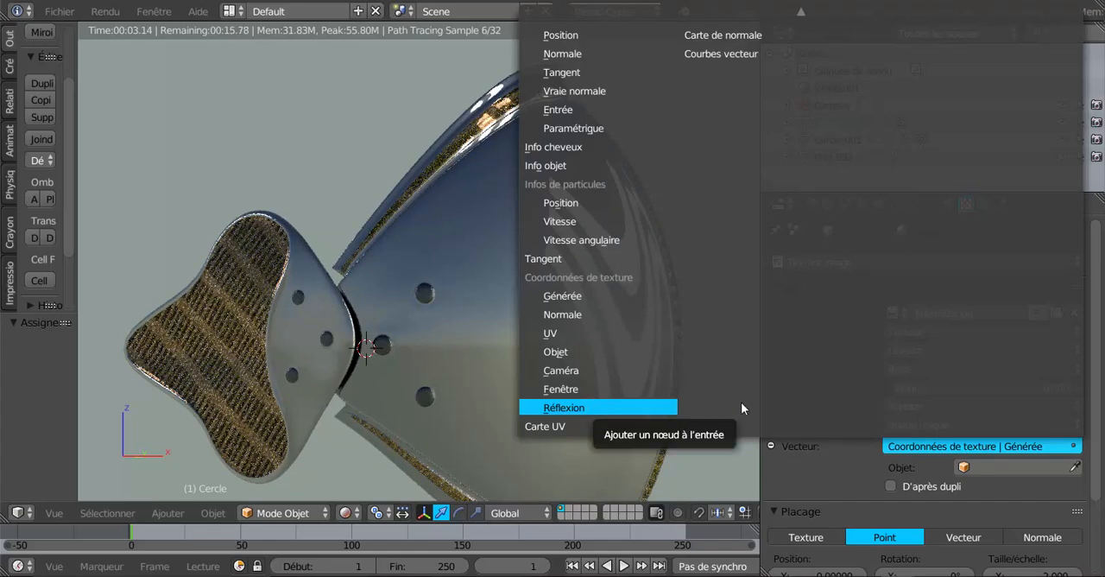
click(977, 453)
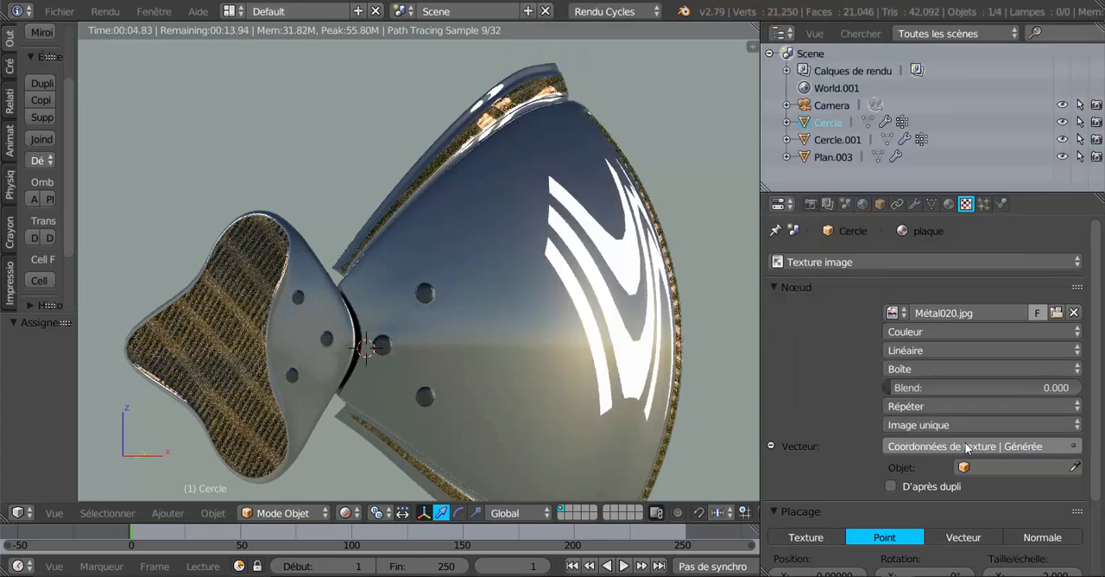
click(967, 446)
click(654, 408)
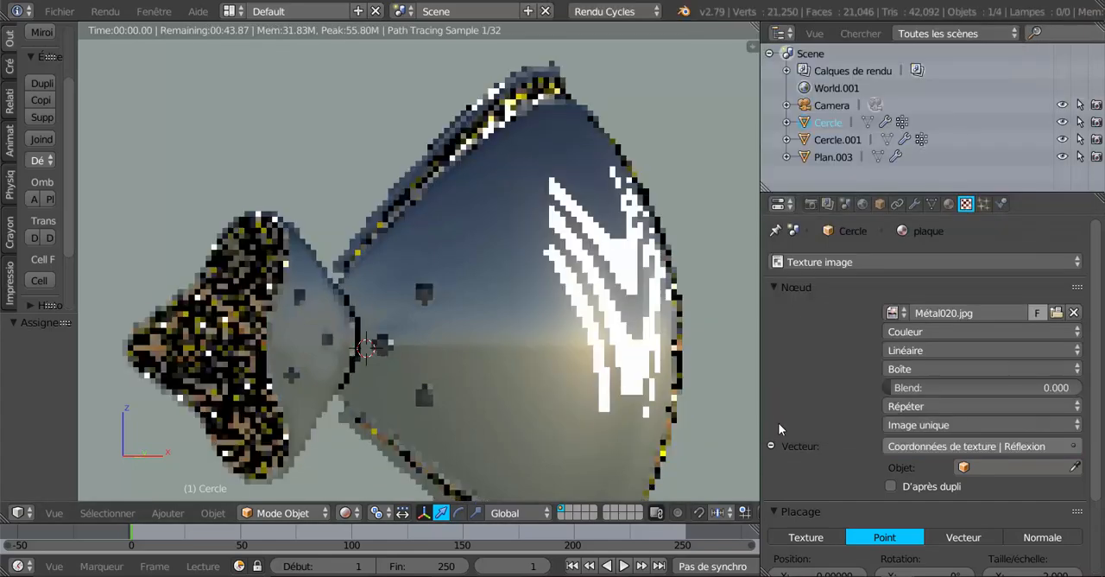
Test the Sphère projection on plaque's image texture, settle on Plat, and set the interpolation to Smart
click(940, 367)
click(940, 318)
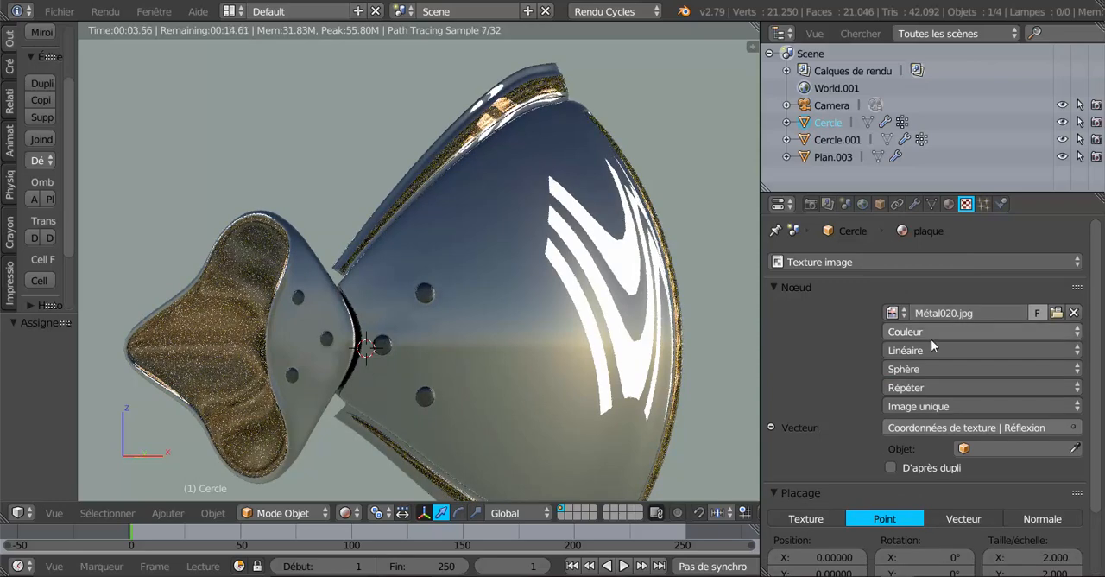
click(936, 368)
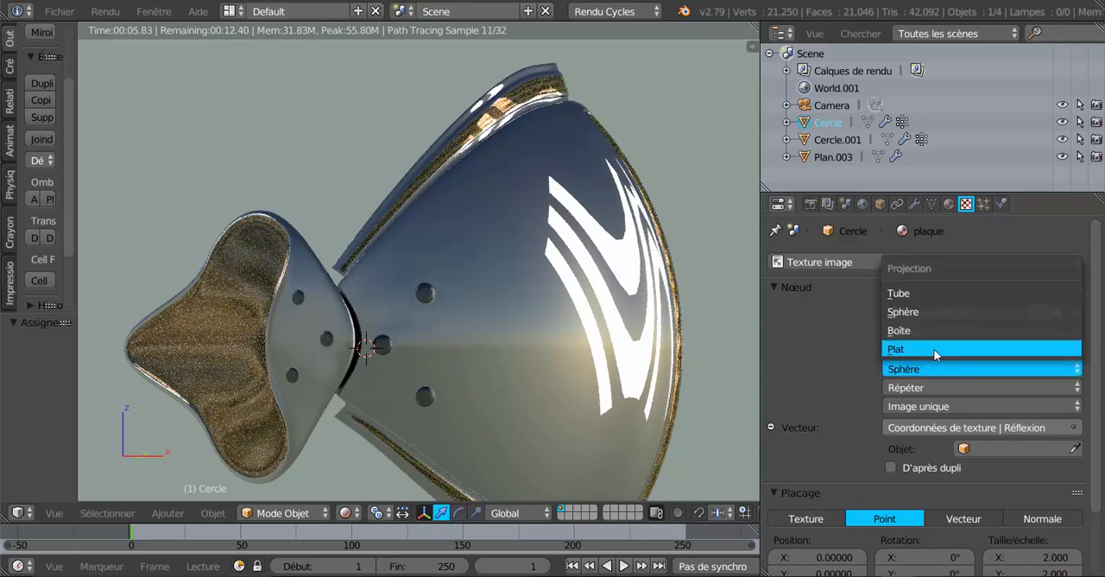
click(933, 348)
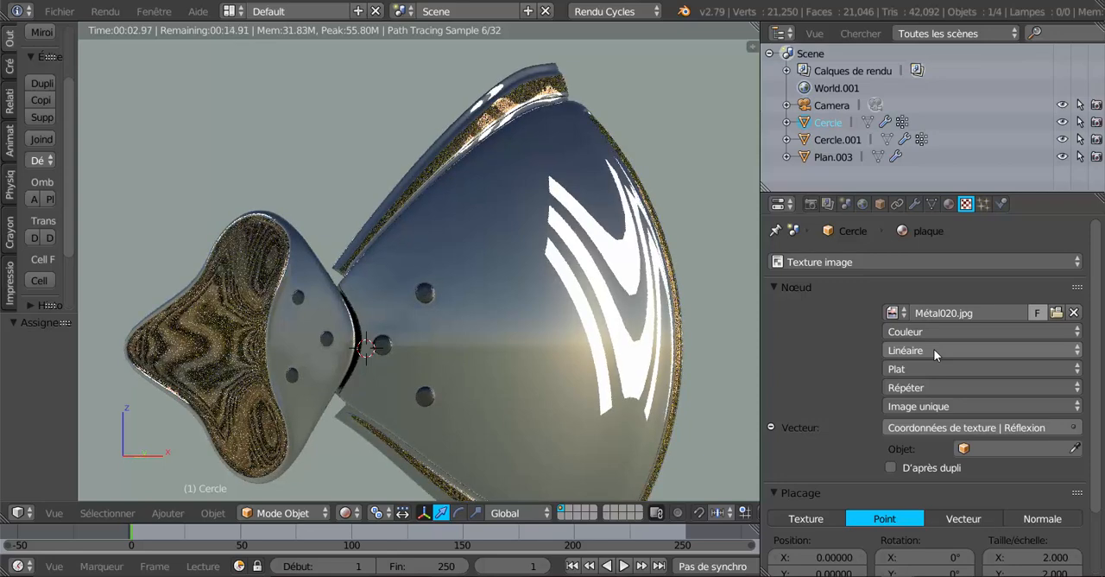
click(934, 349)
click(934, 273)
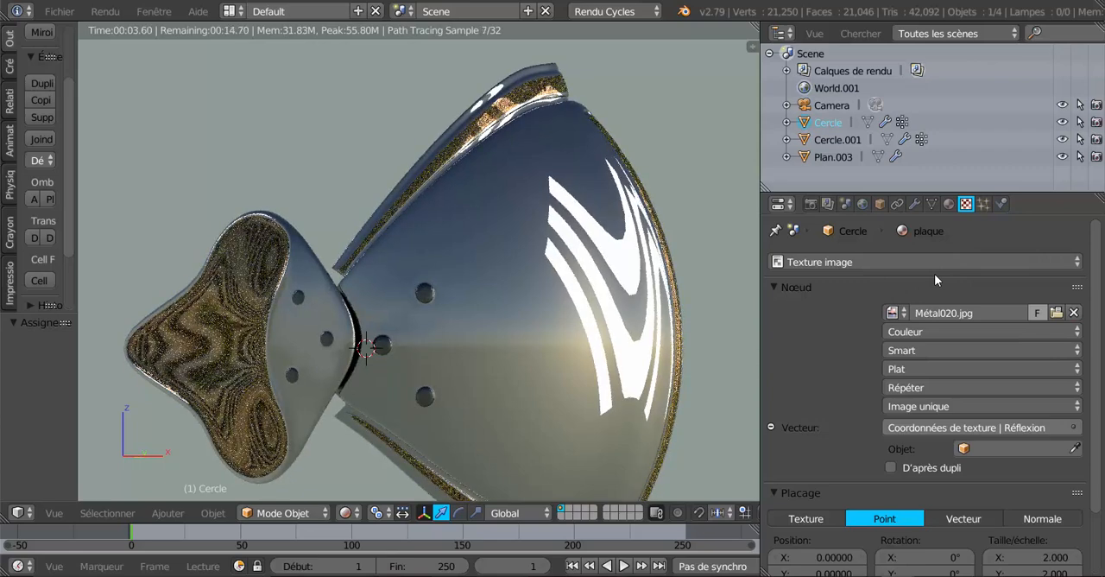
Keep the Plat projection and load Métal051.jpg from the Métal folder as plaque's image texture
click(929, 370)
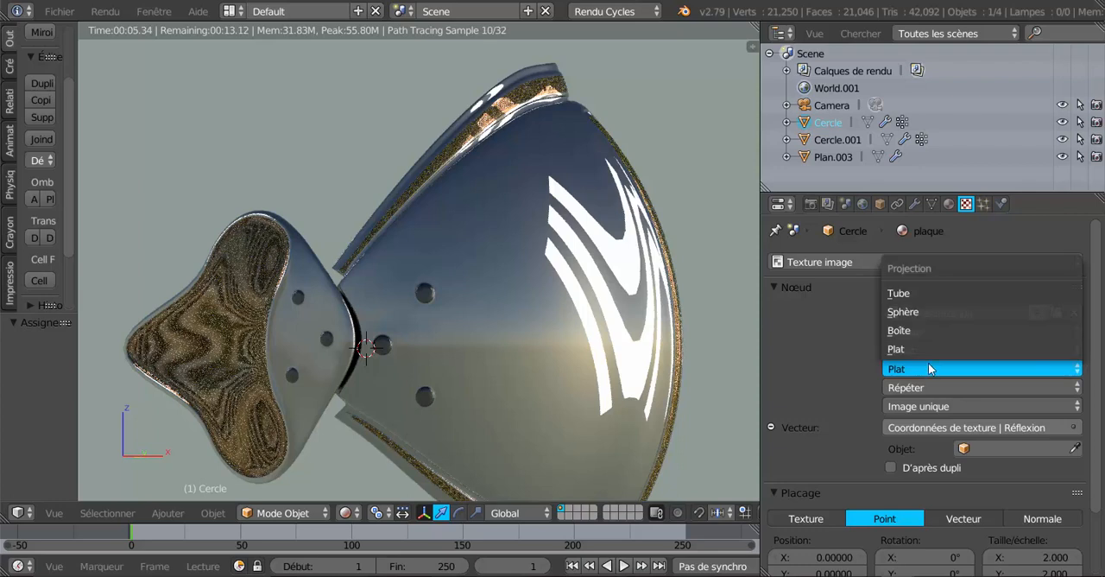
click(929, 352)
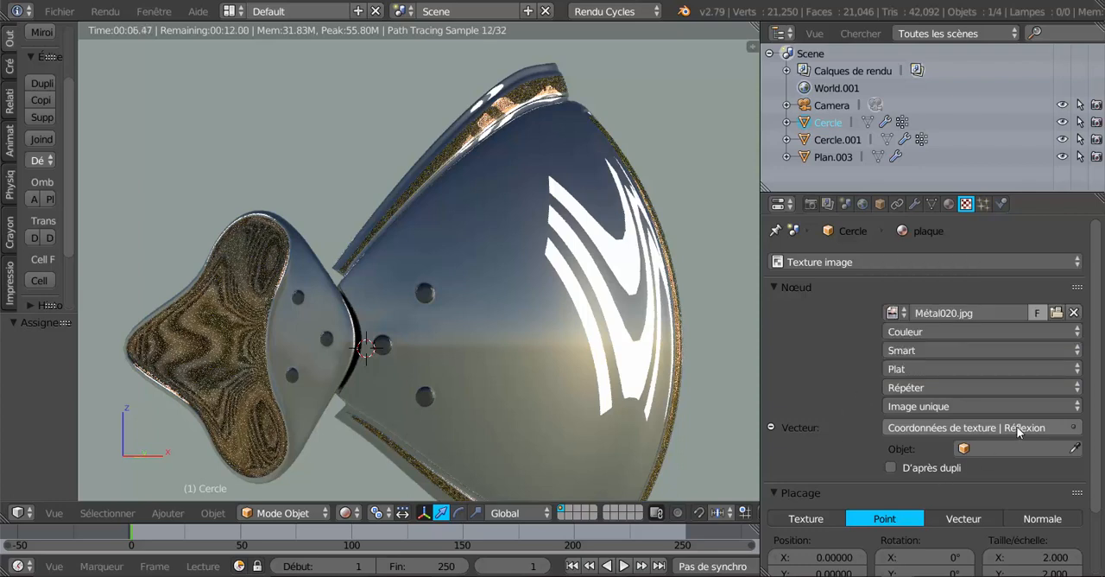
click(1056, 312)
scroll(1055, 308, down, 10)
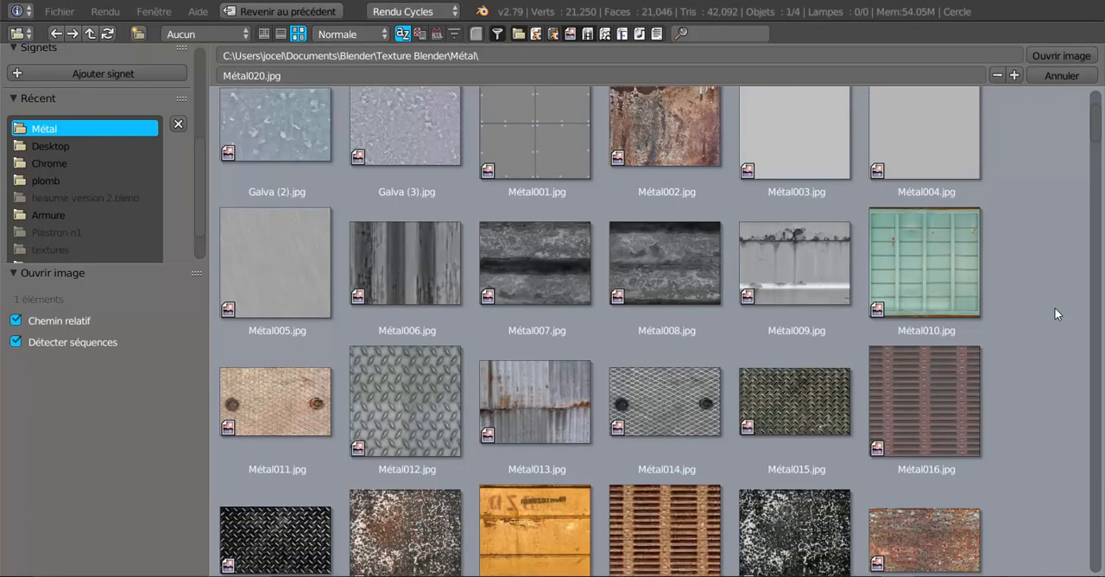
scroll(1054, 308, down, 8)
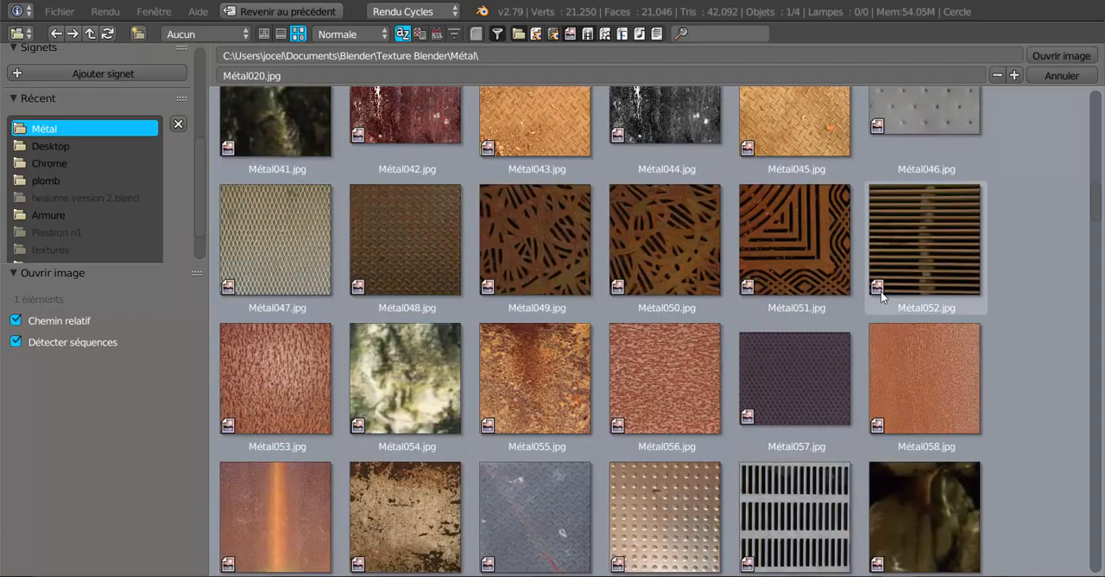
click(818, 229)
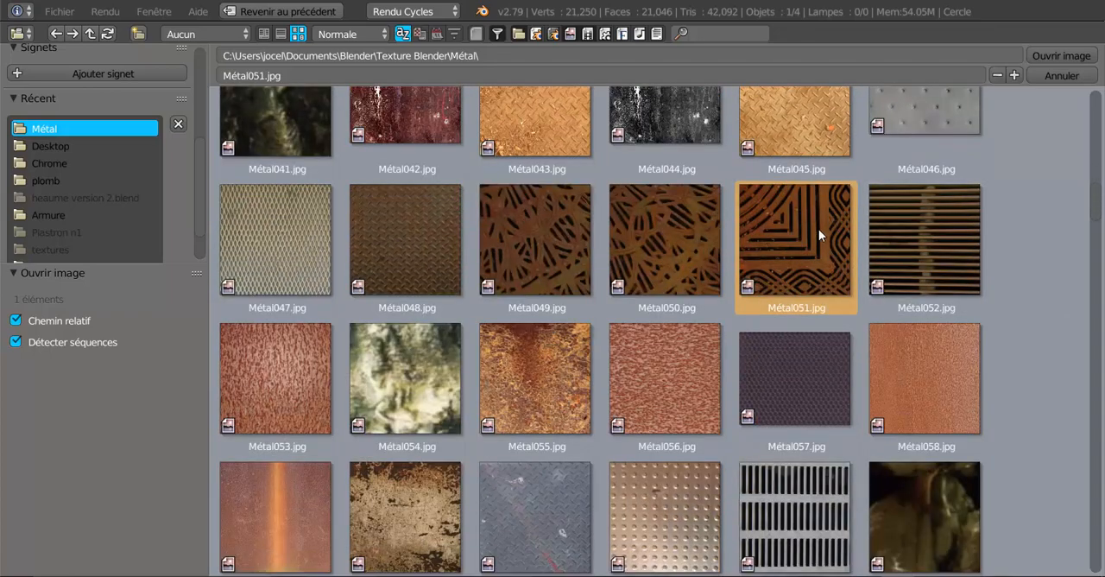
click(1064, 55)
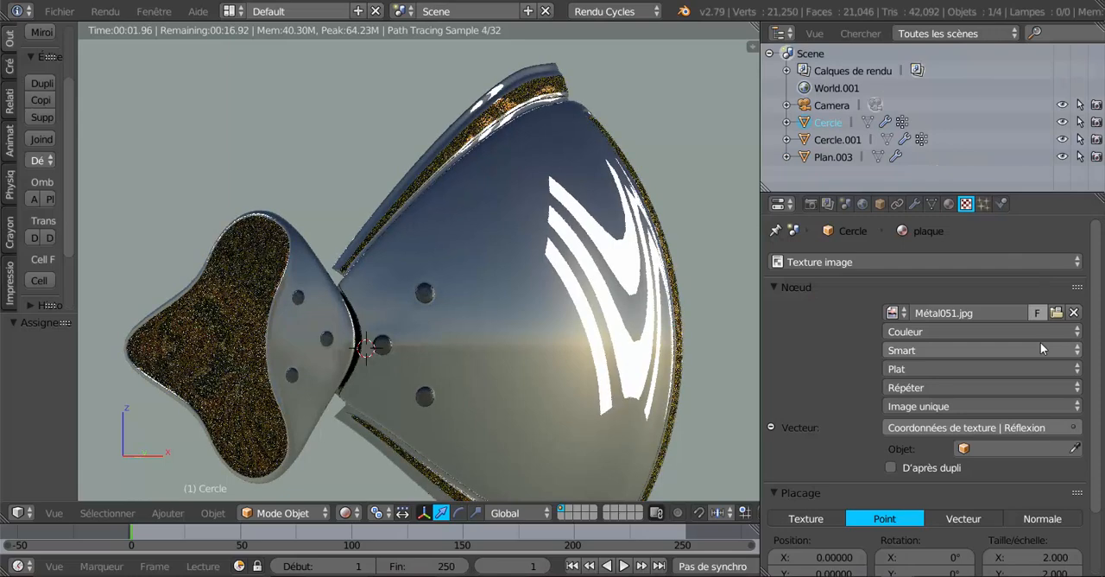
Set plaque's image projection to Boîte and try the Générée and Normale texture coordinates as its vector
click(970, 371)
click(949, 330)
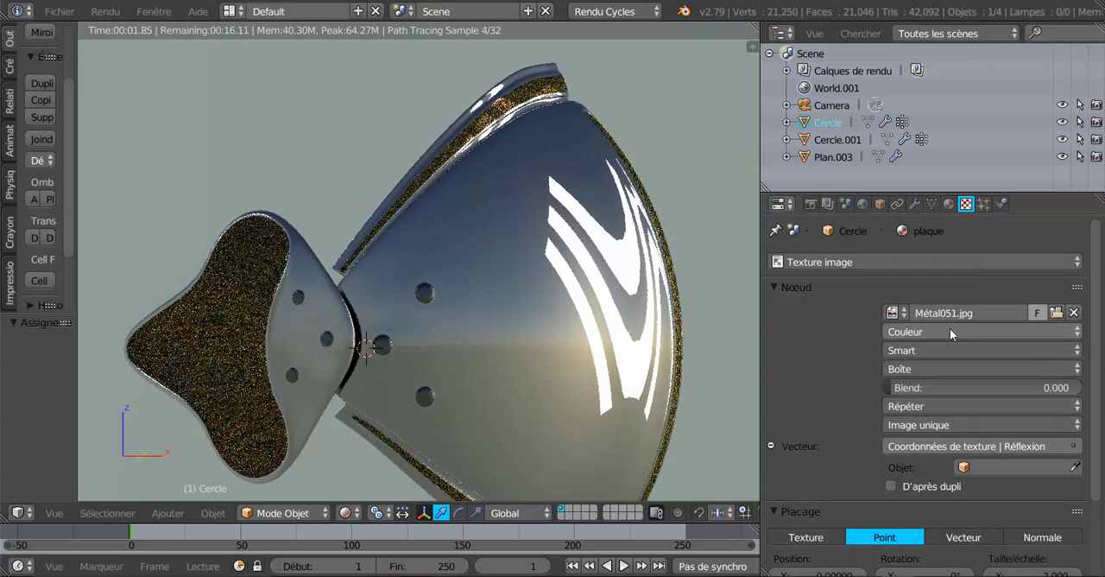
click(967, 446)
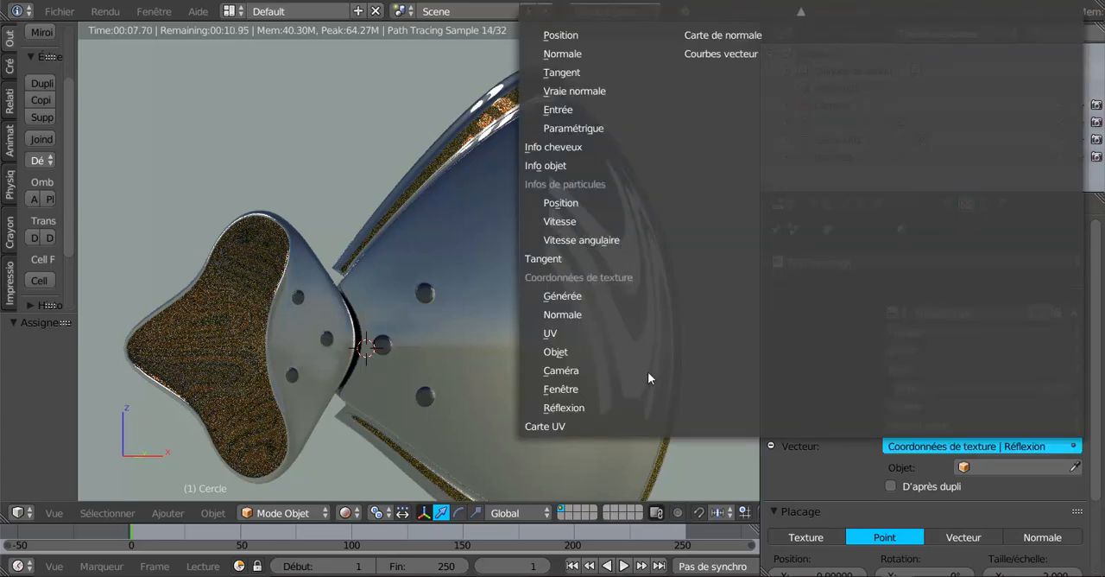
click(623, 297)
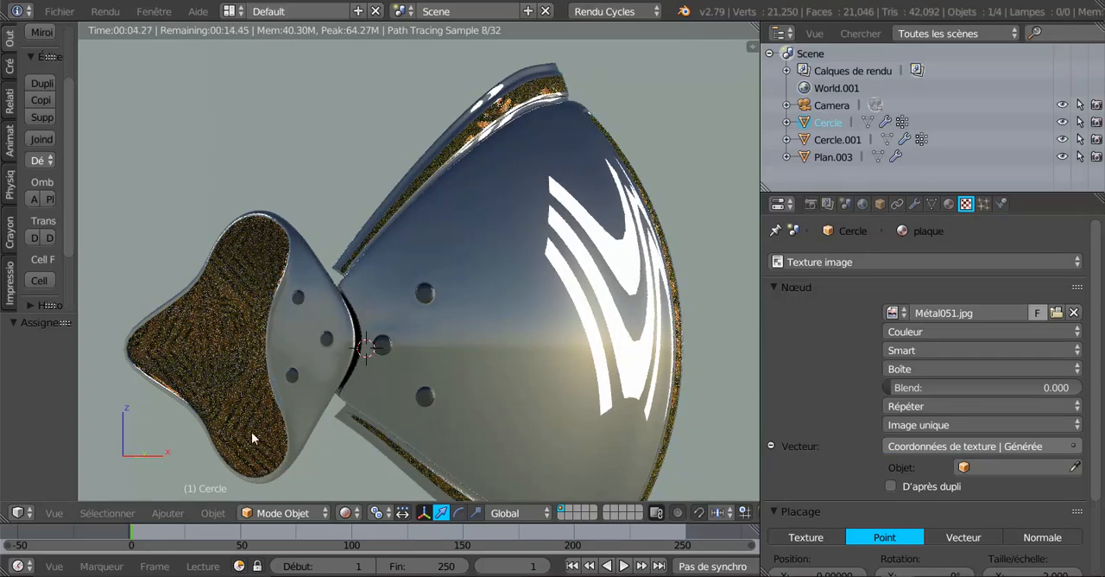
click(1014, 448)
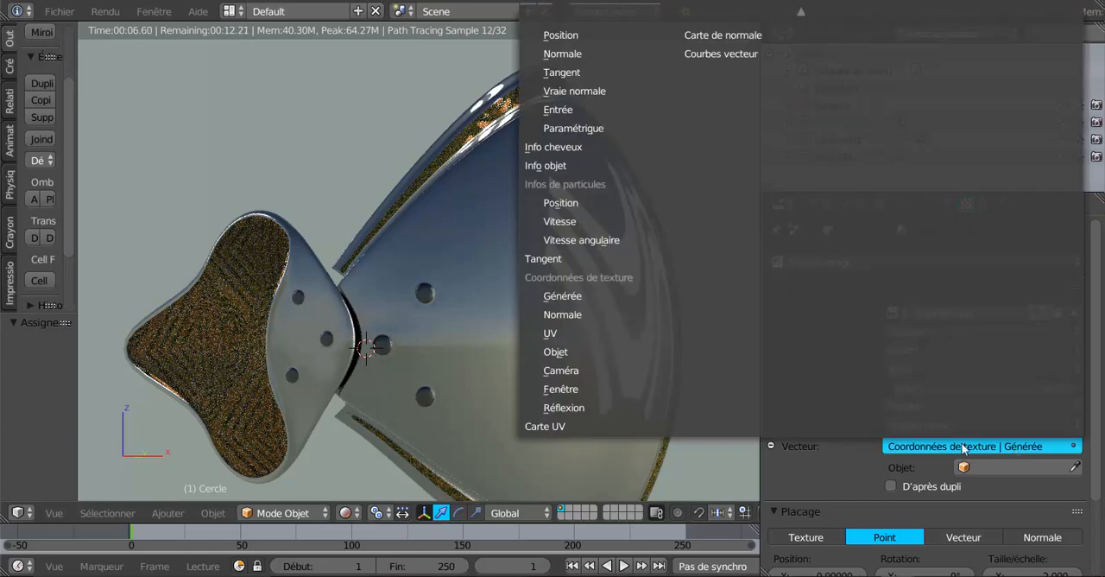
click(602, 314)
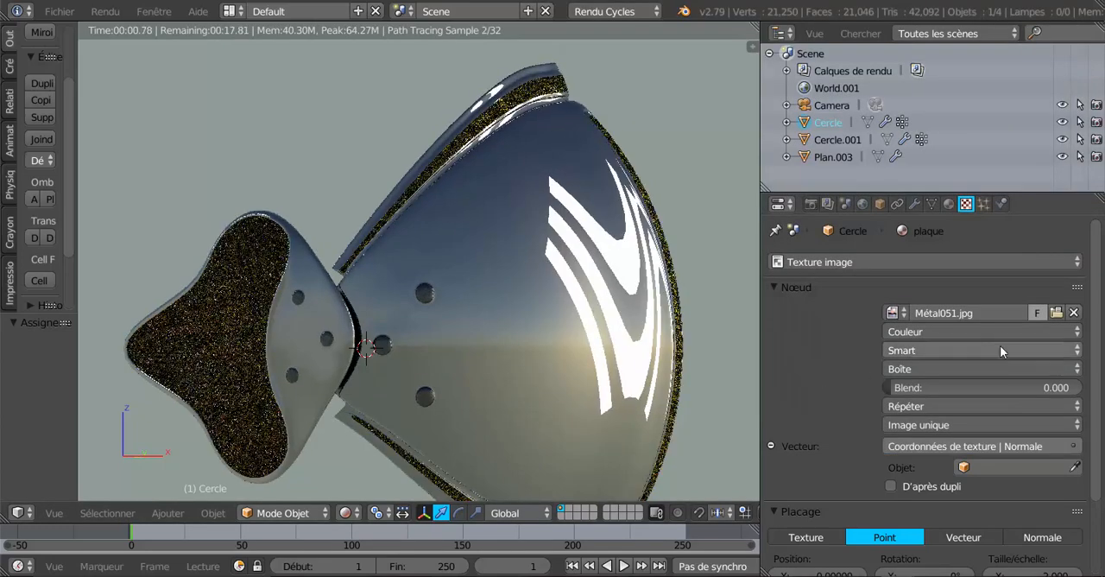
Load Métal062.jpg from the Métal folder as plaque's image texture
click(1056, 314)
scroll(1055, 314, down, 10)
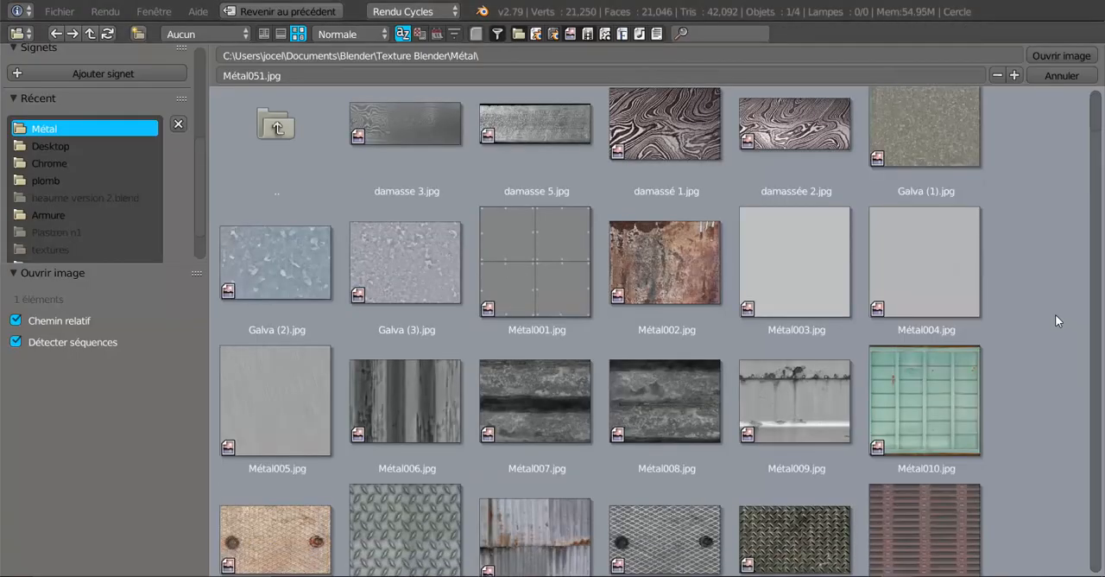
scroll(1032, 333, down, 15)
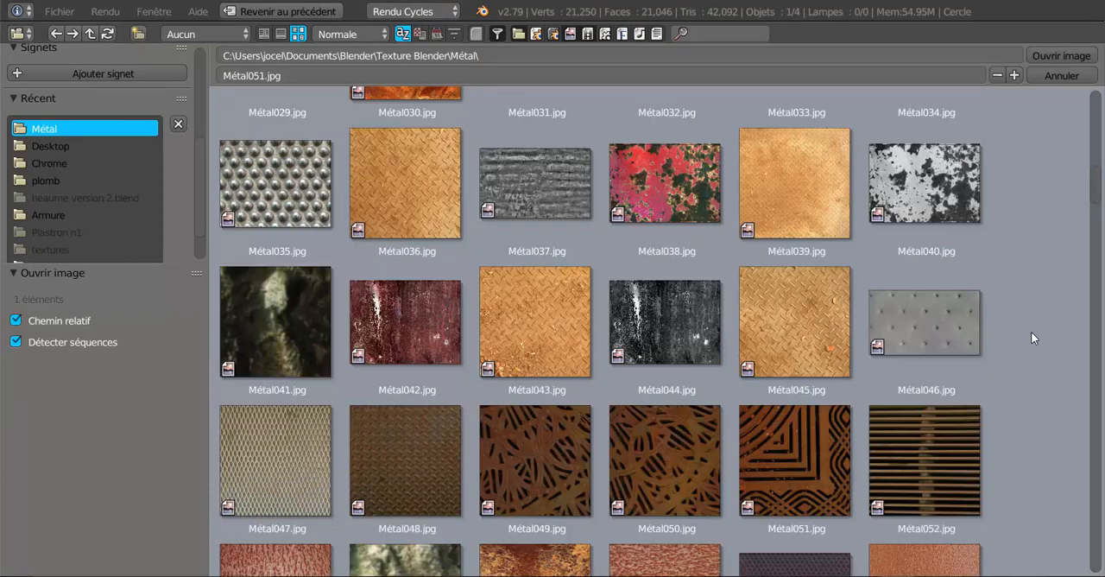
scroll(1032, 332, down, 6)
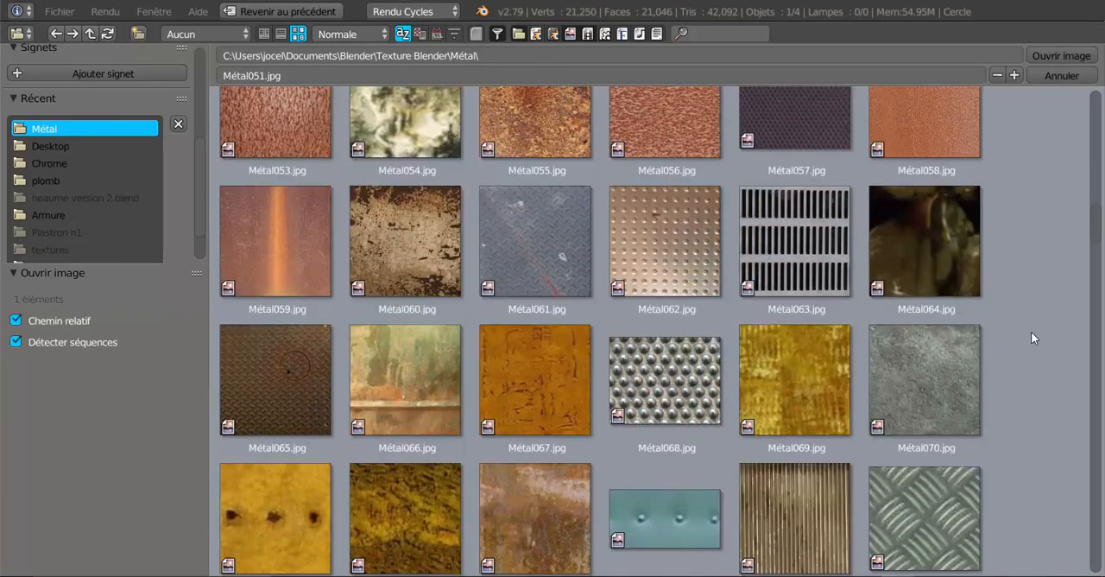
click(665, 242)
click(1048, 54)
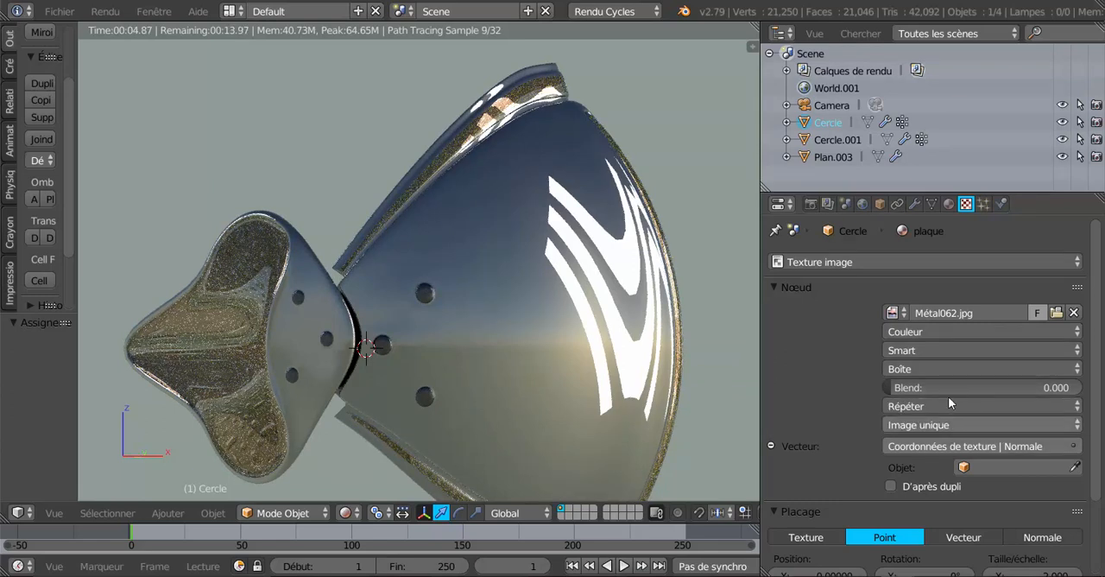
Set plaque's image projection to Plat and its vector to the Générée texture coordinates
click(950, 371)
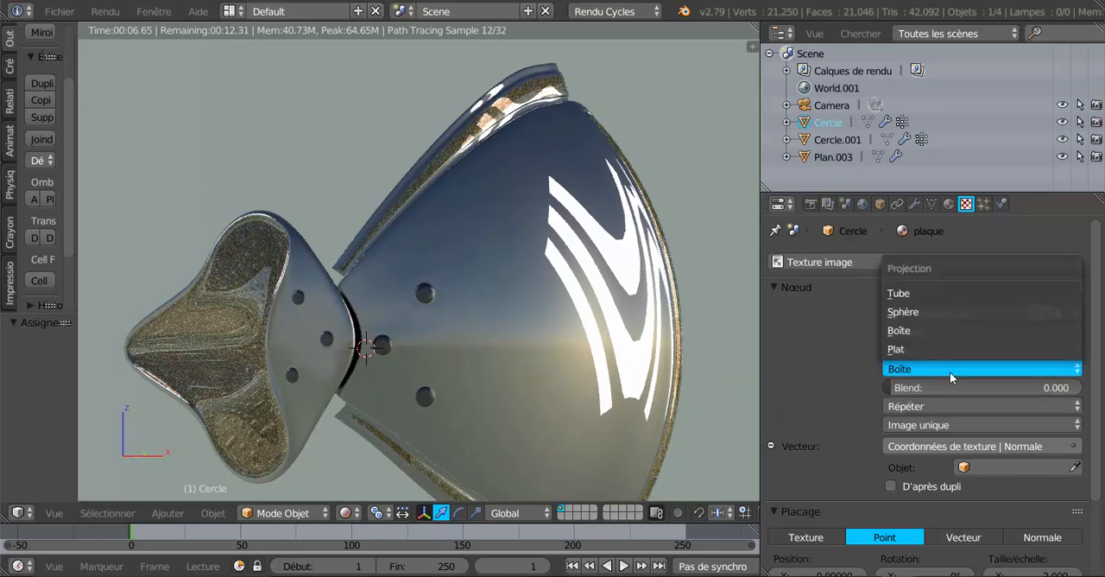
click(927, 349)
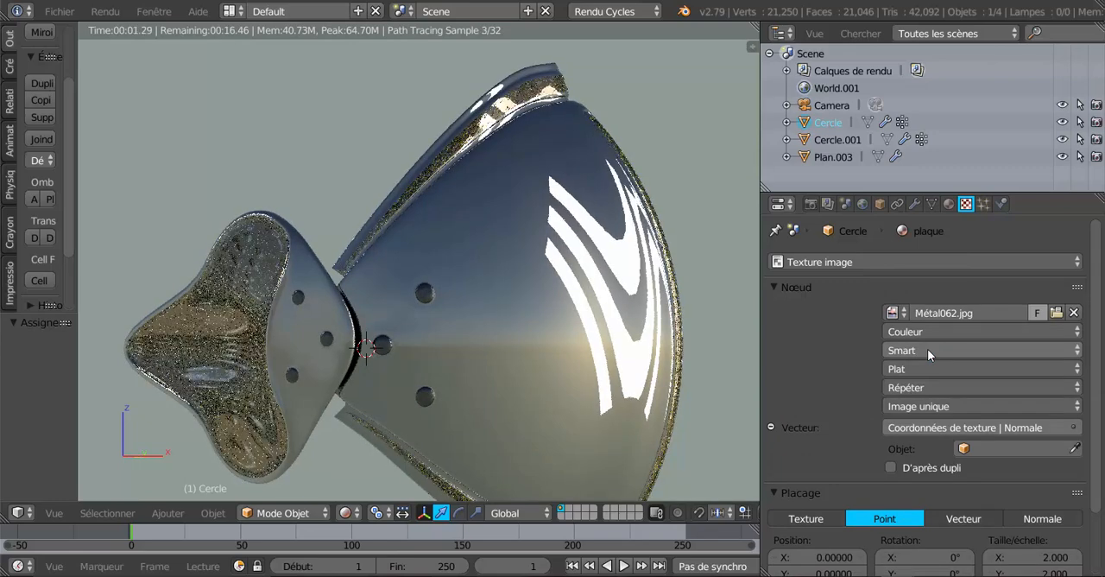
click(948, 429)
click(614, 277)
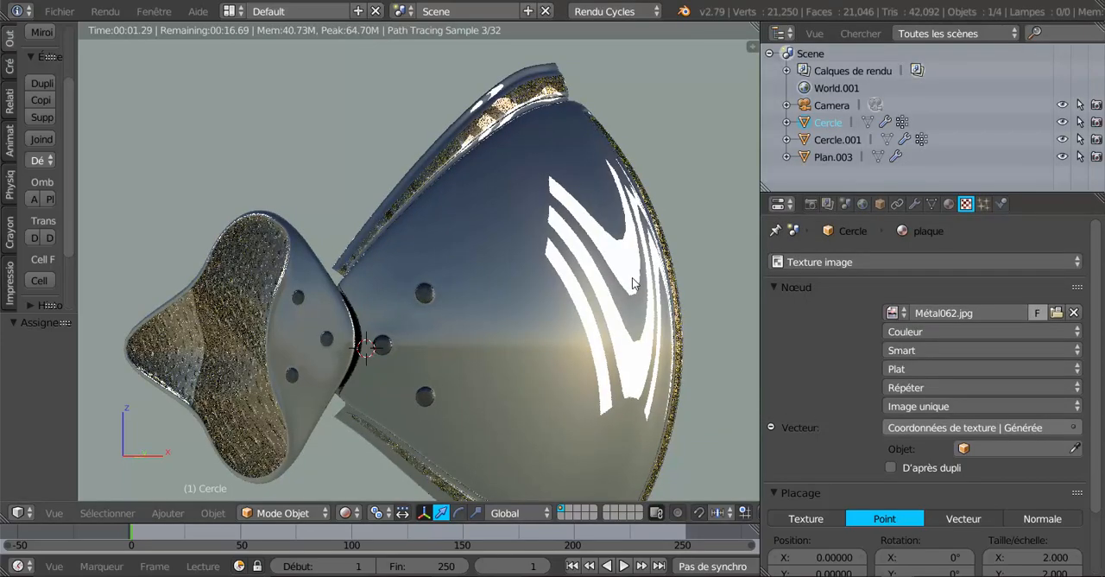
Set the projection of plaque's image texture to Boîte and inspect the studs on the wing plate
middle_drag(532, 344, 587, 332)
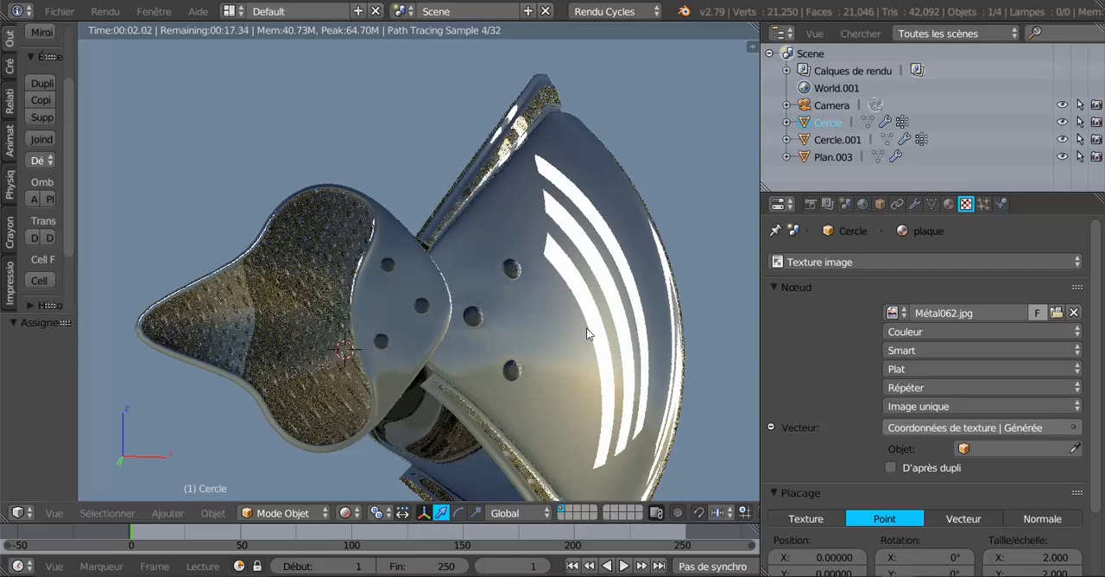
click(920, 369)
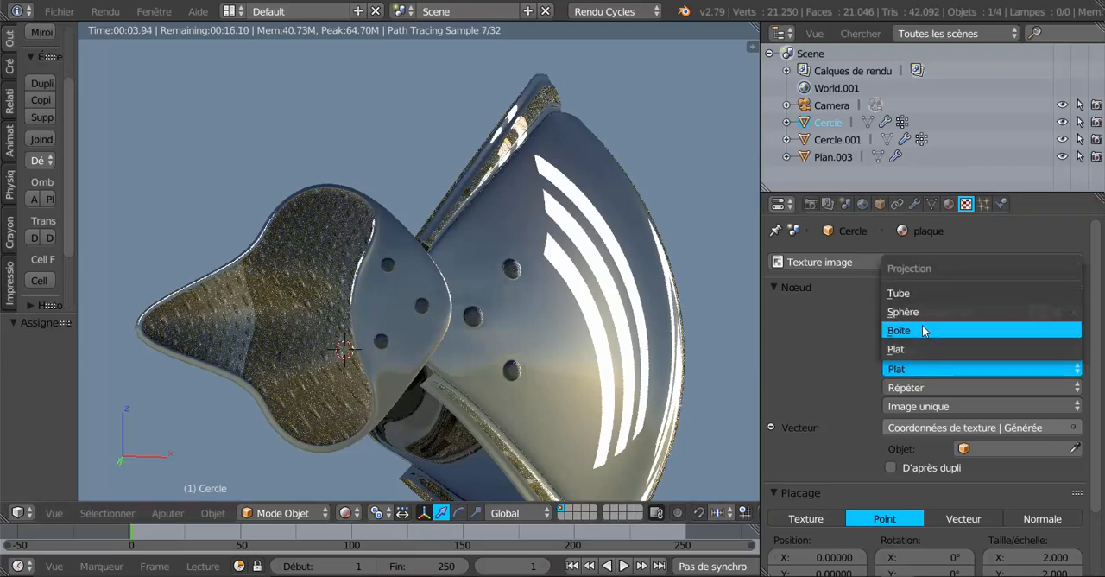
click(923, 330)
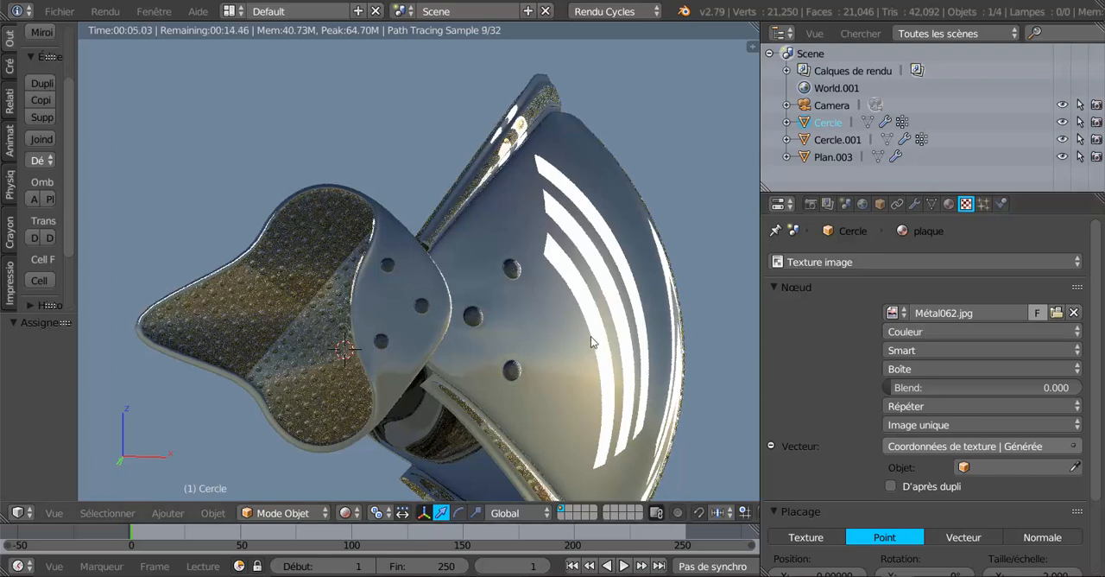
middle_drag(361, 400, 321, 393)
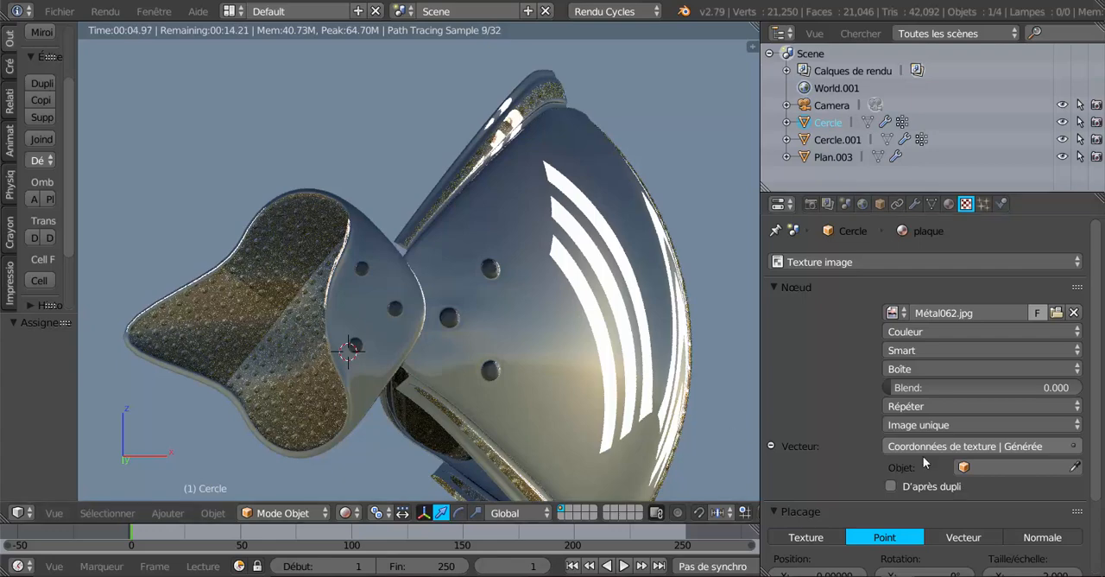
Set the X, Y and Z scale of plaque's texture mapping to 1
scroll(1094, 401, down, 2)
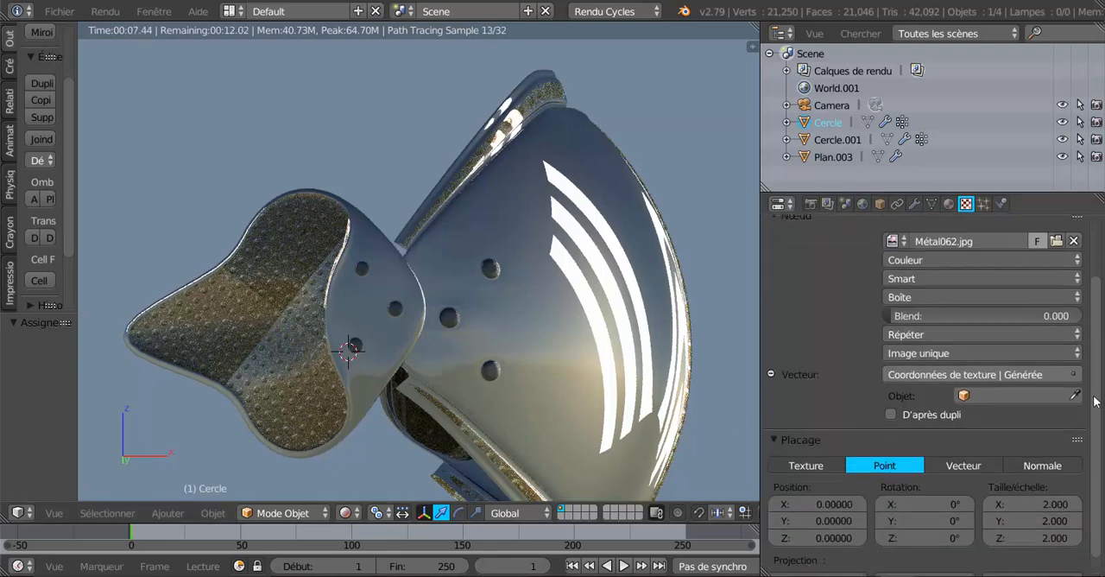
scroll(1095, 401, down, 1)
click(1036, 490)
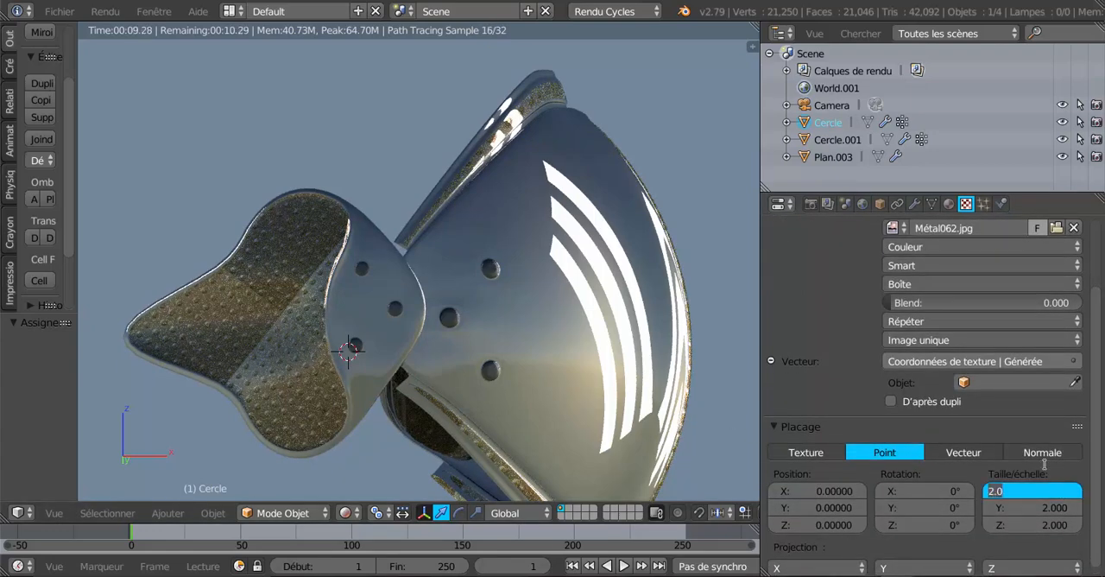
text(1)
key(Return)
click(1044, 508)
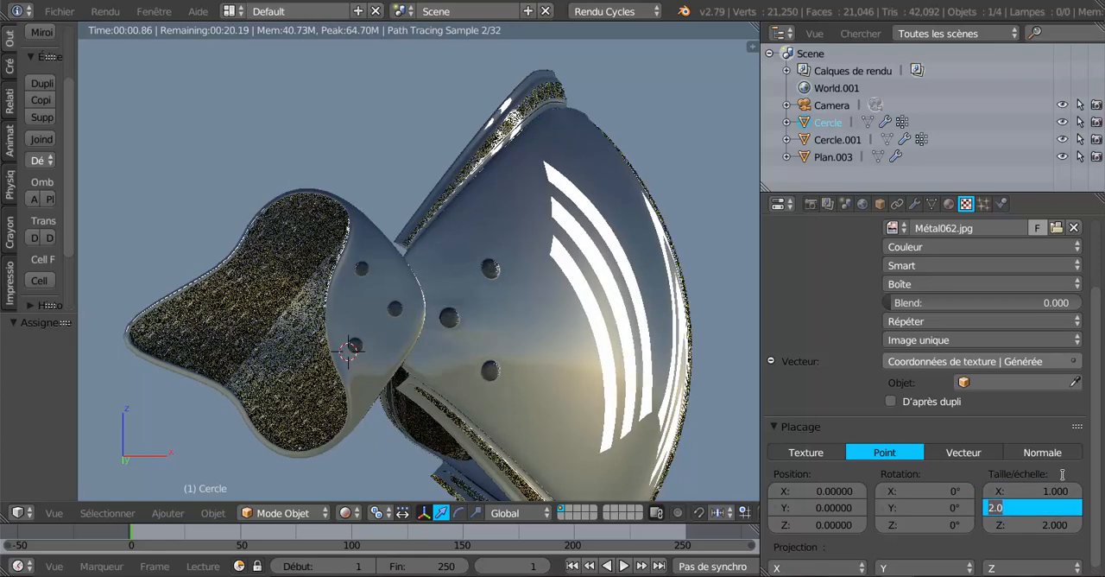
text(1)
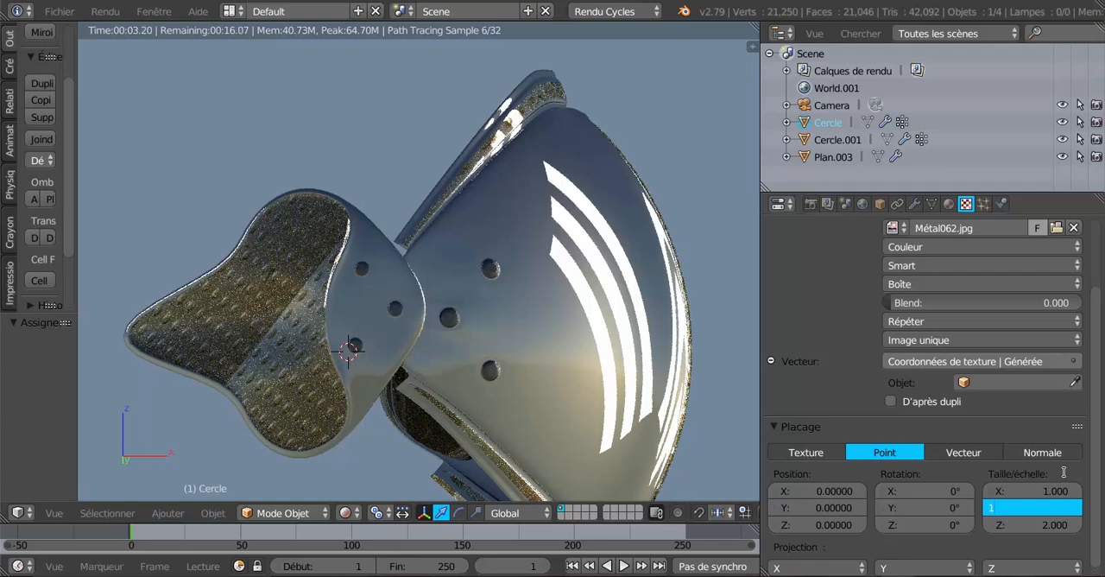
key(Return)
click(1067, 528)
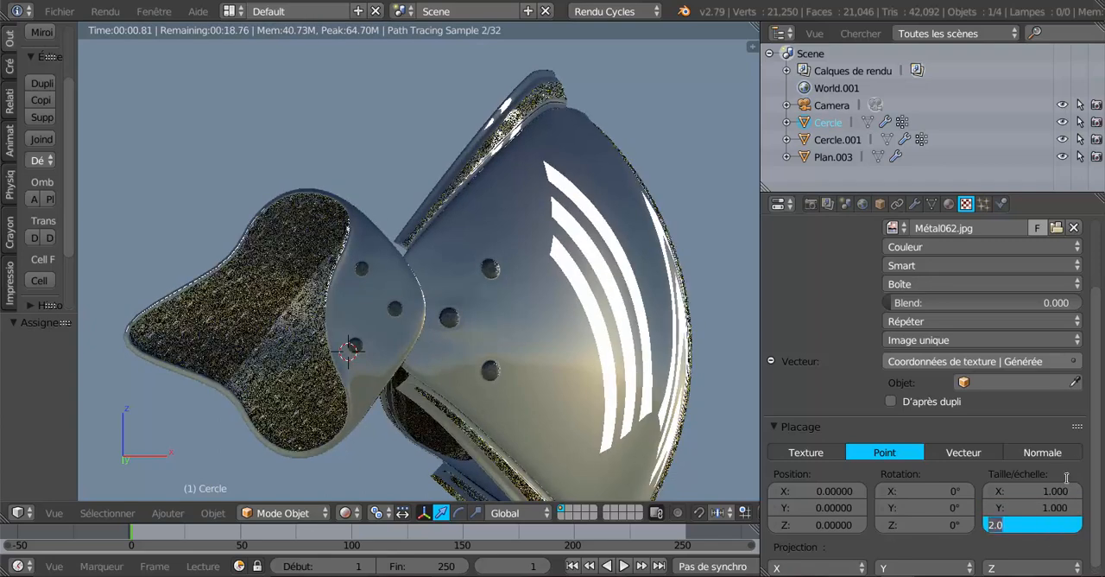
text(1)
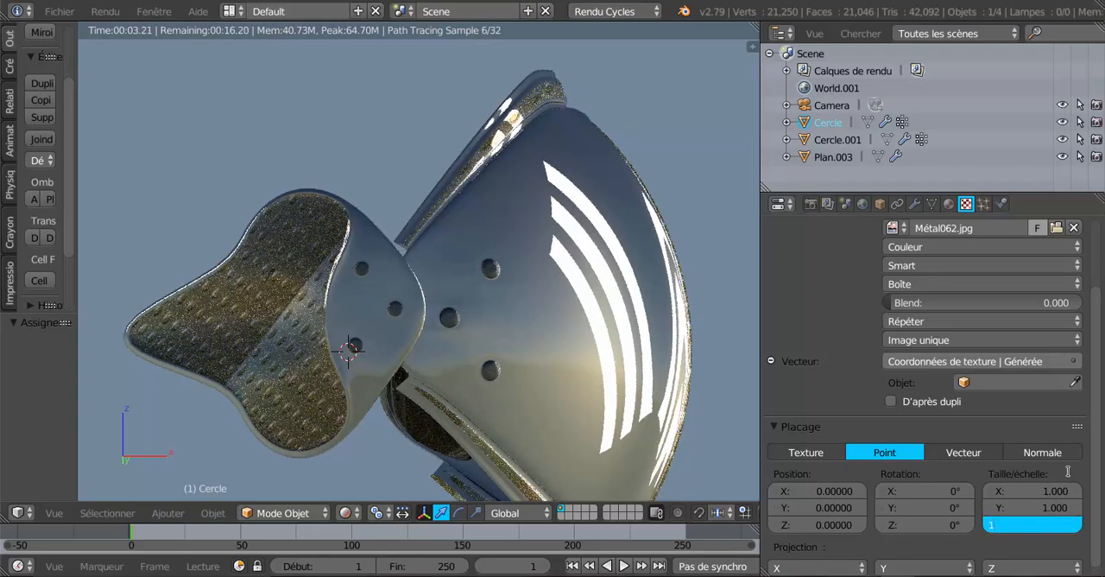
key(Return)
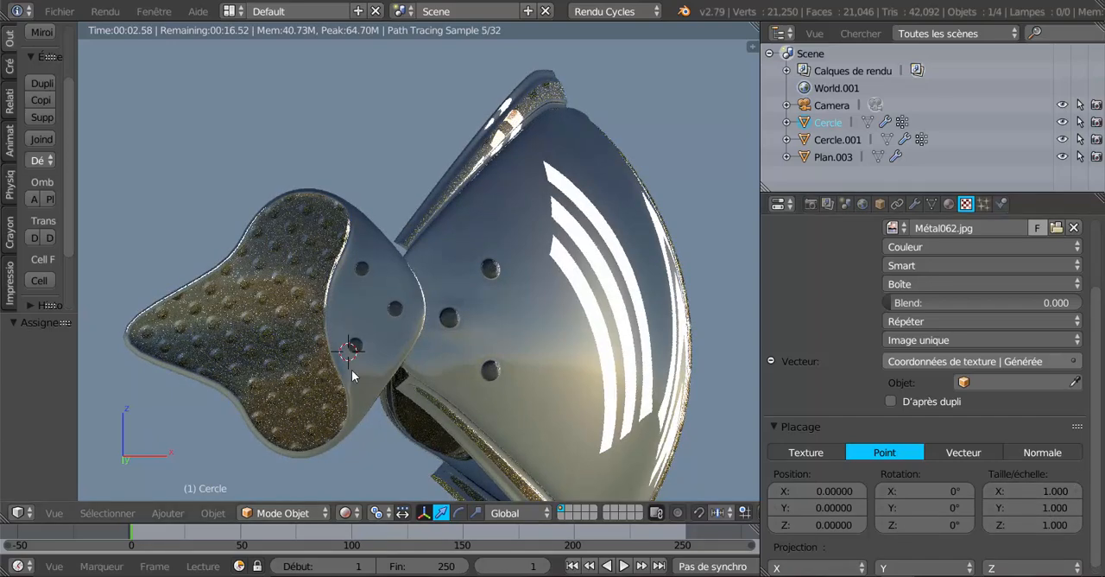
Set the X, Y and Z scale of plaque's texture mapping to 2
middle_drag(545, 426, 536, 427)
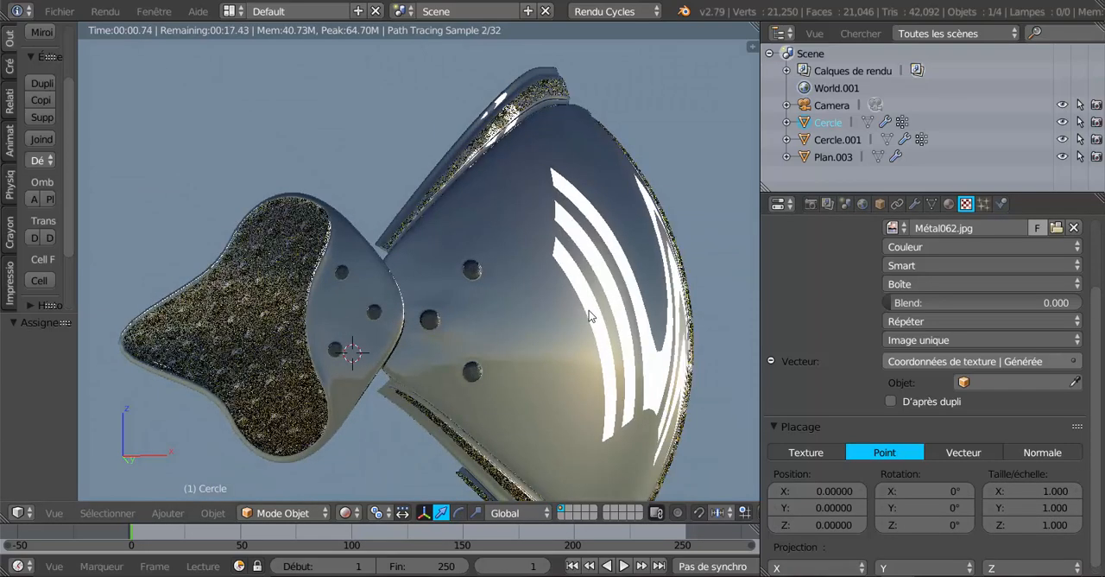
middle_drag(552, 352, 524, 358)
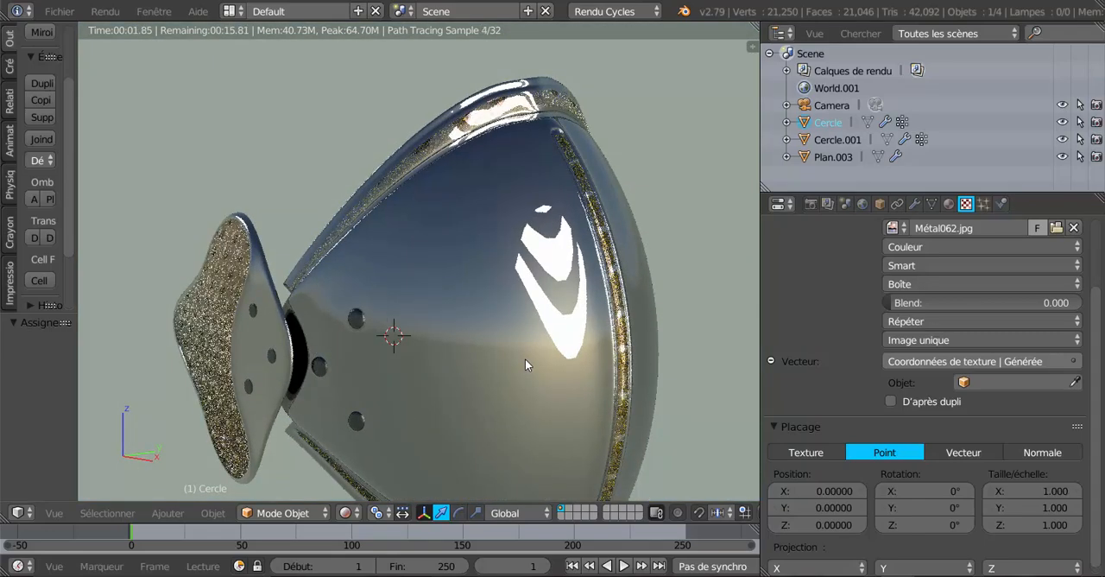
middle_drag(501, 374, 661, 335)
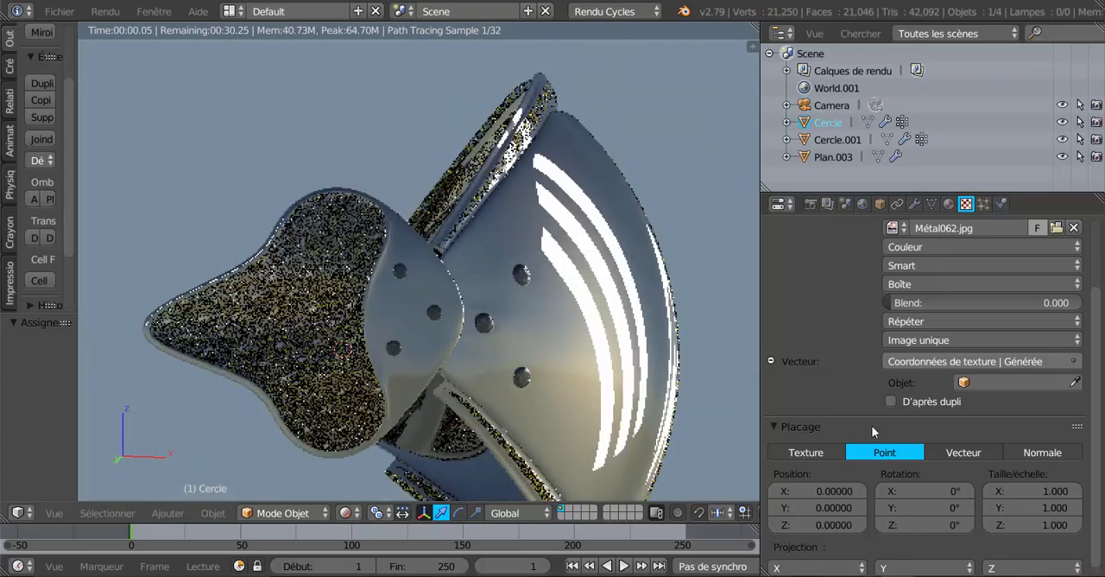
click(1057, 491)
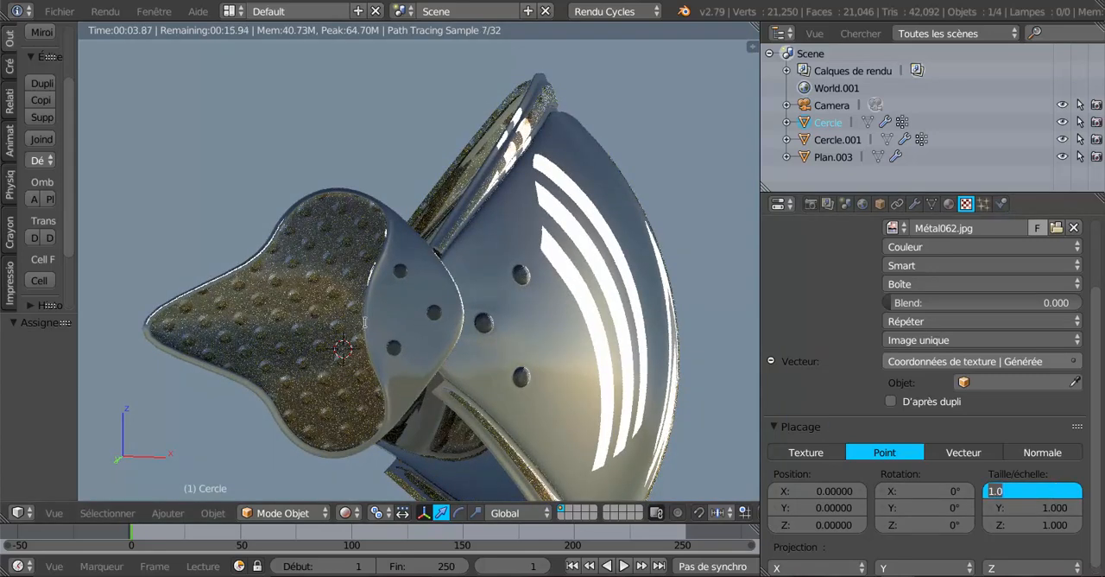
click(1028, 492)
text(2)
key(BackSpace)
key(BackSpace)
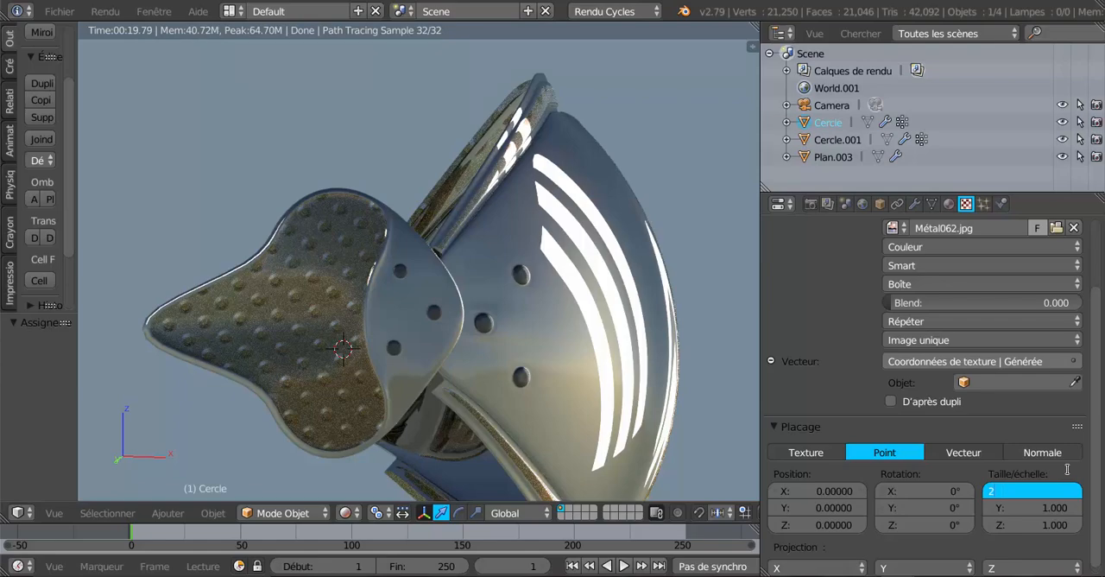
key(Tab)
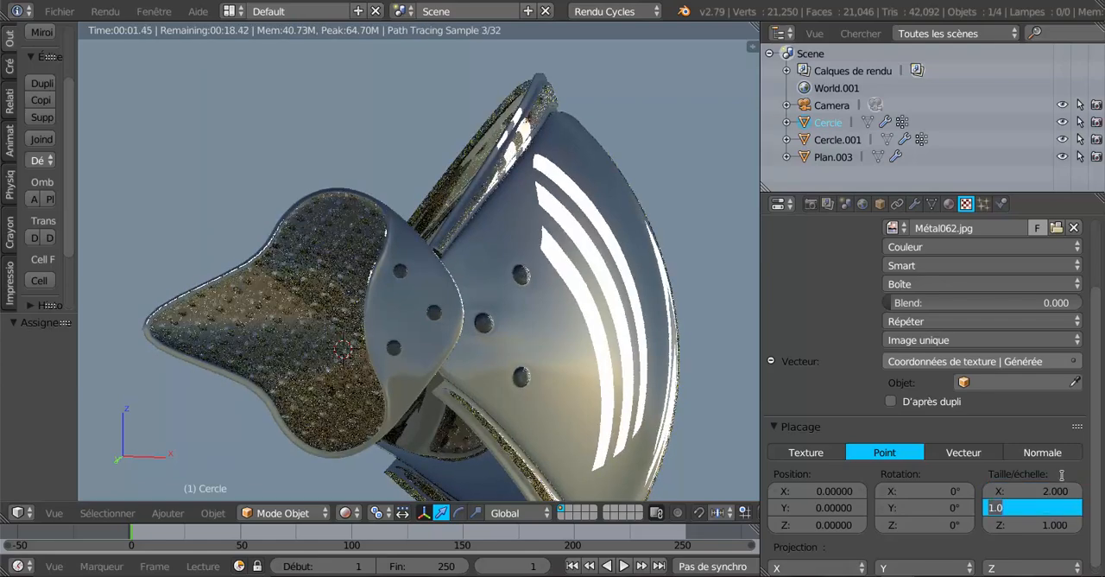
text(2)
key(Return)
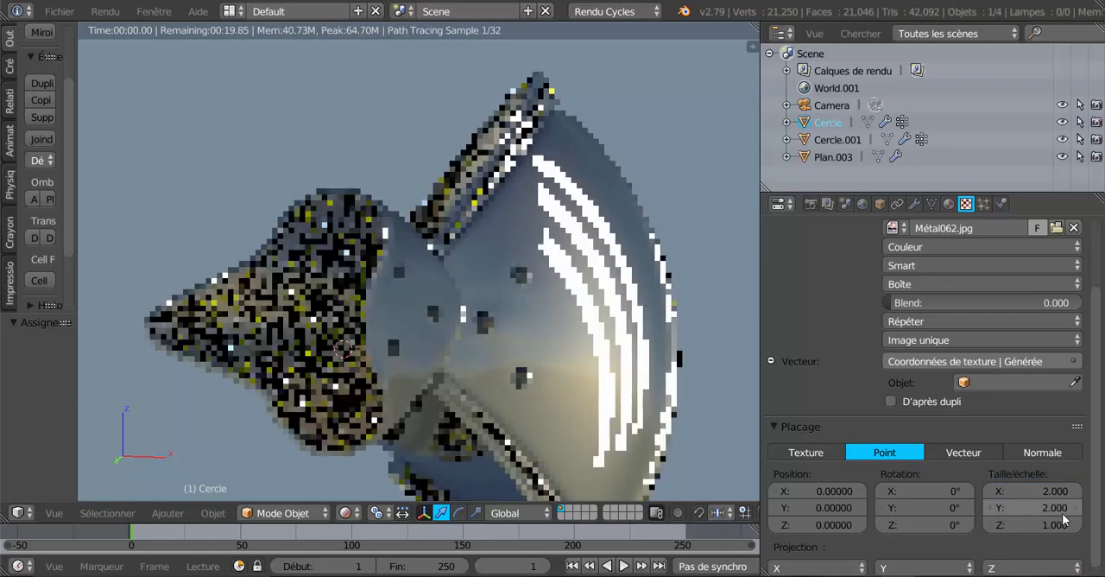
click(1059, 526)
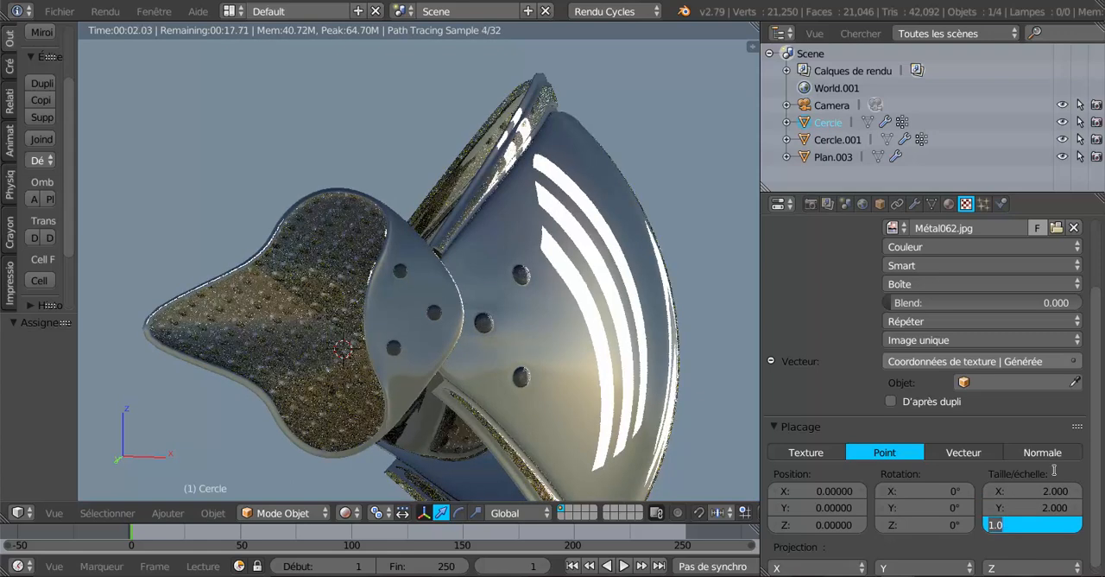
text(2)
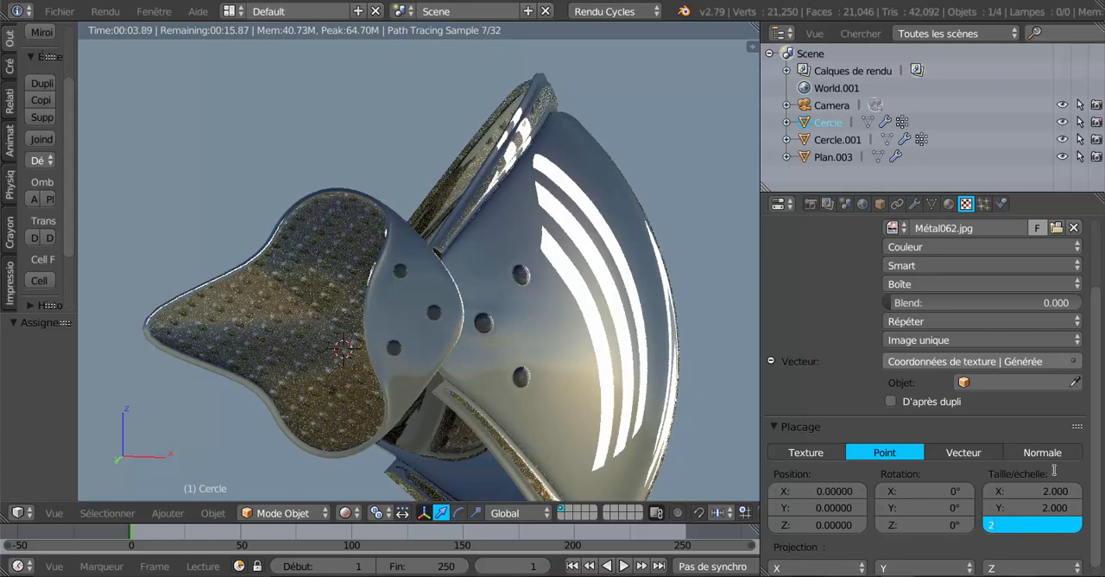
key(Return)
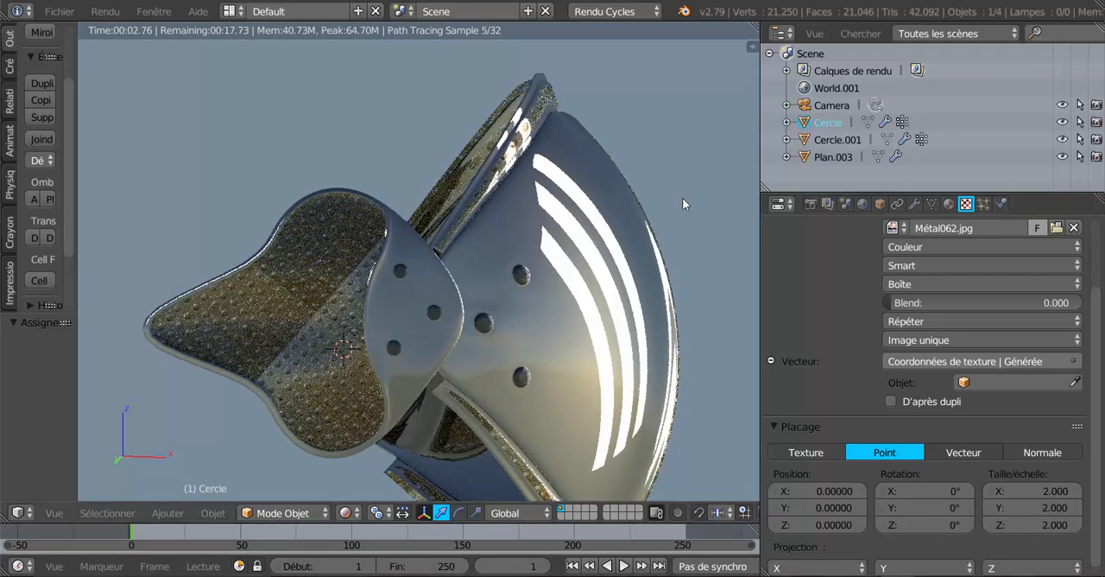
Load Galva (2).jpg from the Métal folder as plaque's image texture
click(1056, 227)
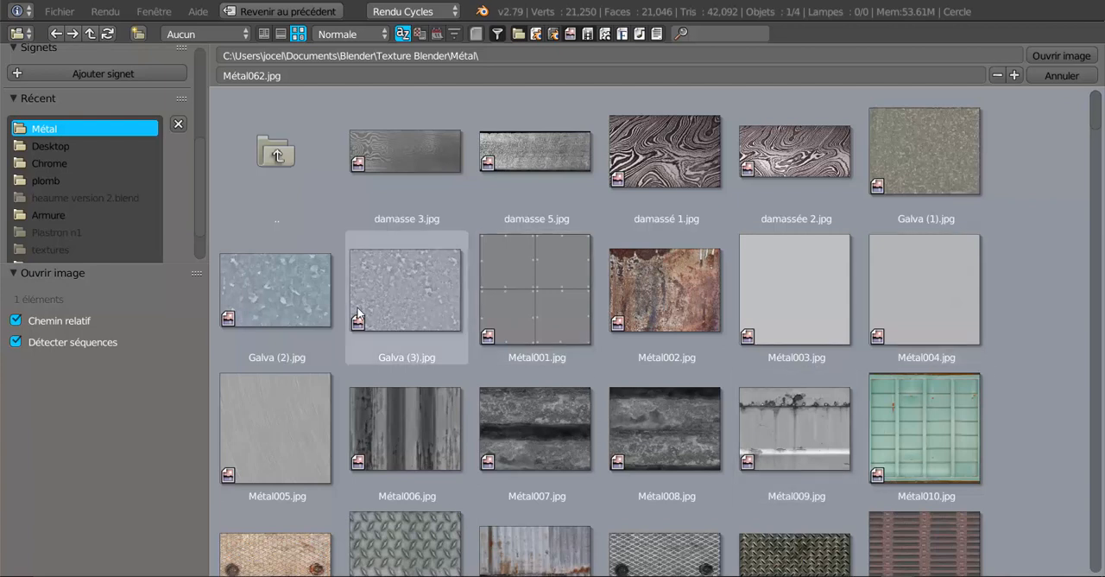
click(264, 287)
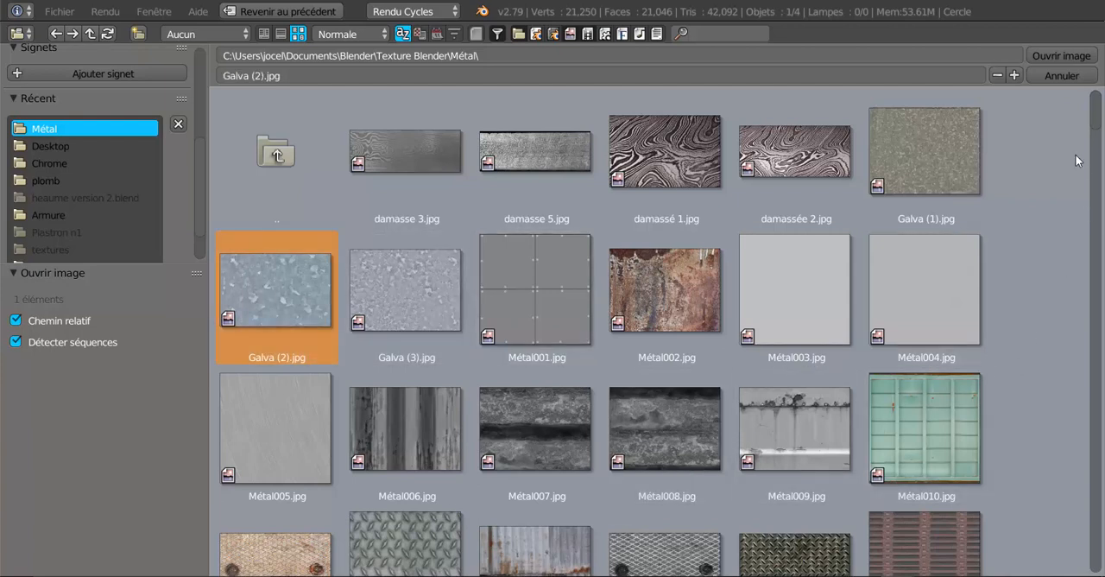
click(1049, 54)
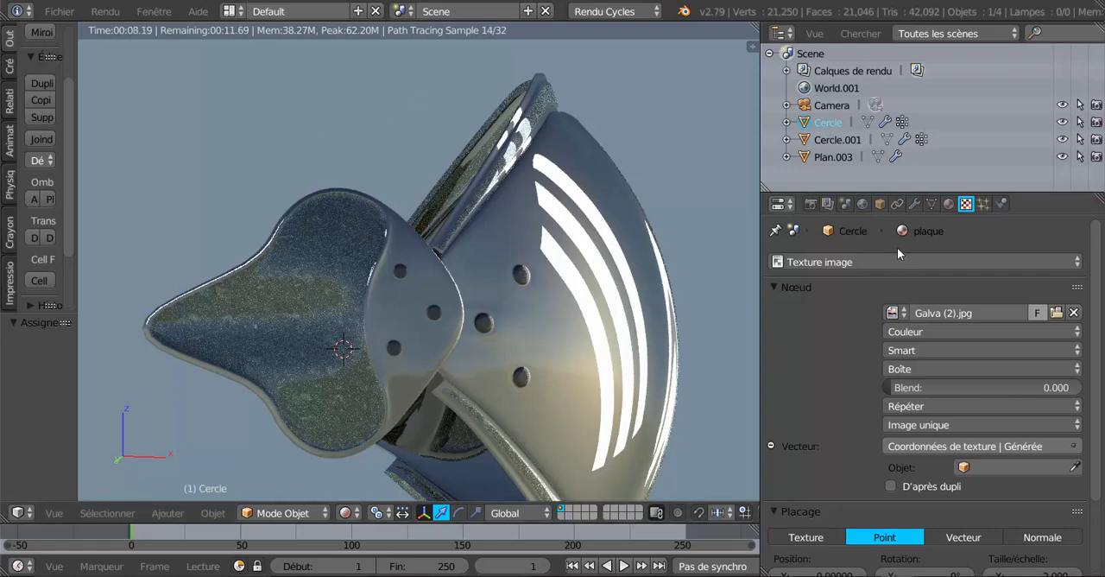
Raise the turbidity of the world's Hosek / Wilkie sky texture to 6.3
click(862, 205)
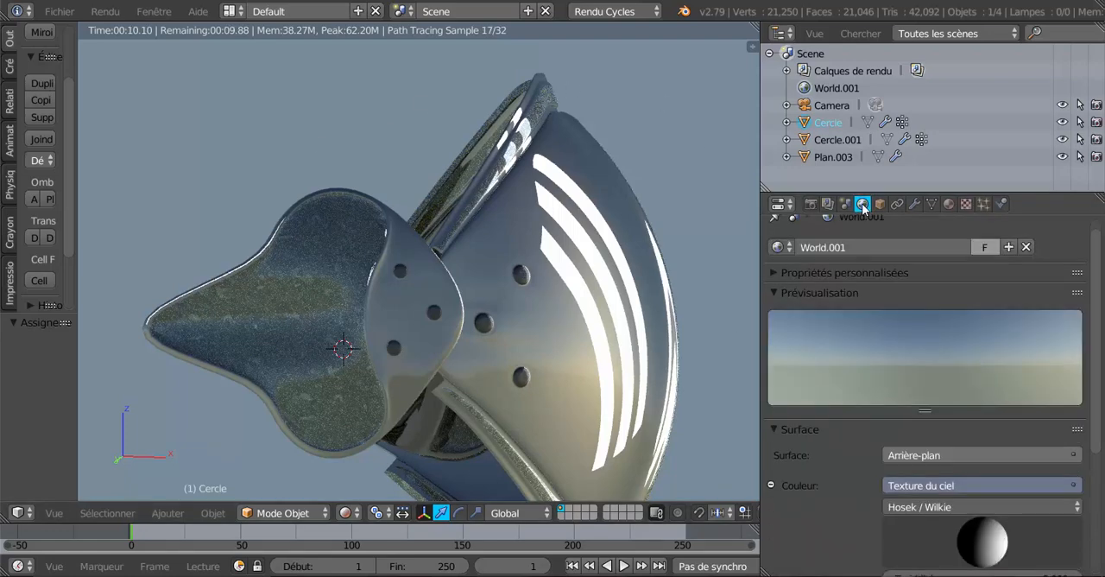
scroll(842, 445, down, 3)
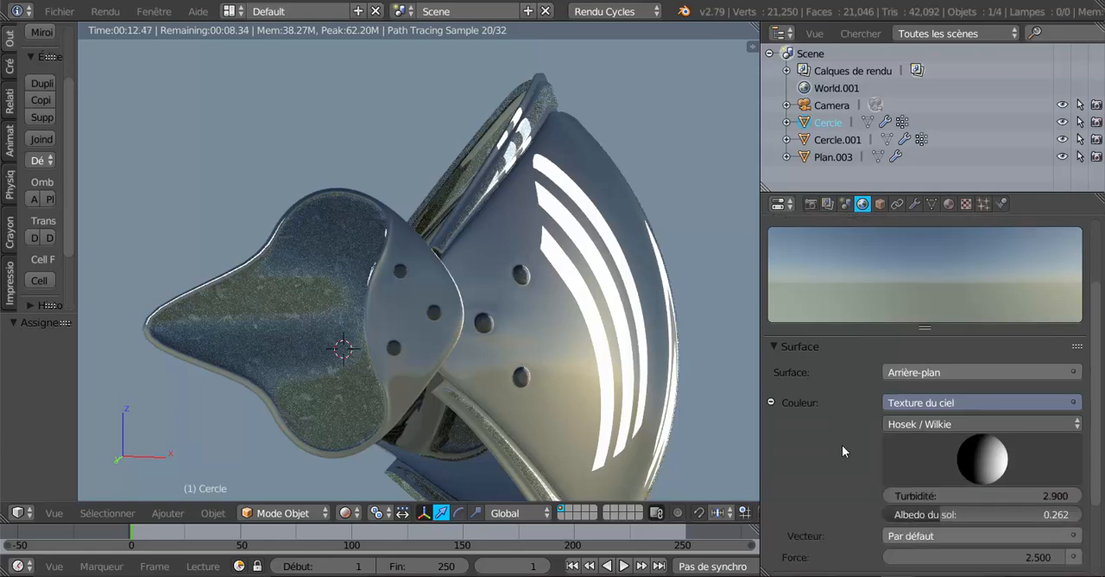
scroll(842, 445, down, 2)
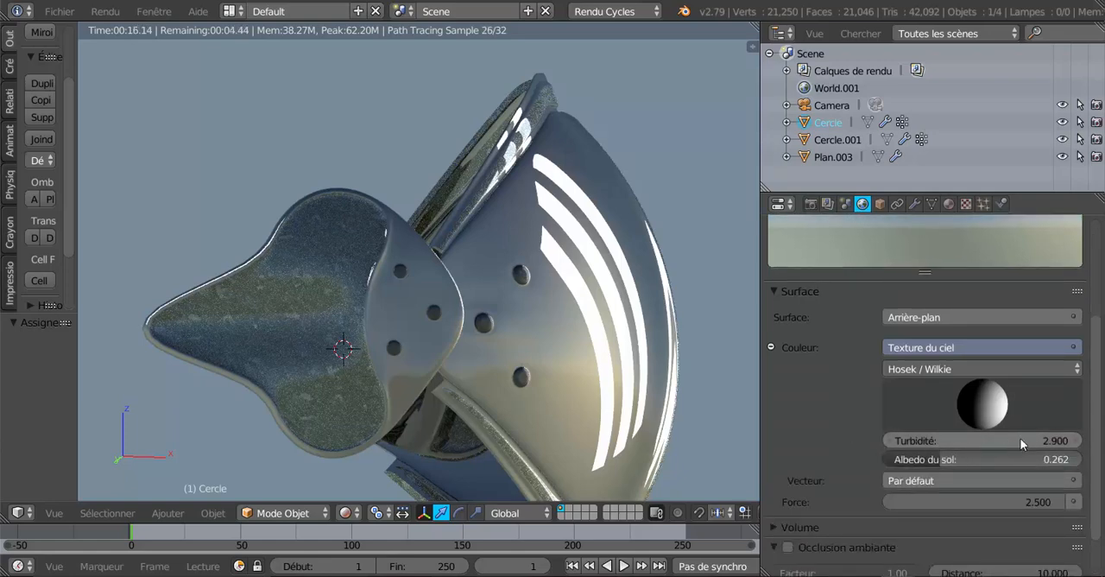
mouse_move(1020, 437)
mouse_down()
mouse_move(949, 437)
mouse_move(1054, 438)
mouse_move(1036, 438)
mouse_up()
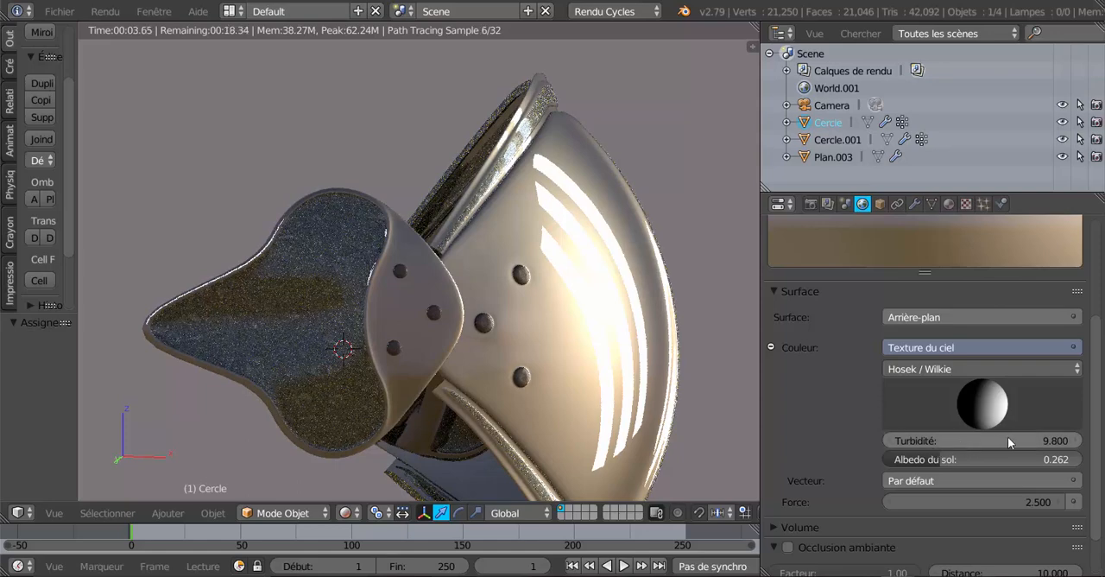
drag(1007, 436, 903, 436)
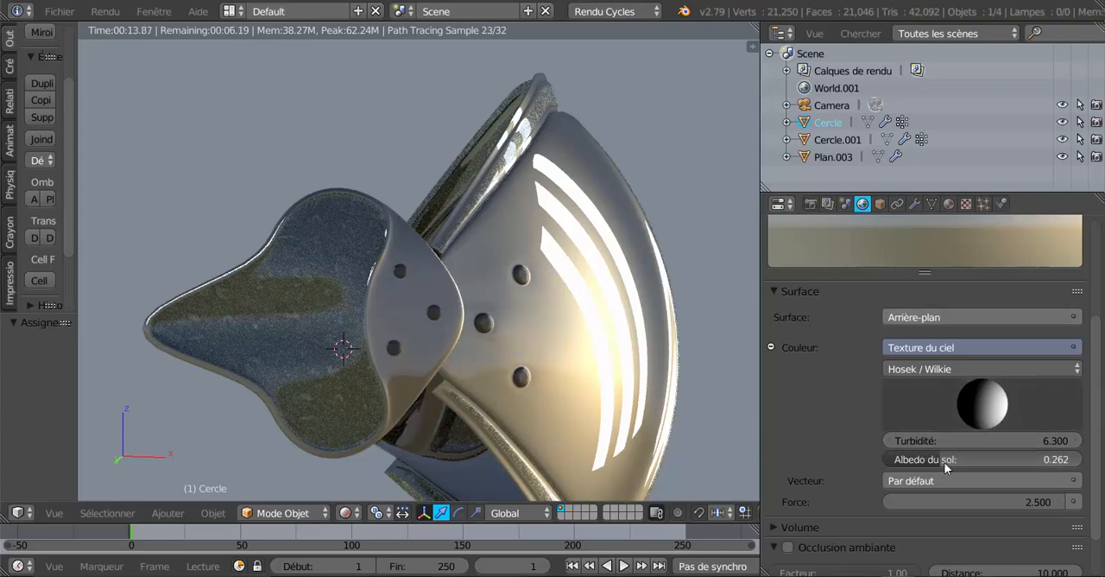
Replace plaque's image texture with Galva (3).jpg from the Métal folder
click(949, 204)
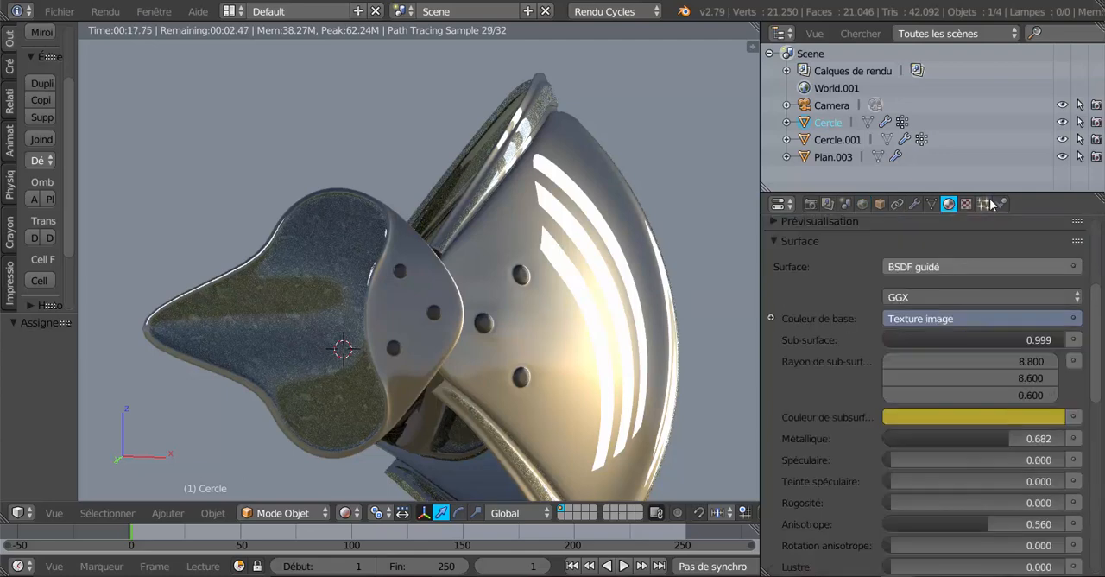
click(966, 203)
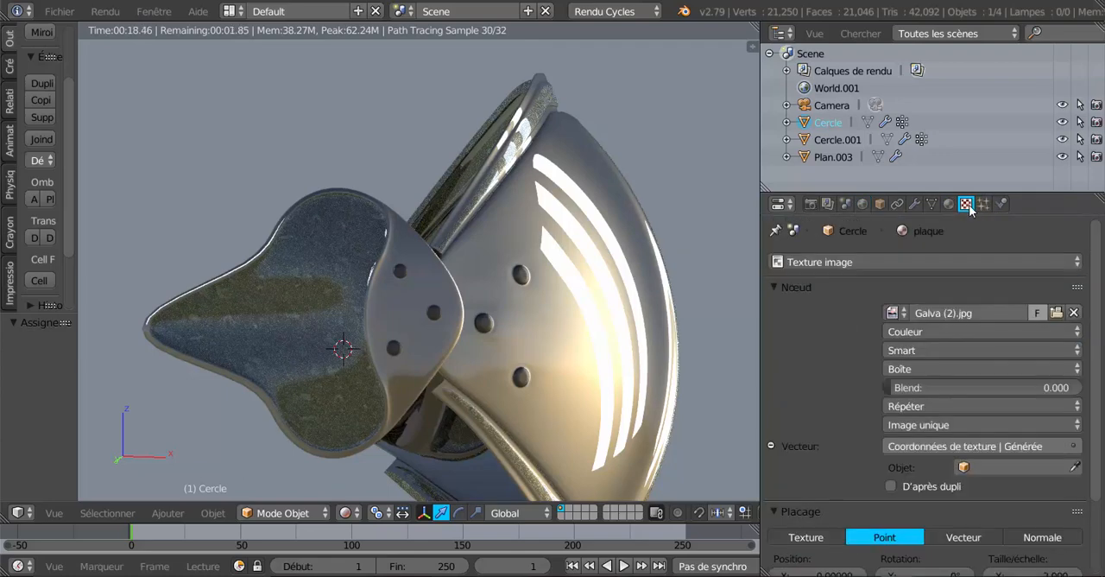
click(1056, 312)
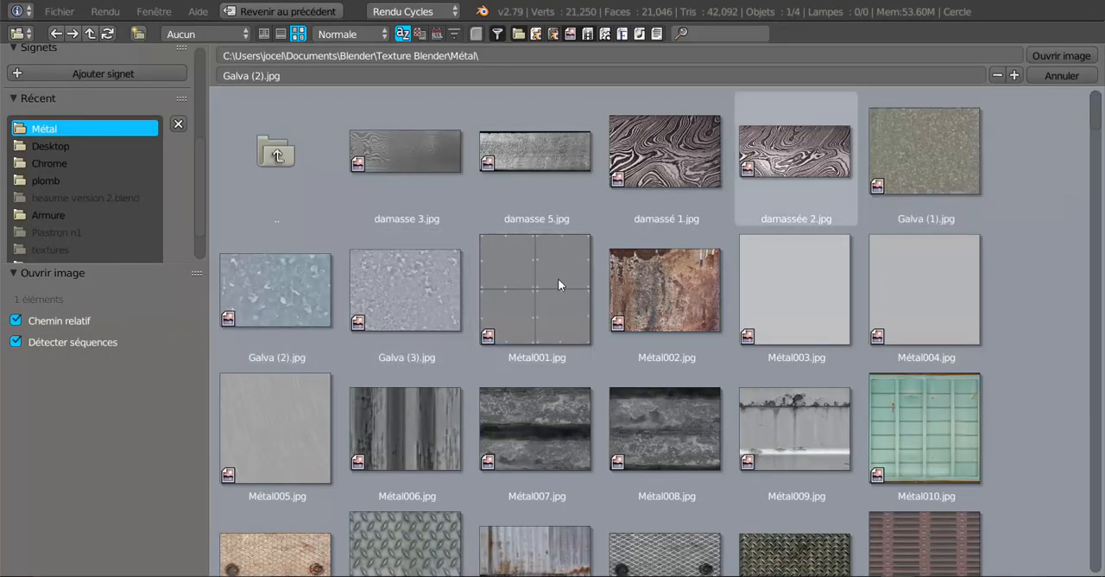
click(390, 295)
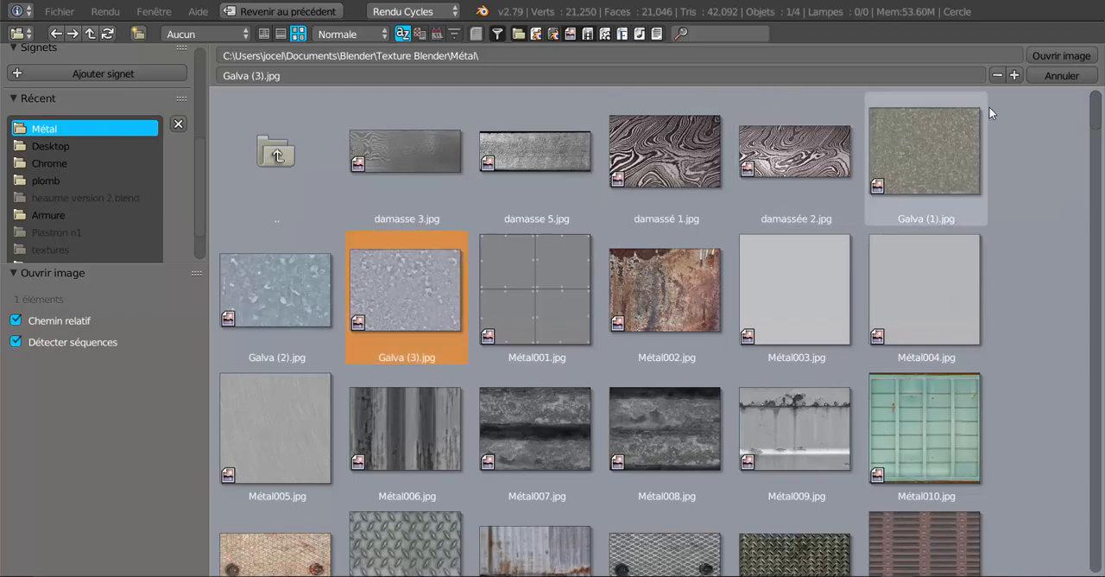
click(1049, 55)
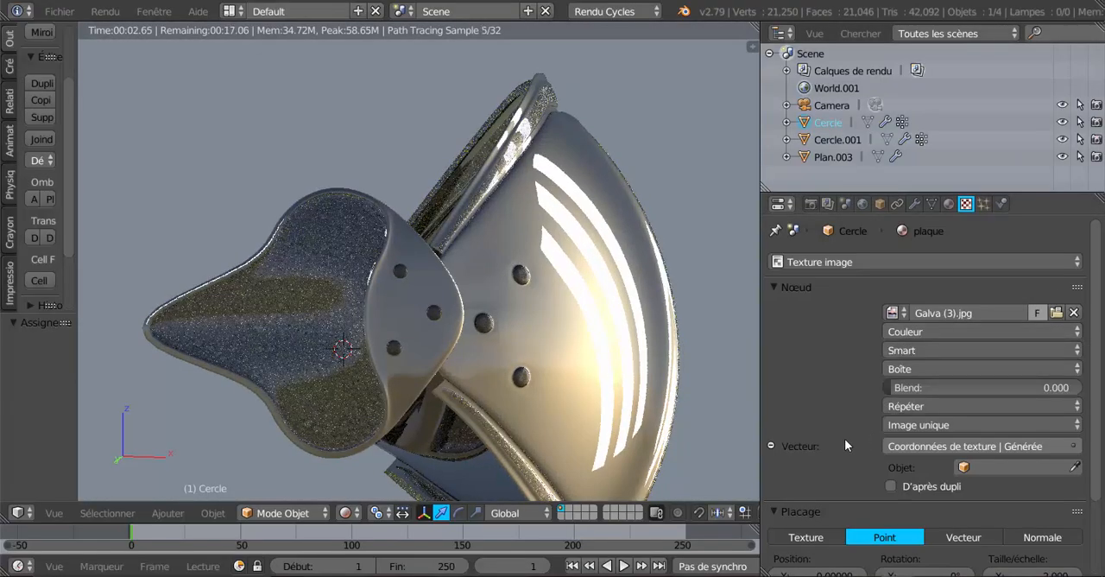
click(948, 203)
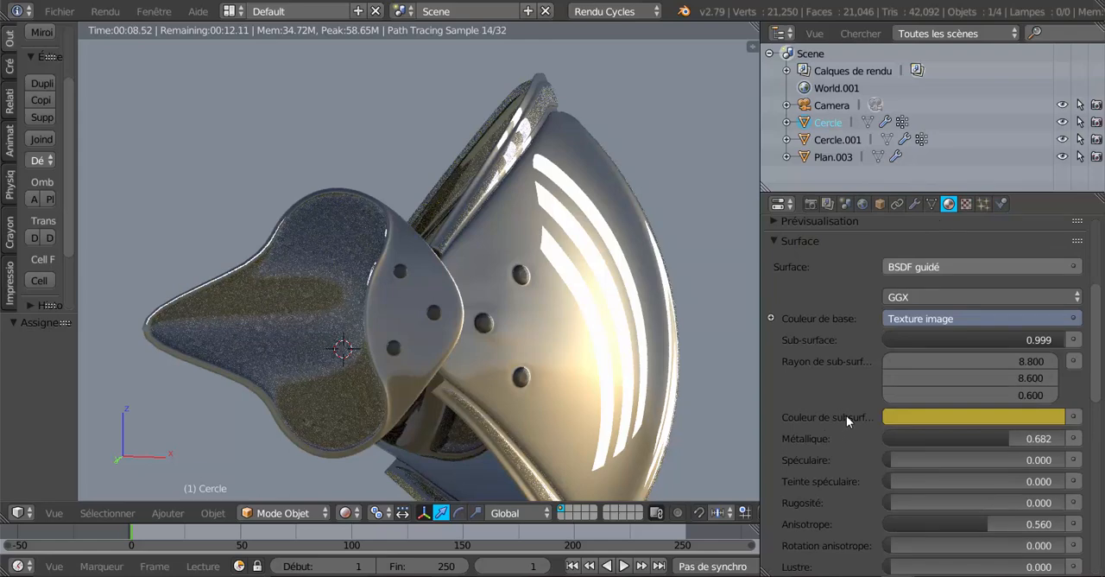
scroll(1090, 395, down, 4)
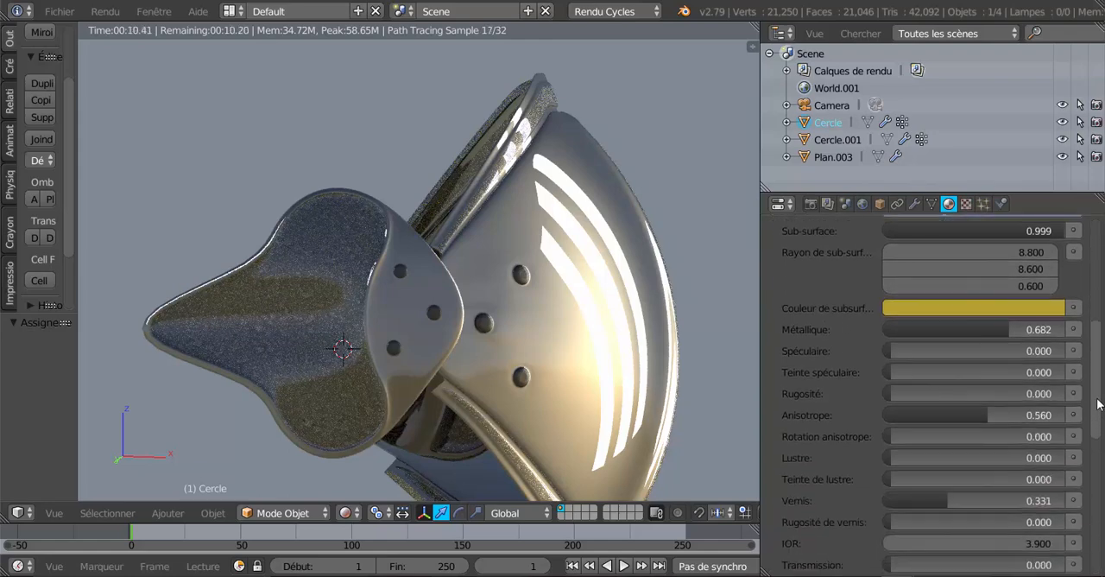
scroll(1089, 395, up, 4)
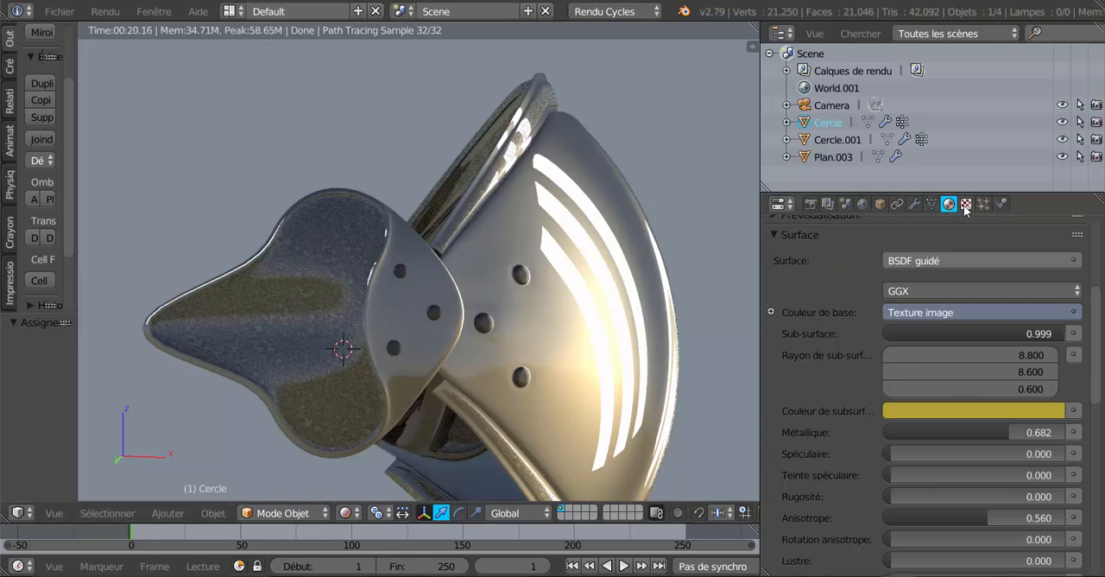
Set plaque's texture mapping scale back to 1 on the X, Y and Z axes
click(965, 203)
scroll(1019, 537, down, 3)
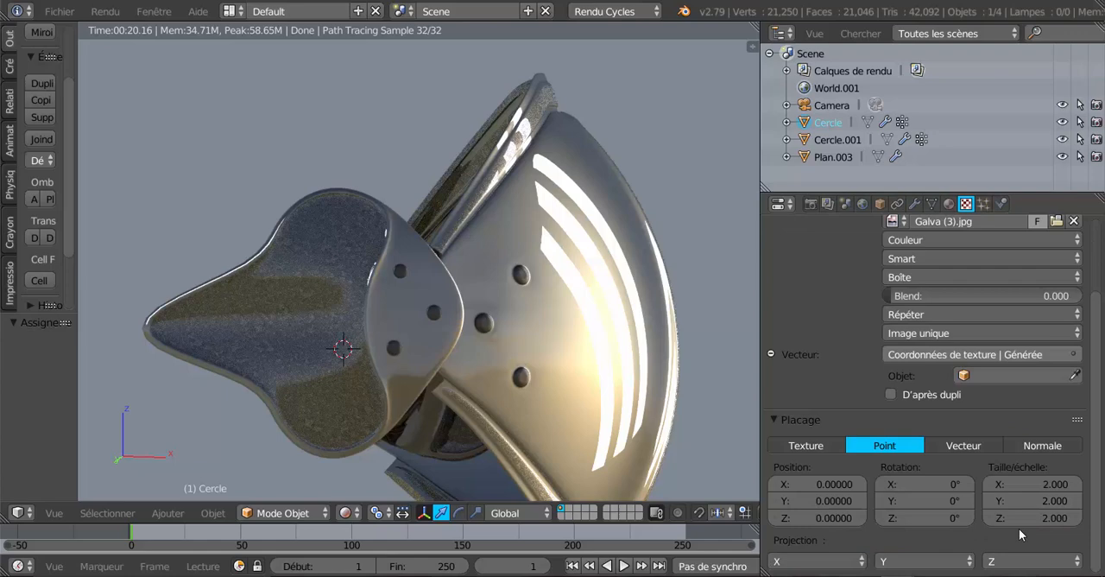
click(1055, 484)
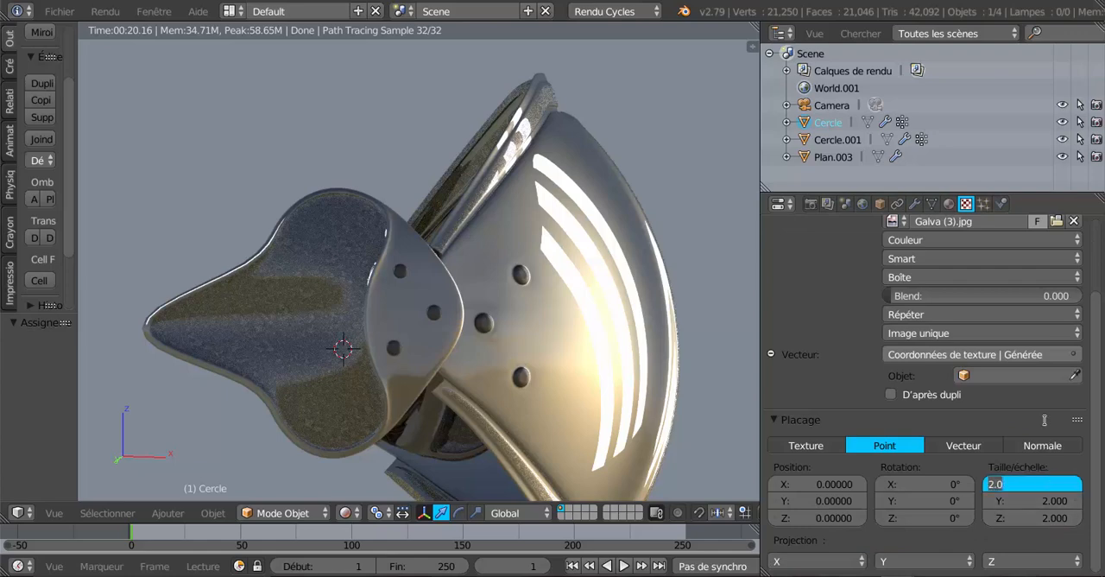
text(1)
key(Return)
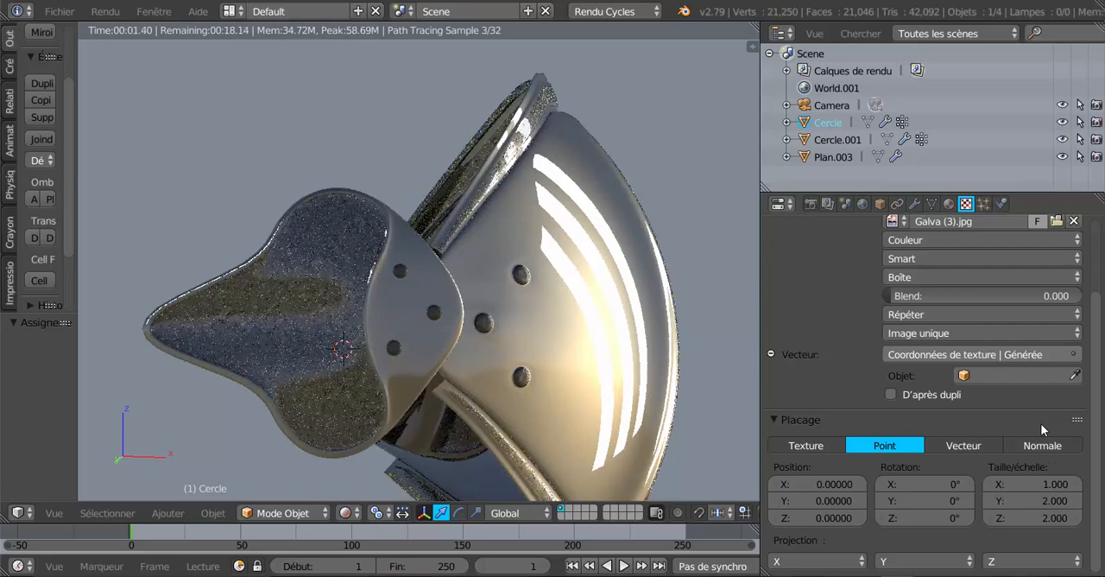
click(1029, 502)
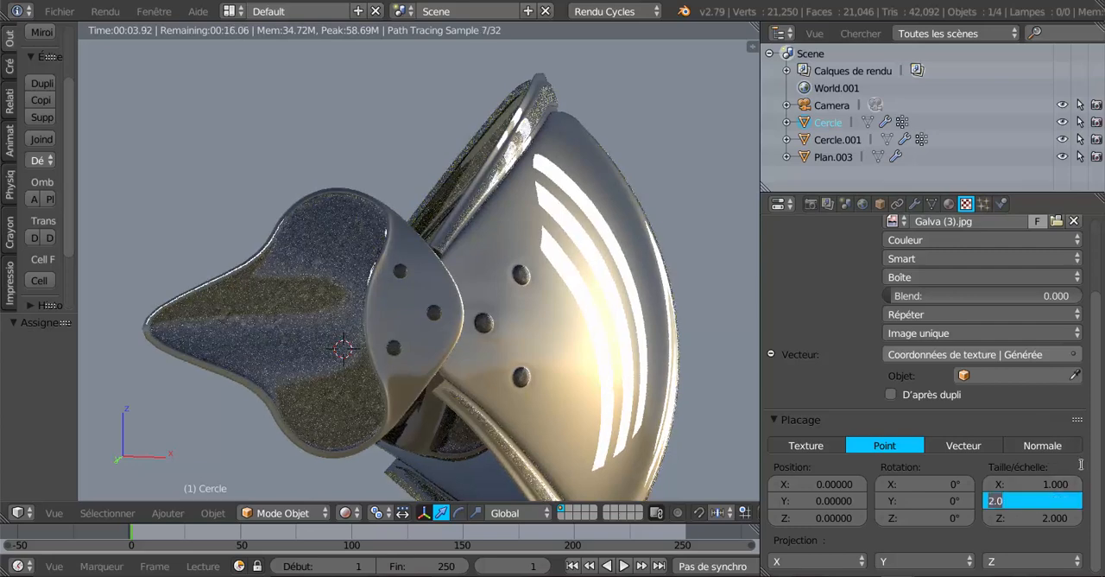
text(1)
key(Return)
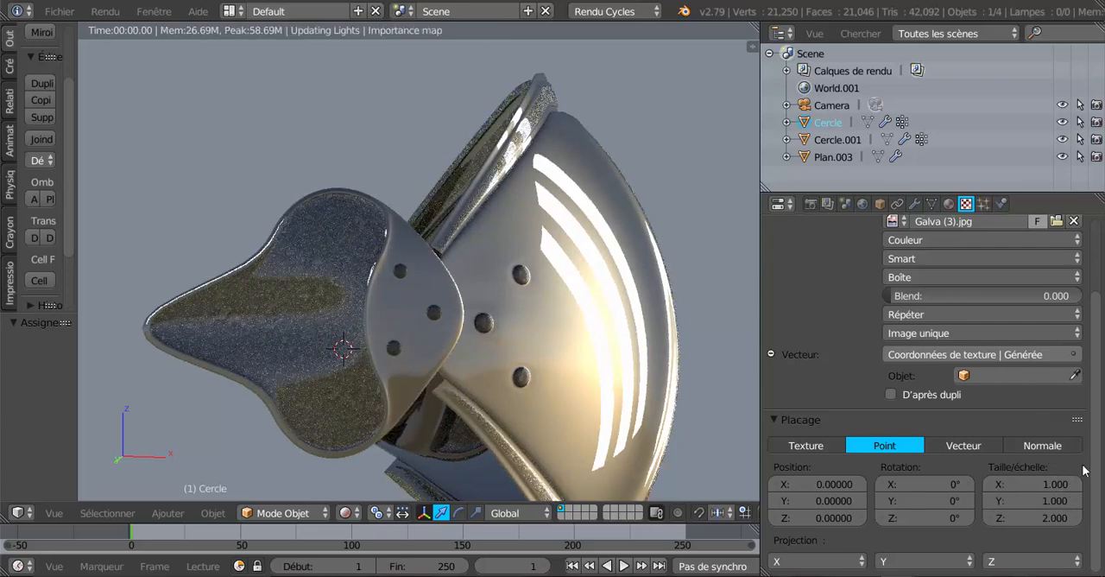
click(1036, 518)
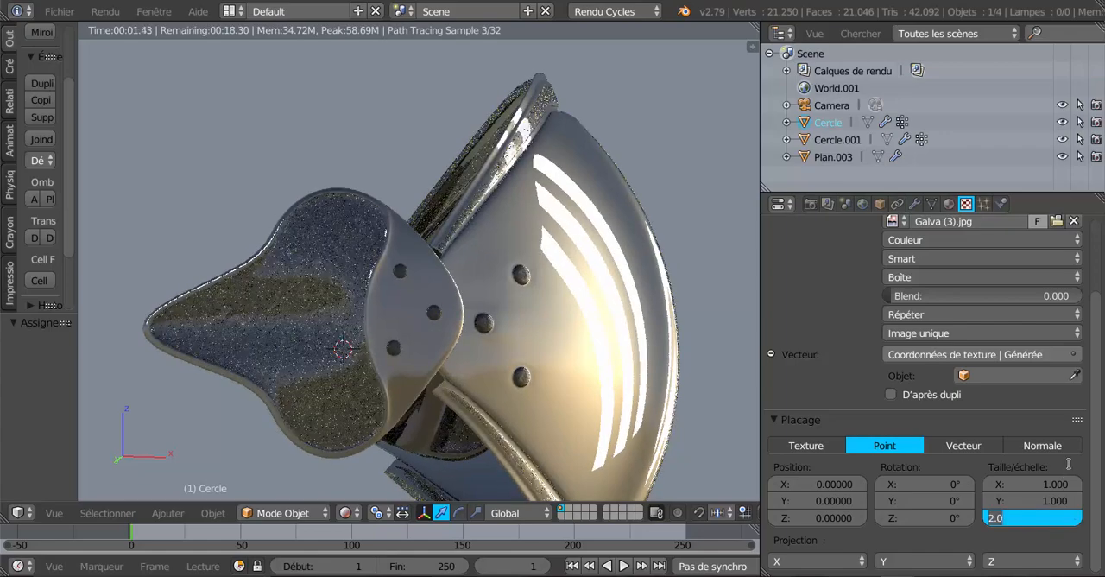
text(1)
key(Return)
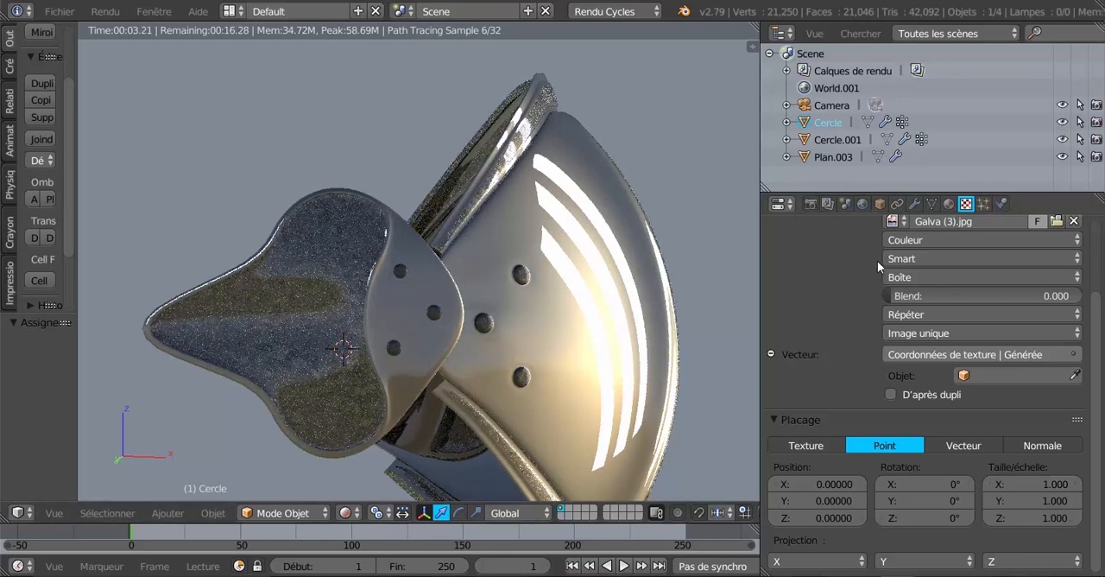
Lower the Métallique value of plaque's surface shader to 0.268
click(949, 204)
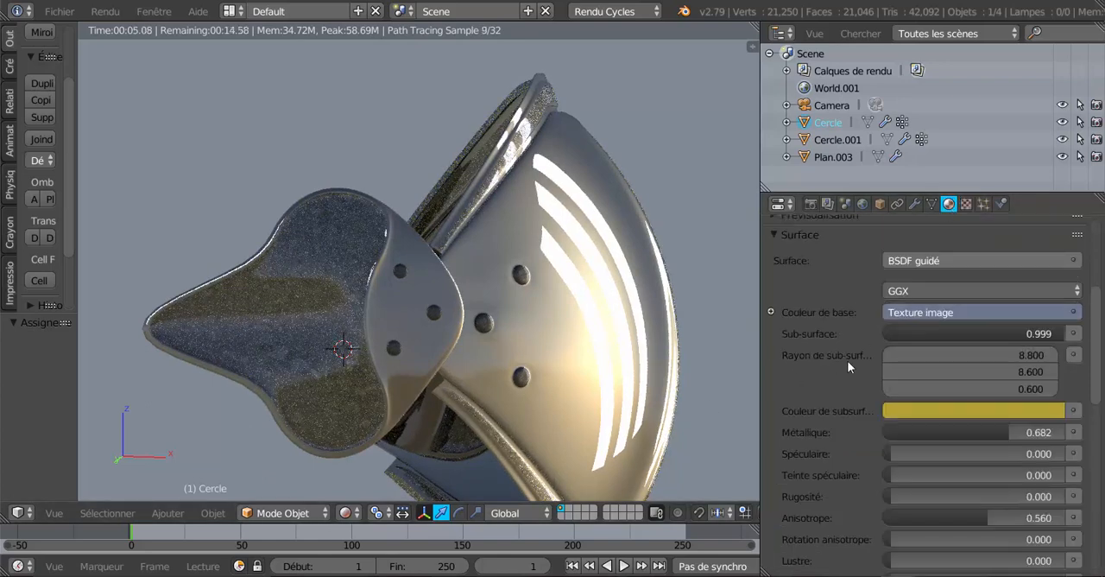
drag(1005, 433, 937, 432)
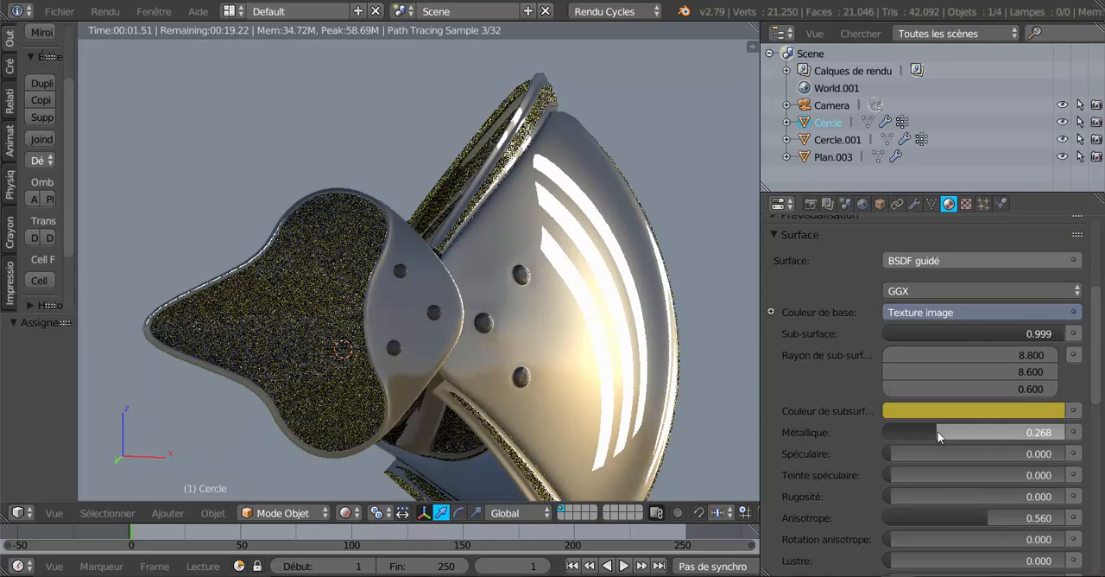
Change plaque's subsurface colour to a light grey and raise its Métallique value to 0.742
click(957, 411)
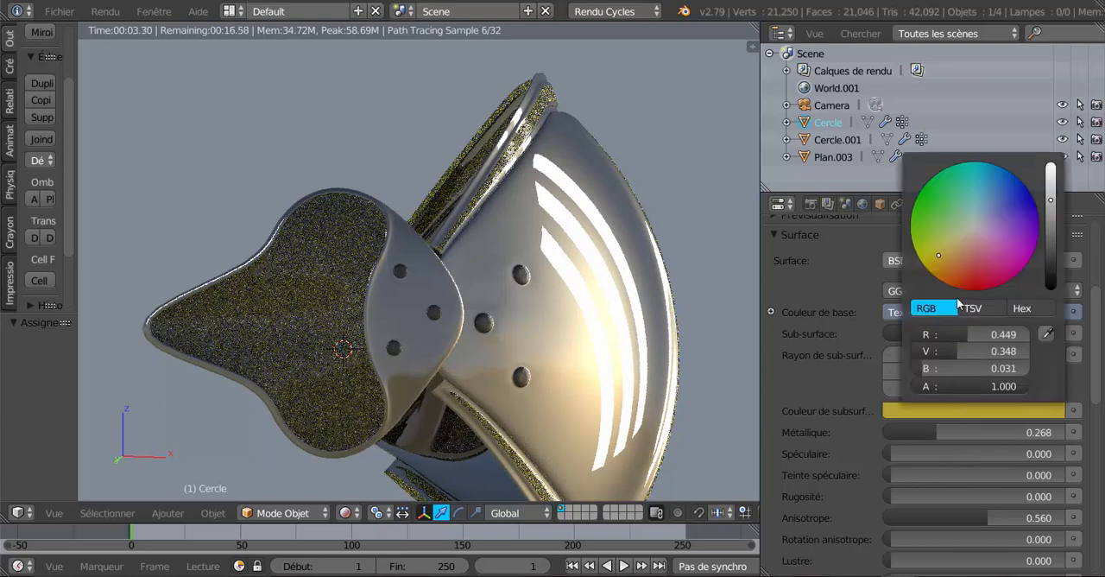
click(974, 224)
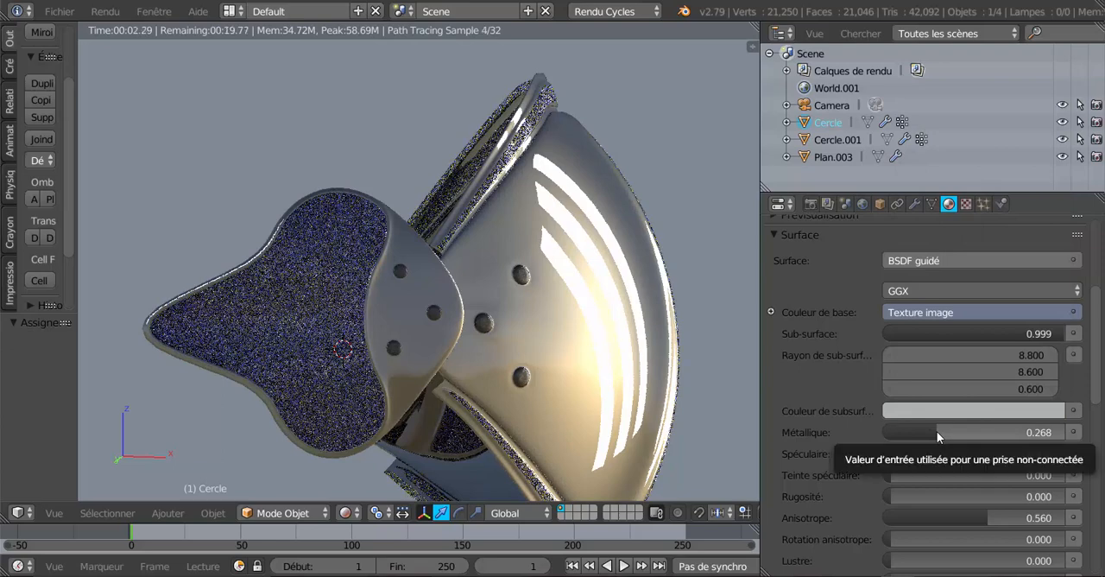
drag(936, 431, 1007, 430)
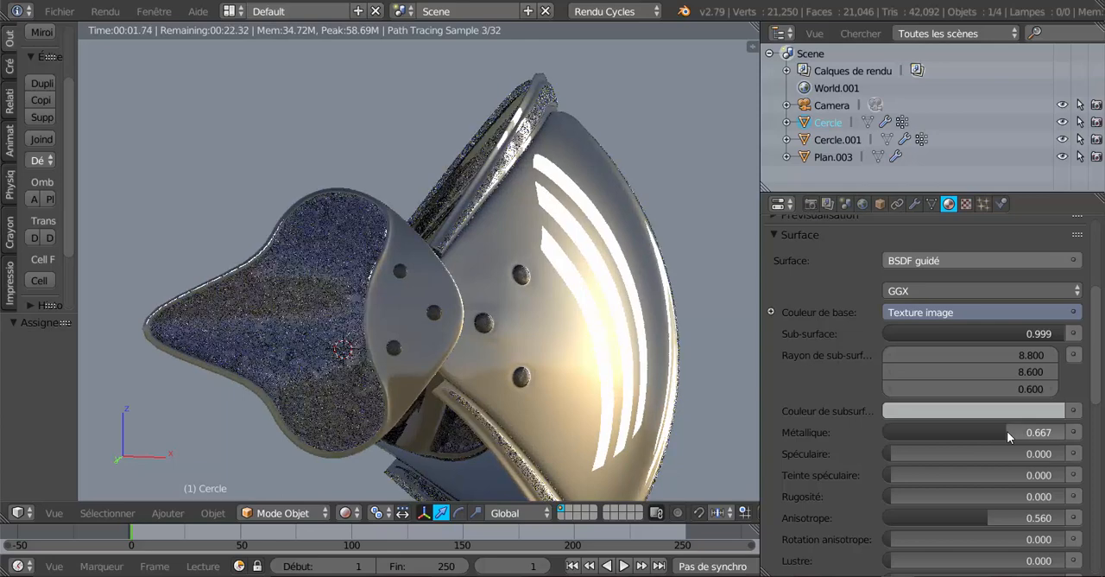
drag(1006, 433, 1020, 430)
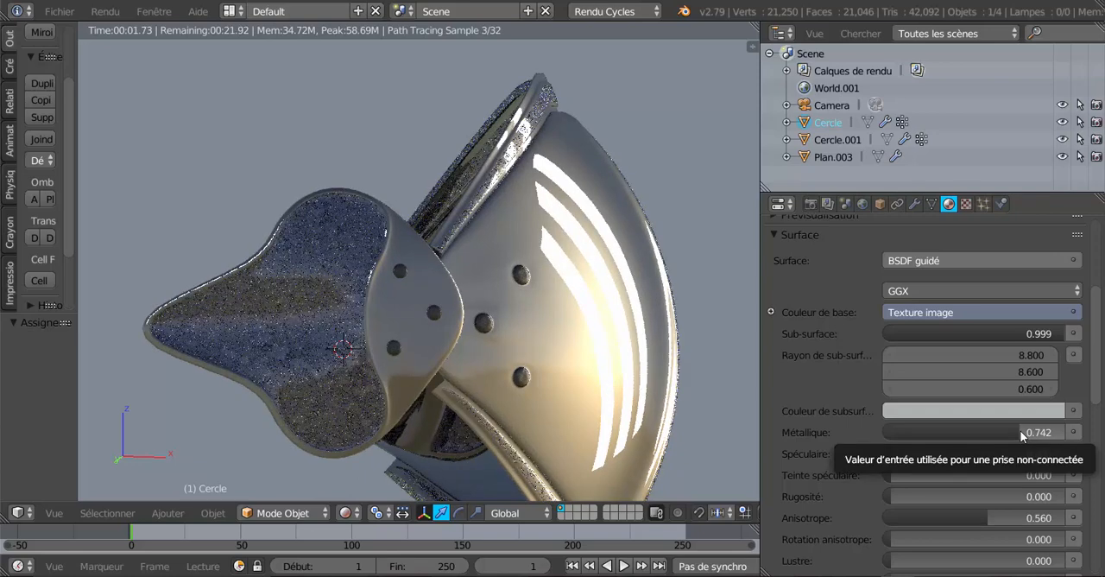
Raise the Rugosité of plaque's surface shader to 0.418 and lower its Anisotrope value to 0.134
scroll(839, 476, down, 4)
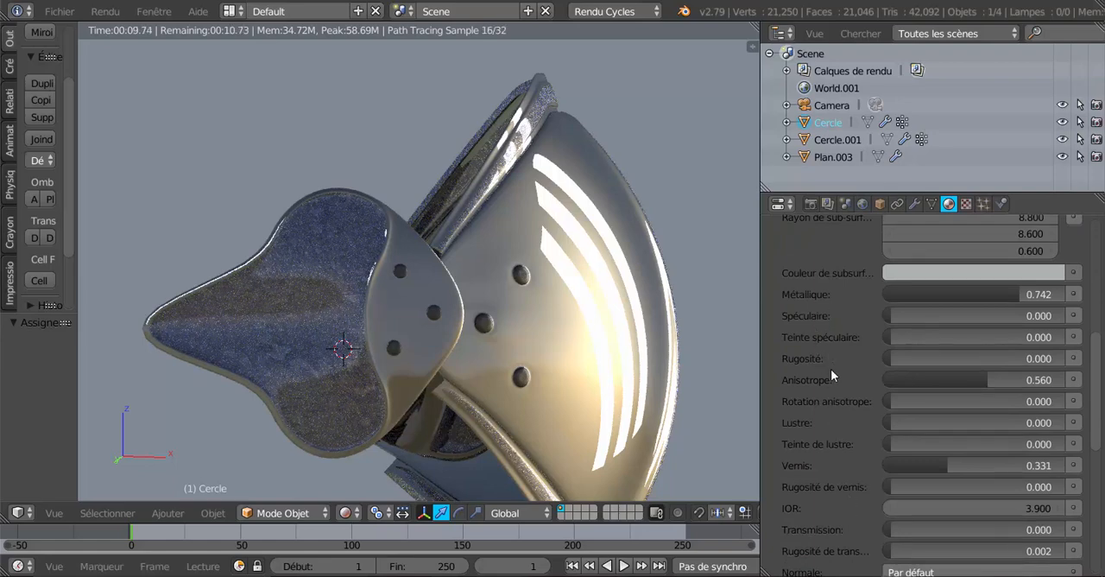
drag(890, 358, 939, 358)
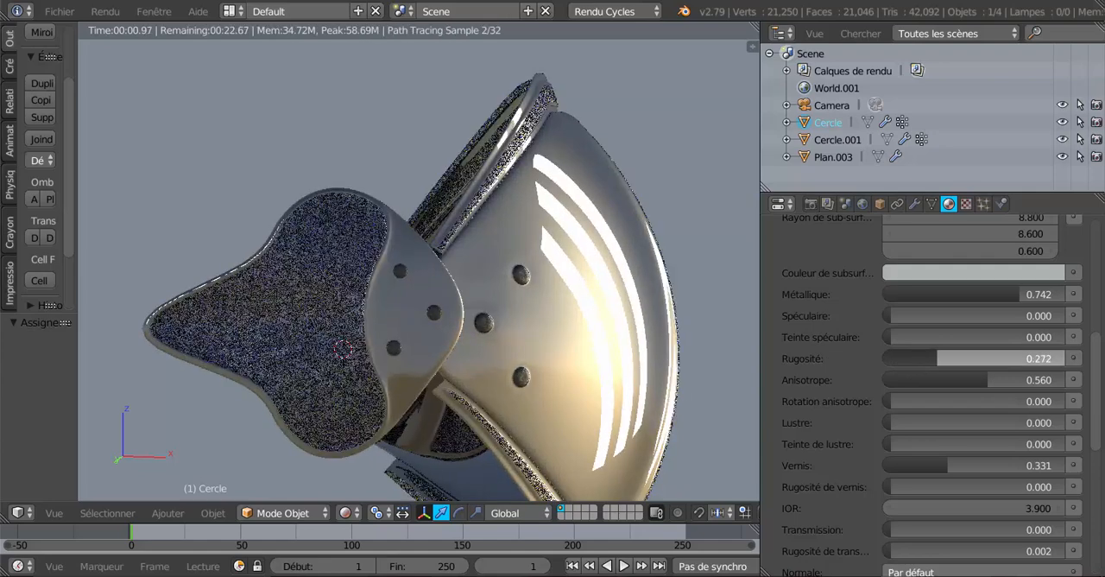
drag(938, 359, 961, 358)
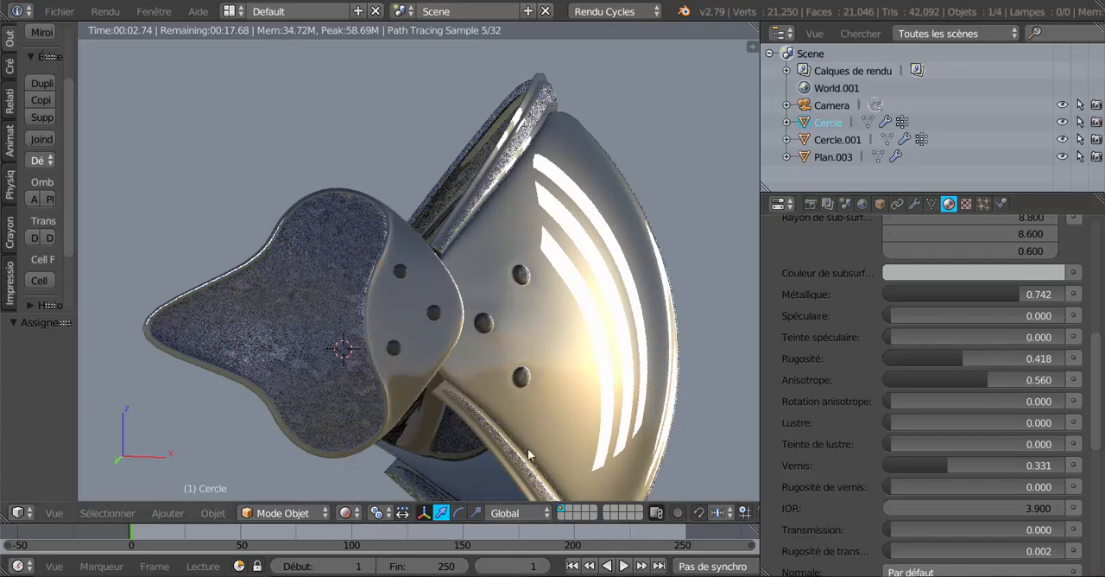
middle_drag(526, 453, 452, 433)
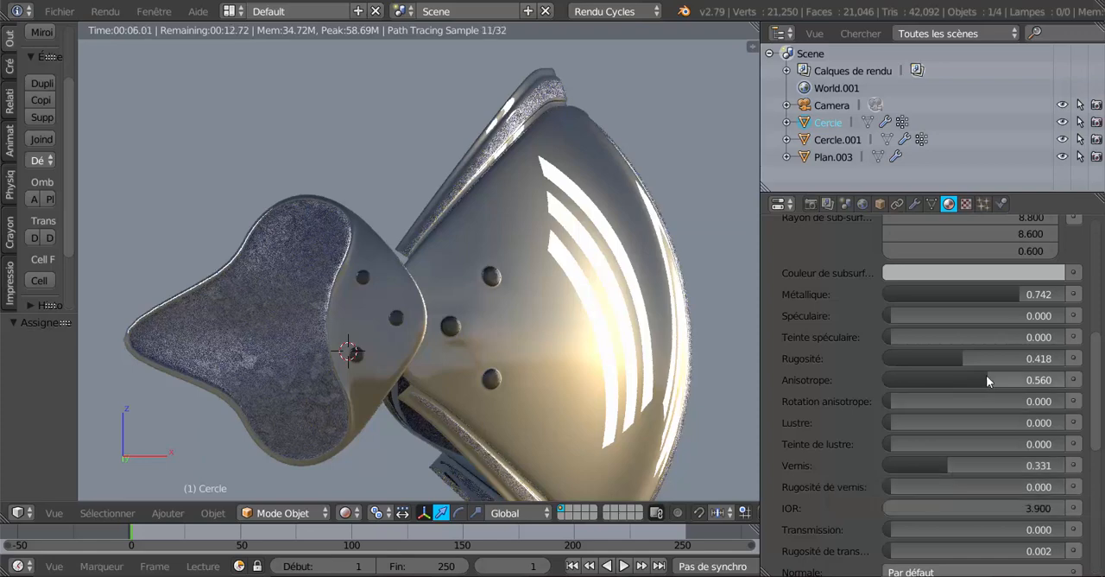
drag(982, 375, 893, 375)
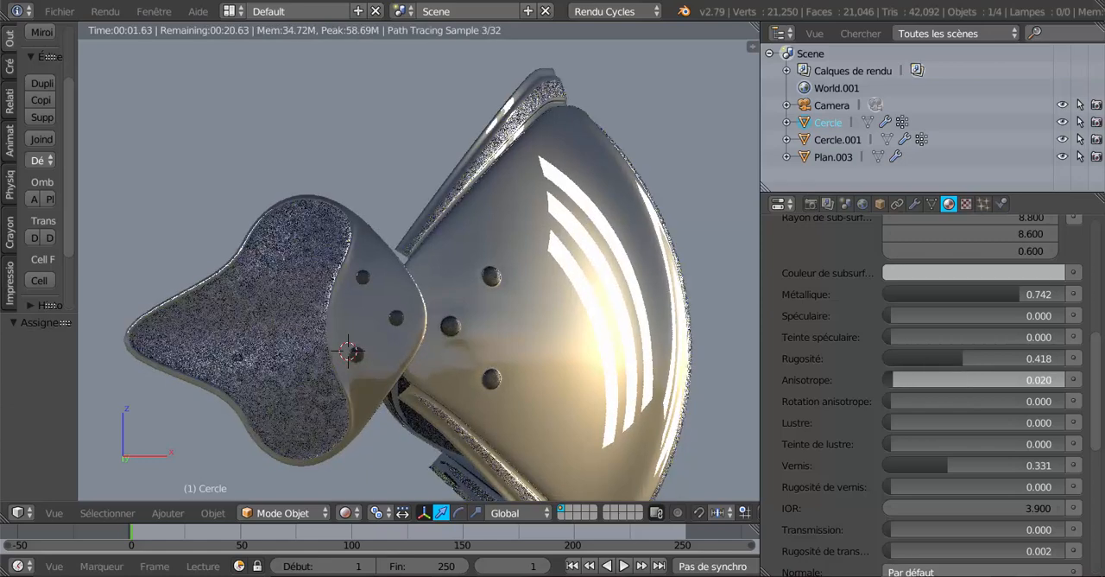
drag(893, 380, 913, 380)
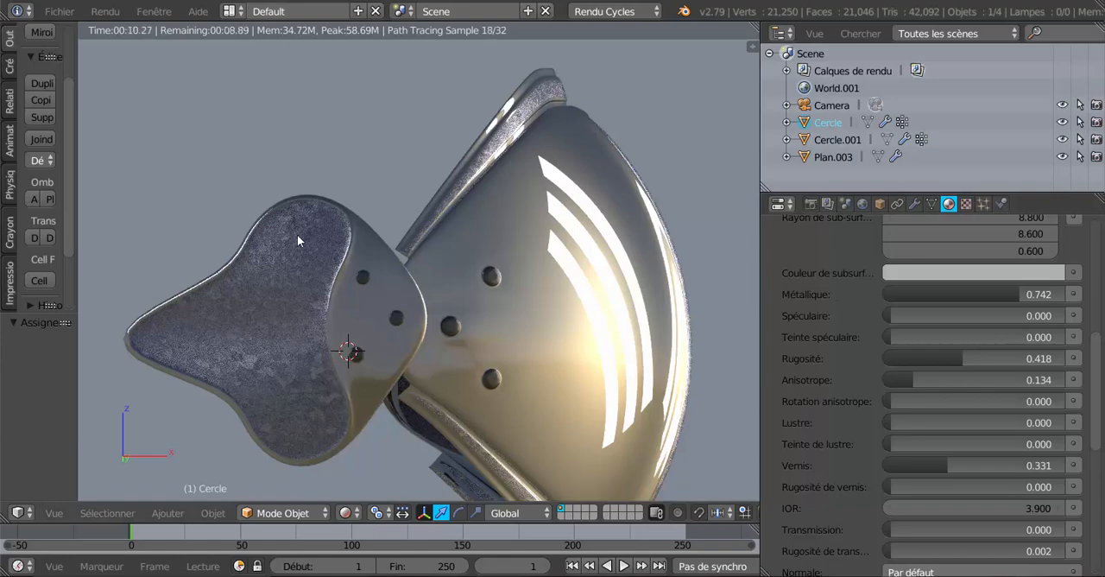
Lower the Rugosité of plaque's surface shader to 0.209
middle_drag(417, 380, 393, 383)
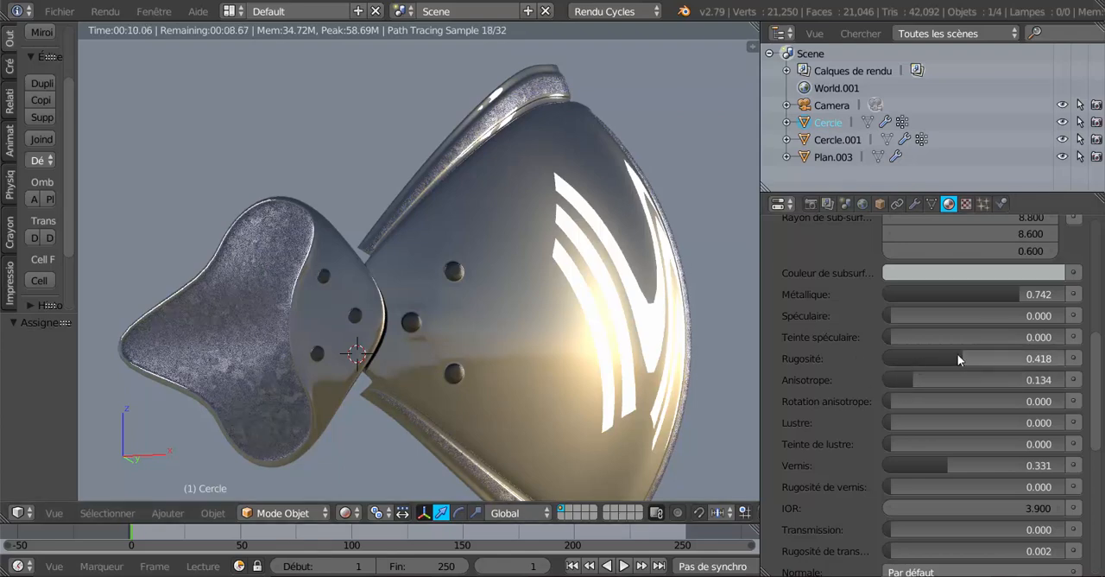
drag(957, 358, 933, 359)
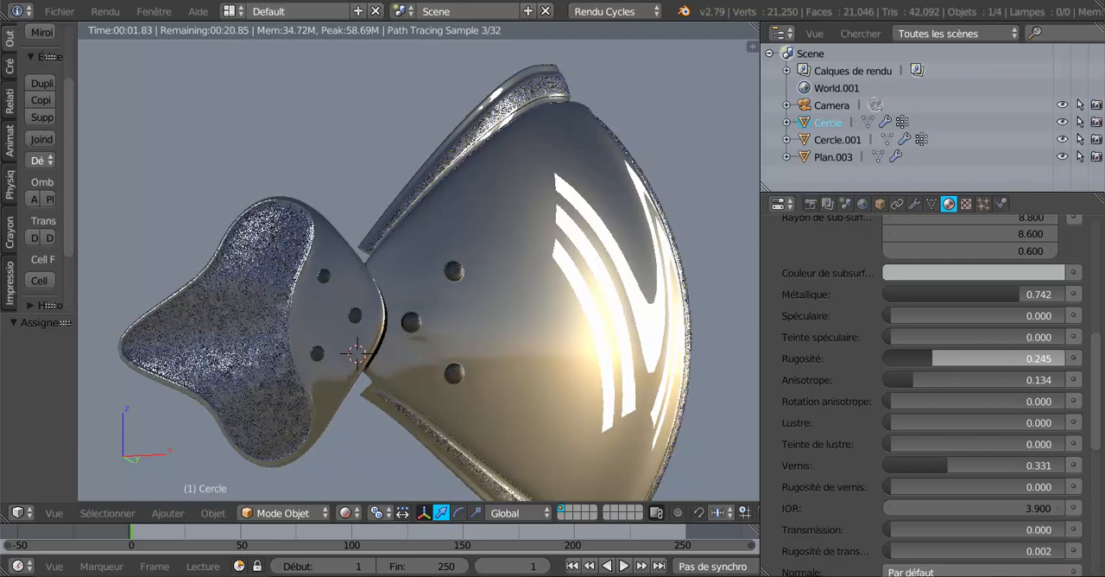
drag(932, 358, 926, 359)
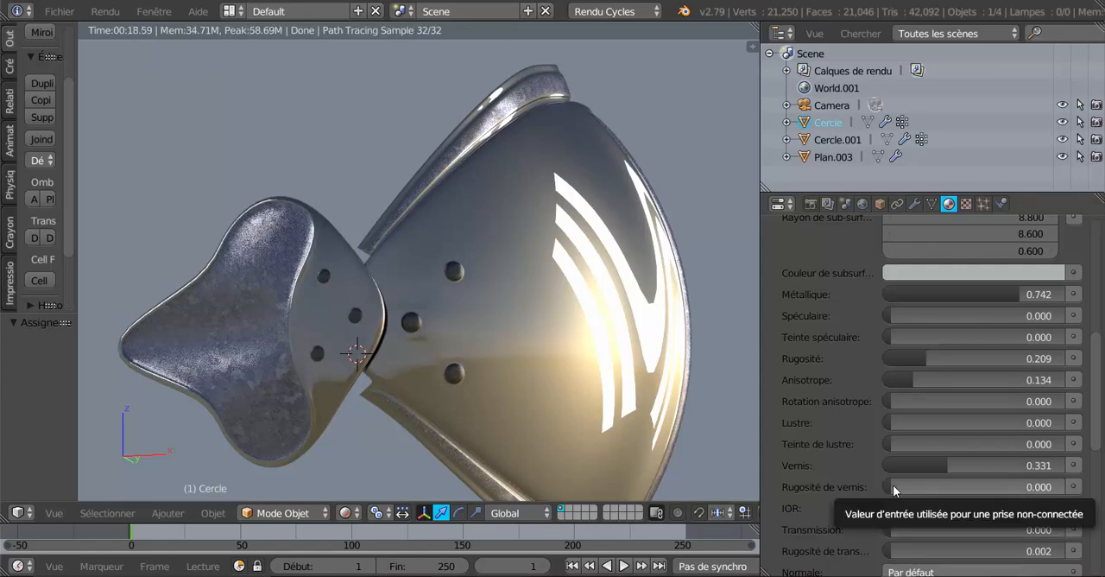
Try a Vernis value of 0.765 on plaque's shader, raise Lustre to 0.556 and set Vernis to 0
scroll(868, 461, down, 4)
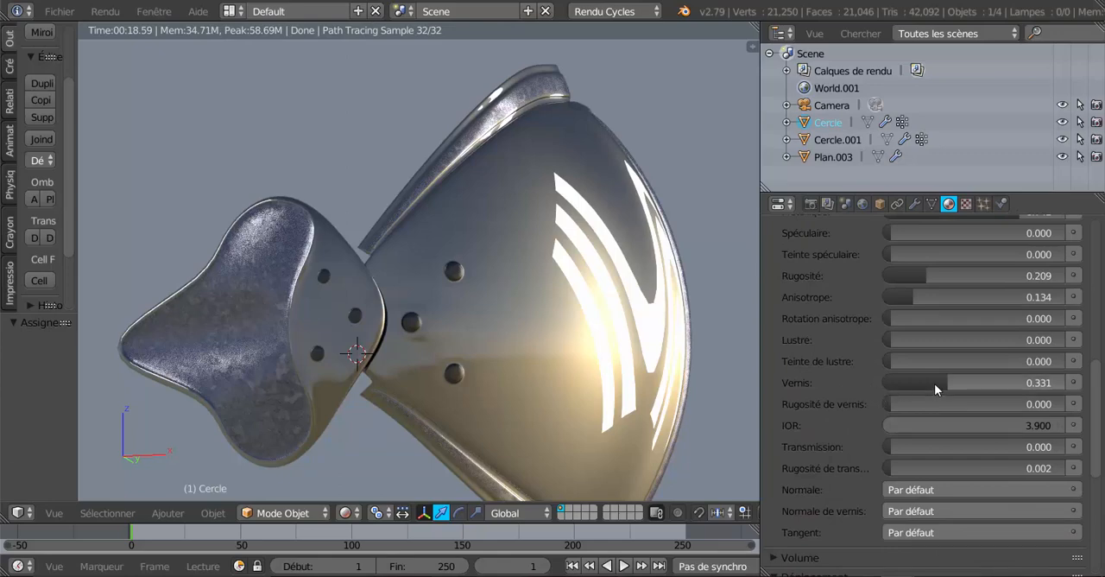
drag(934, 383, 891, 383)
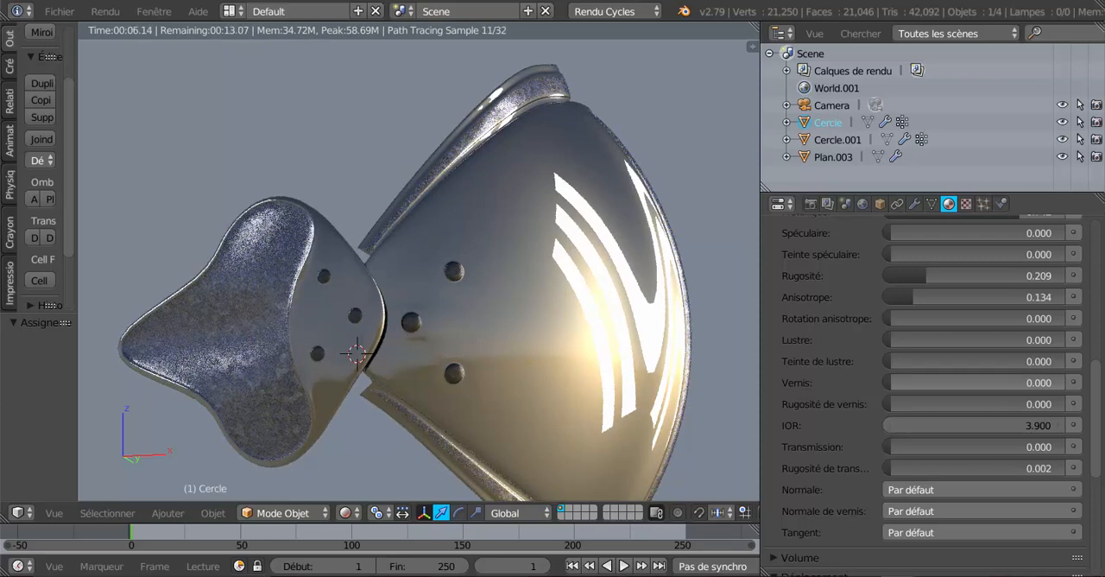
drag(890, 382, 1023, 382)
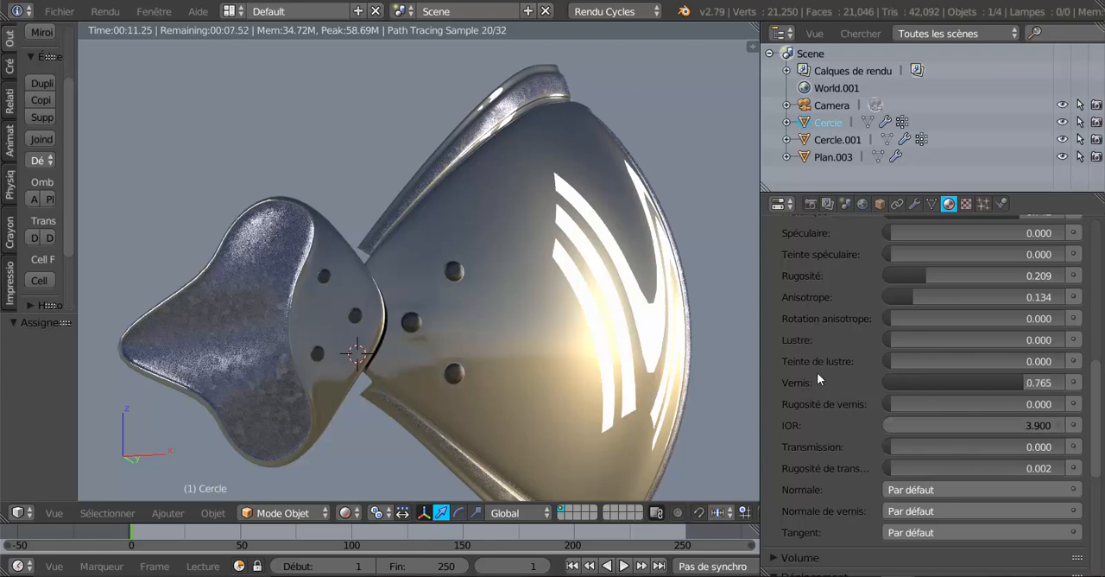
drag(891, 340, 987, 340)
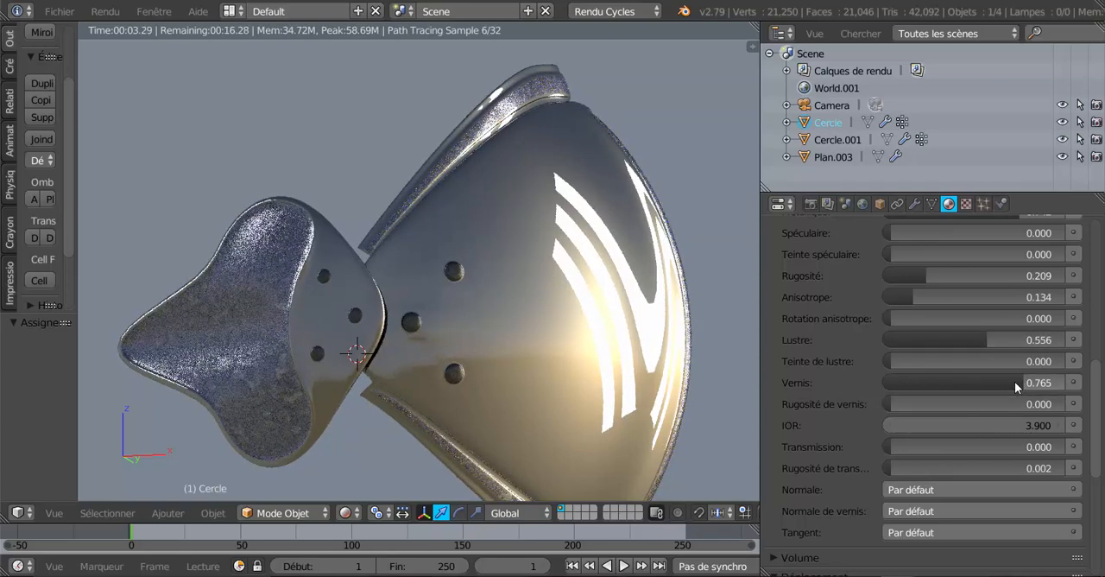
drag(1016, 378, 852, 406)
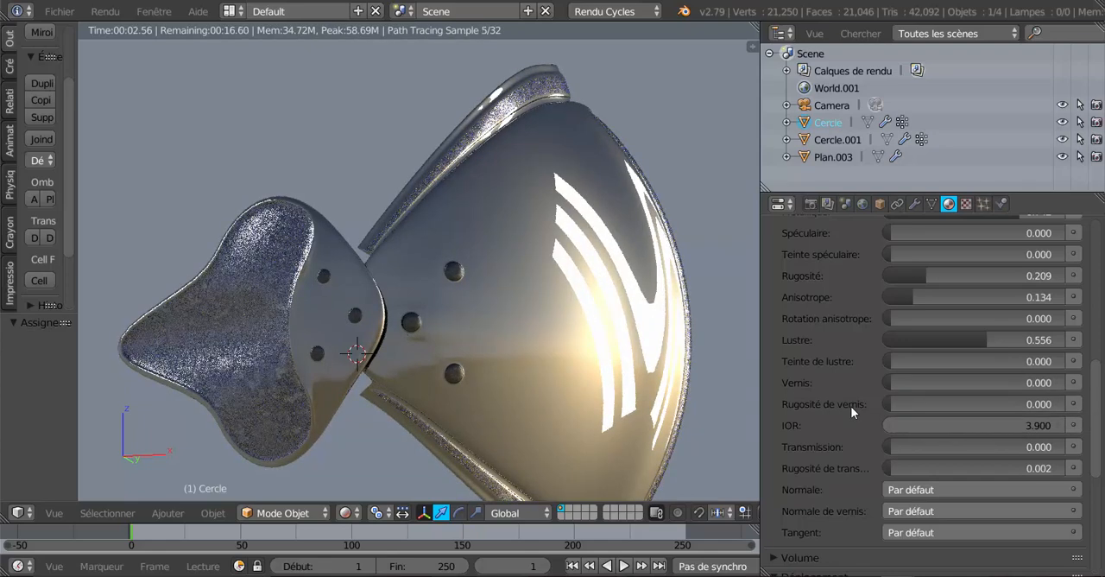
Reduce plaque's Sub-surface value to 0 and raise its Métallique value to 0.923
scroll(863, 485, down, 3)
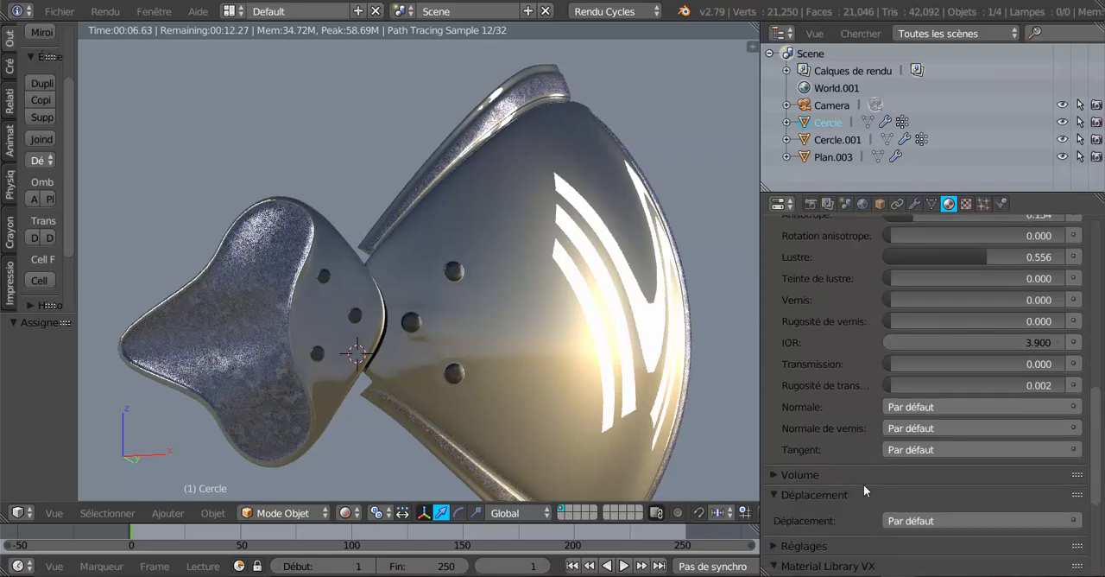
scroll(864, 484, up, 8)
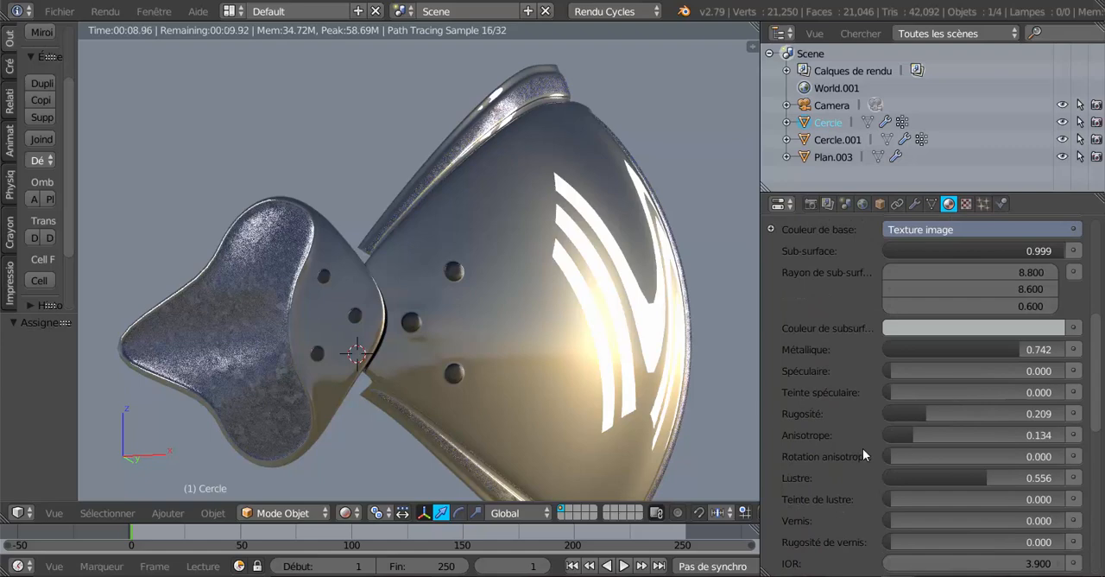
scroll(971, 328, up, 2)
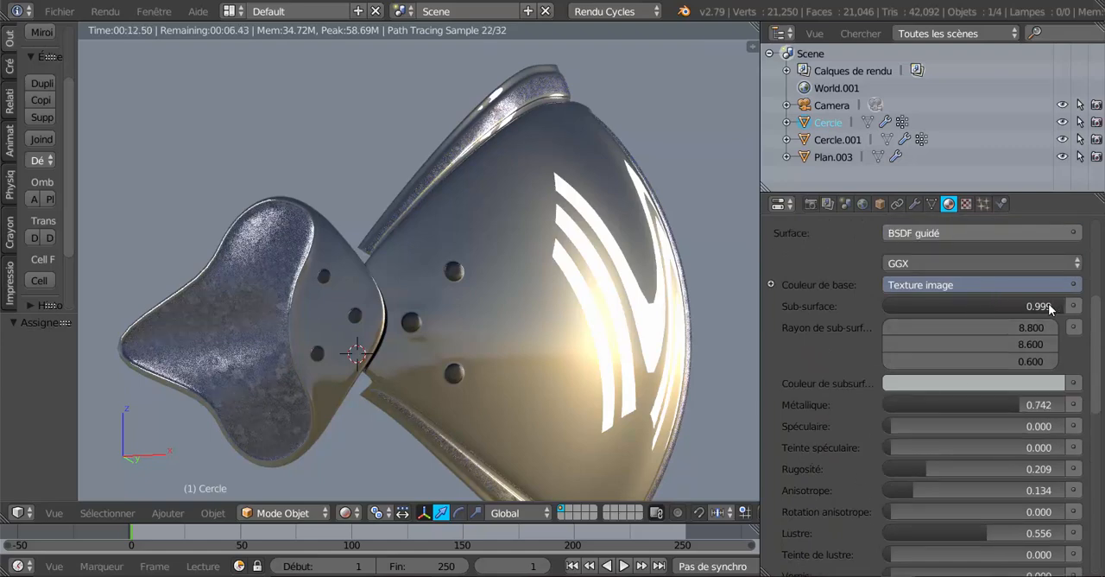
drag(1054, 305, 966, 305)
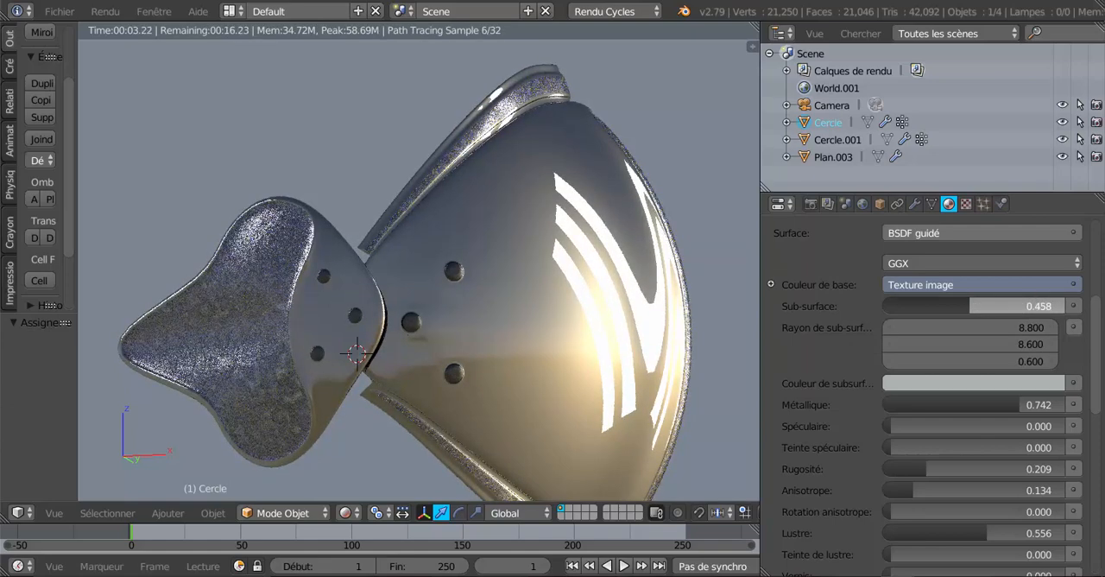
drag(965, 304, 892, 309)
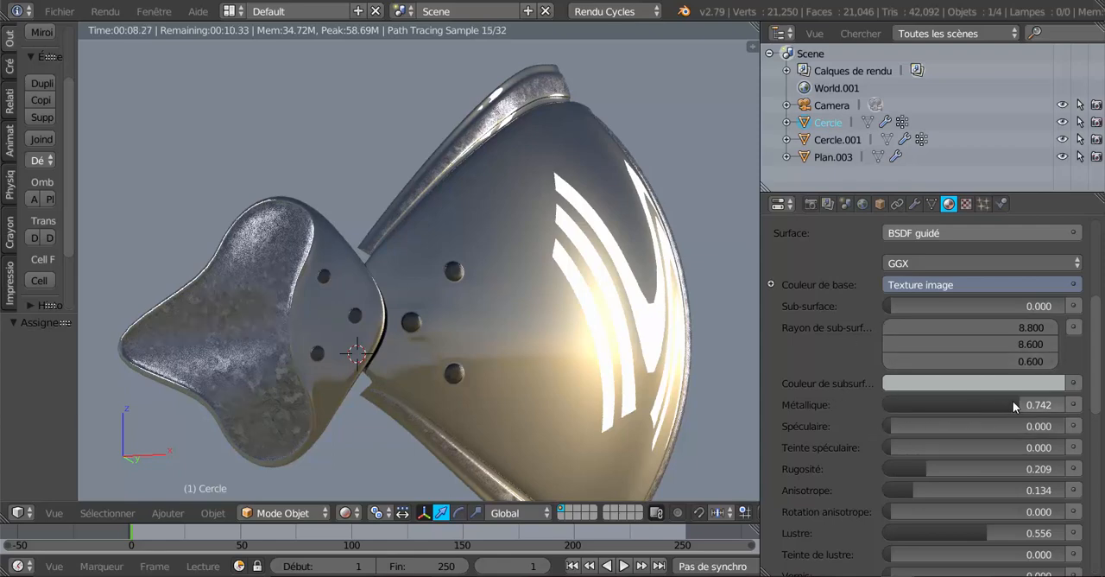
drag(1013, 400, 1045, 401)
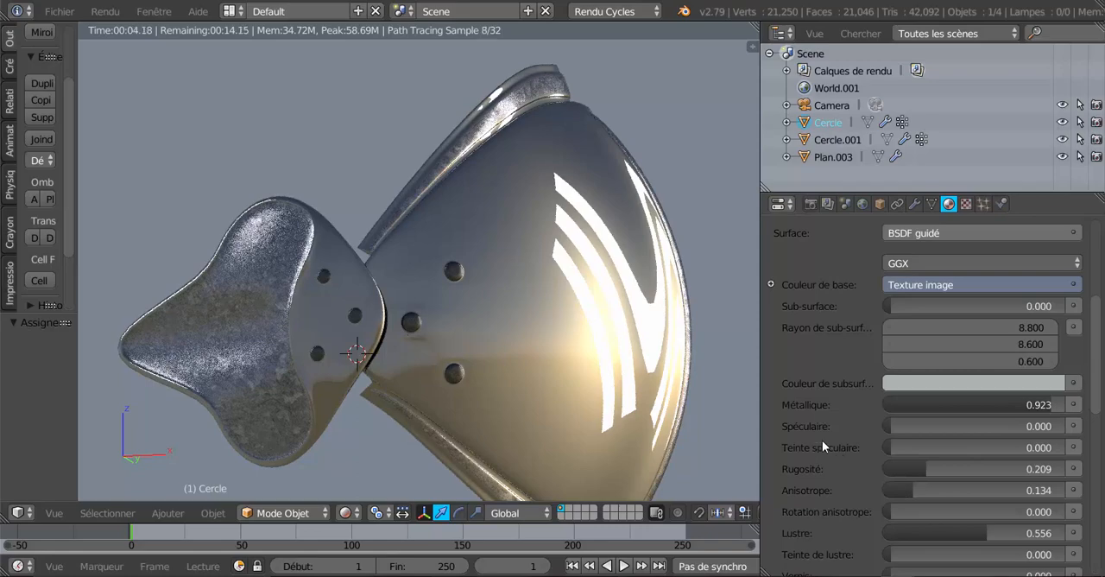
Darken plaque's subsurface colour to a dark grey and raise its Sub-surface value to 0.391
mouse_move(592, 405)
middle_down()
mouse_move(569, 387)
mouse_move(654, 381)
mouse_move(738, 392)
mouse_move(681, 356)
mouse_move(556, 372)
mouse_move(548, 382)
mouse_move(570, 392)
mouse_move(510, 391)
middle_up()
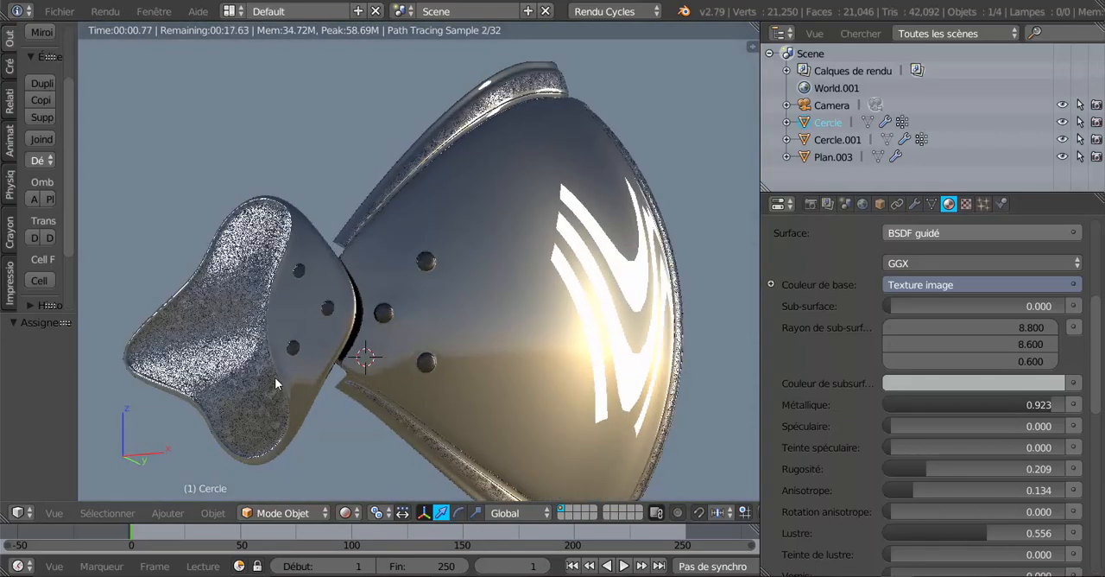
scroll(212, 378, up, 2)
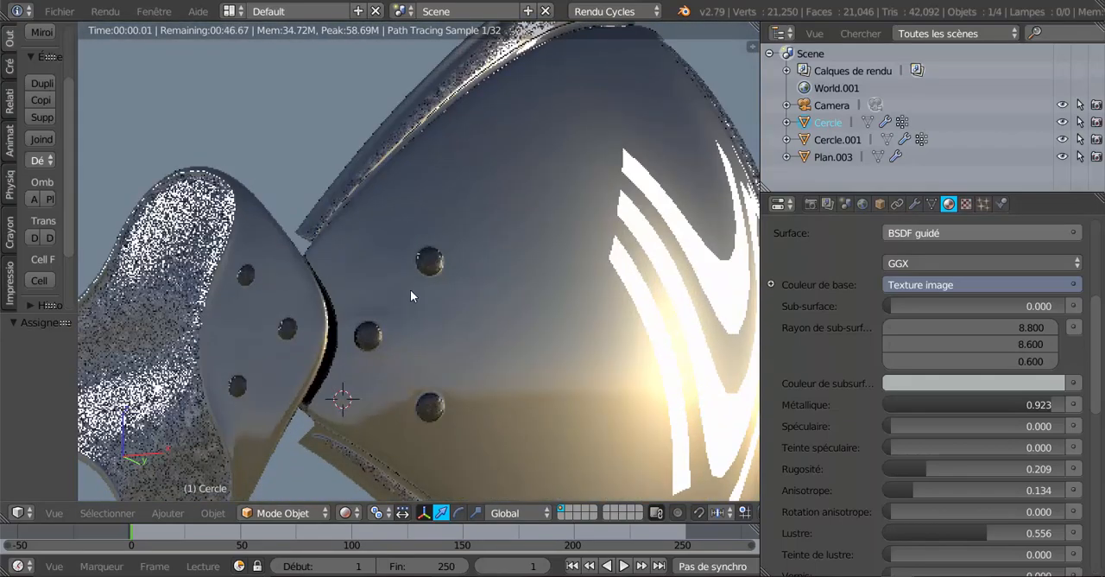
middle_drag(407, 293, 570, 285)
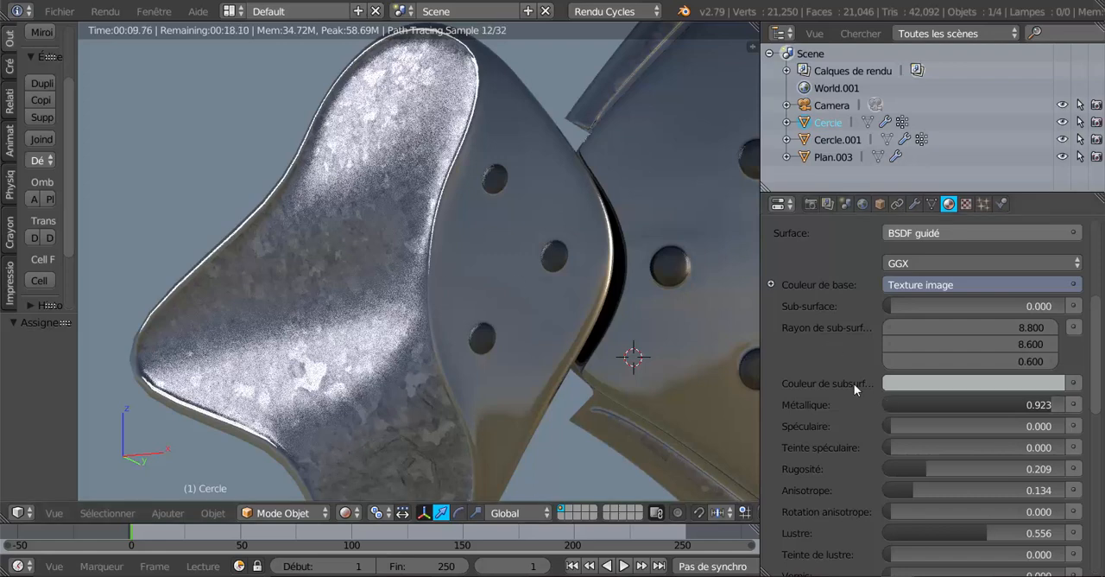
scroll(854, 384, down, 3)
scroll(854, 383, down, 5)
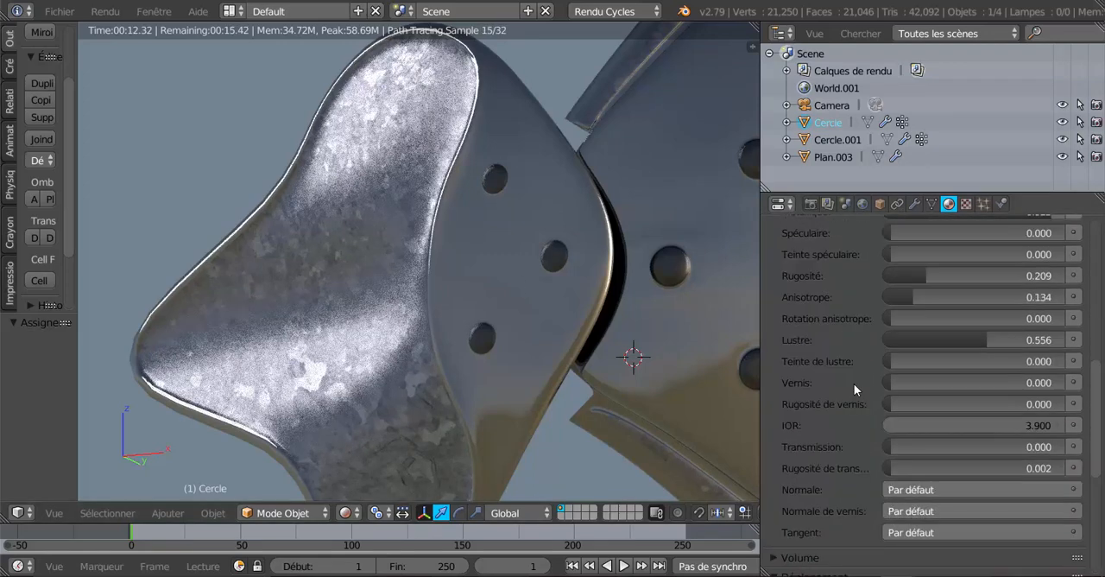
scroll(854, 383, up, 7)
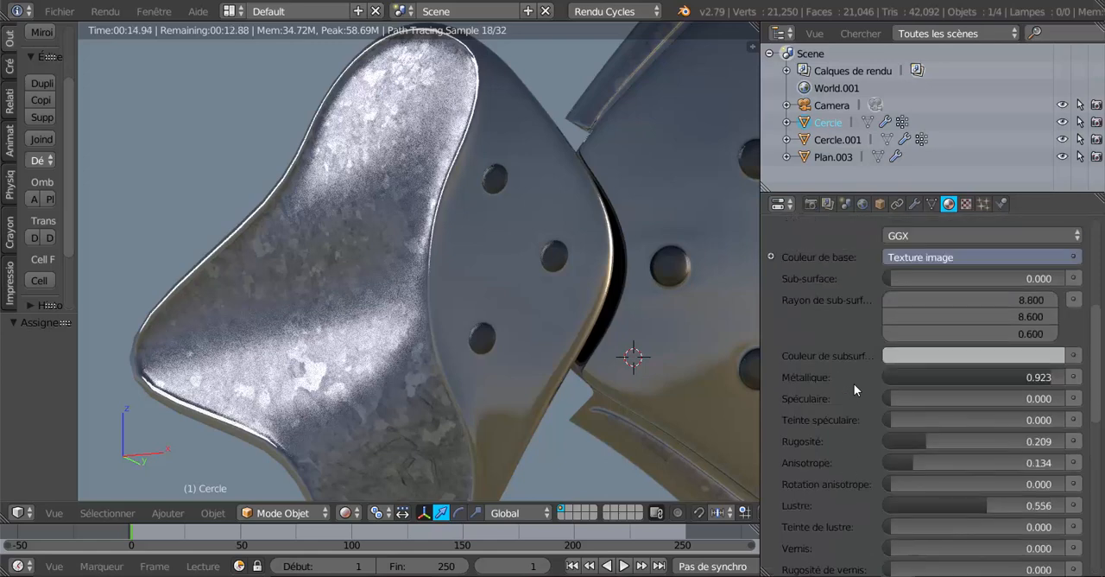
click(968, 357)
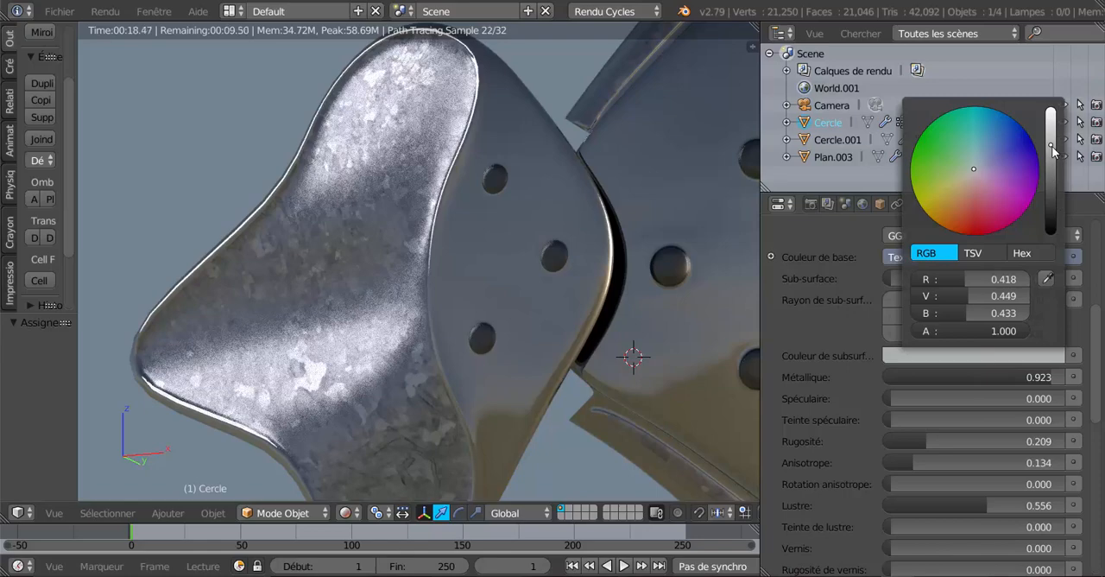
drag(1050, 145, 1051, 186)
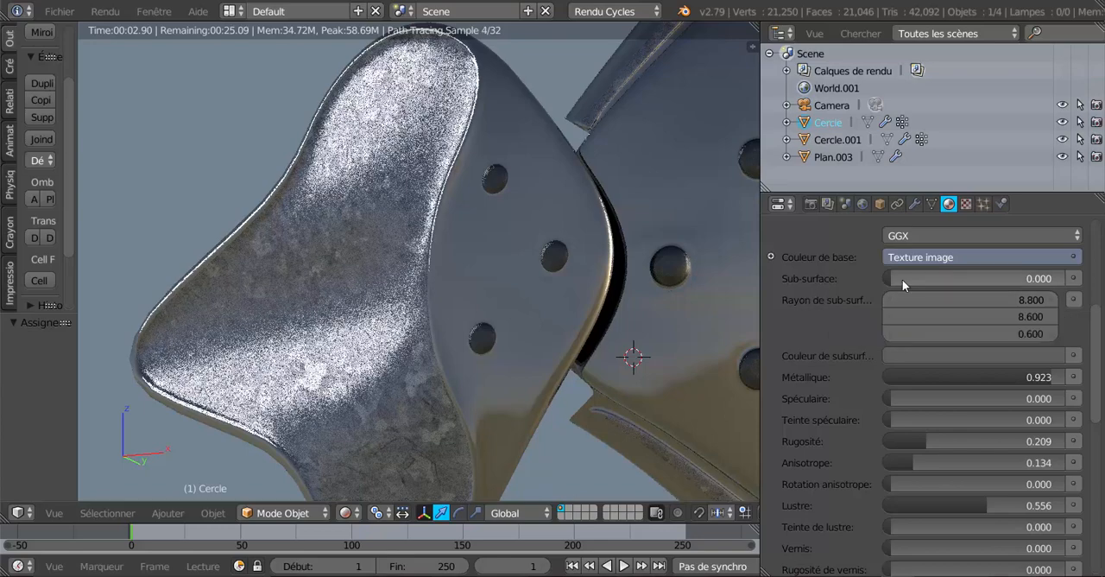
drag(895, 278, 952, 278)
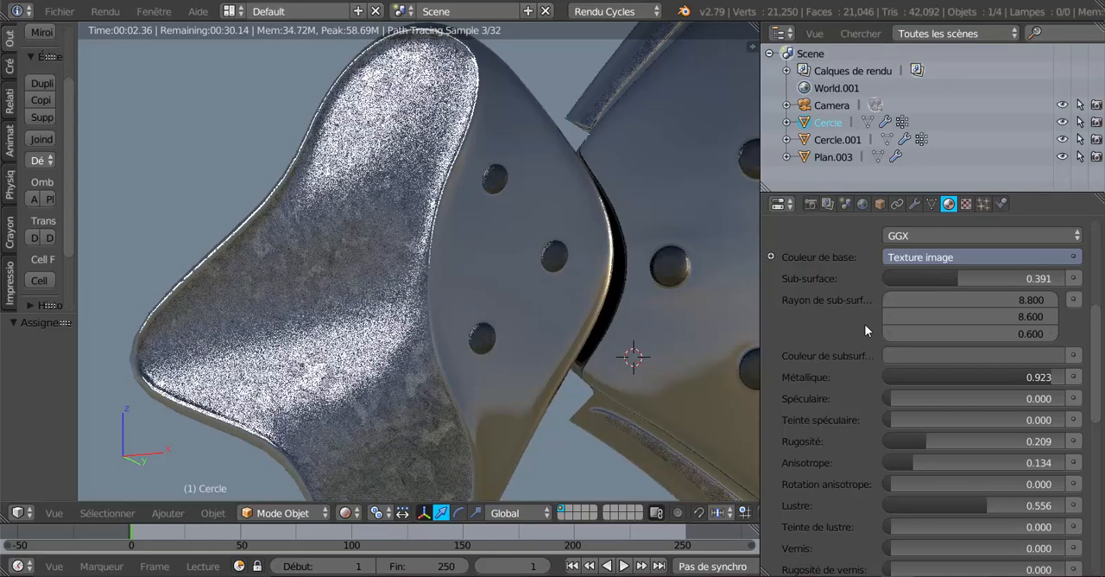
Raise the Transmission value of plaque's surface shader to 0.398
scroll(856, 354, down, 4)
scroll(856, 354, down, 3)
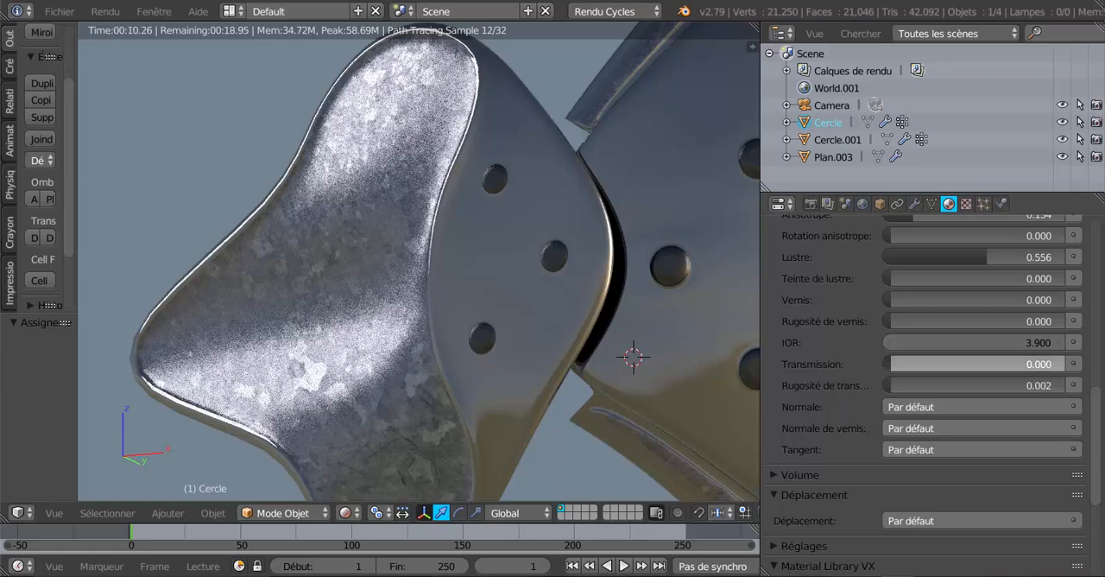
drag(898, 364, 958, 363)
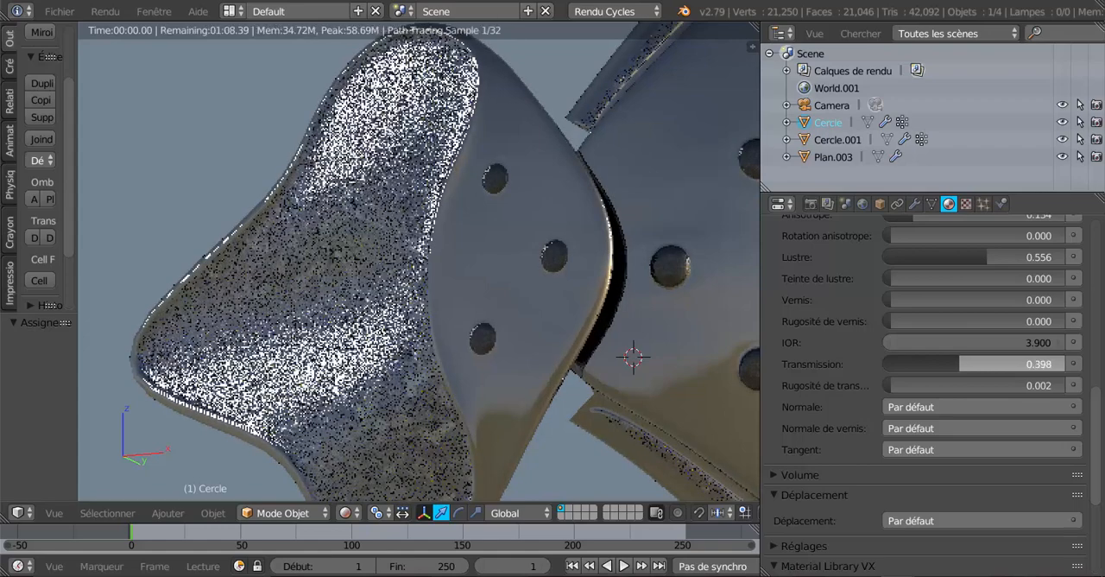
scroll(1056, 344, up, 5)
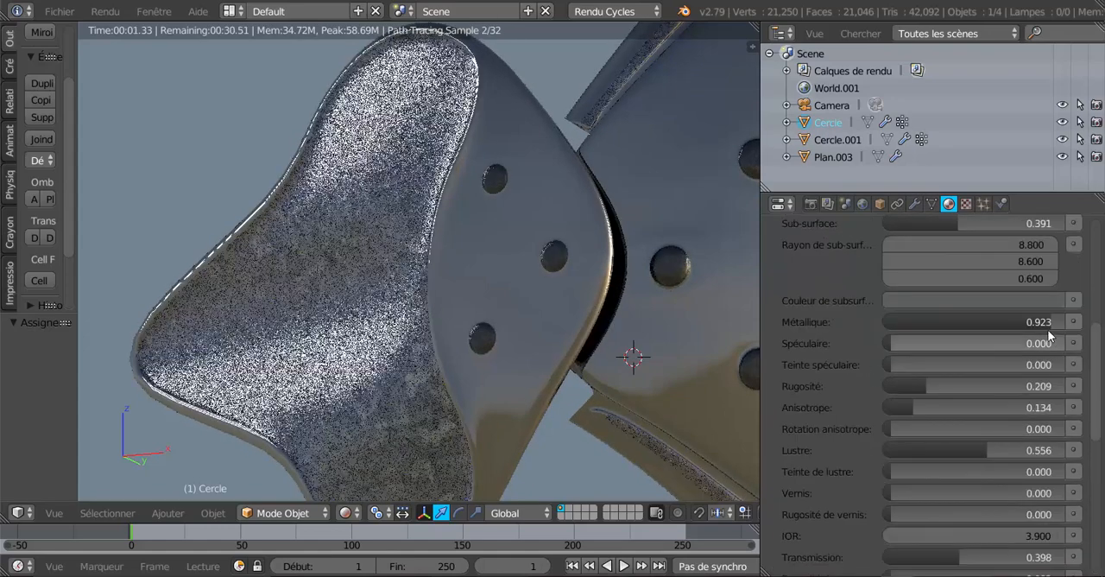
Set the Métallique value of plaque's surface shader to 0.702
drag(1045, 321, 1002, 321)
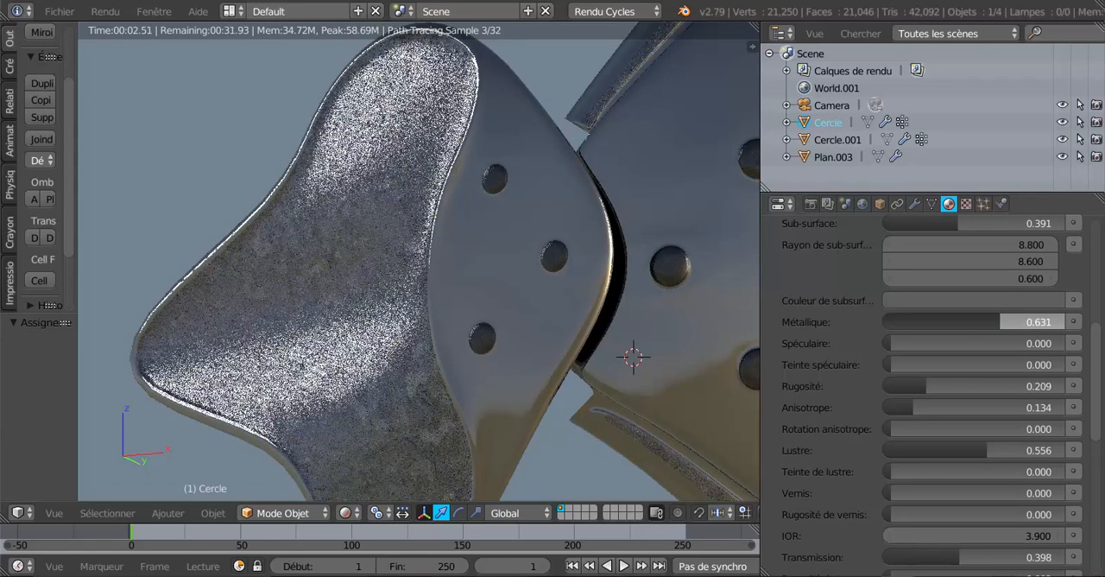
drag(1001, 322, 1013, 321)
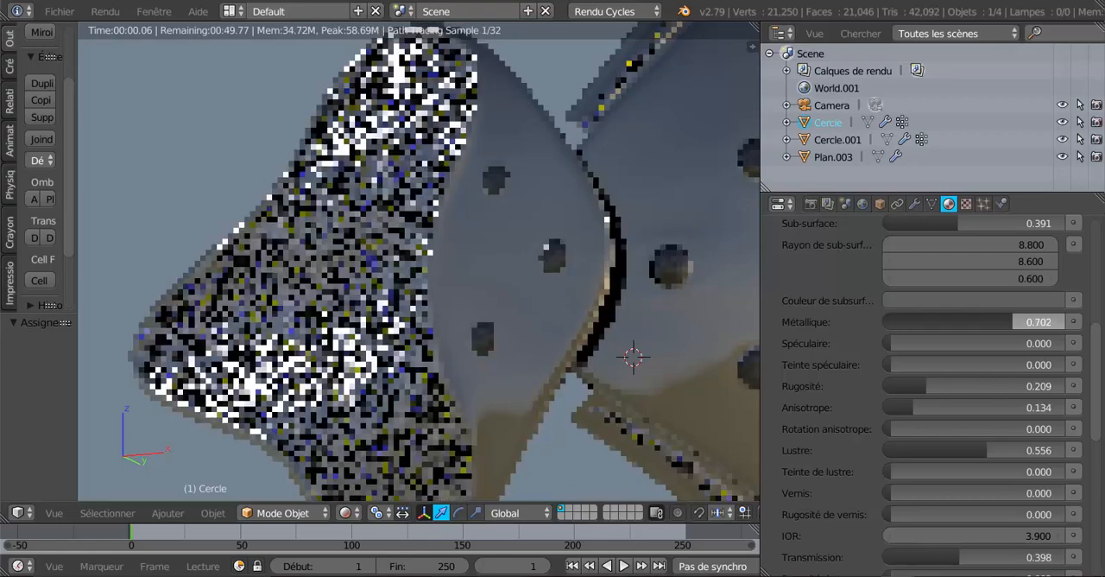
scroll(542, 365, down, 4)
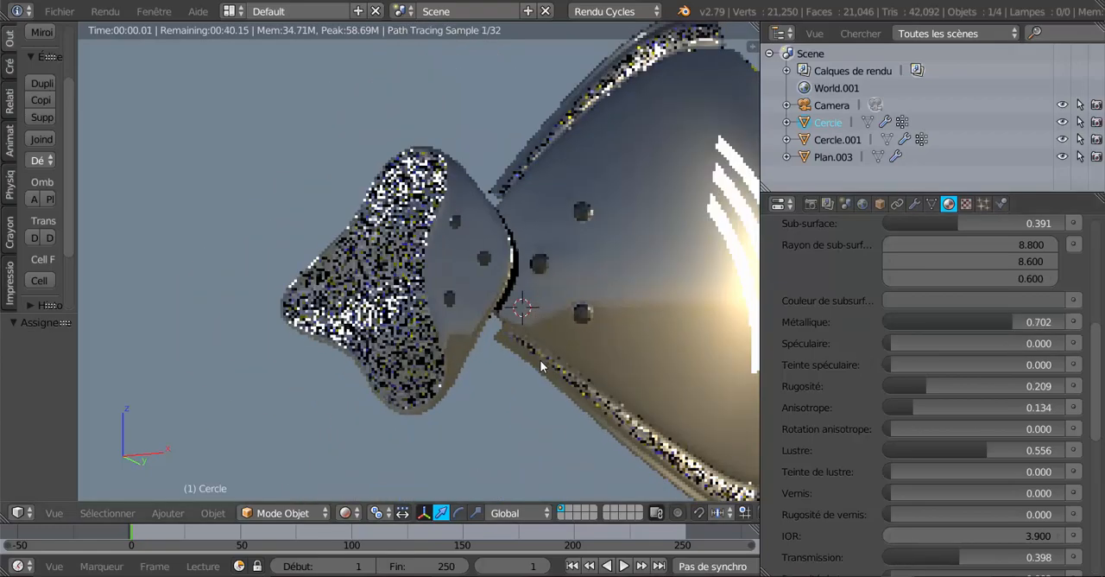
middle_drag(541, 366, 532, 385)
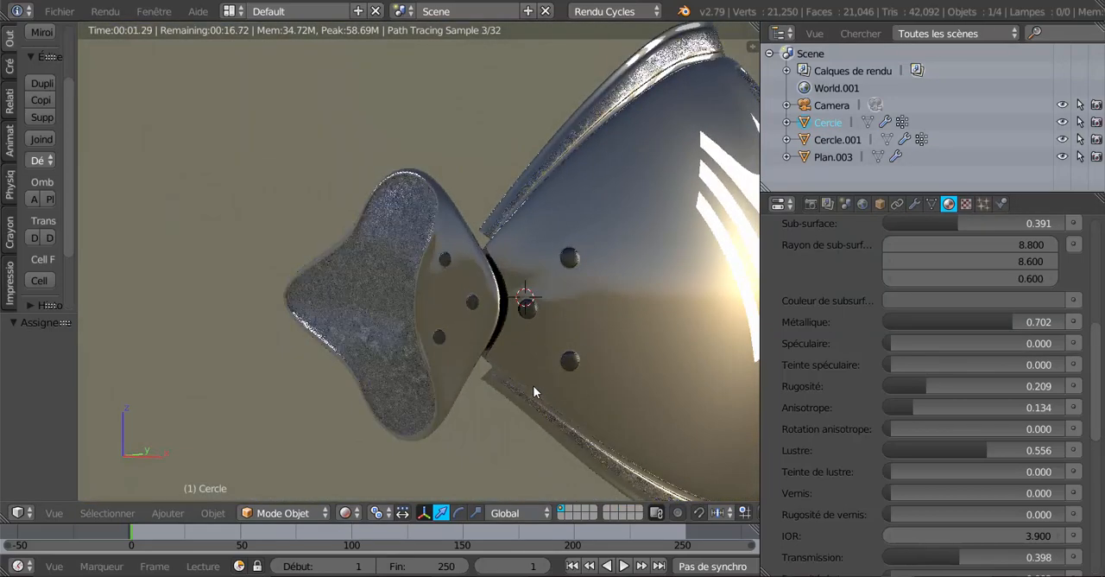
scroll(524, 384, up, 2)
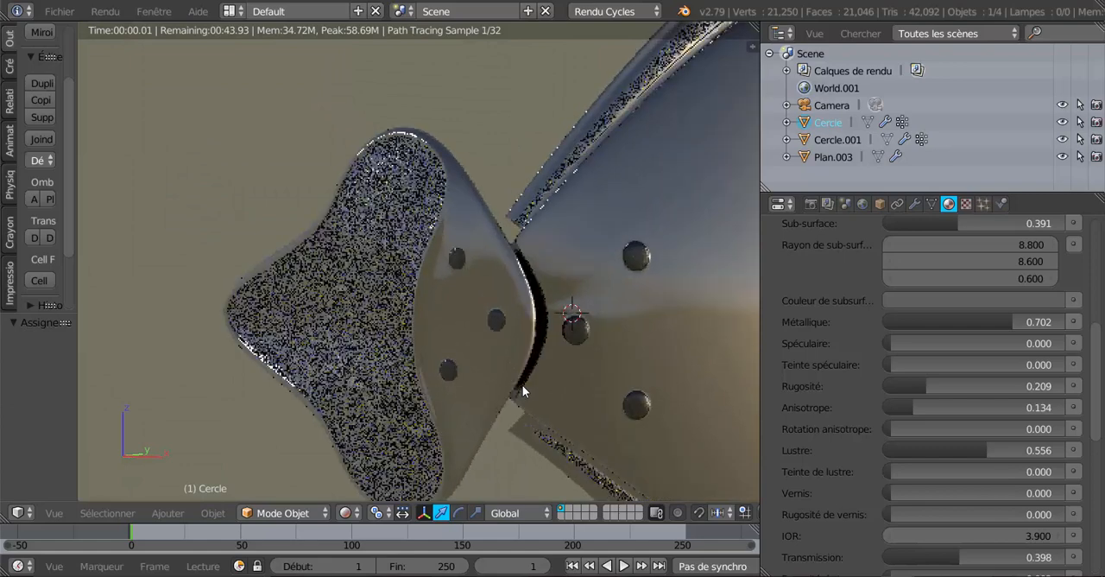
Set the Turbidité of the world's Hosek / Wilkie sky texture to 2.800
click(863, 203)
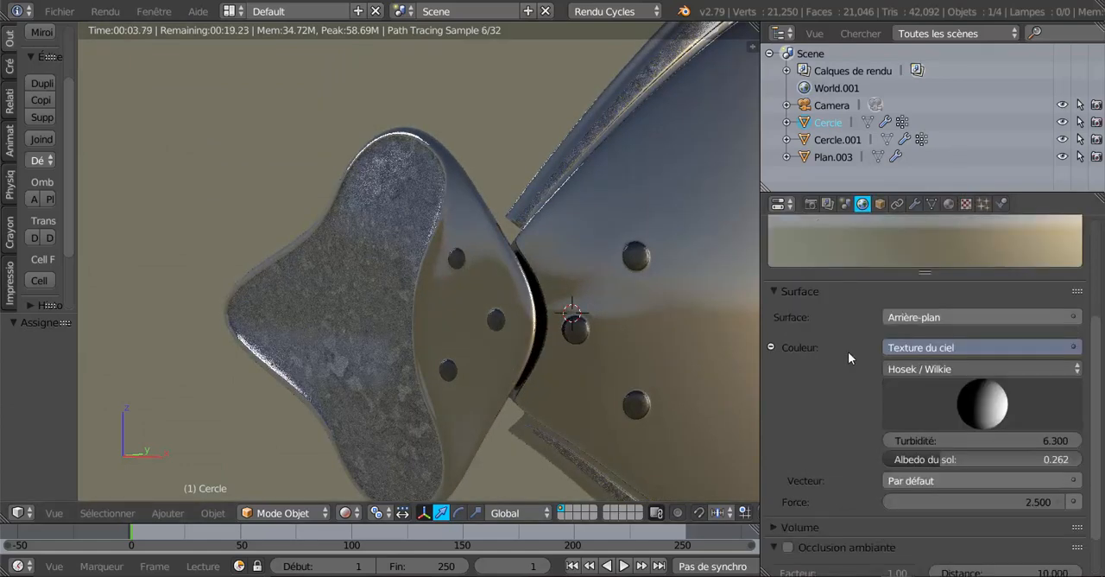
scroll(848, 380, down, 2)
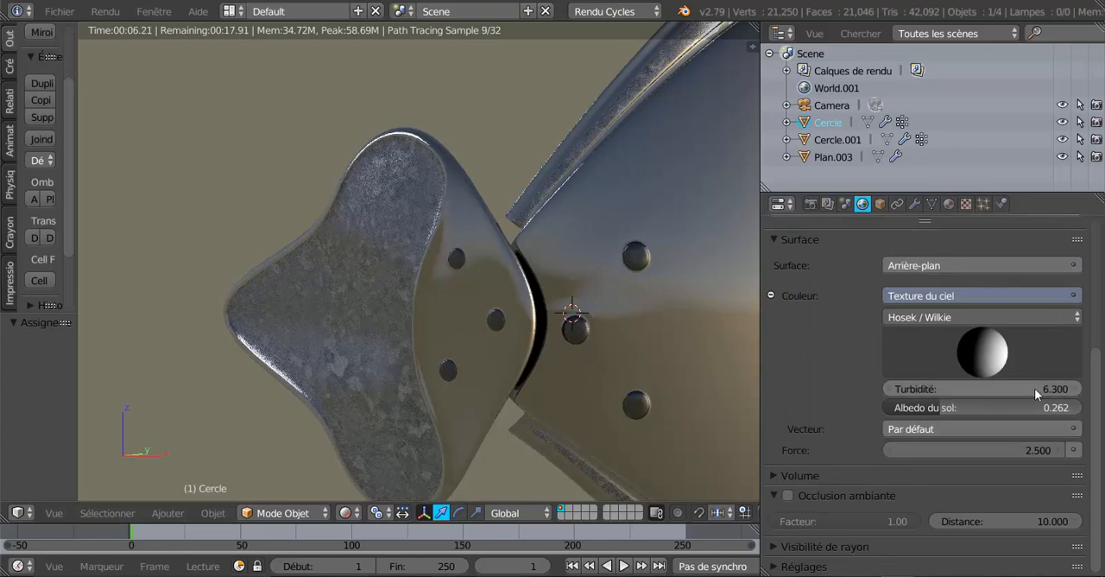
drag(1034, 387, 985, 388)
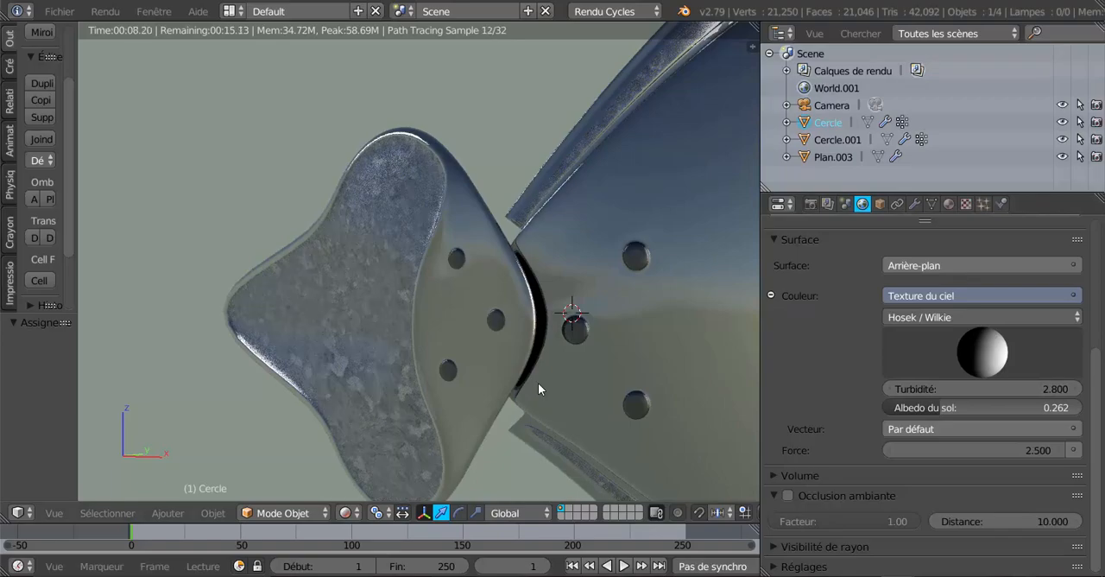
Examine the elbow guard's reflections and galvanised surface from several angles under the clearer sky, temporarily enlarging the 3D view
scroll(538, 383, down, 2)
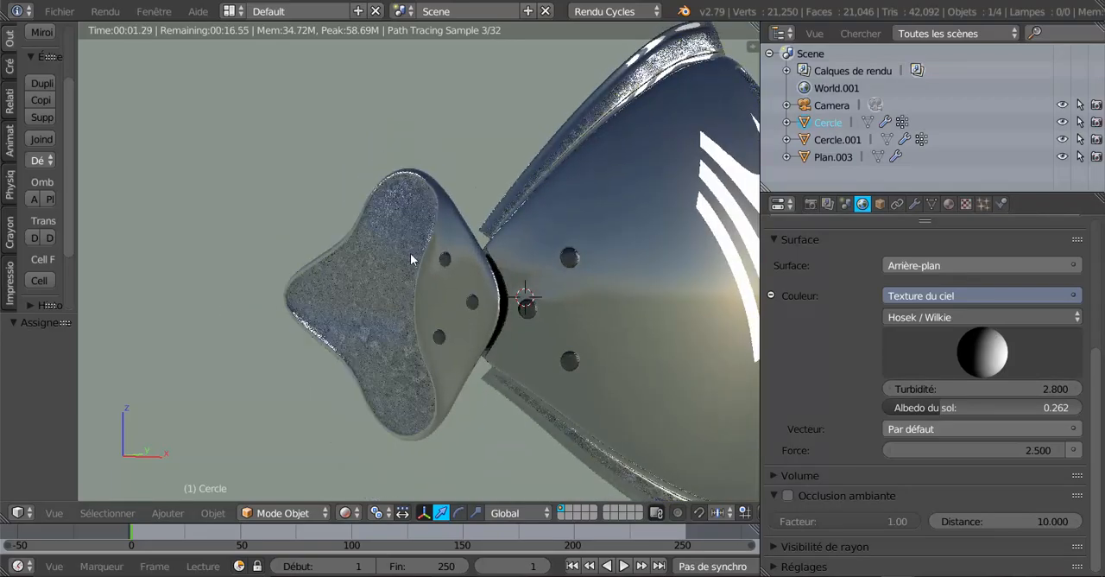
mouse_move(434, 394)
middle_down()
mouse_move(556, 379)
mouse_move(564, 344)
mouse_move(449, 391)
middle_up()
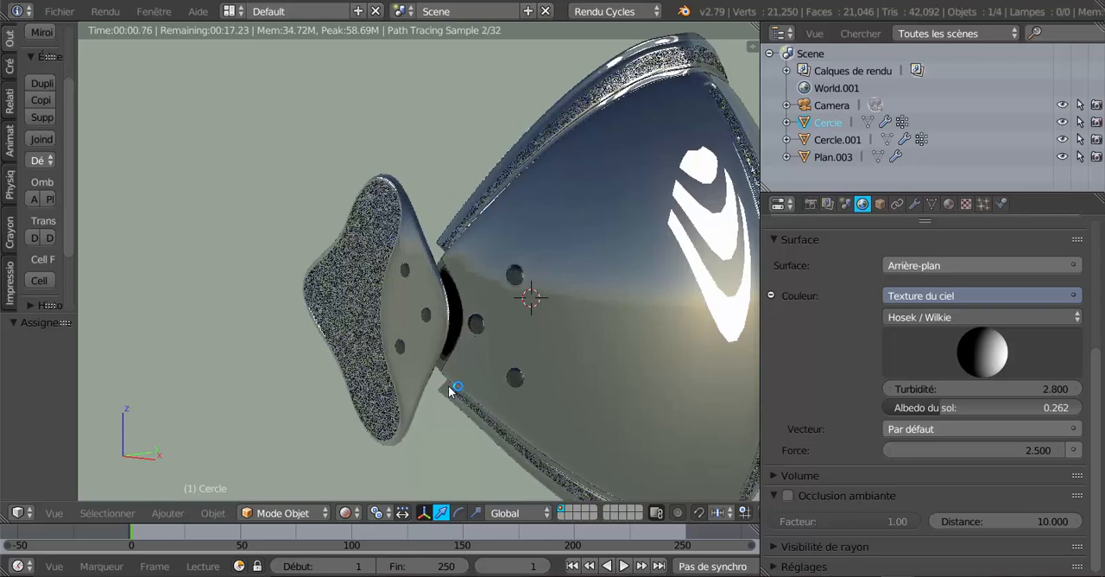
middle_drag(537, 363, 565, 375)
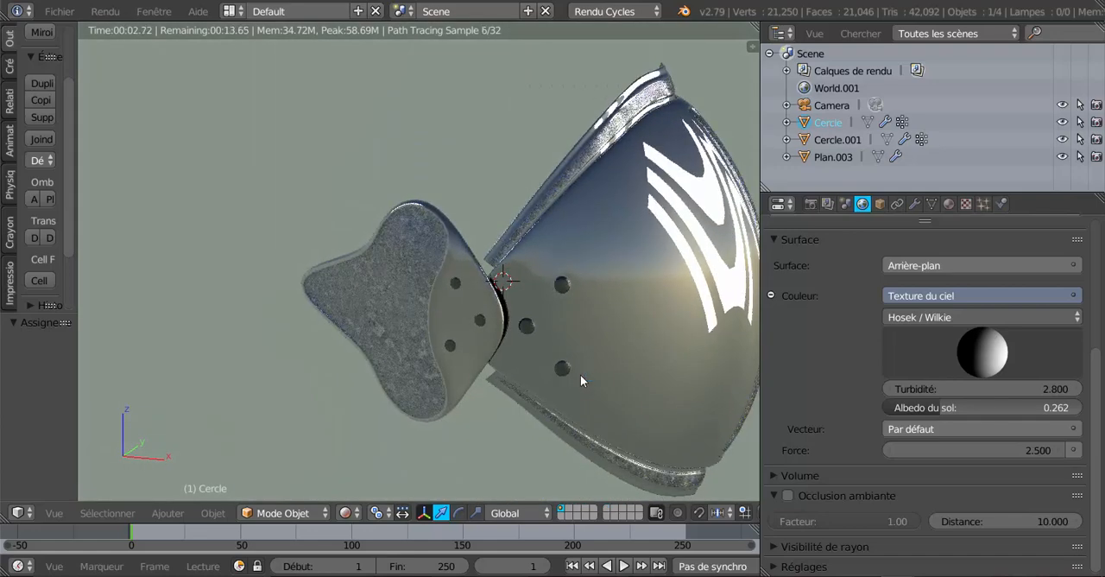
middle_drag(581, 364, 498, 370)
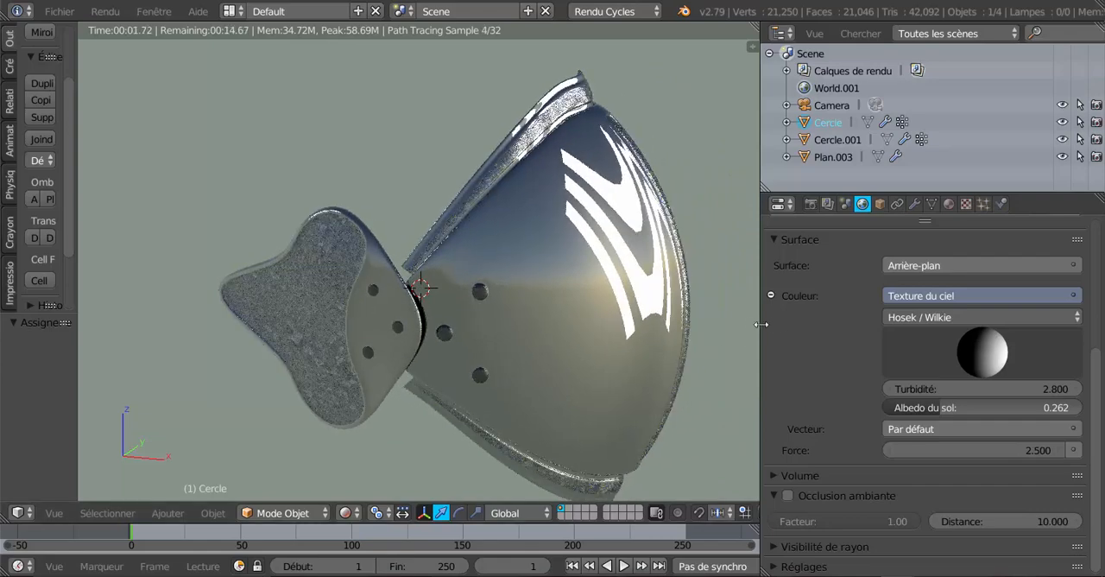
drag(761, 324, 898, 328)
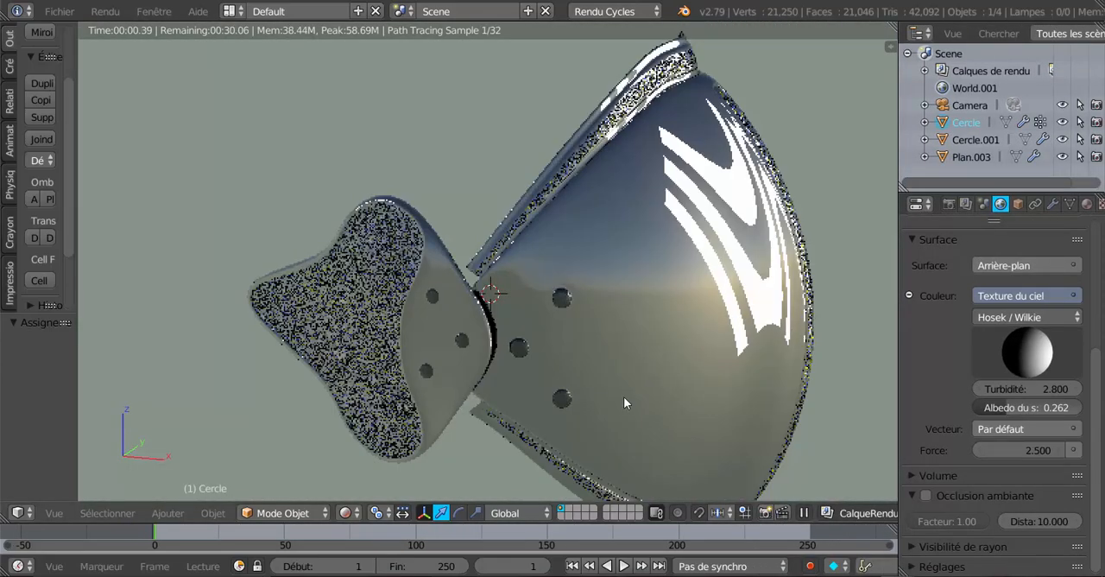
middle_drag(623, 396, 633, 368)
scroll(716, 371, up, 1)
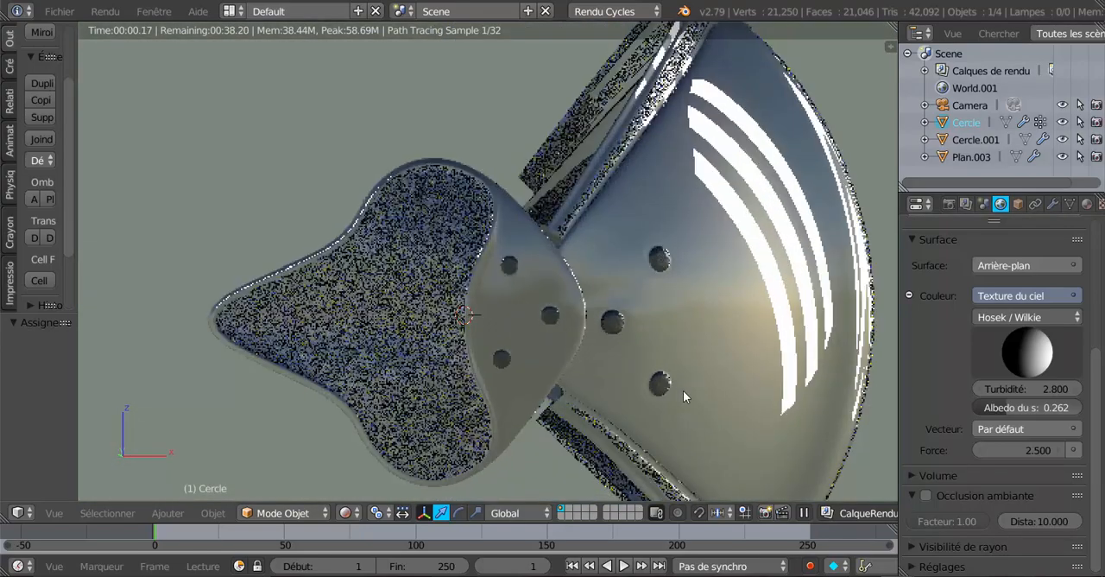
middle_drag(701, 393, 701, 394)
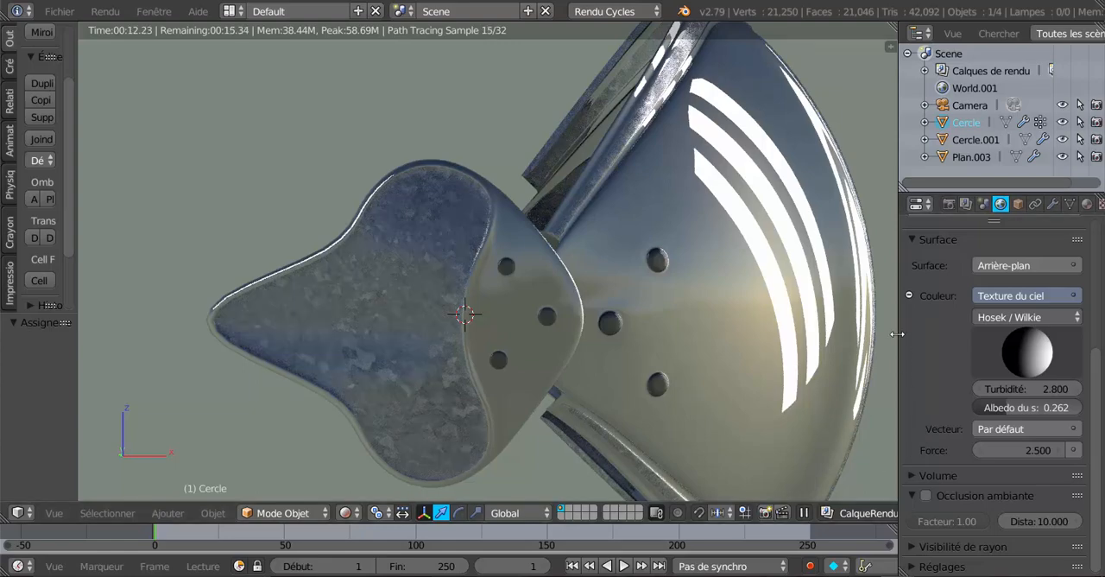
drag(898, 334, 782, 333)
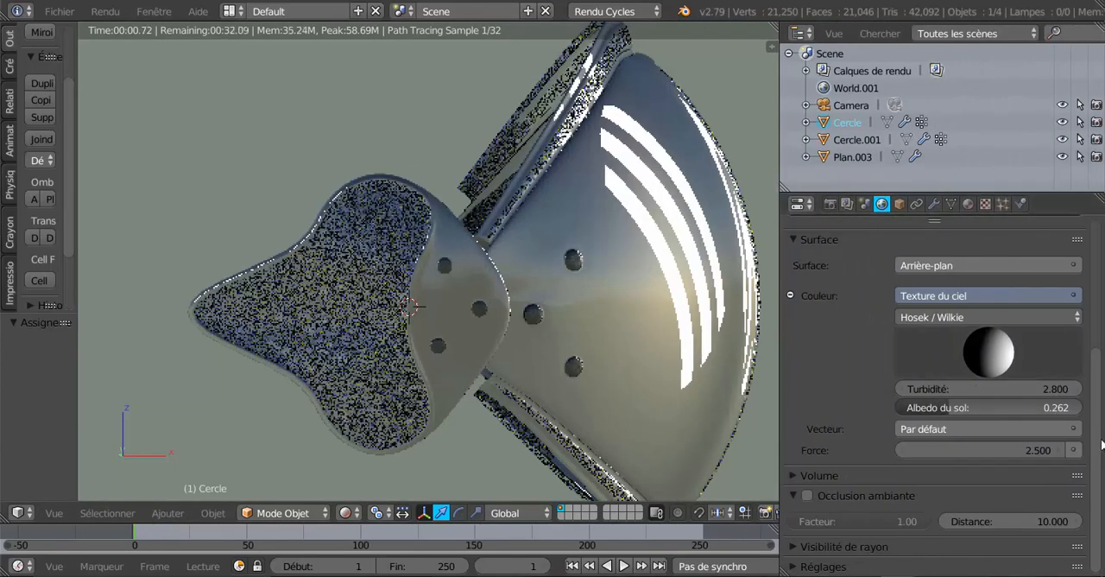
Return to the plaque material's settings and expand its preview
scroll(1070, 363, up, 2)
click(967, 204)
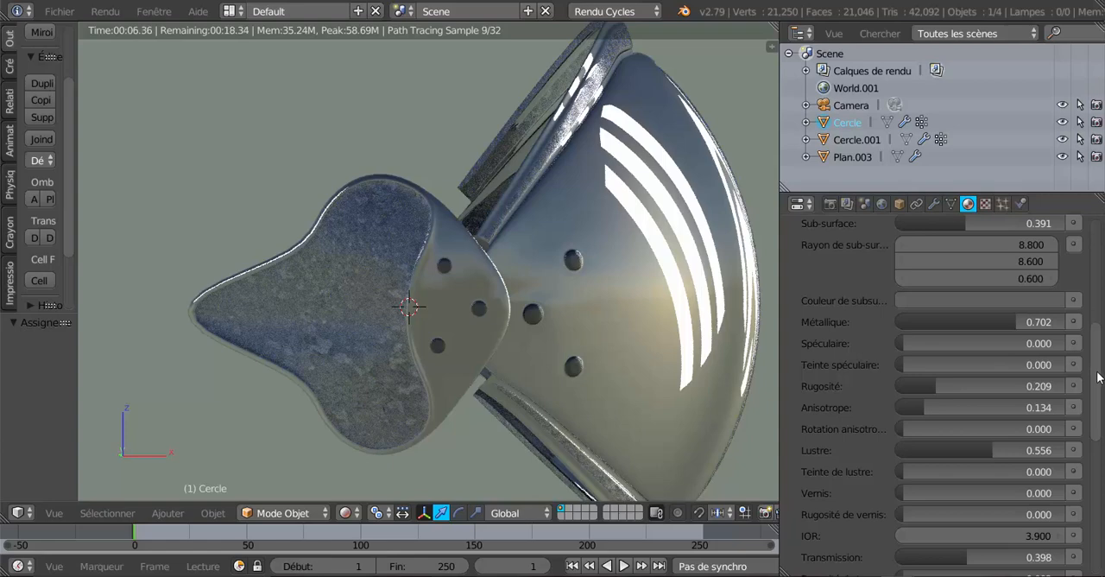
drag(1098, 377, 1104, 288)
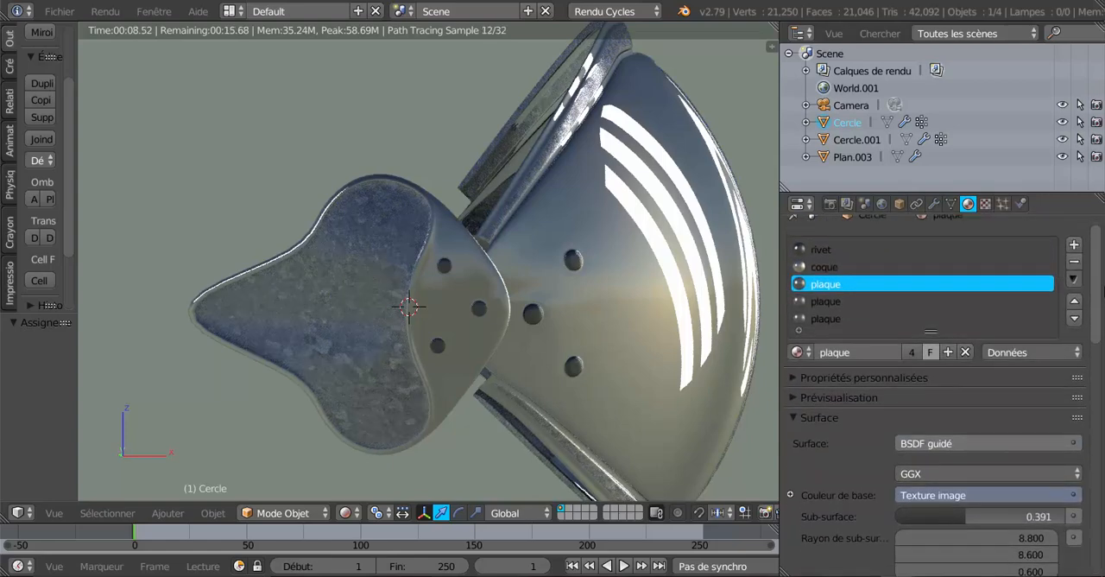
scroll(1007, 333, down, 3)
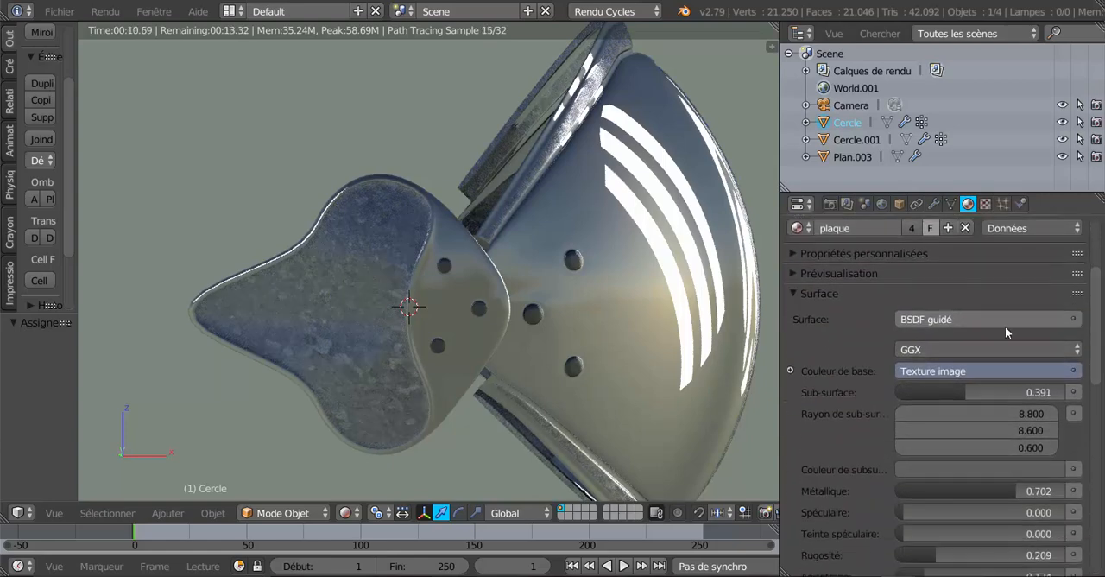
drag(1093, 314, 1104, 276)
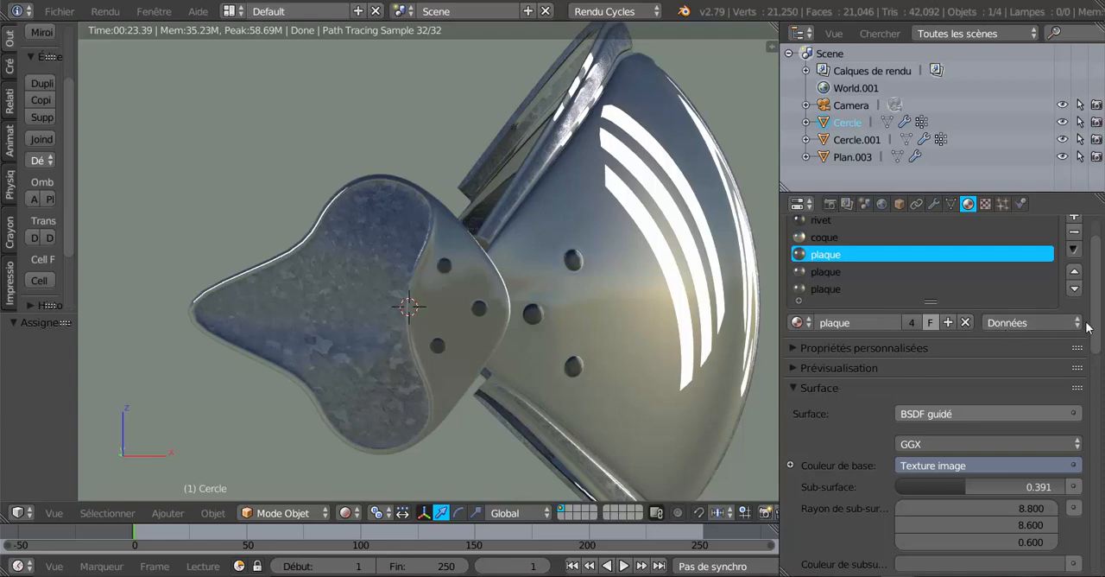
scroll(1099, 311, up, 2)
mouse_move(1098, 306)
mouse_down()
mouse_move(1098, 294)
mouse_move(1098, 362)
mouse_move(1097, 288)
mouse_up()
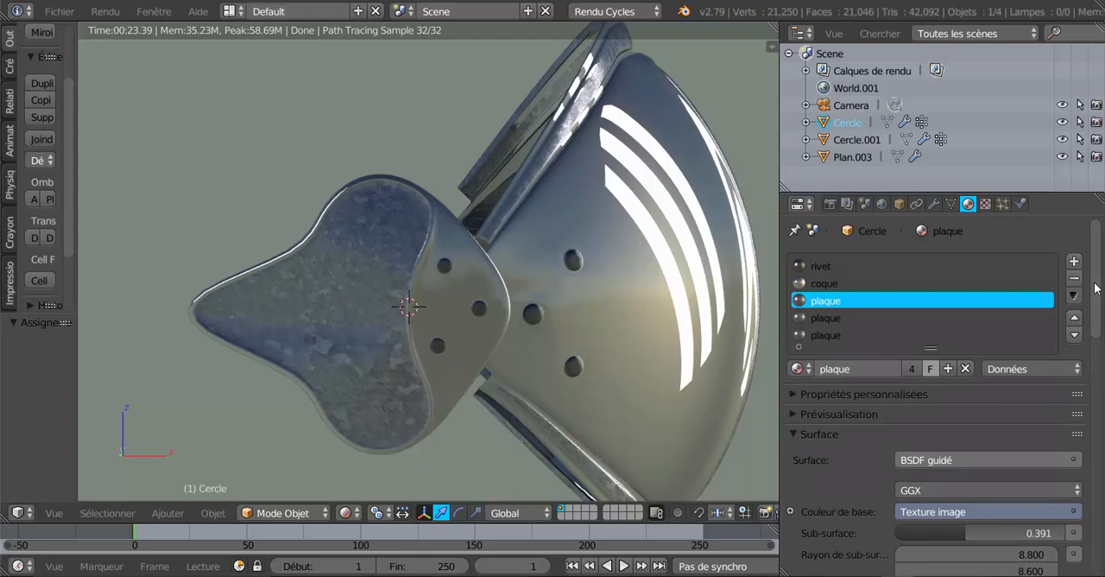
click(798, 415)
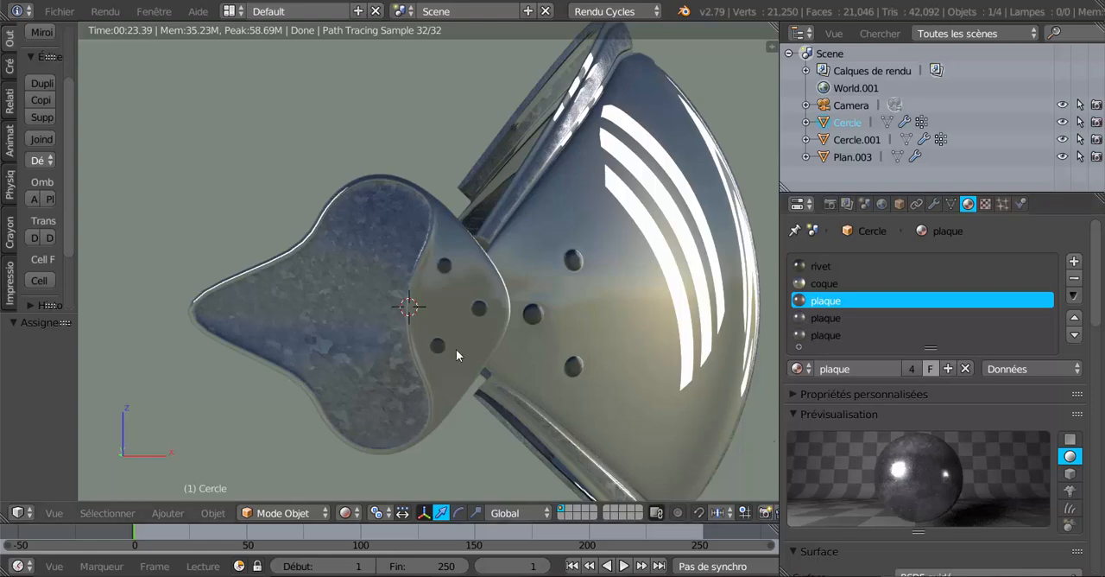
Examine the rendered elbow guard from the front and side with a slightly wider 3D view
middle_drag(462, 363, 440, 378)
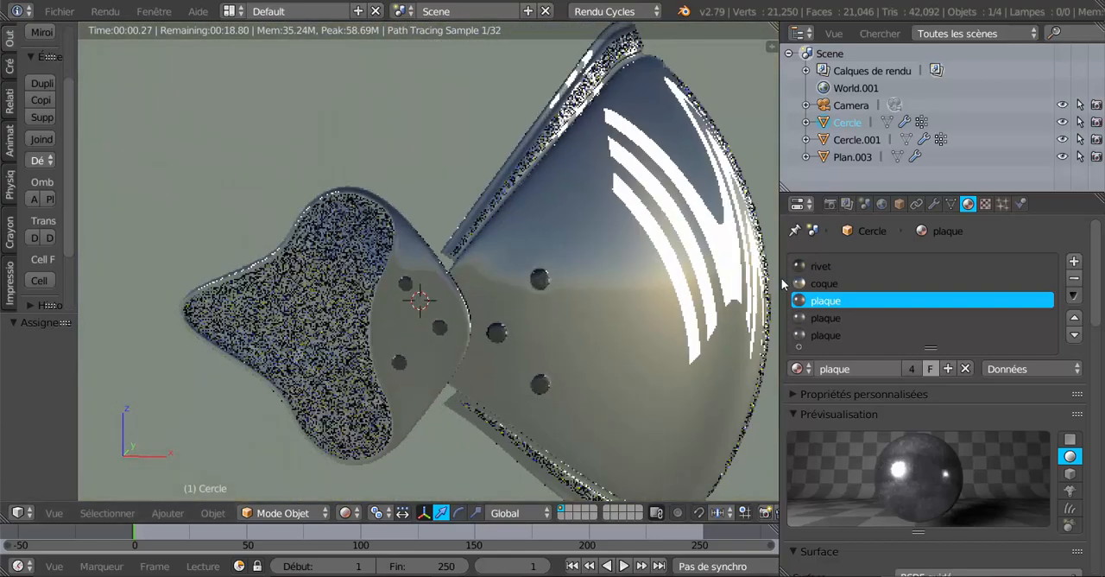
drag(785, 283, 818, 281)
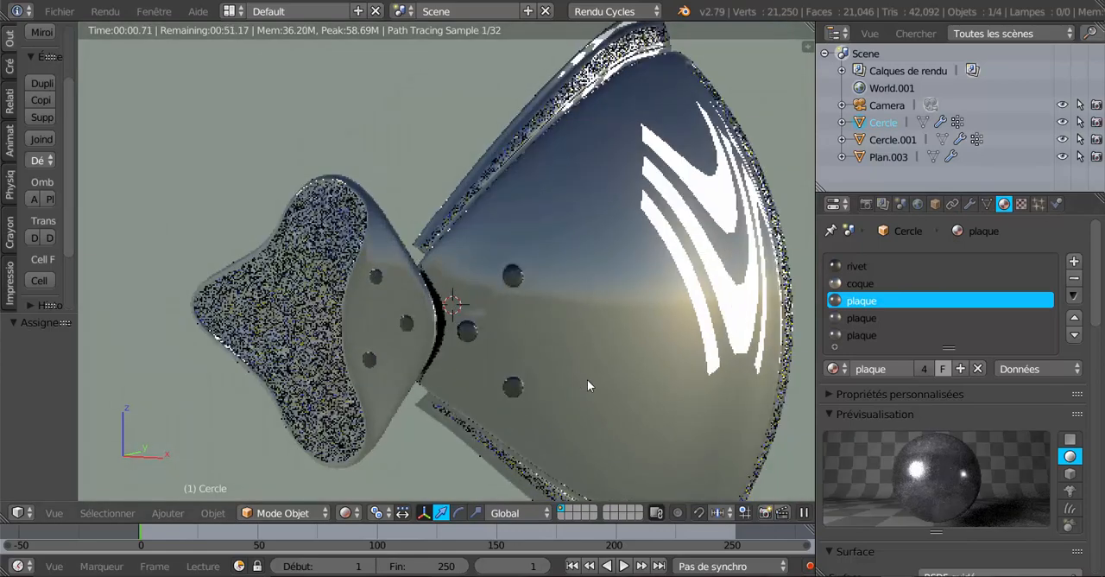
middle_drag(587, 379, 527, 344)
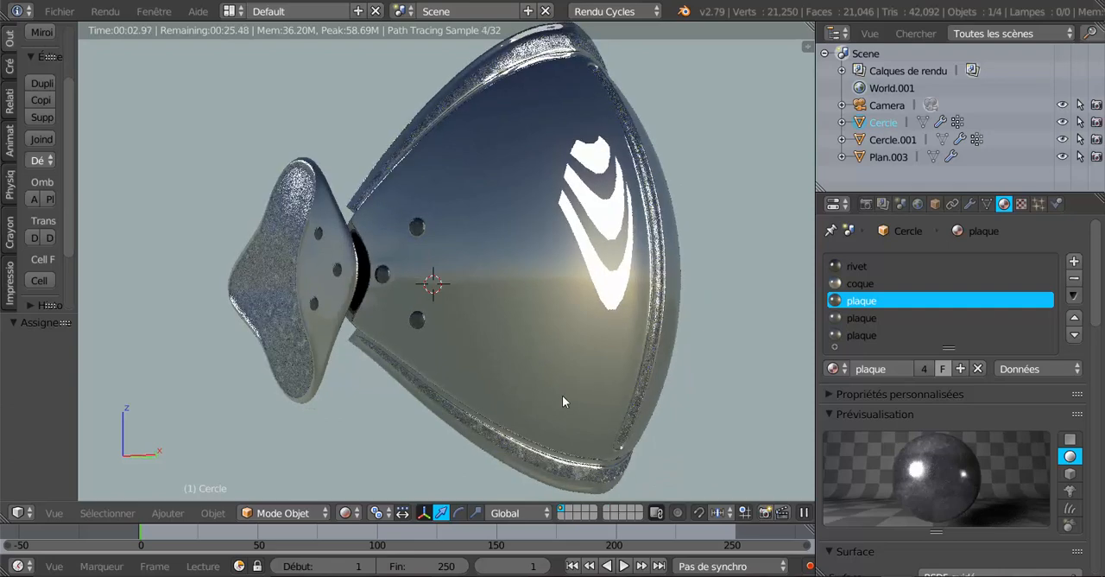
middle_drag(580, 397, 650, 392)
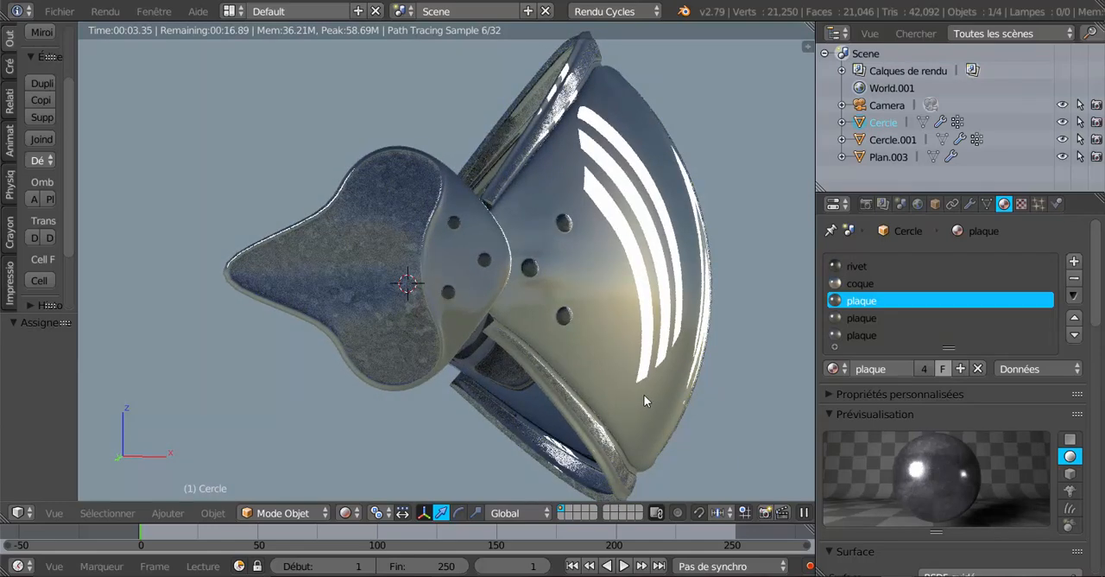
middle_drag(584, 382, 556, 389)
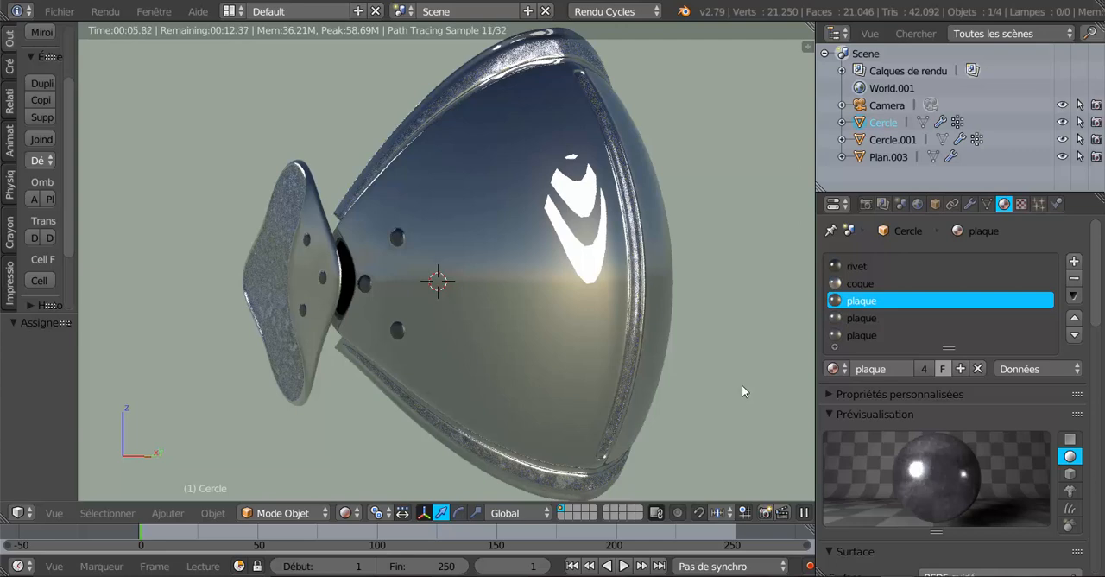
scroll(742, 385, down, 2)
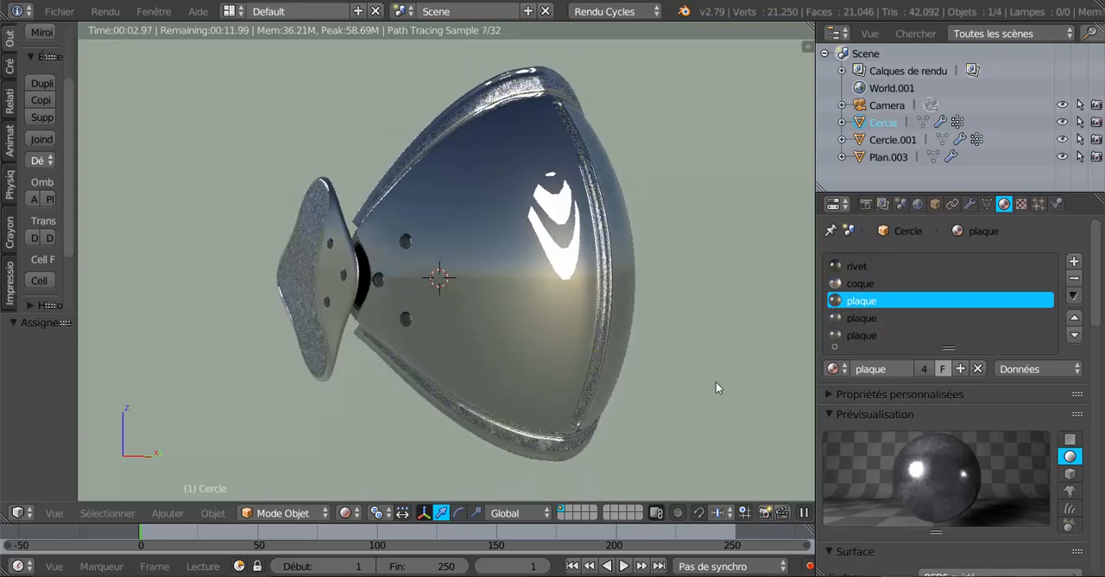
middle_drag(570, 332, 542, 223)
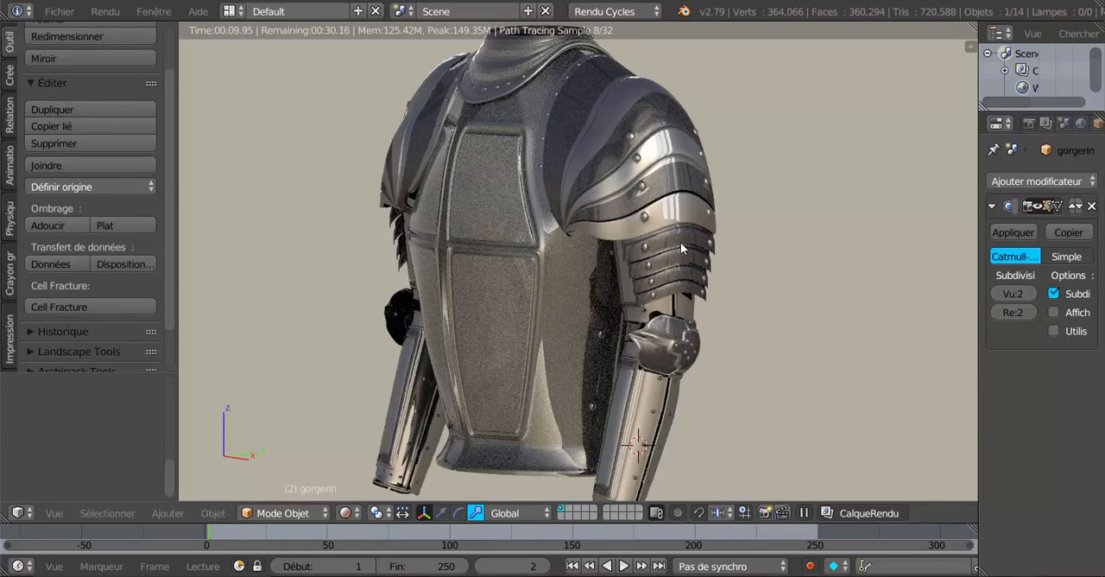
Hide the lames below the shoulder, the spalière and the cubitière on the full armour
right_click(797, 289)
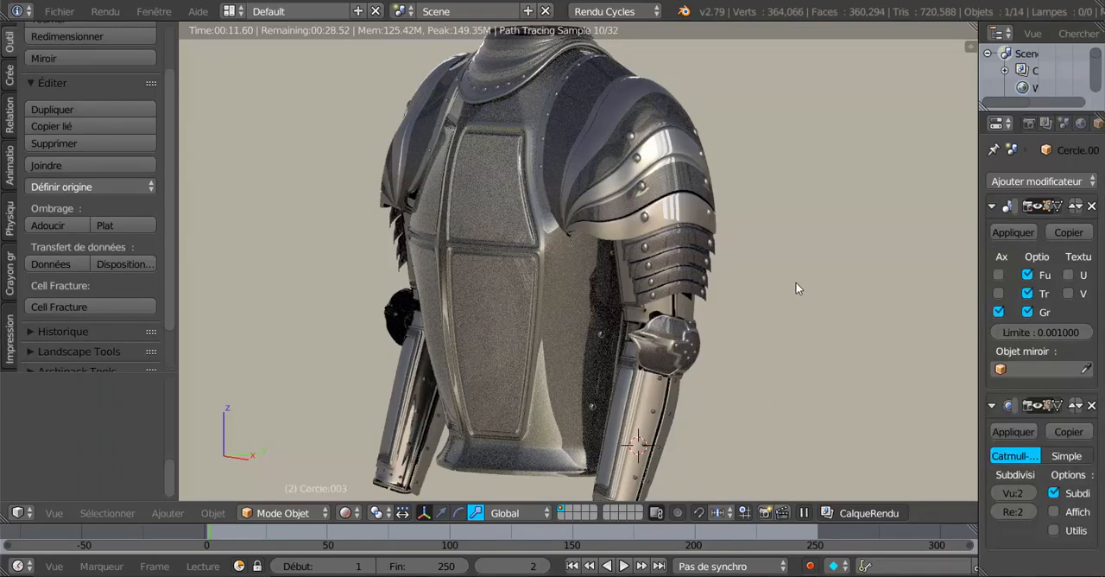
key(h)
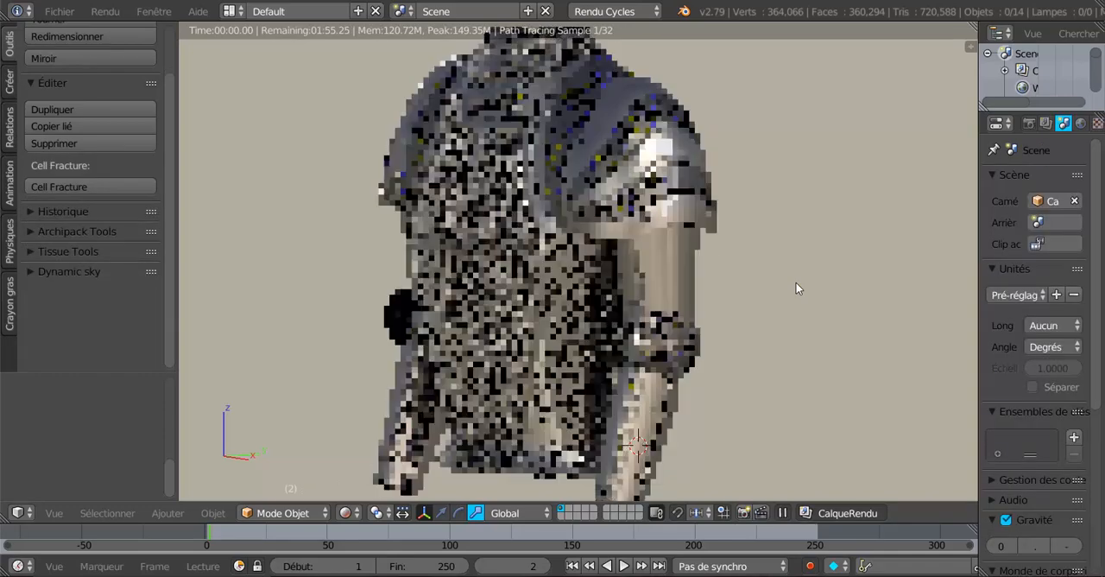
right_click(620, 226)
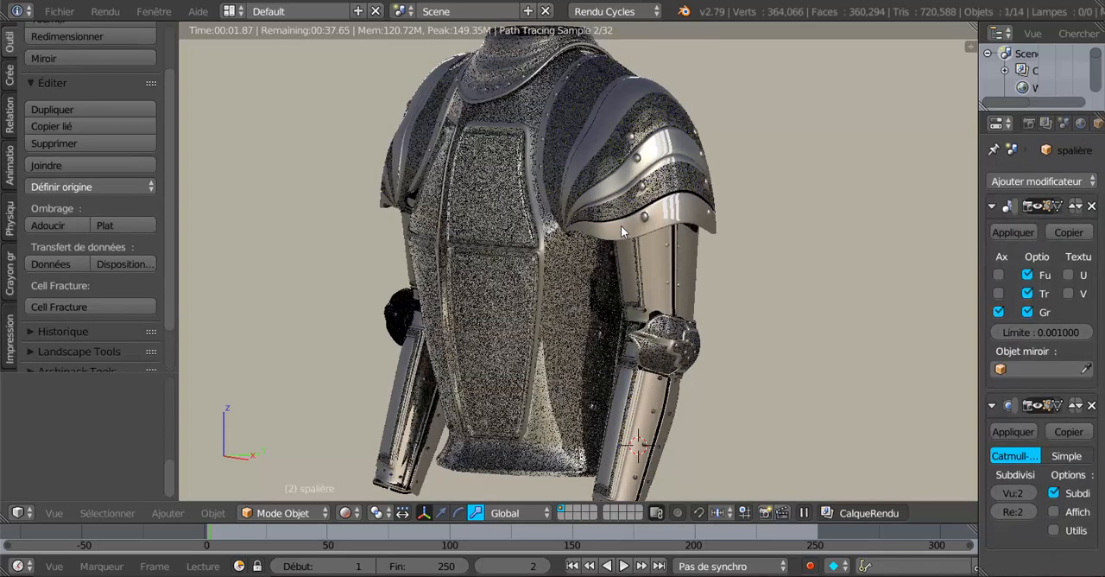
key(h)
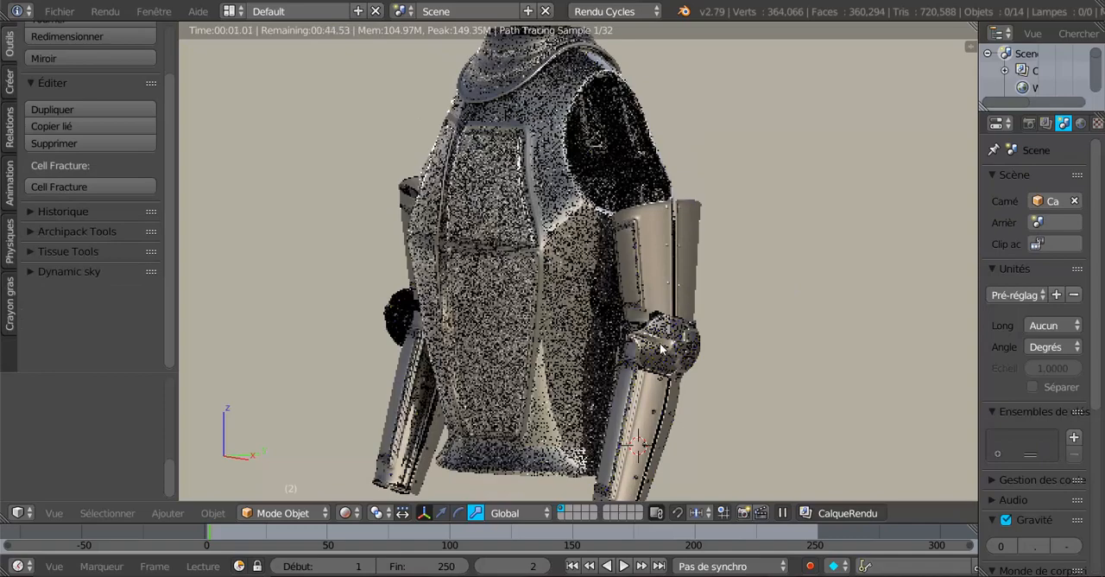
right_click(660, 343)
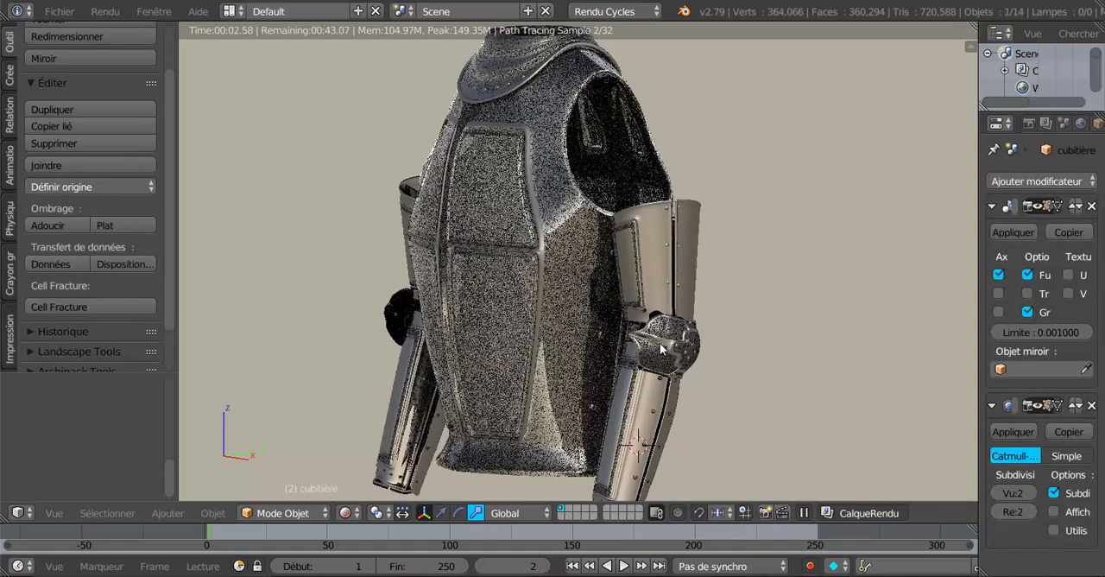
key(h)
Examine the uncovered upper-arm and forearm plates beside the breastplate from several angles, and widen the properties area
middle_drag(703, 353, 608, 310)
scroll(609, 296, up, 2)
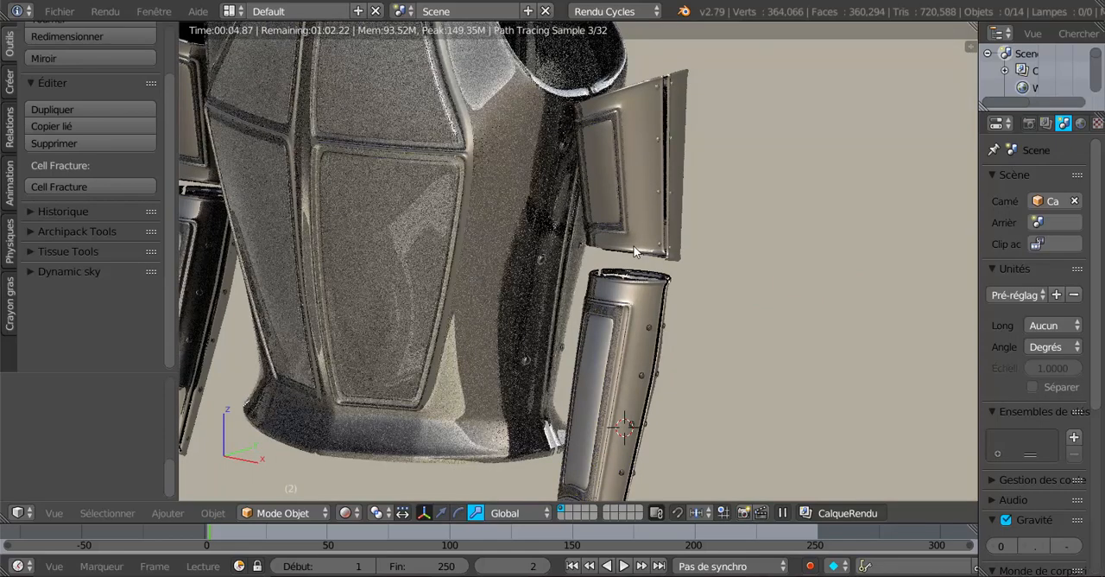
click(617, 399)
scroll(629, 375, down, 1)
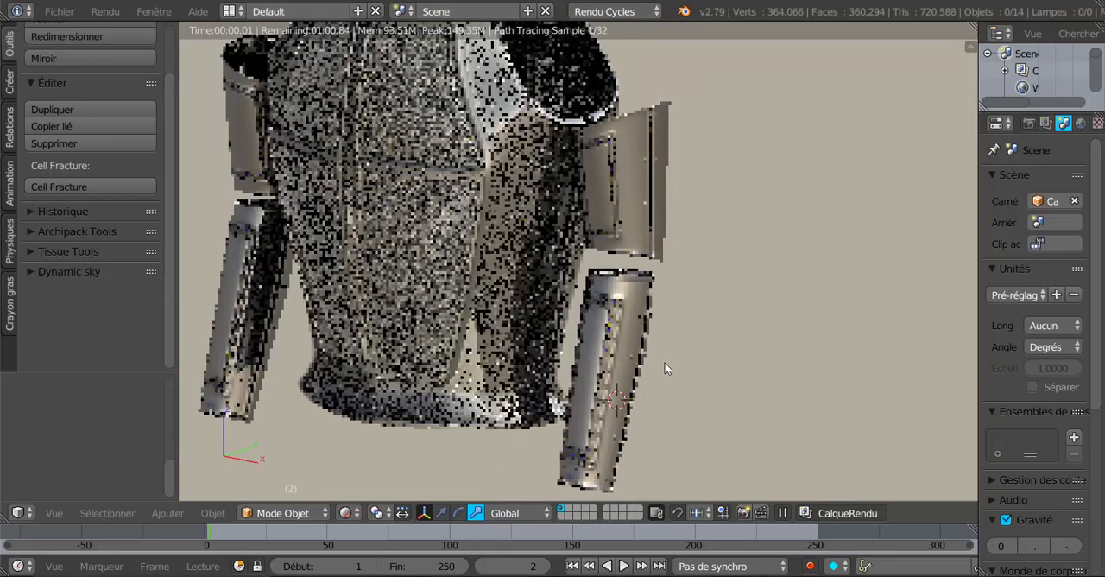
middle_drag(665, 363, 688, 368)
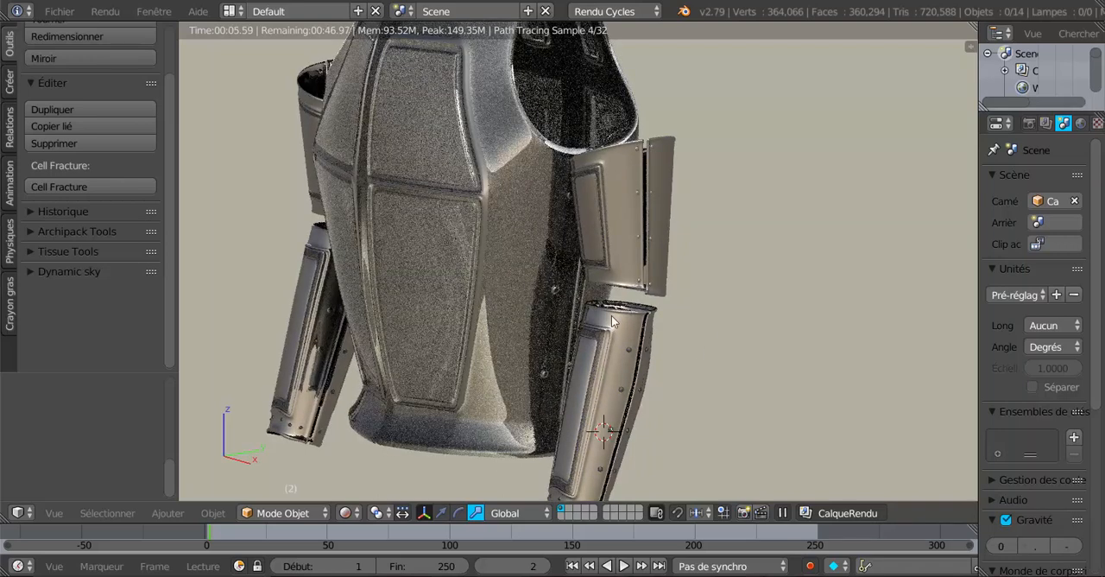
scroll(626, 376, down, 4)
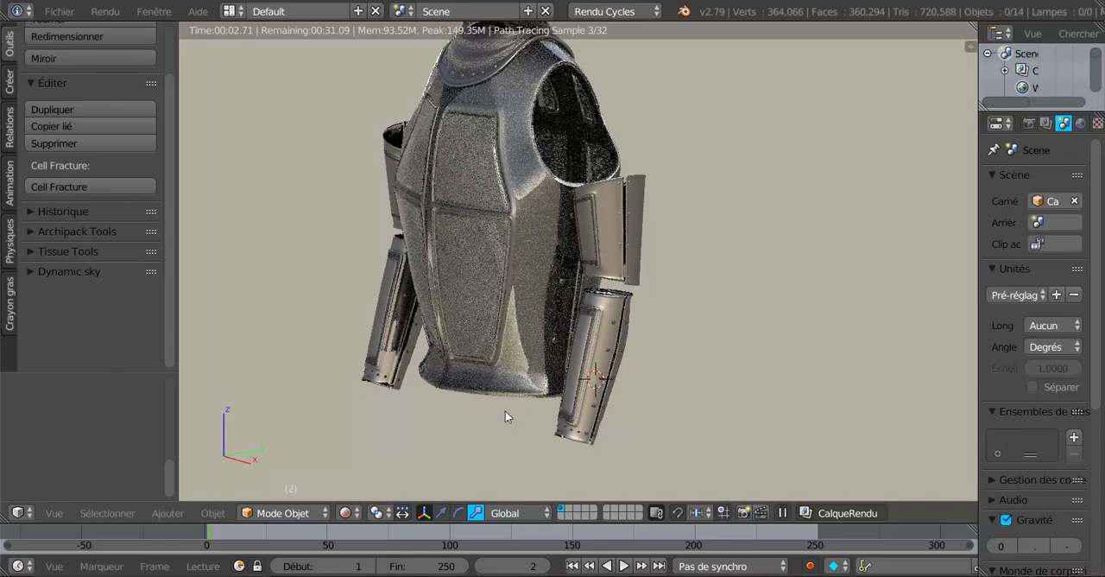
middle_drag(505, 411, 730, 383)
scroll(730, 382, up, 2)
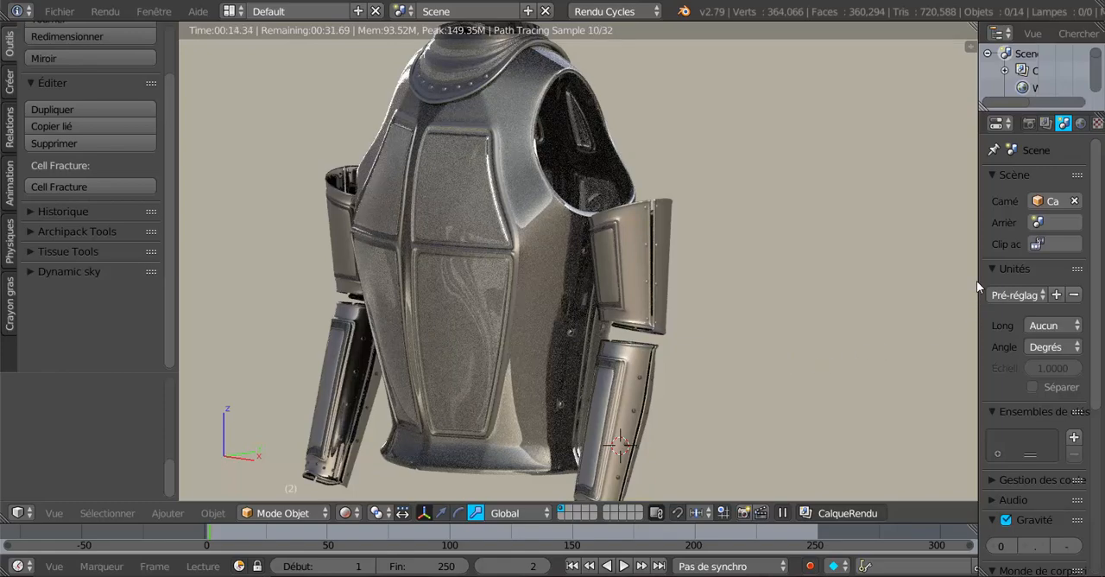
drag(978, 280, 898, 285)
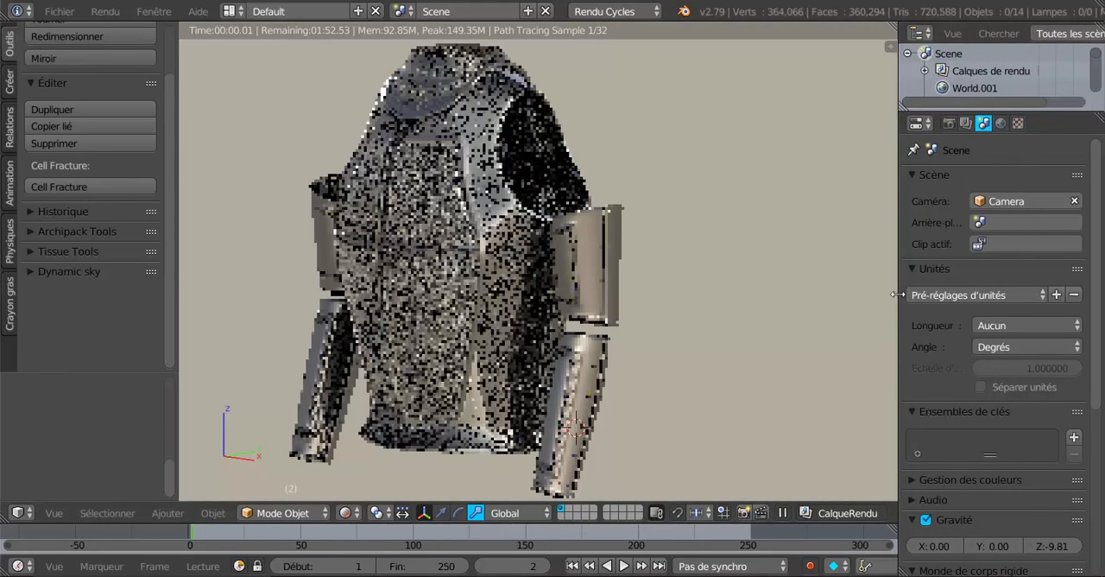